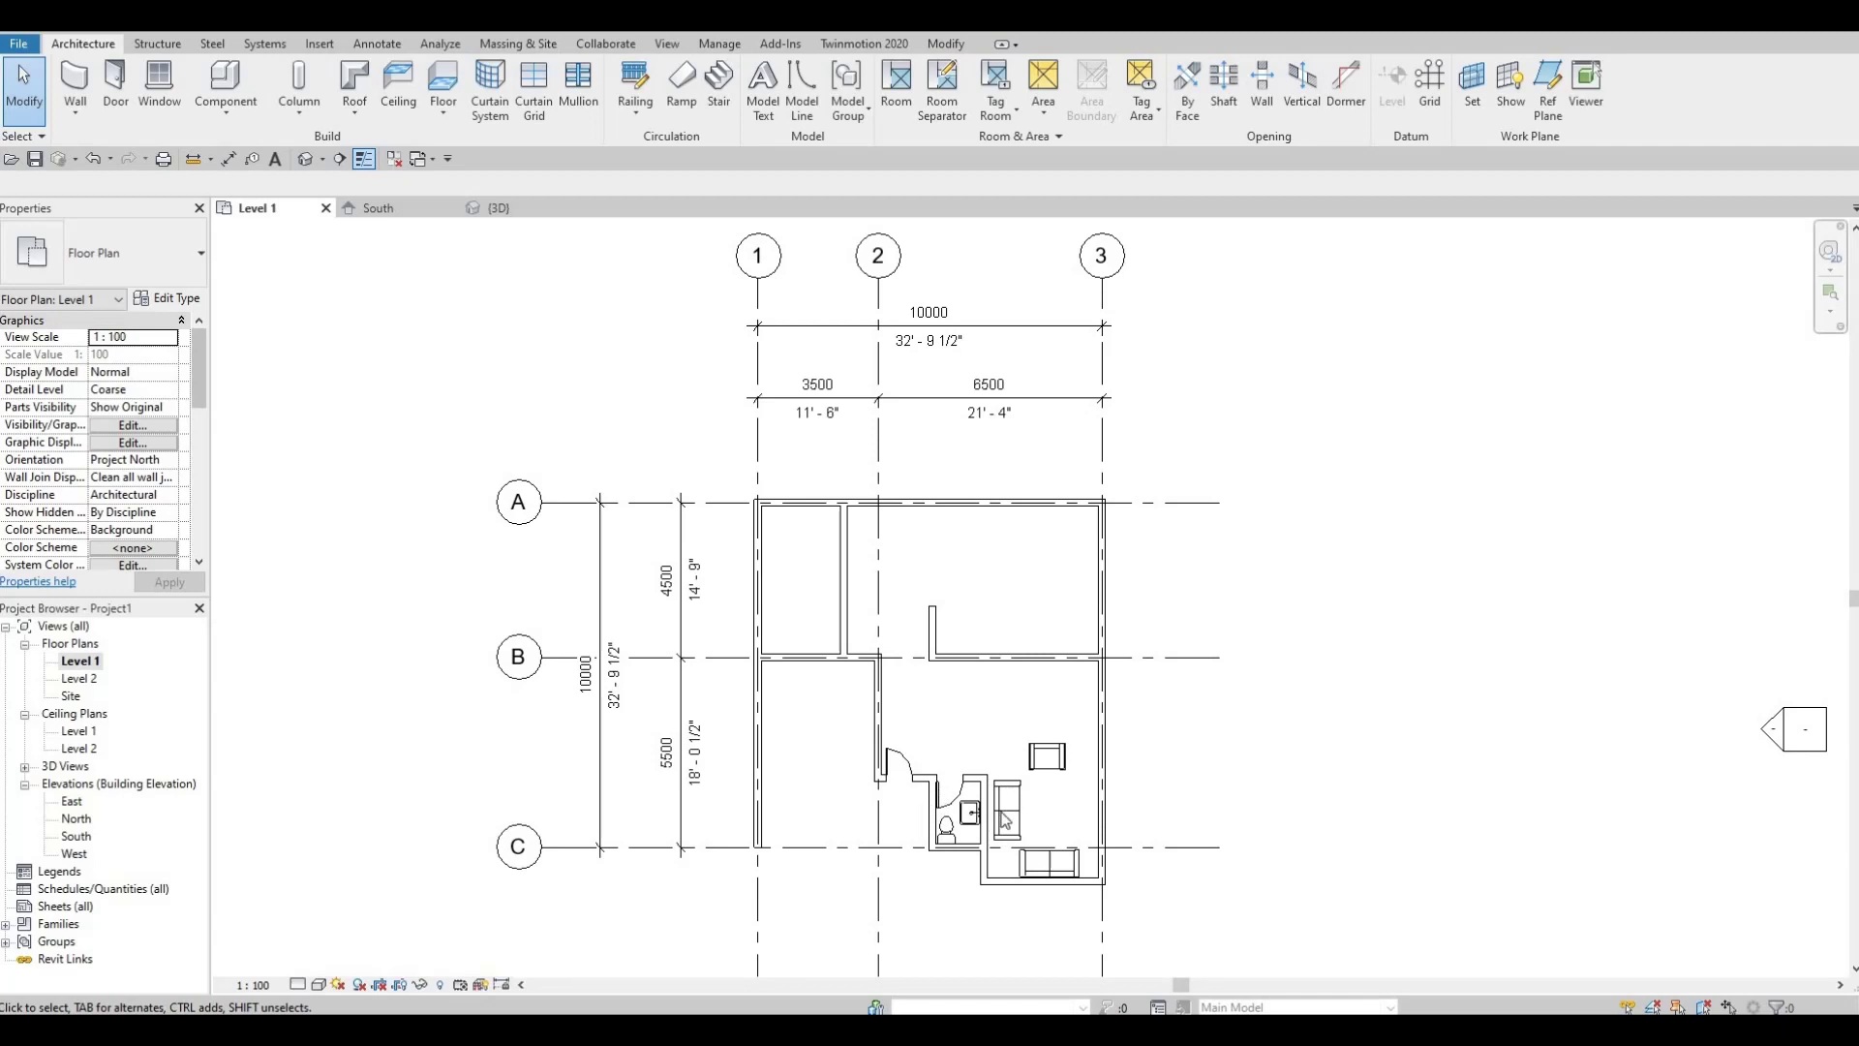
# - Start loading a family and browse to the Tables folder within the Canada library's Furniture folder
pyautogui.scroll(3, 1036, 847)
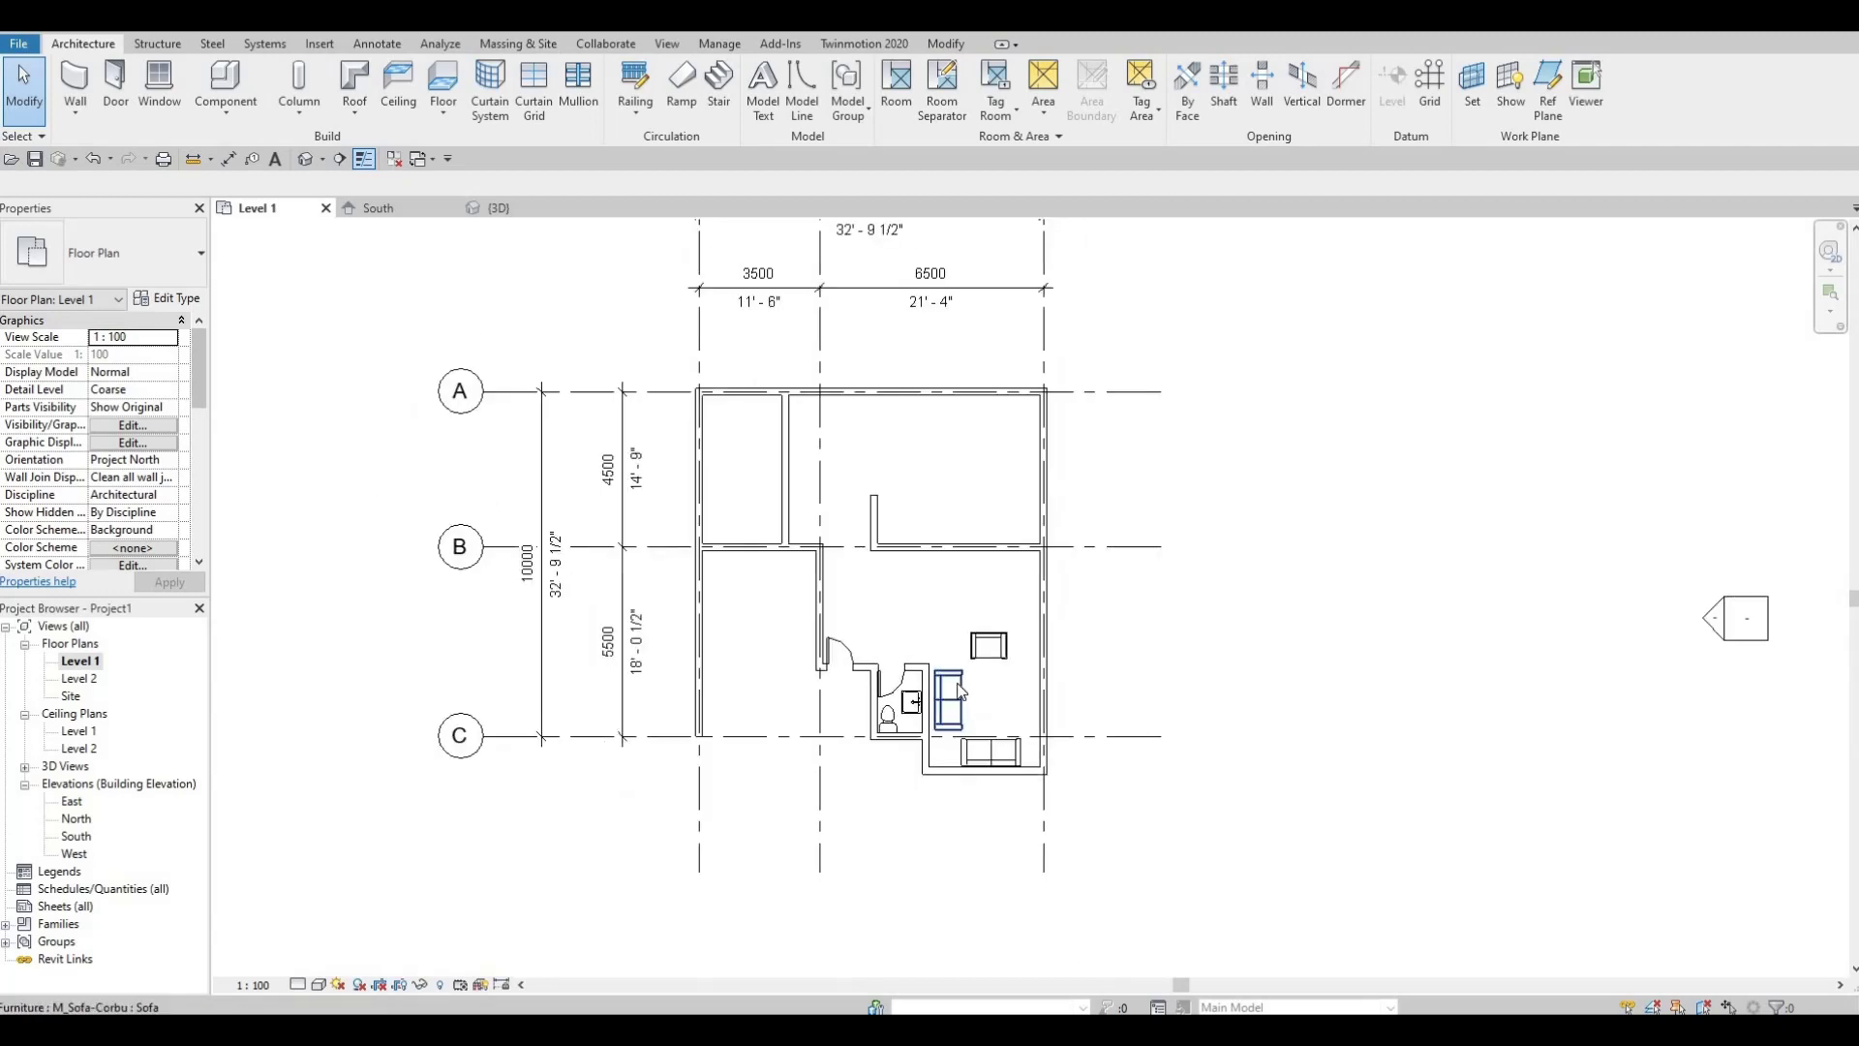
pyautogui.click(317, 44)
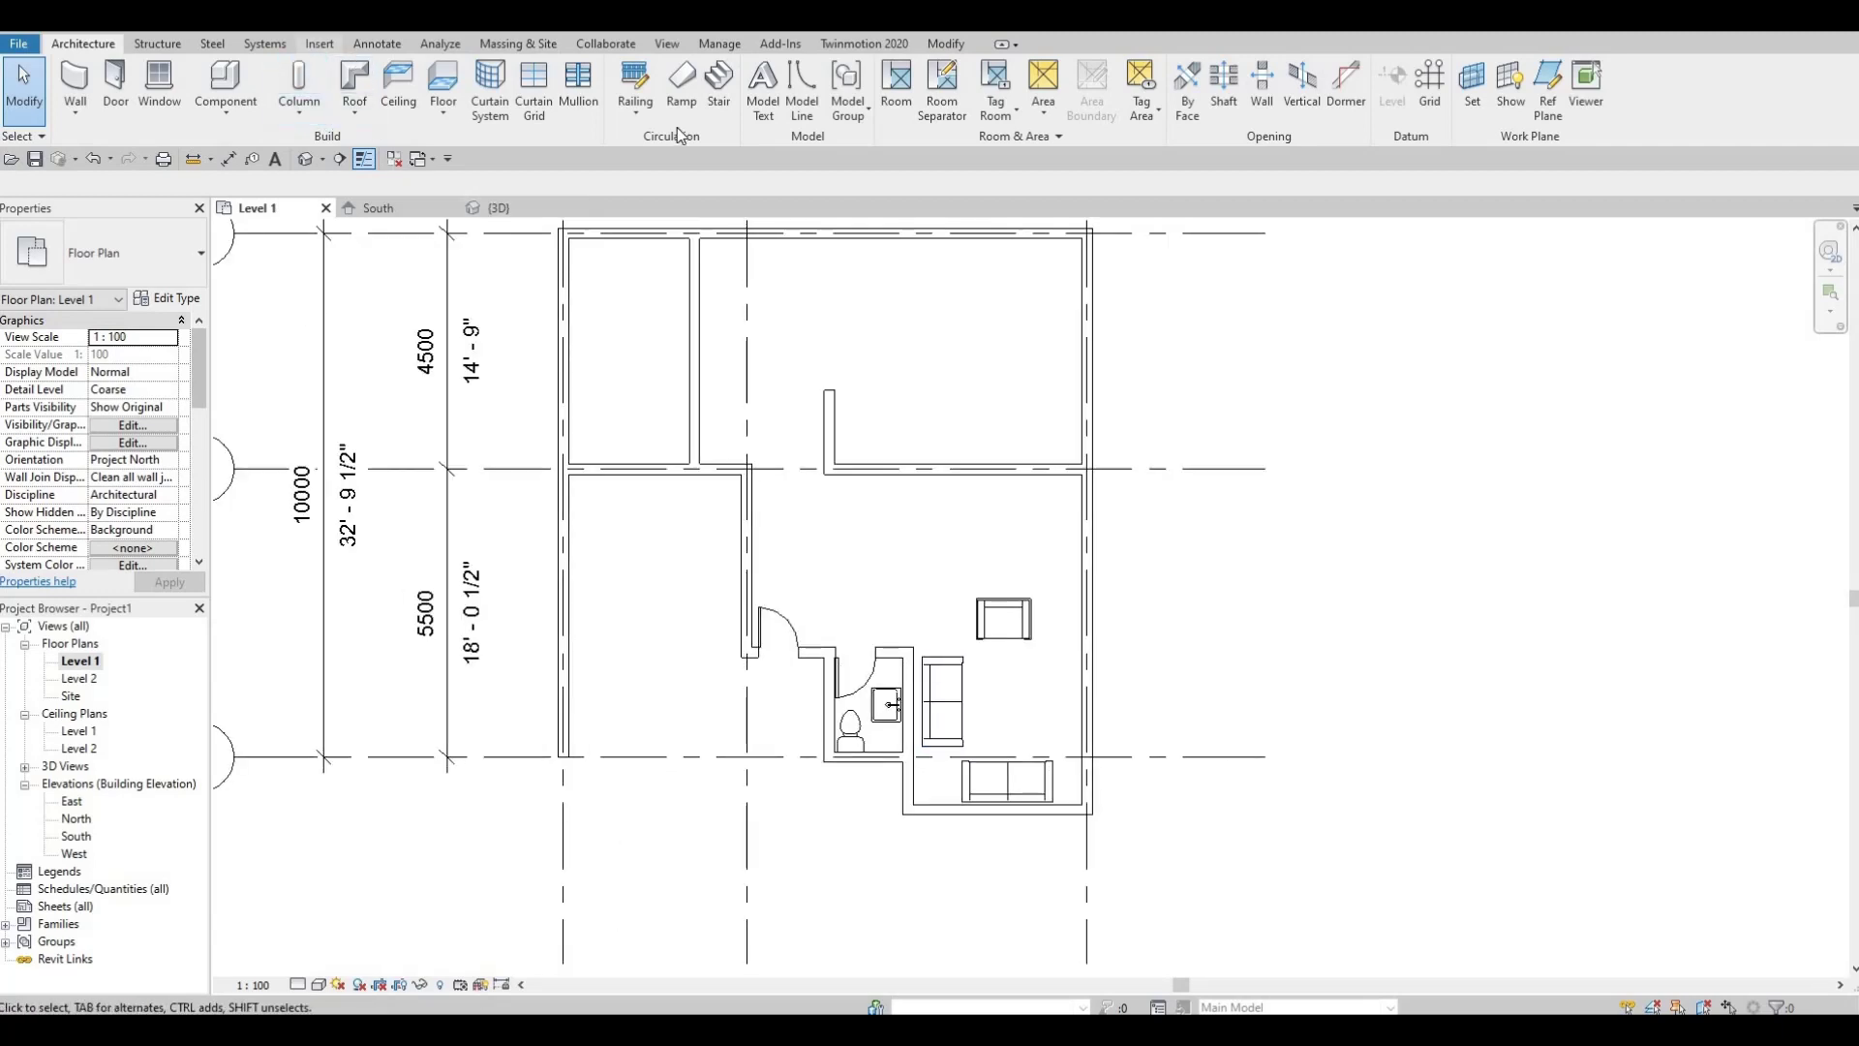
pyautogui.click(795, 88)
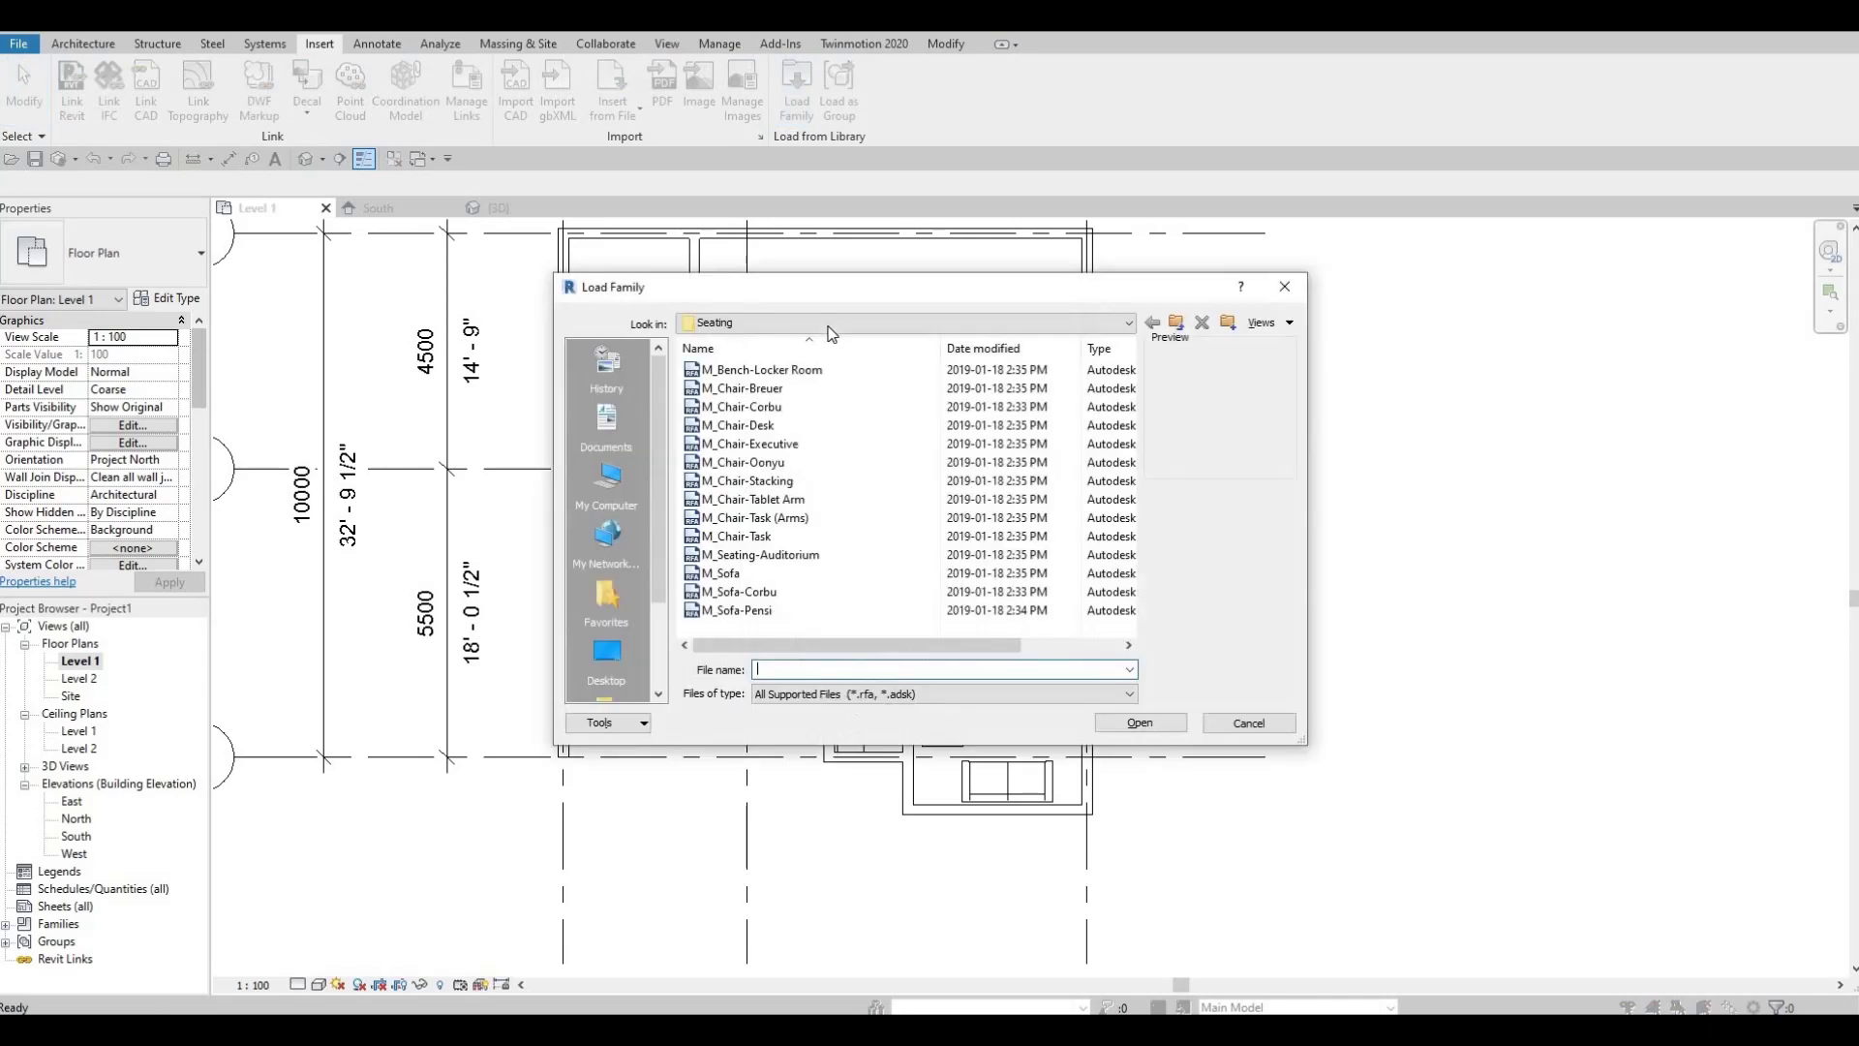
pyautogui.click(825, 326)
pyautogui.scroll(5, 832, 450)
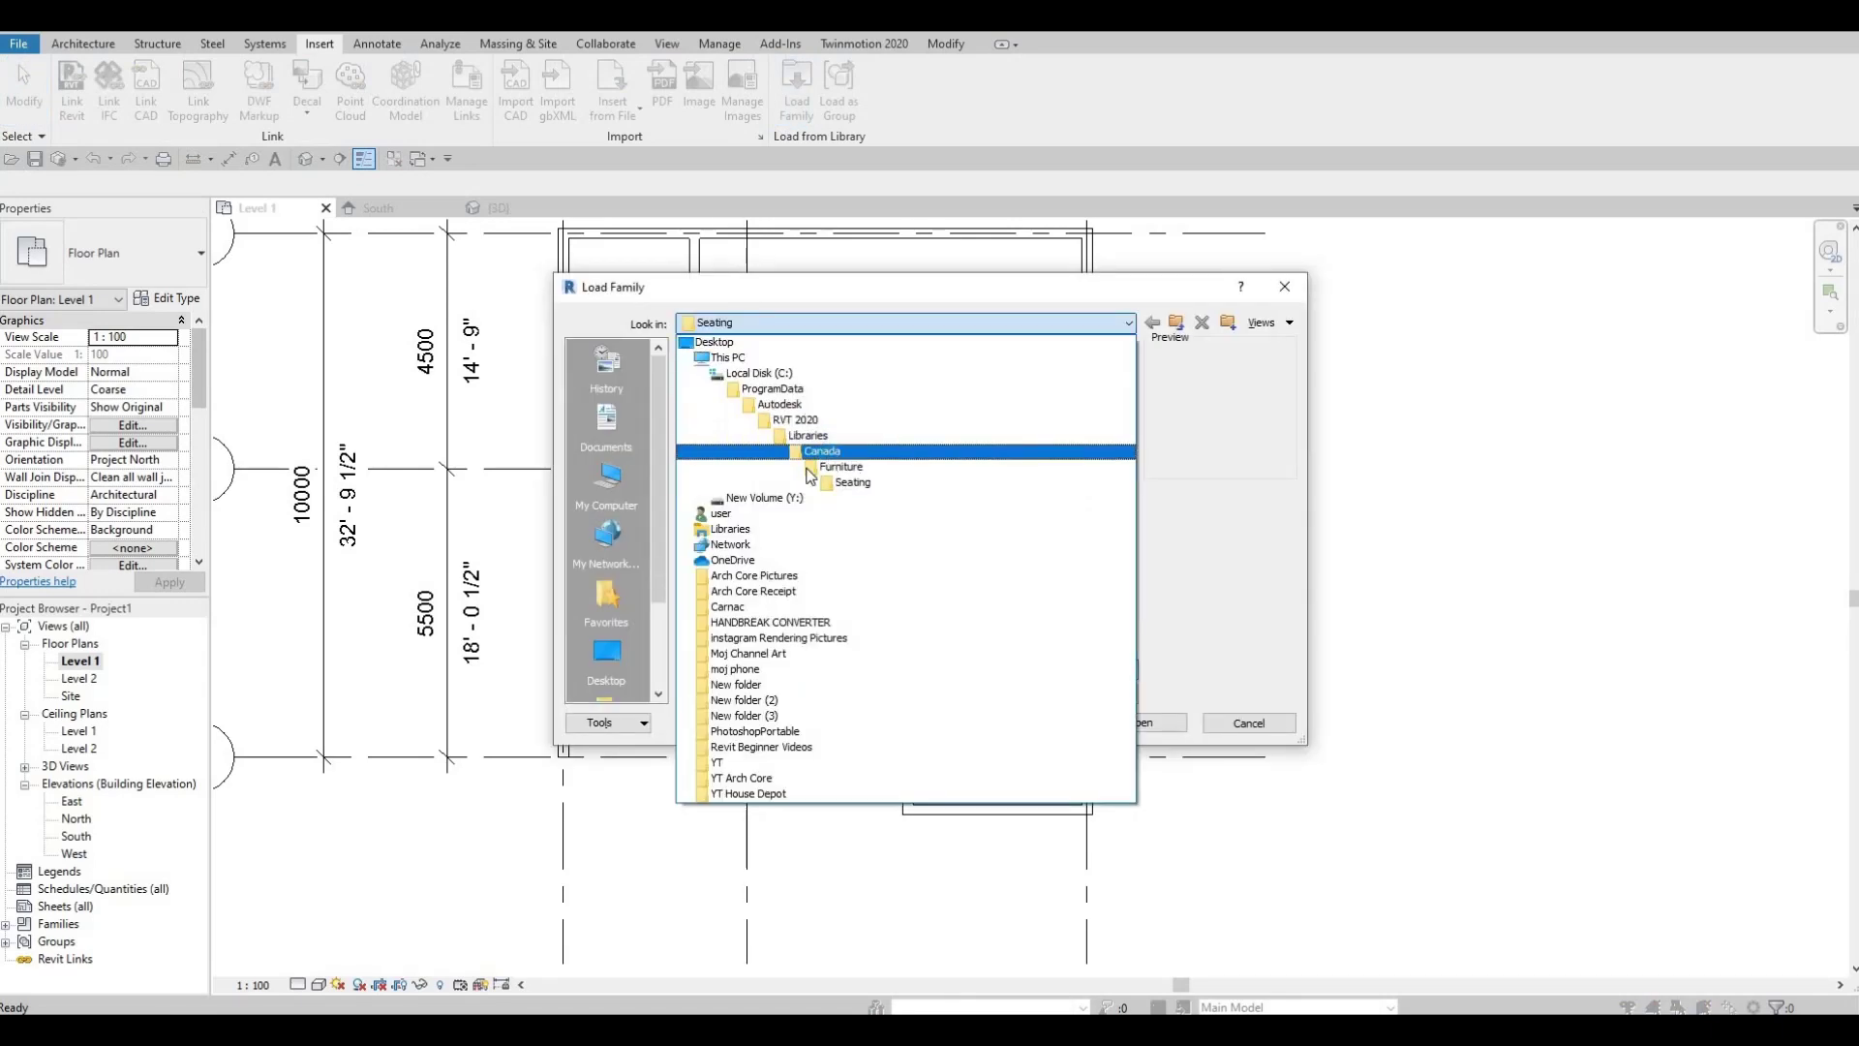
pyautogui.click(799, 479)
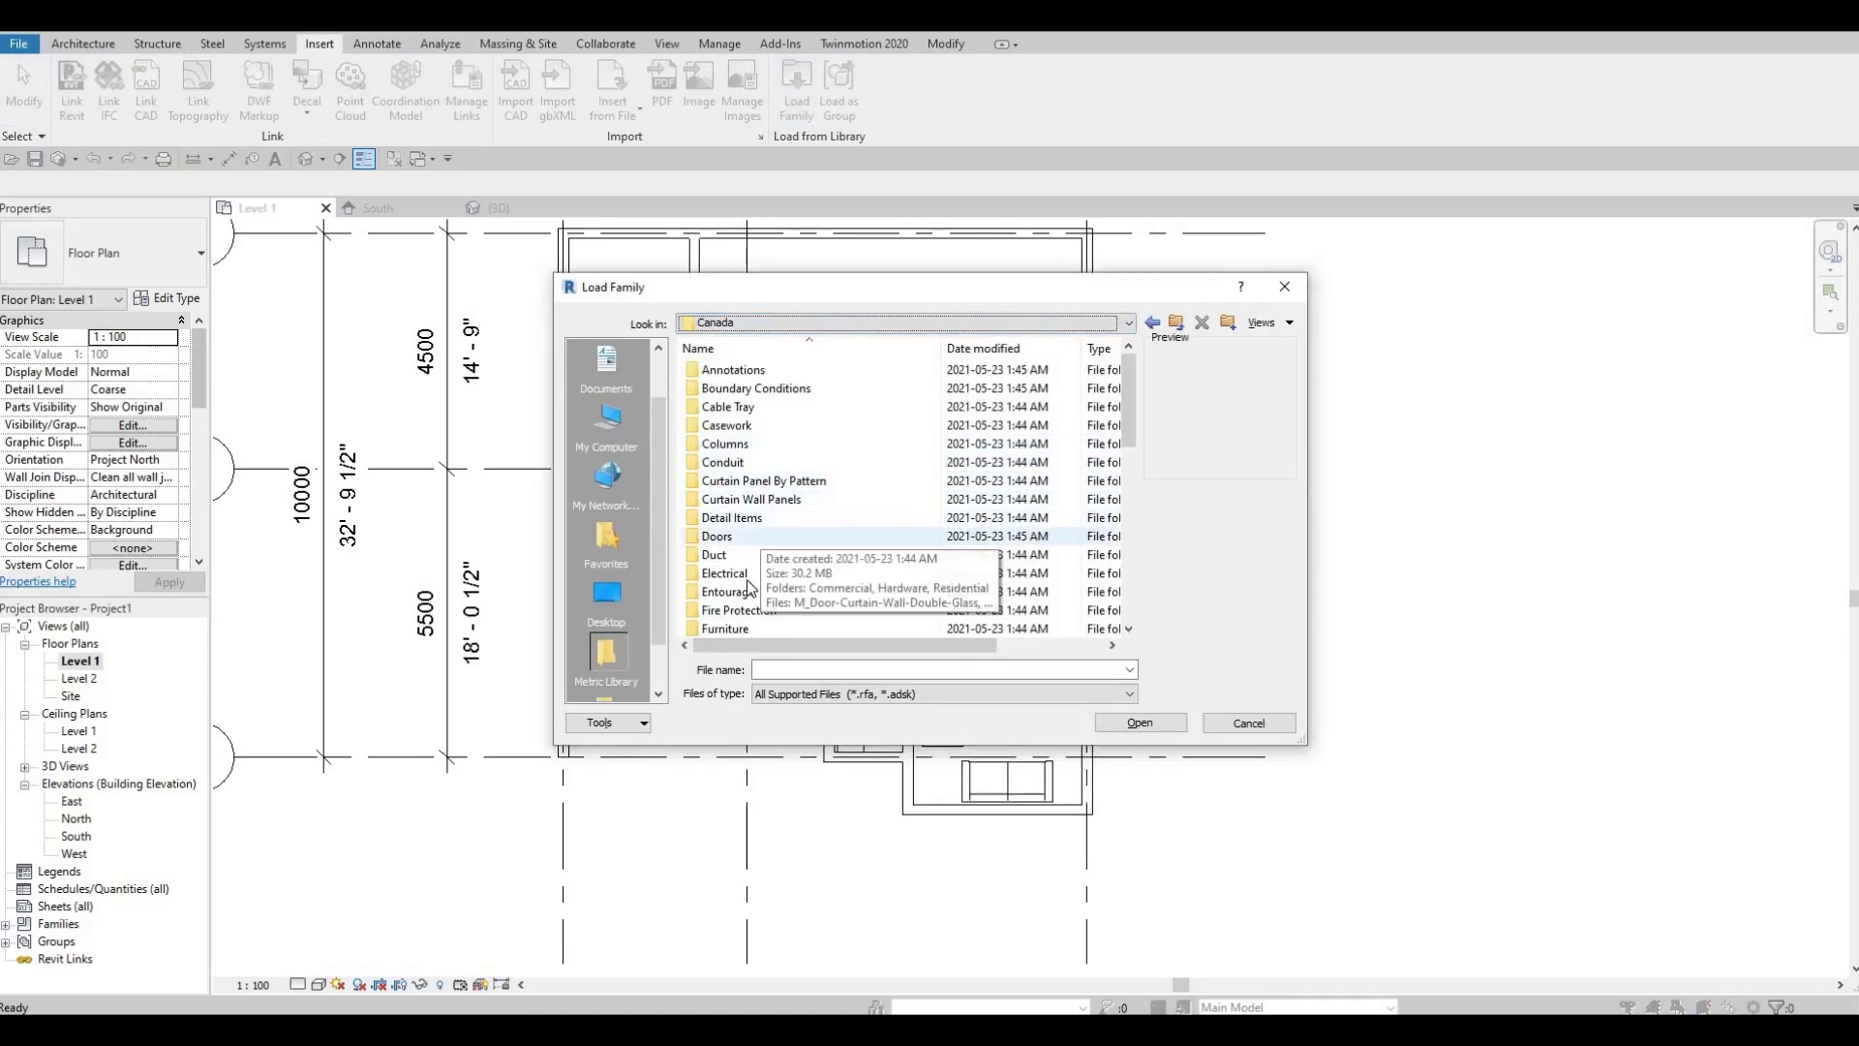
pyautogui.scroll(-1, 750, 571)
pyautogui.click(746, 574)
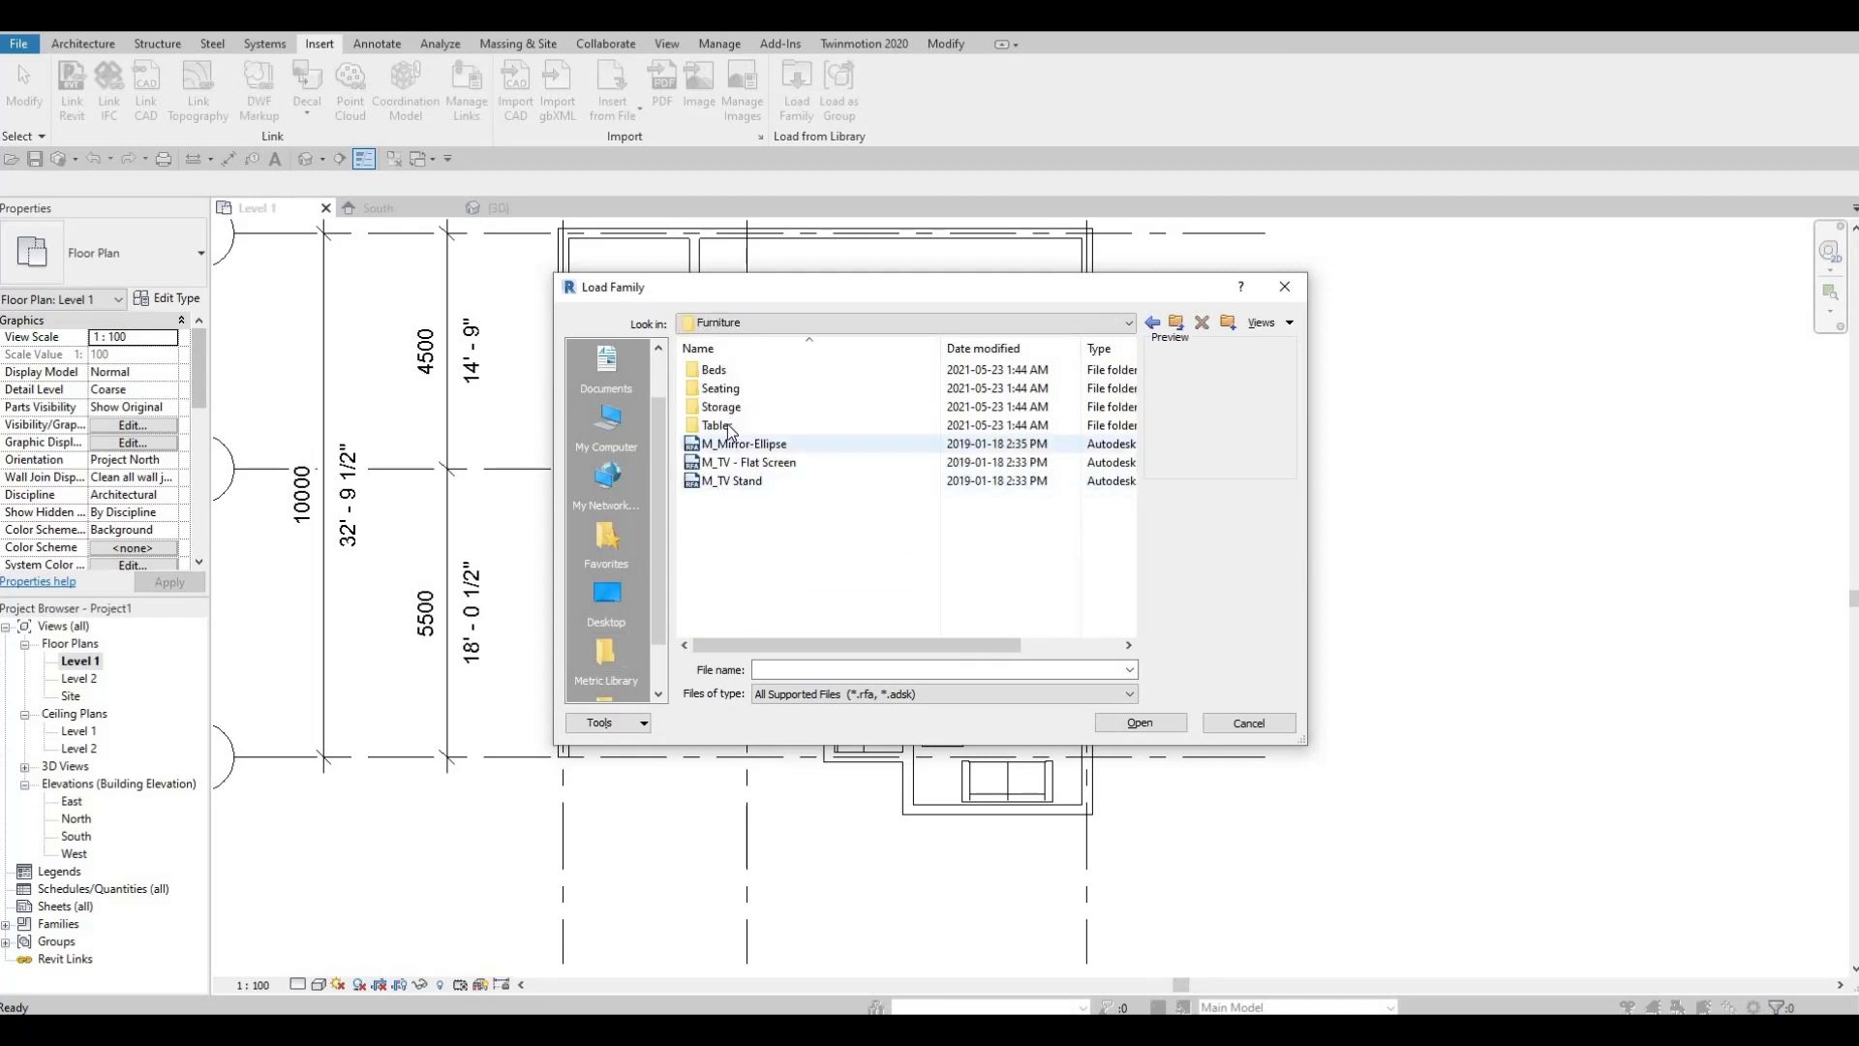
pyautogui.doubleClick(729, 427)
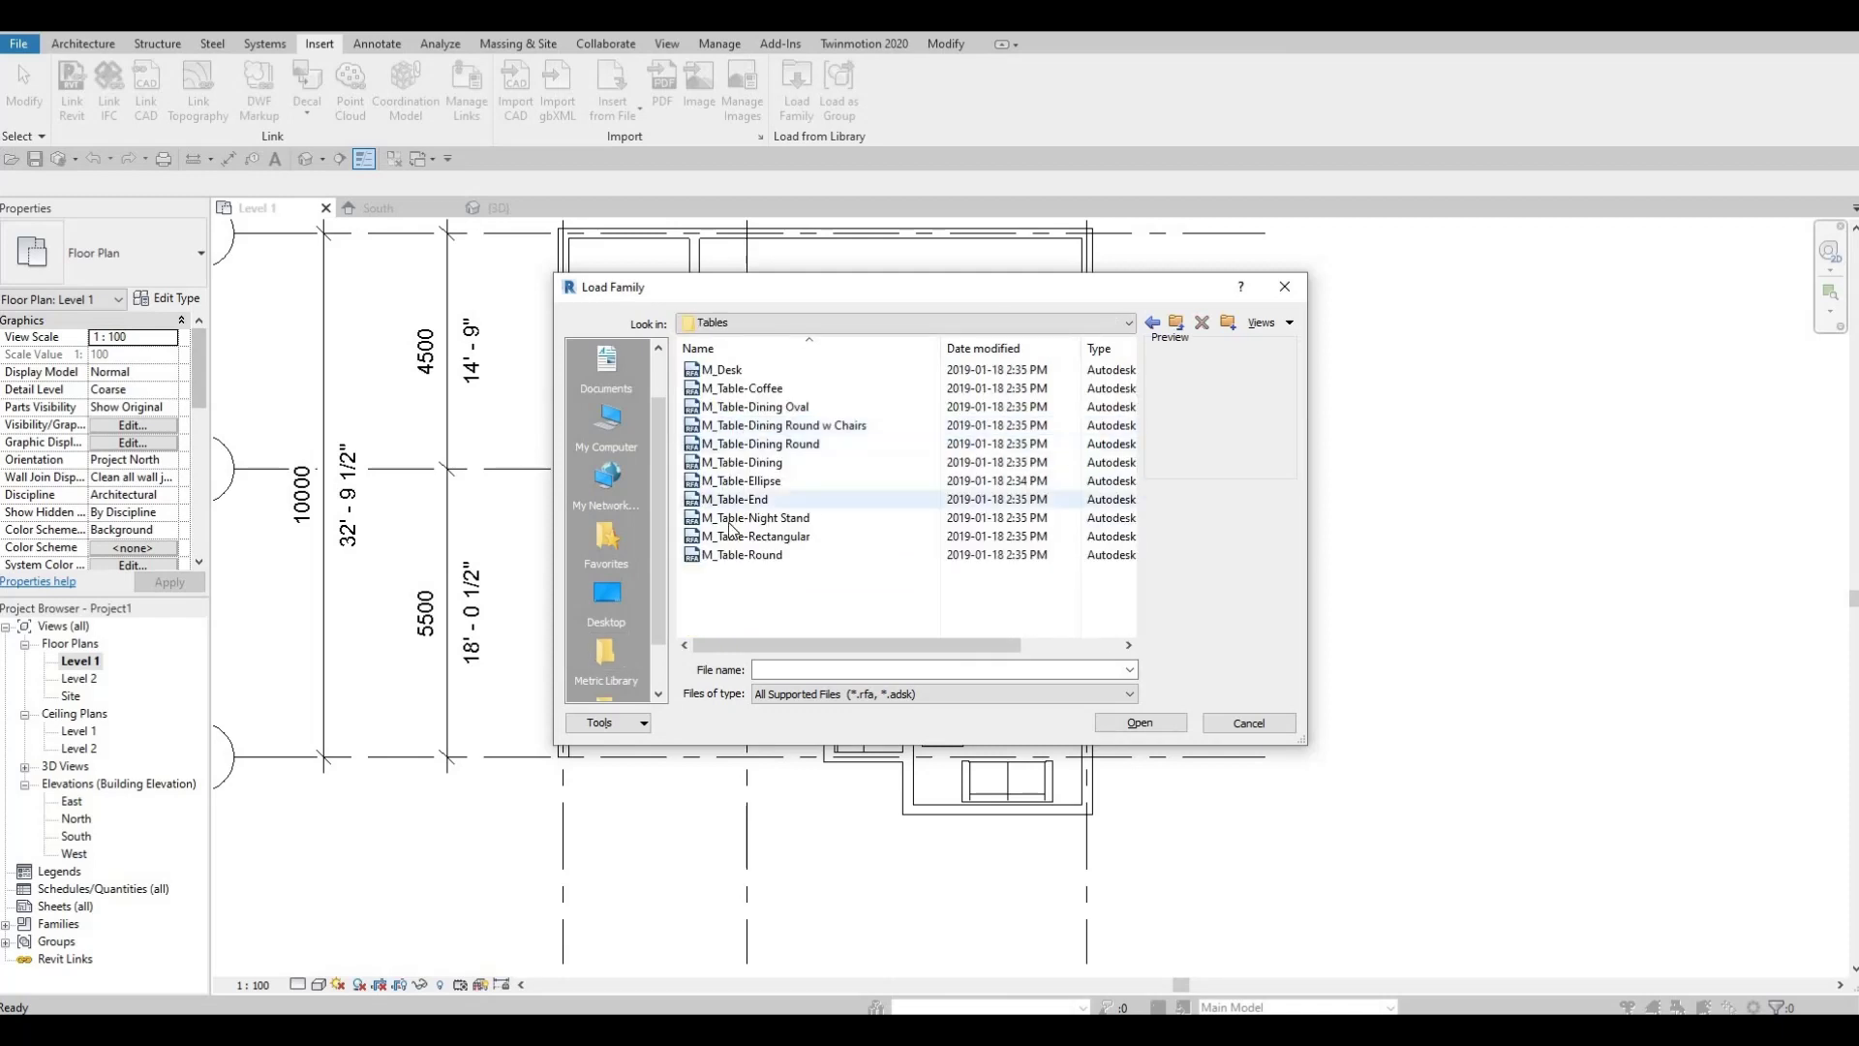
# - Load the M_Table-Night Stand and M_Table-Coffee families together into the project
pyautogui.click(732, 537)
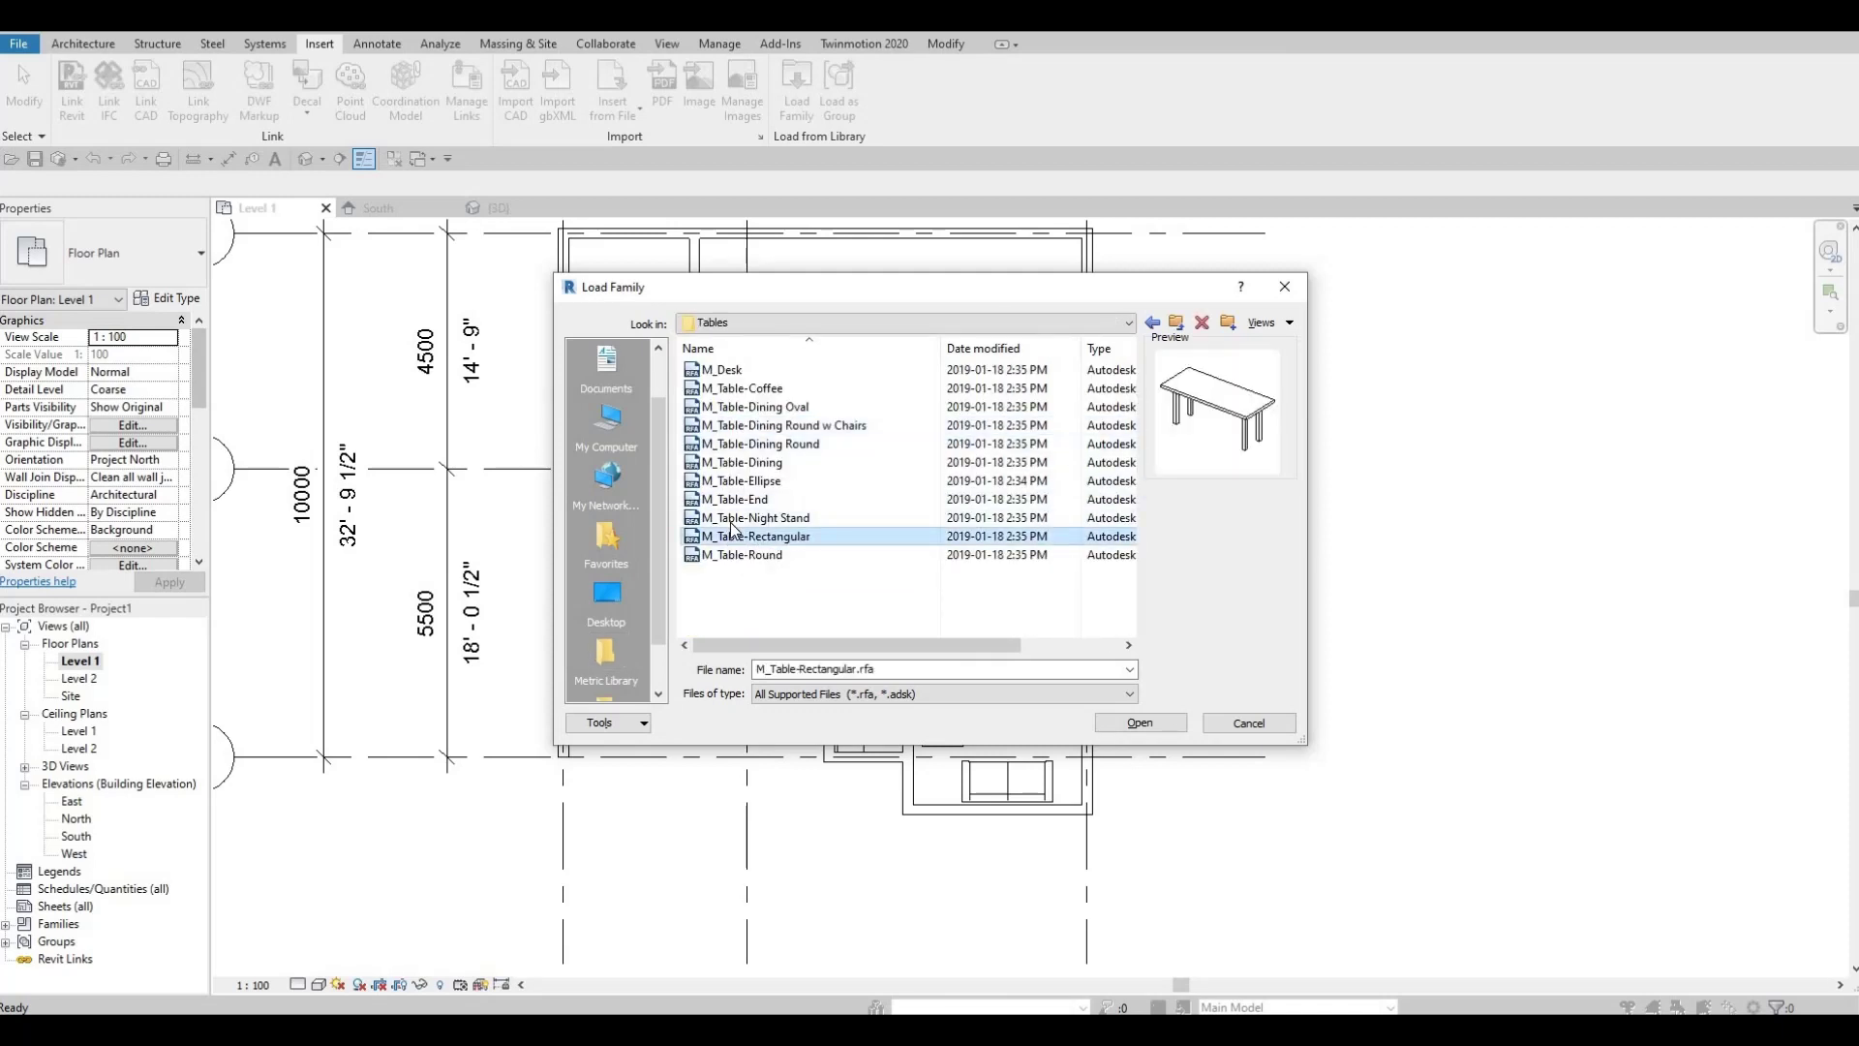
pyautogui.click(737, 519)
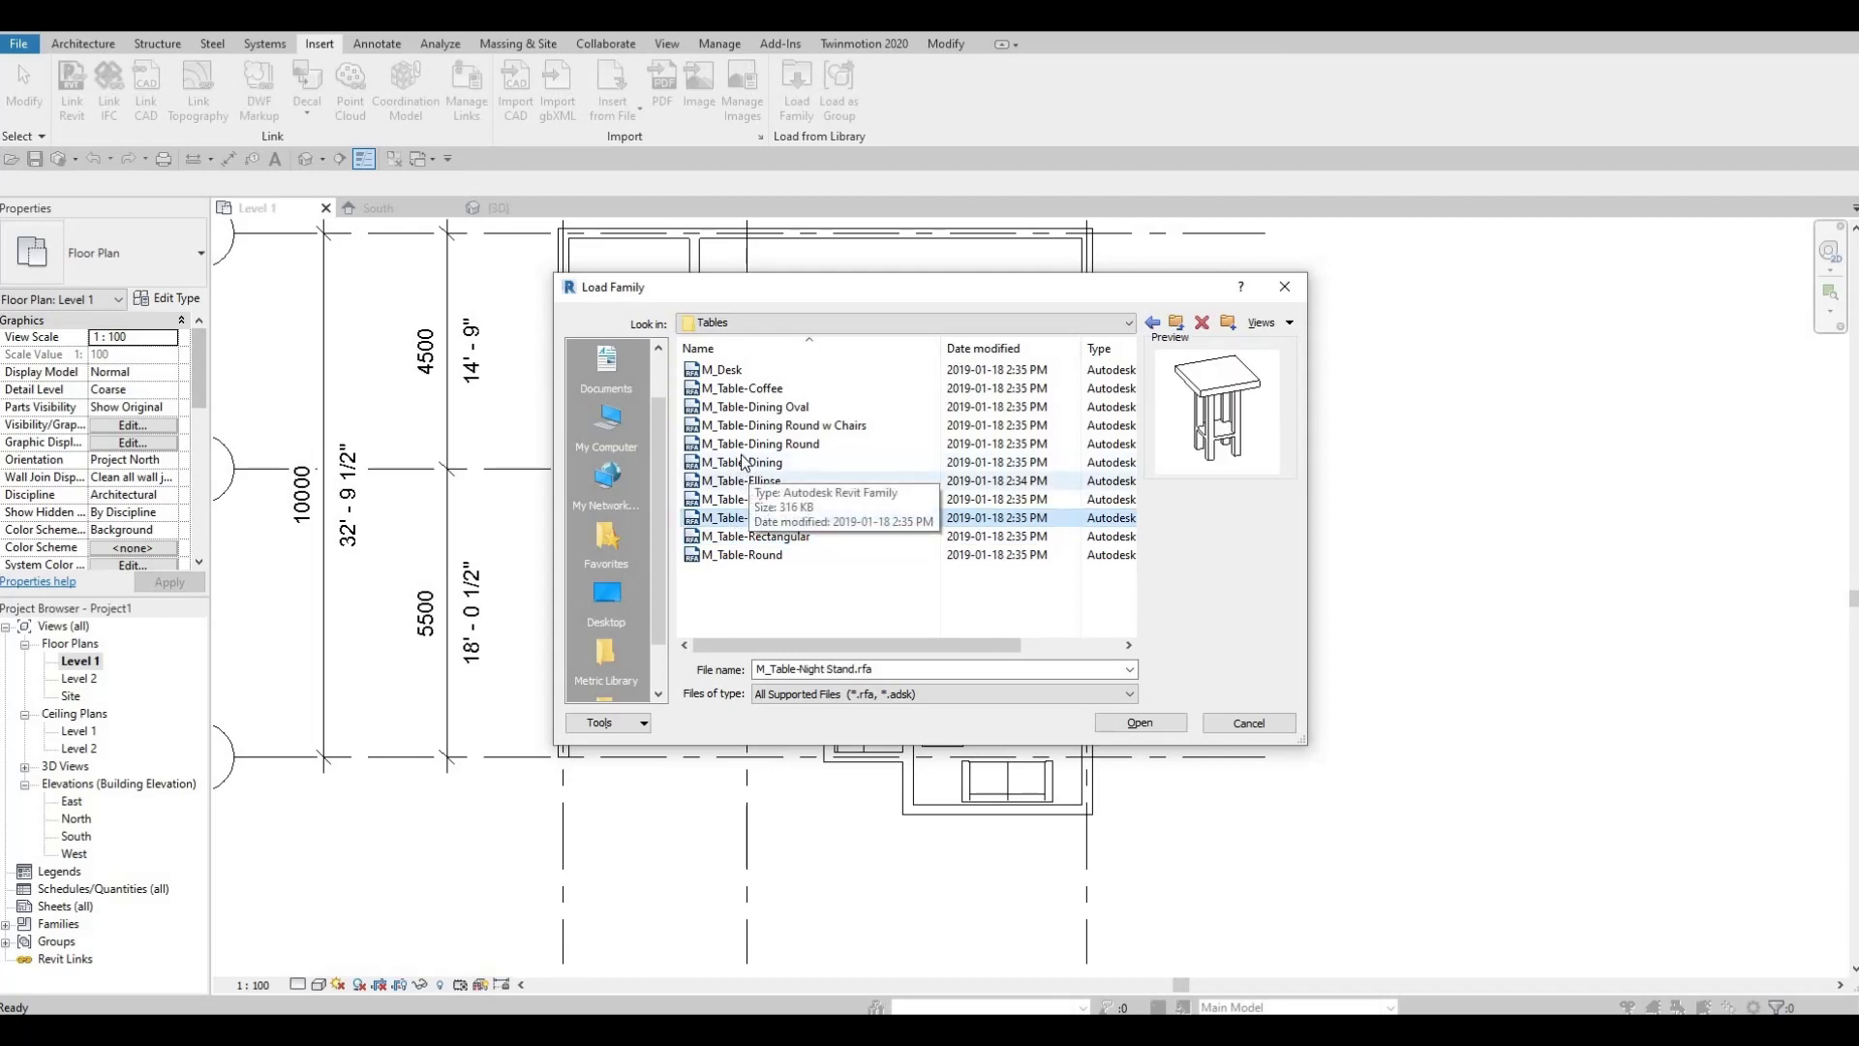
pyautogui.click(742, 390)
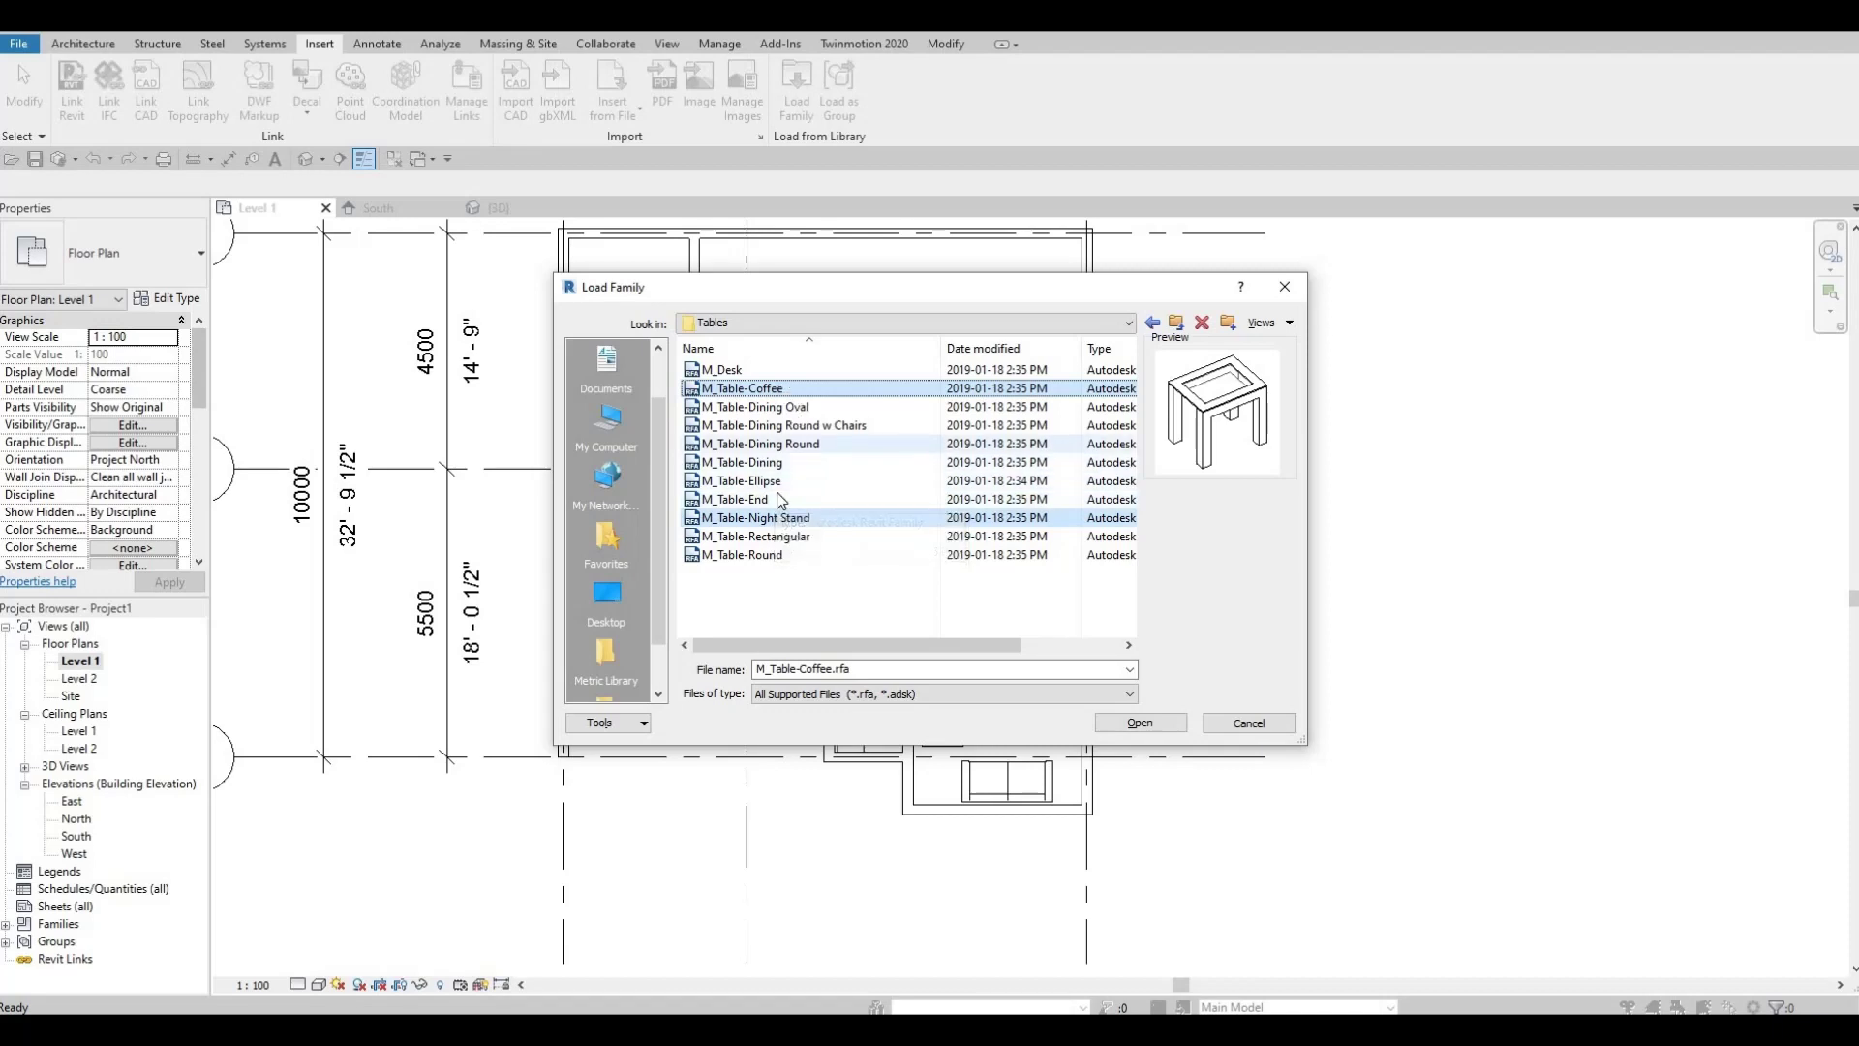
pyautogui.click(1141, 726)
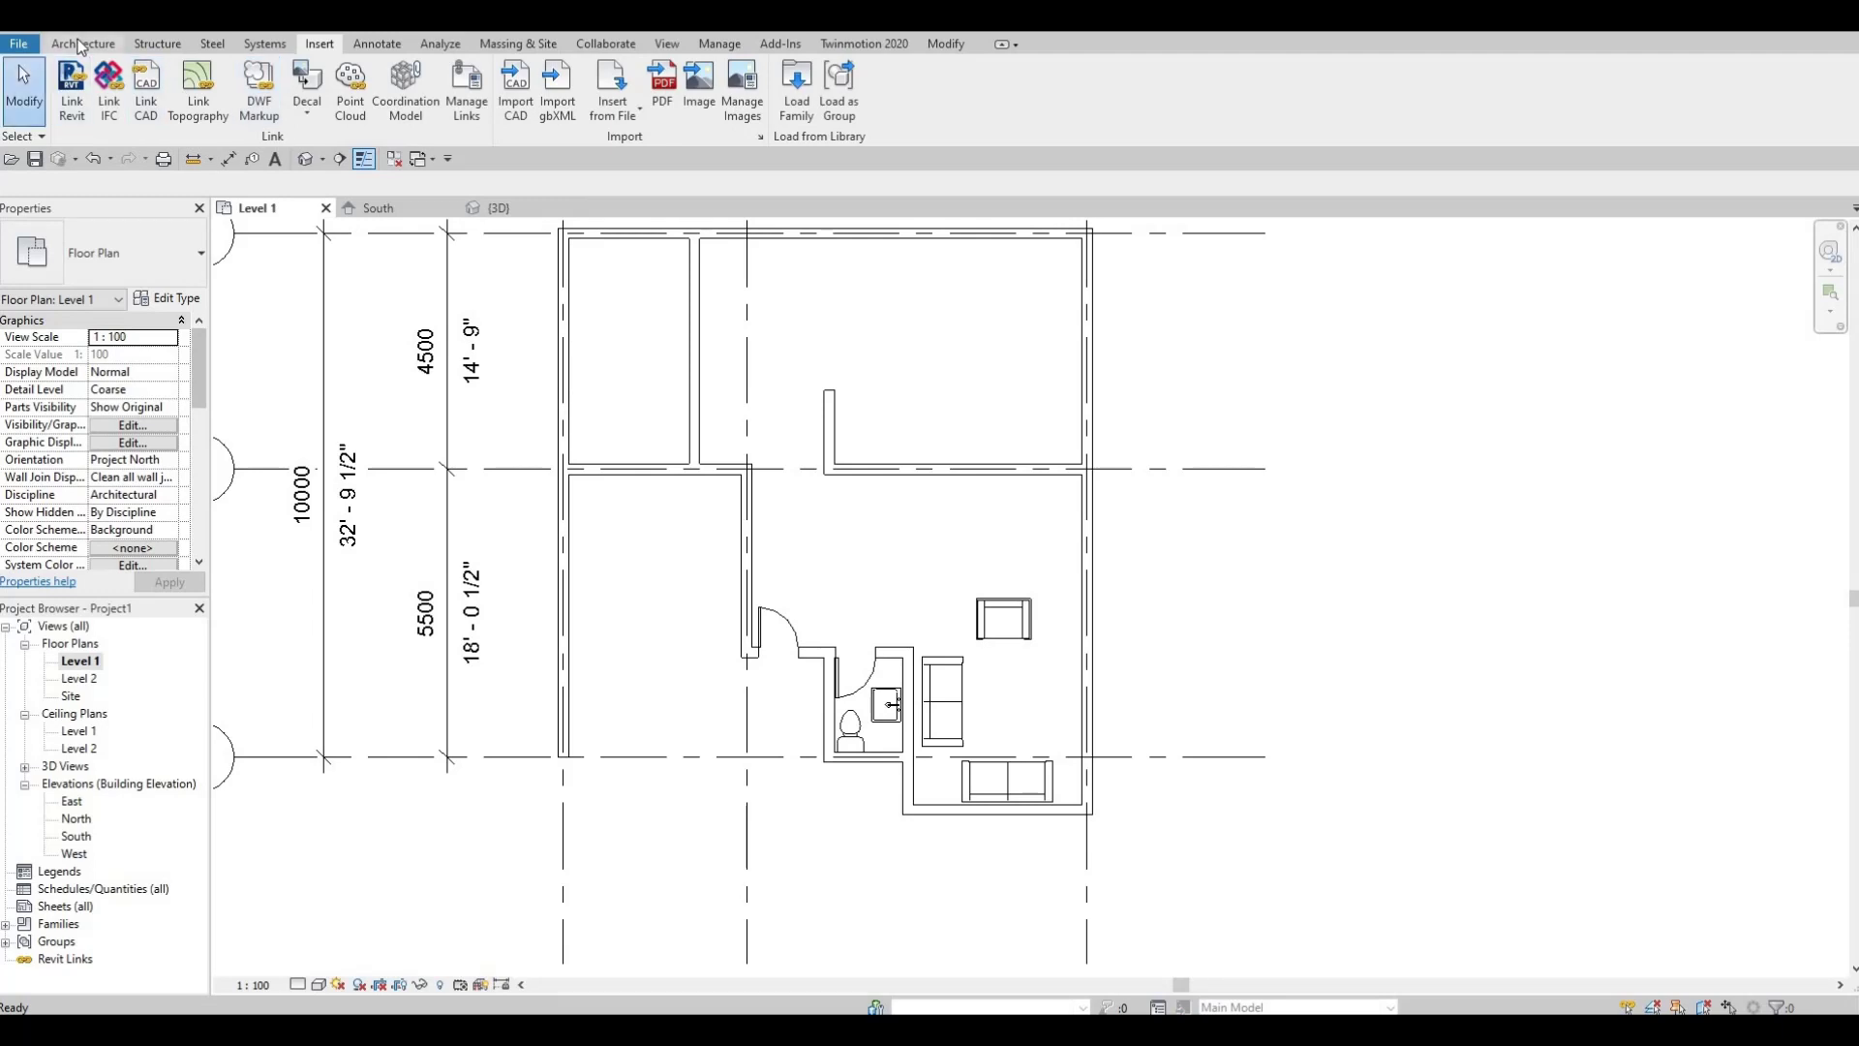
# - Place two 0610 x 0610 x 0762mm M_Table-Night Stand components, one in the corner between the sofas and one beyond the vertical sofa's other end
pyautogui.scroll(4, 237, 89)
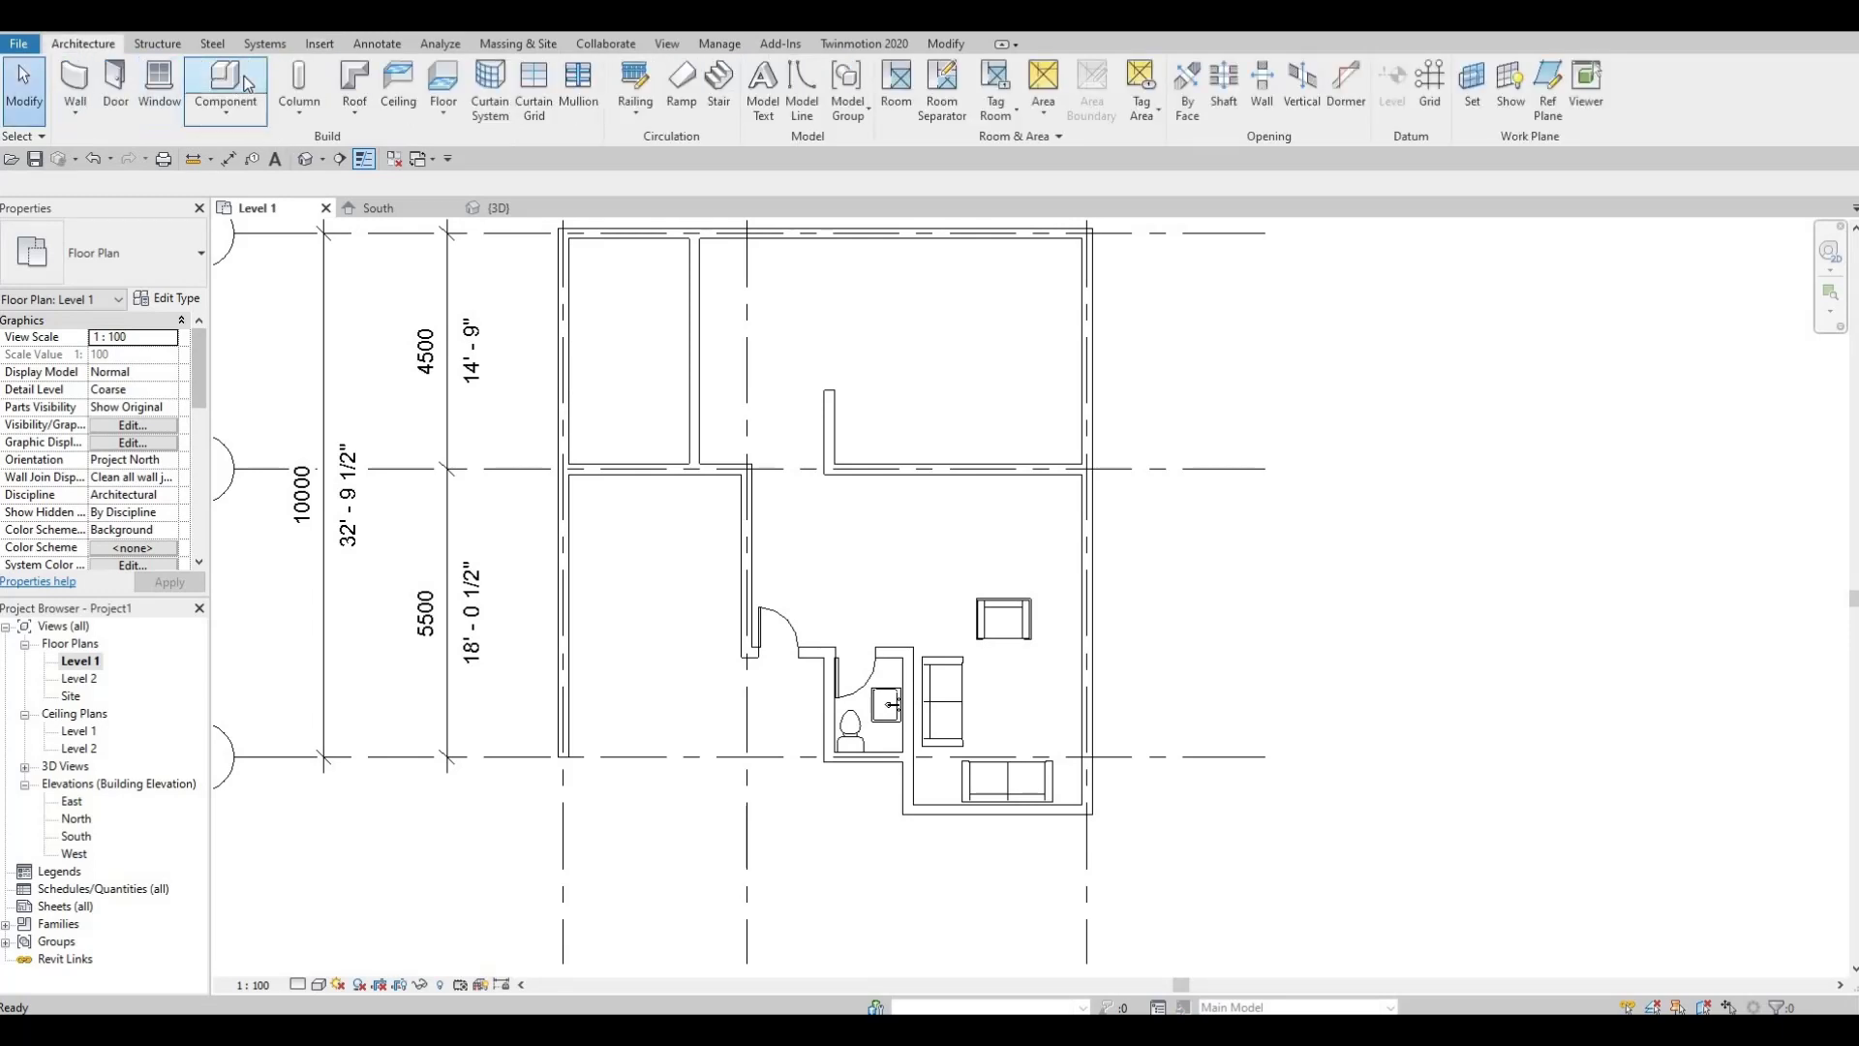
pyautogui.click(245, 85)
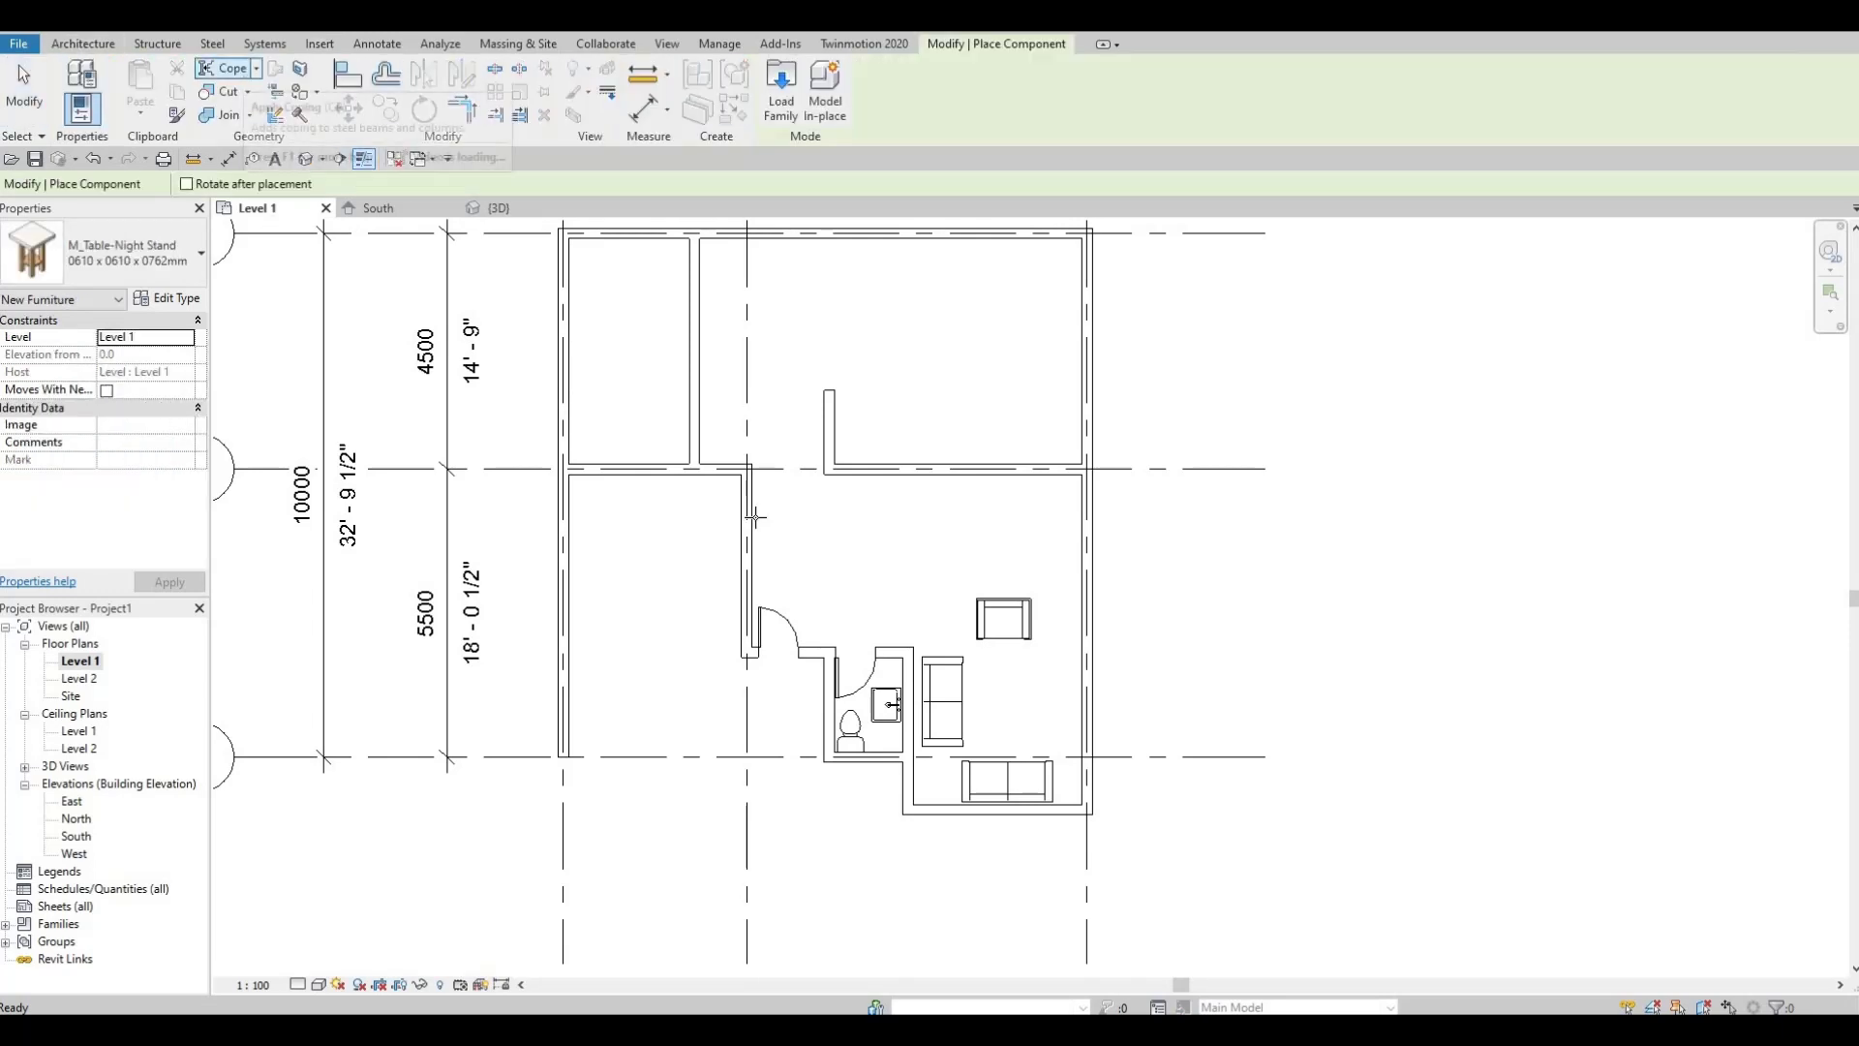
pyautogui.scroll(5, 955, 760)
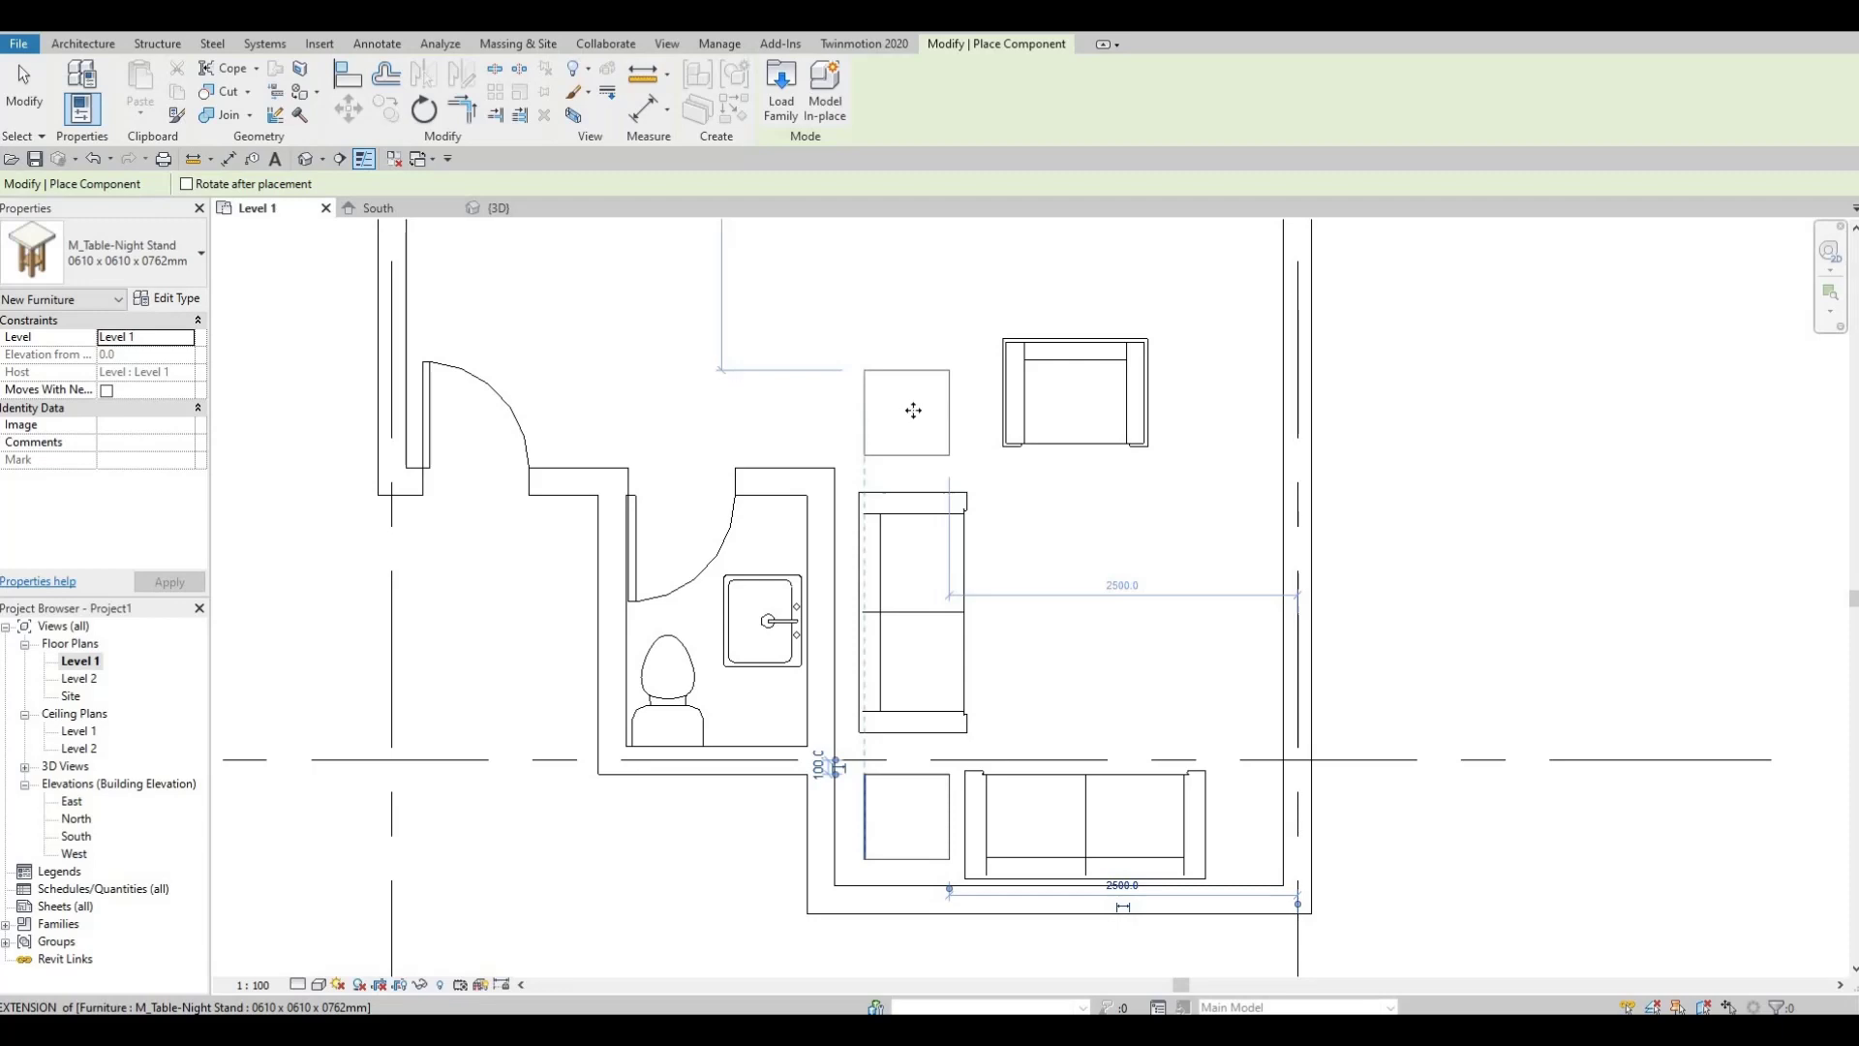
pyautogui.moveTo(1031, 449); pyautogui.dragTo(973, 555, button='middle')
pyautogui.scroll(-3, 954, 678)
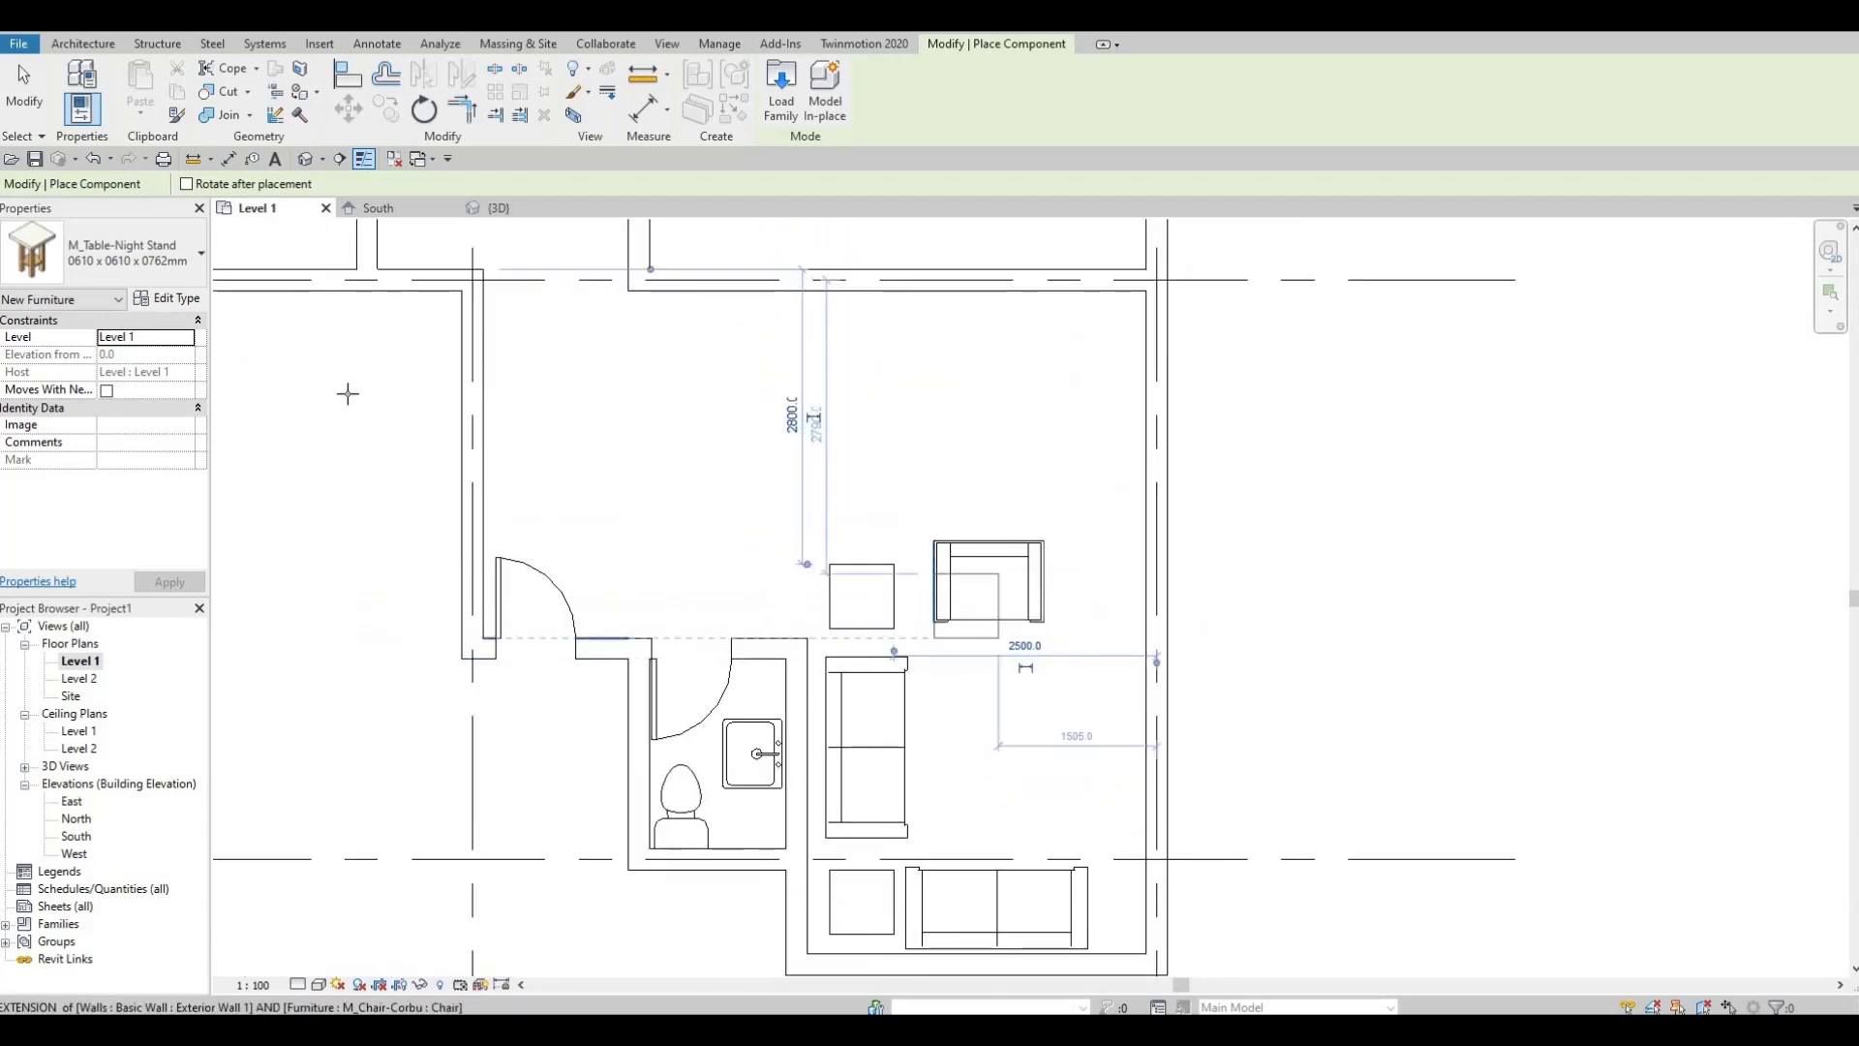
# - Place an M_Table-Coffee of type 0787 x 0711 x 0610mm between the sofas and the armchair, aligned with the horizontal sofa's centre
pyautogui.click(133, 257)
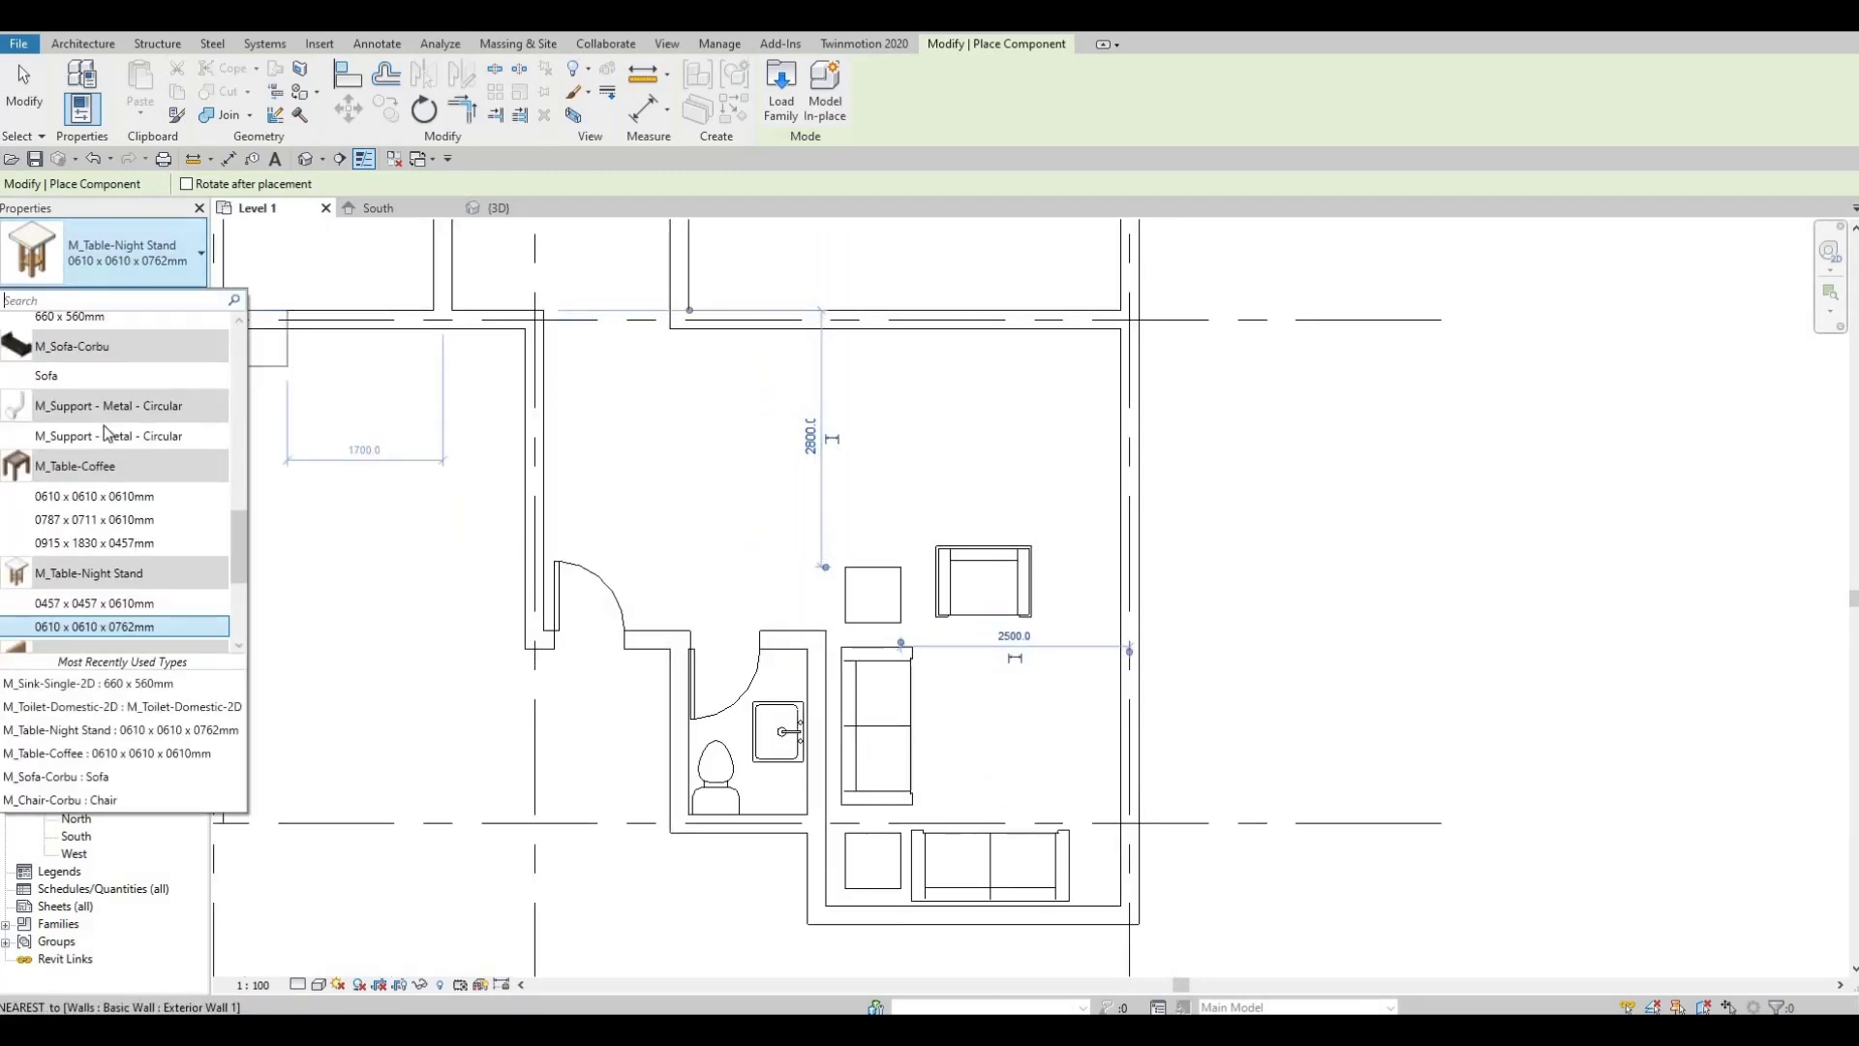
pyautogui.scroll(5, 102, 450)
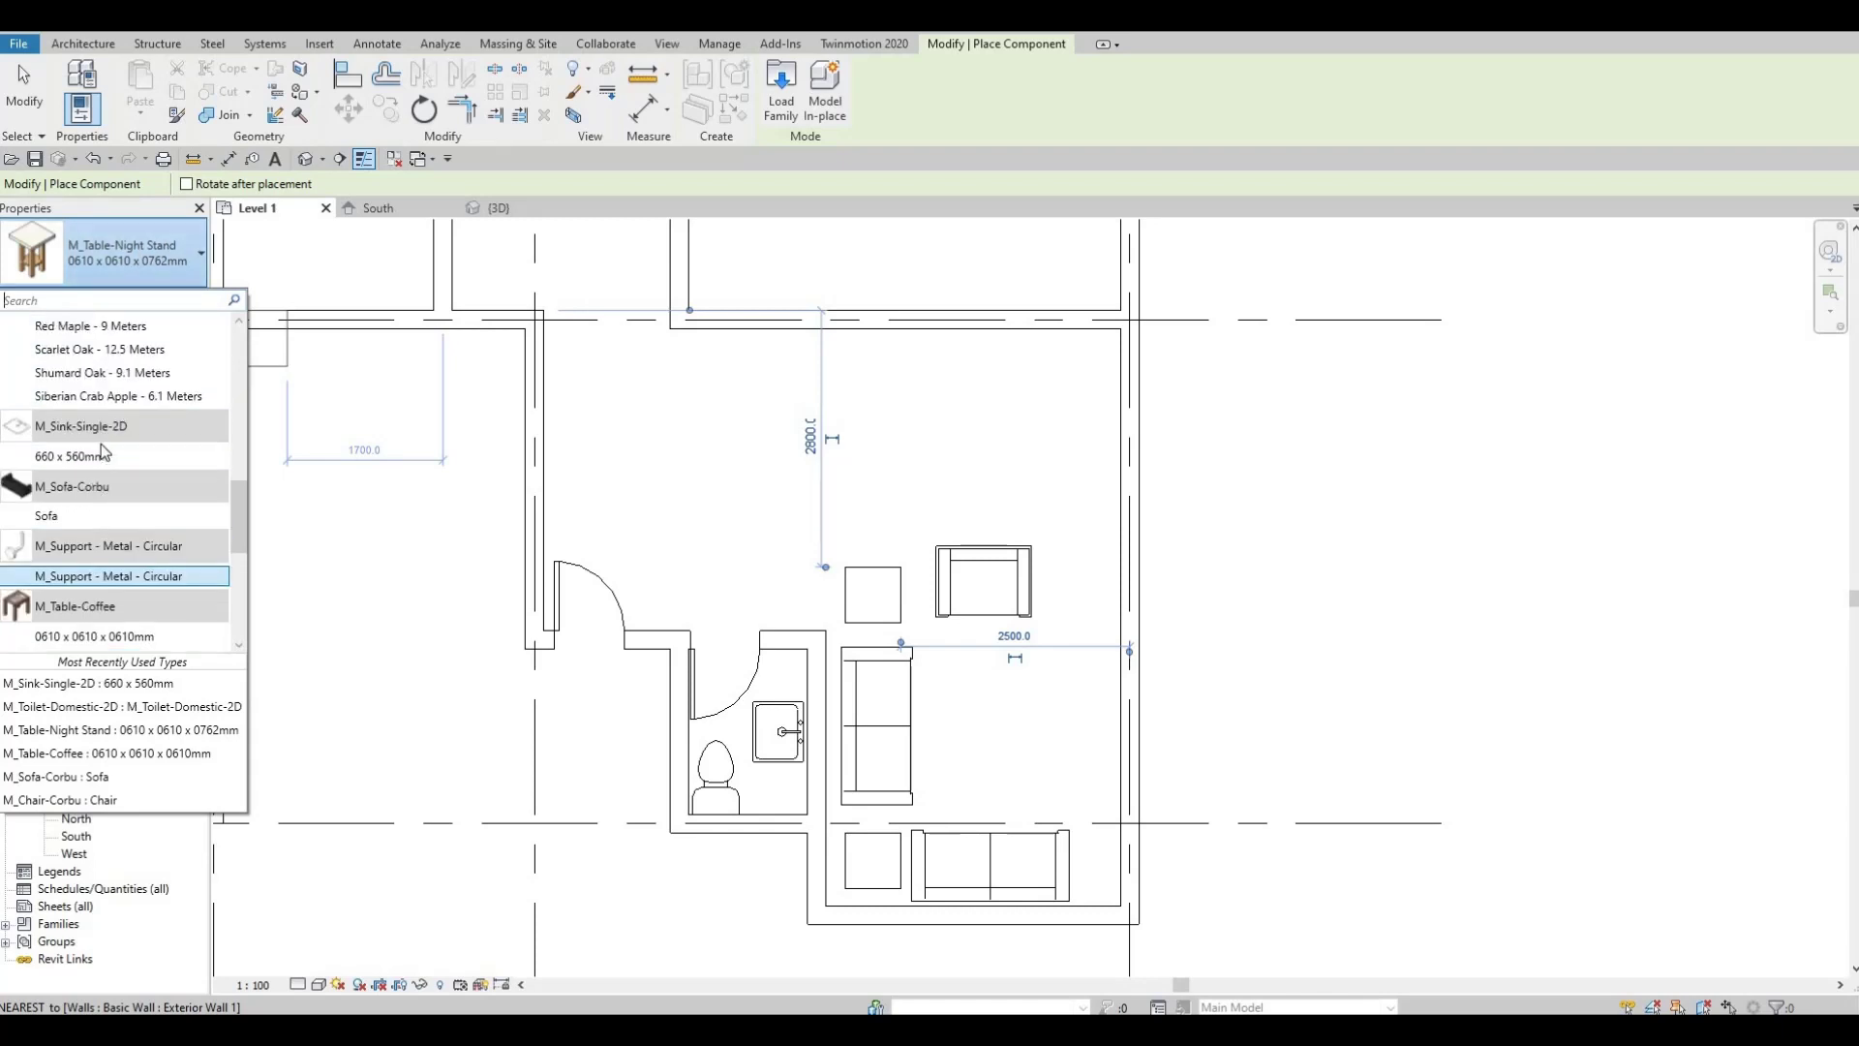
pyautogui.scroll(5, 103, 452)
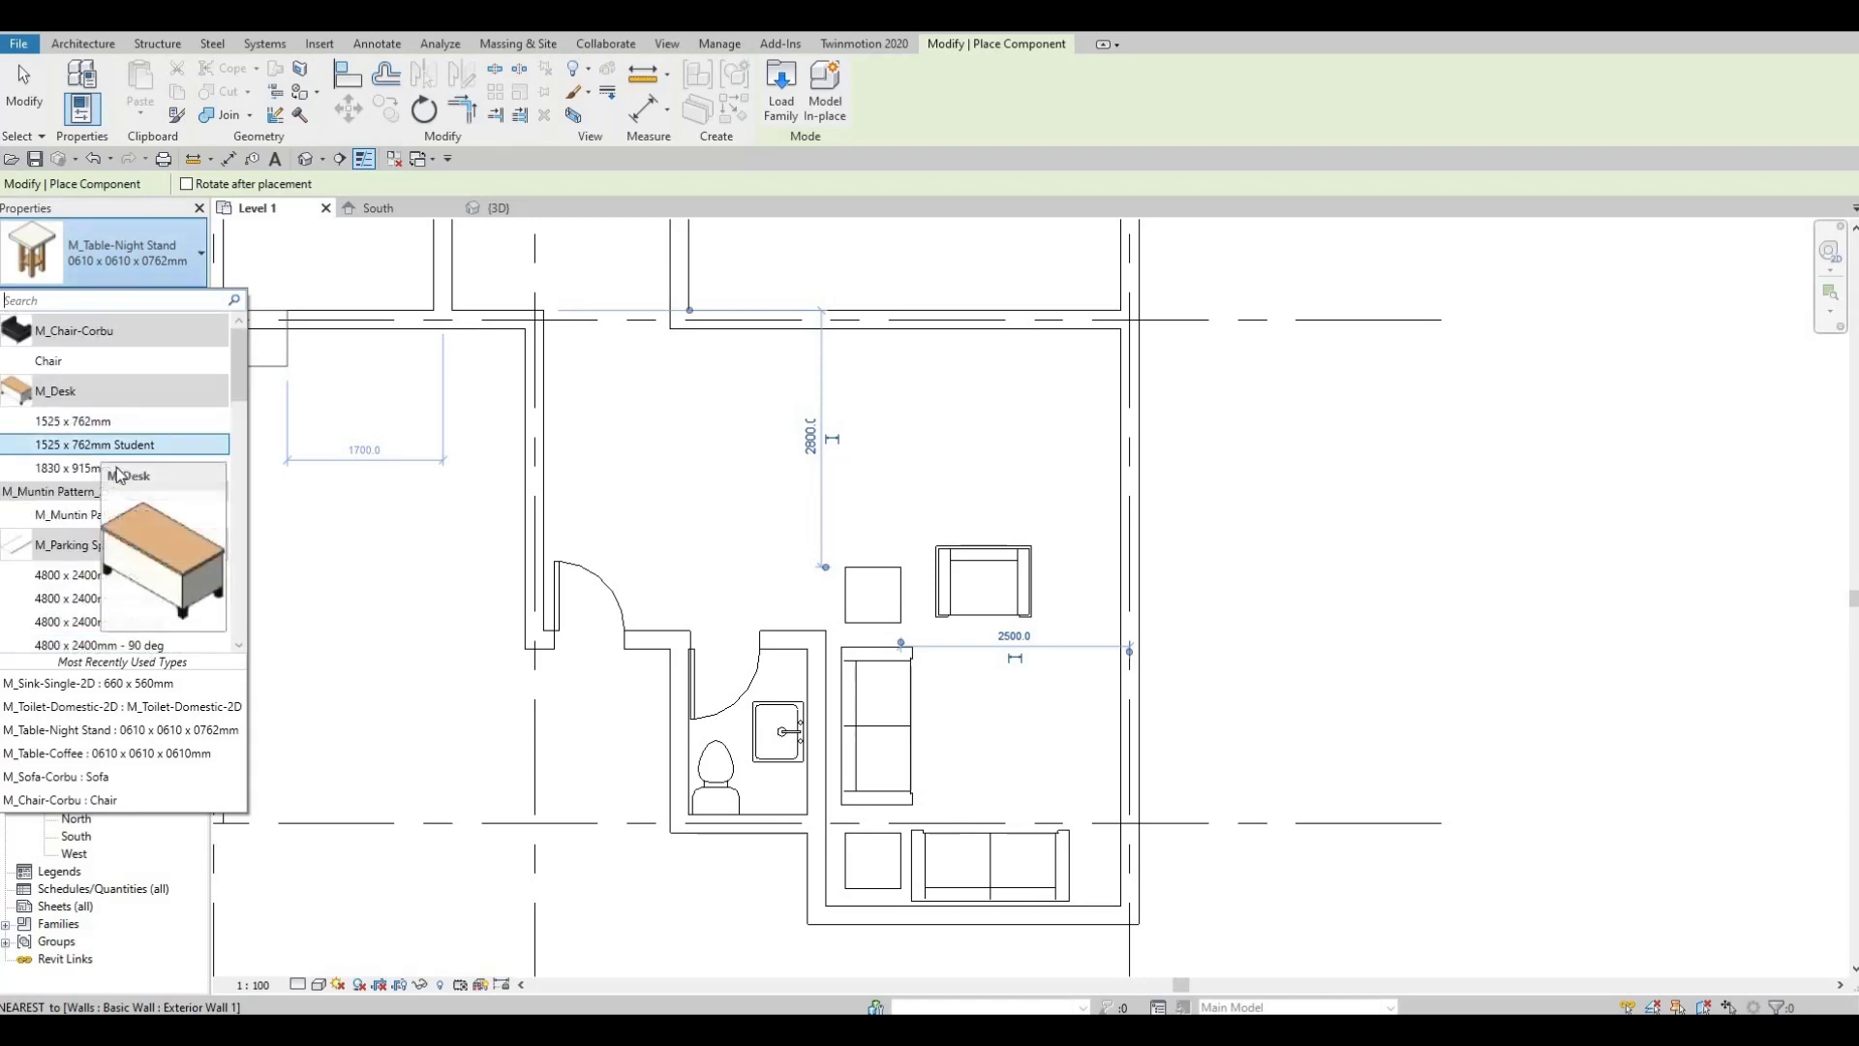
pyautogui.scroll(-2, 121, 473)
pyautogui.scroll(-10, 121, 472)
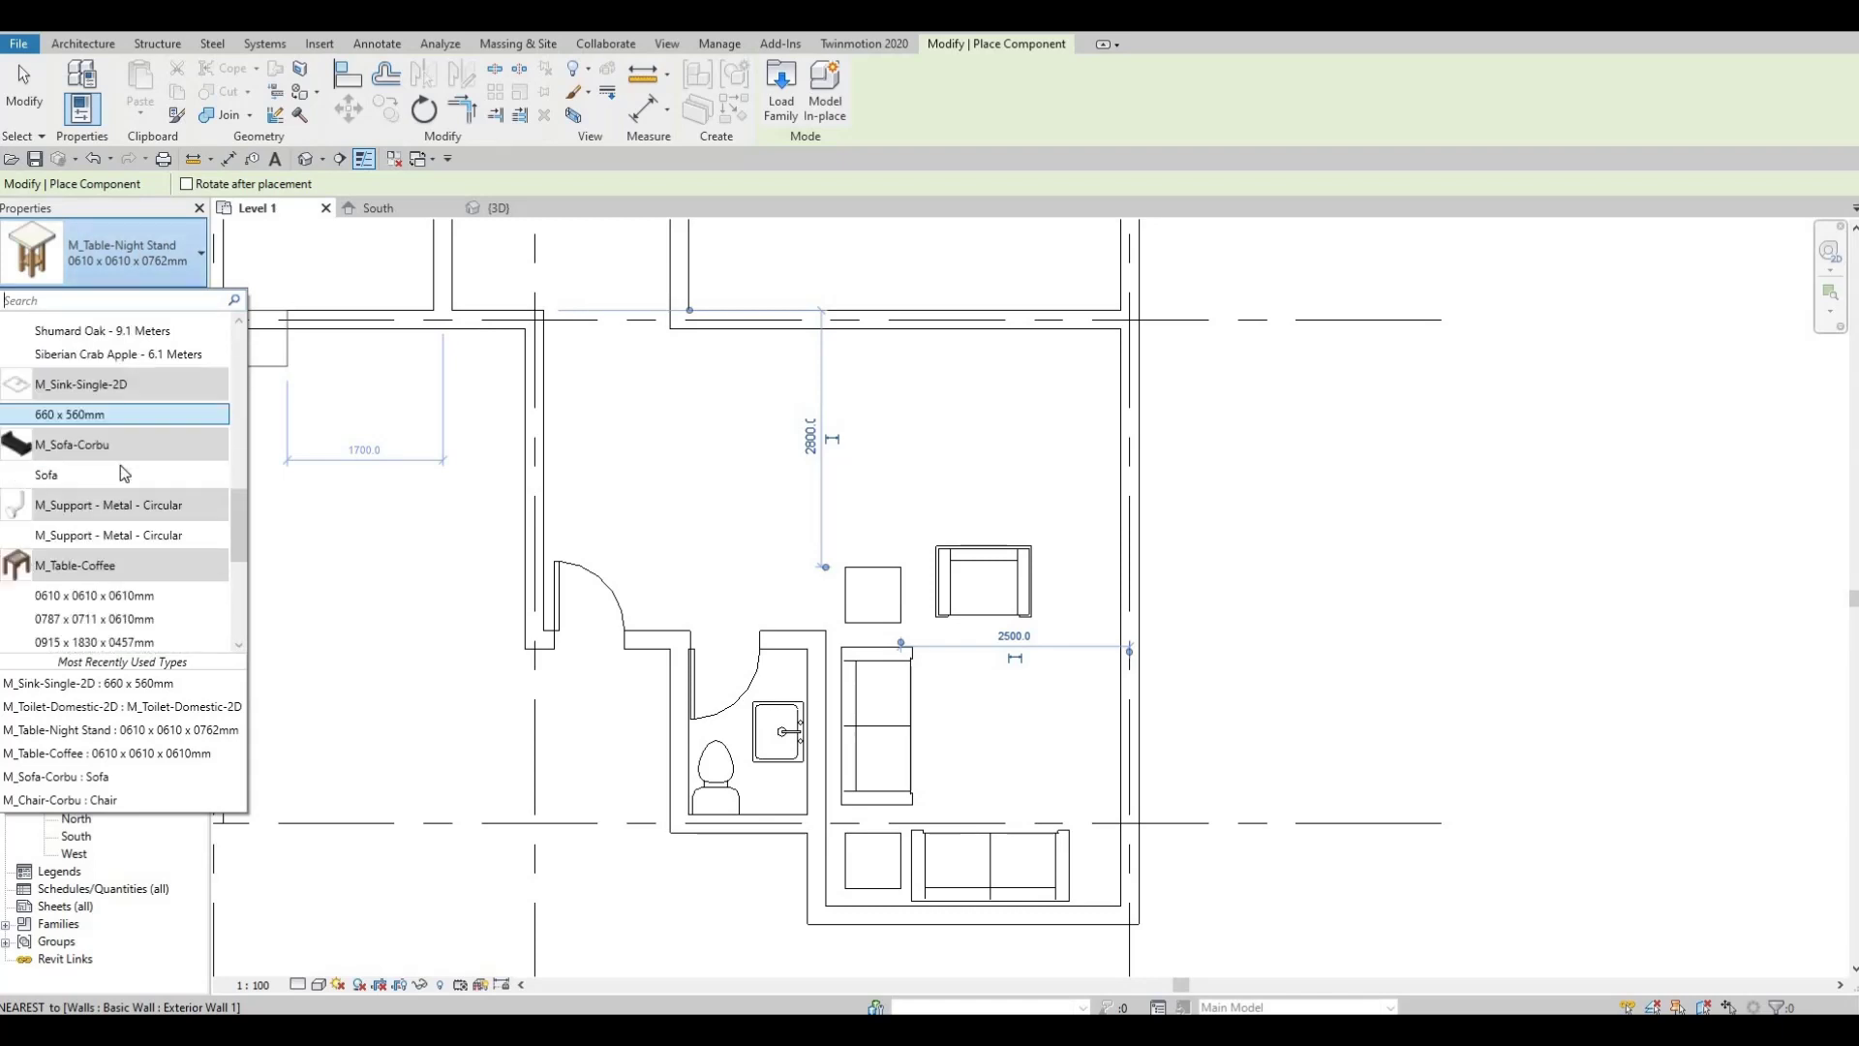
pyautogui.scroll(-4, 125, 475)
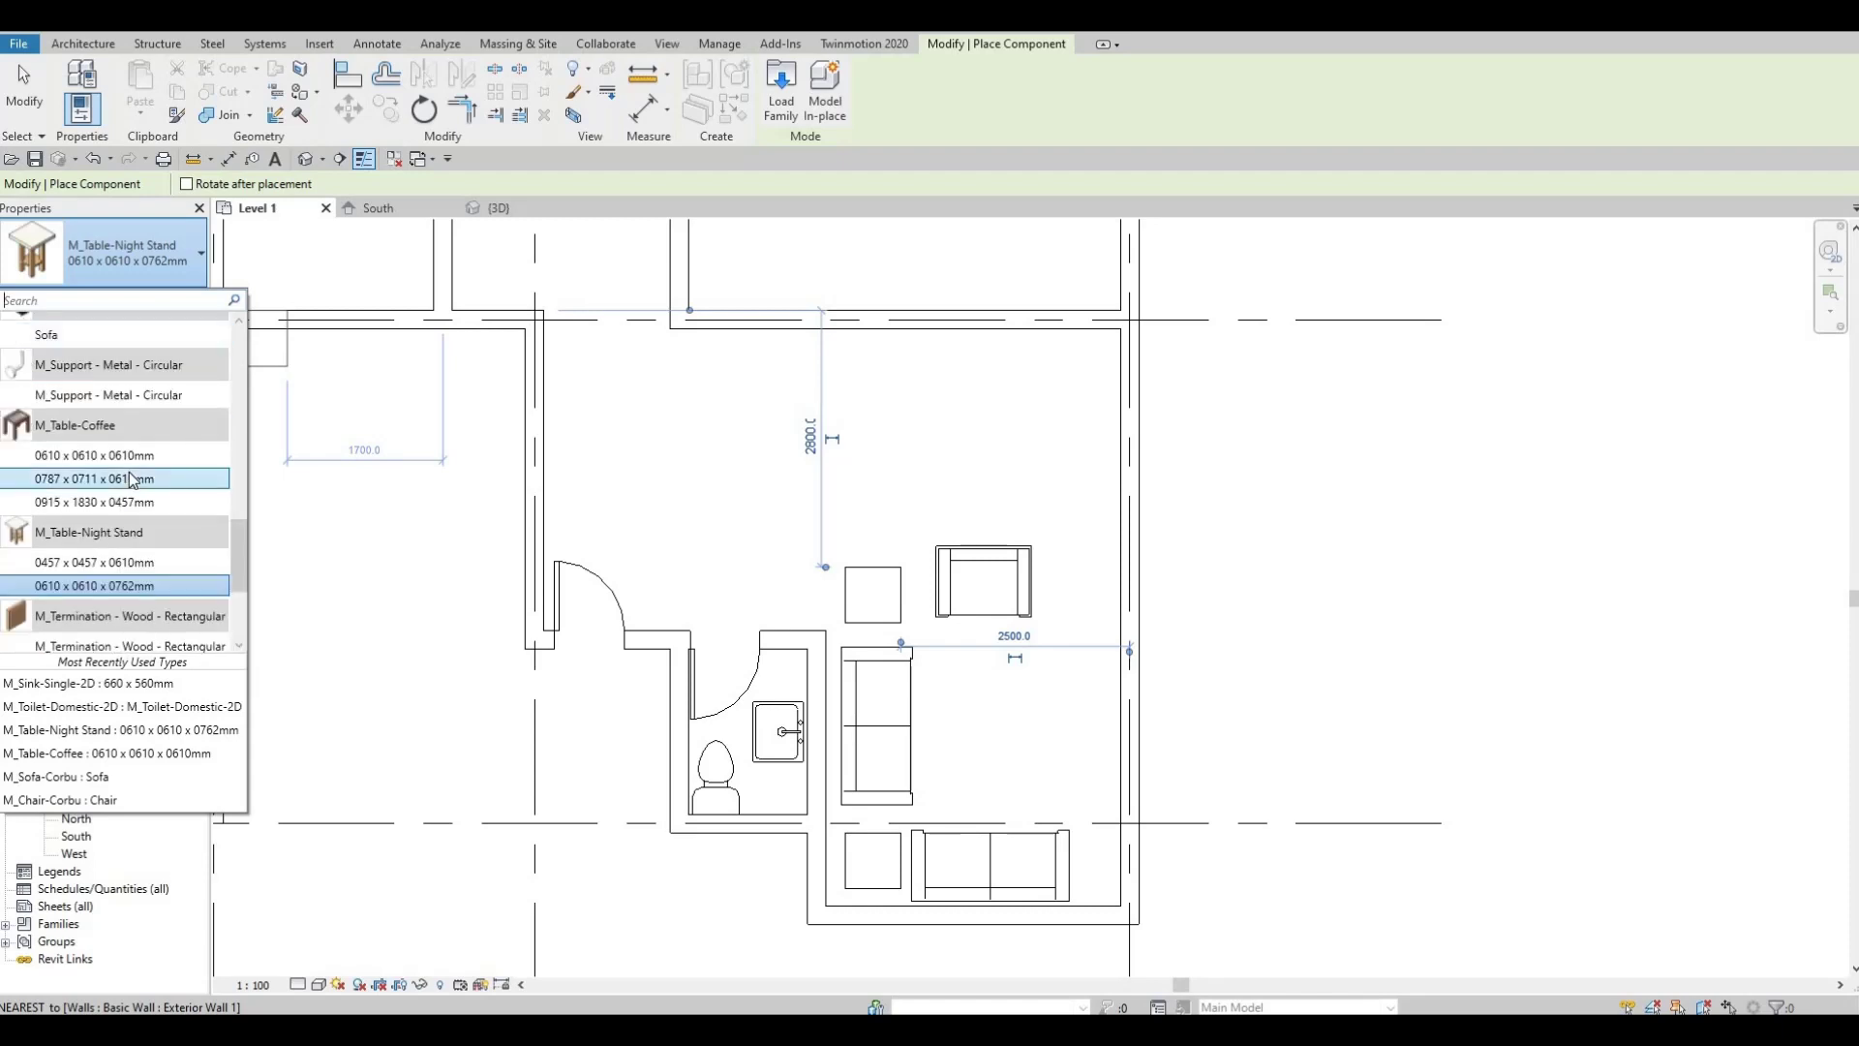
pyautogui.scroll(-2, 133, 480)
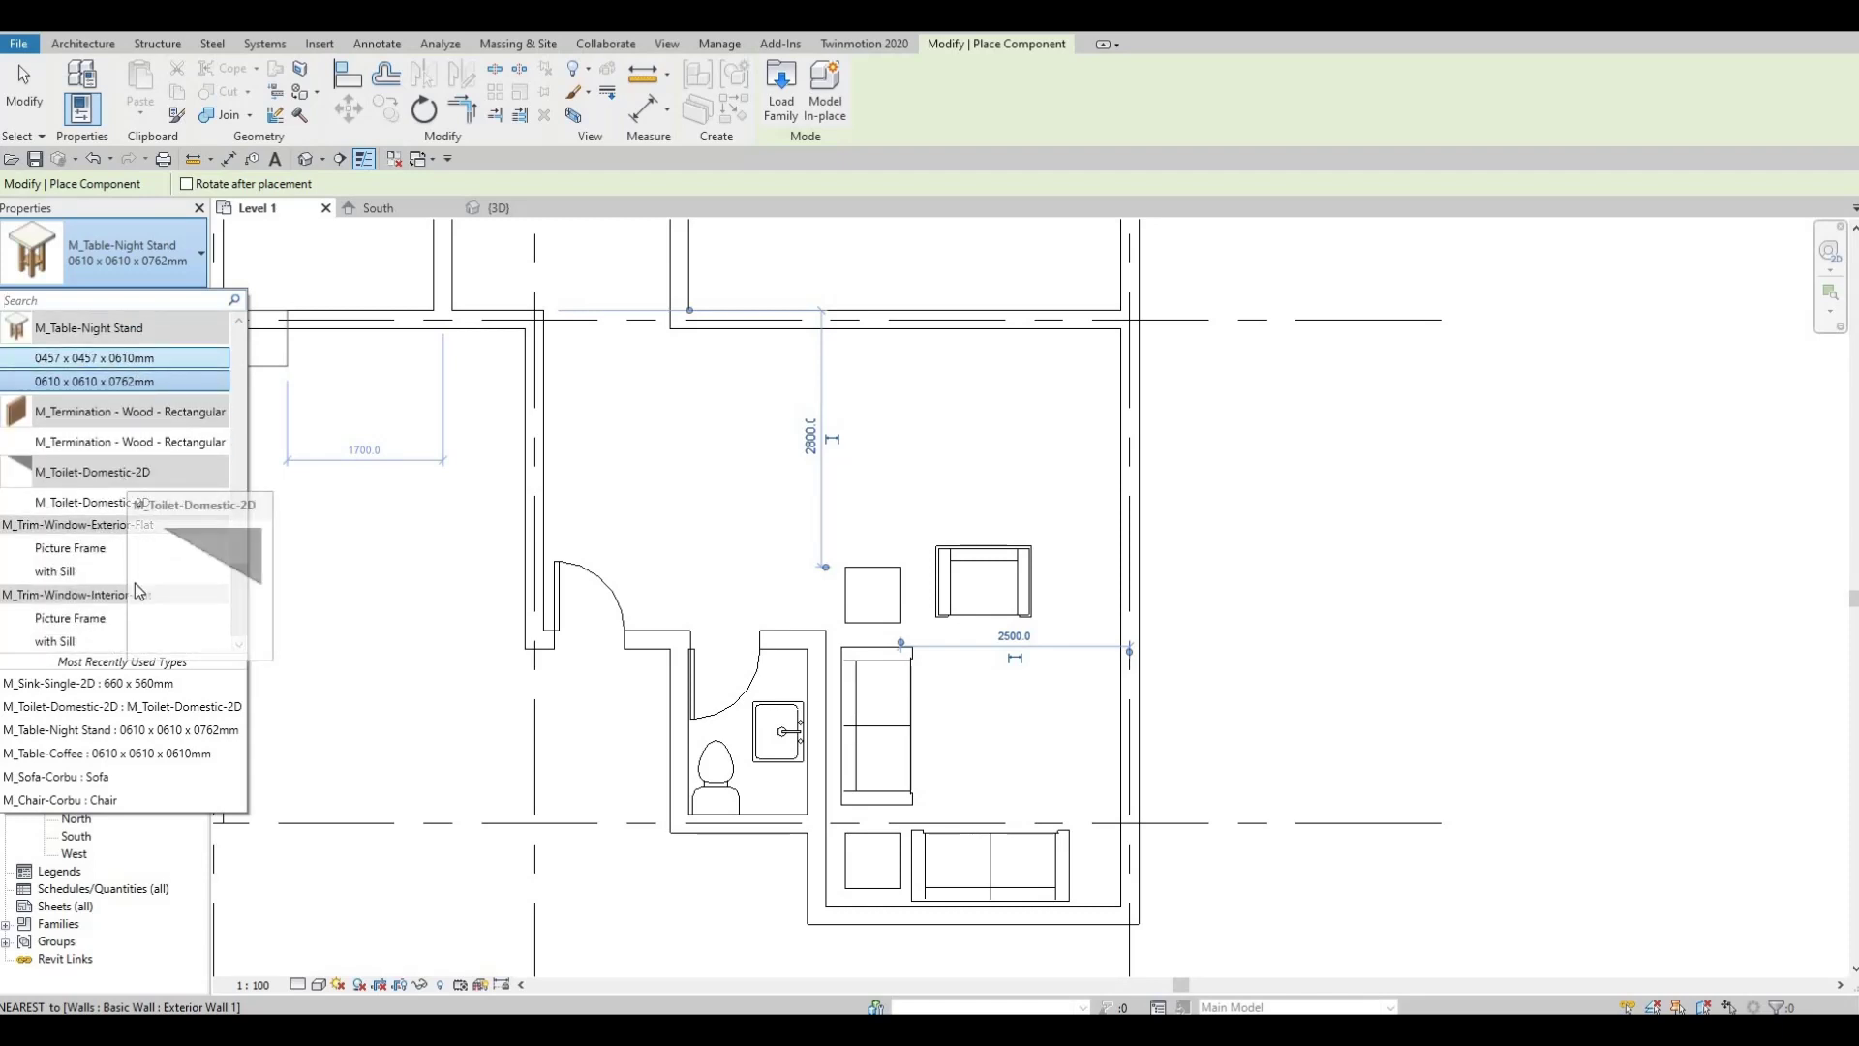
pyautogui.scroll(4, 138, 598)
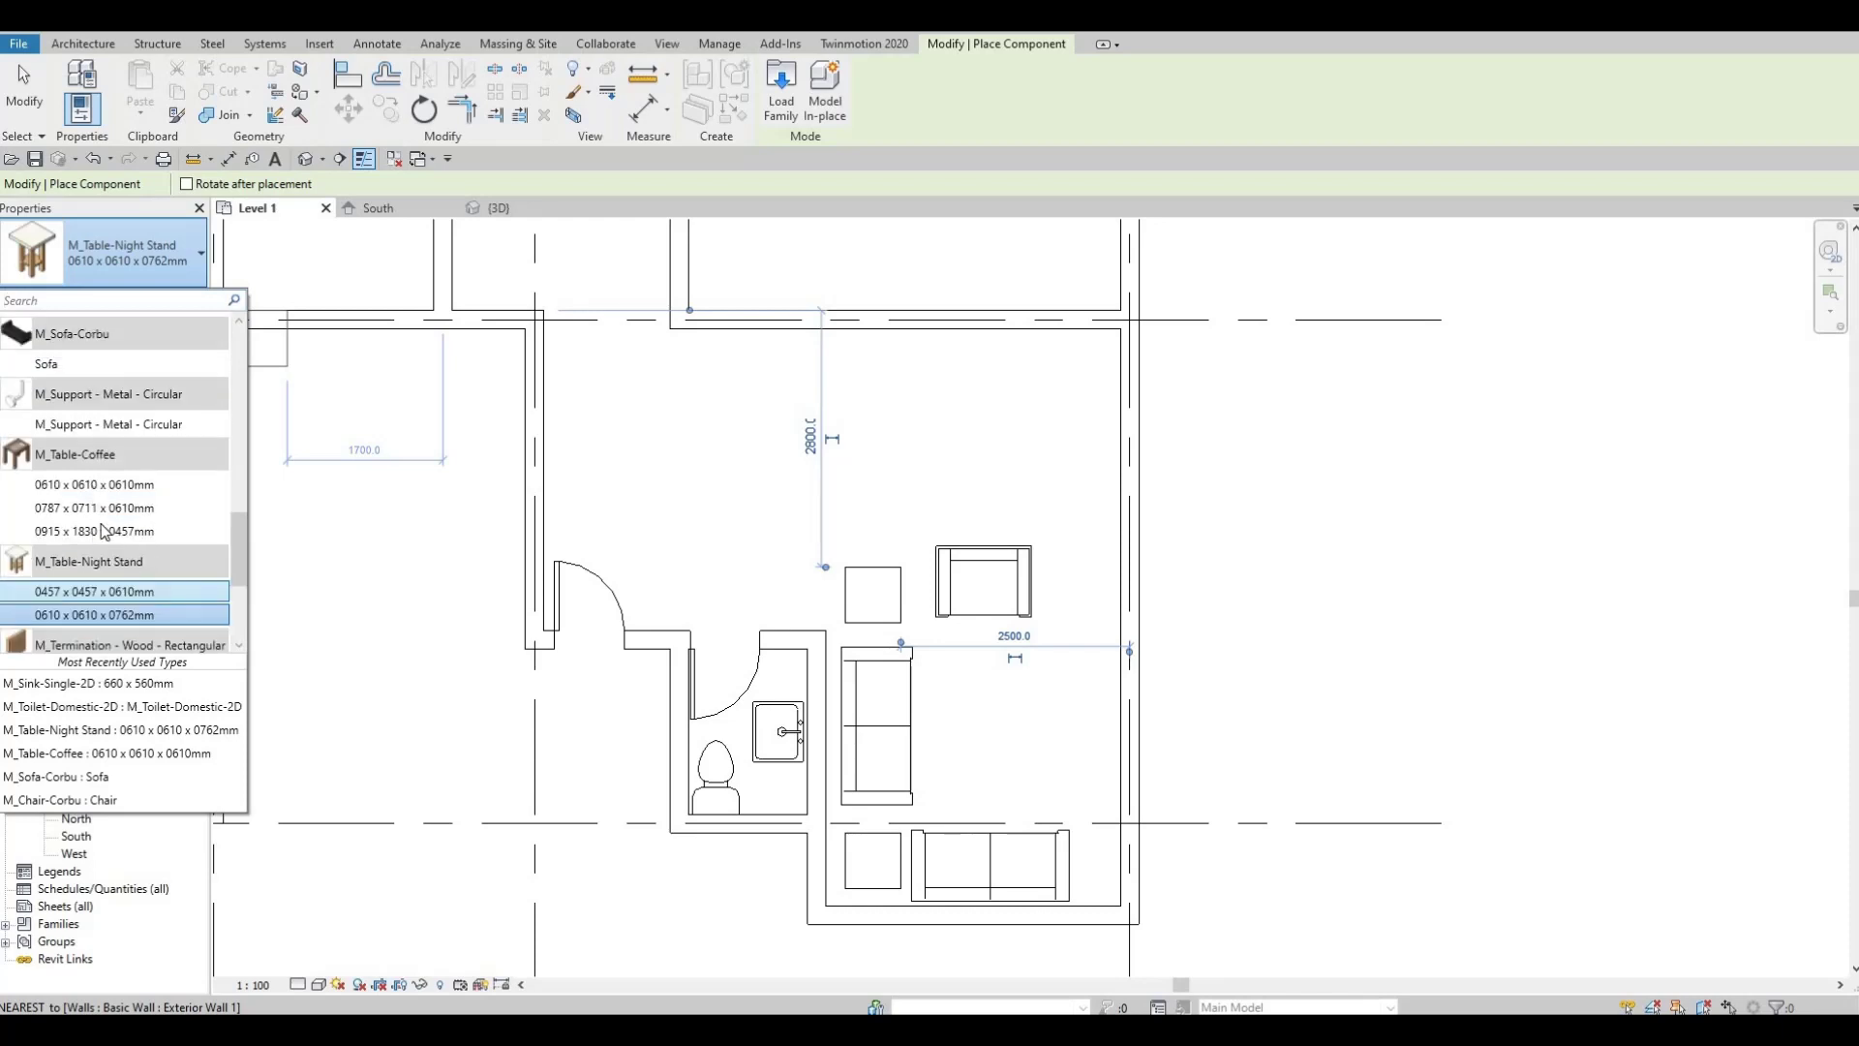
pyautogui.moveTo(84, 520)
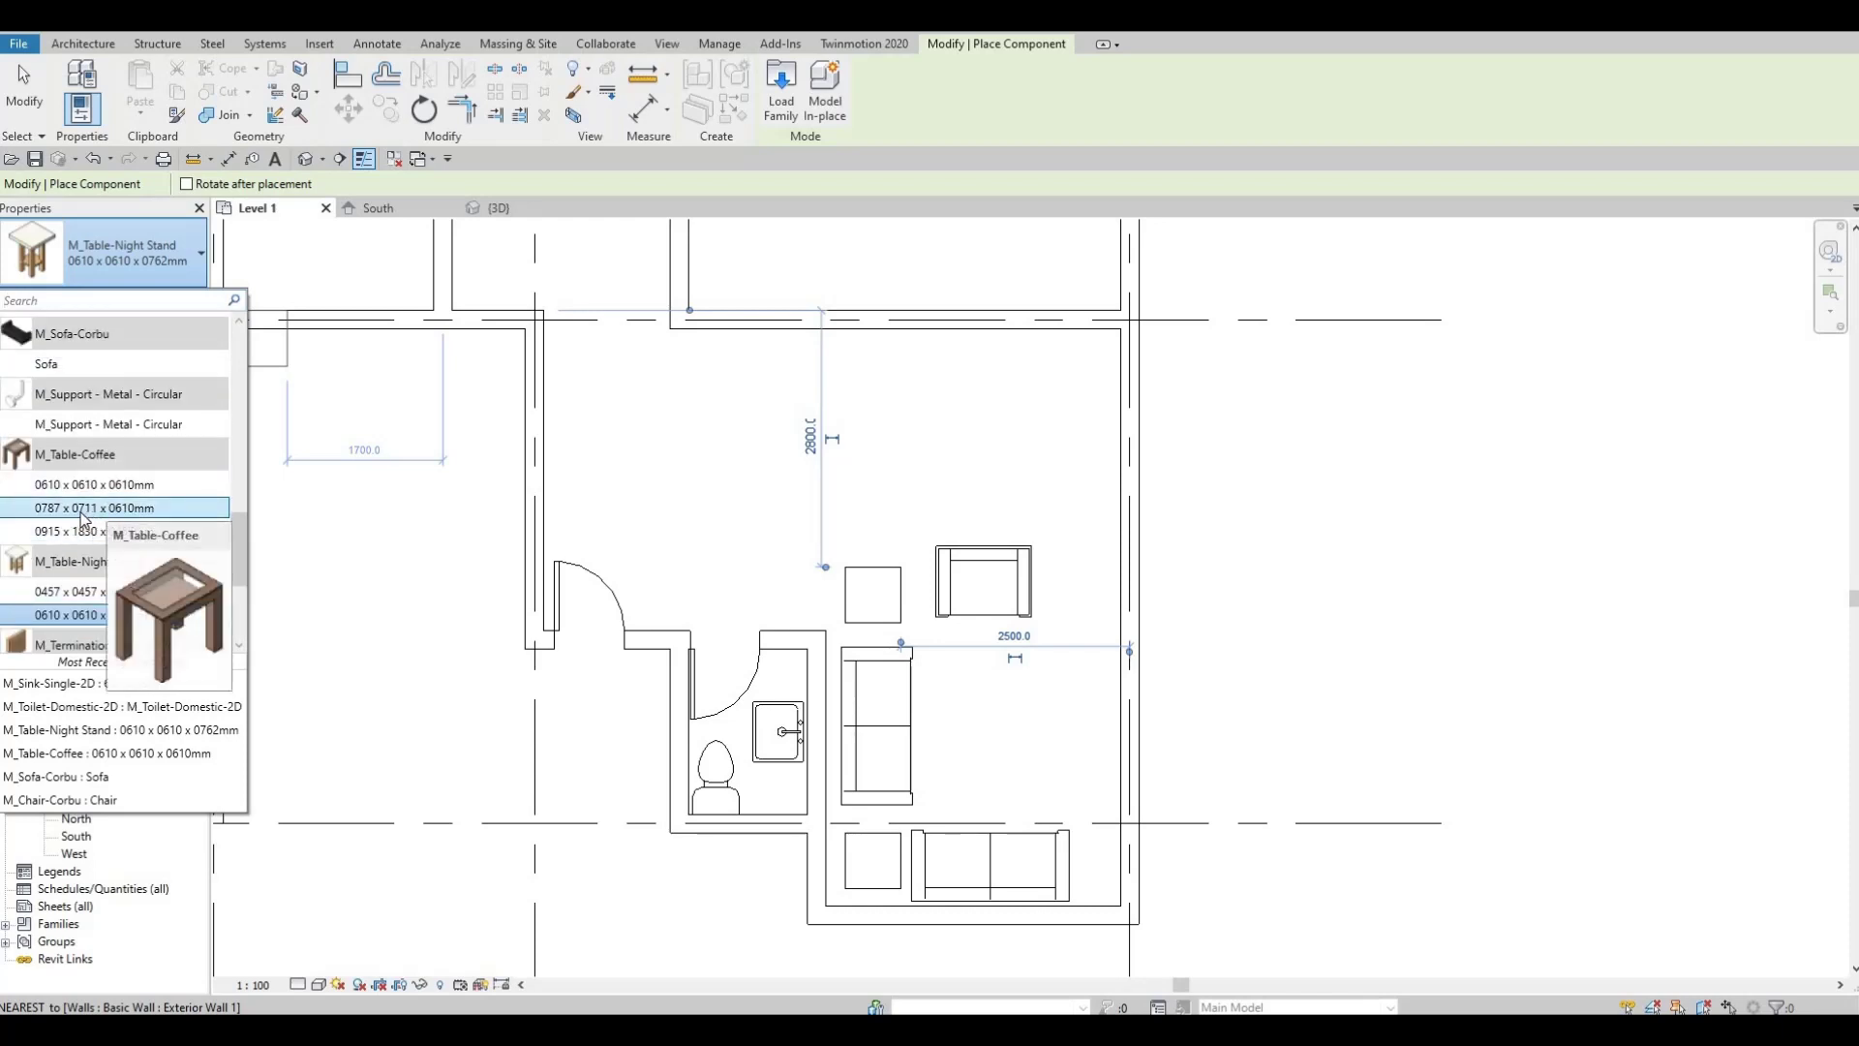
pyautogui.click(145, 509)
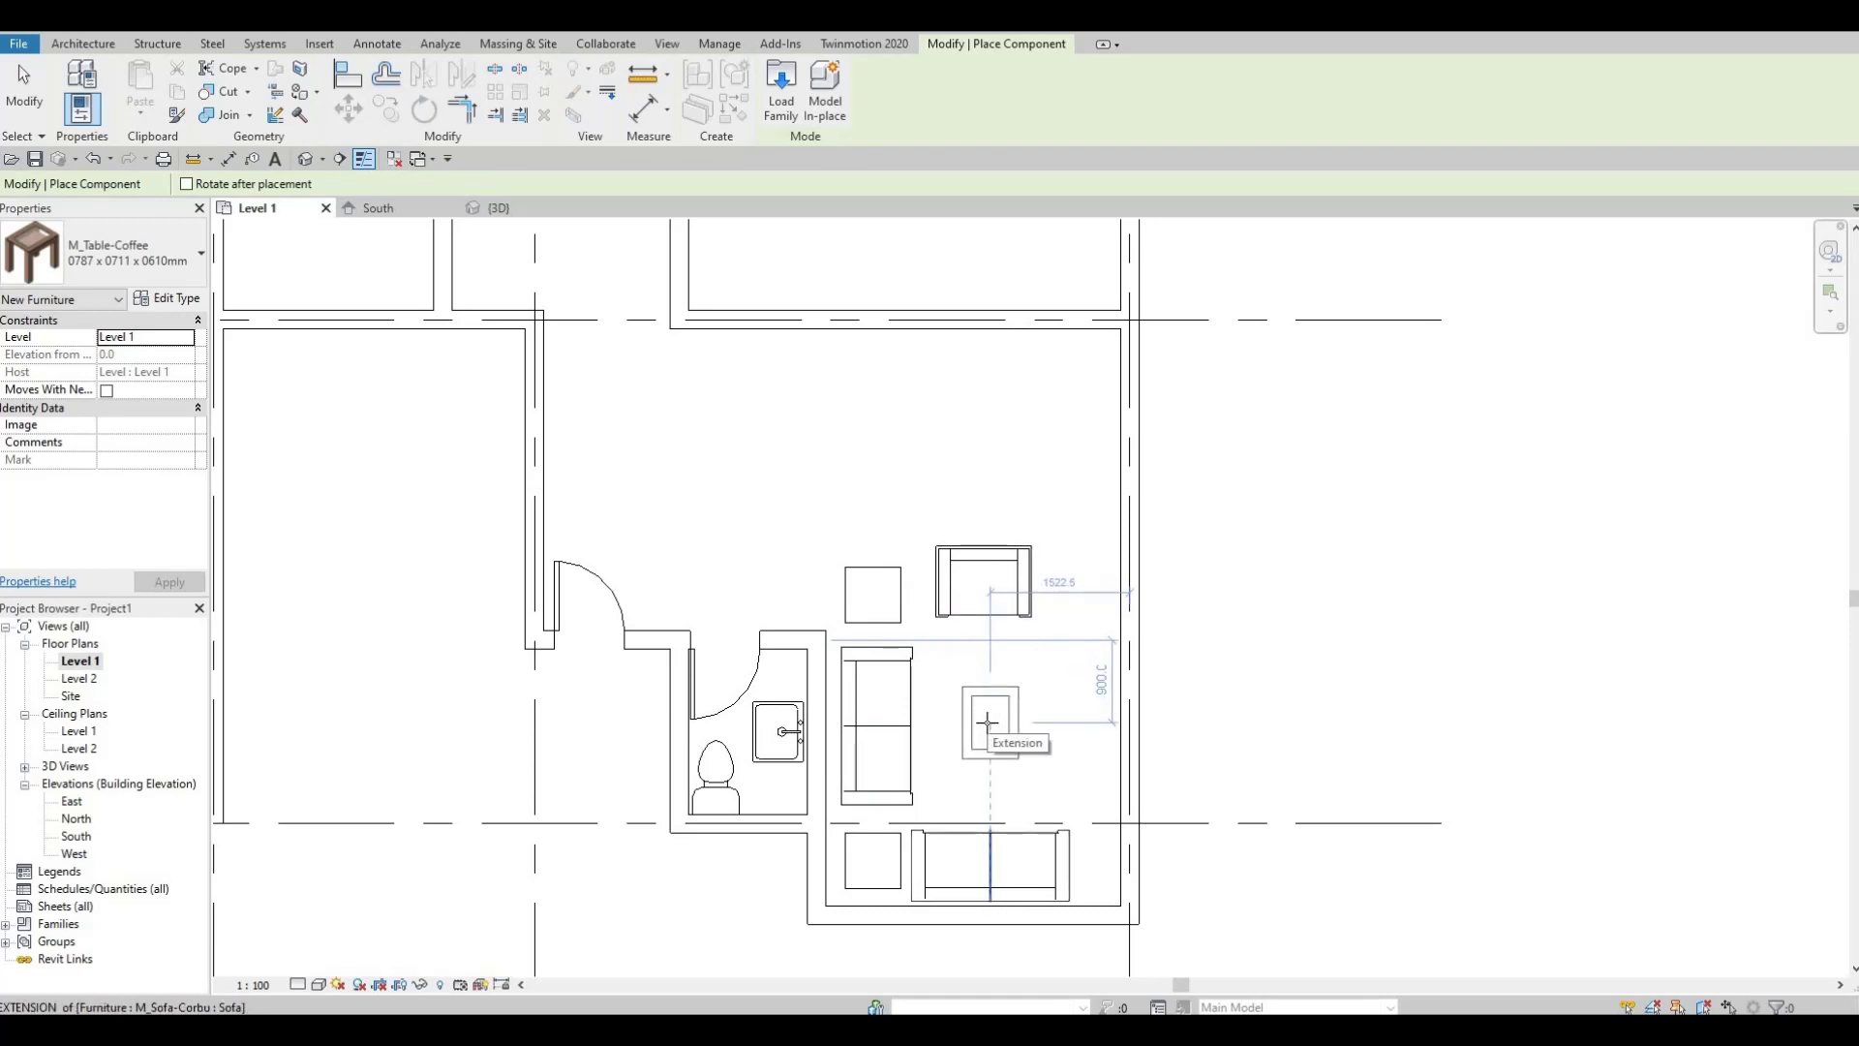
pyautogui.click(989, 726)
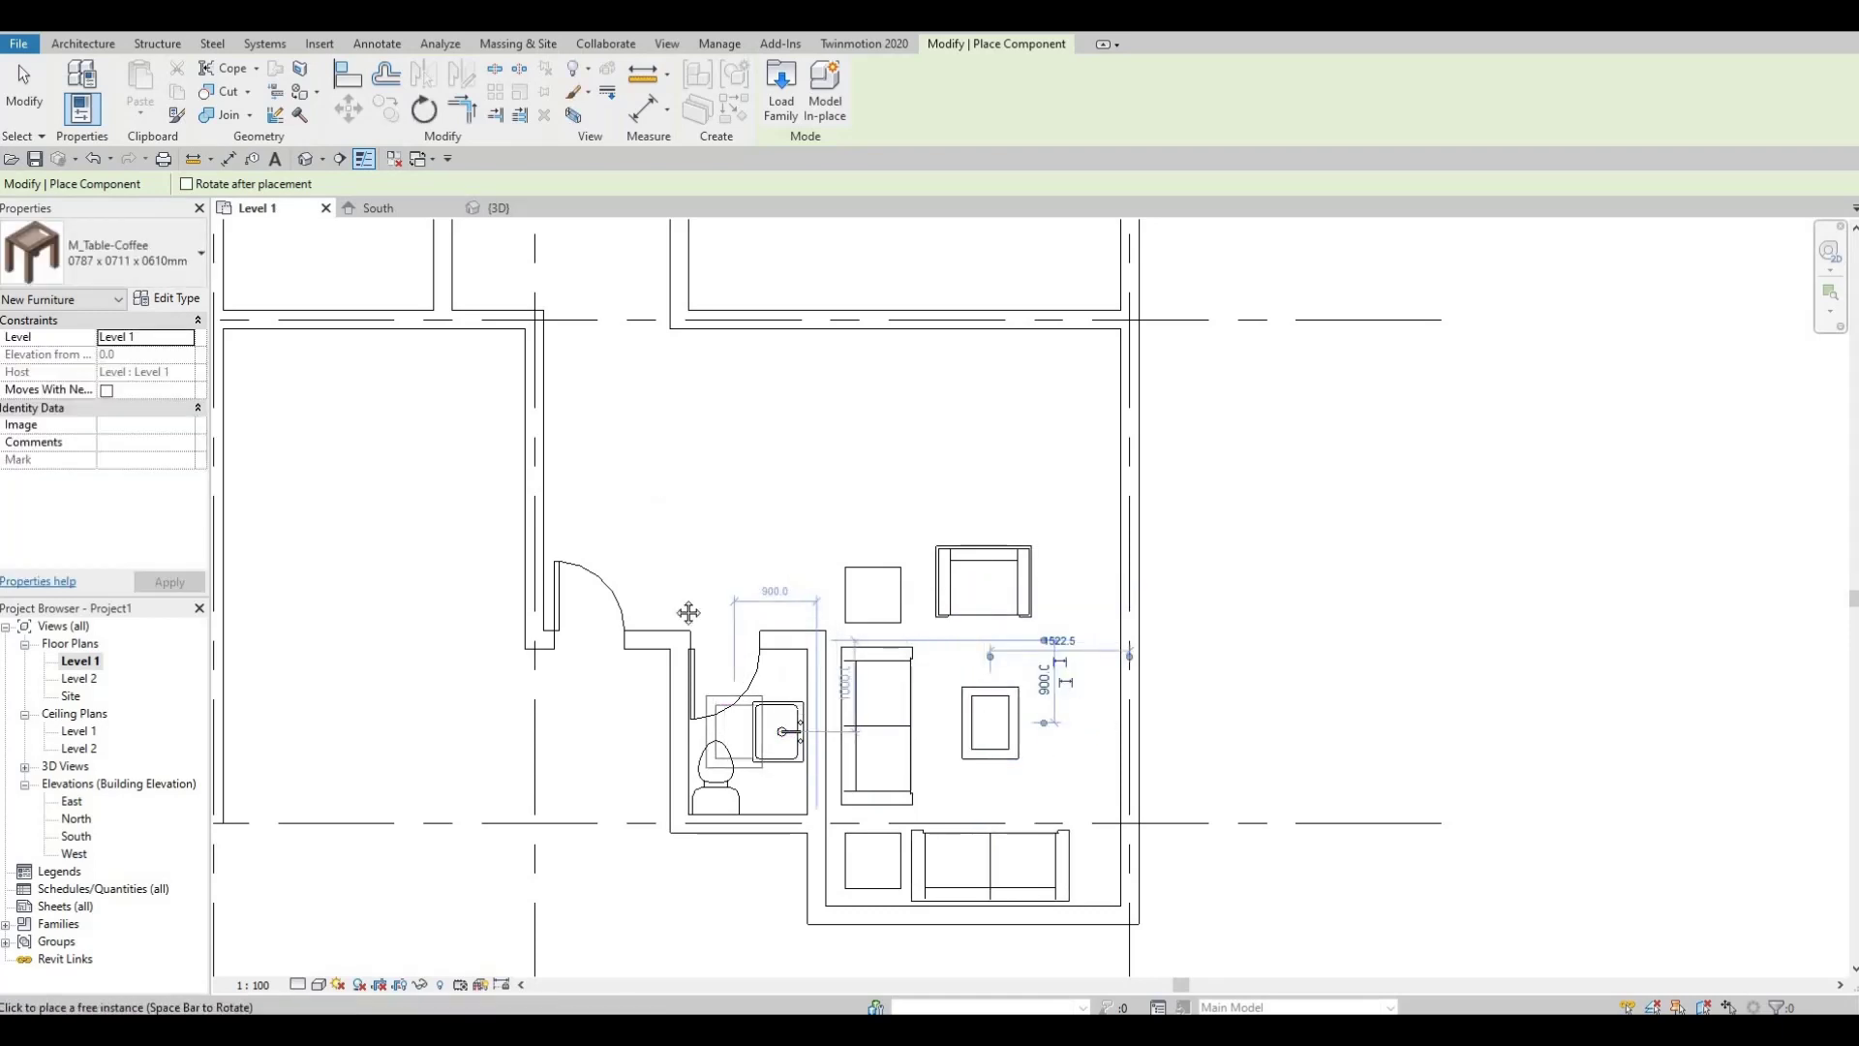
# - Load the M_TV - Flat Screen family from the Furniture library folder
pyautogui.moveTo(685, 368); pyautogui.dragTo(702, 555, button='middle')
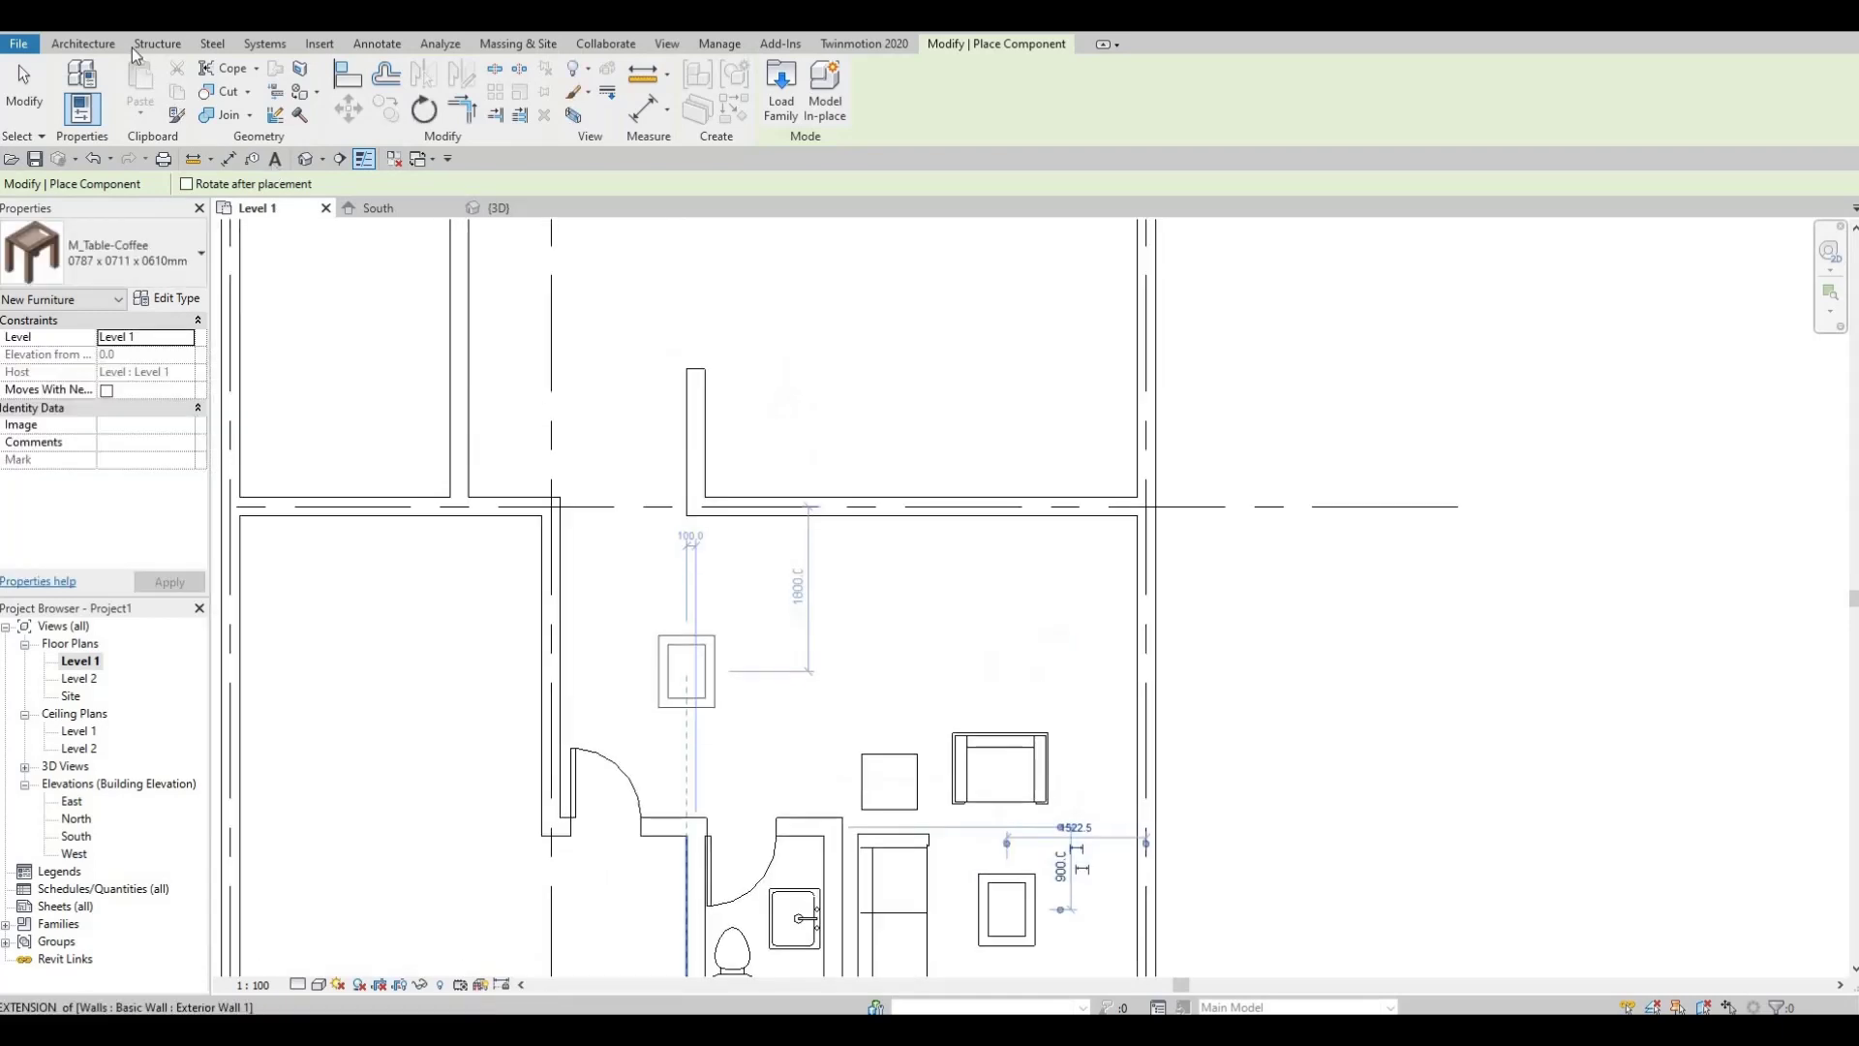
pyautogui.click(81, 45)
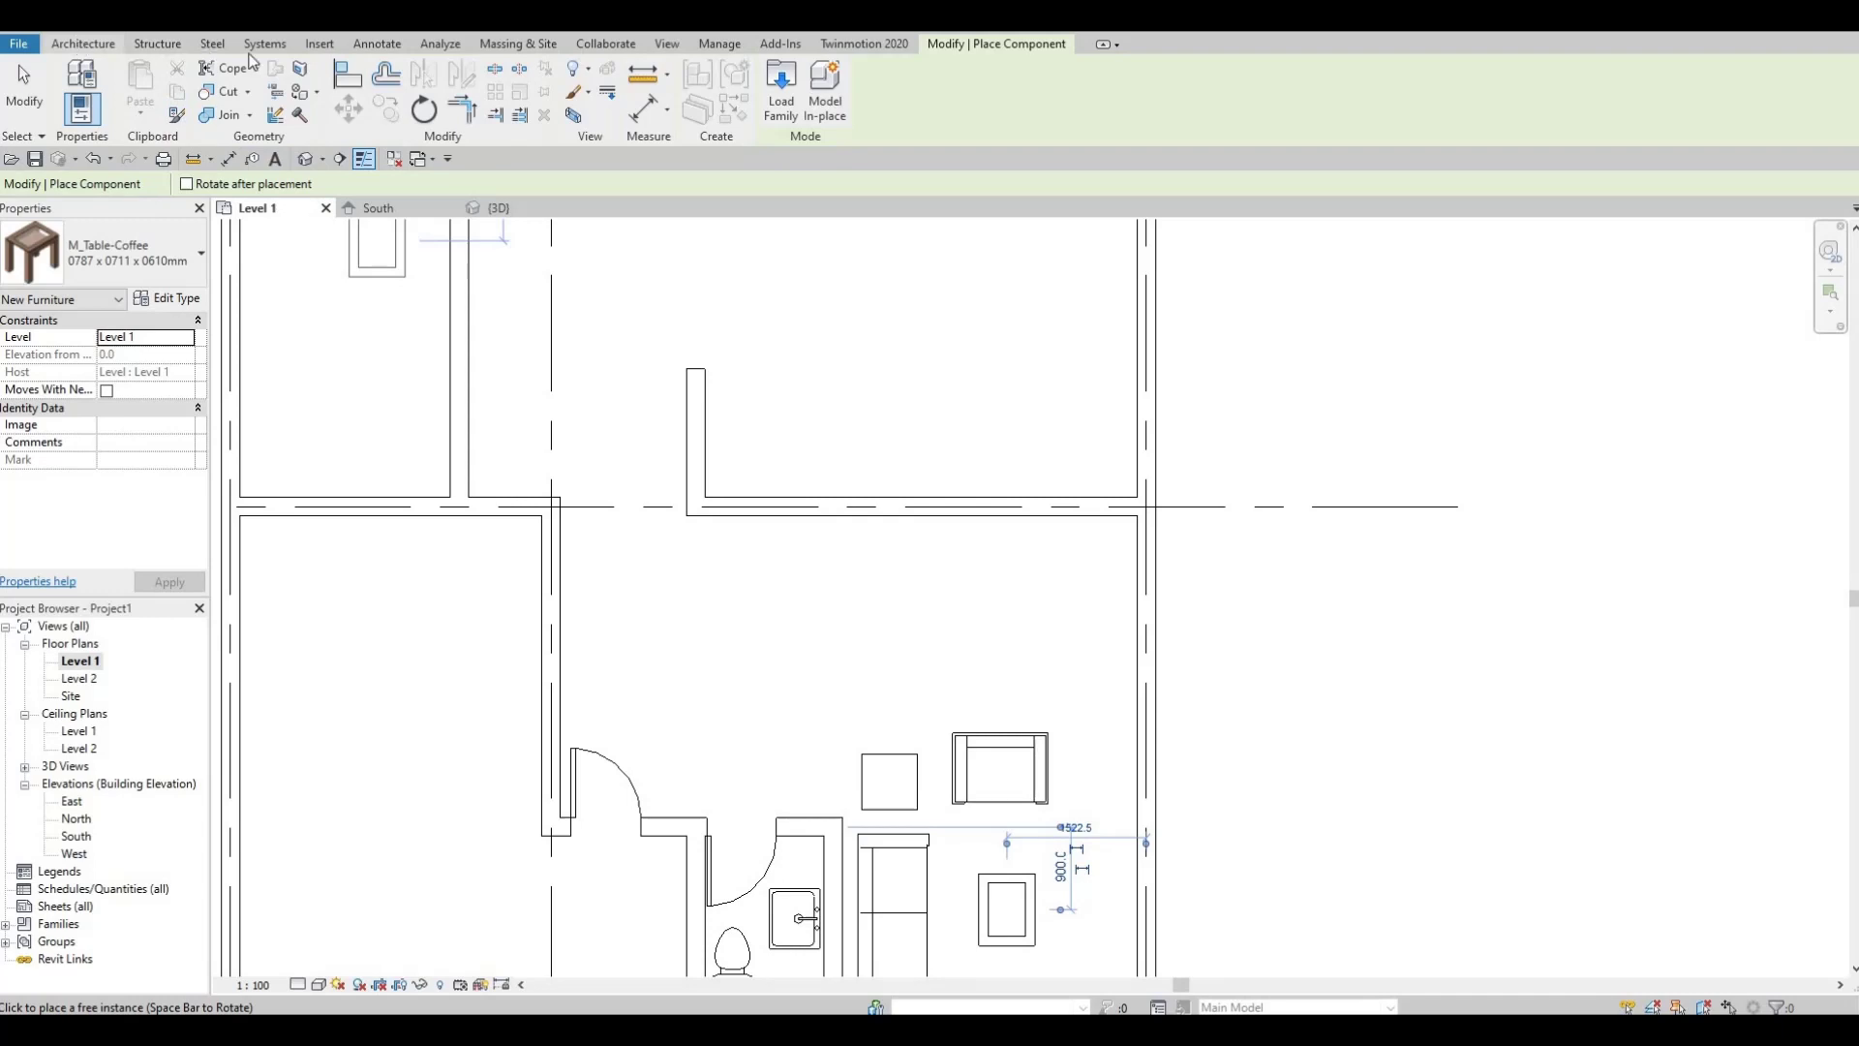
pyautogui.click(320, 43)
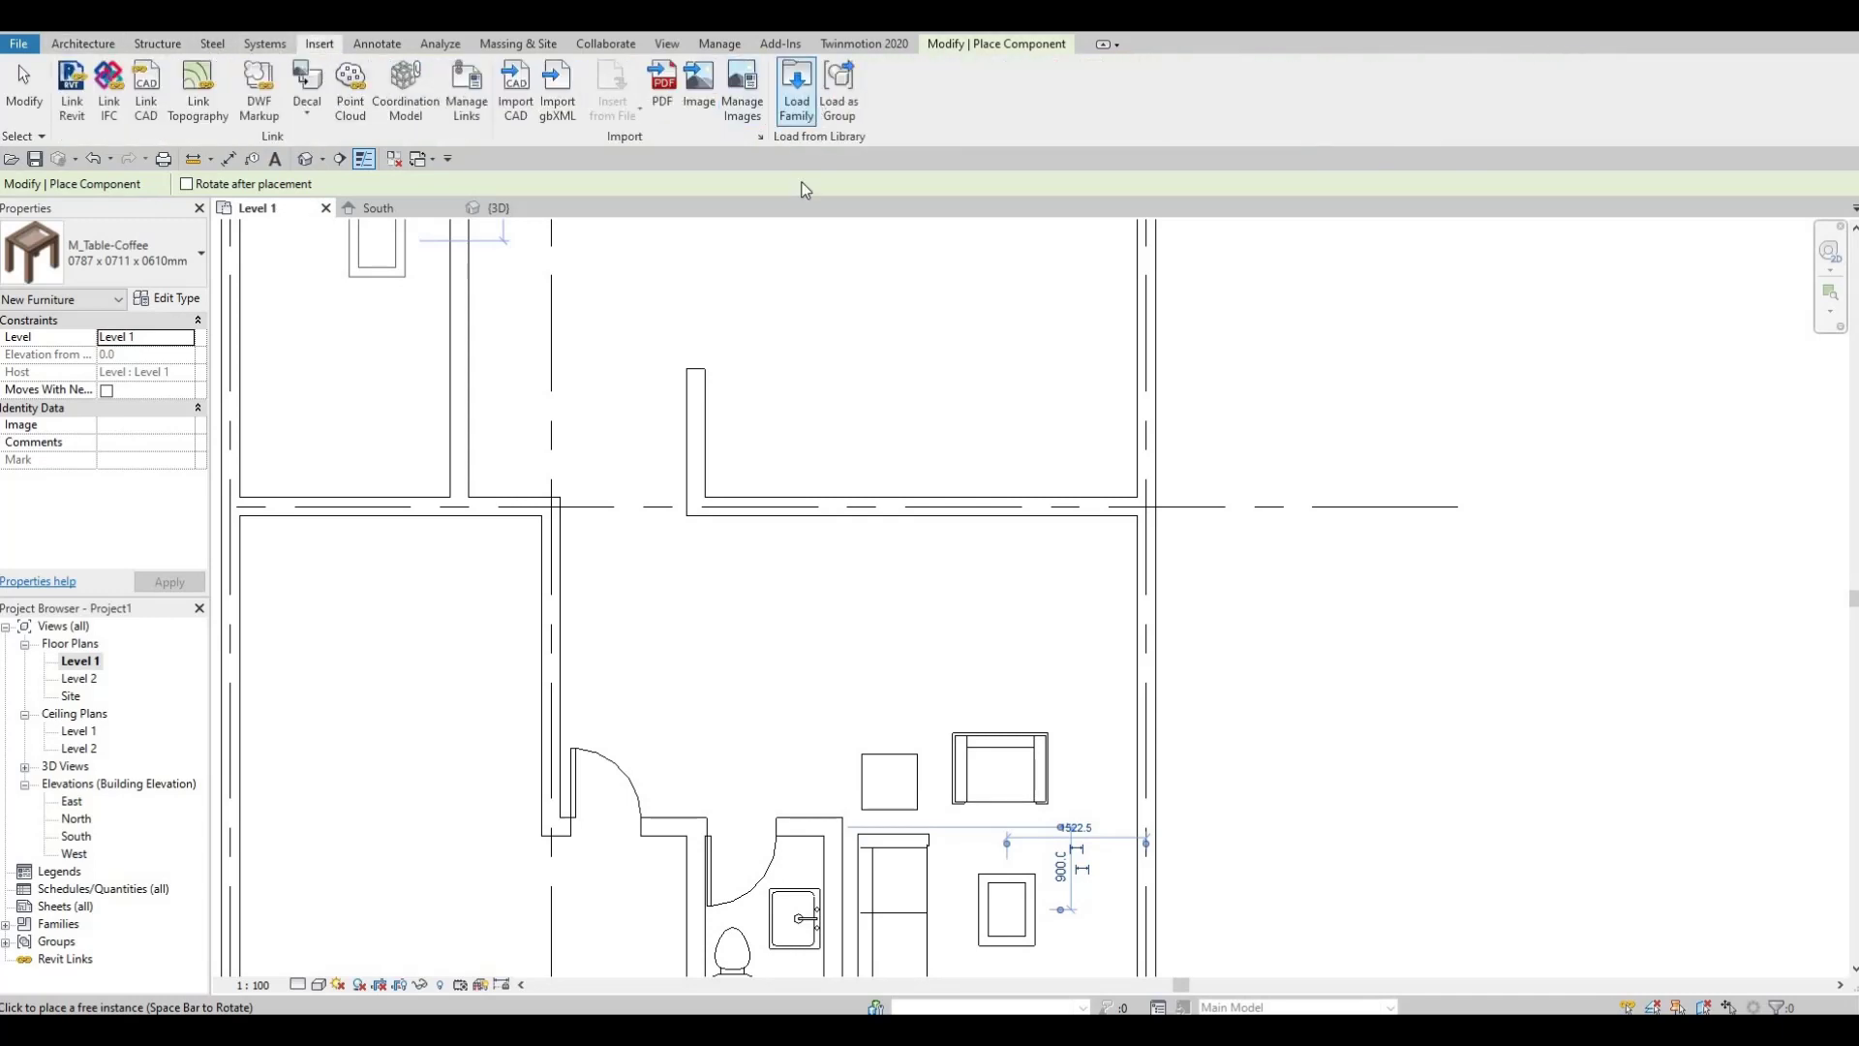
pyautogui.click(796, 85)
pyautogui.click(892, 323)
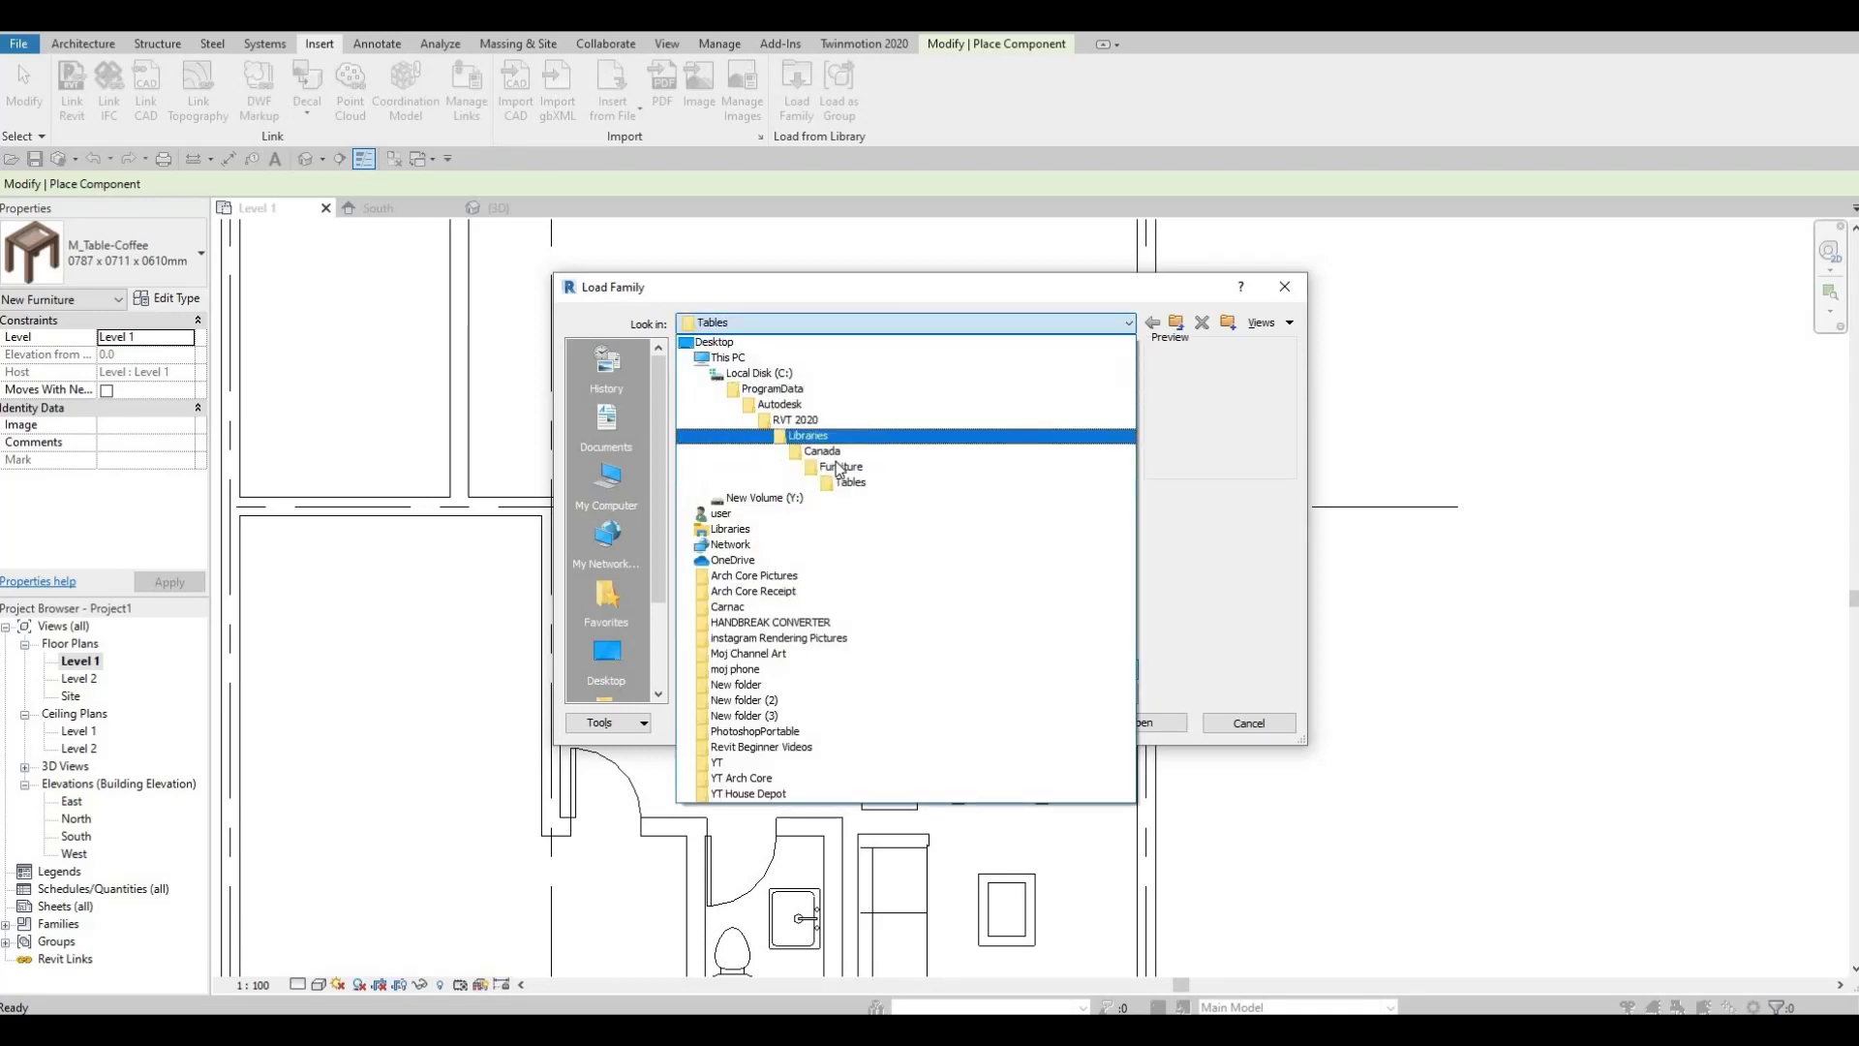
pyautogui.click(771, 468)
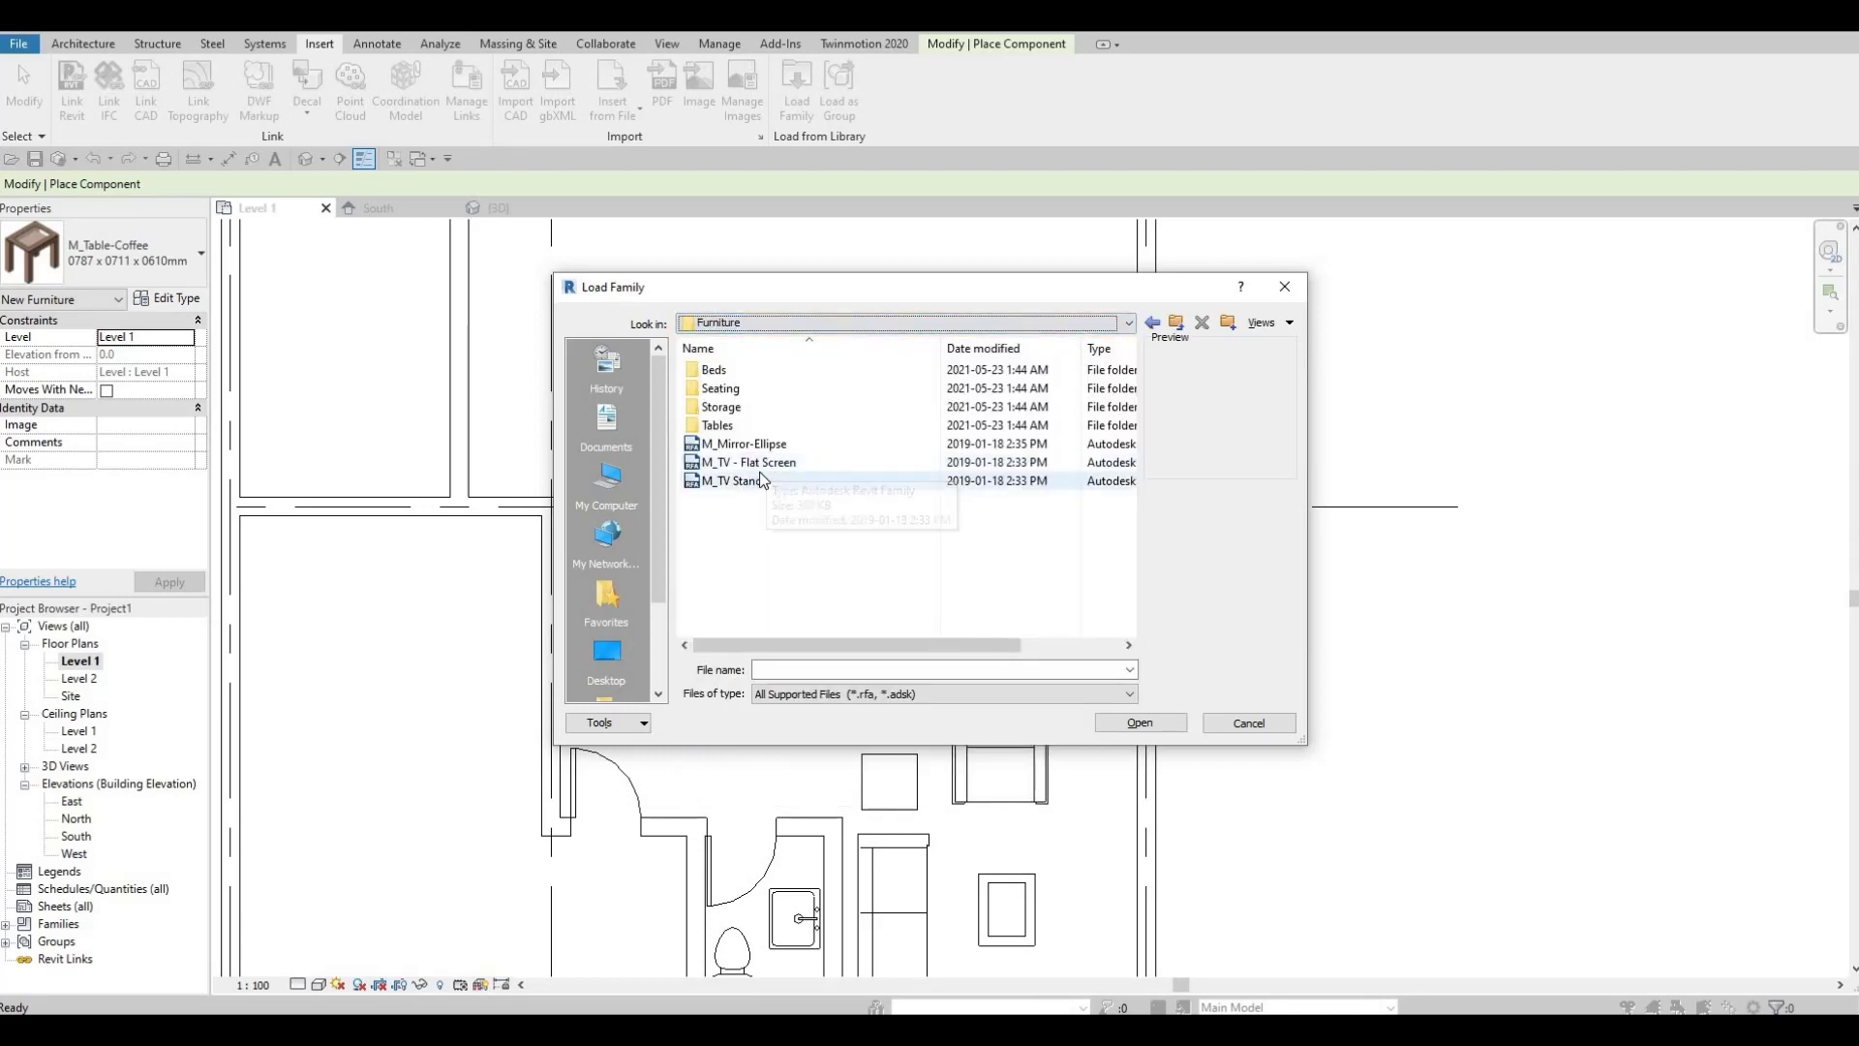
pyautogui.click(750, 462)
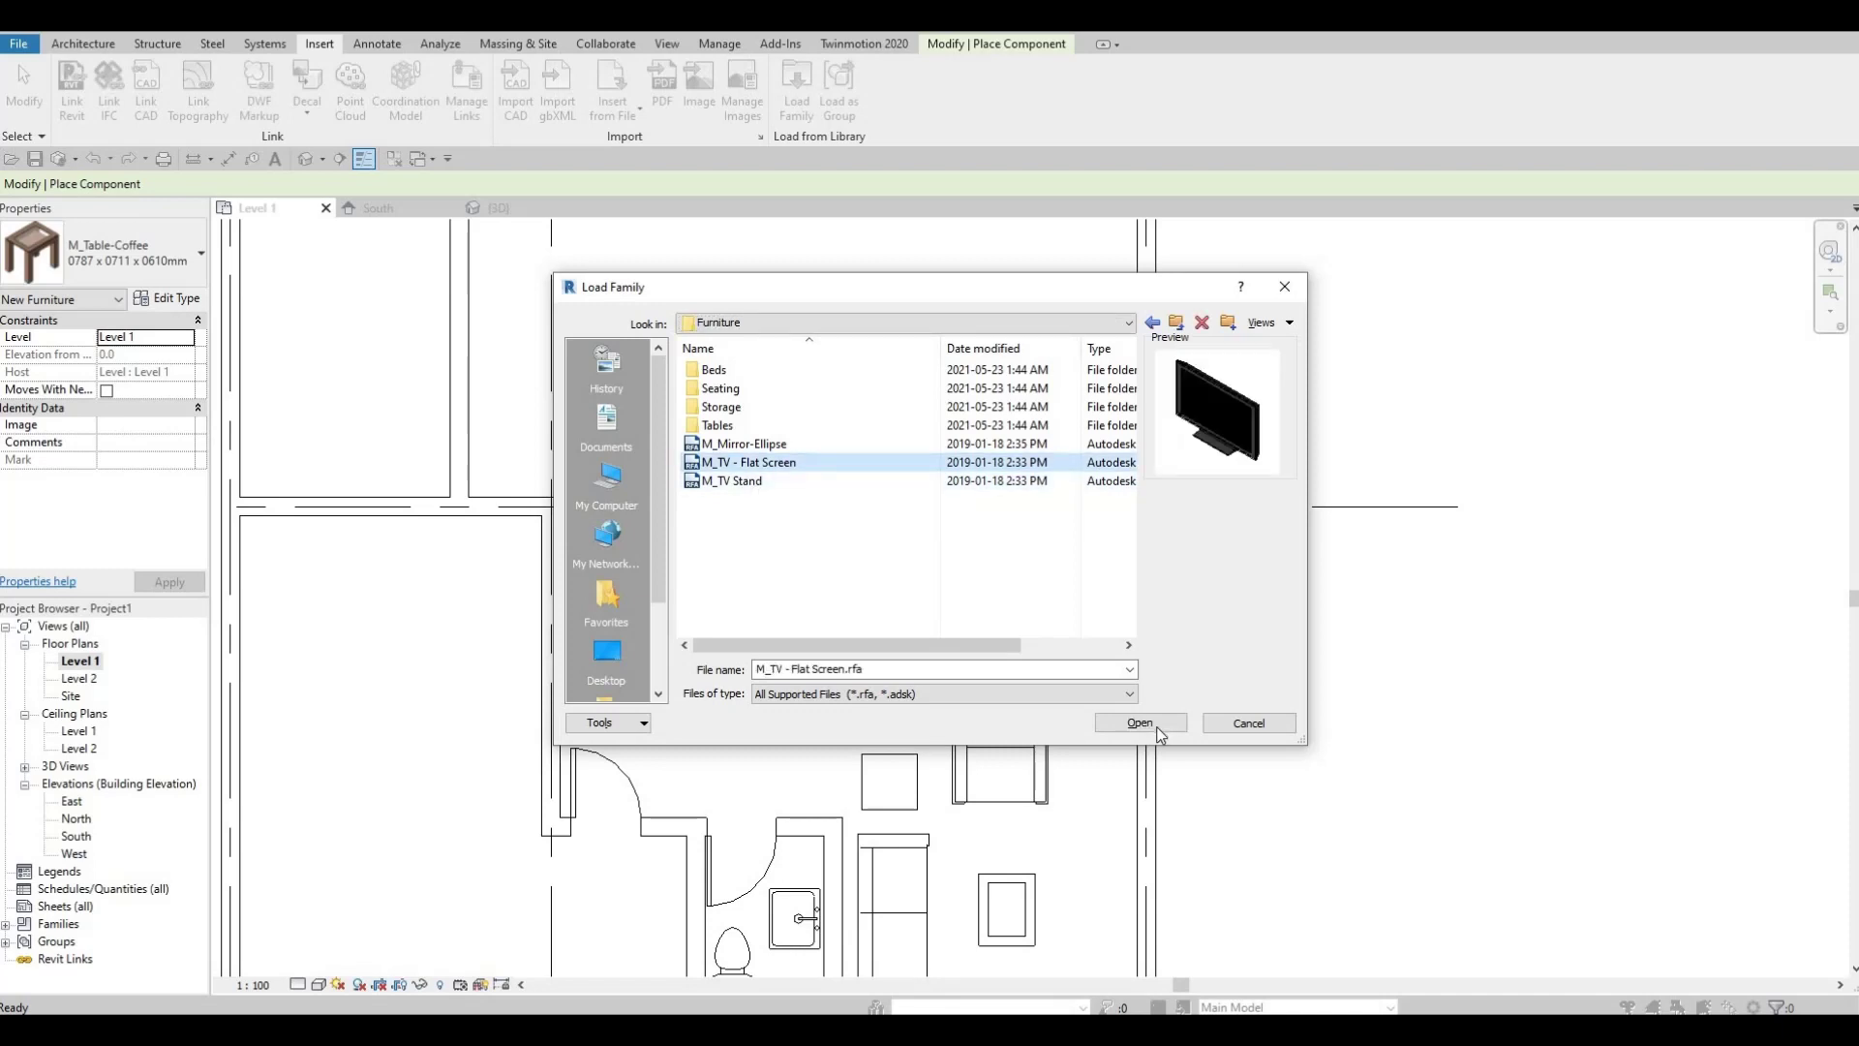
pyautogui.click(1139, 724)
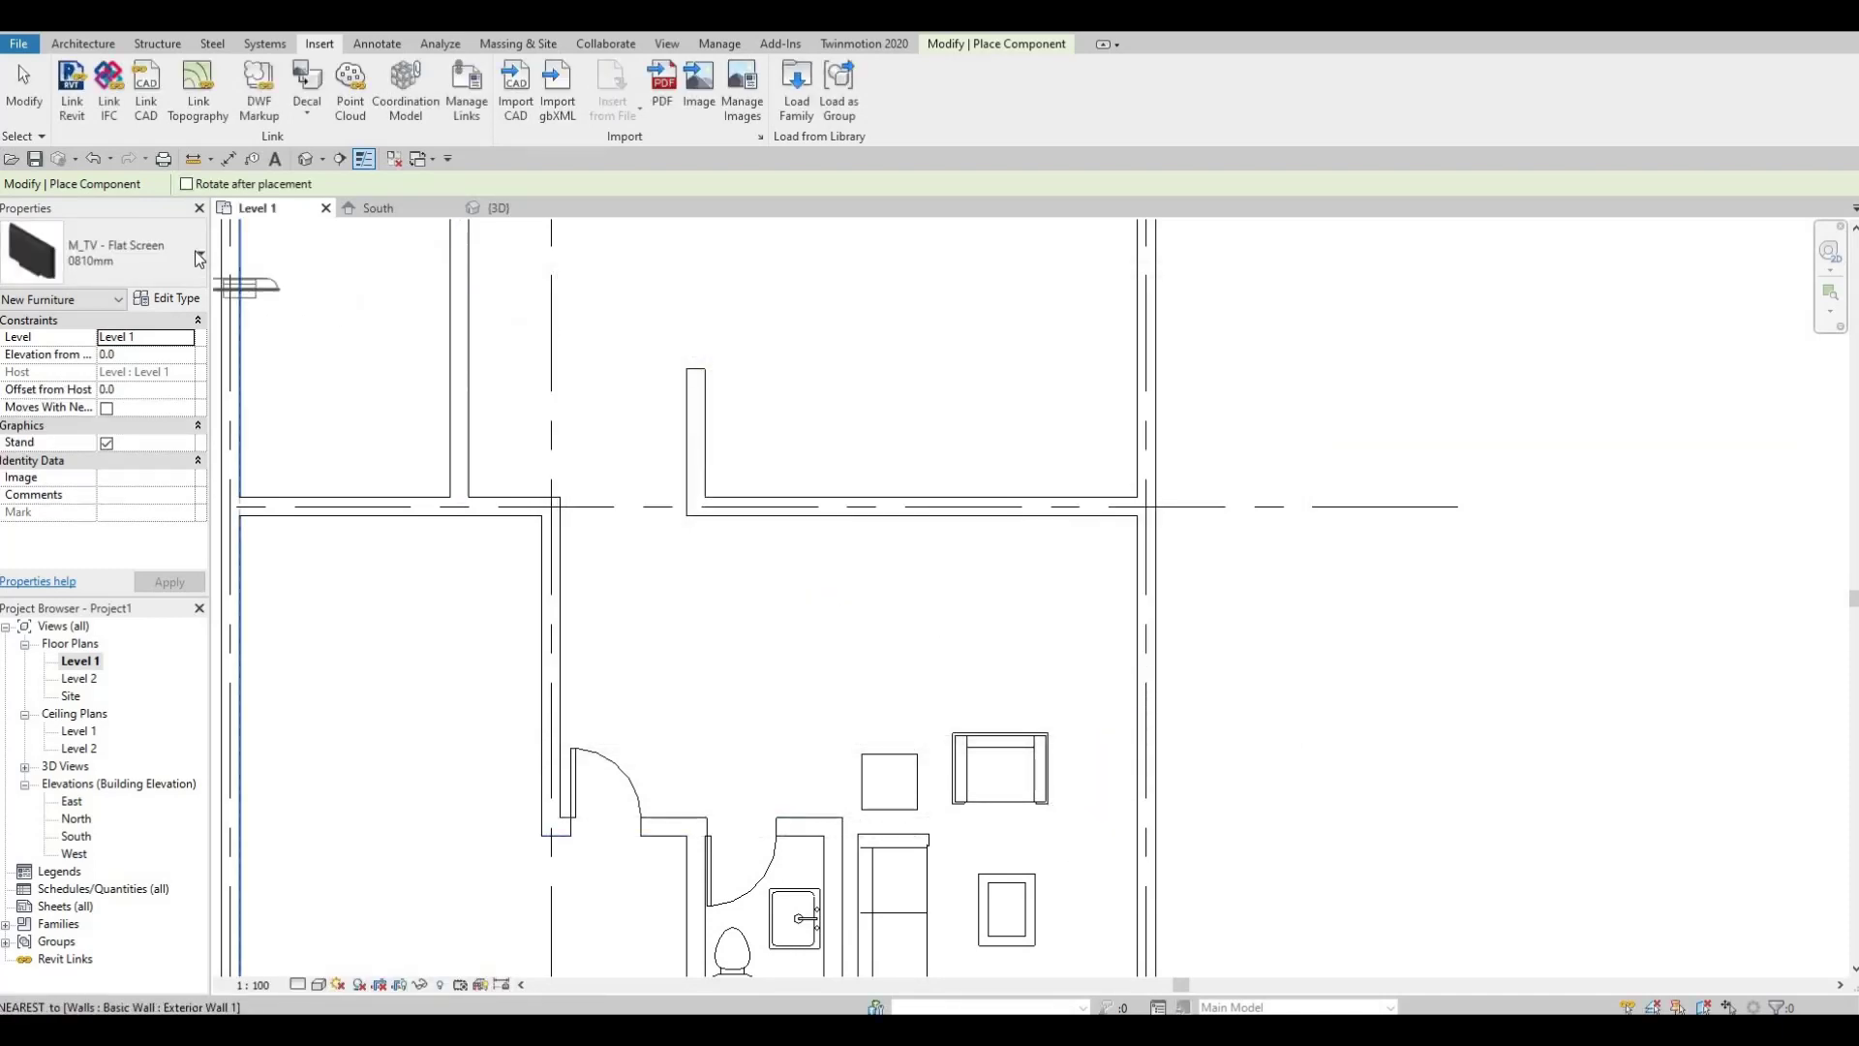
# - Place a 1270mm M_TV - Flat Screen against the living room's exterior wall, rotated to face the vertical sofa across the coffee table
pyautogui.click(135, 254)
pyautogui.scroll(-1, 85, 600)
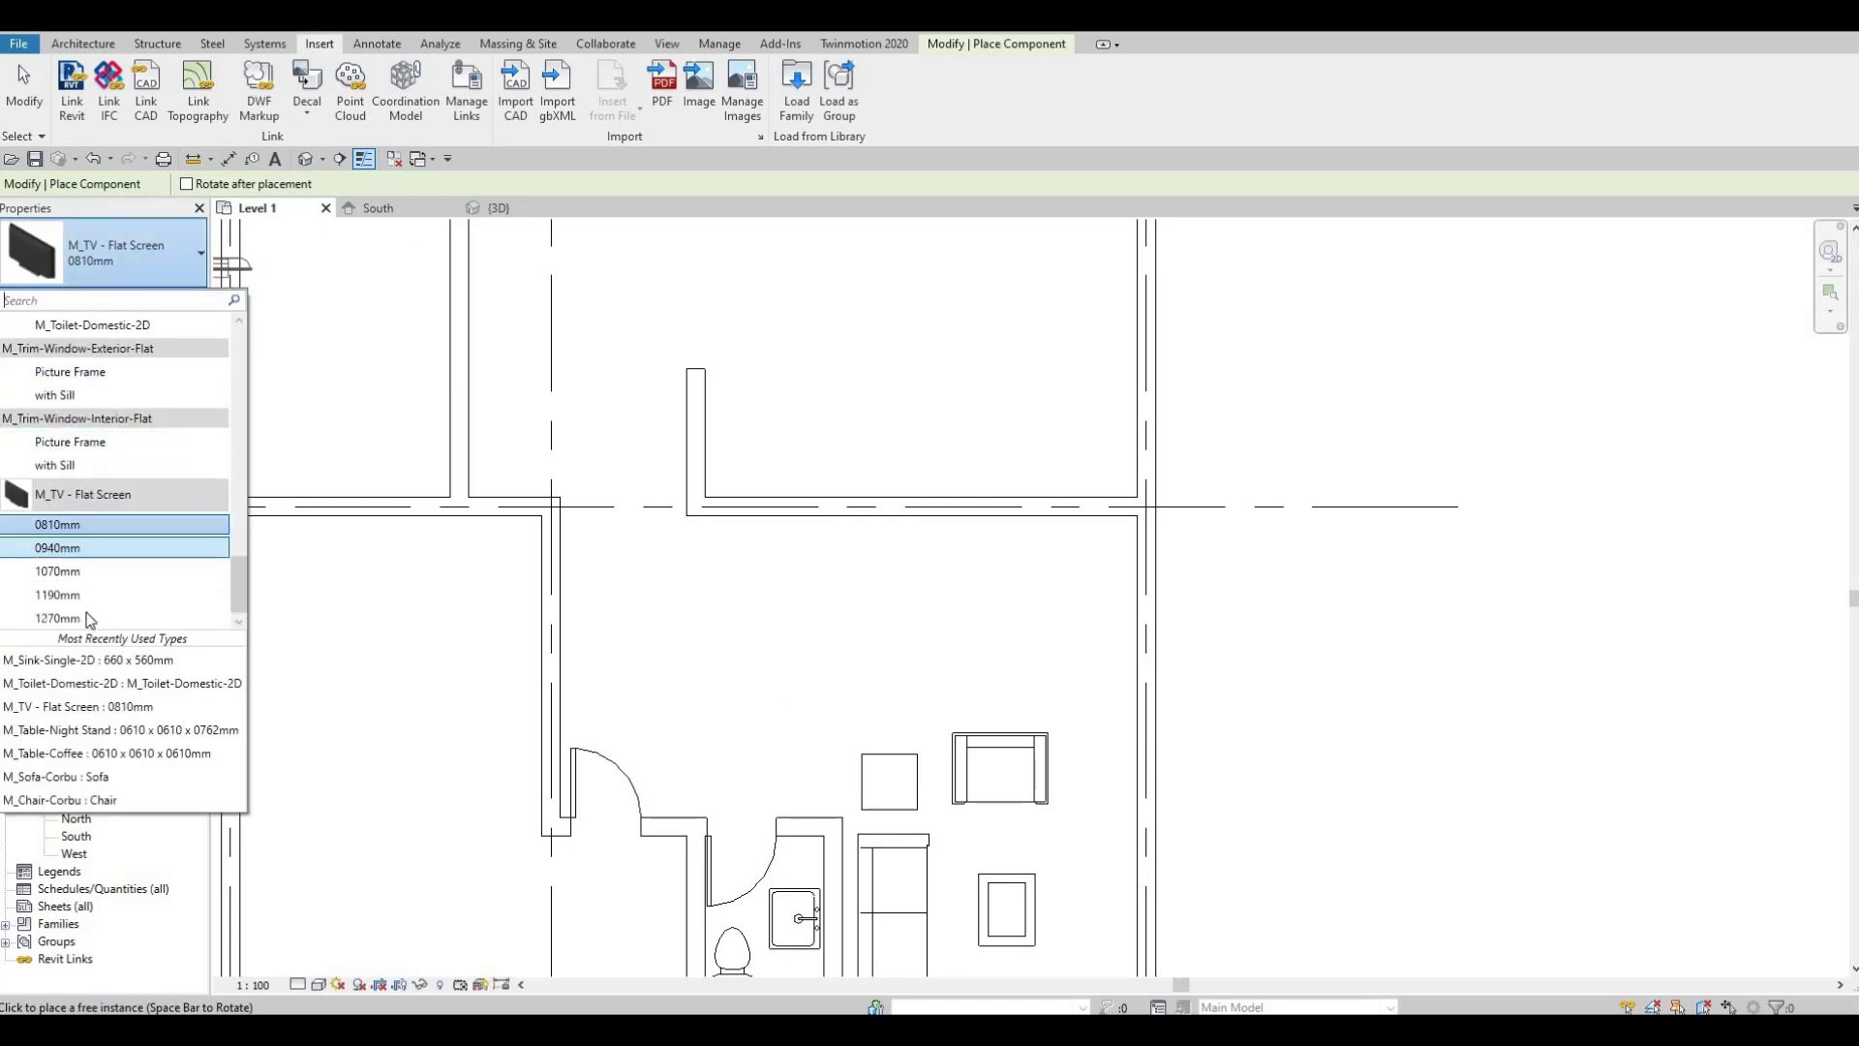
pyautogui.click(78, 618)
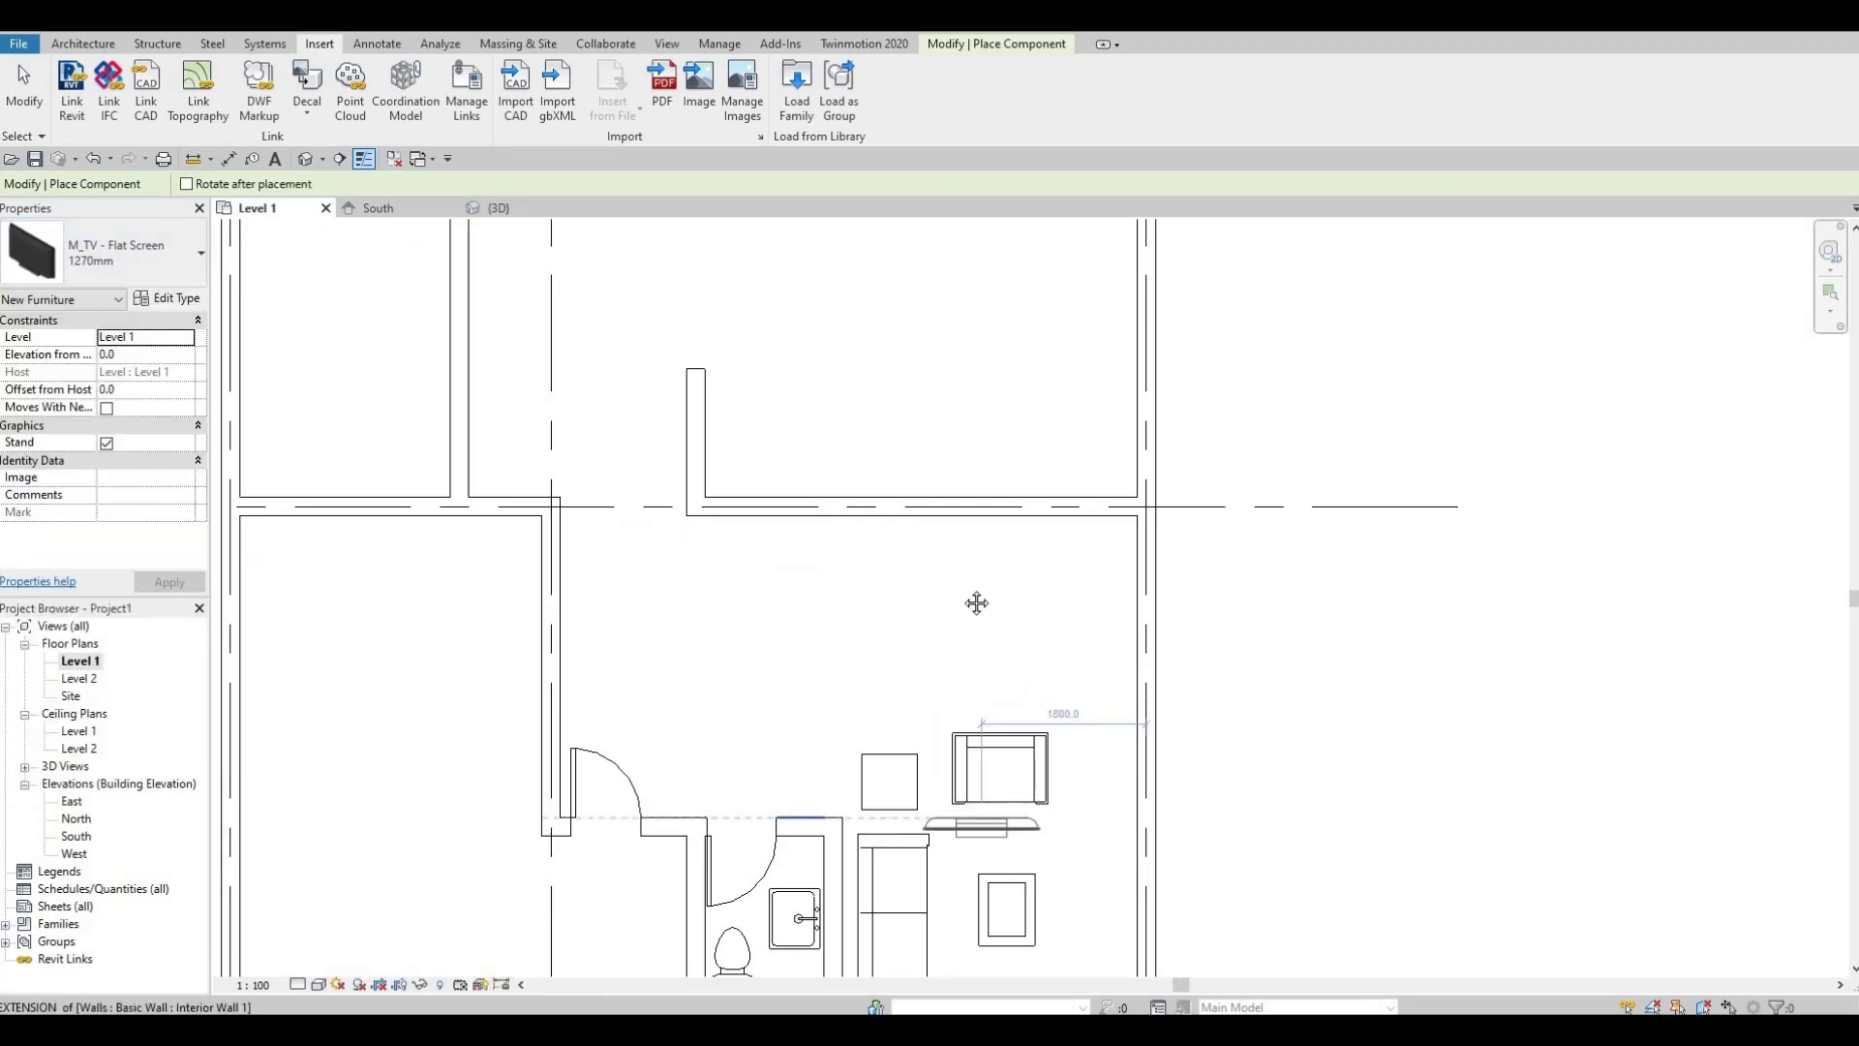
pyautogui.moveTo(920, 659); pyautogui.dragTo(846, 426, button='middle')
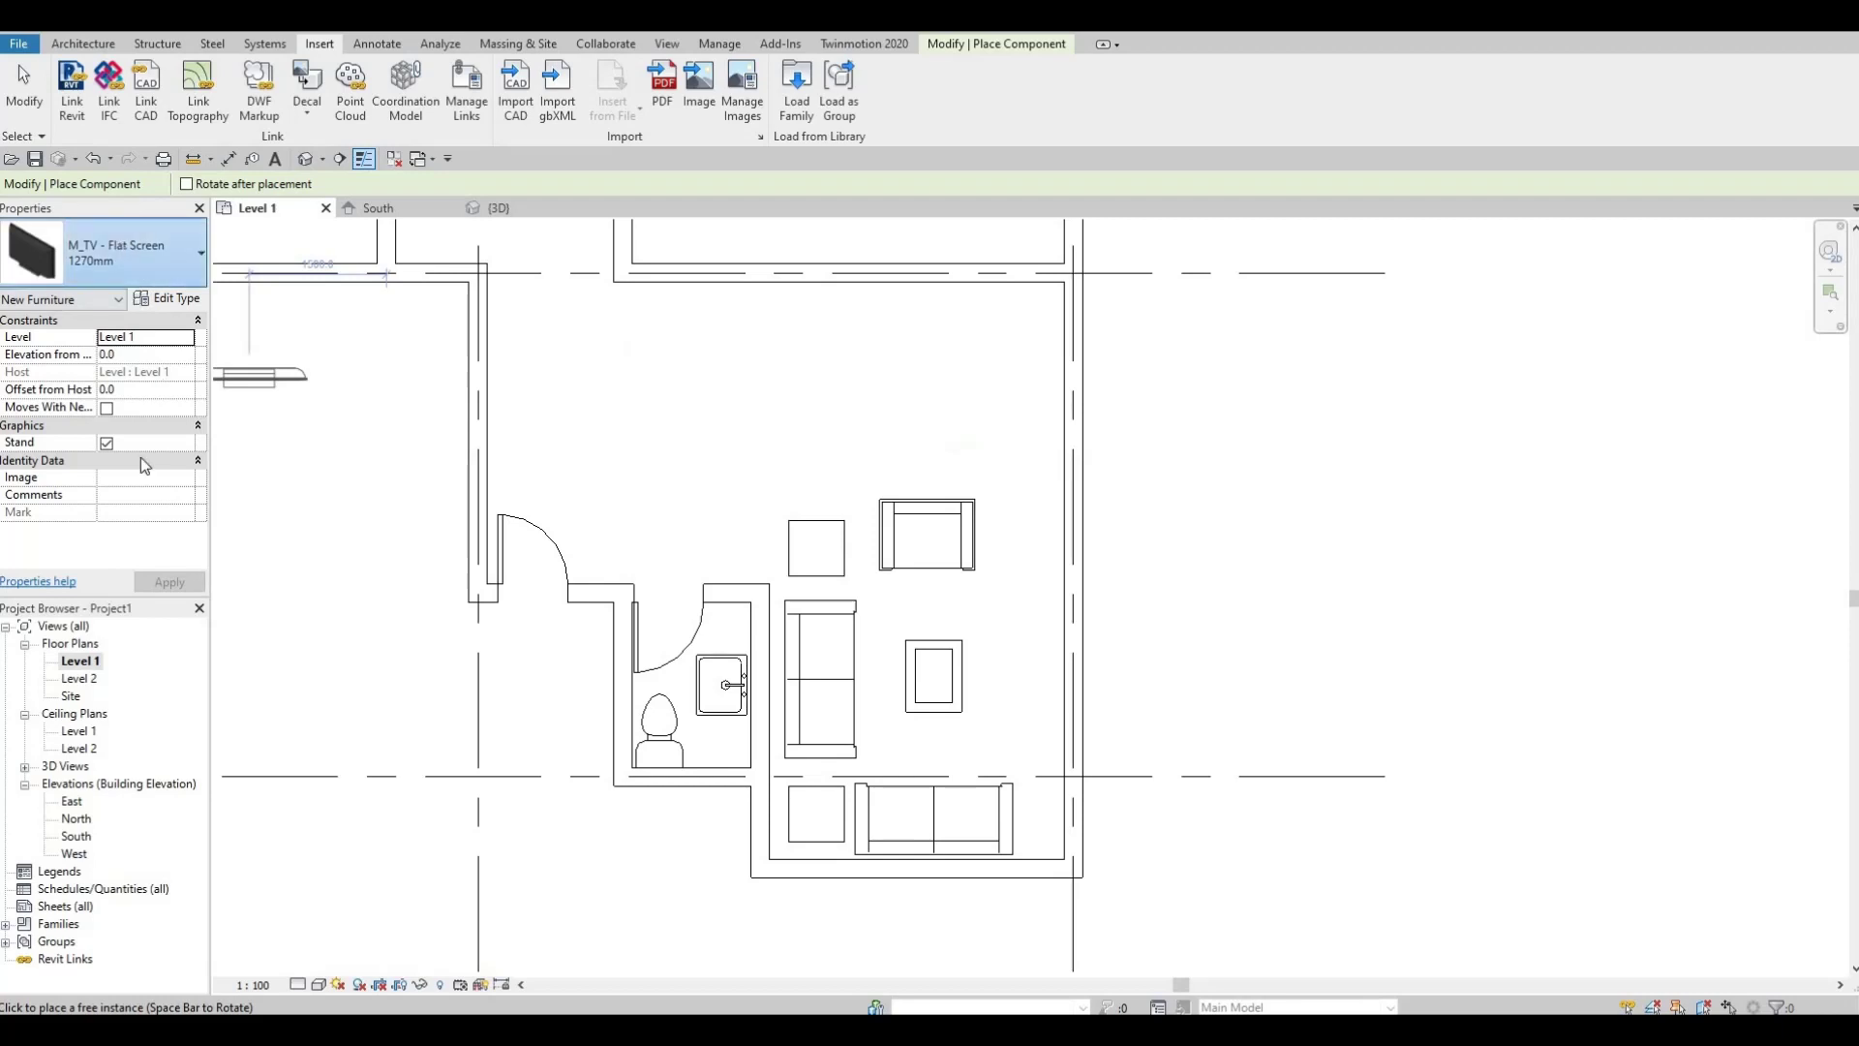
pyautogui.click(145, 257)
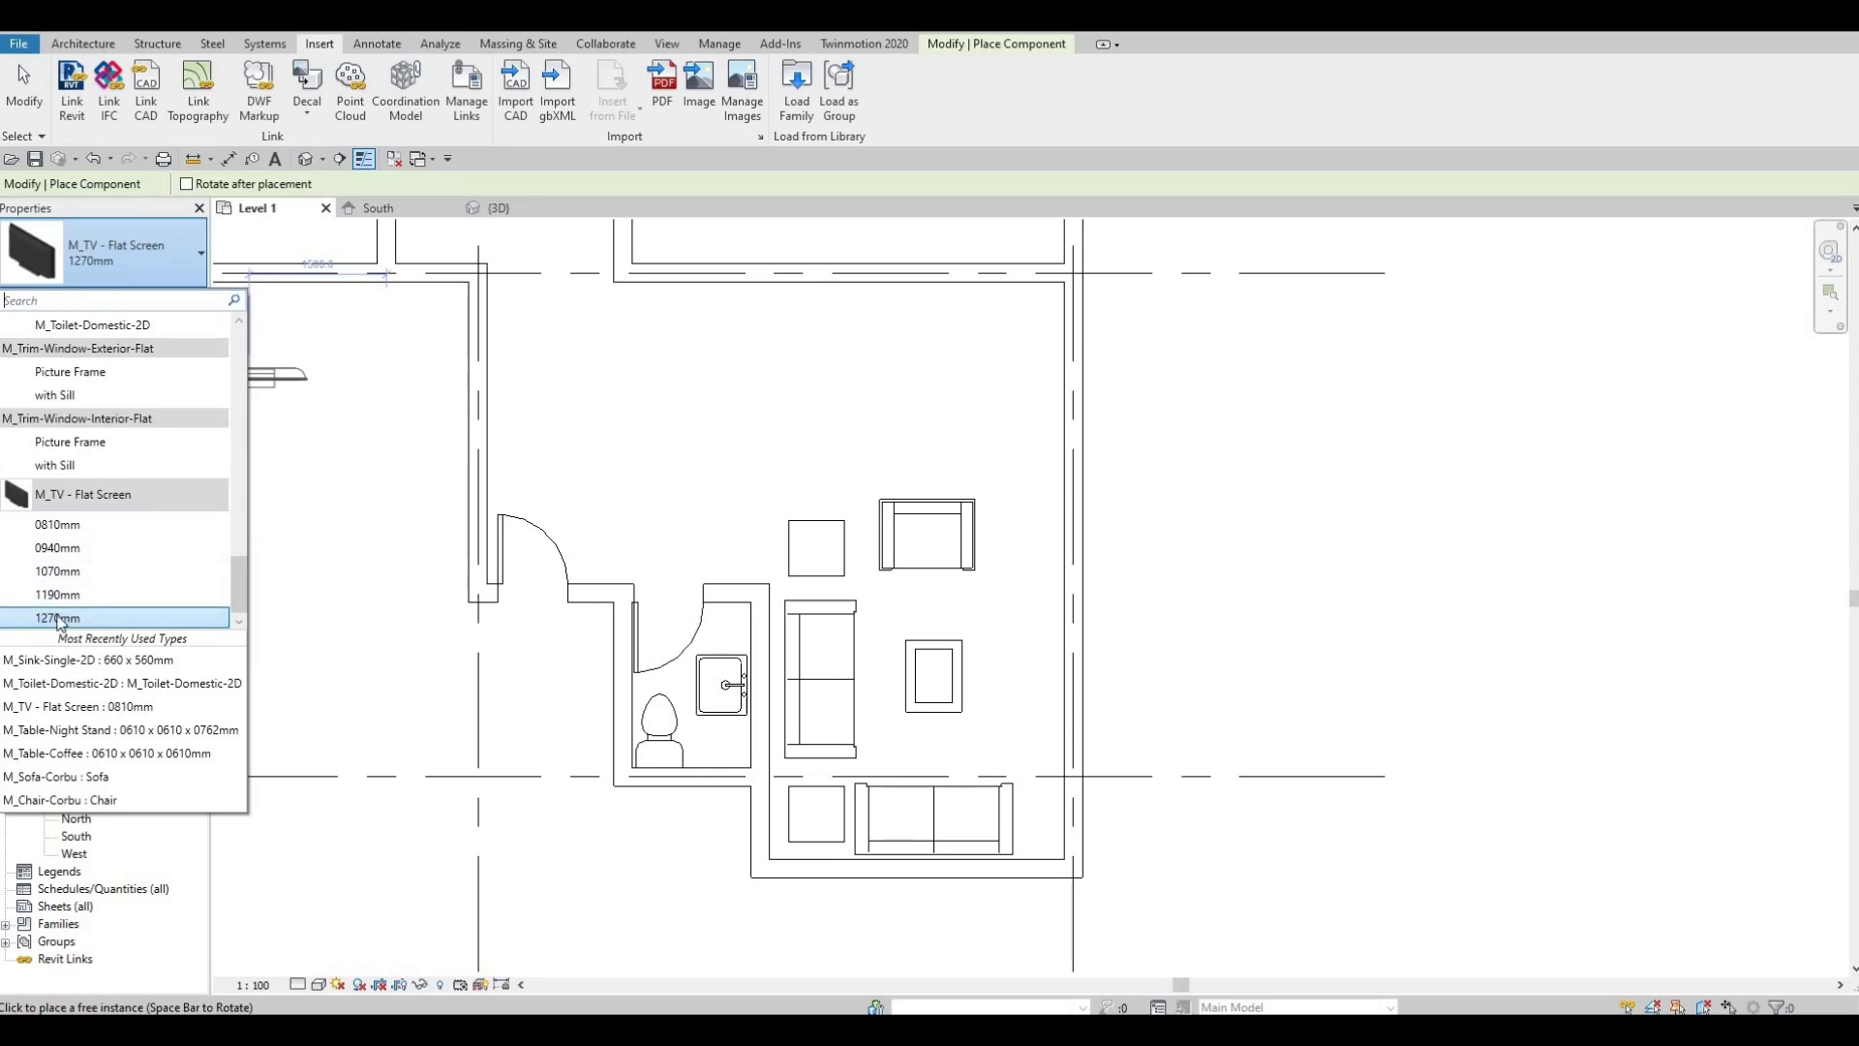
pyautogui.click(861, 683)
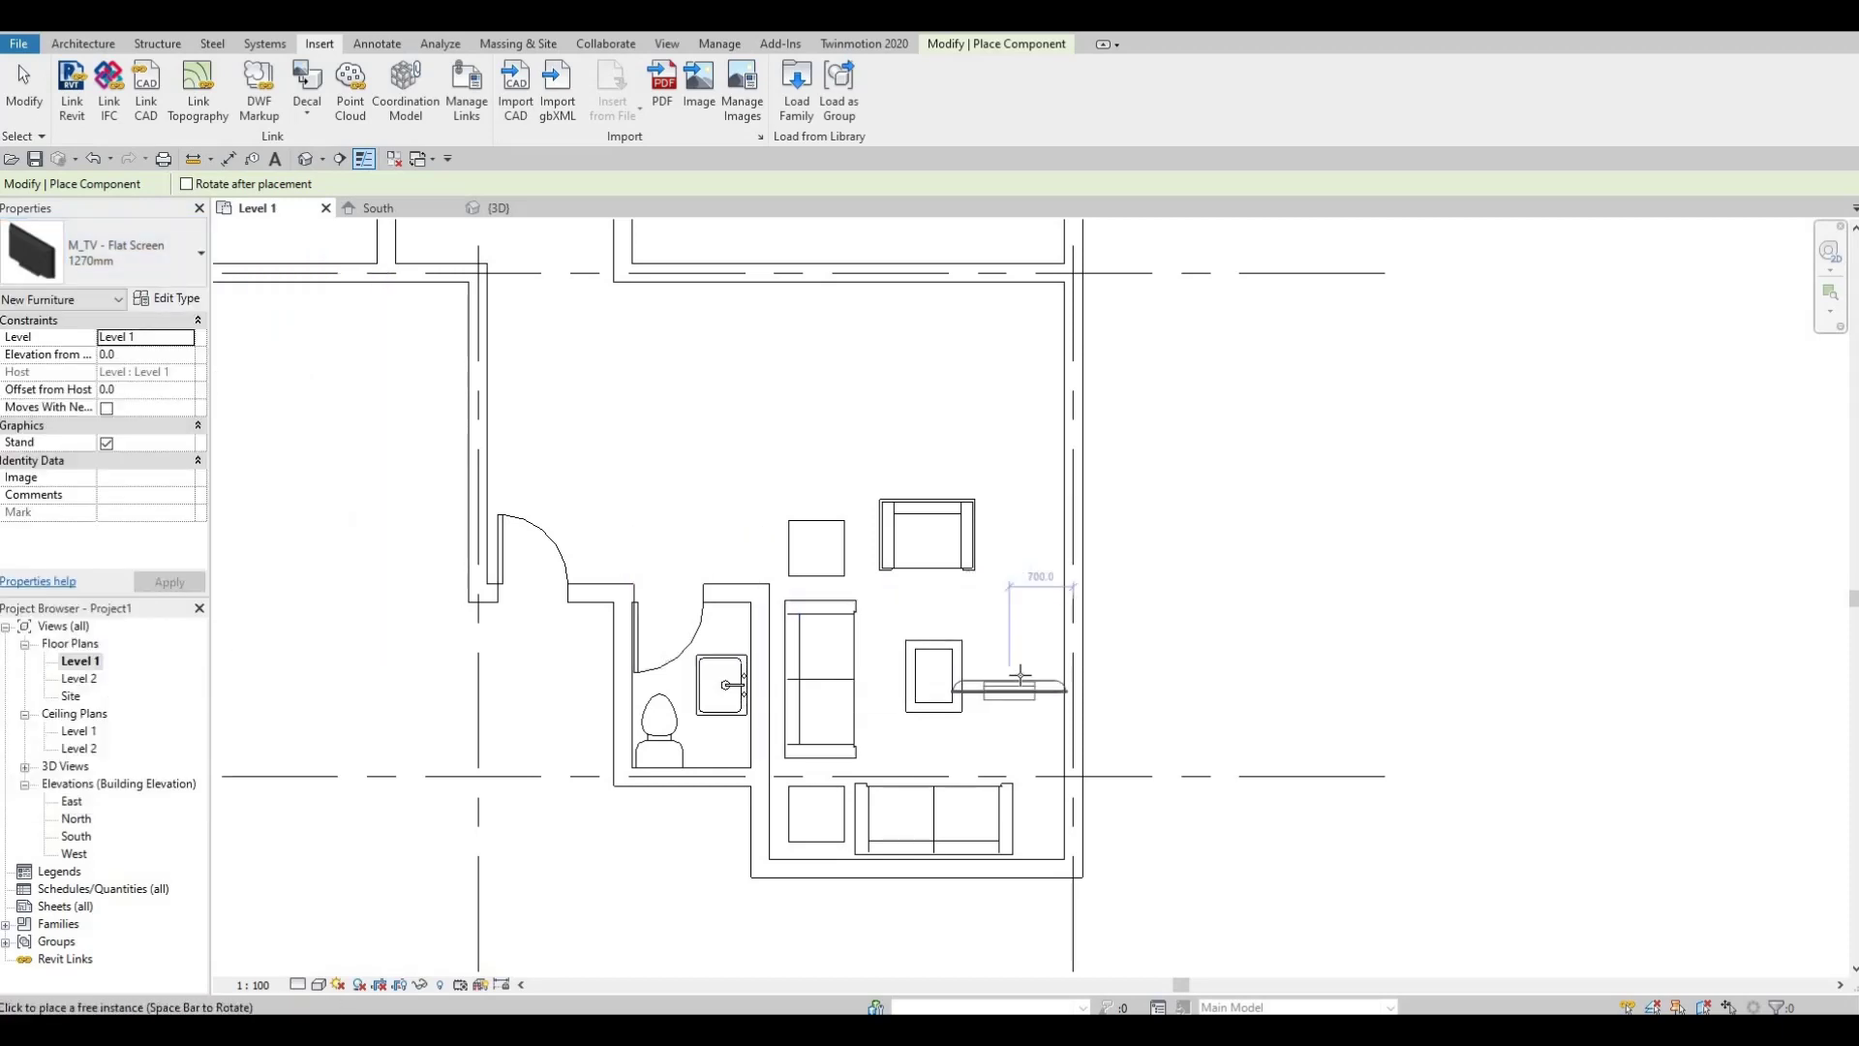
pyautogui.press('space')
pyautogui.press('space')
pyautogui.press('space')
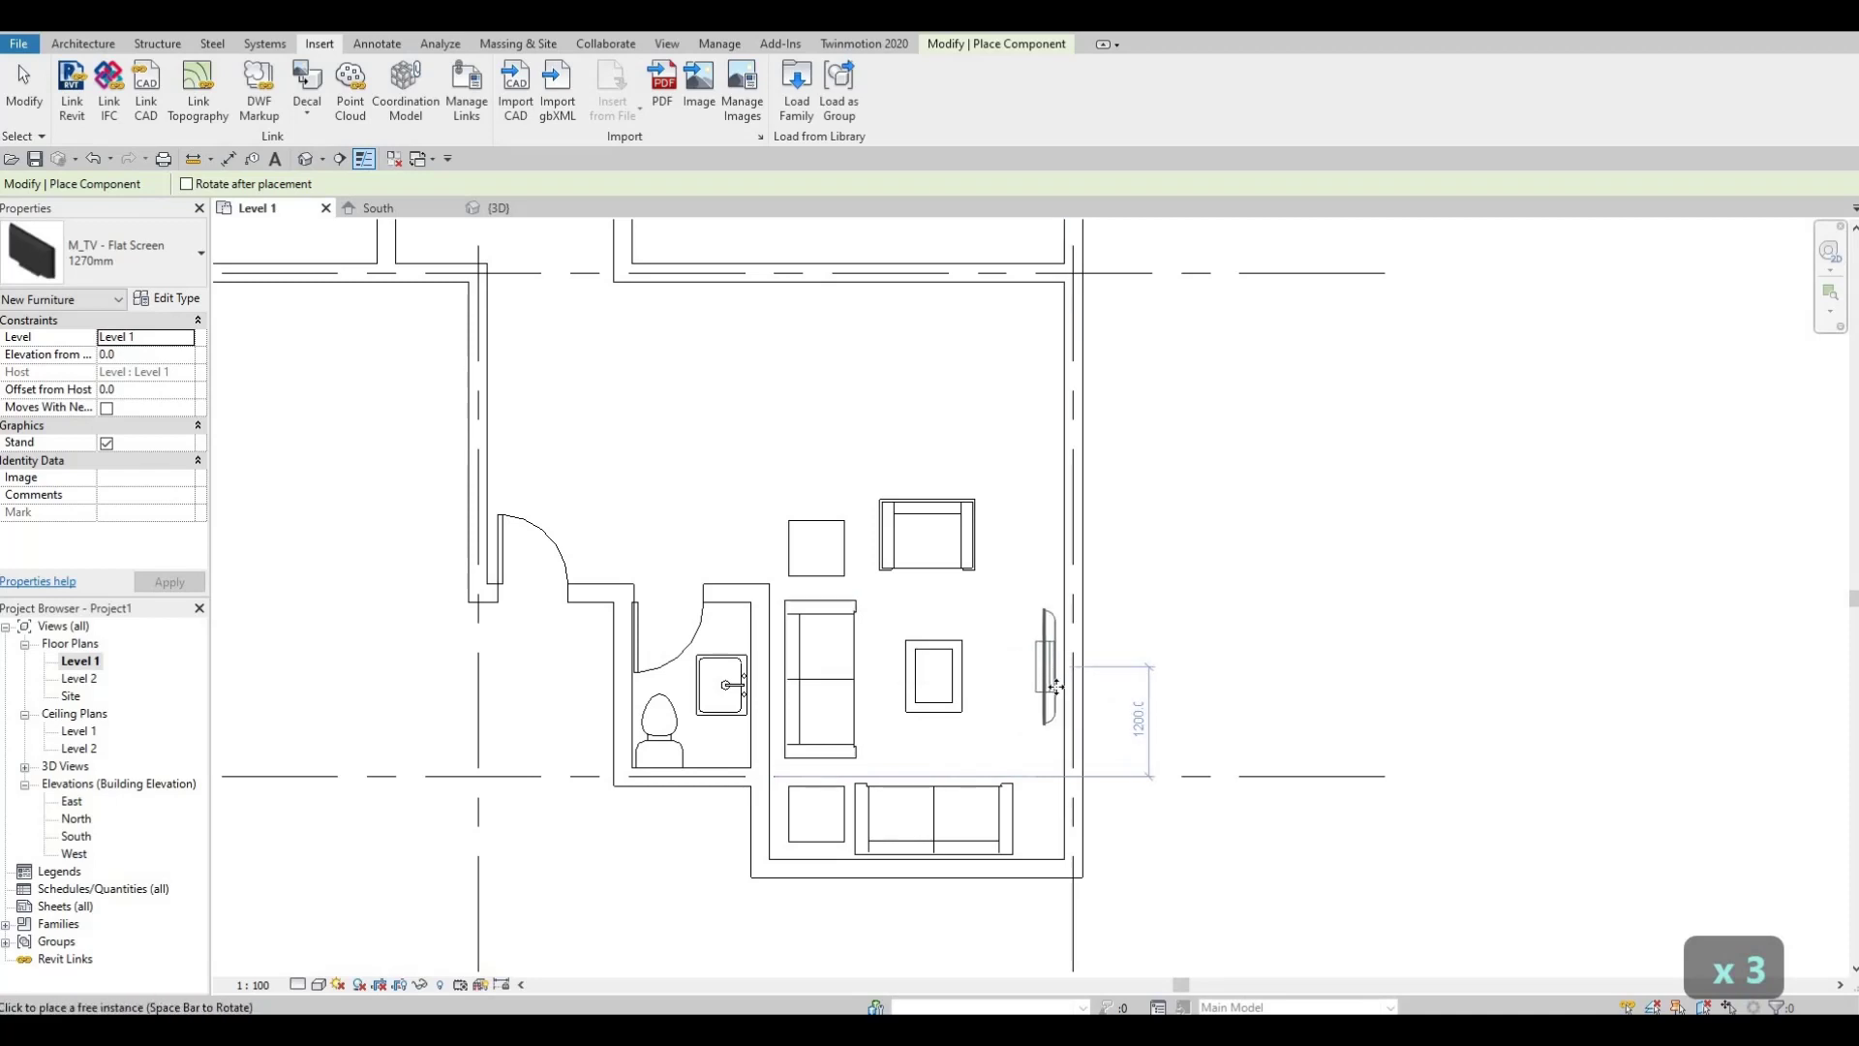
pyautogui.click(1056, 685)
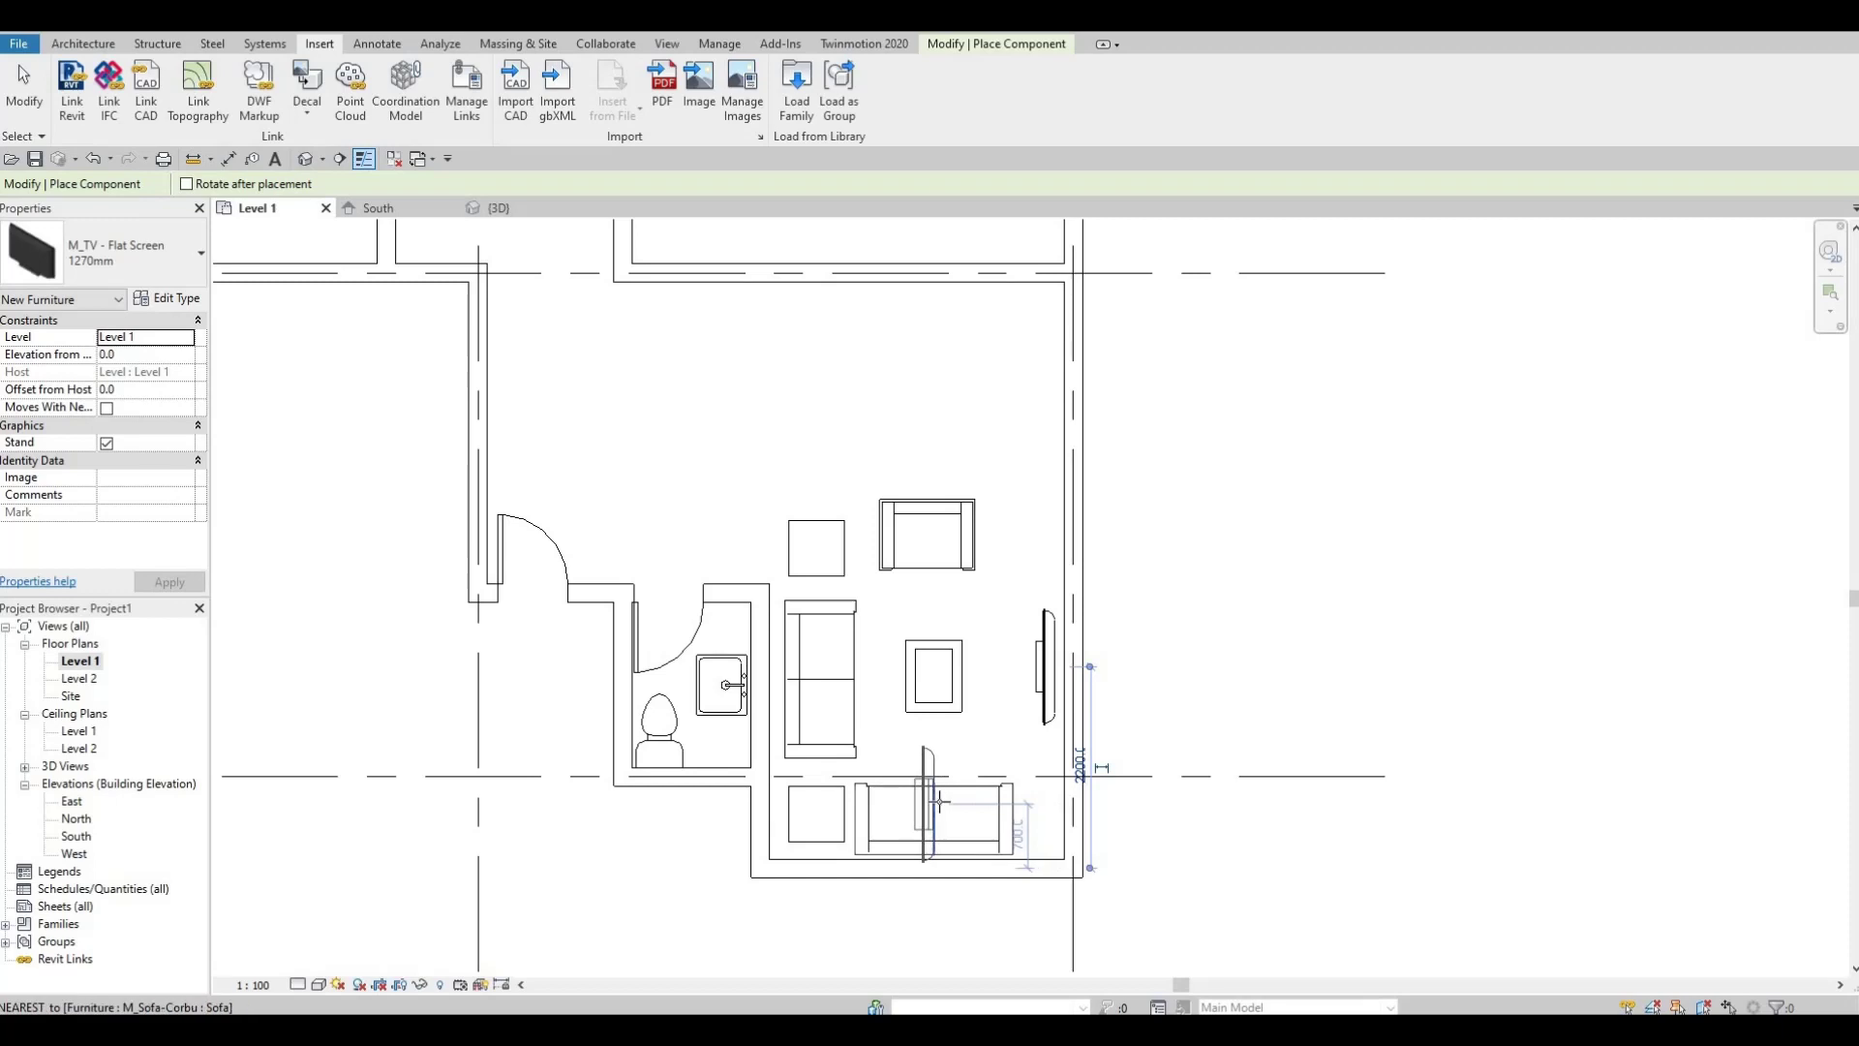
pyautogui.press('Escape')
pyautogui.press('Escape')
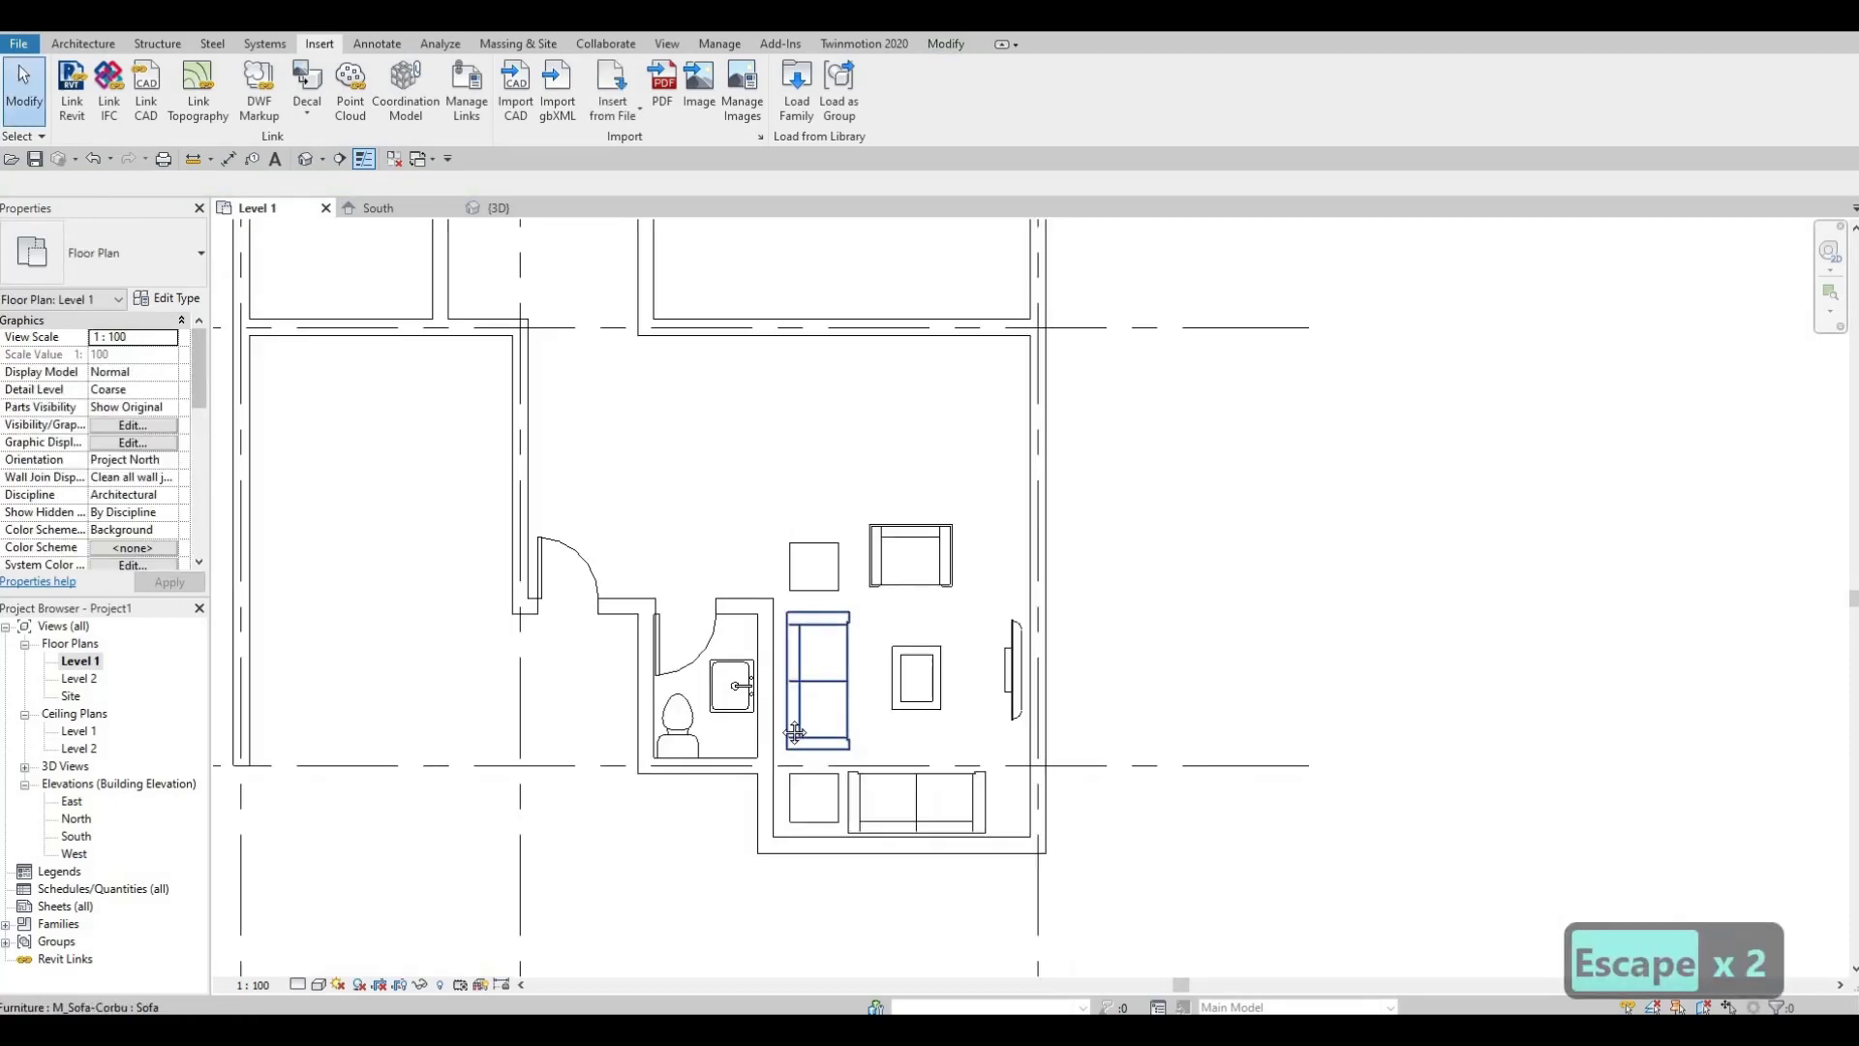
# - Load the M_Table-Dining family from the Tables folder of the Furniture library
pyautogui.scroll(-2, 758, 741)
pyautogui.scroll(-2, 758, 741)
pyautogui.scroll(2, 755, 436)
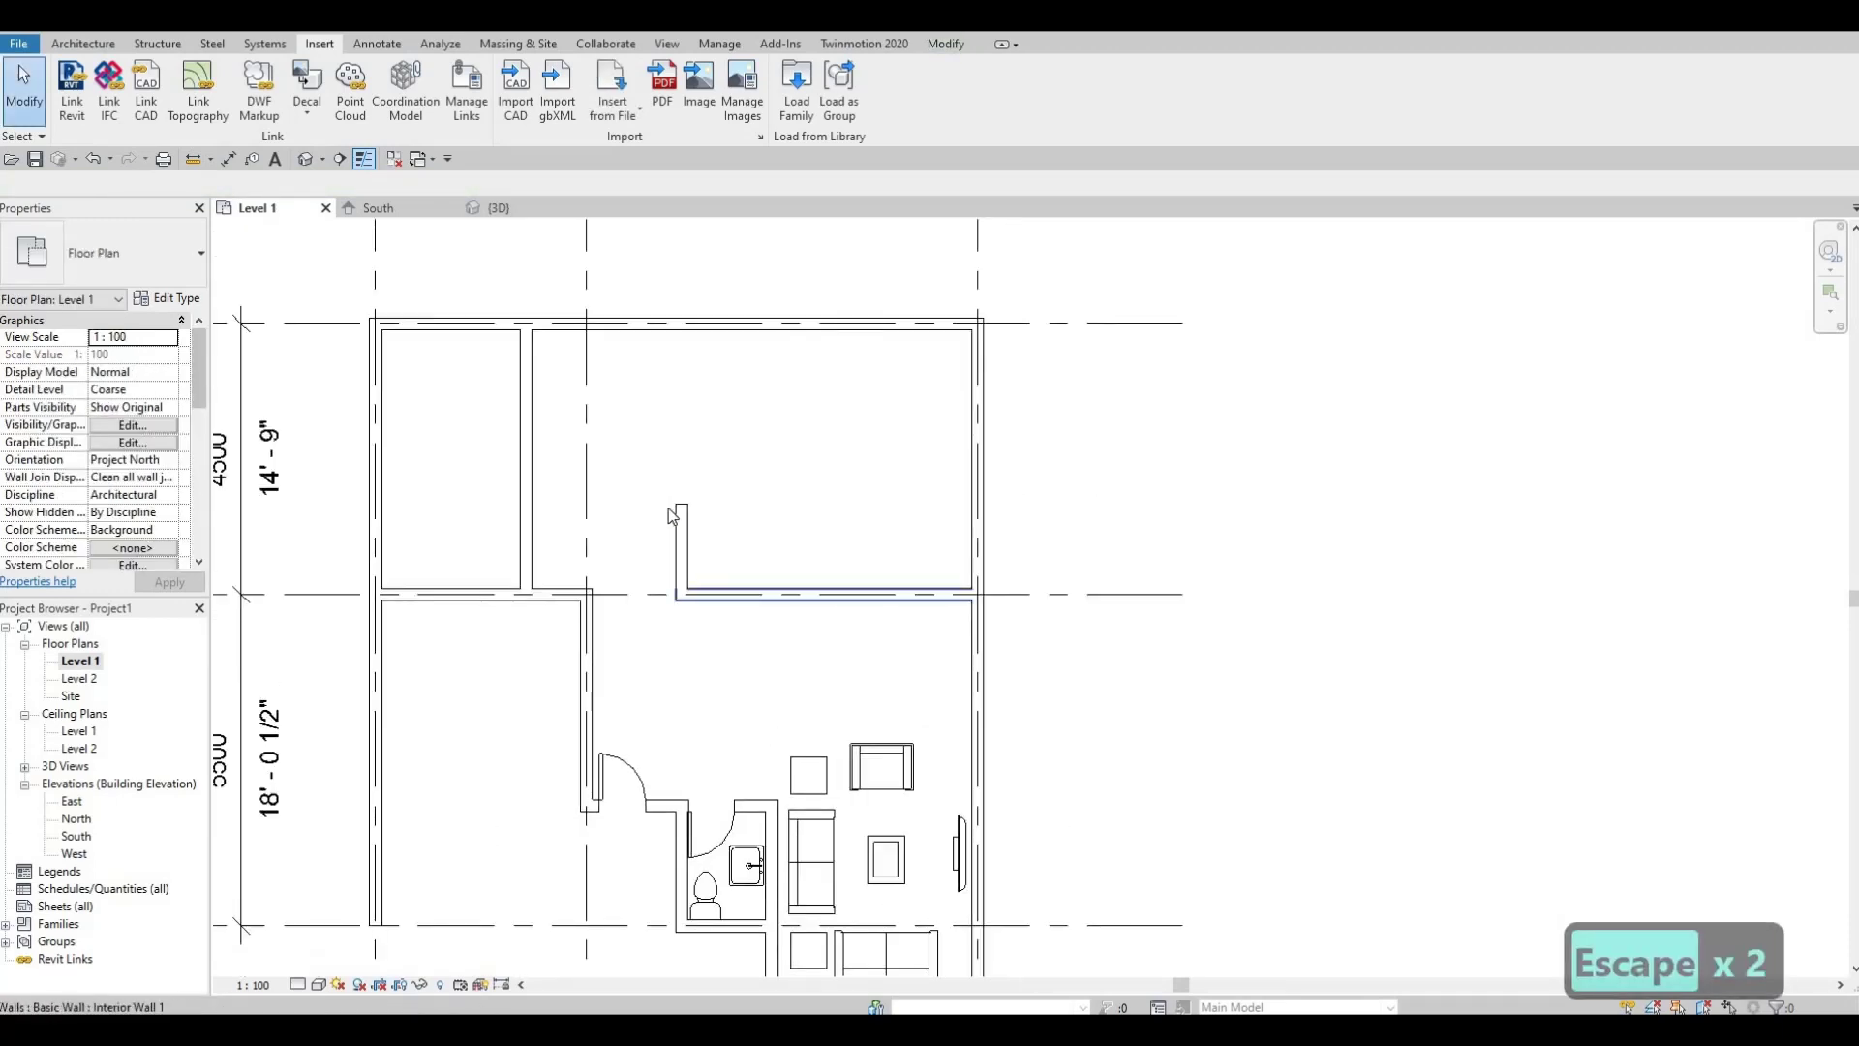
pyautogui.click(795, 94)
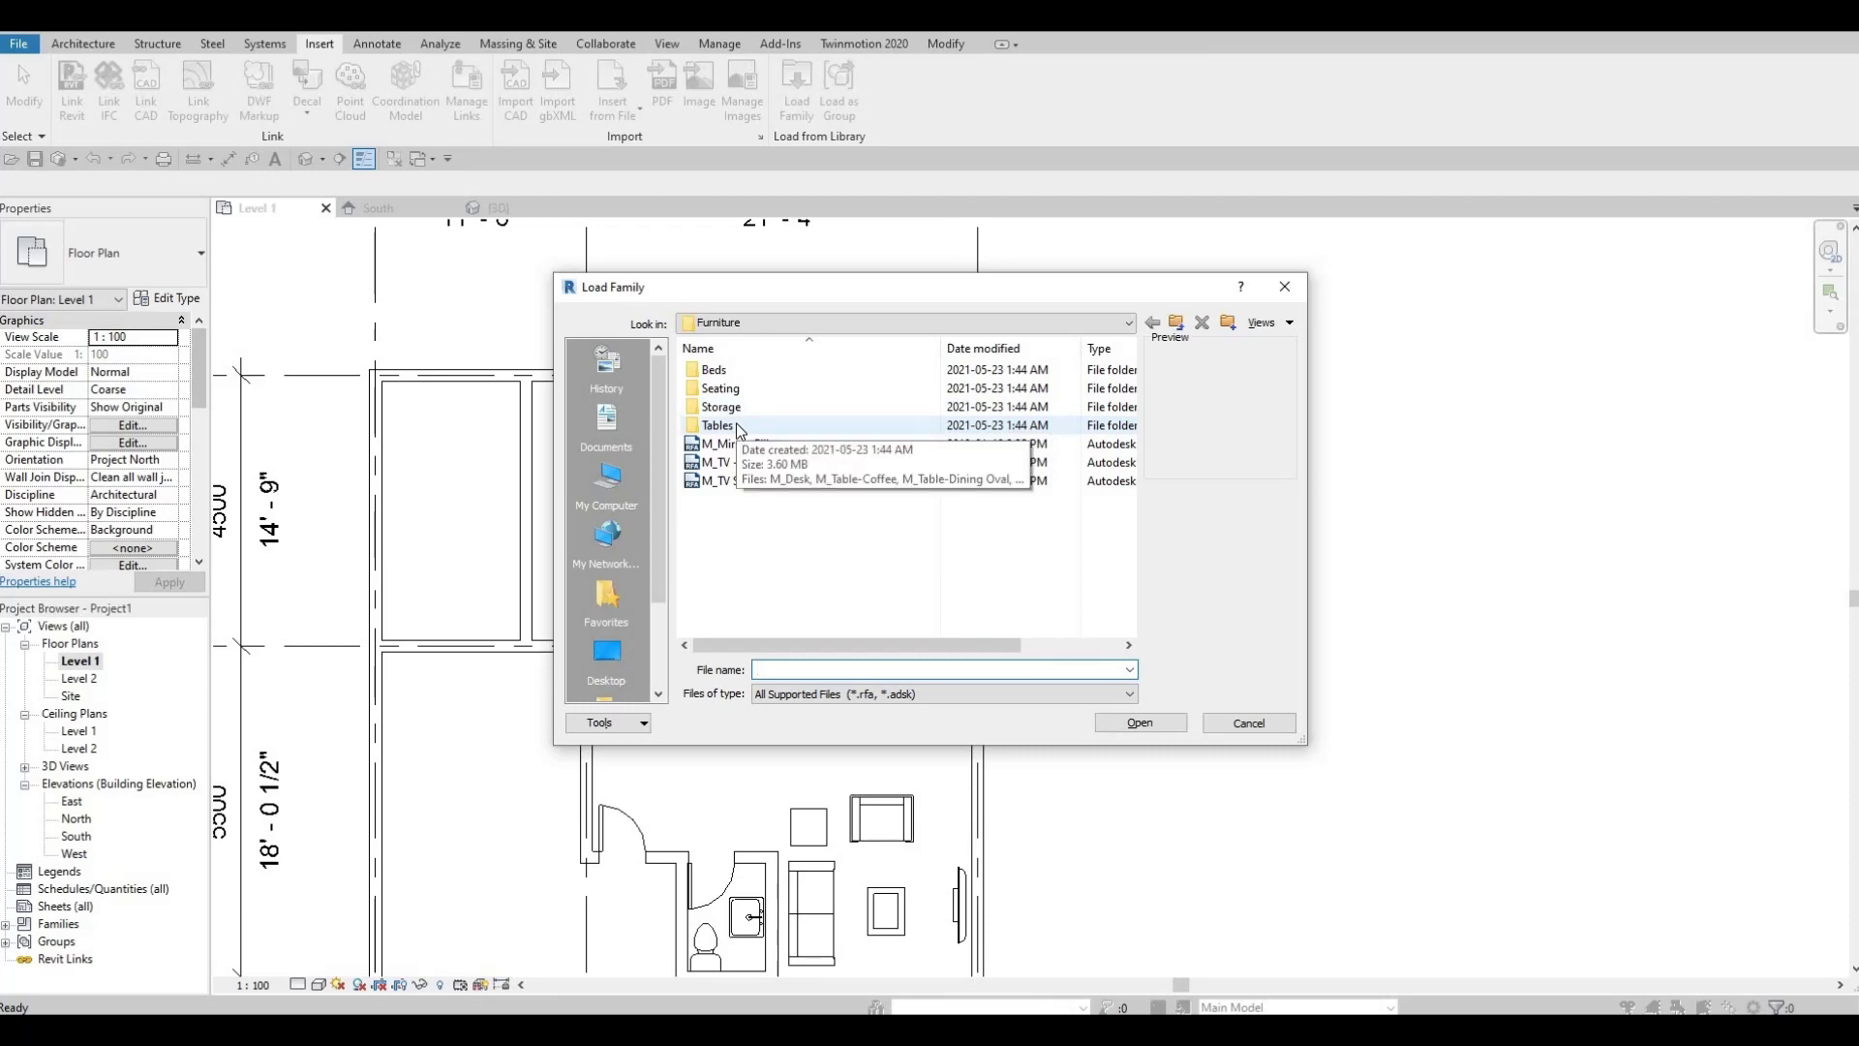
pyautogui.click(736, 424)
pyautogui.doubleClick(735, 424)
pyautogui.click(744, 388)
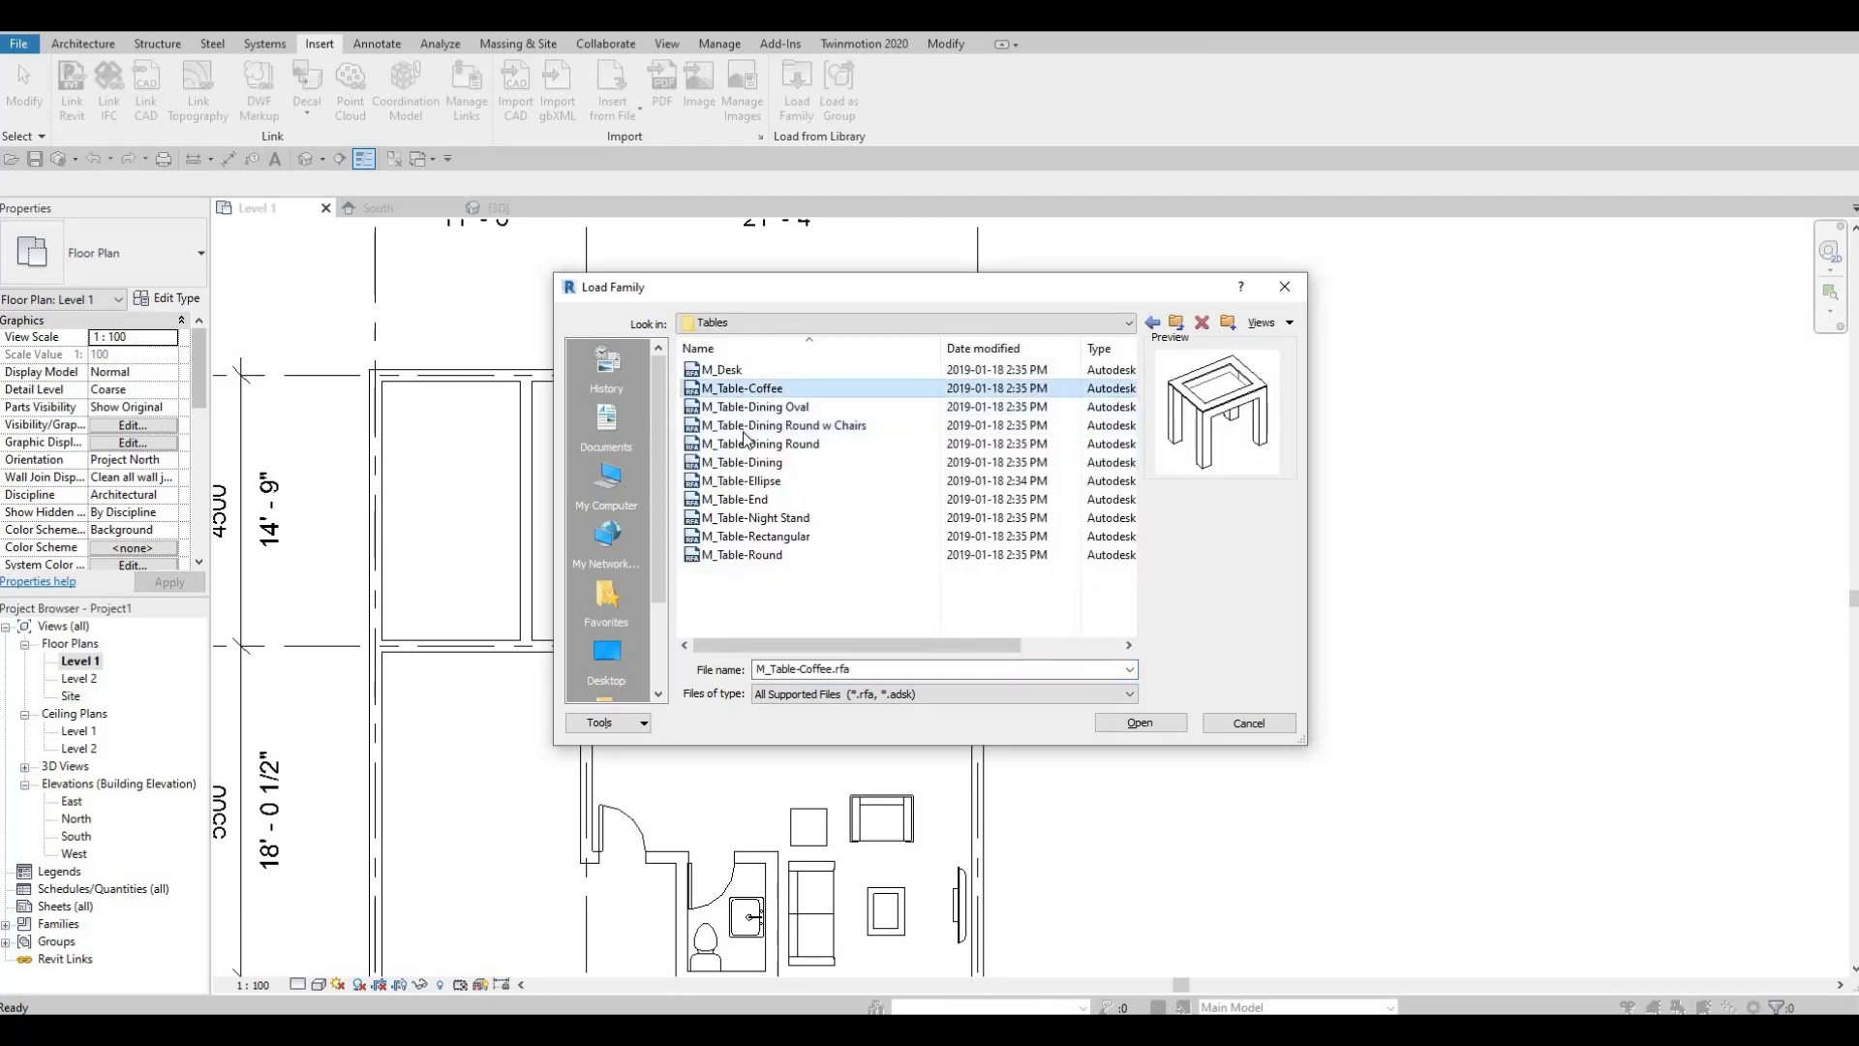
pyautogui.click(746, 426)
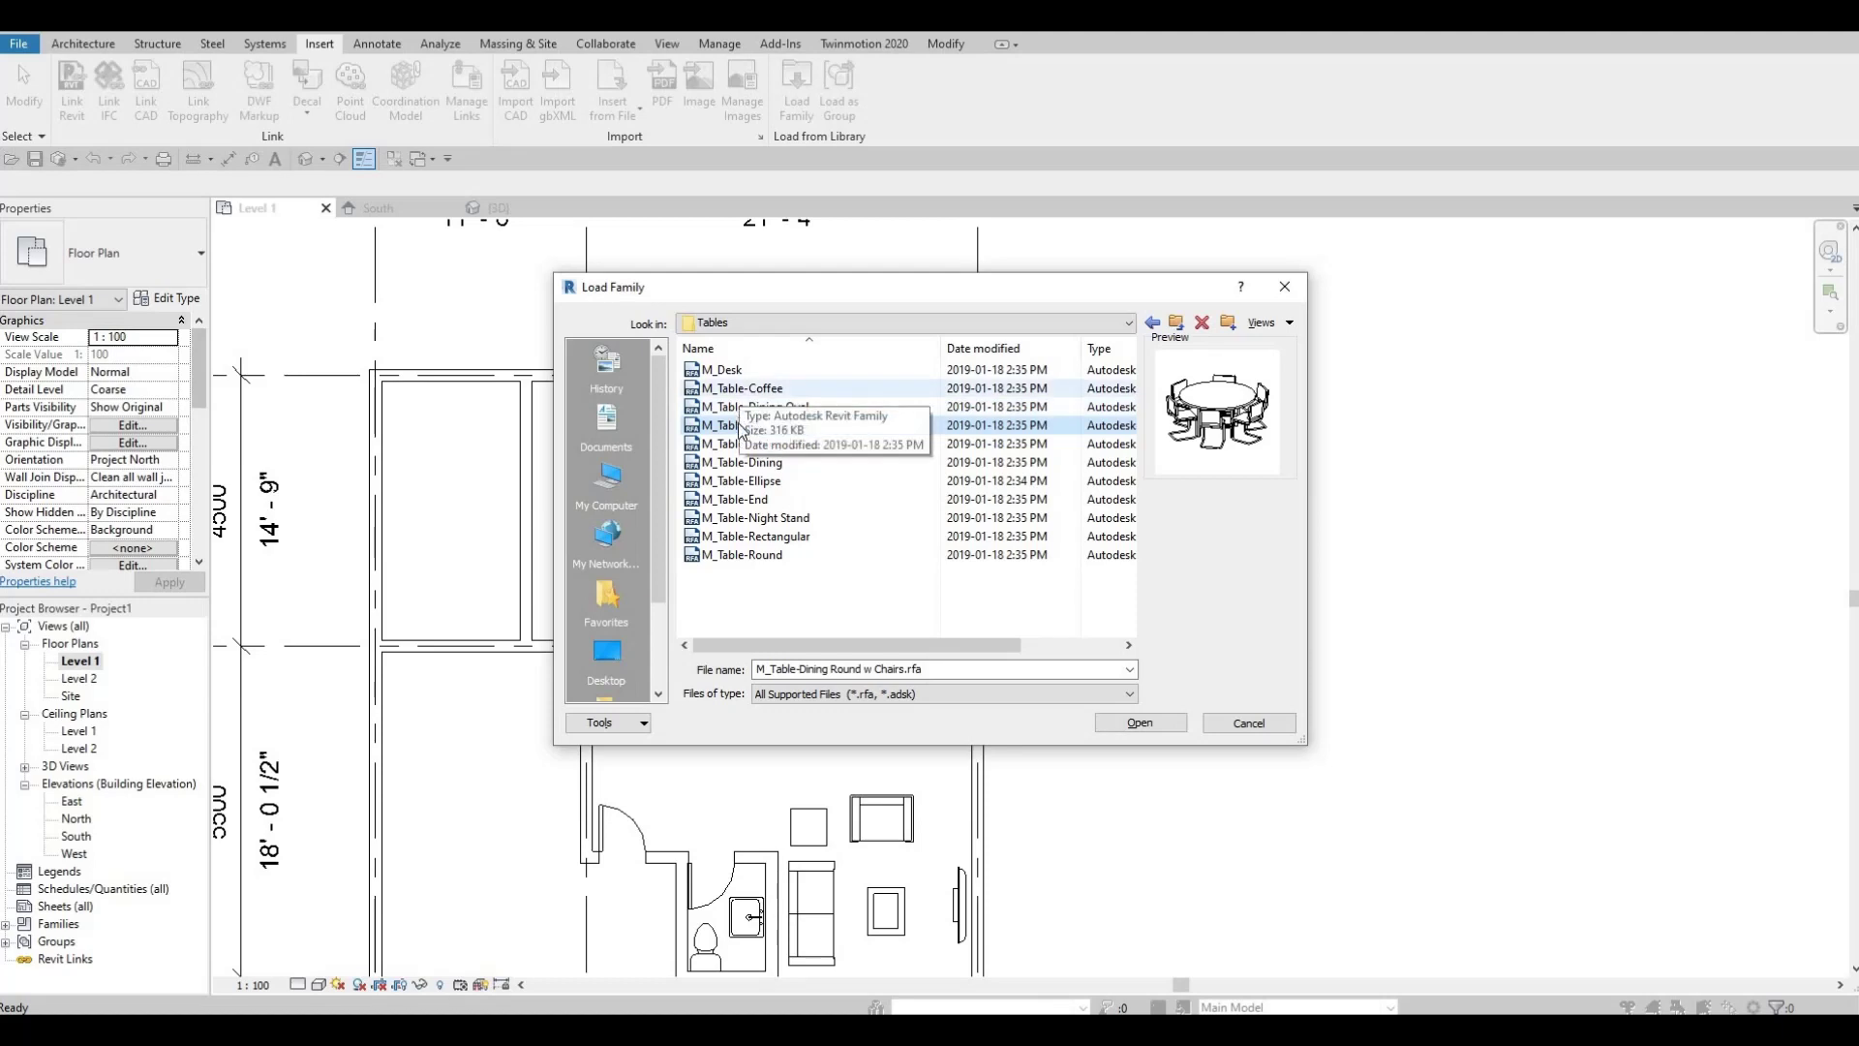
pyautogui.click(741, 410)
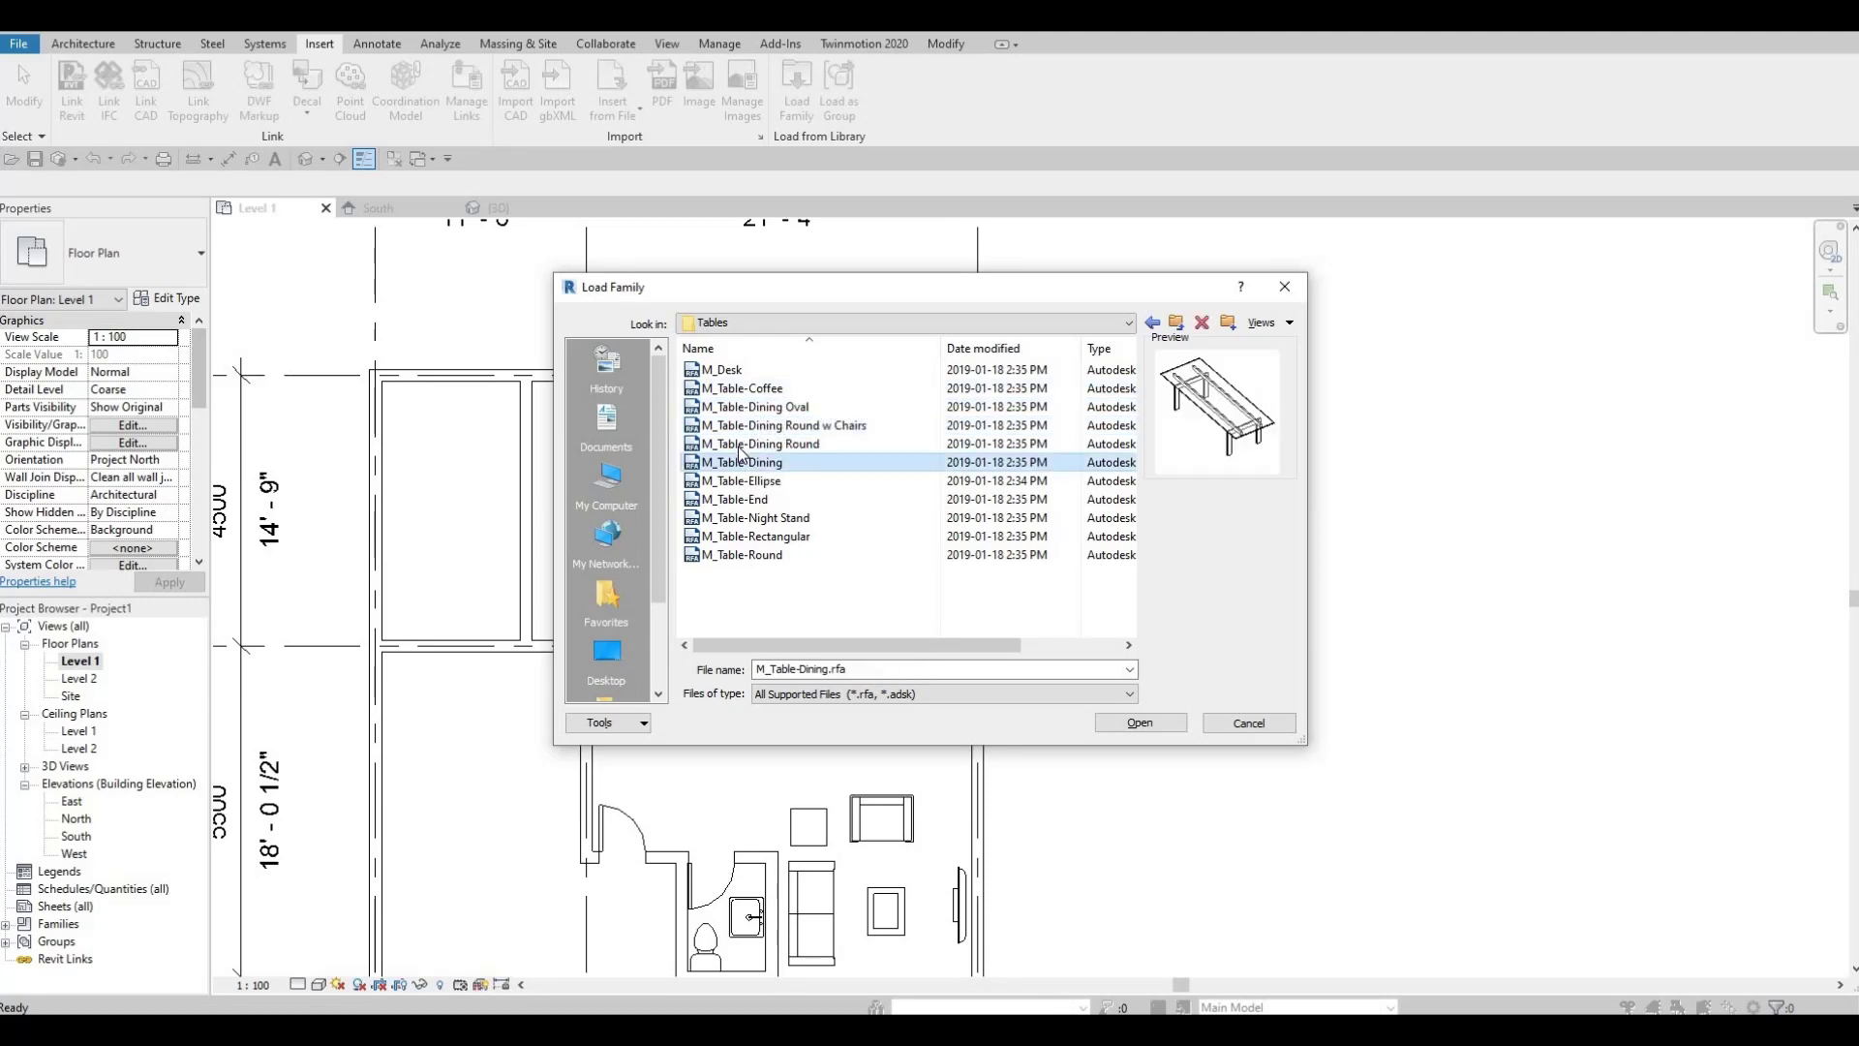
pyautogui.click(740, 443)
pyautogui.click(786, 462)
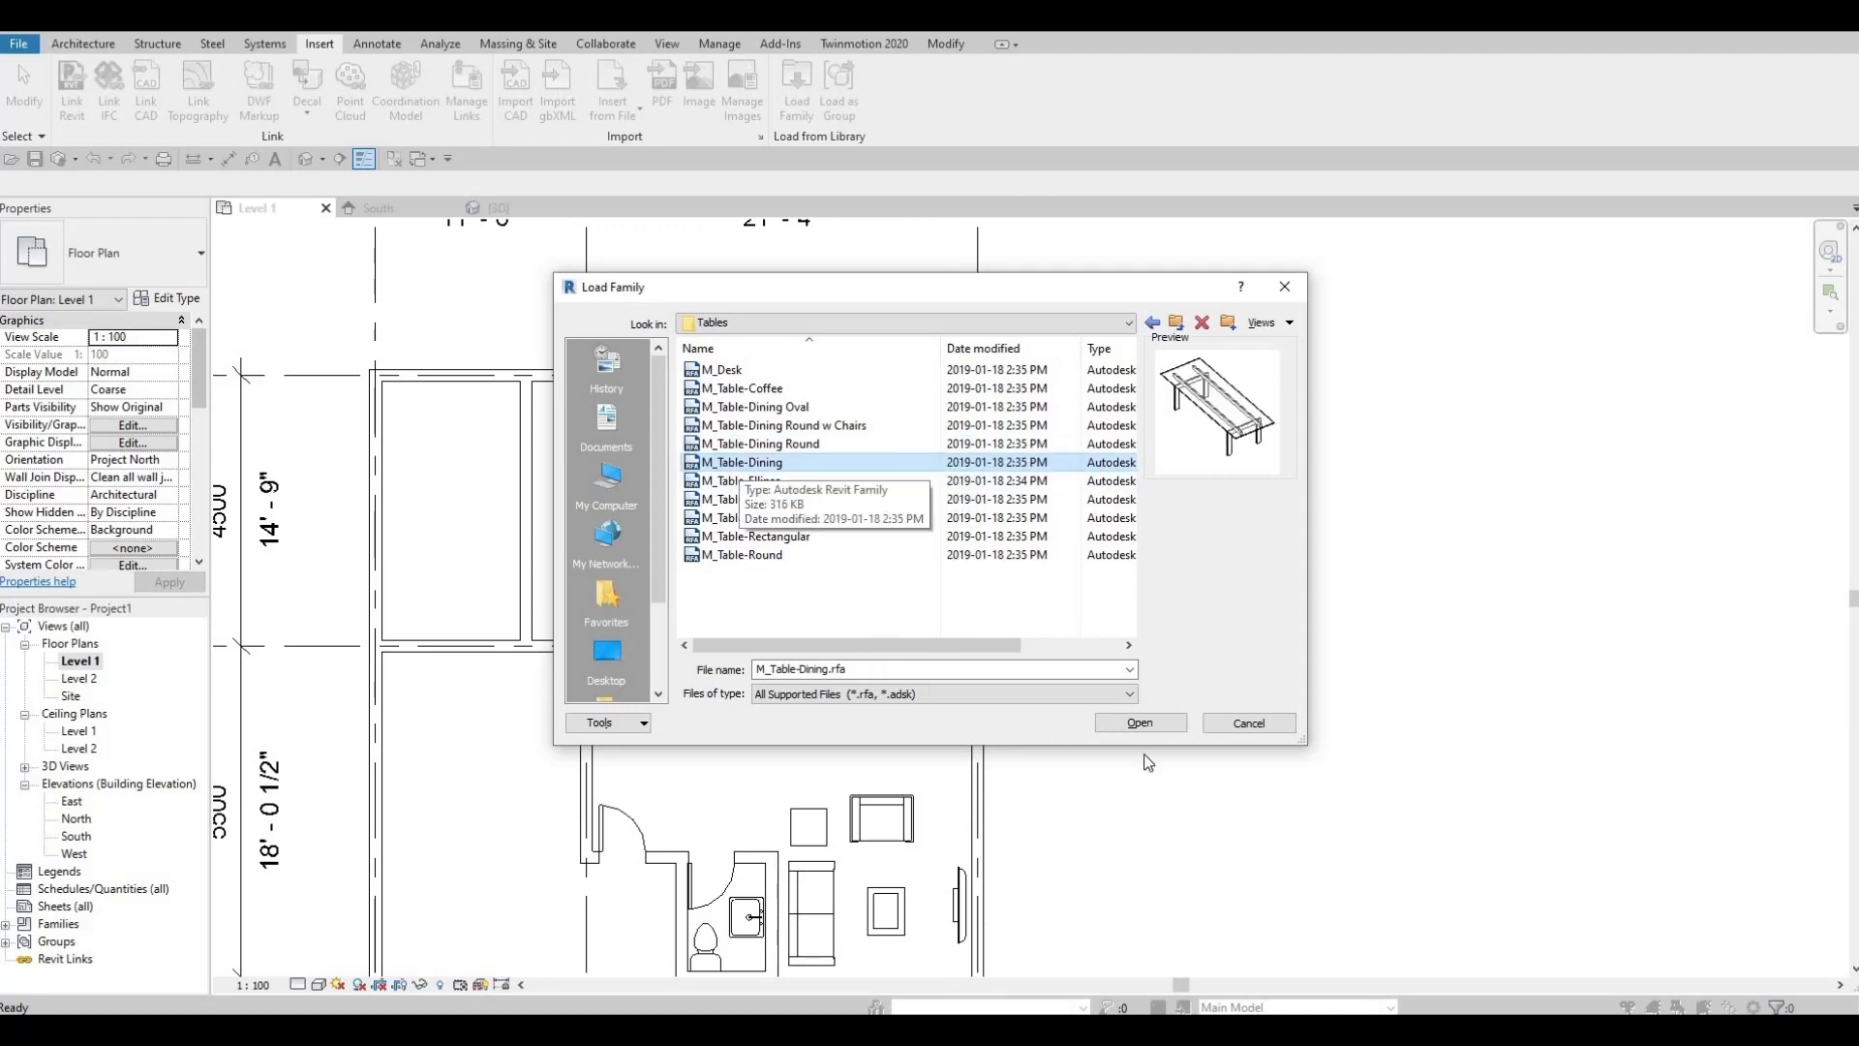
pyautogui.click(1139, 722)
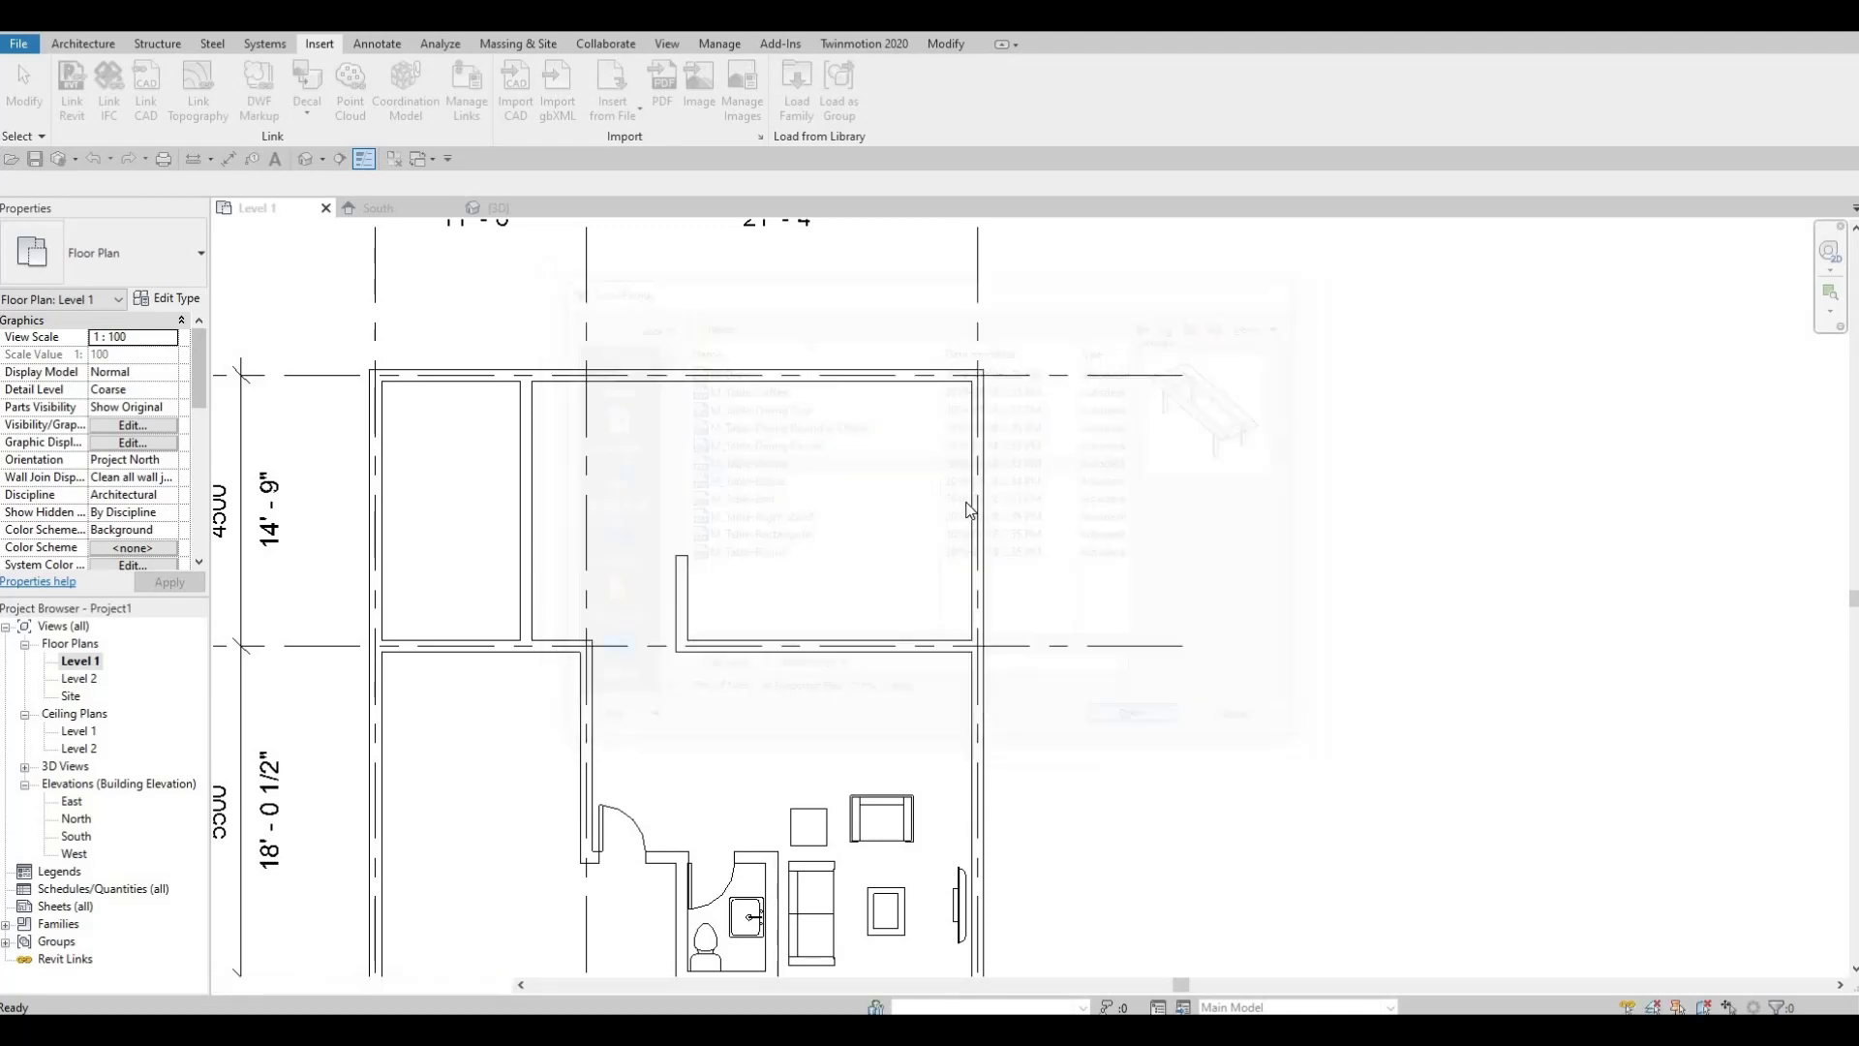
# - Place a 0762 x 1525mm M_Table-Dining, rotated vertically, near the upper-right corner of the room above the living room
pyautogui.click(79, 44)
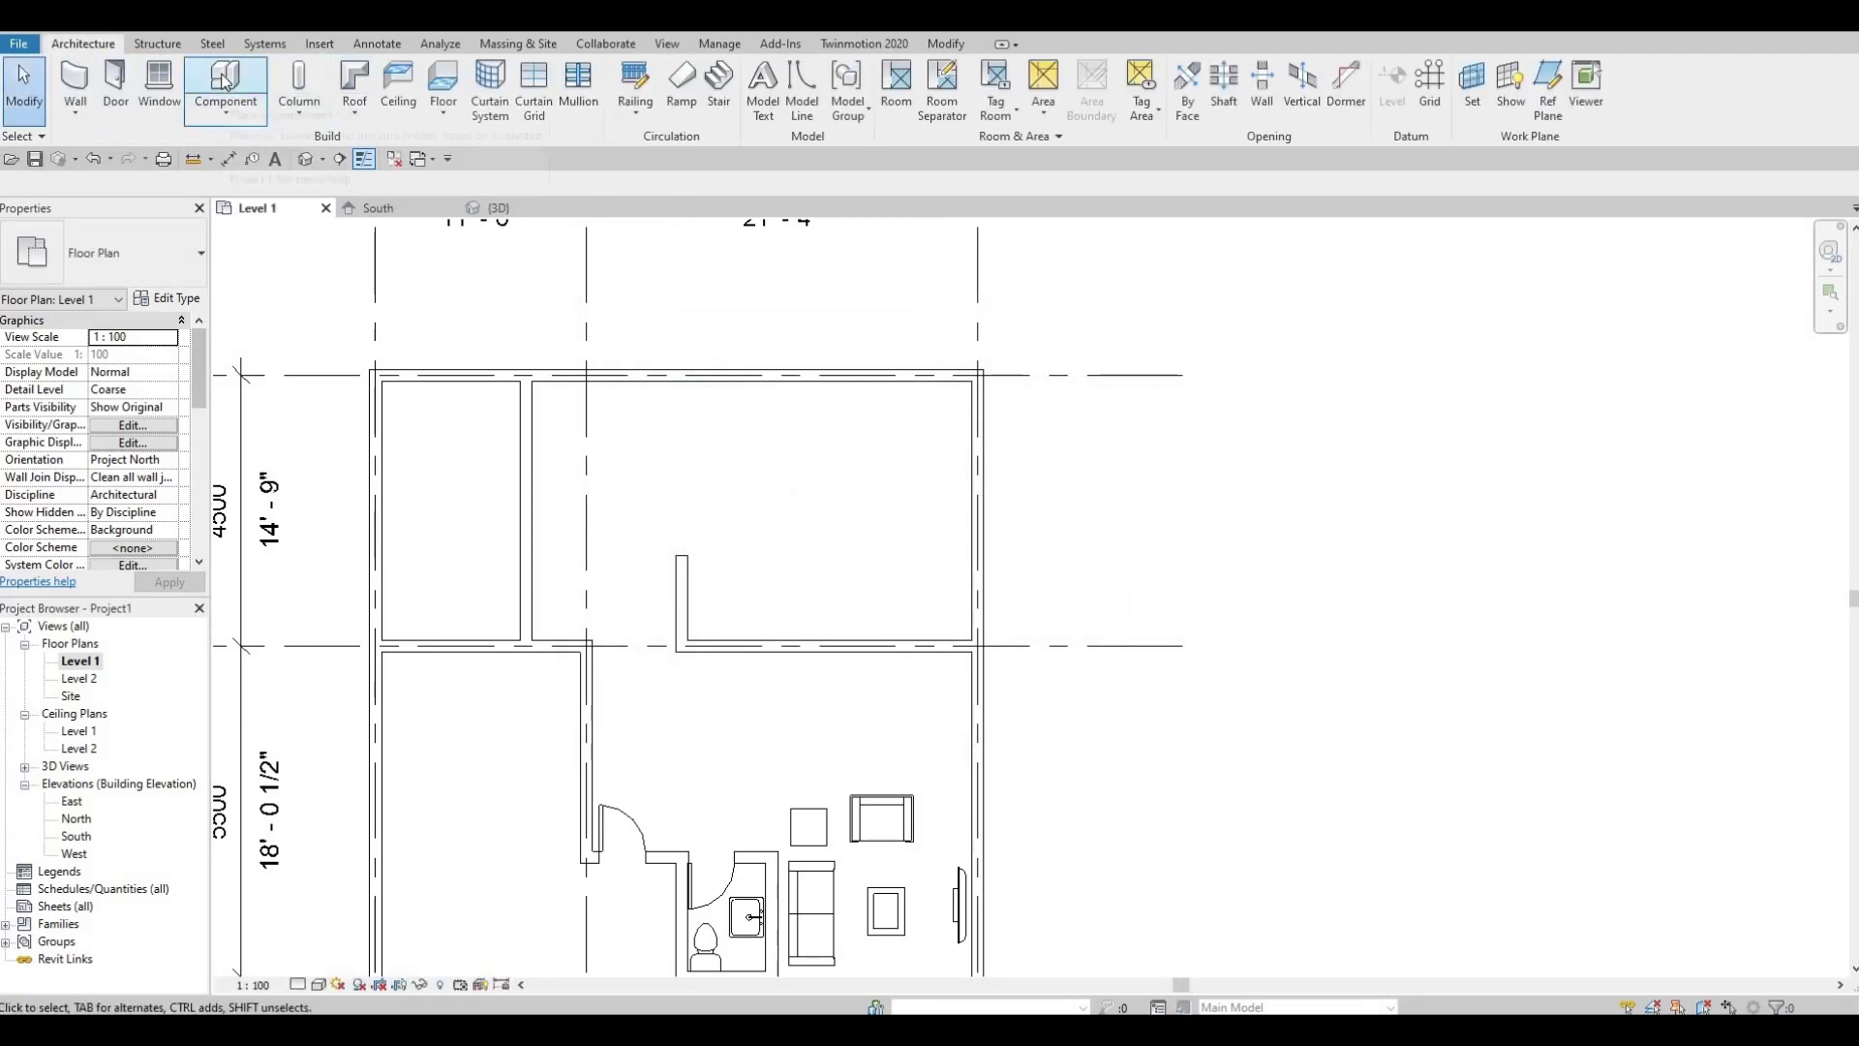
pyautogui.click(225, 82)
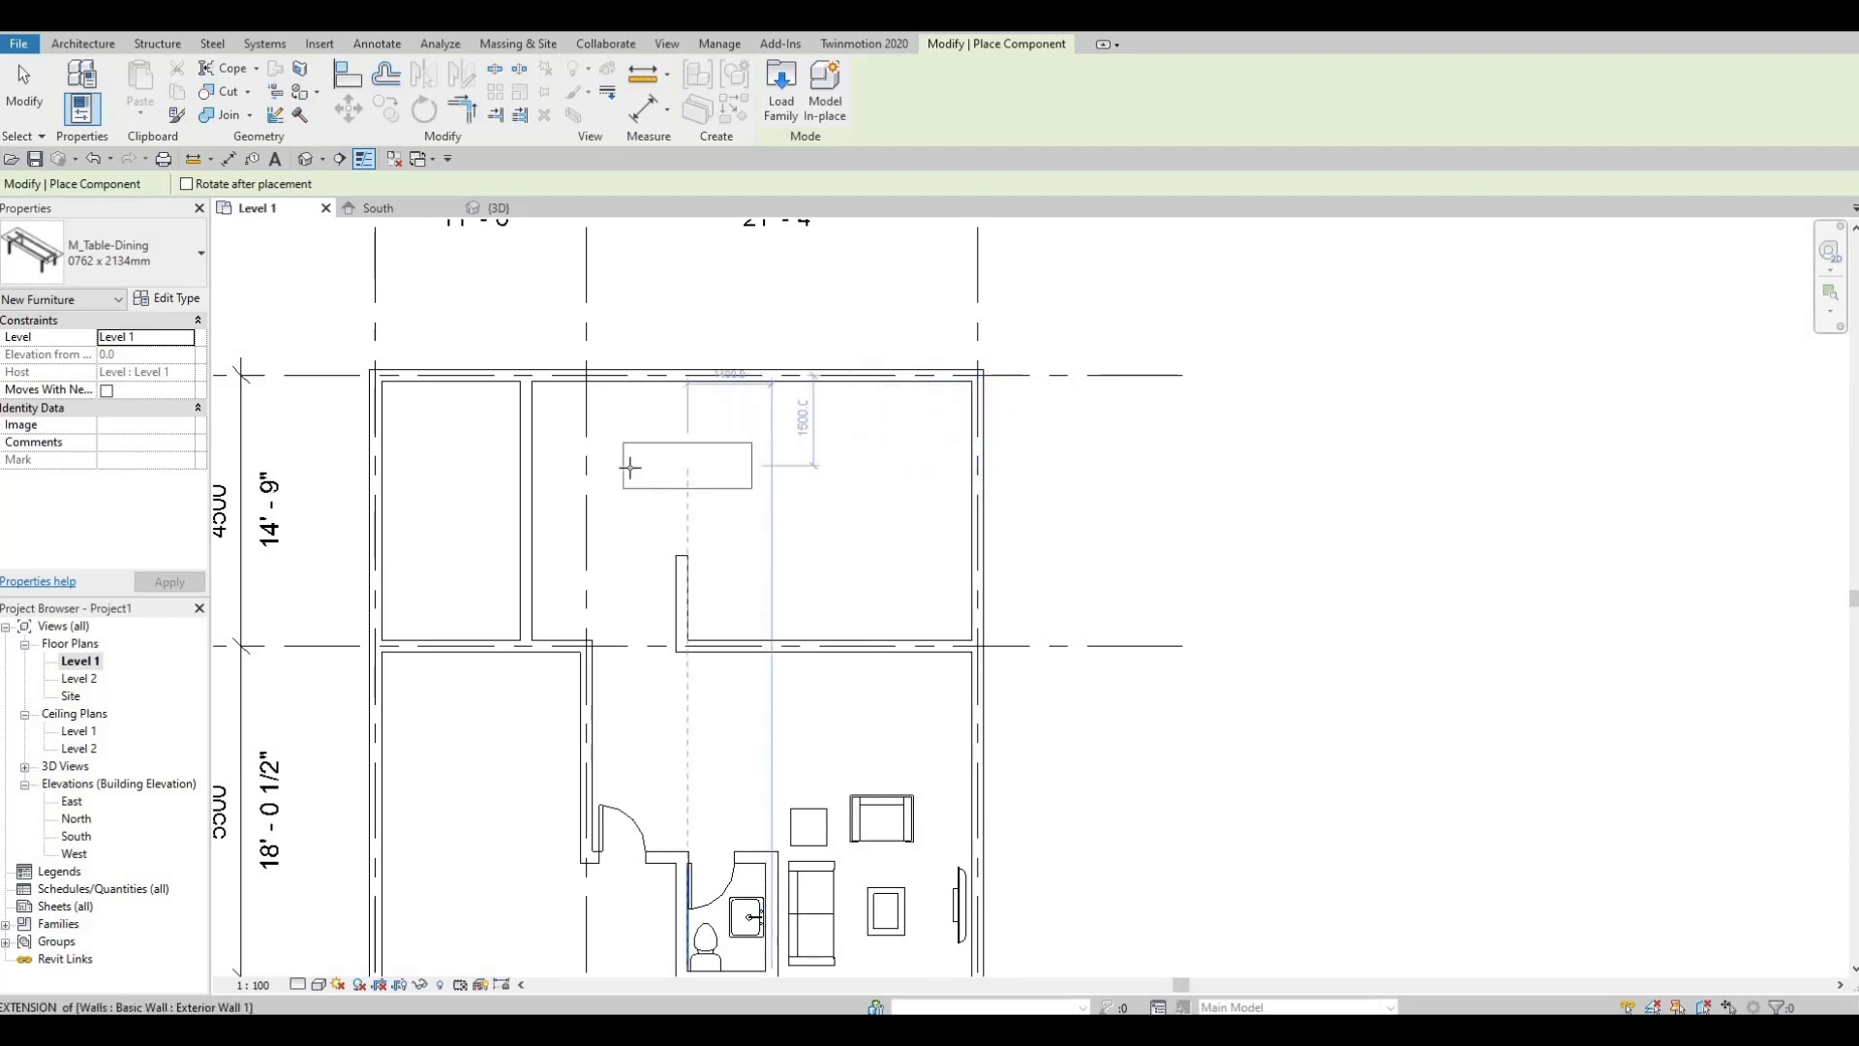
pyautogui.press('space')
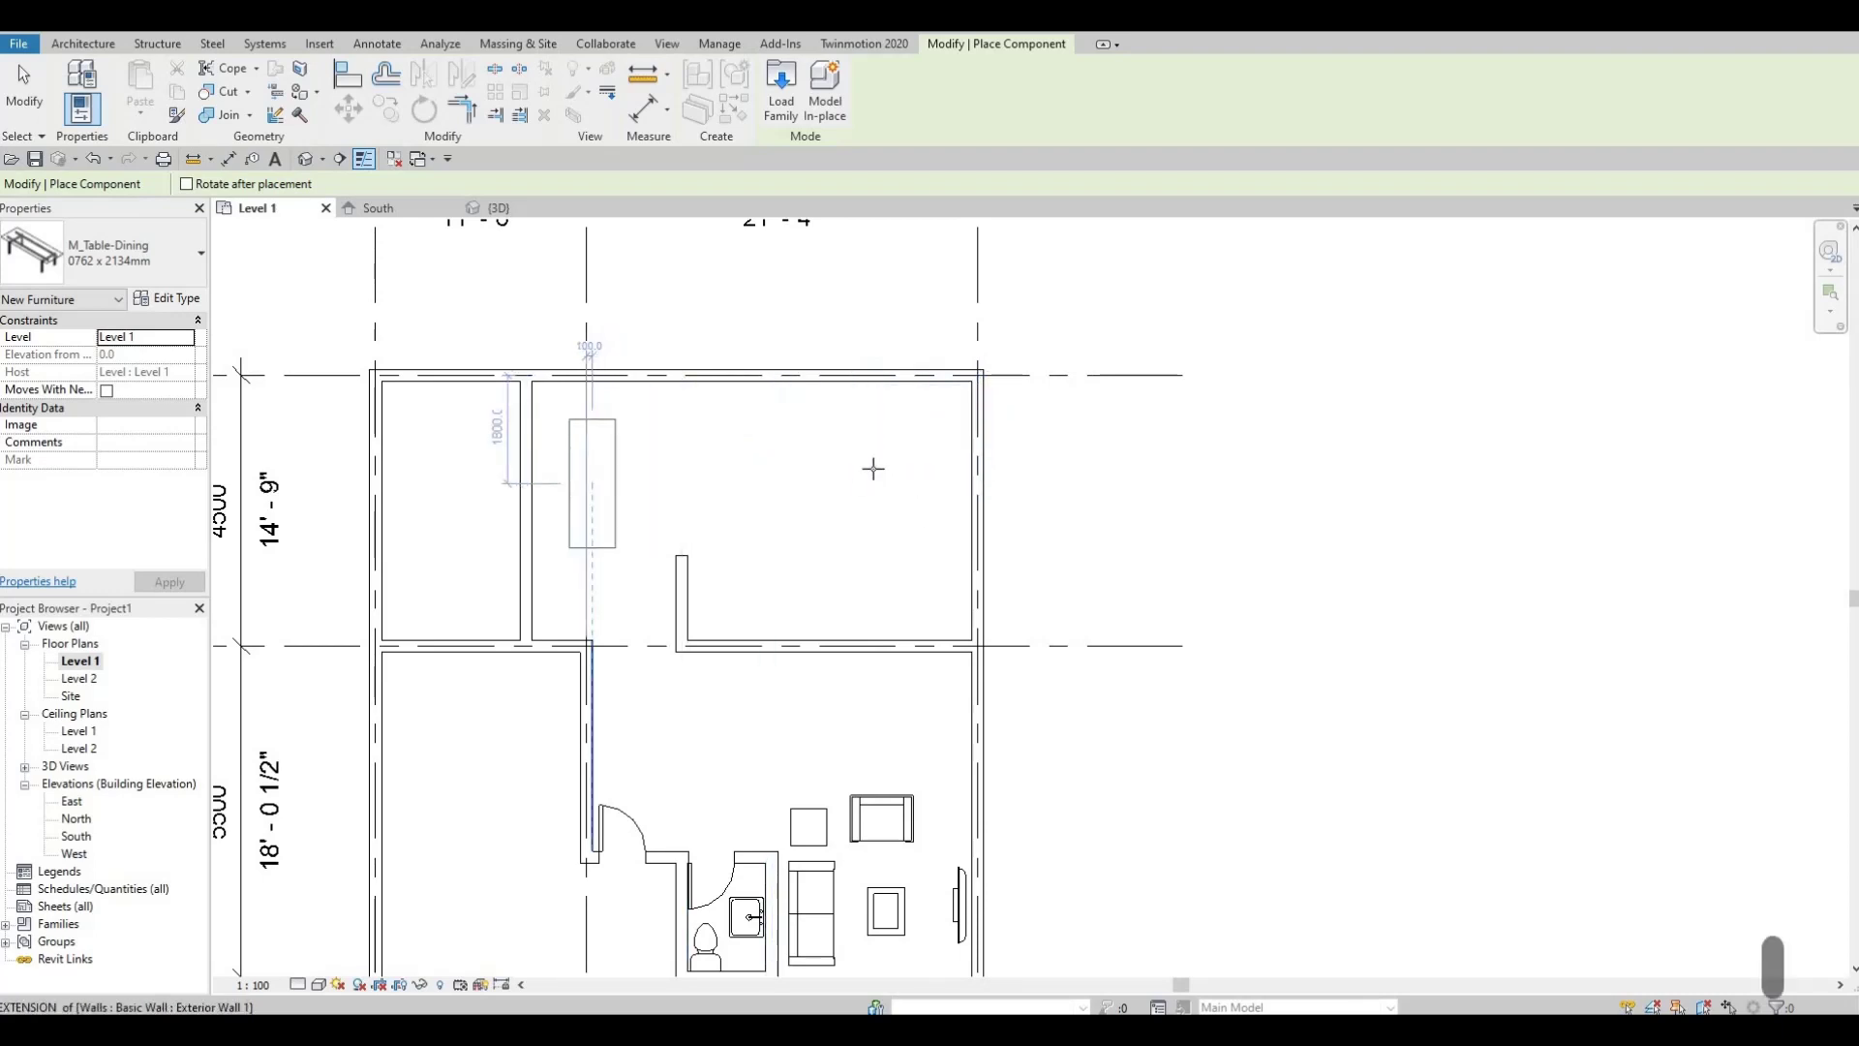
pyautogui.press('space')
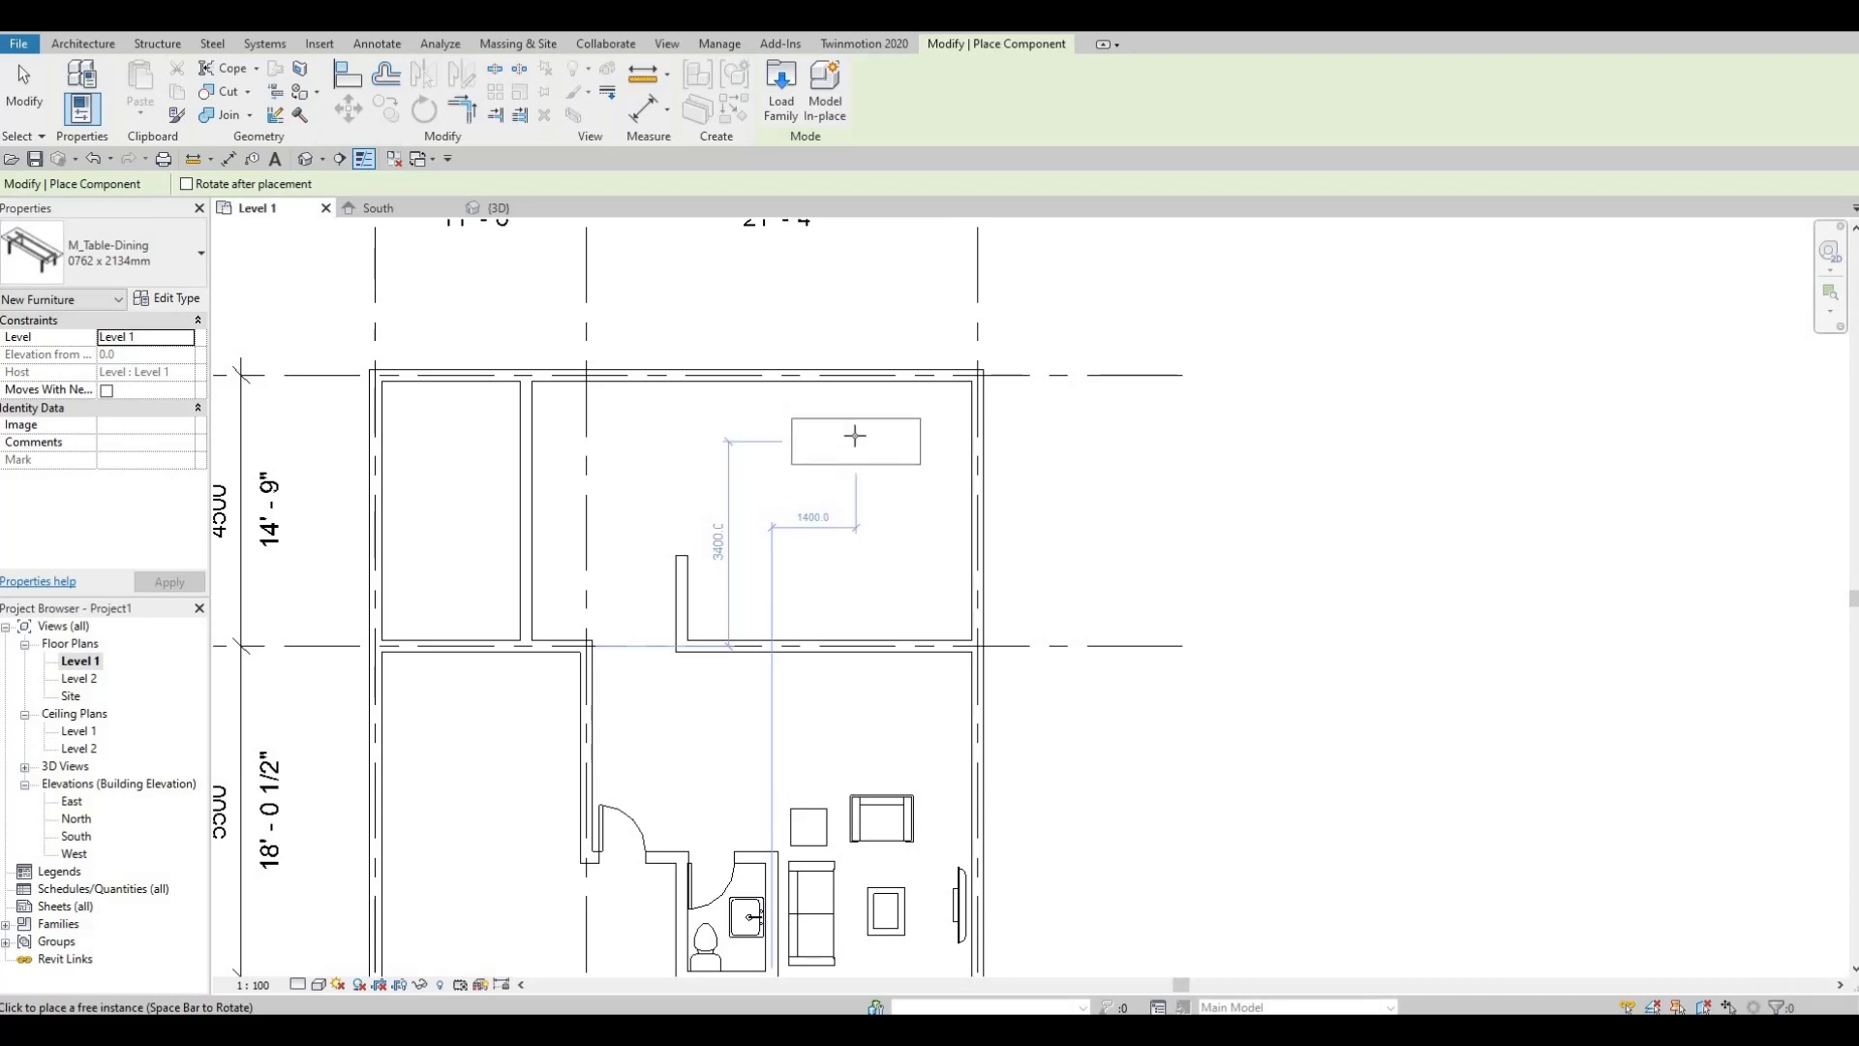
pyautogui.click(170, 290)
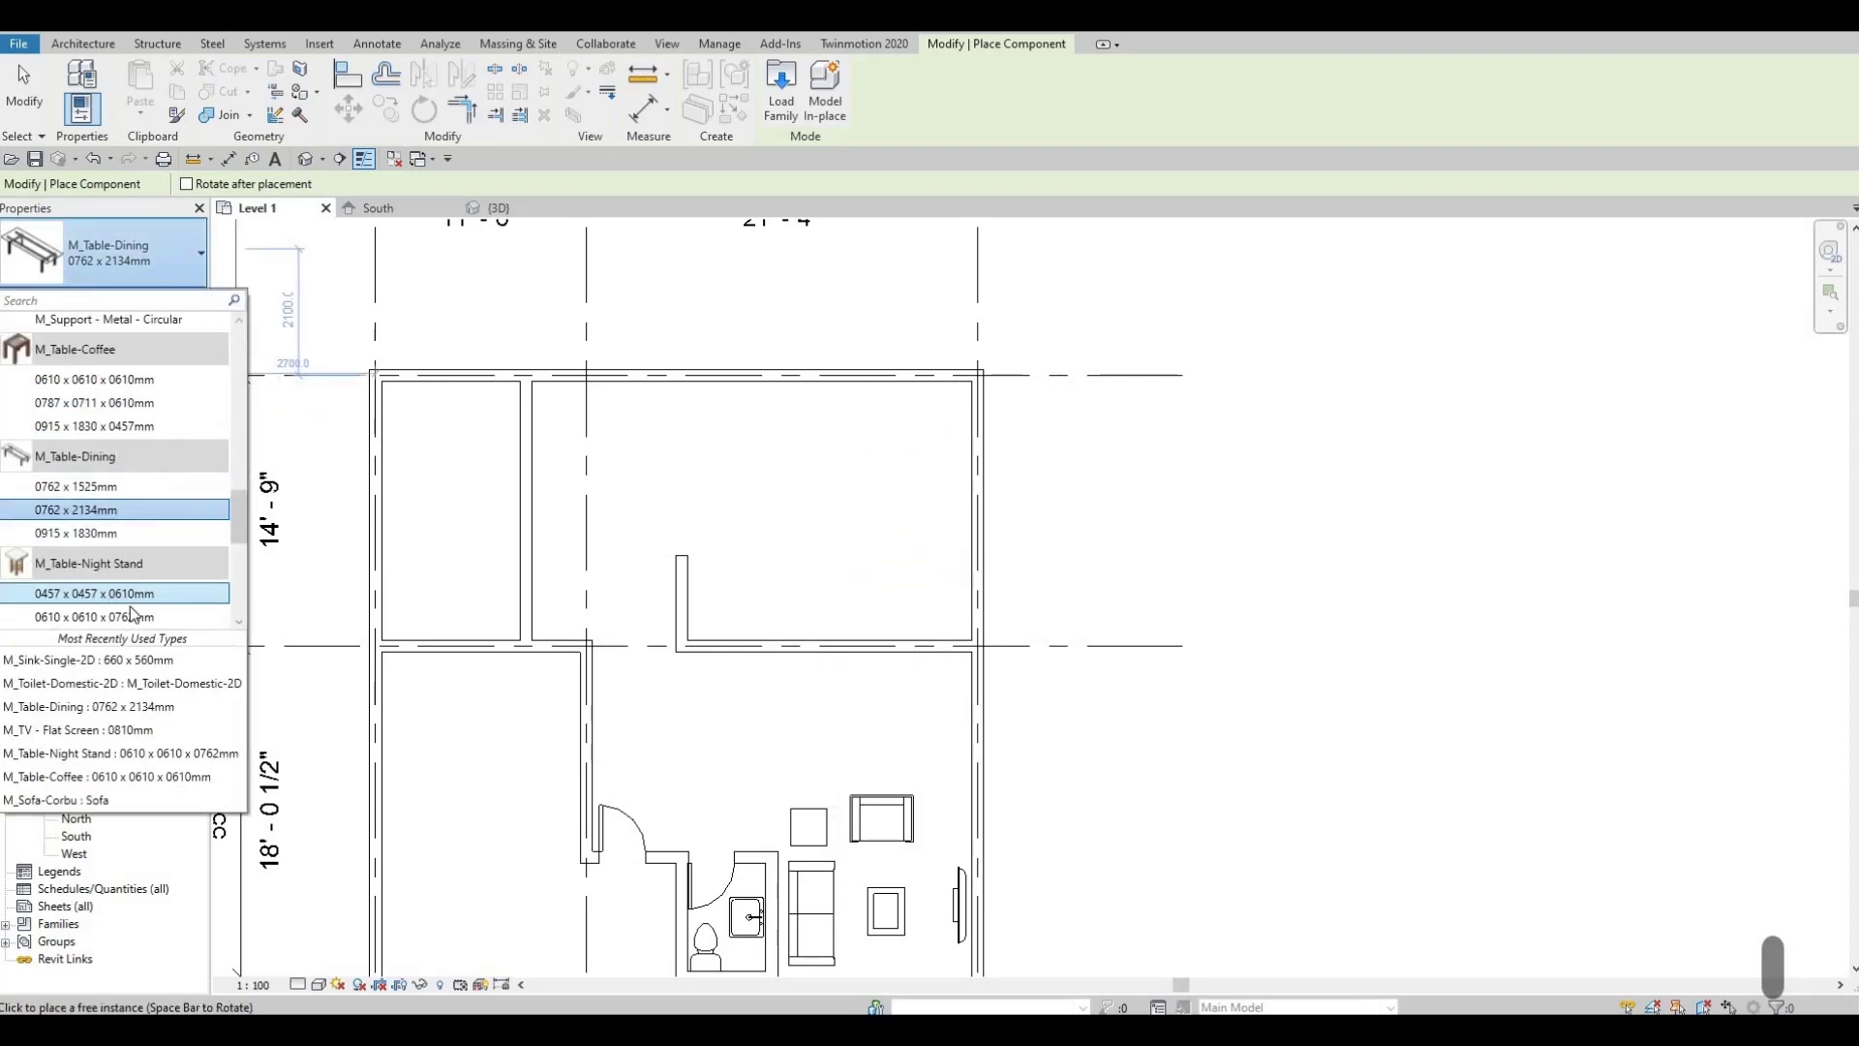
pyautogui.click(100, 486)
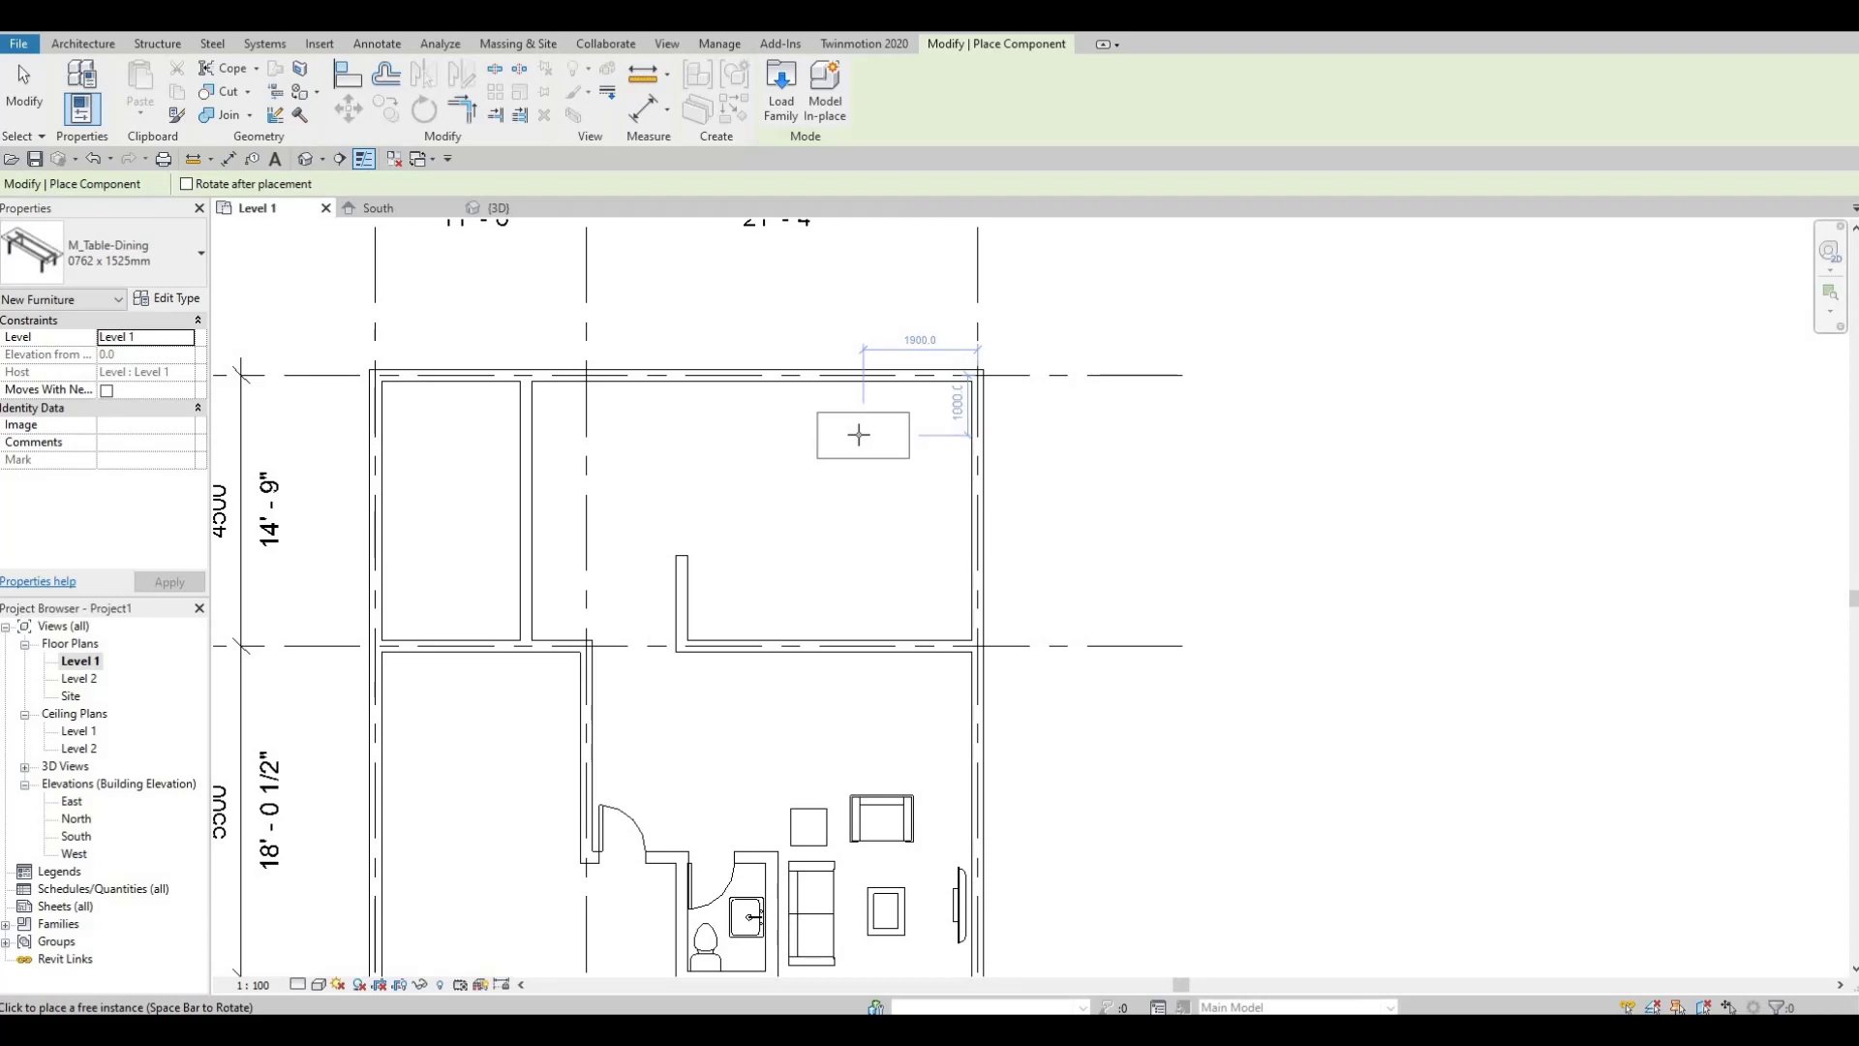
pyautogui.press('space')
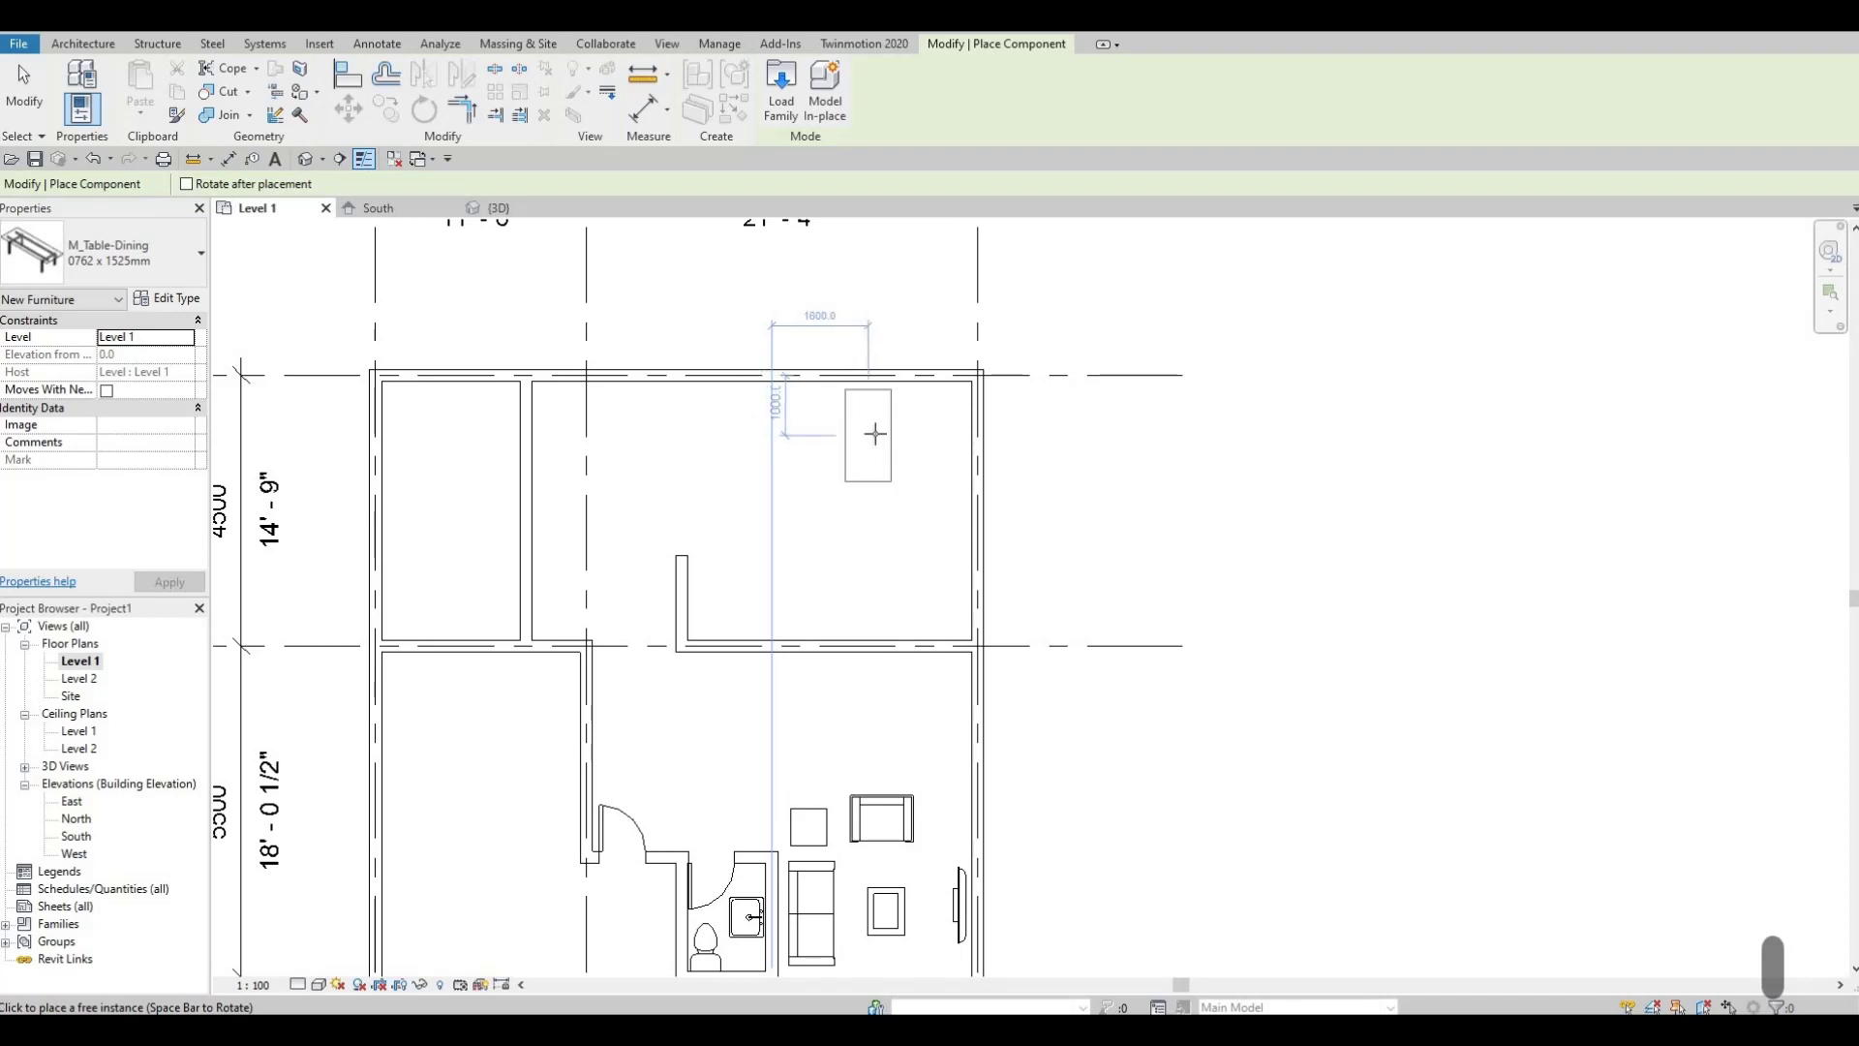
pyautogui.click(873, 436)
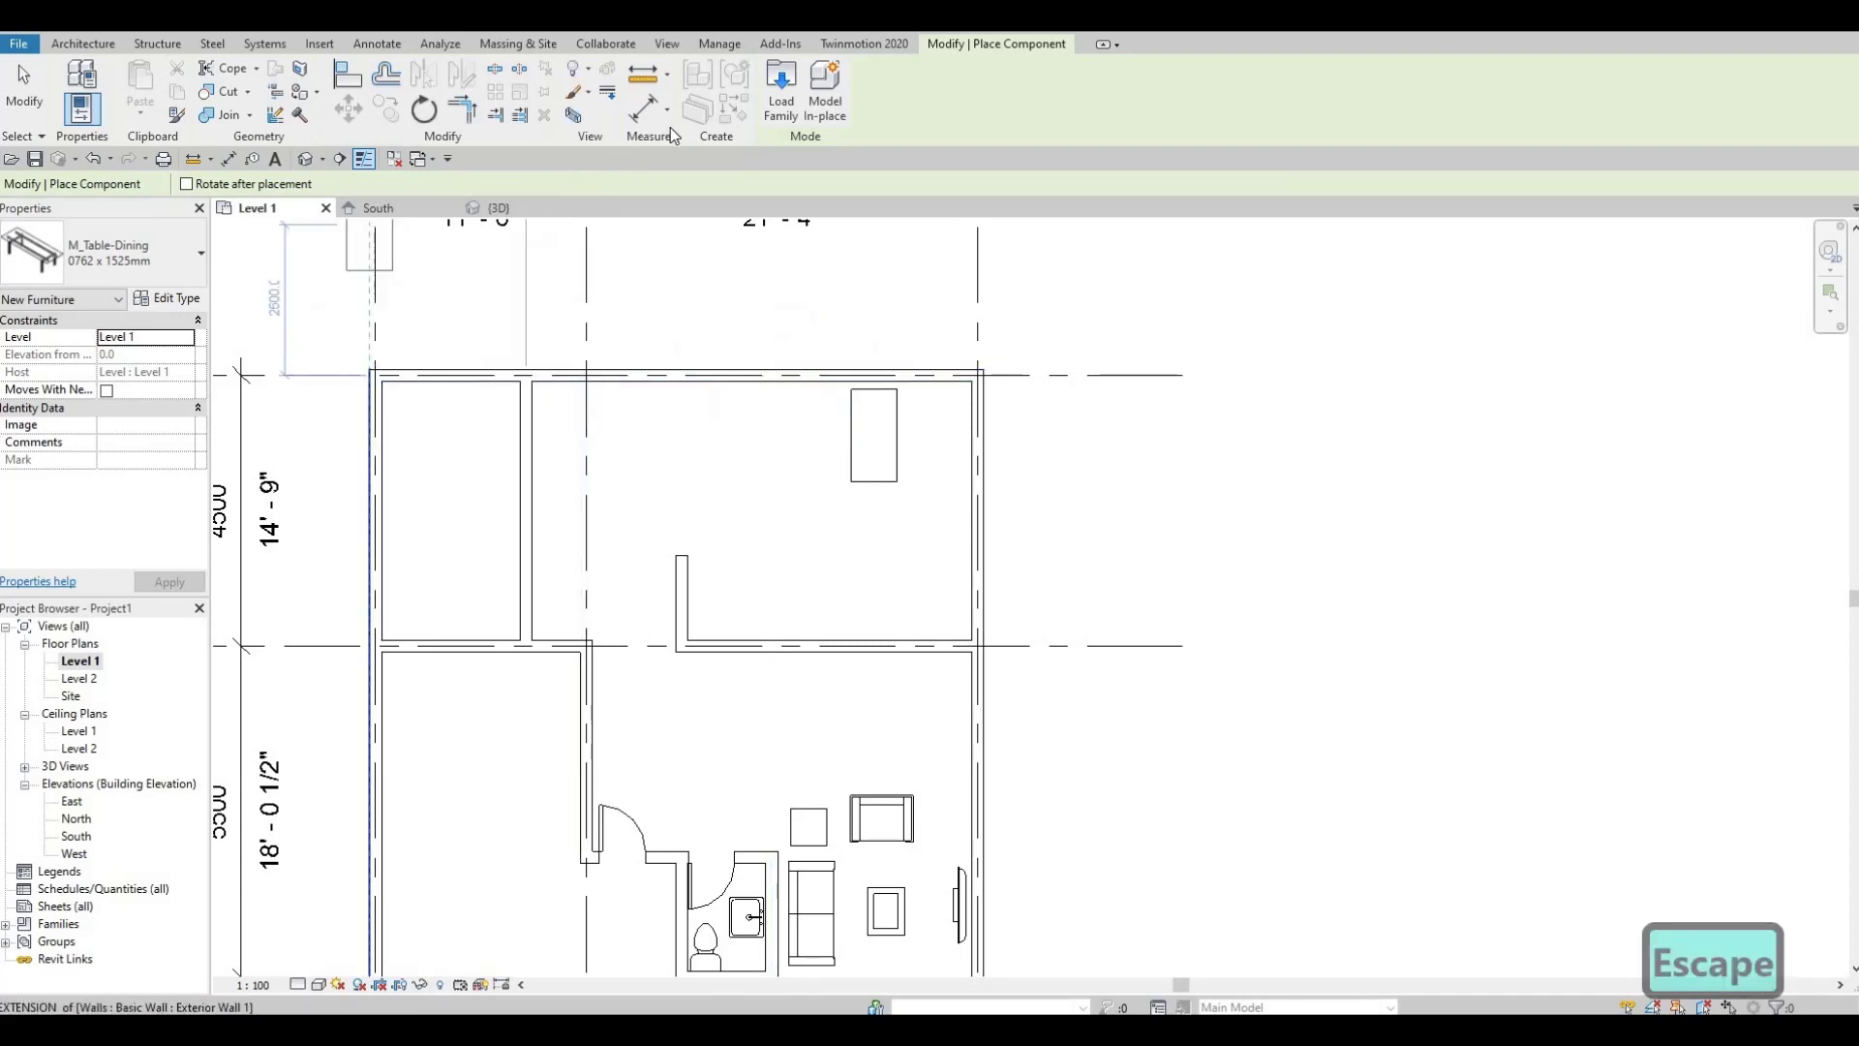
pyautogui.press('Escape')
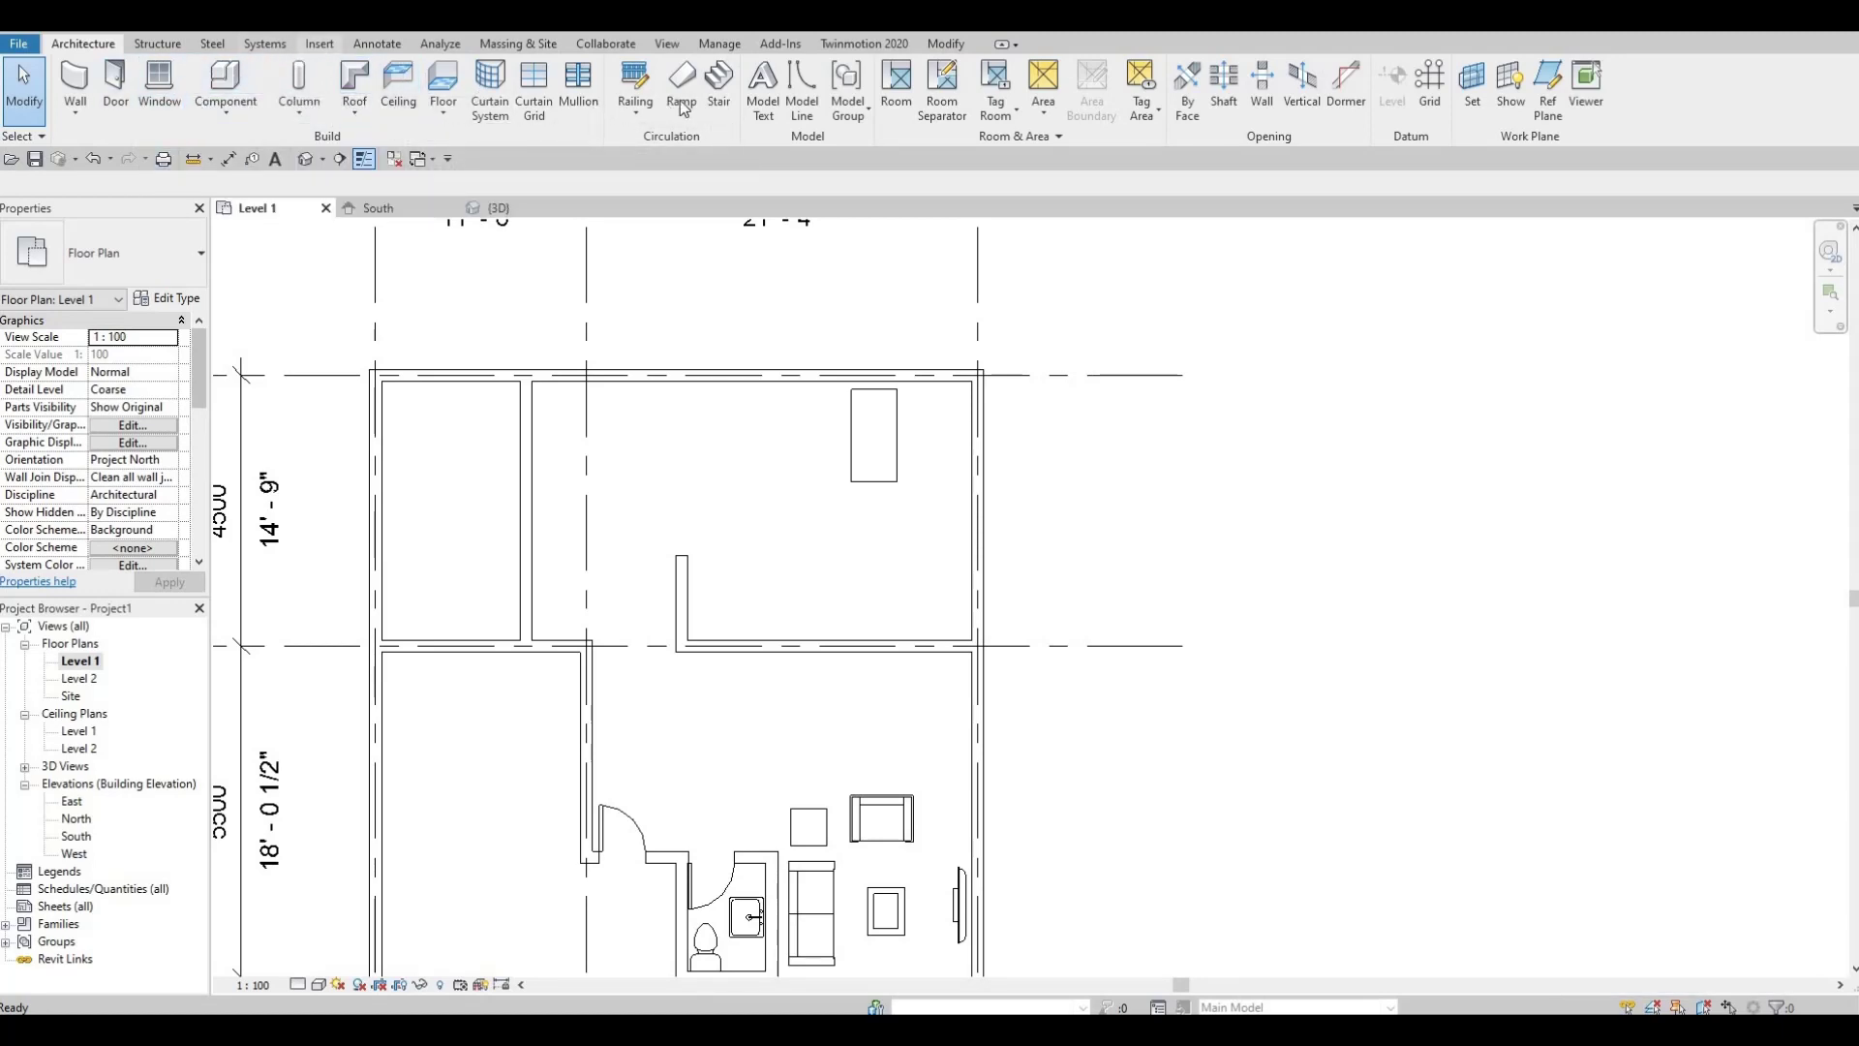
# - Load the M_Chair-Breuer family from the Seating folder of the Furniture library
pyautogui.click(320, 43)
pyautogui.click(796, 92)
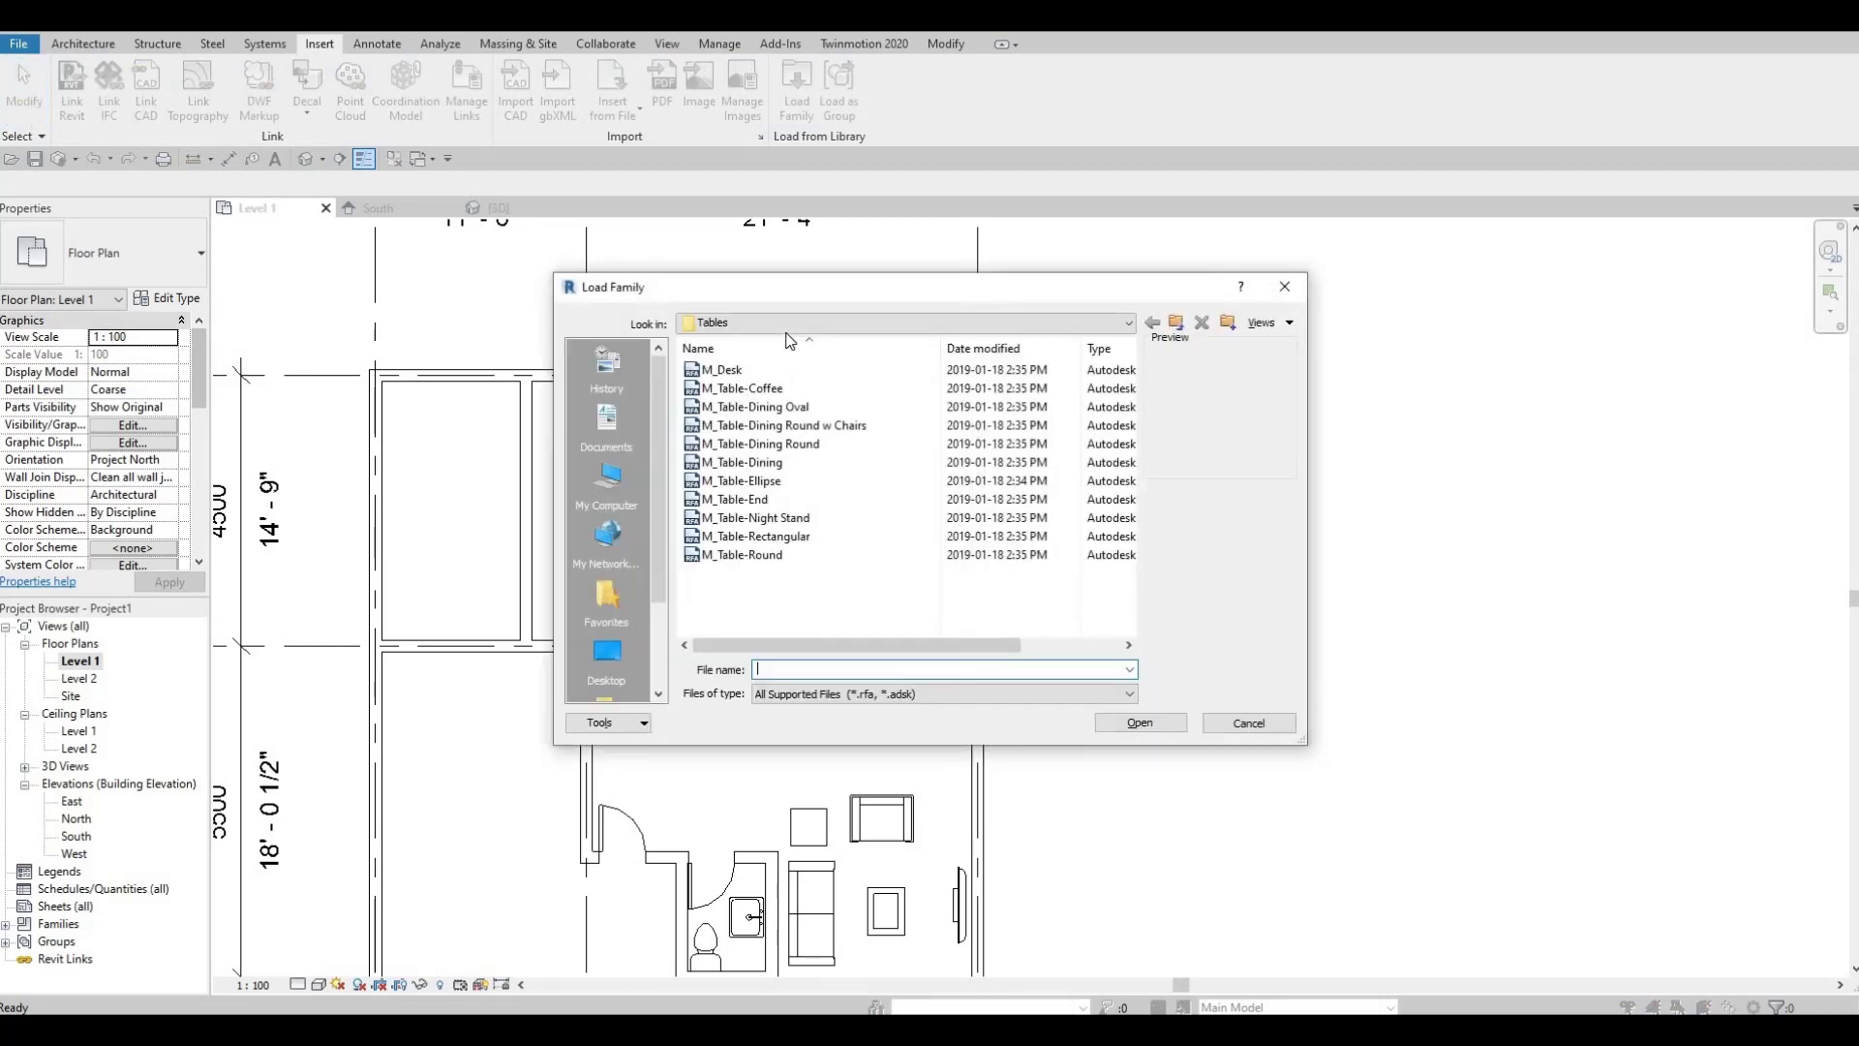
pyautogui.click(794, 322)
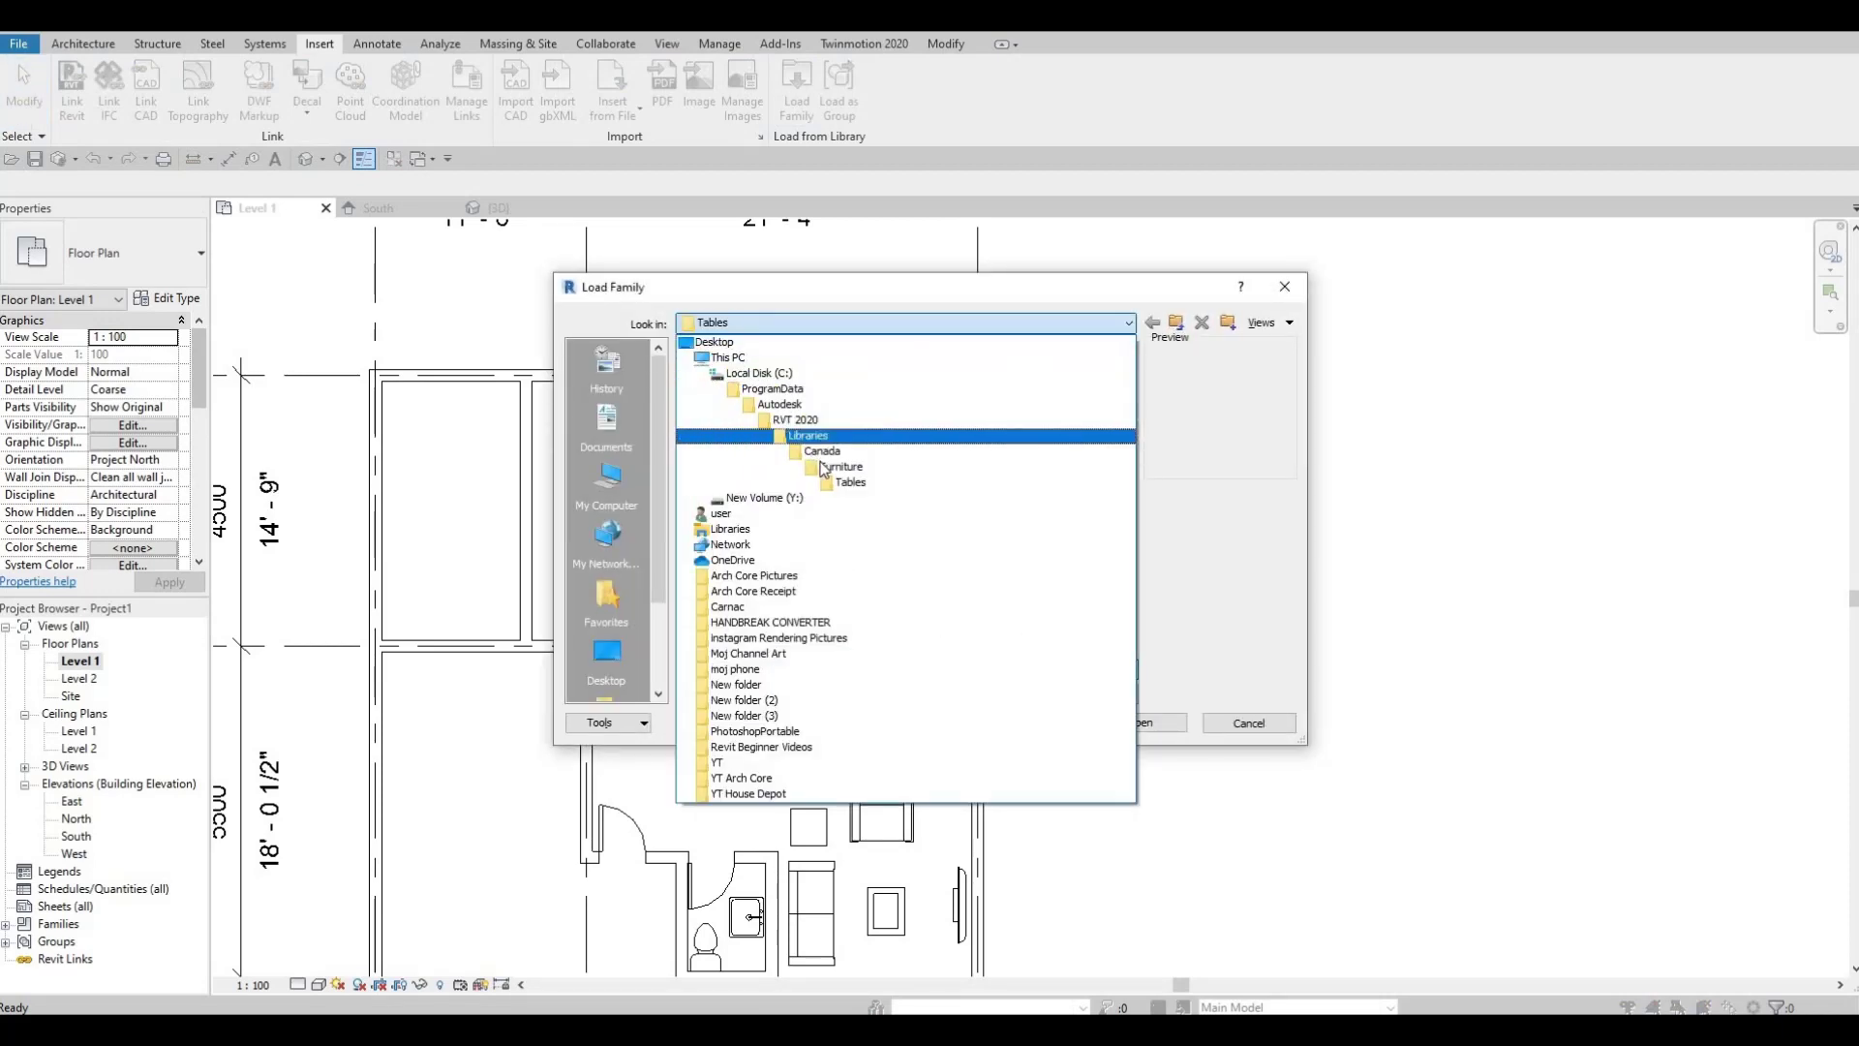
pyautogui.click(822, 468)
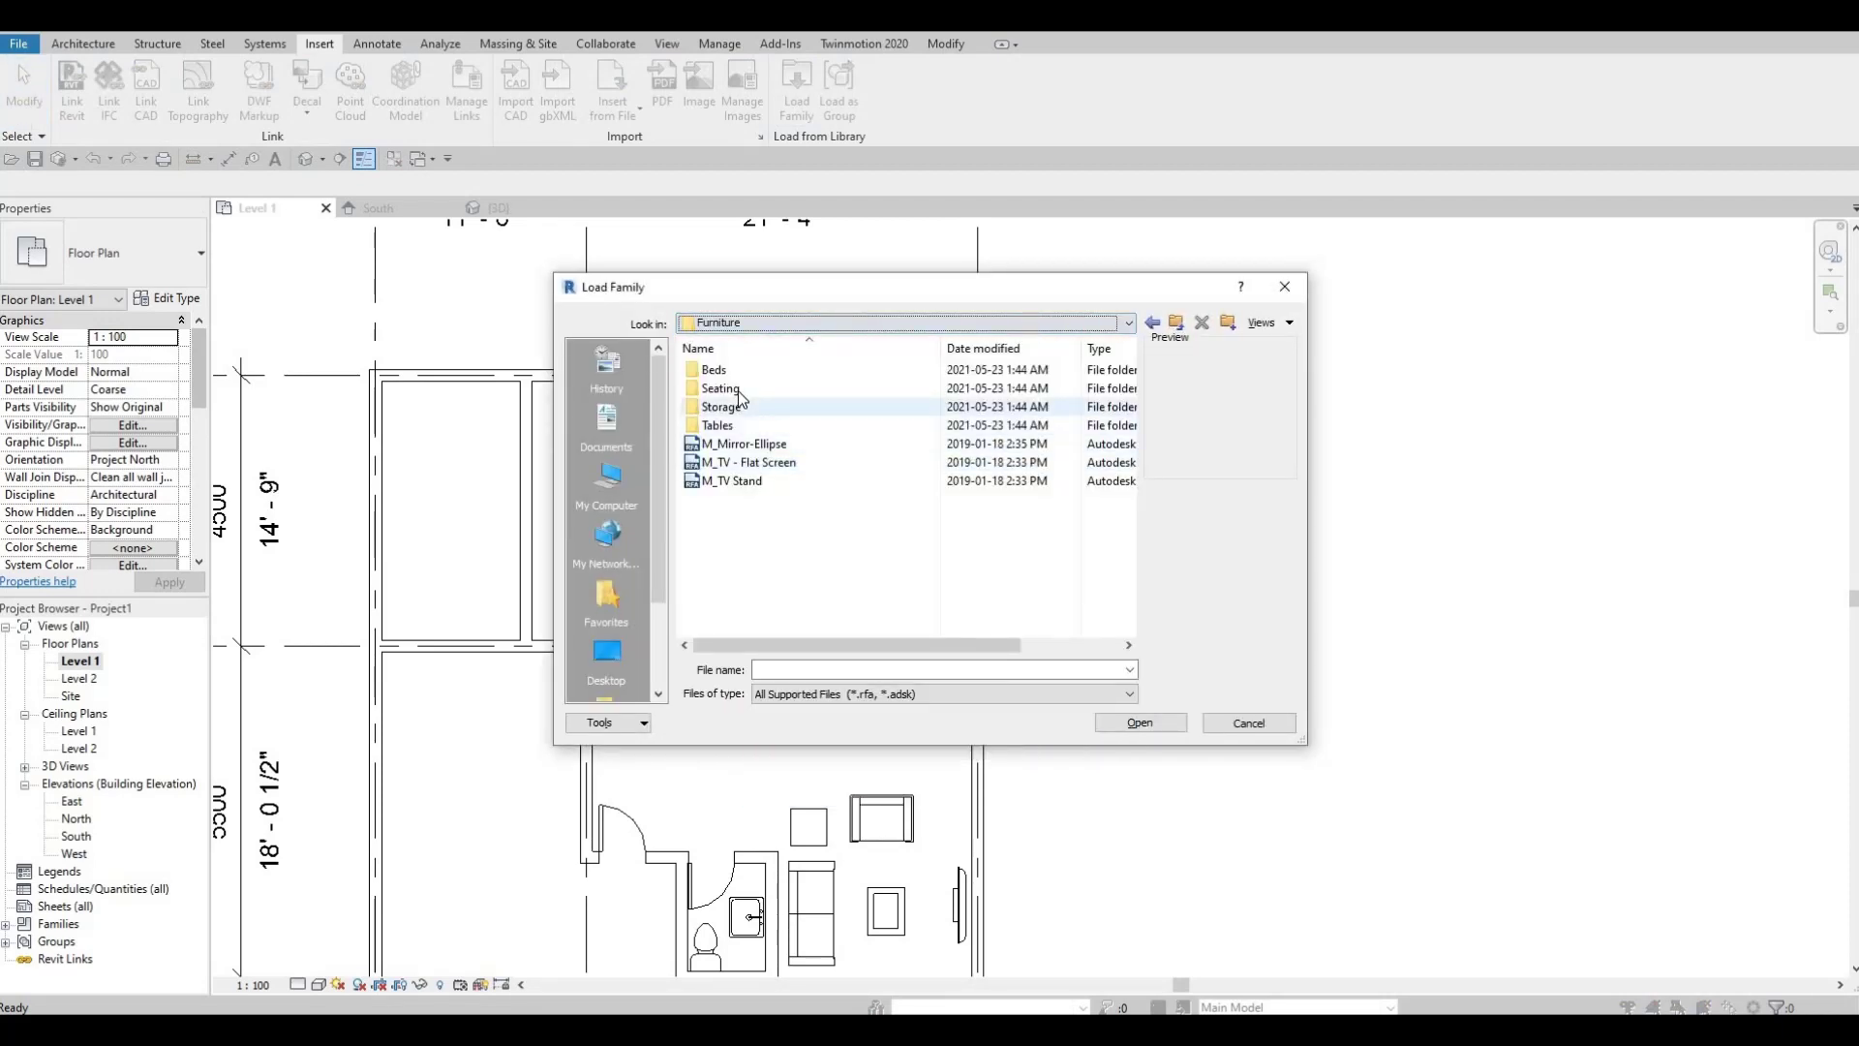
pyautogui.doubleClick(746, 388)
pyautogui.click(741, 388)
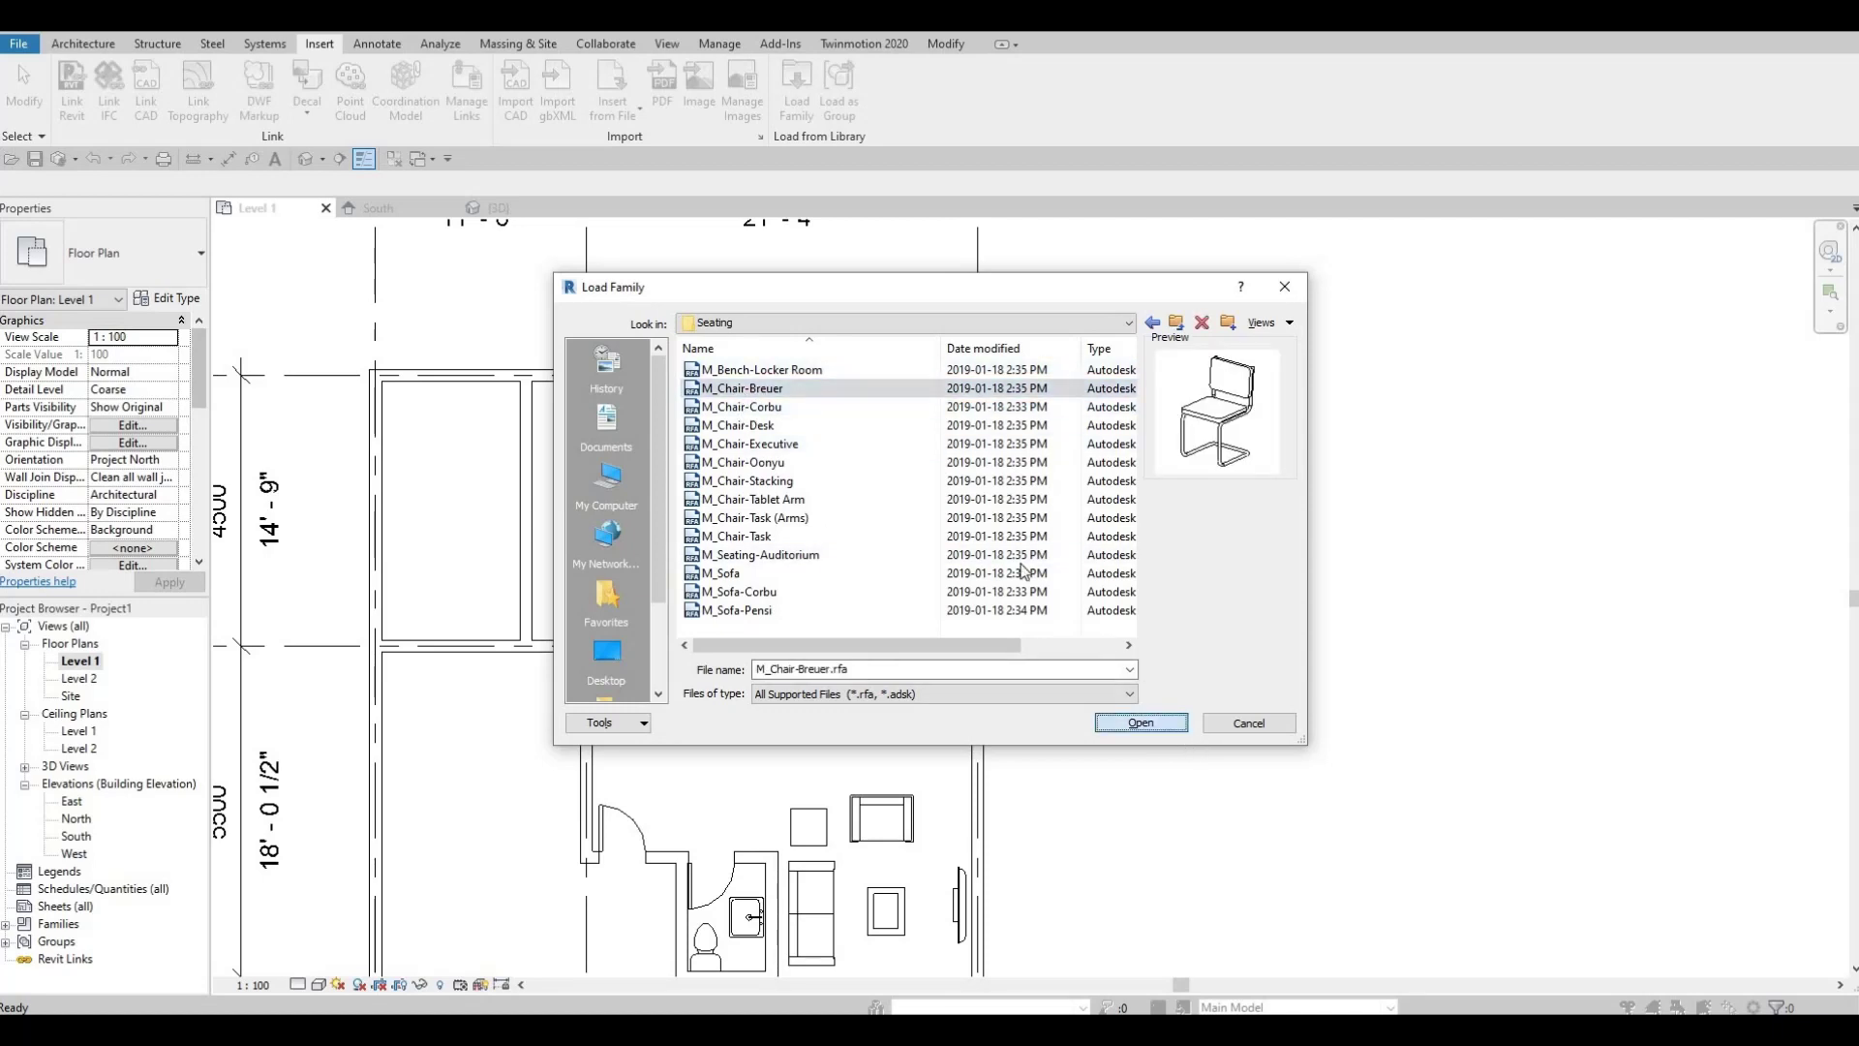
pyautogui.press('Return')
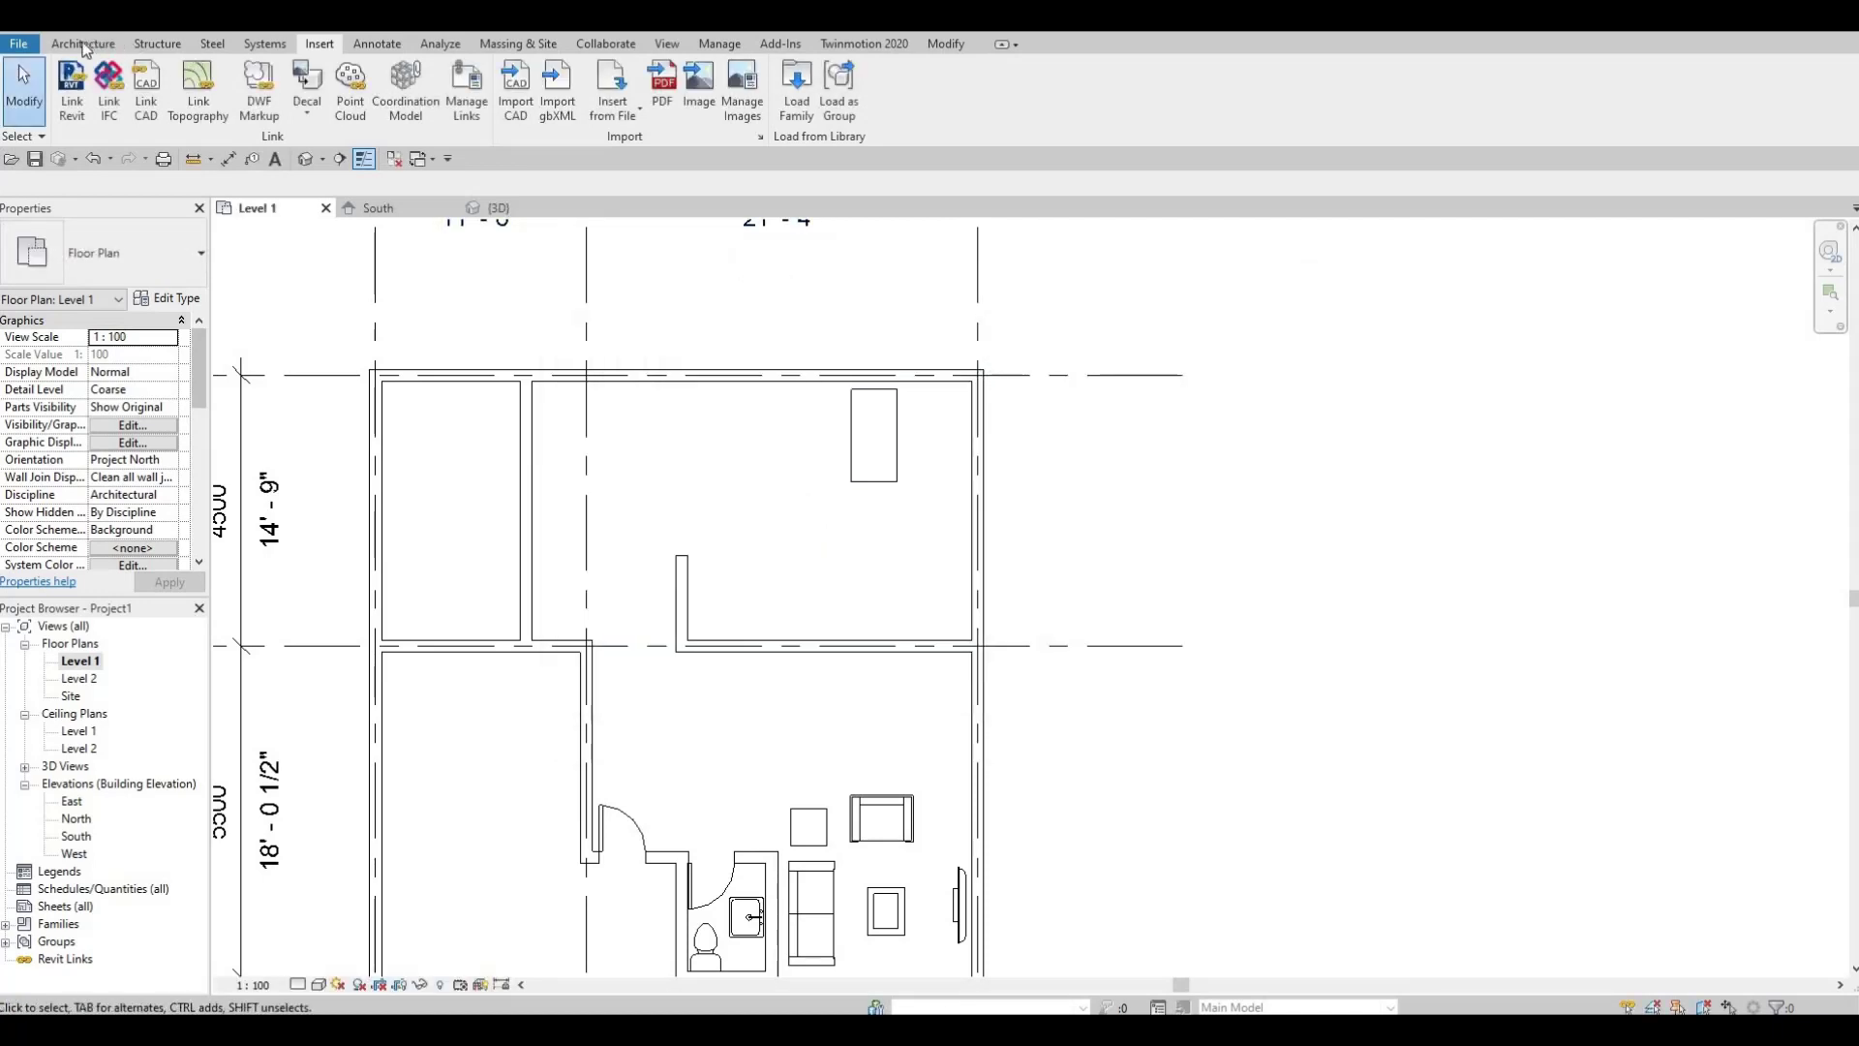
# - Place two M_Chair-Breuer chairs facing each other across the upper part of the dining table, one on each long side
pyautogui.click(83, 44)
pyautogui.click(227, 111)
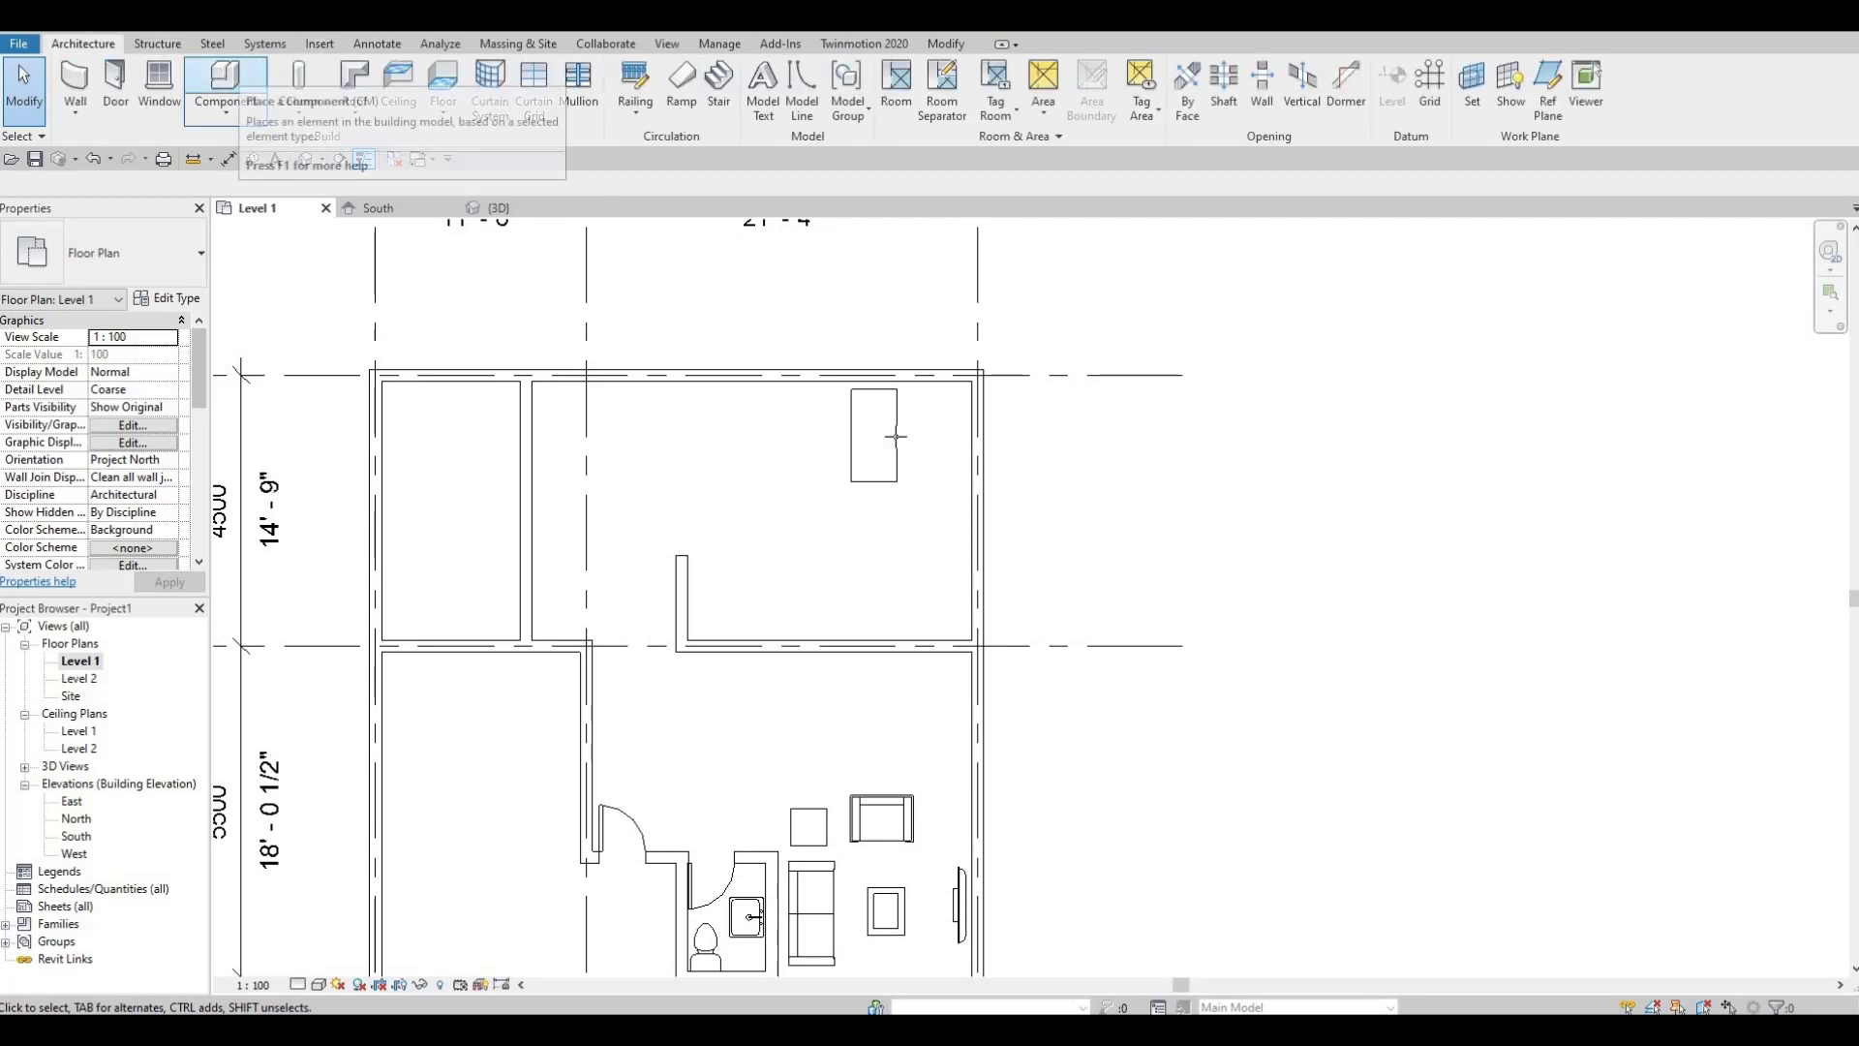
pyautogui.click(416, 121)
pyautogui.scroll(4, 794, 388)
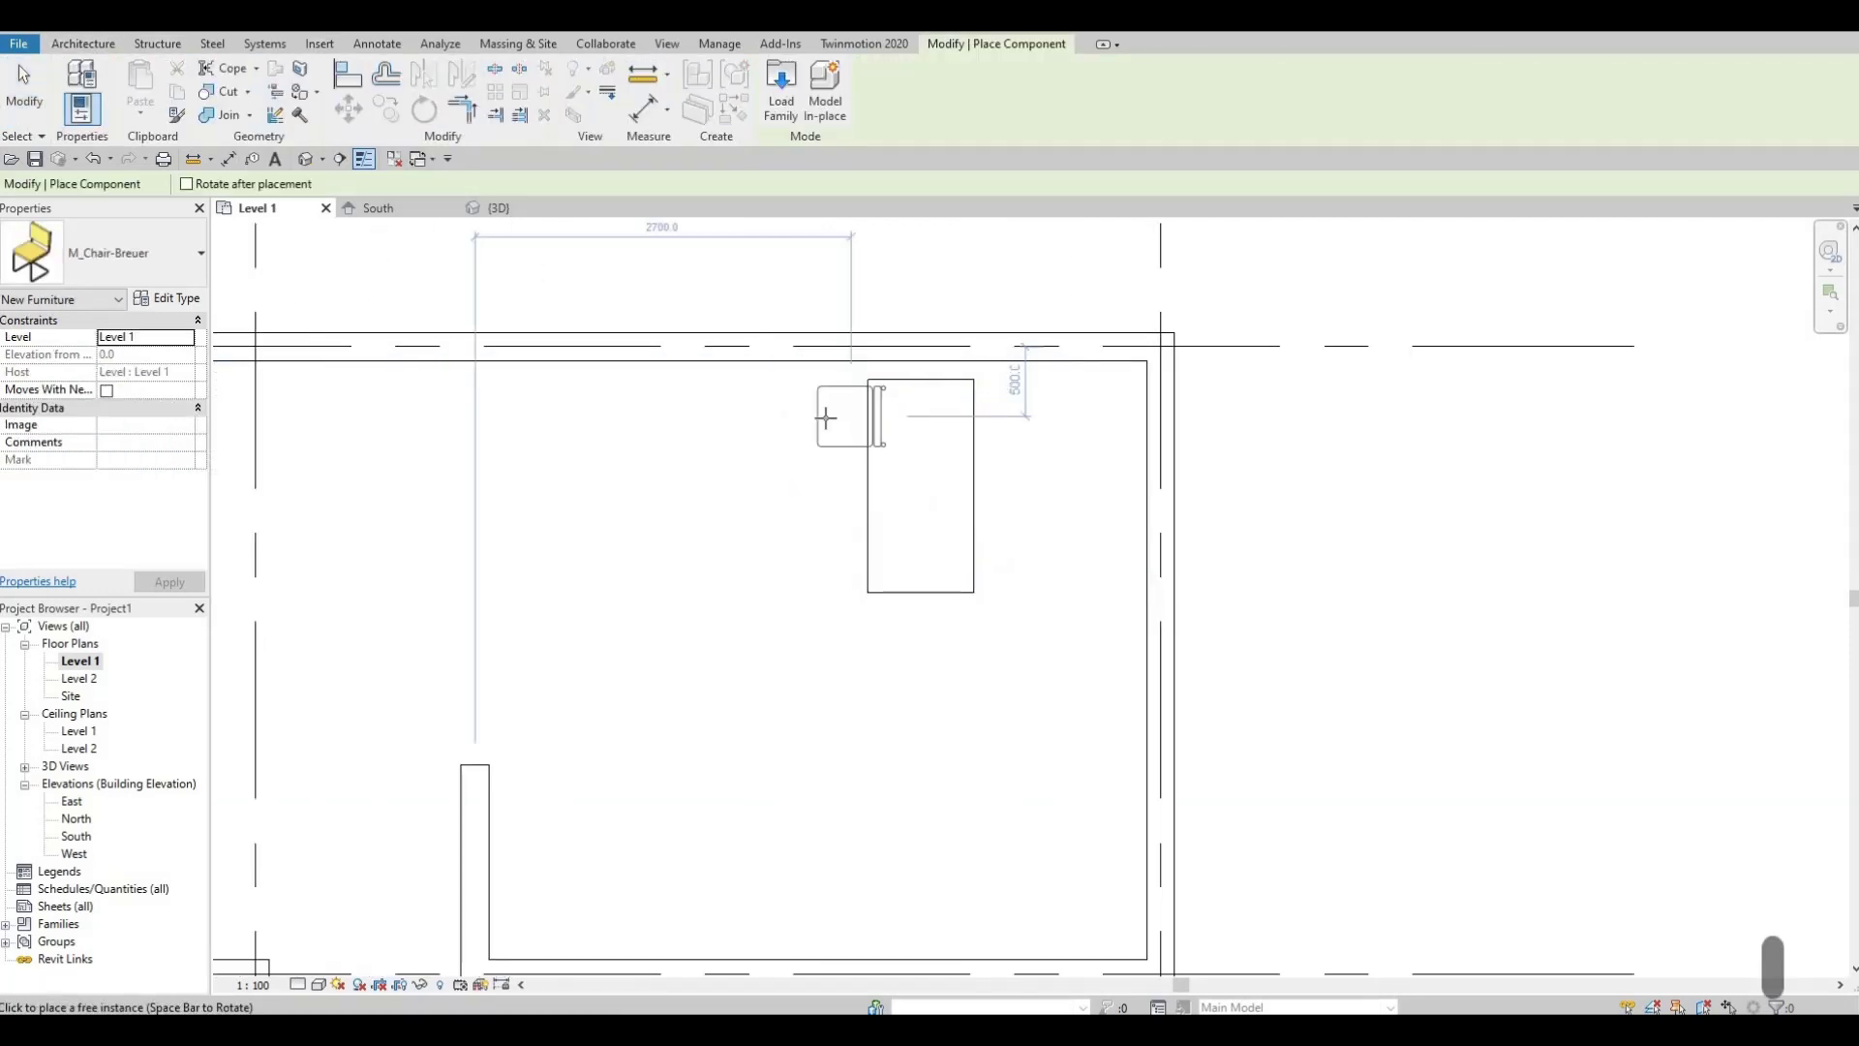
pyautogui.press('space')
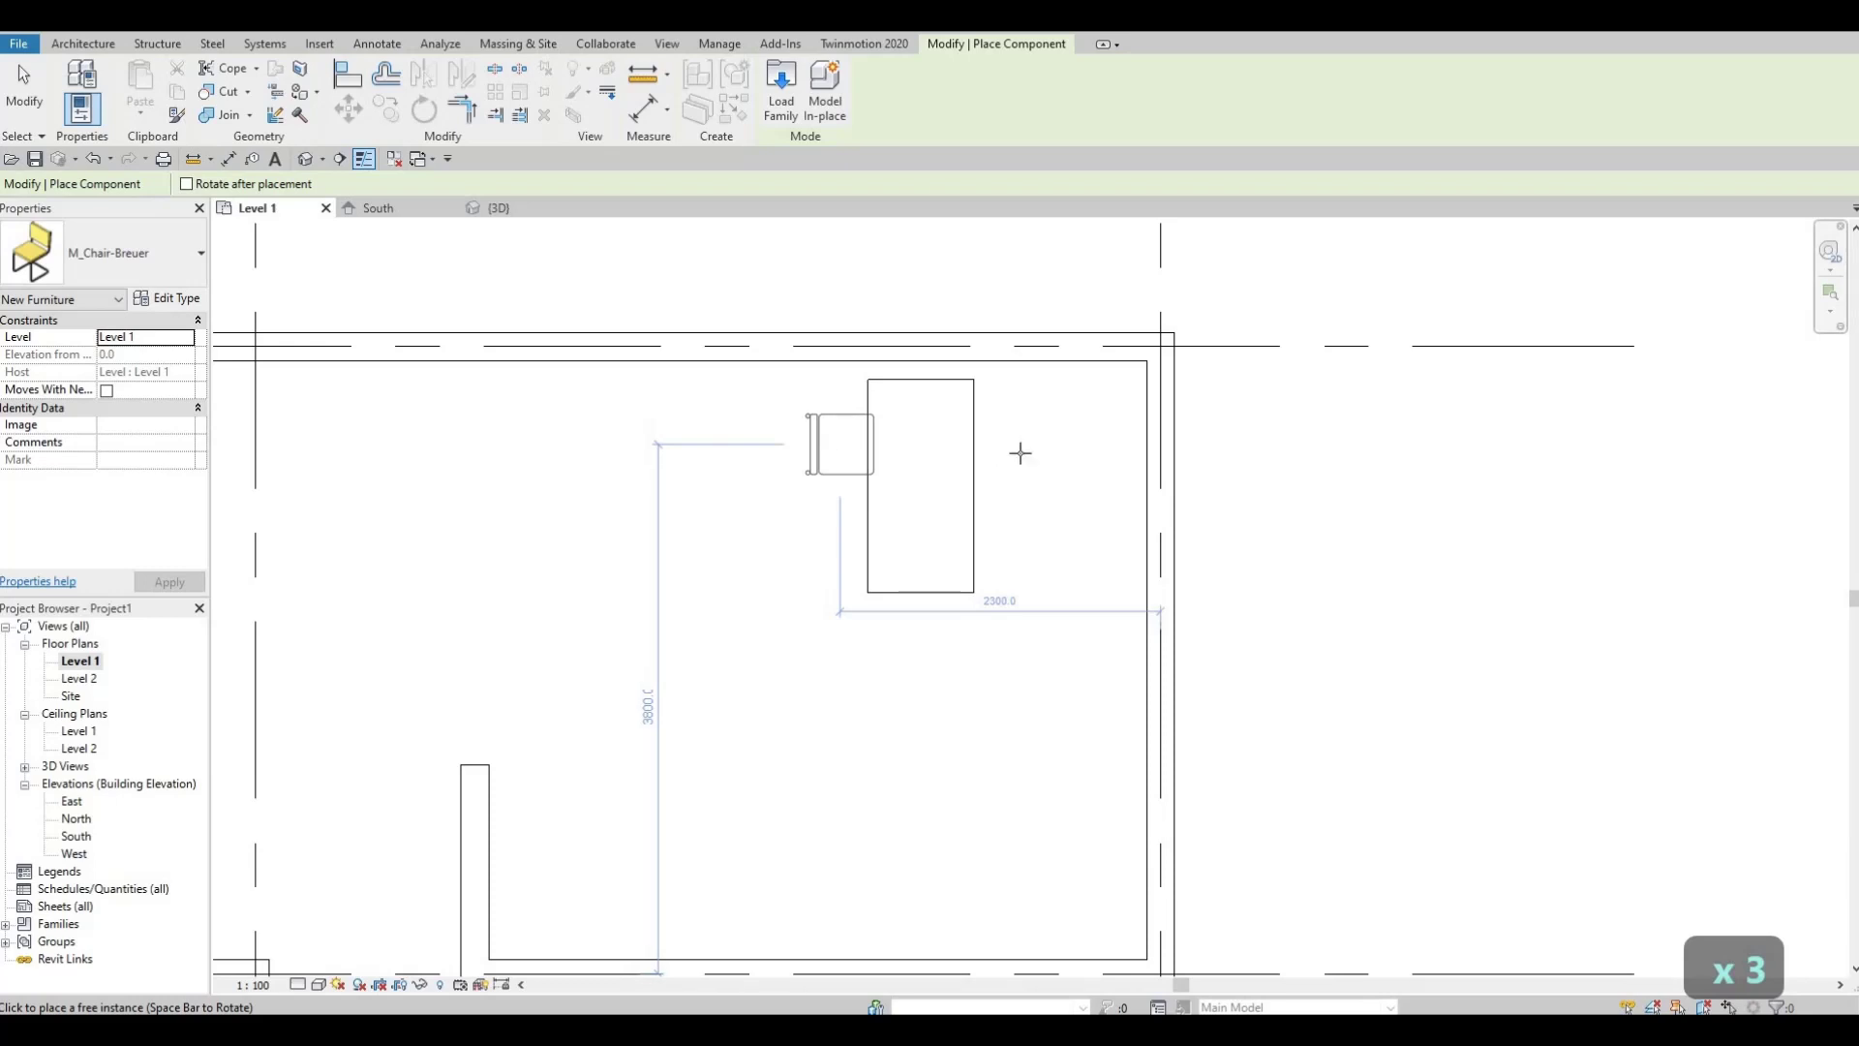
pyautogui.click(839, 443)
pyautogui.press('space')
pyautogui.press('space')
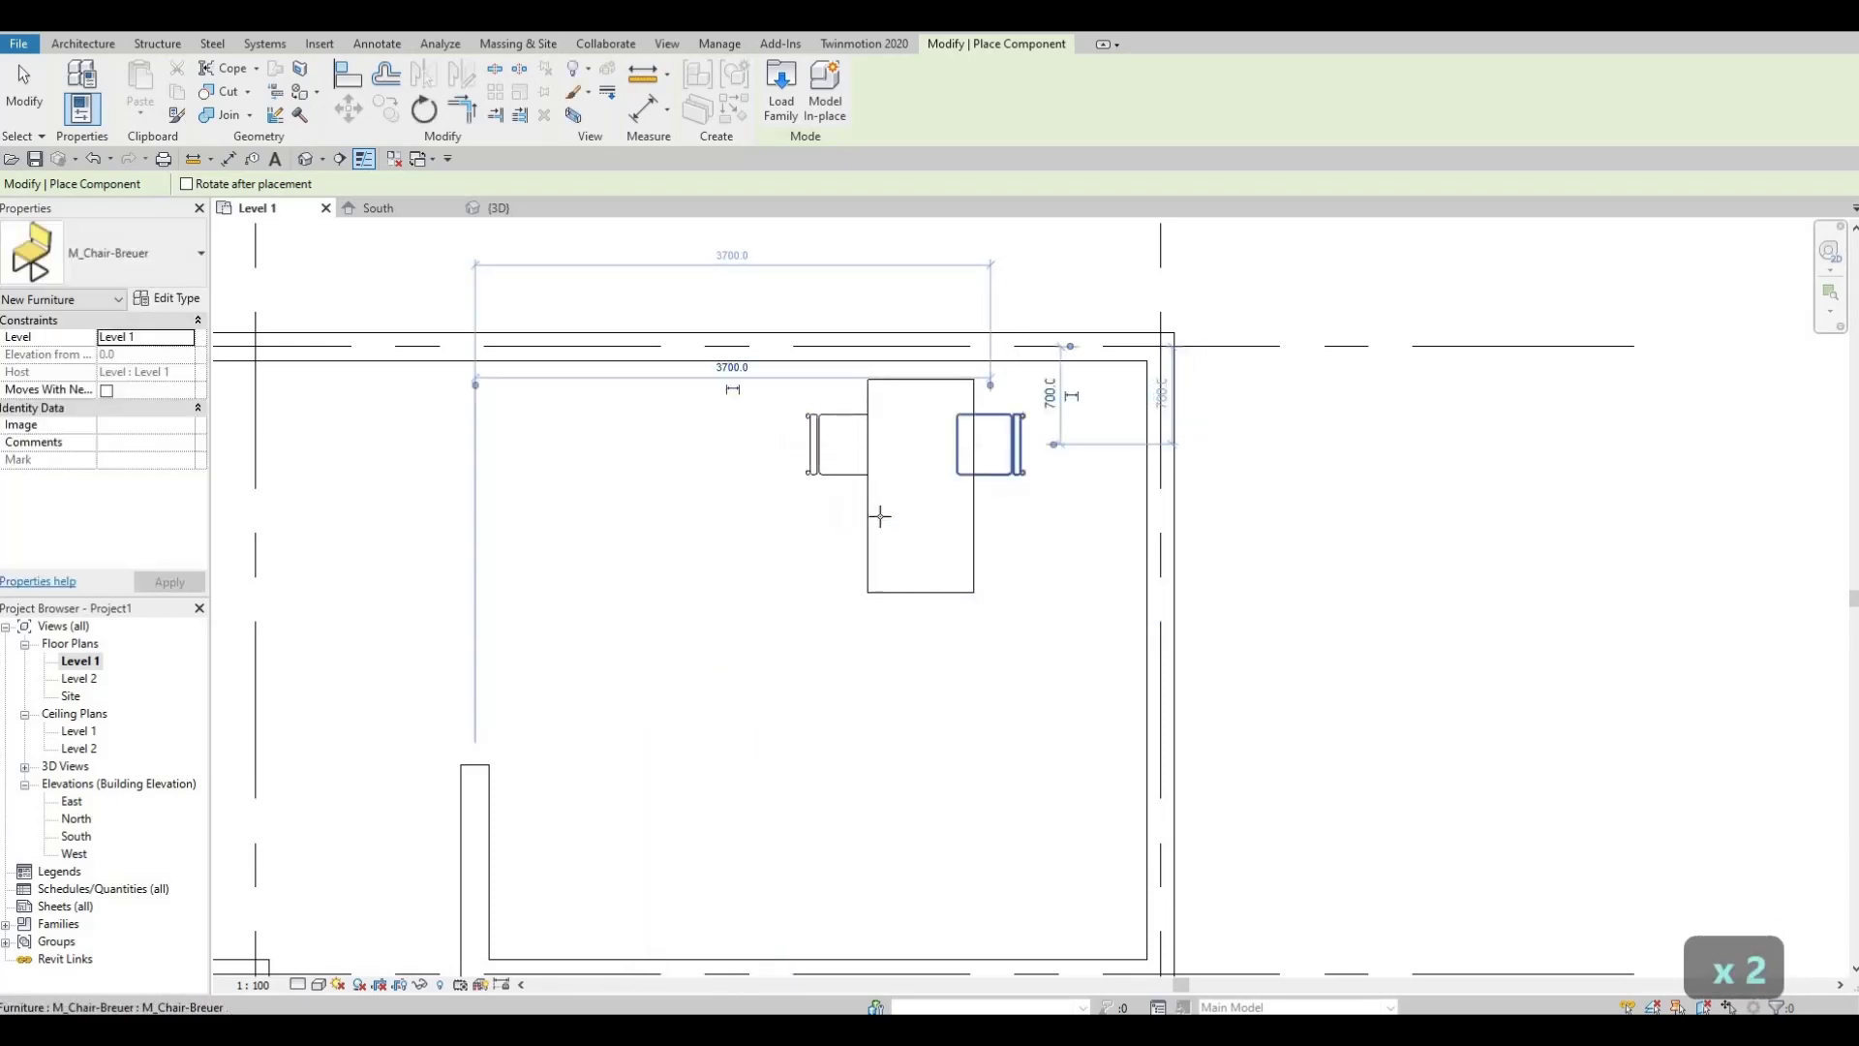
pyautogui.click(932, 477)
# - Place two more M_Chair-Breuer chairs facing each other across the lower part of the dining table, aligned with the upper pair
pyautogui.press('space')
pyautogui.press('space')
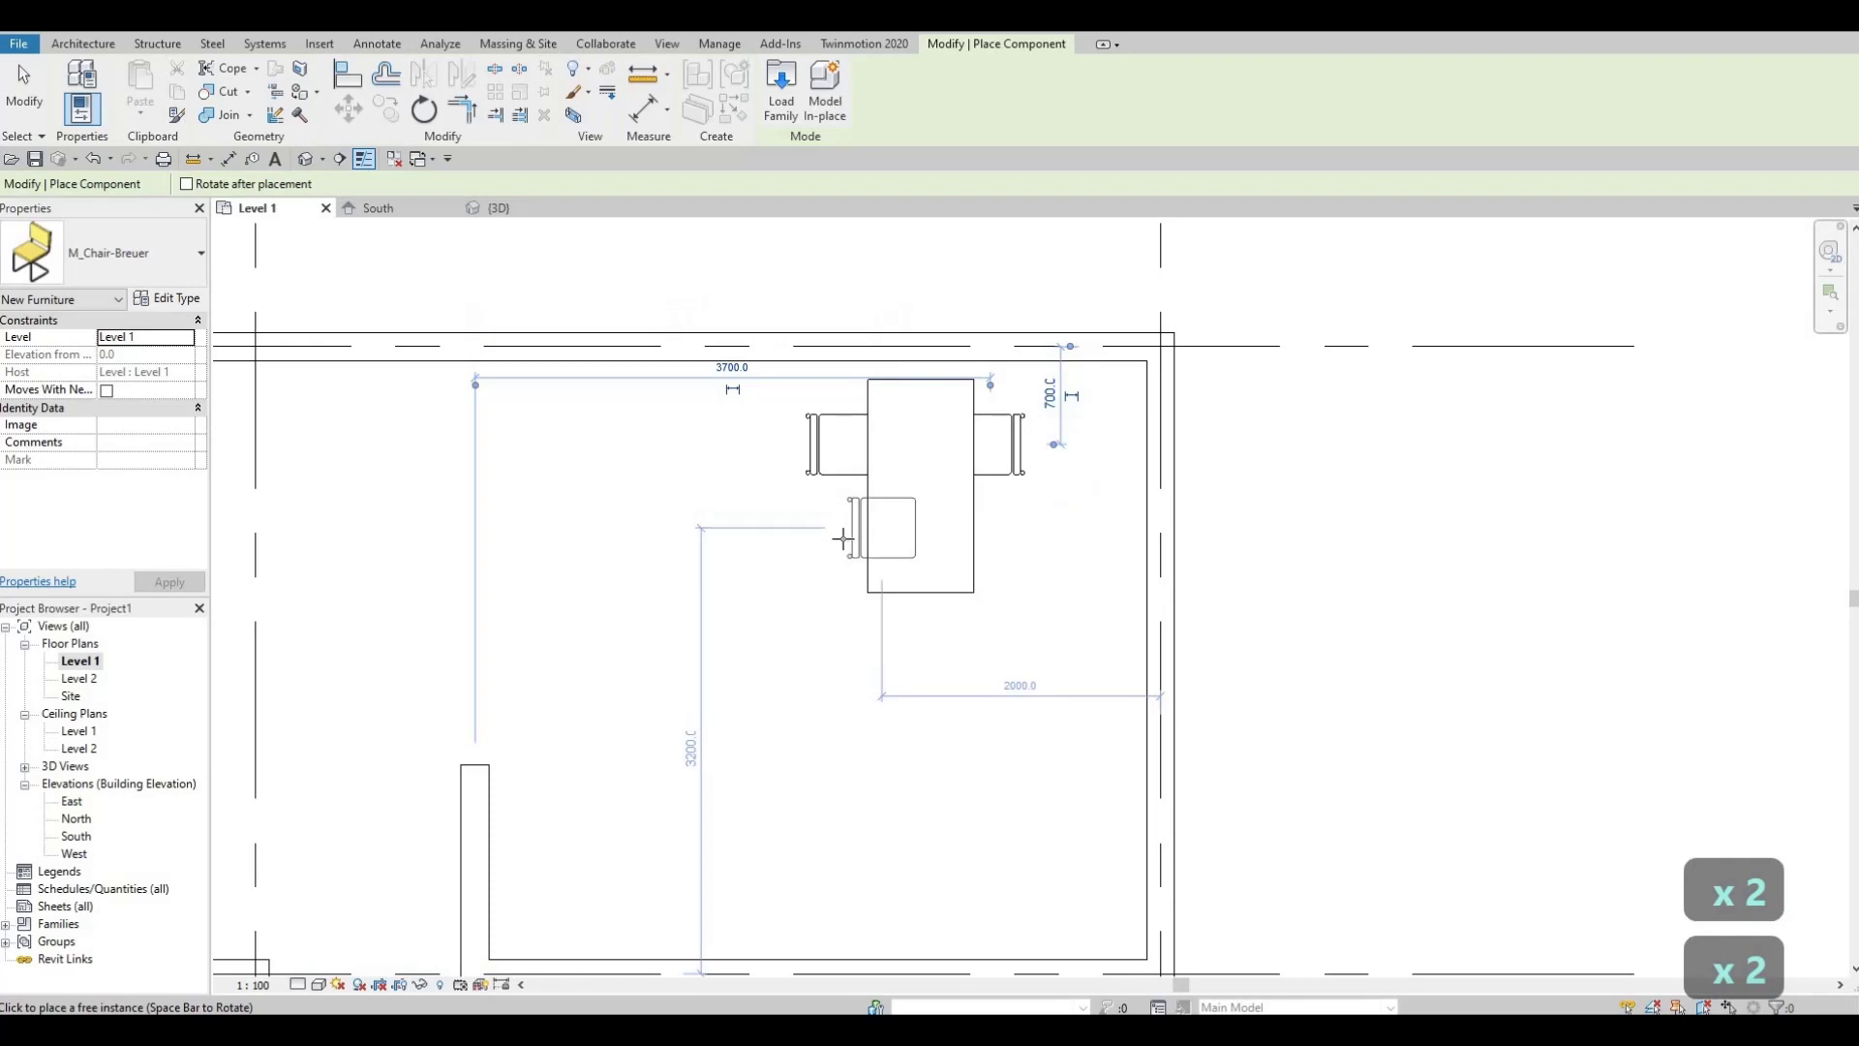
pyautogui.click(992, 531)
pyautogui.press('space')
pyautogui.press('space')
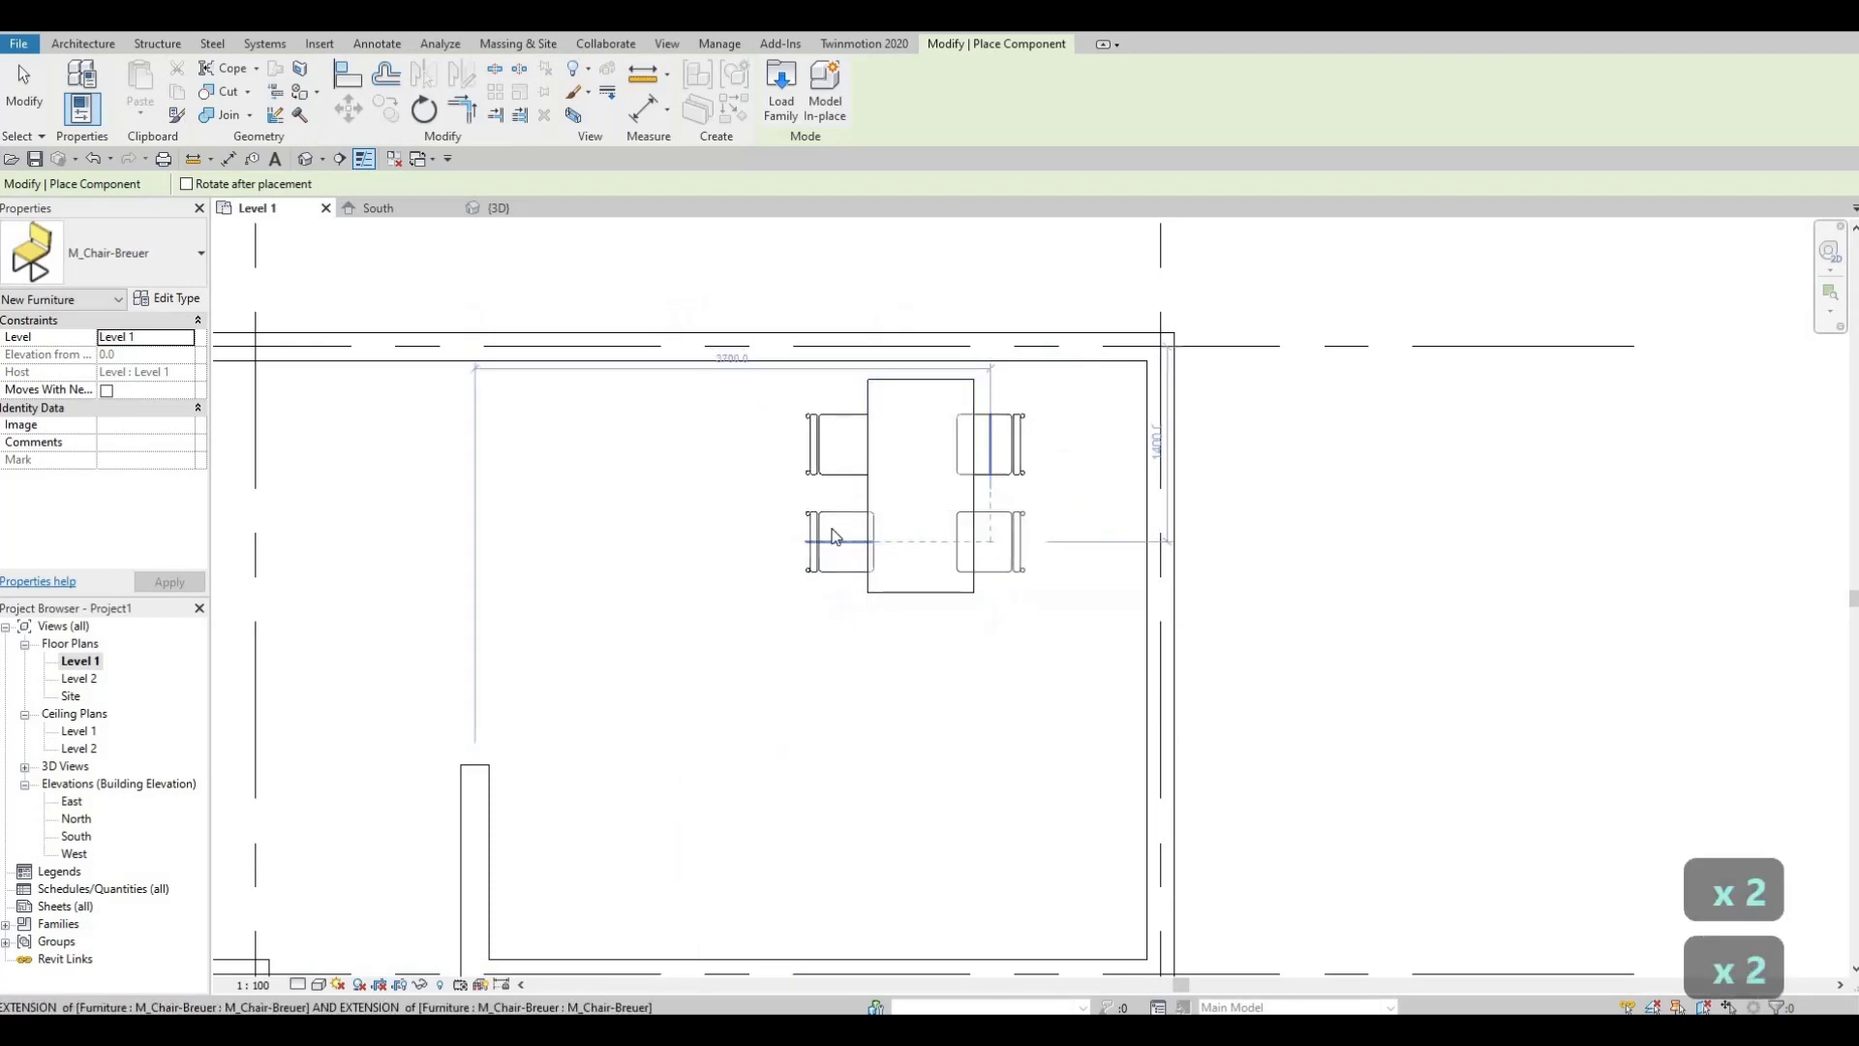
pyautogui.click(837, 537)
pyautogui.press('Escape')
pyautogui.press('Escape')
# - Nudge the dining table and its four chairs upward together until the table meets the room's upper wall
pyautogui.scroll(-2, 958, 493)
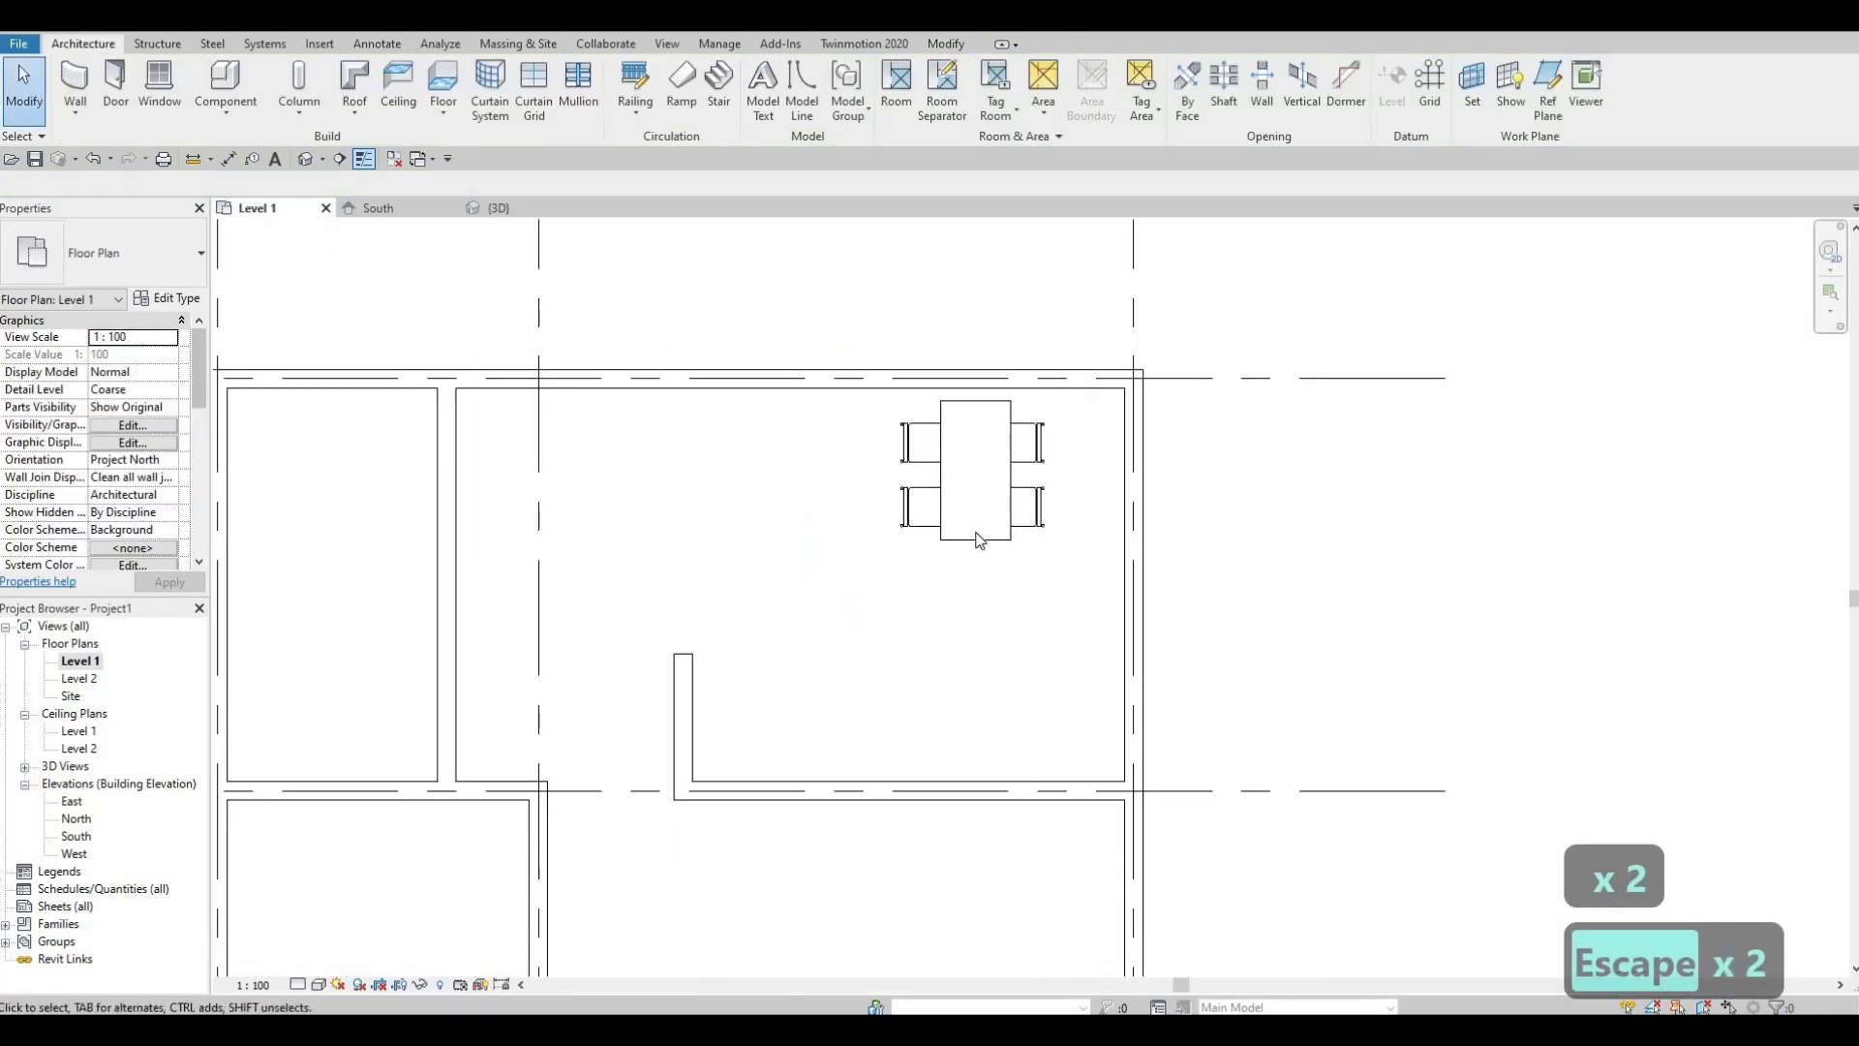
pyautogui.scroll(-3, 925, 513)
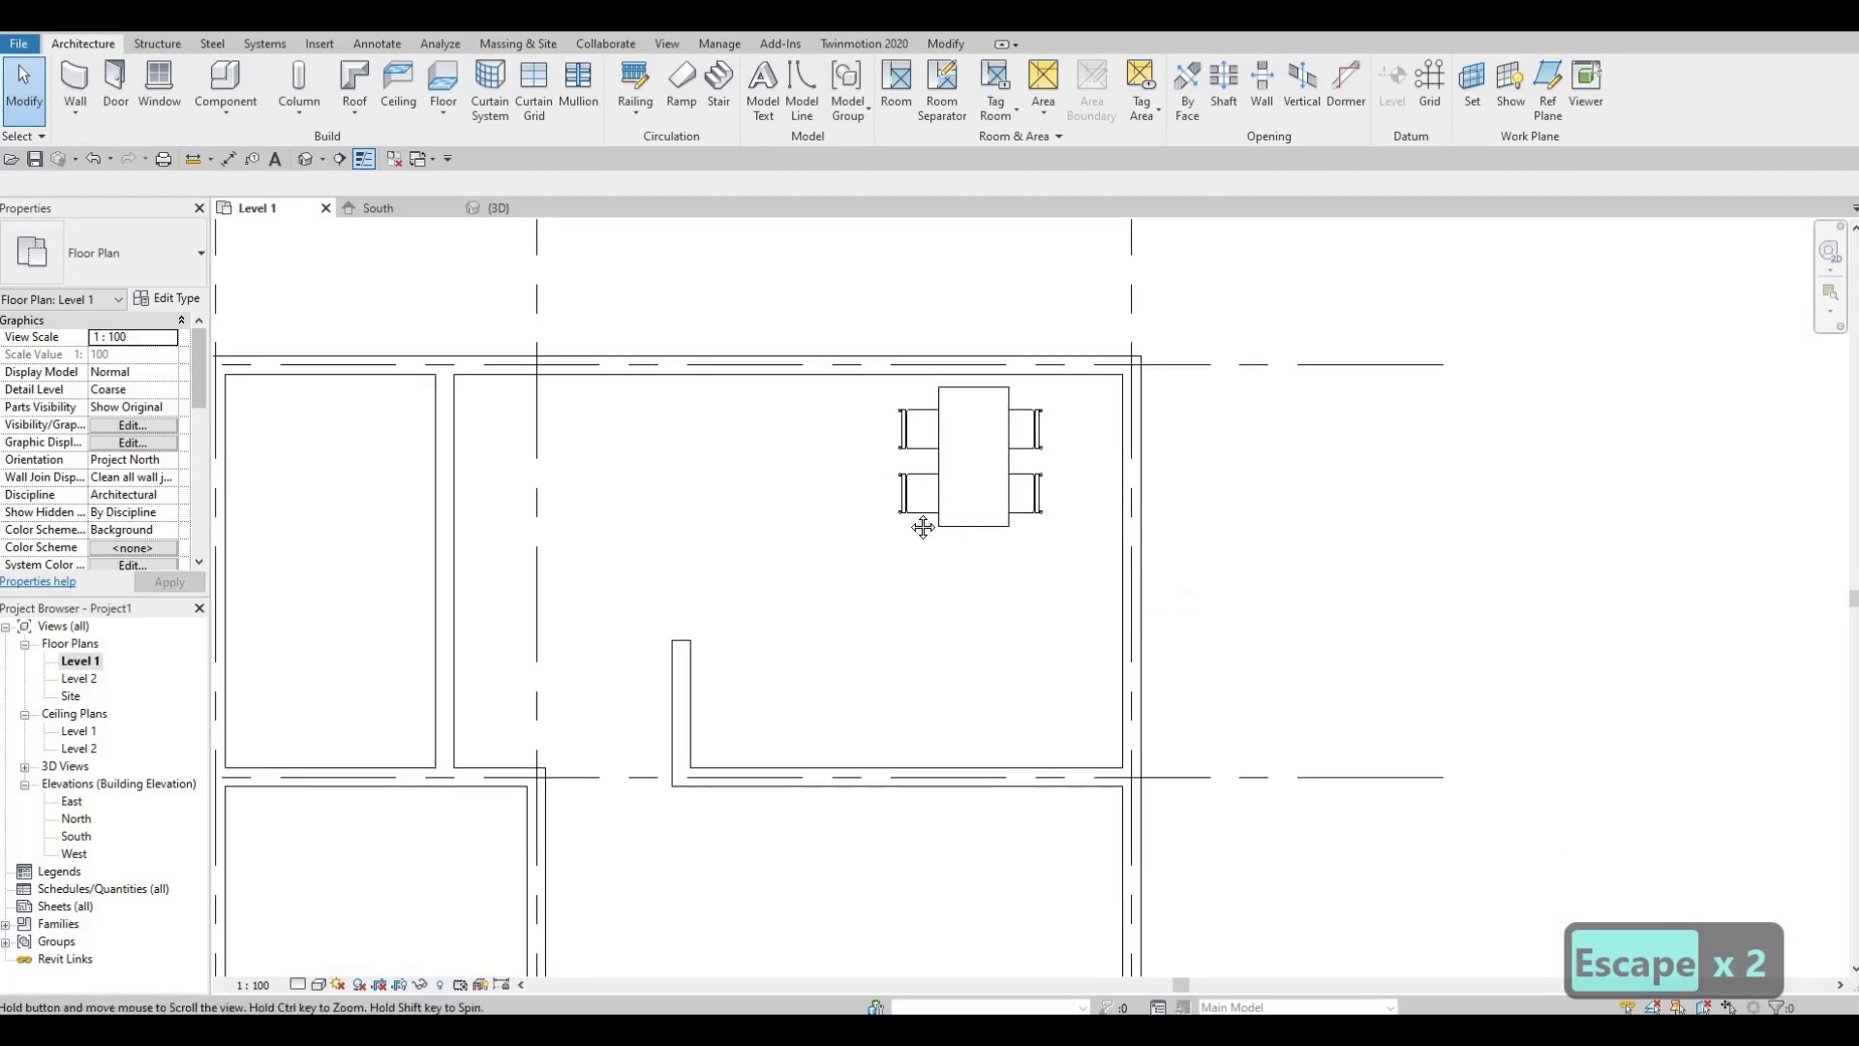
pyautogui.moveTo(1002, 522); pyautogui.dragTo(1001, 577, button='middle')
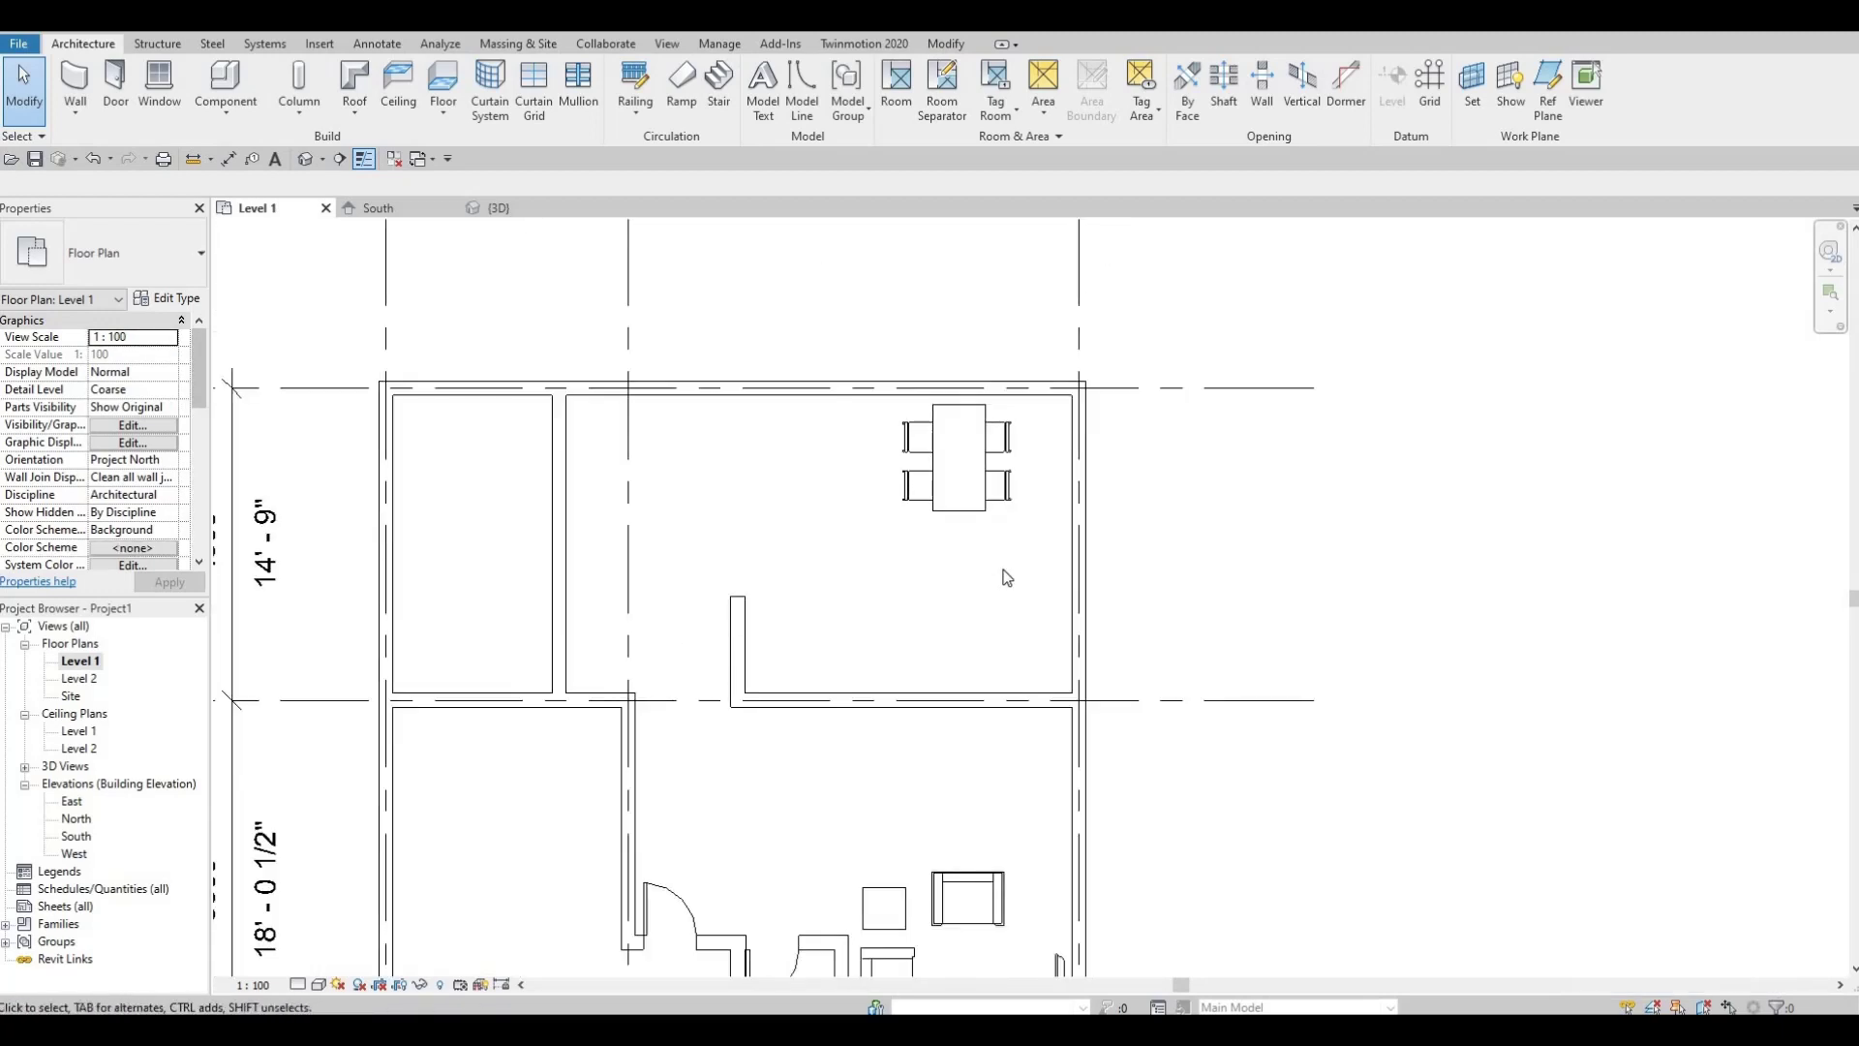
pyautogui.scroll(2, 1007, 556)
pyautogui.moveTo(844, 366); pyautogui.dragTo(1034, 547)
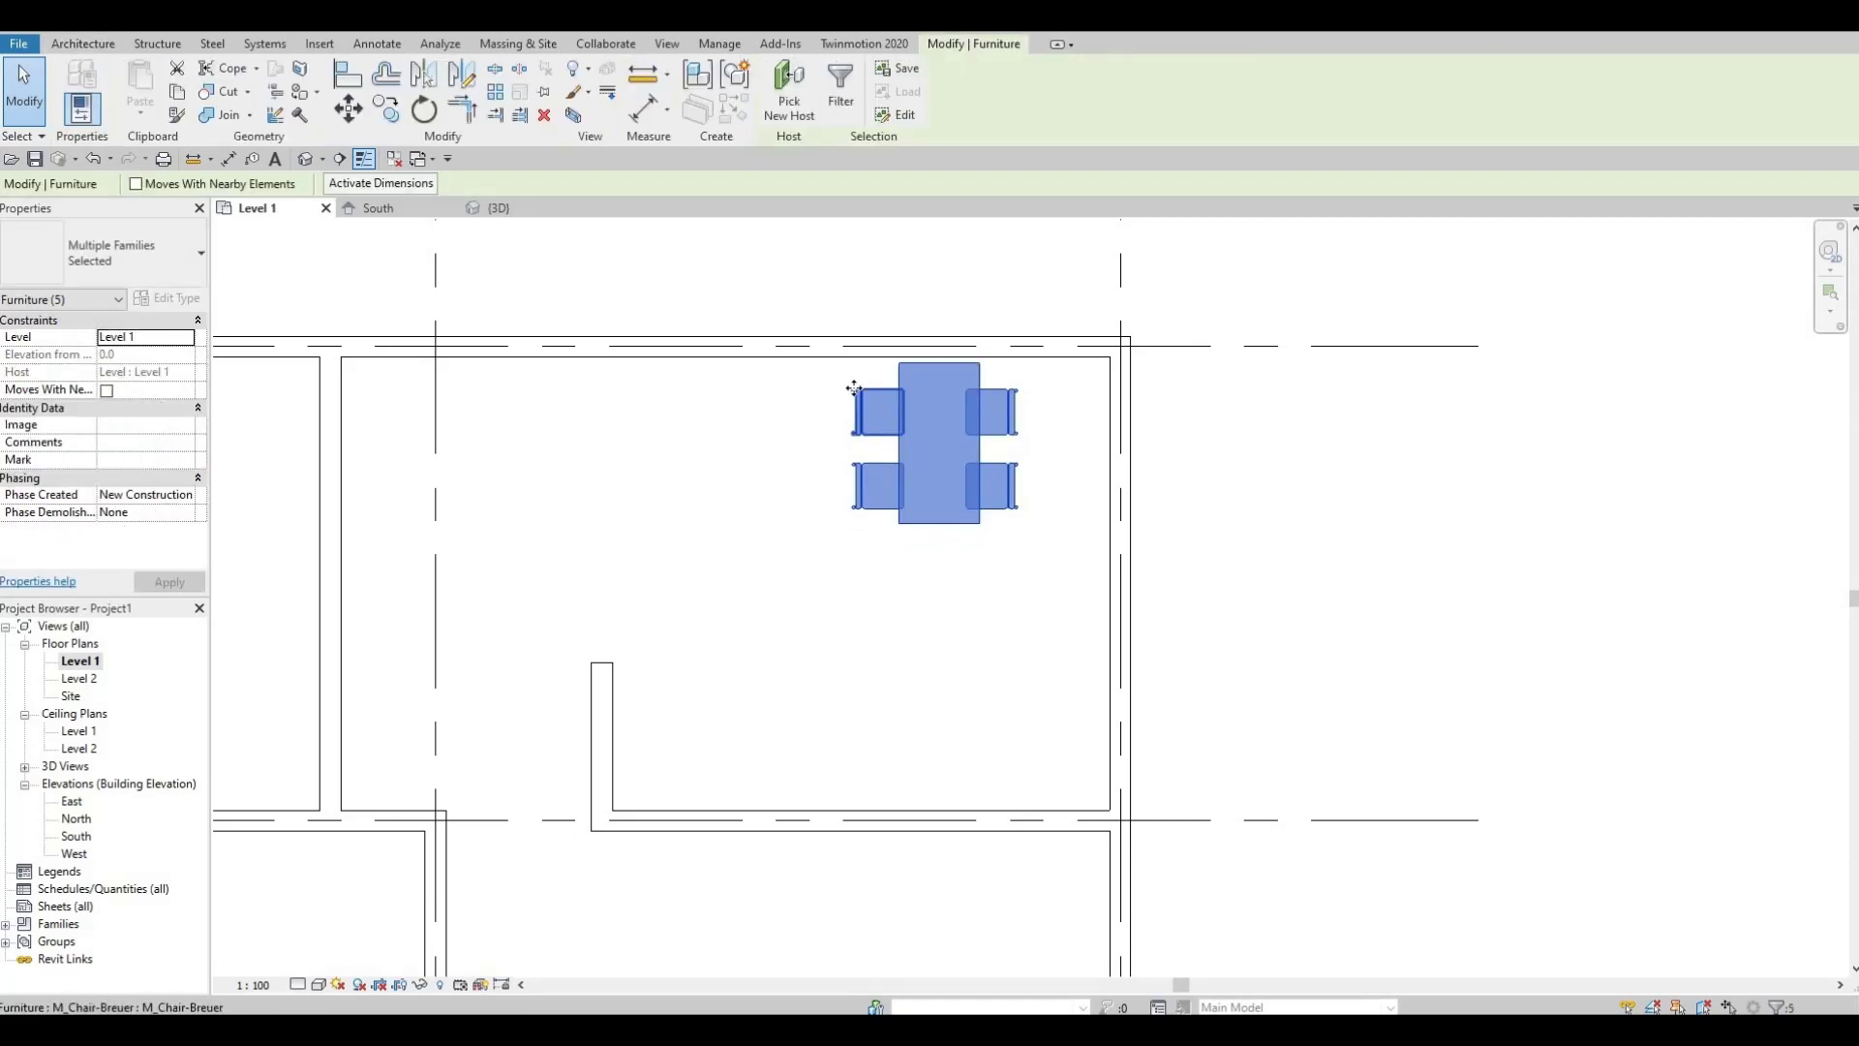
pyautogui.press('Up')
pyautogui.press('Up')
pyautogui.press('Up')
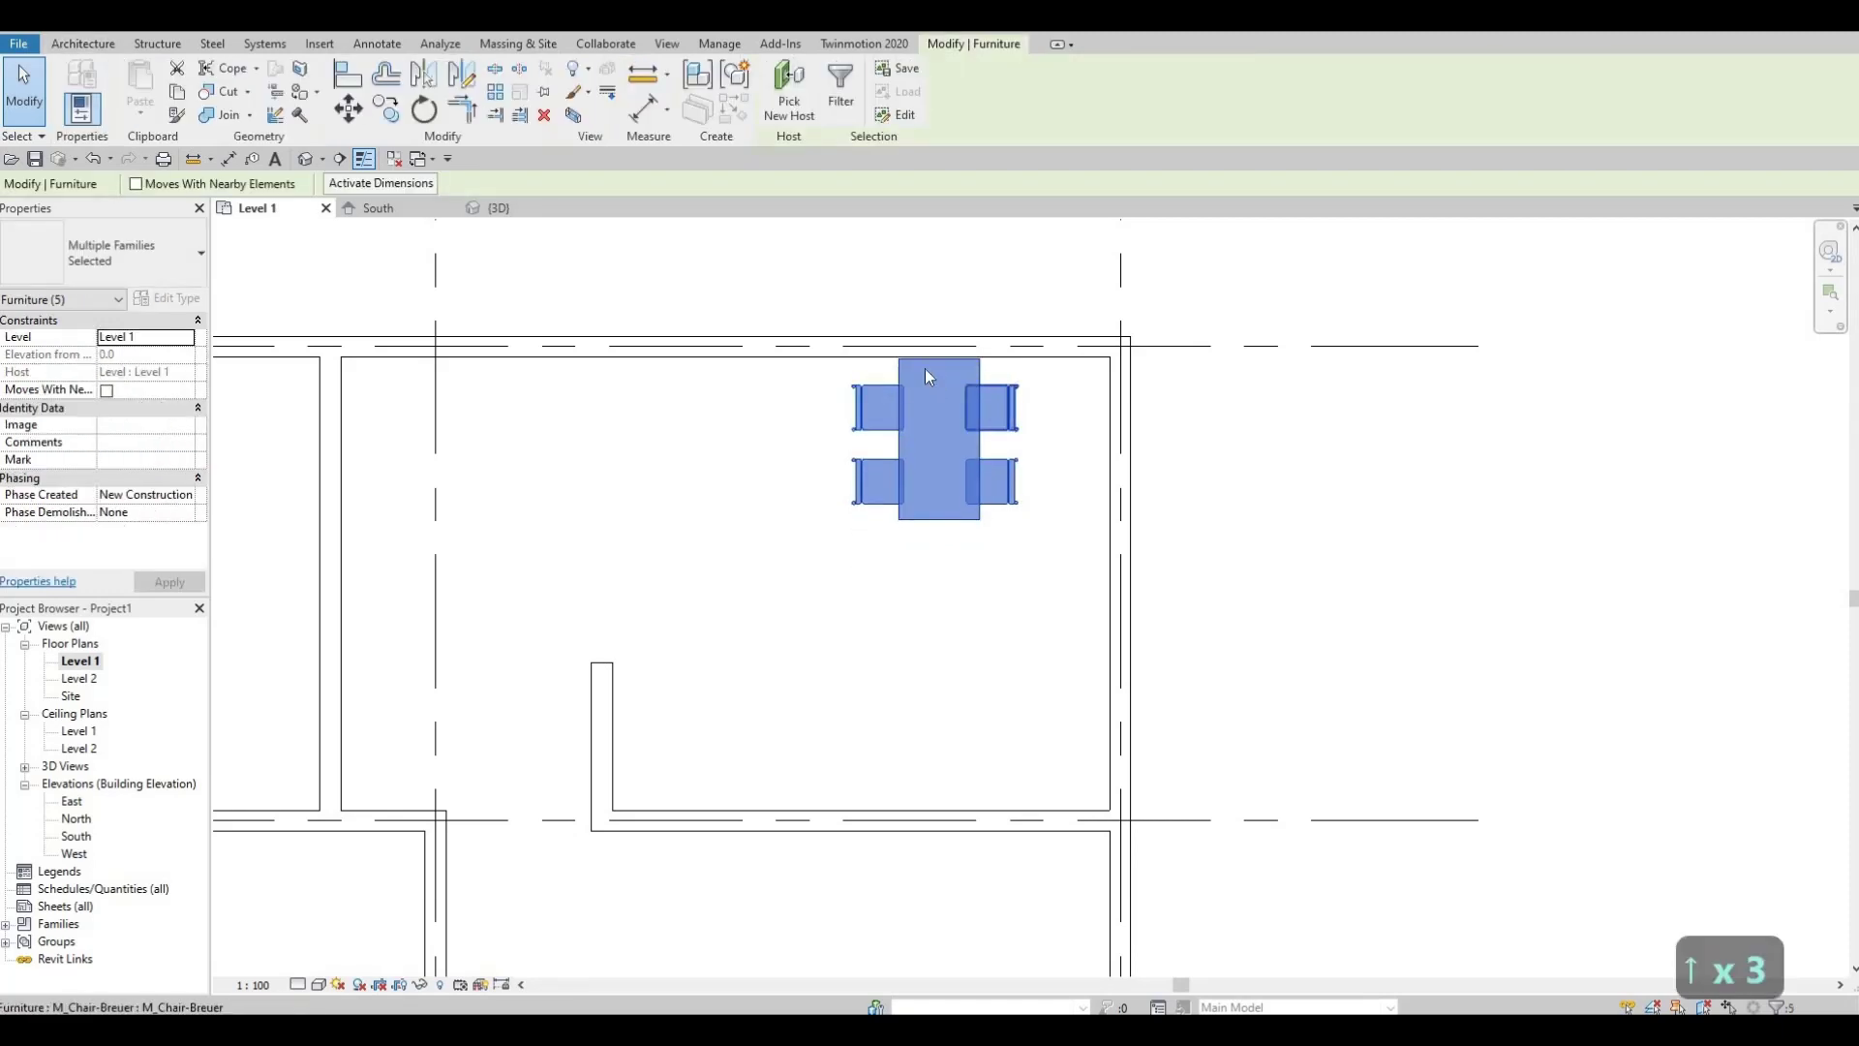
pyautogui.scroll(-2, 760, 523)
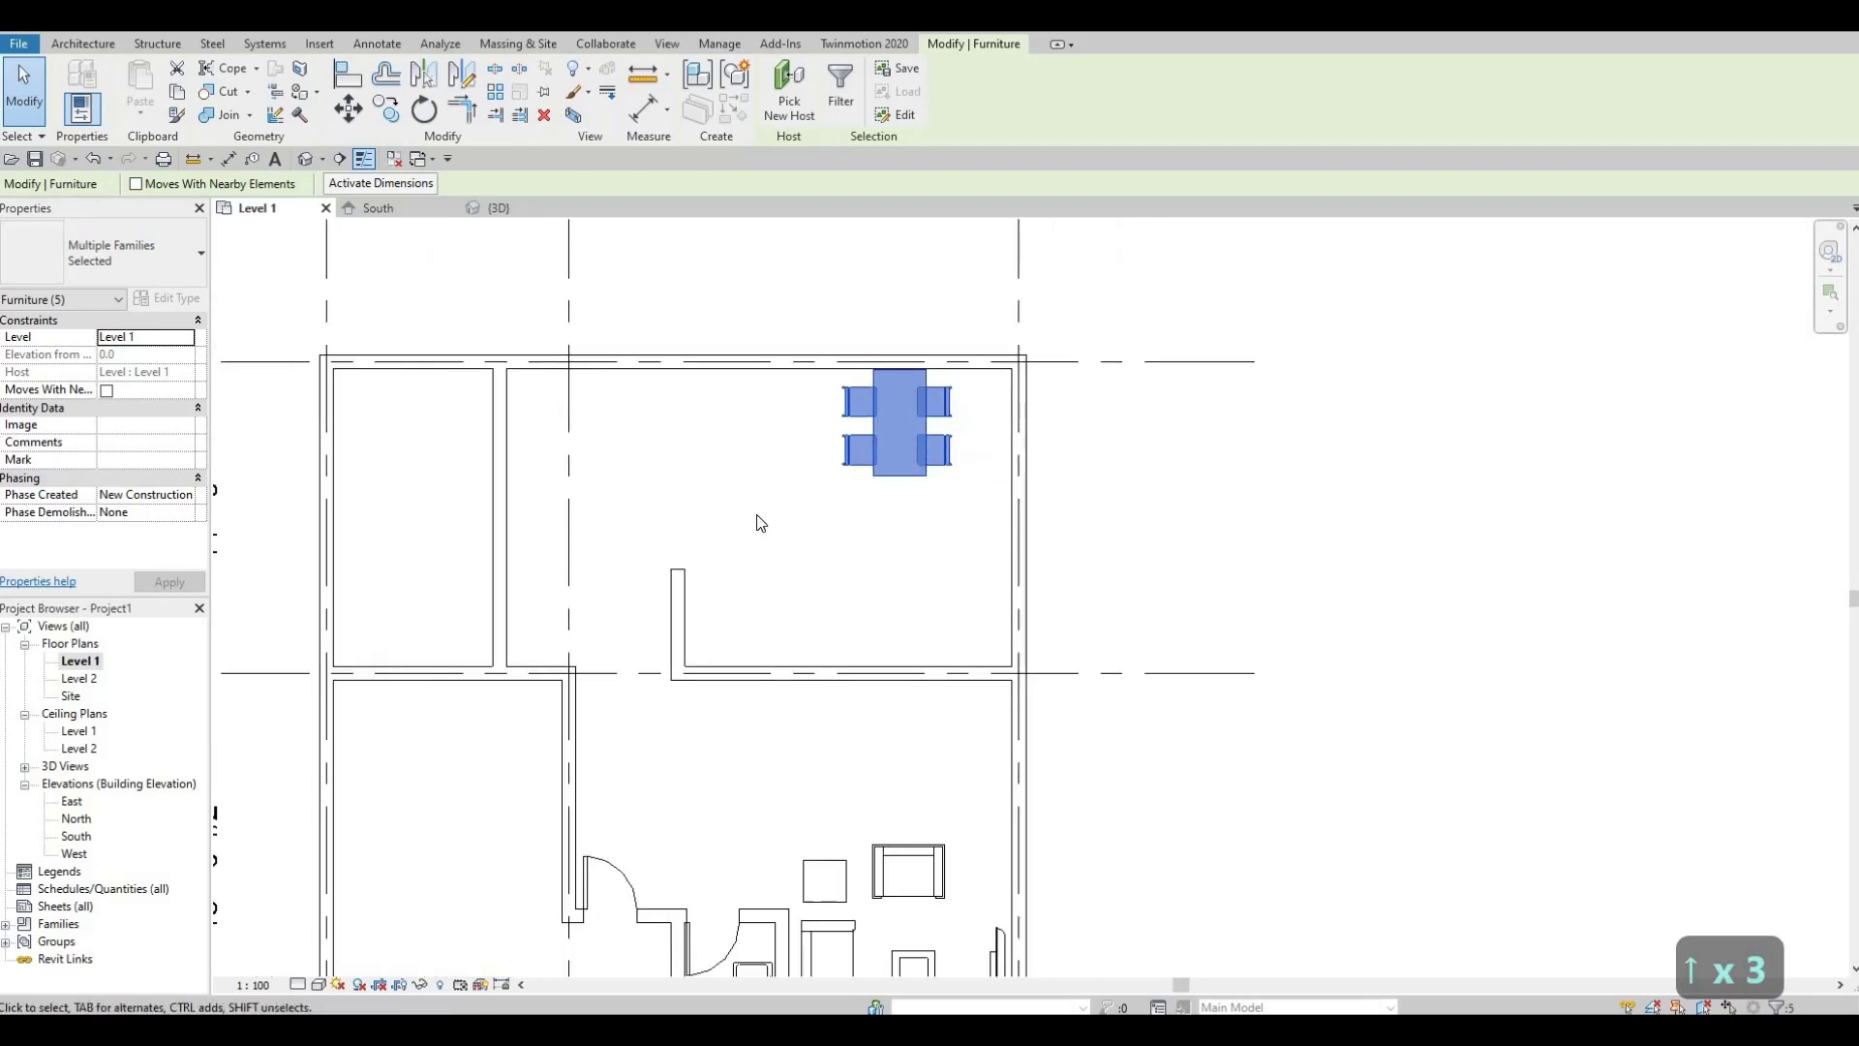
pyautogui.press('Escape')
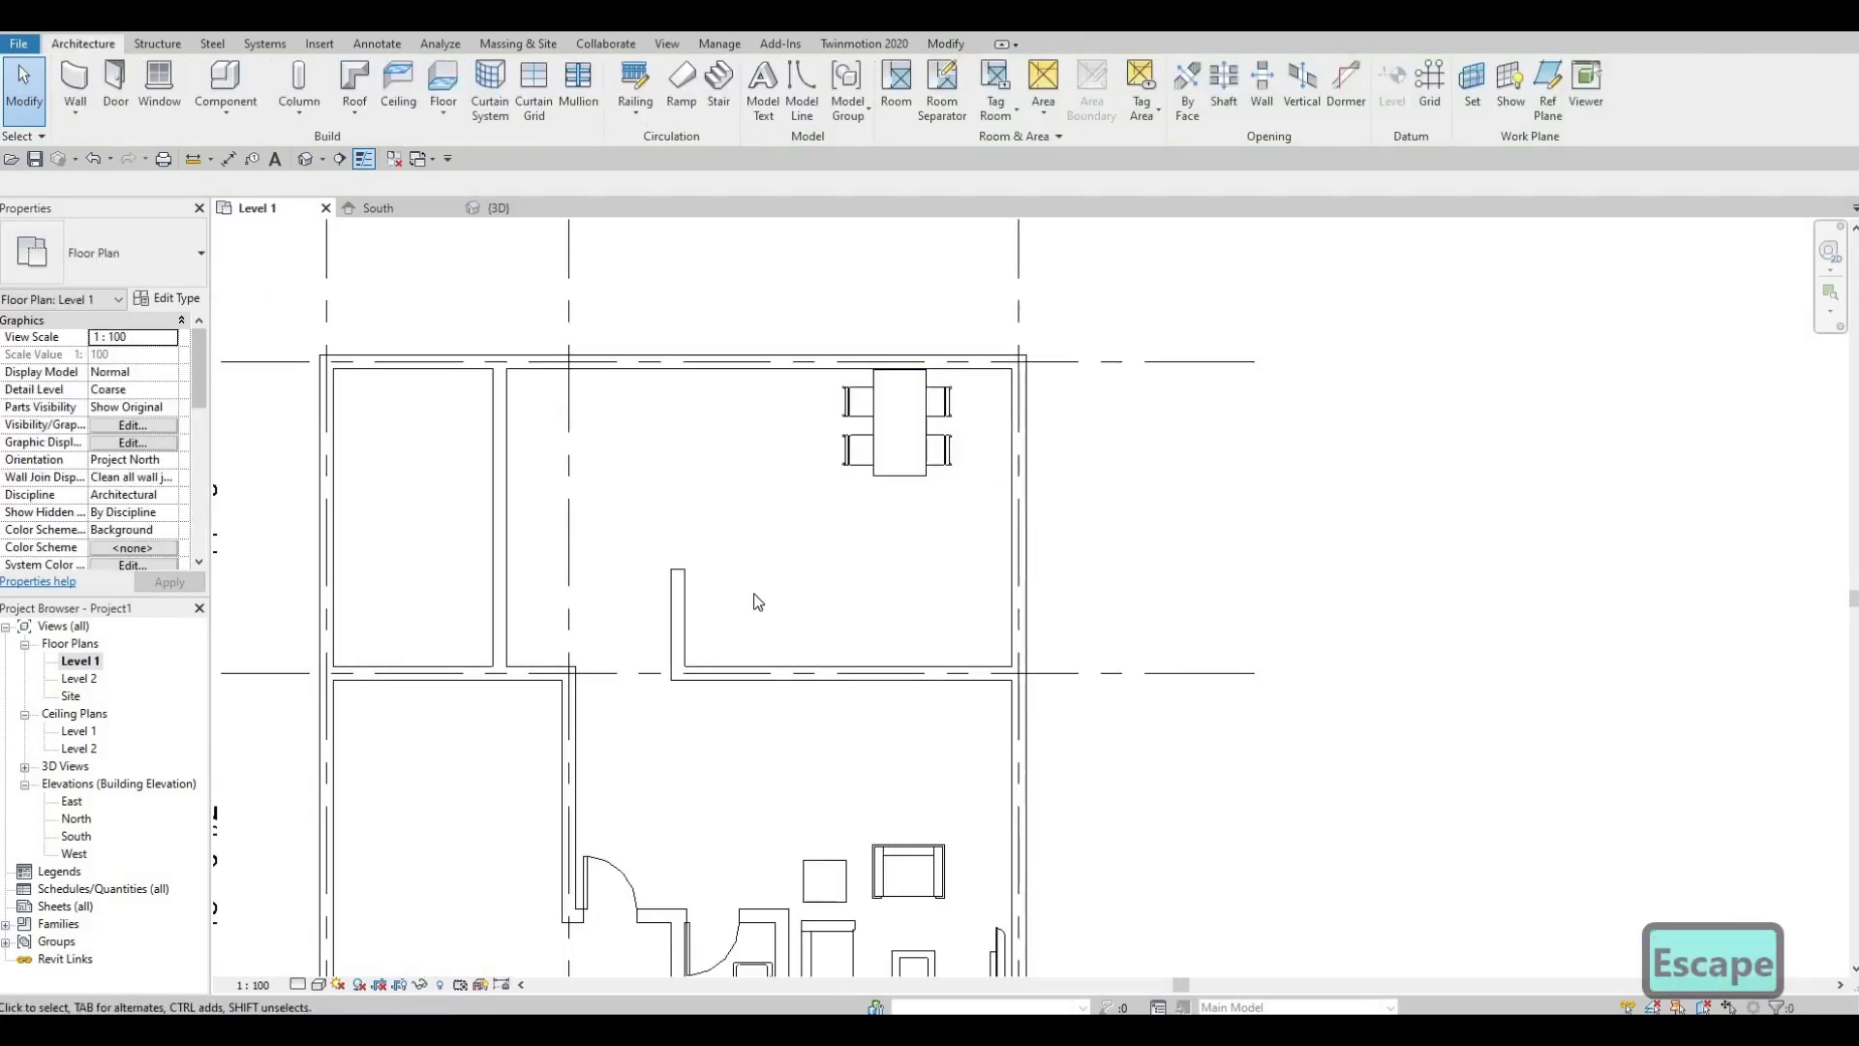
# - Draw a Curtain Wall 3800 mm long inside the vertical interior wall separating the upper-left room from the dining area
pyautogui.scroll(-3, 794, 514)
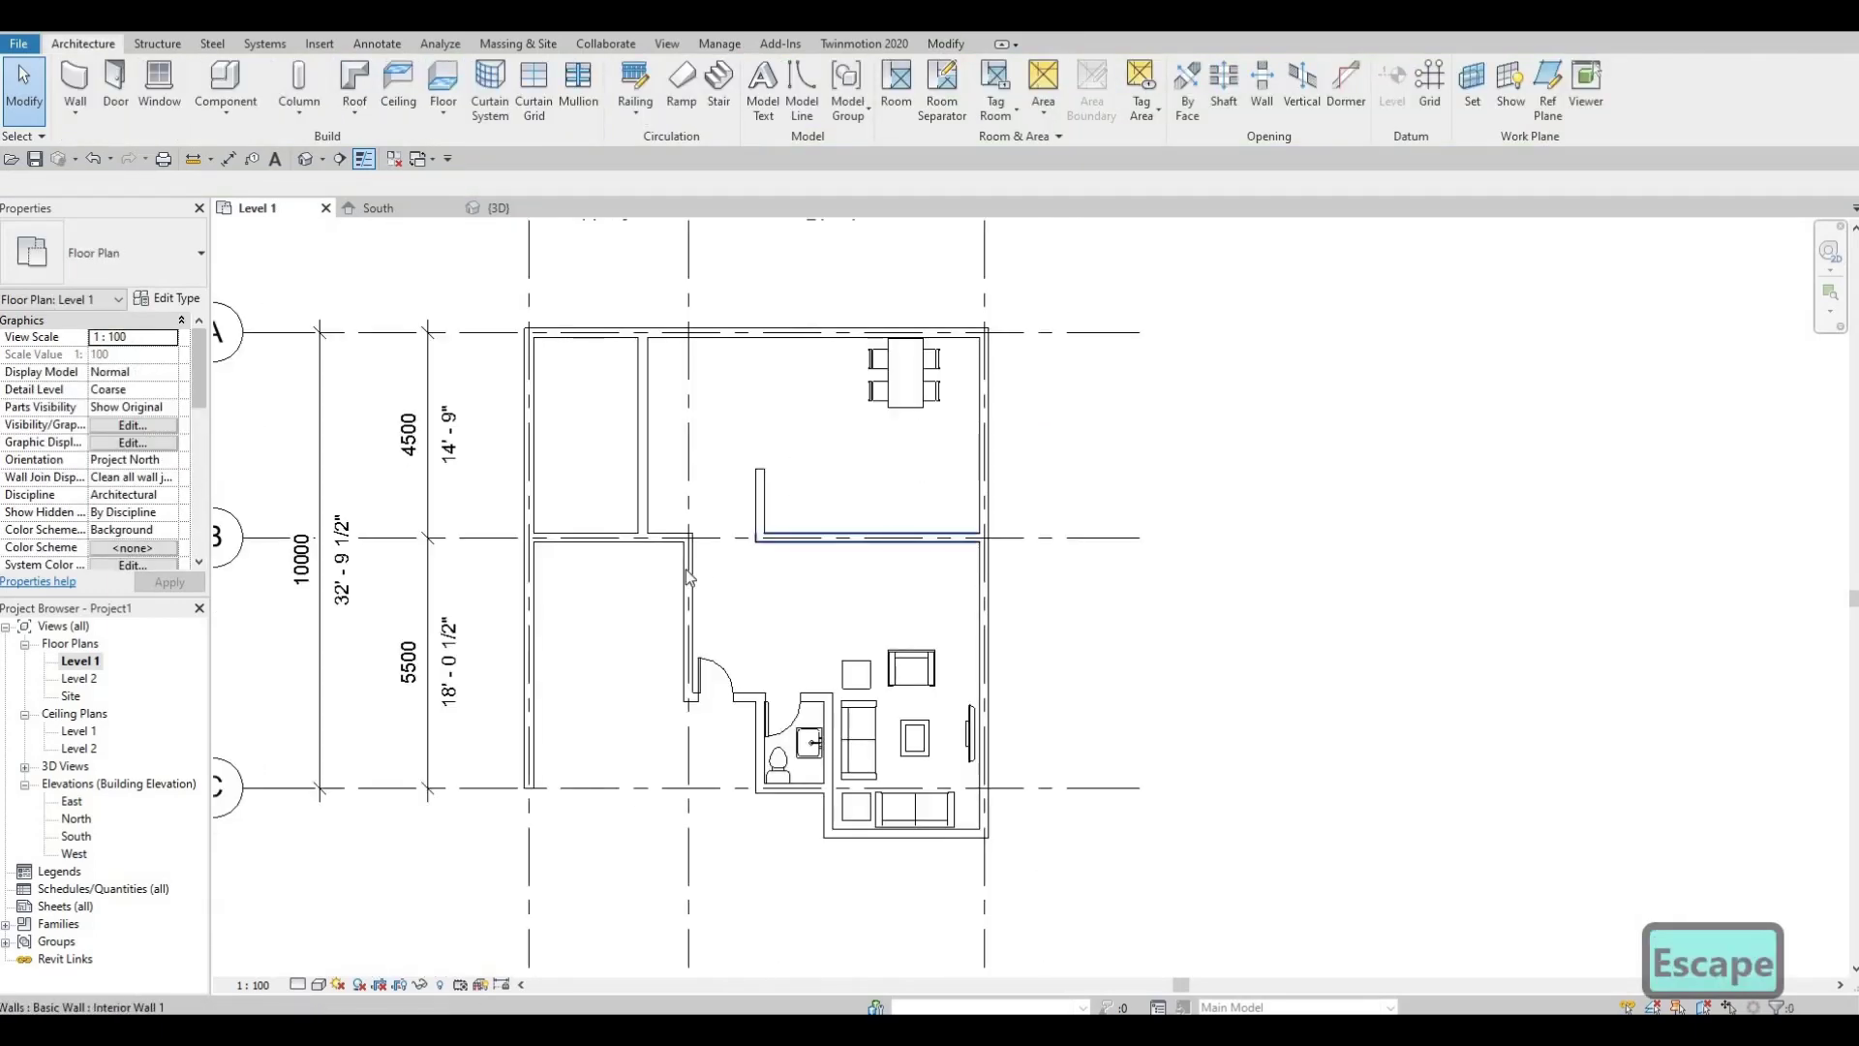
pyautogui.moveTo(792, 672); pyautogui.dragTo(759, 666, button='middle')
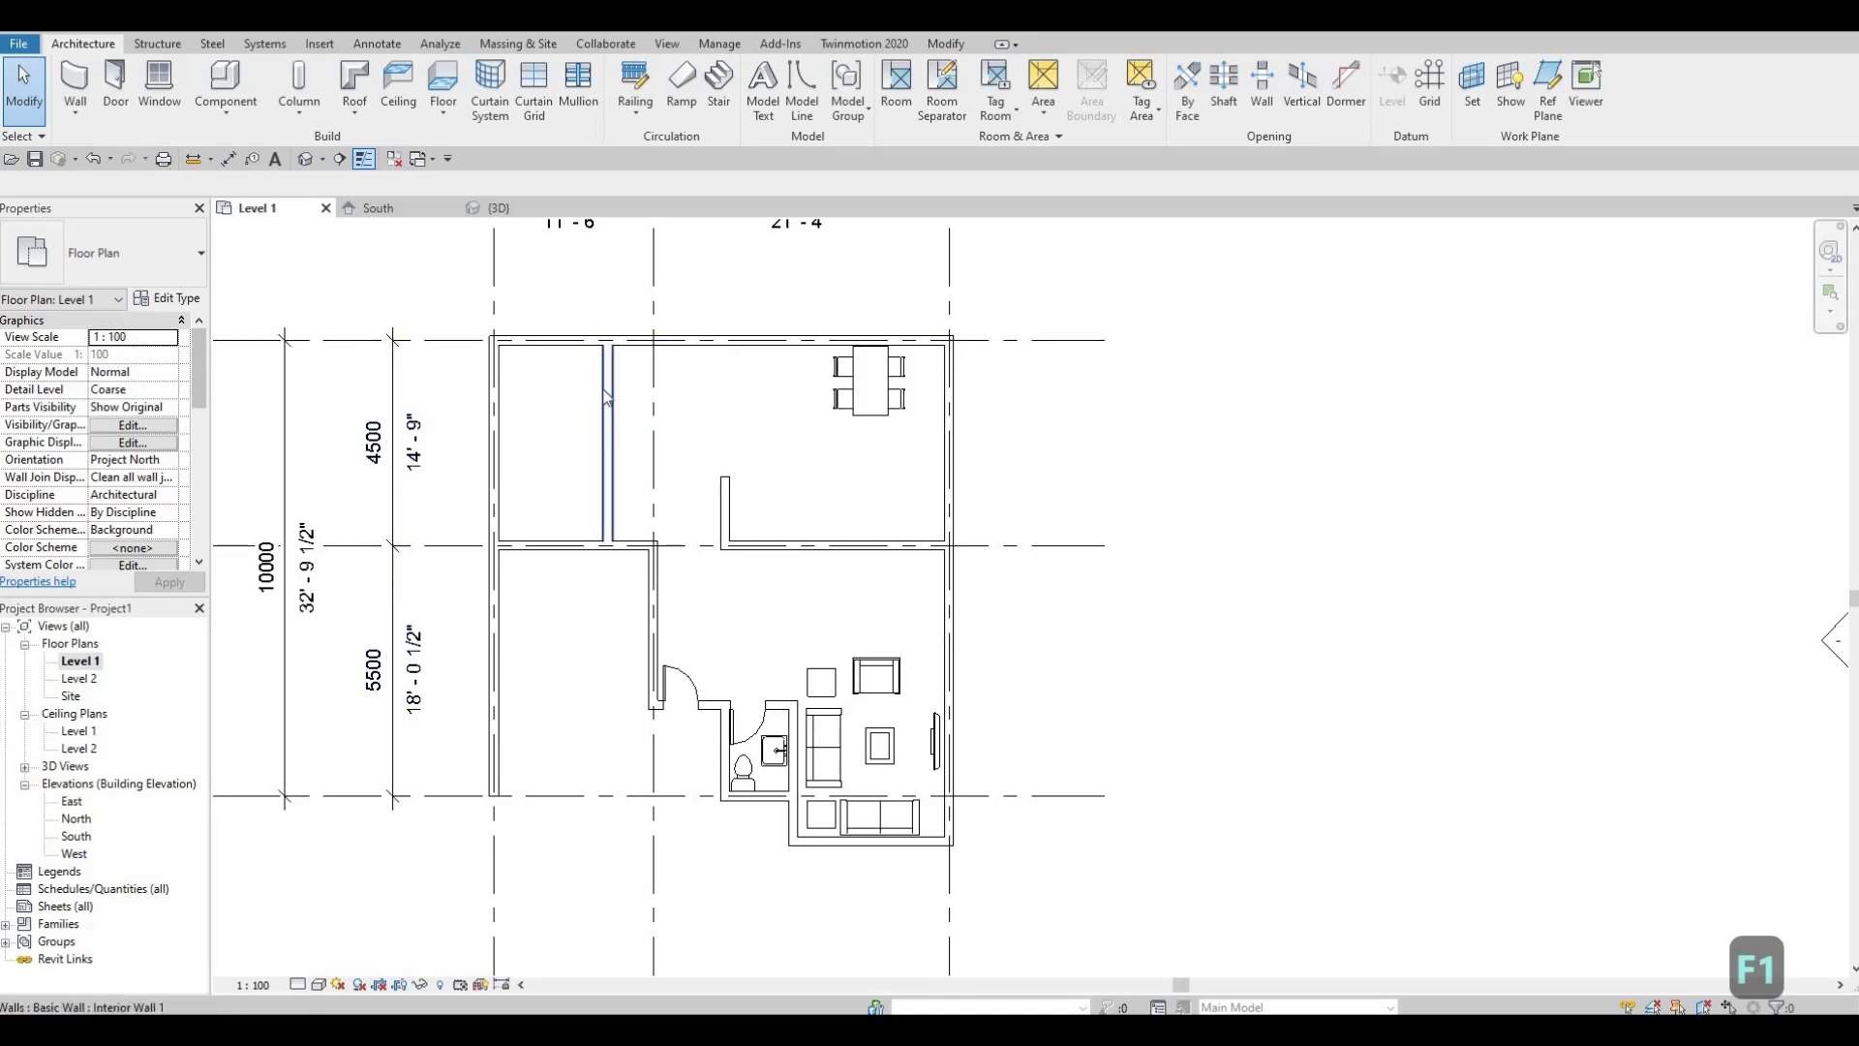
pyautogui.click(77, 82)
pyautogui.click(172, 250)
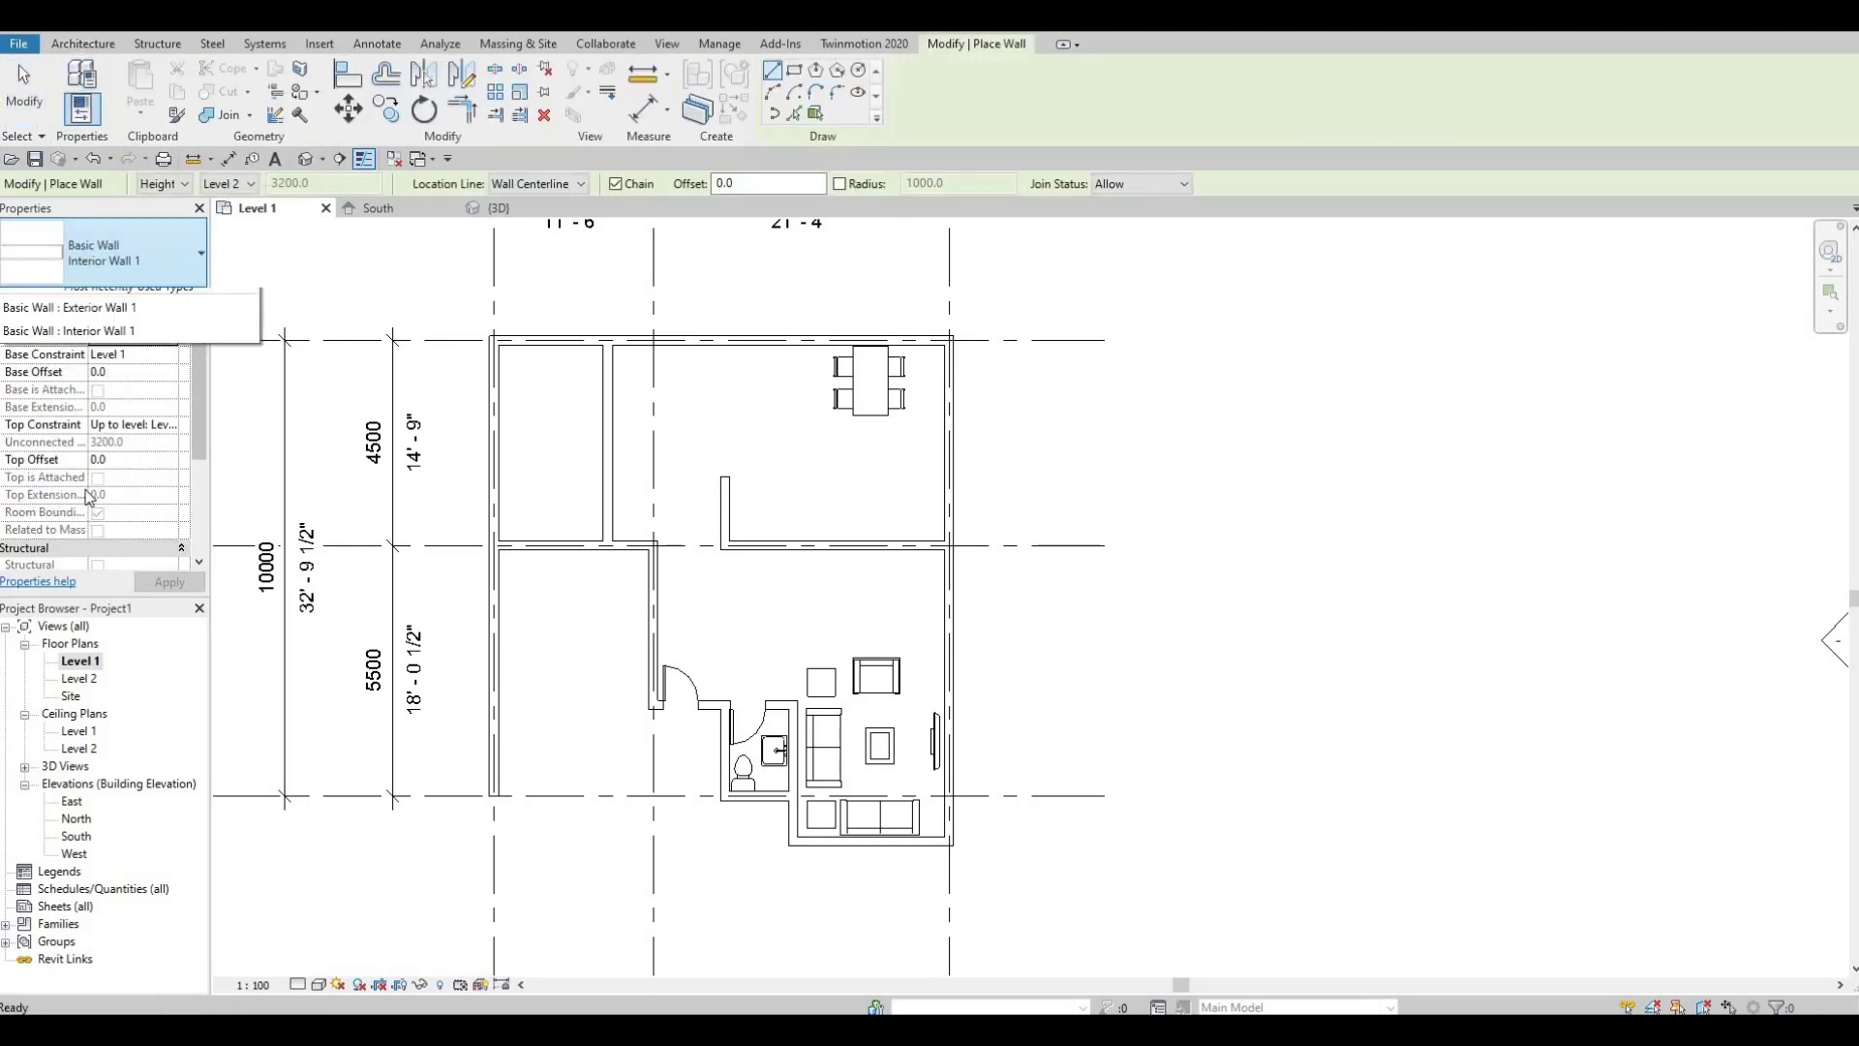
pyautogui.click(142, 592)
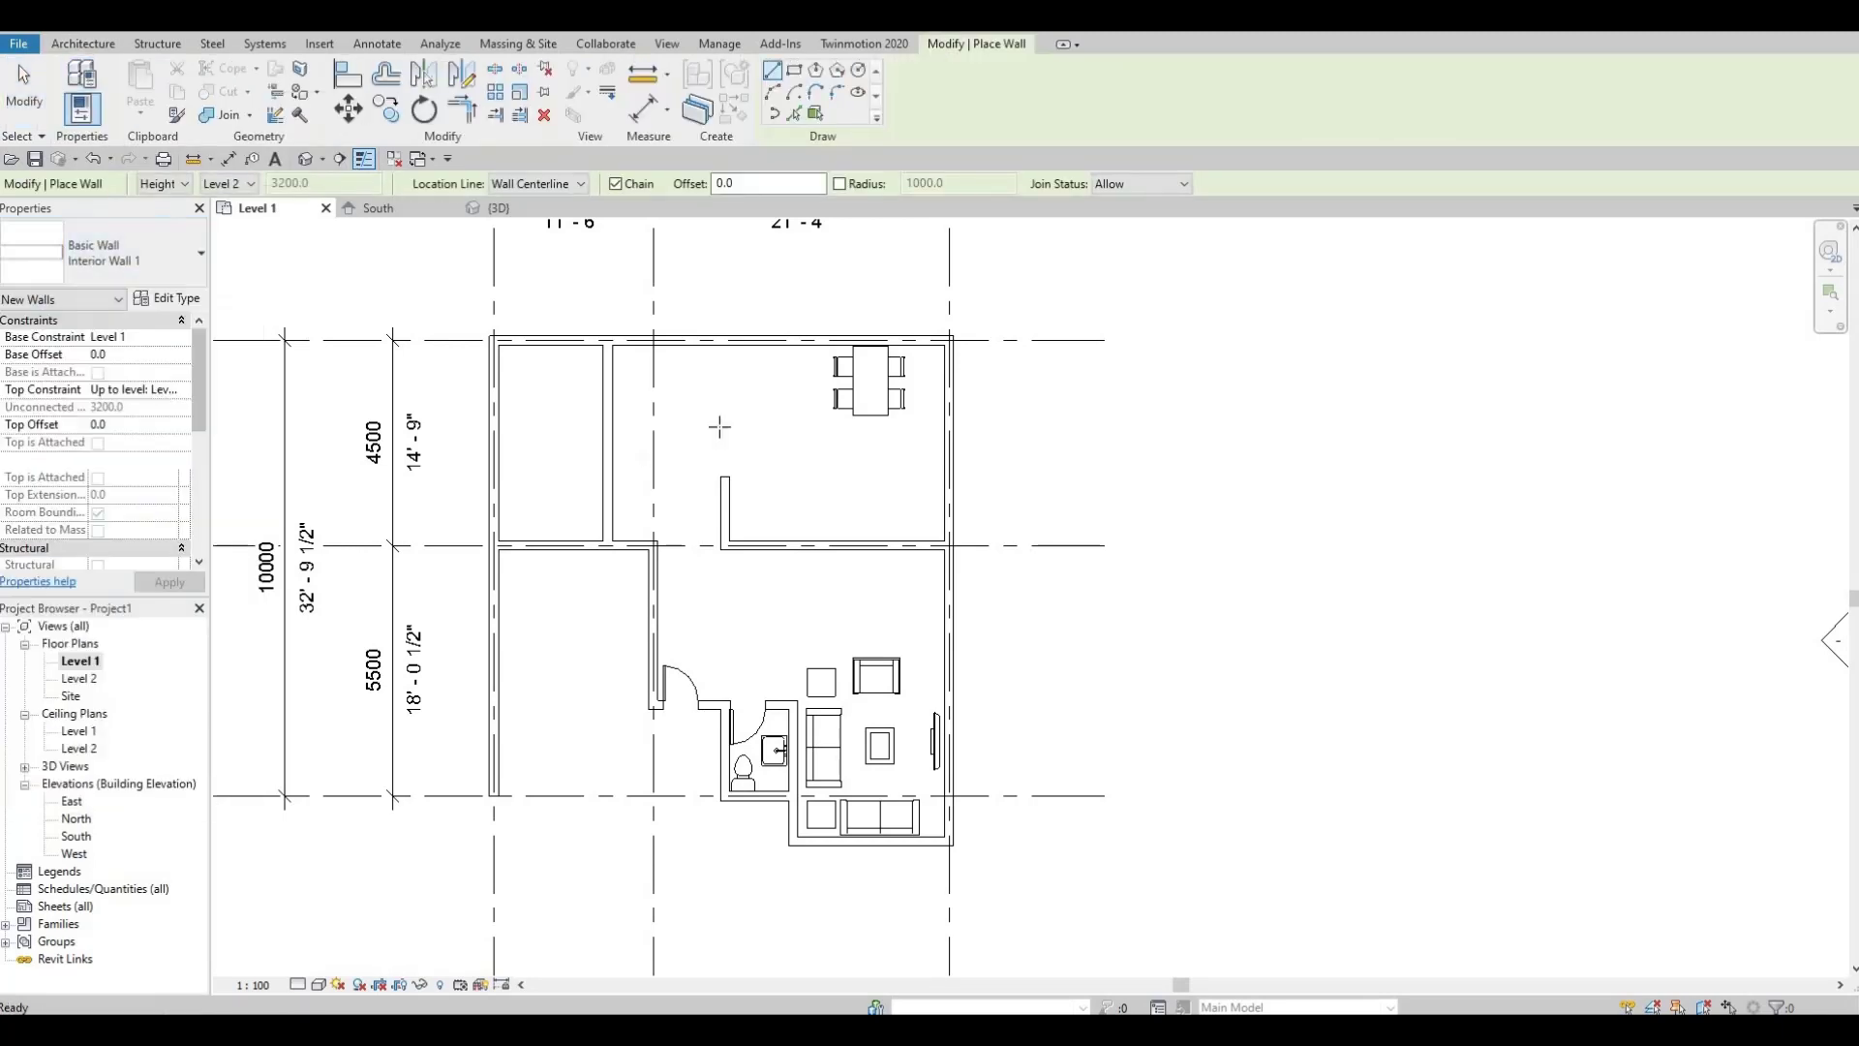
pyautogui.scroll(3, 717, 420)
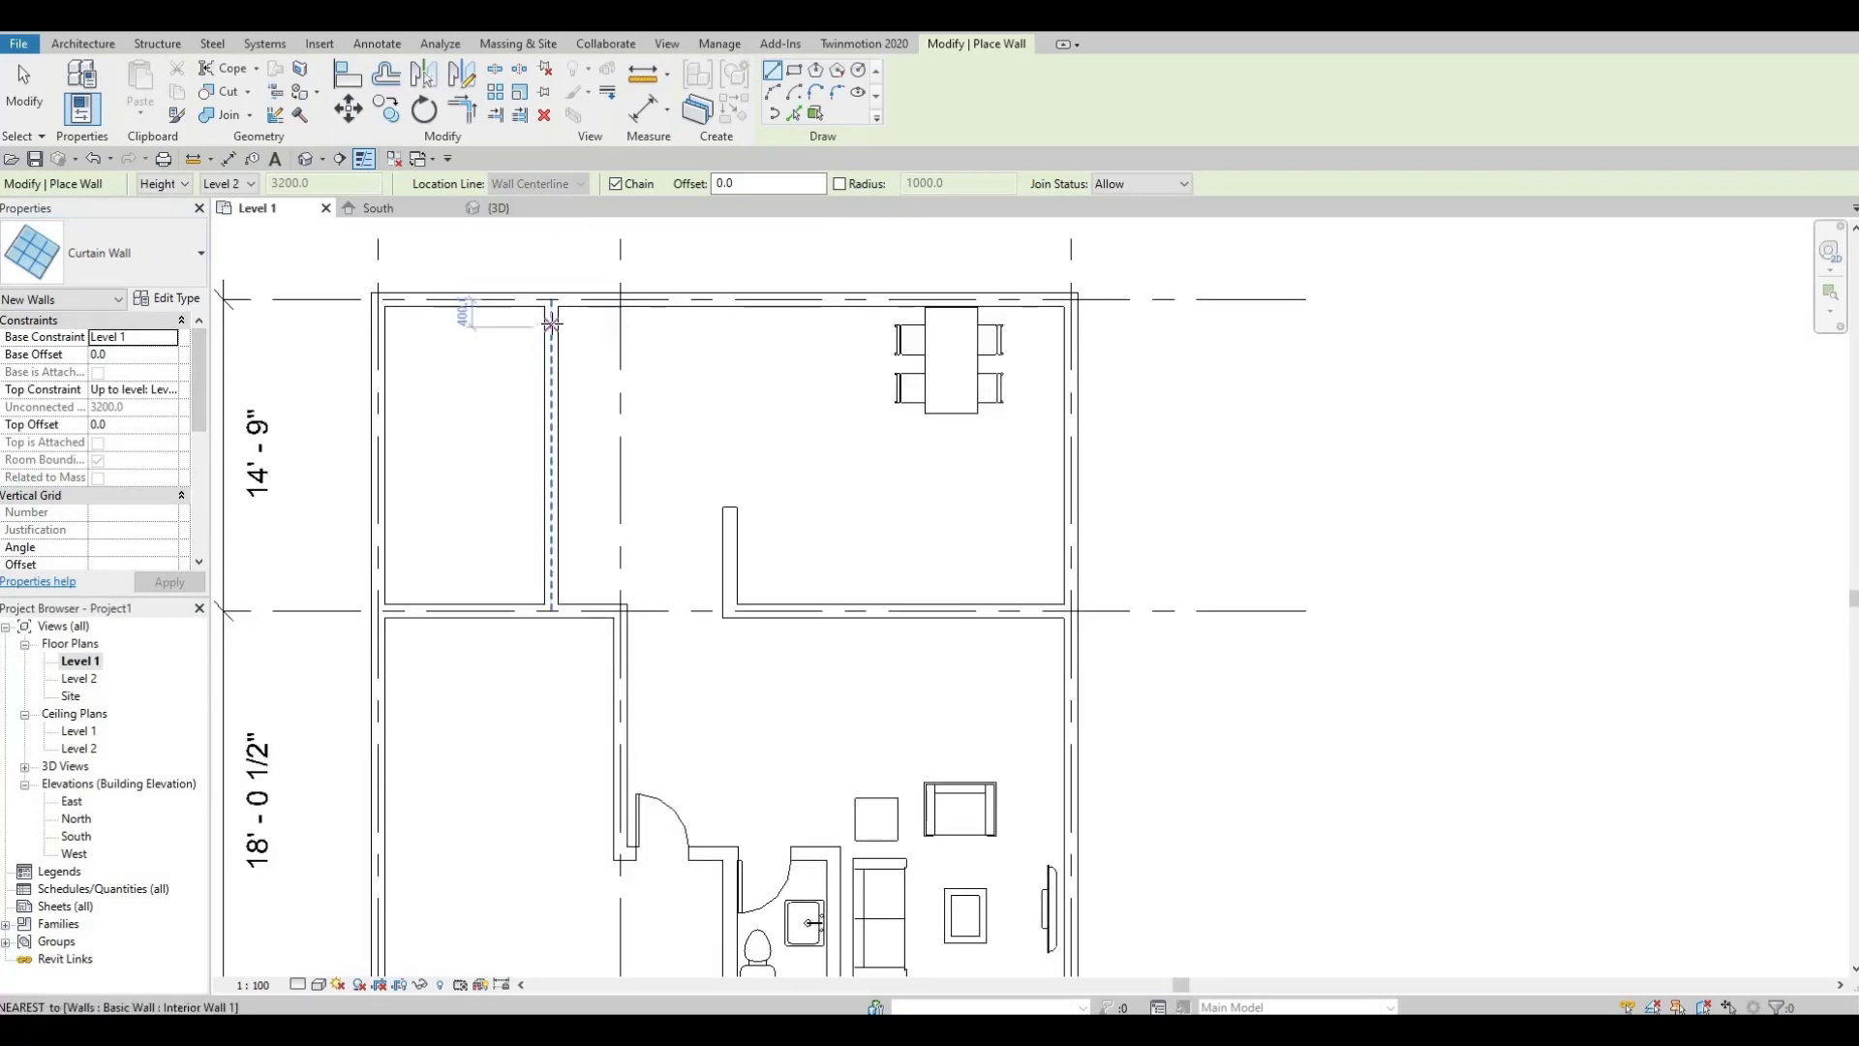
pyautogui.click(550, 322)
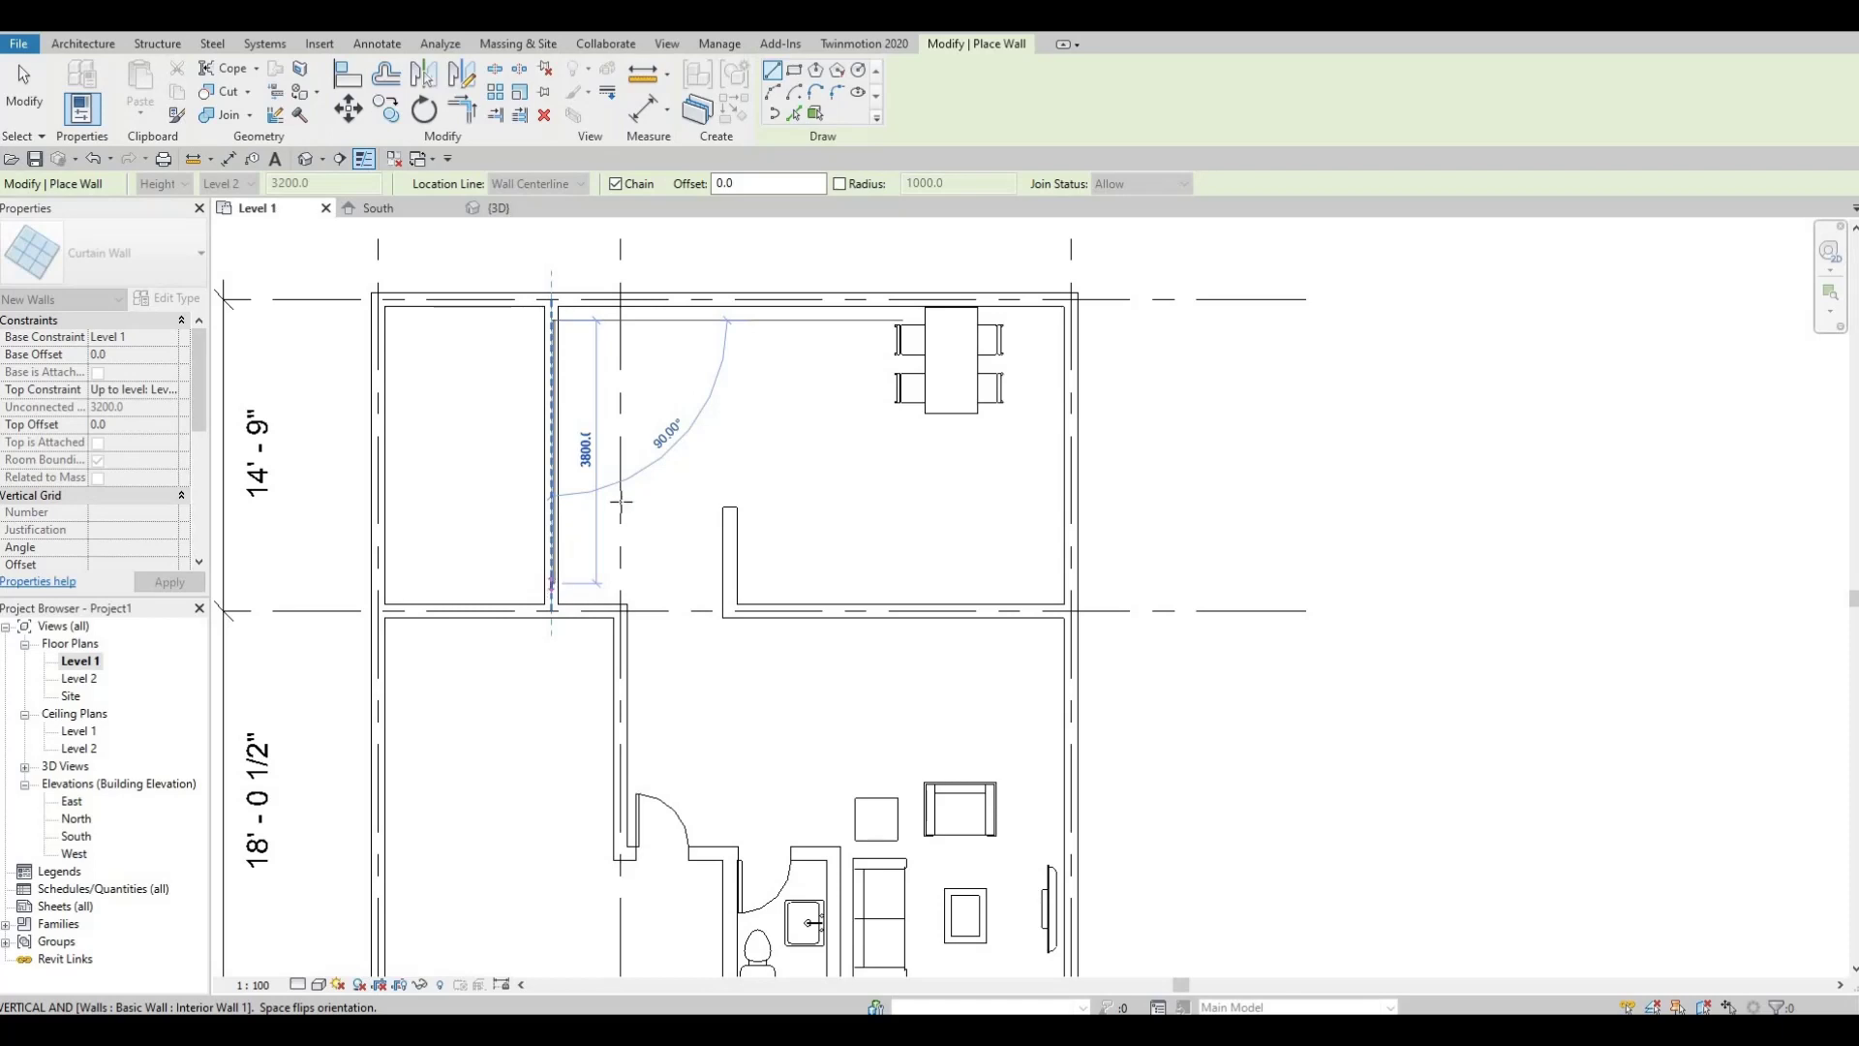
pyautogui.click(630, 459)
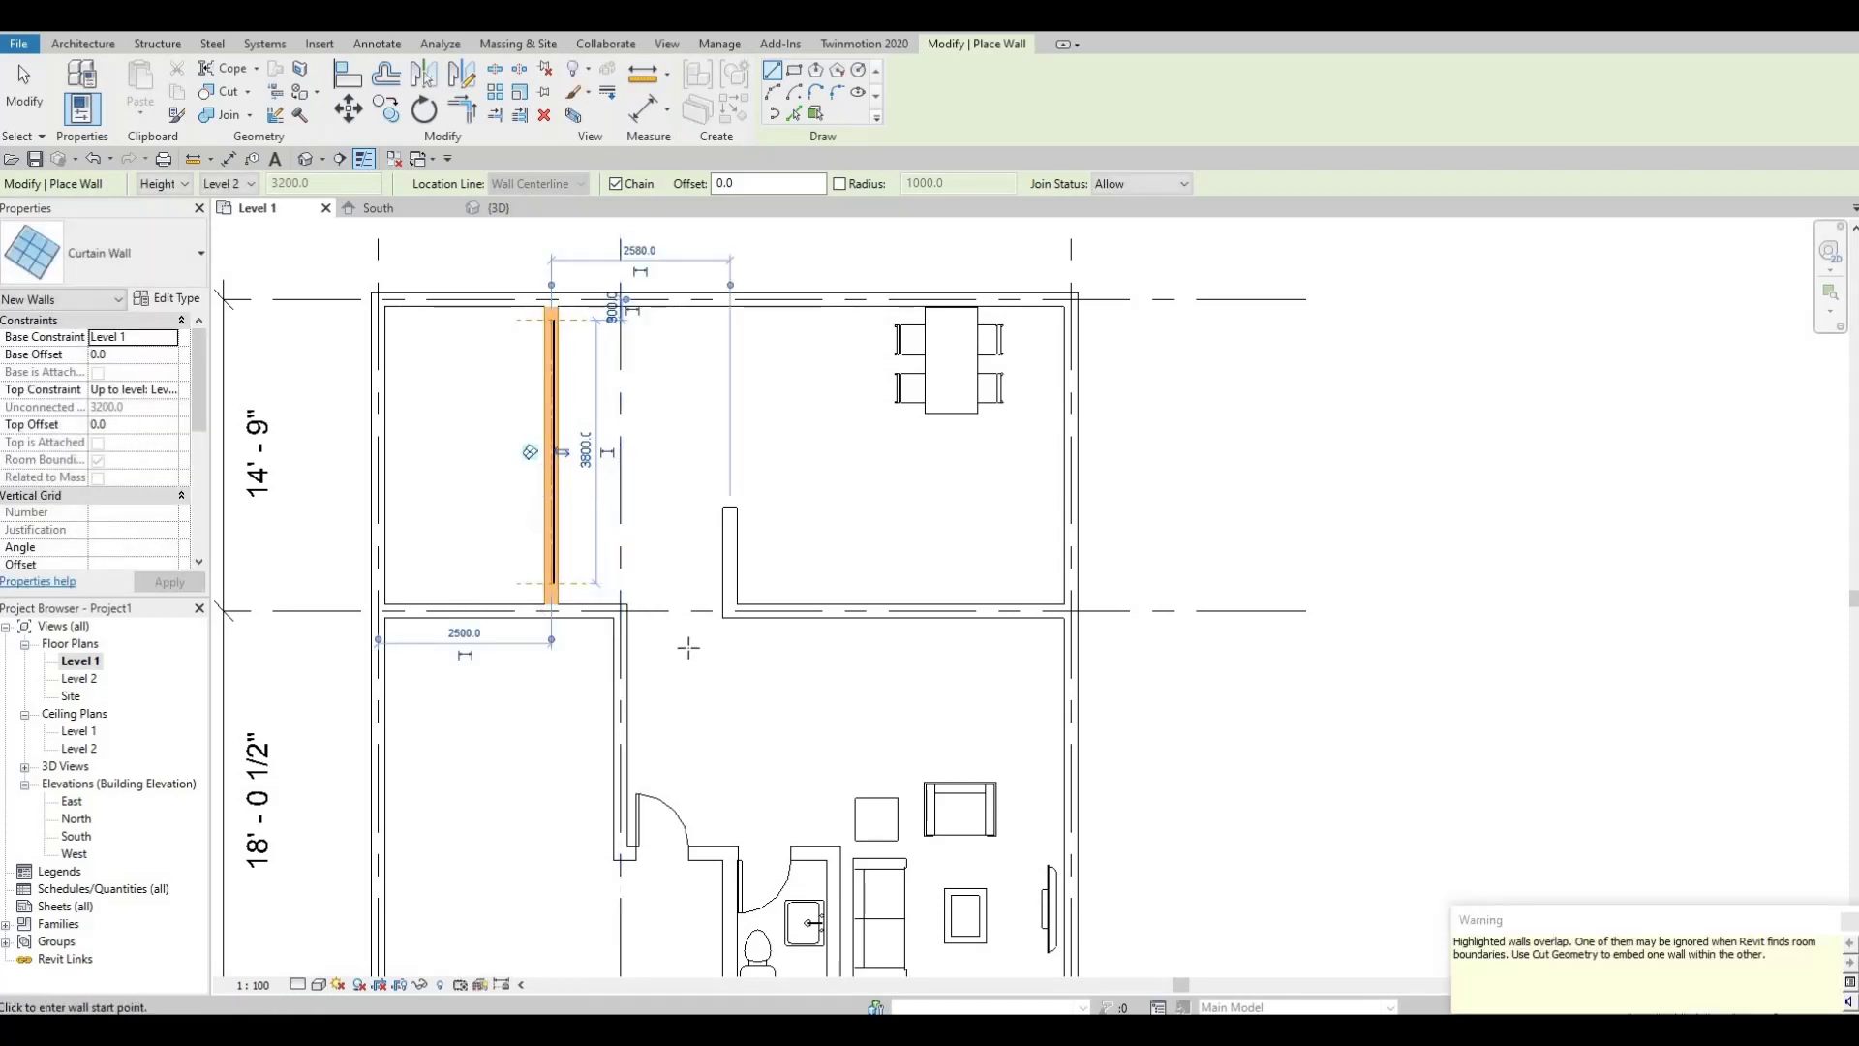
# - Draw a 1400 mm curtain wall inside the bathroom's left exterior wall and a 2800 mm one inside the living room's lower exterior wall
pyautogui.scroll(4, 692, 653)
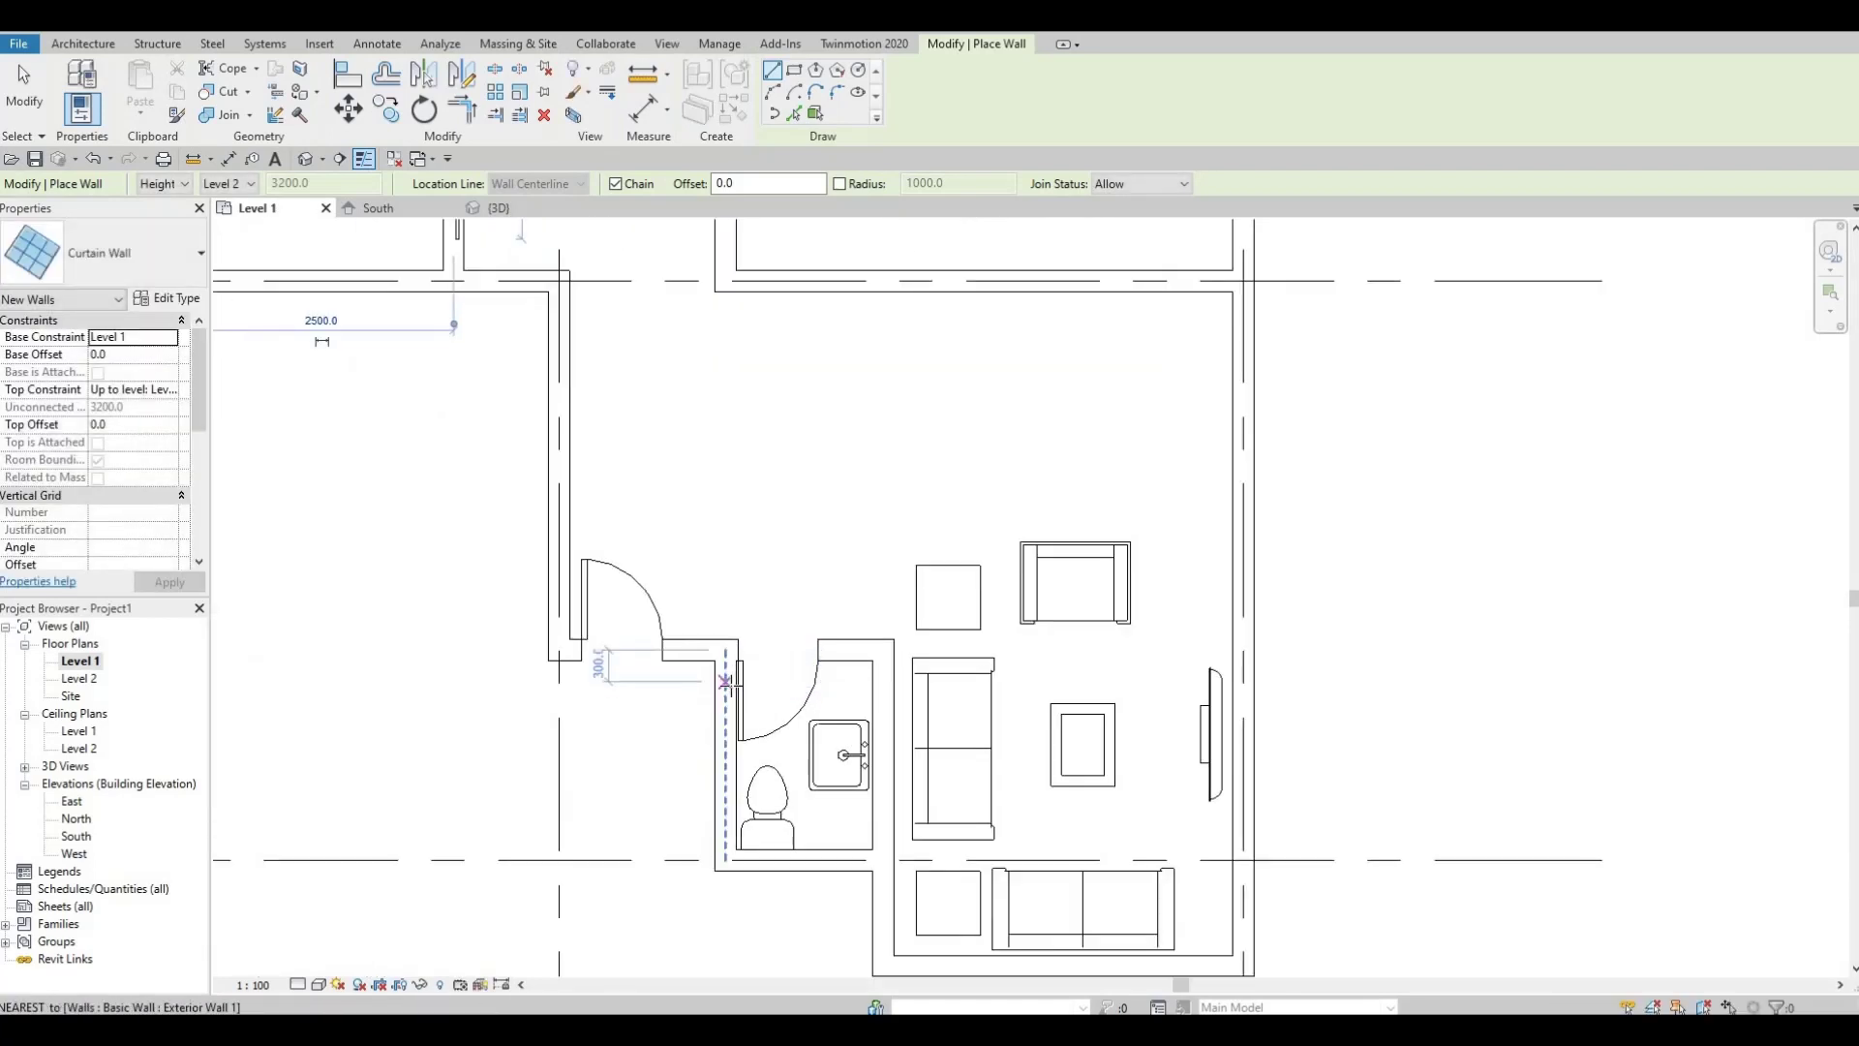
pyautogui.click(725, 680)
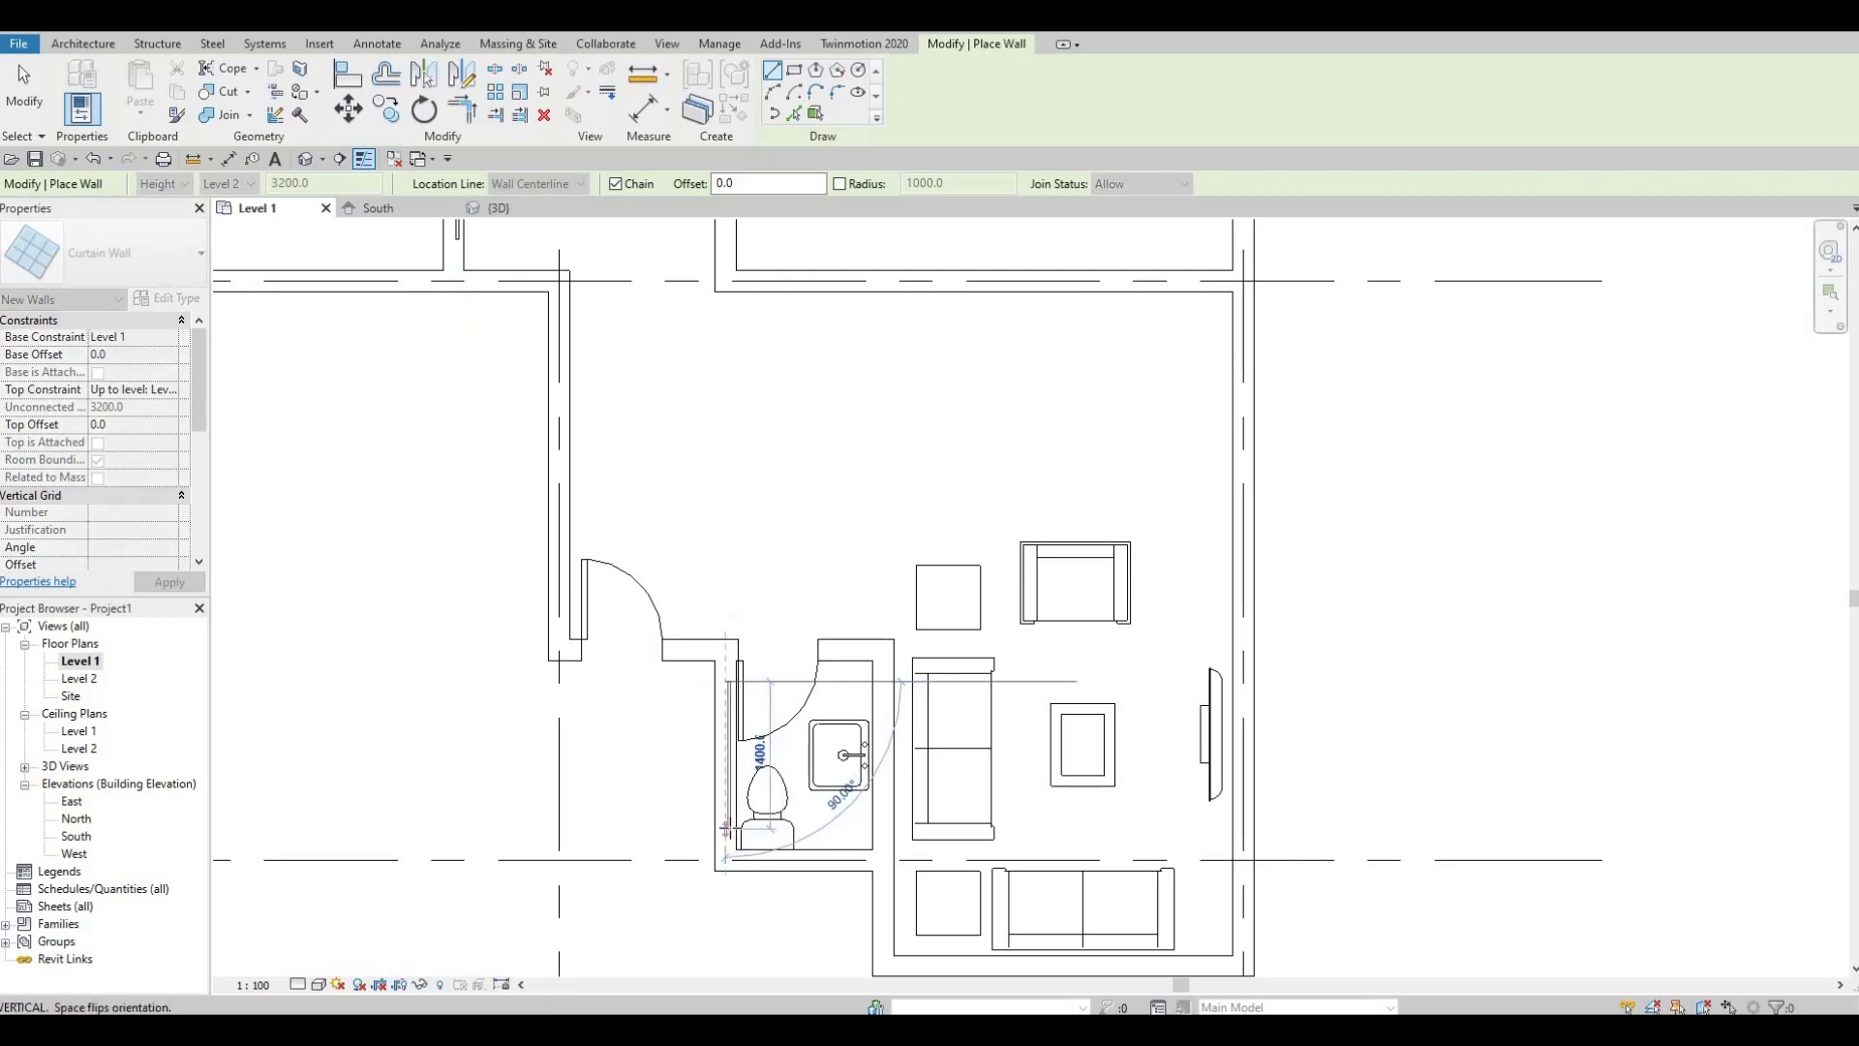
pyautogui.click(726, 860)
pyautogui.moveTo(717, 729); pyautogui.dragTo(514, 278, button='middle')
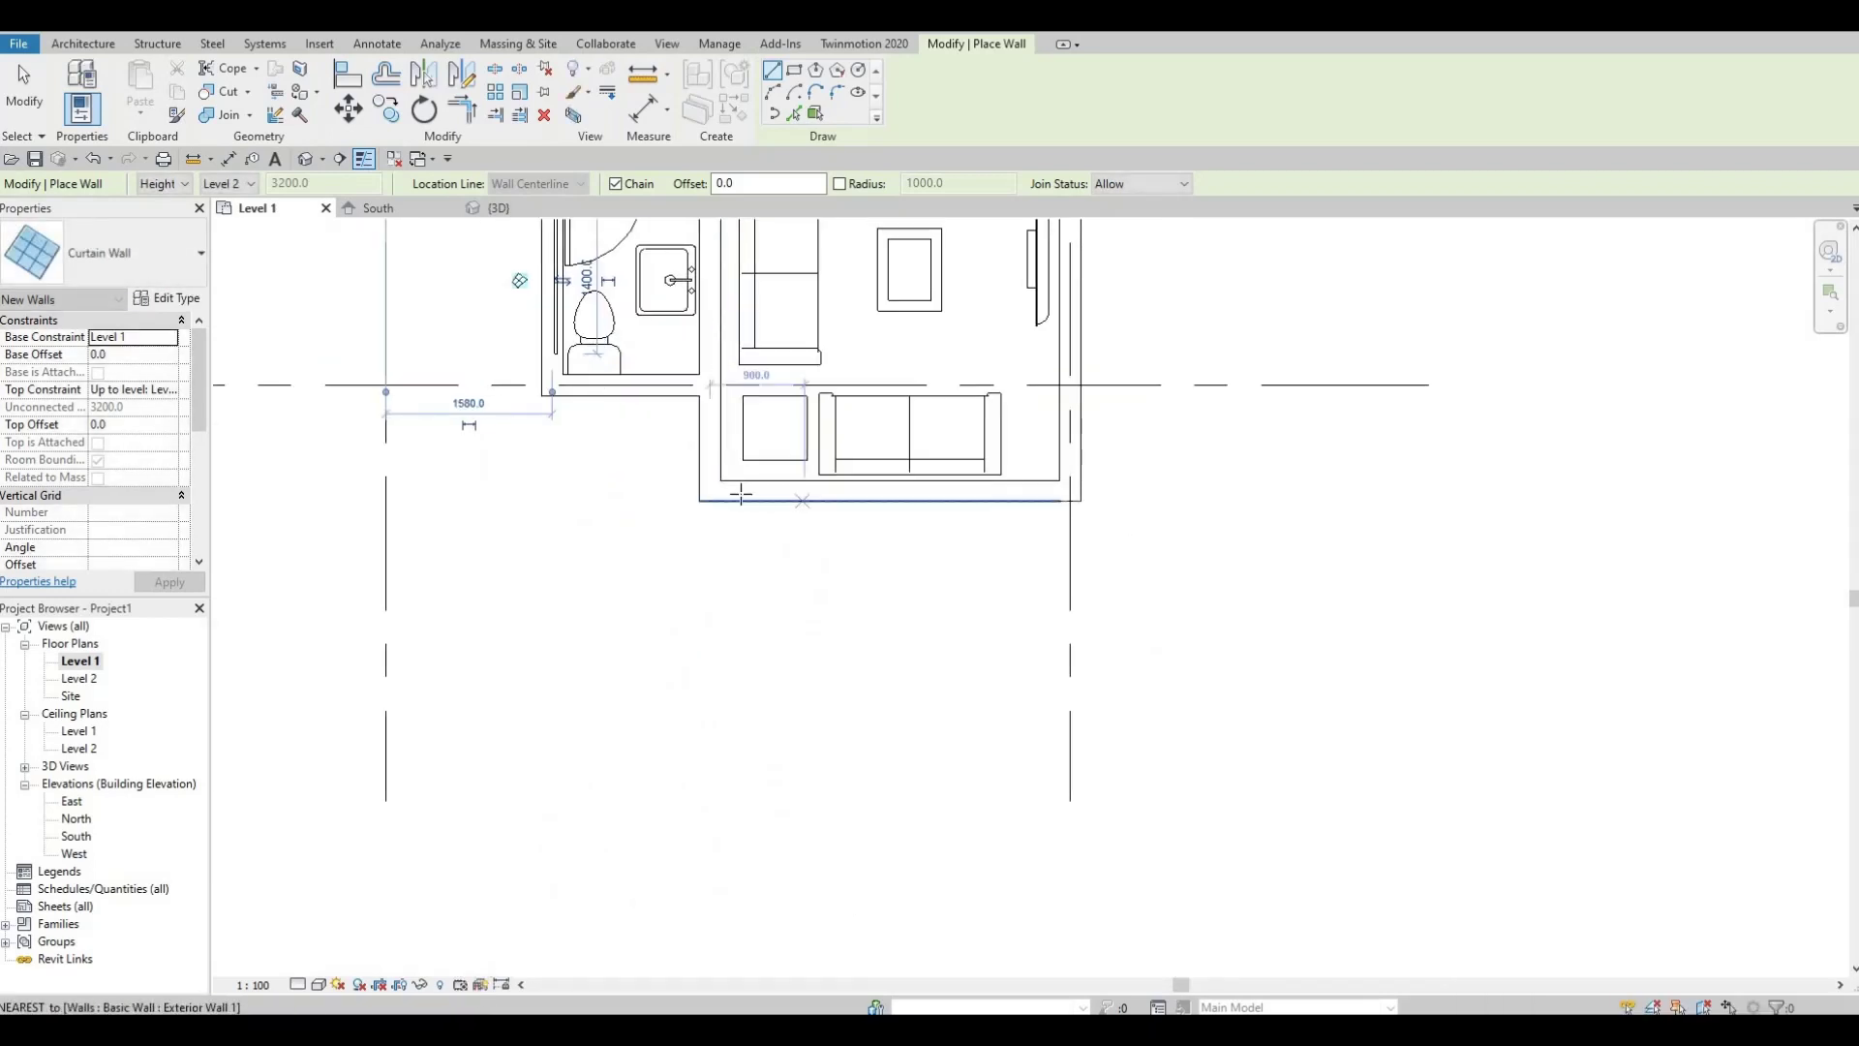
pyautogui.click(743, 488)
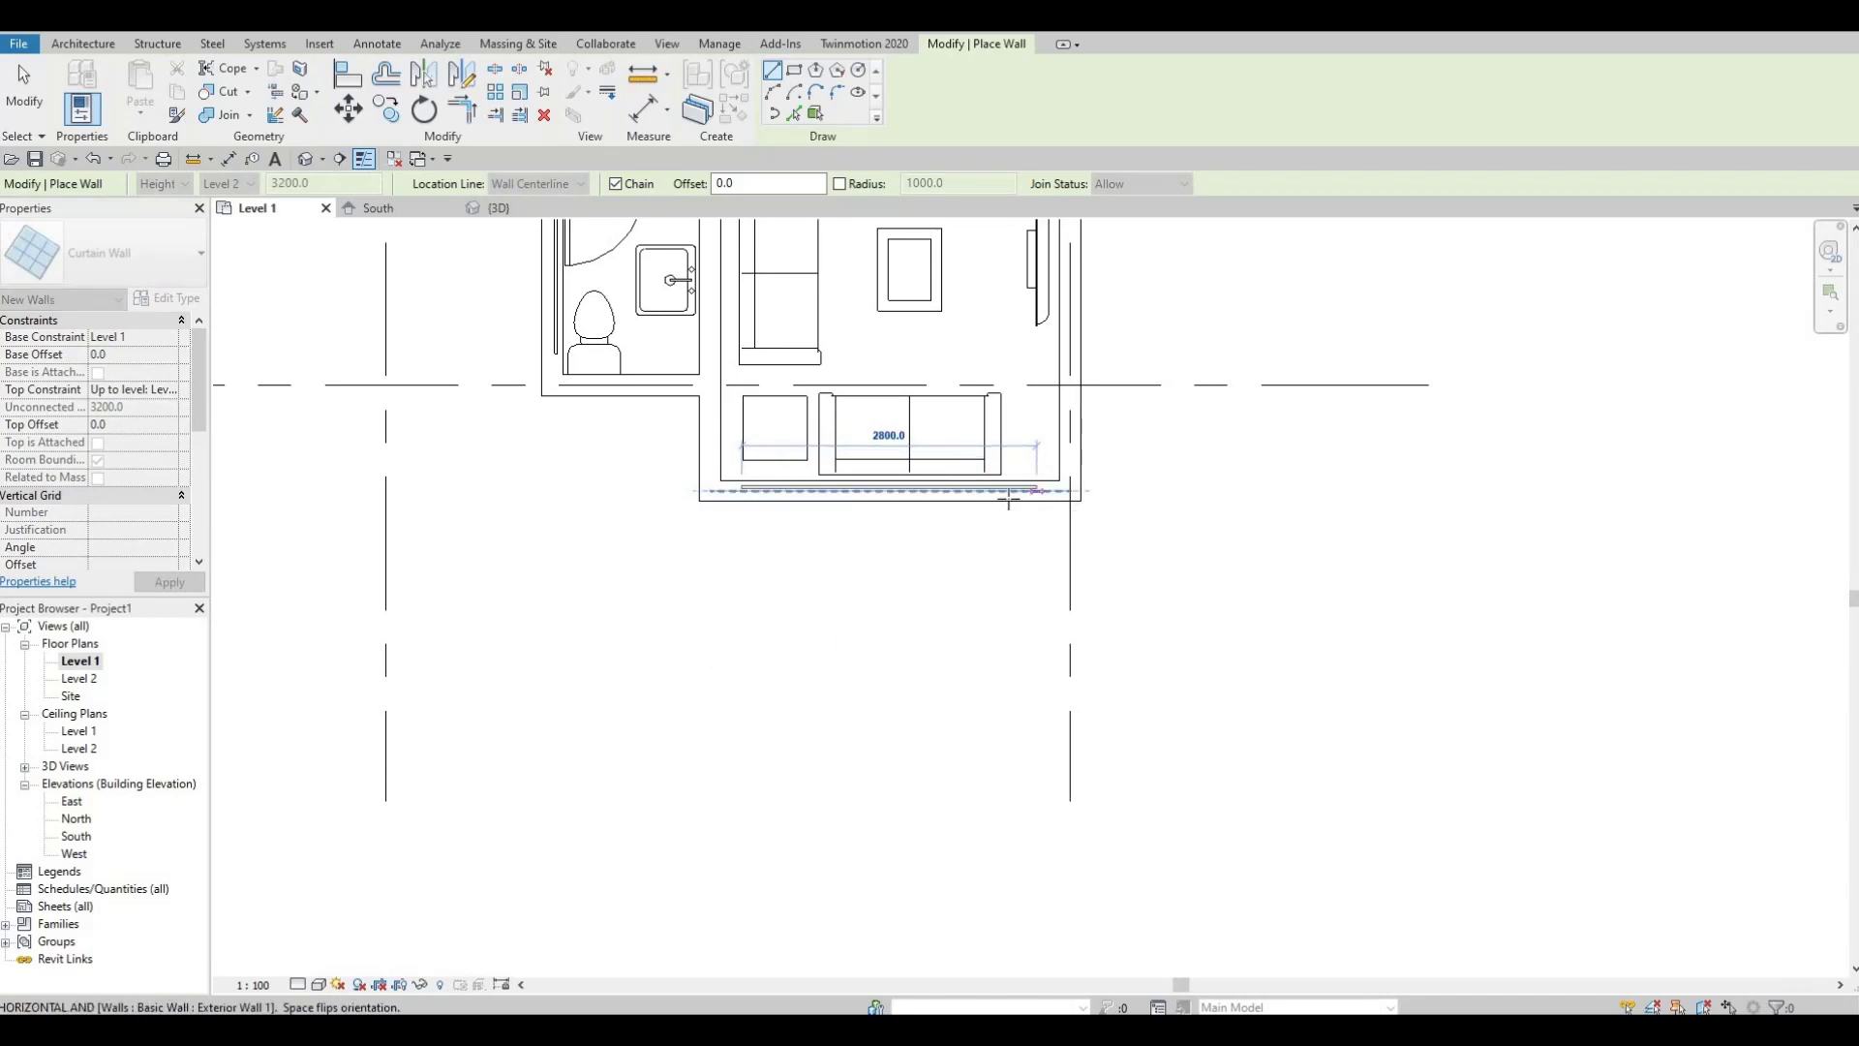
pyautogui.press('Escape')
pyautogui.press('Escape')
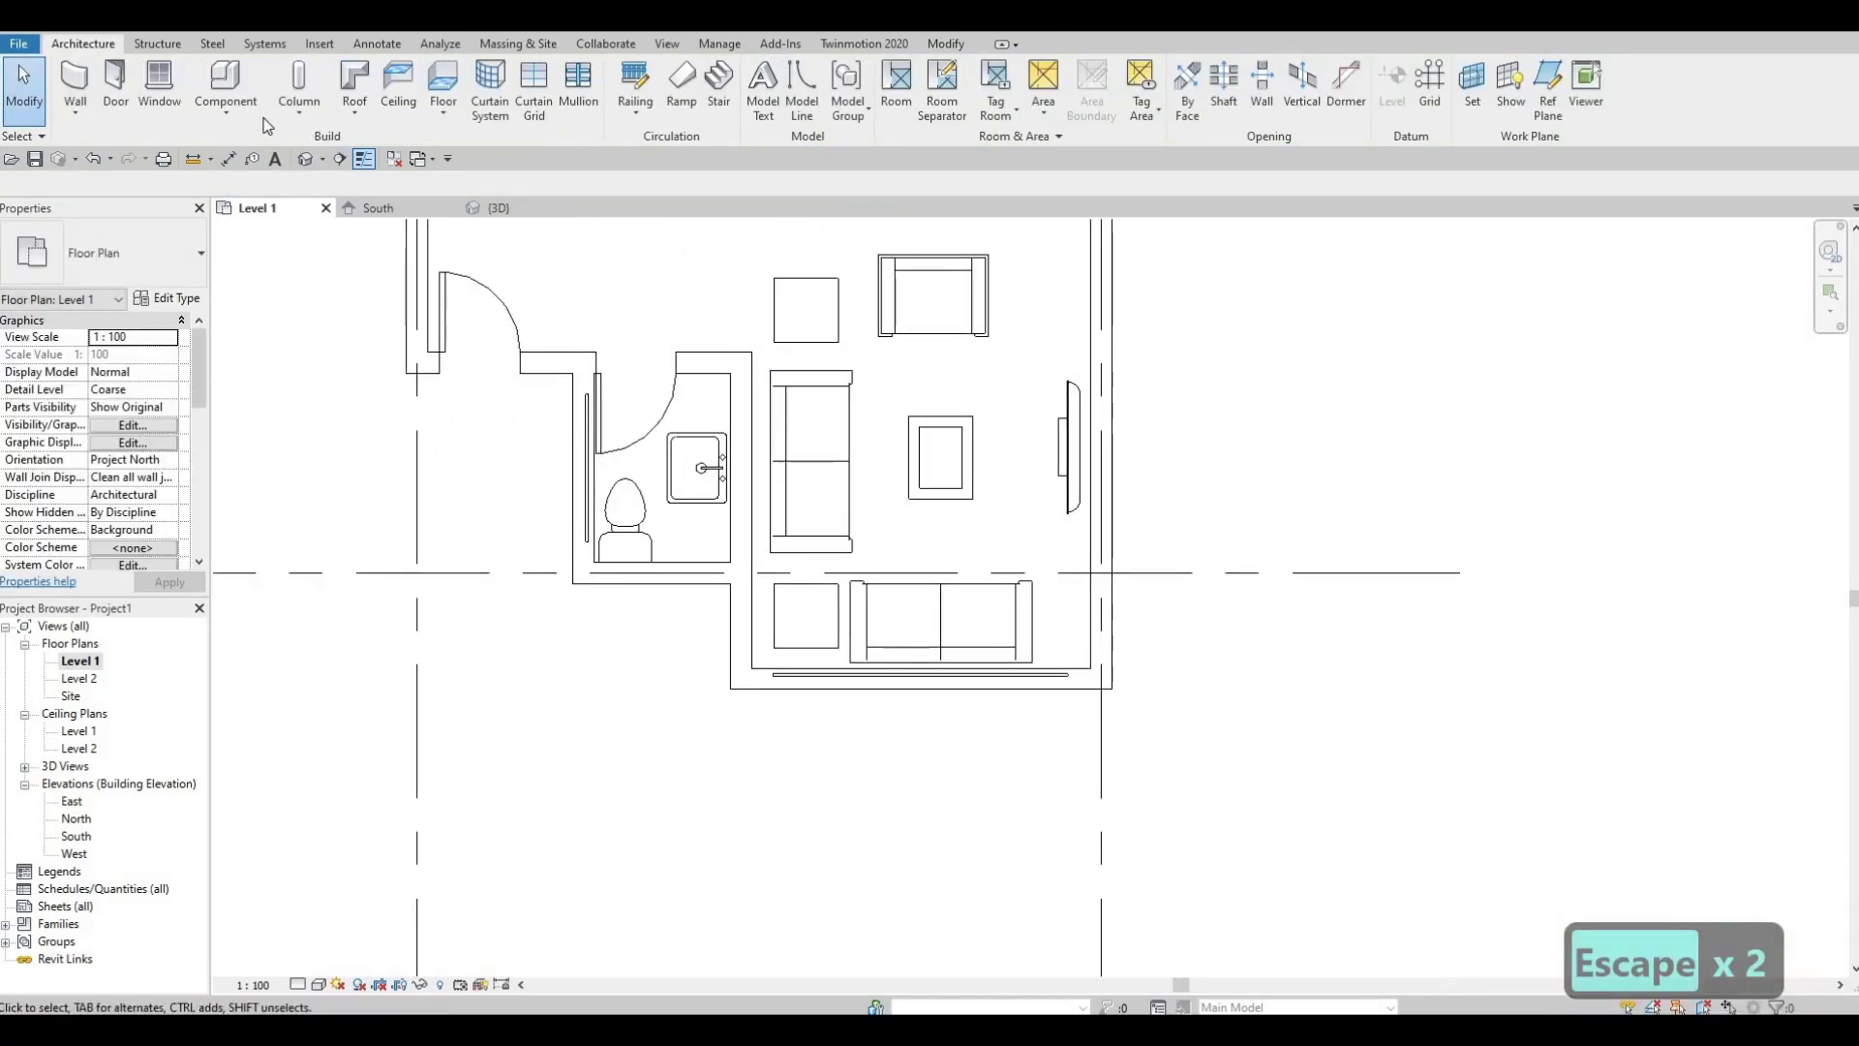
# - Cut the interior wall beside the upper-left room with its embedded curtain wall using Cut Geometry
pyautogui.click(946, 43)
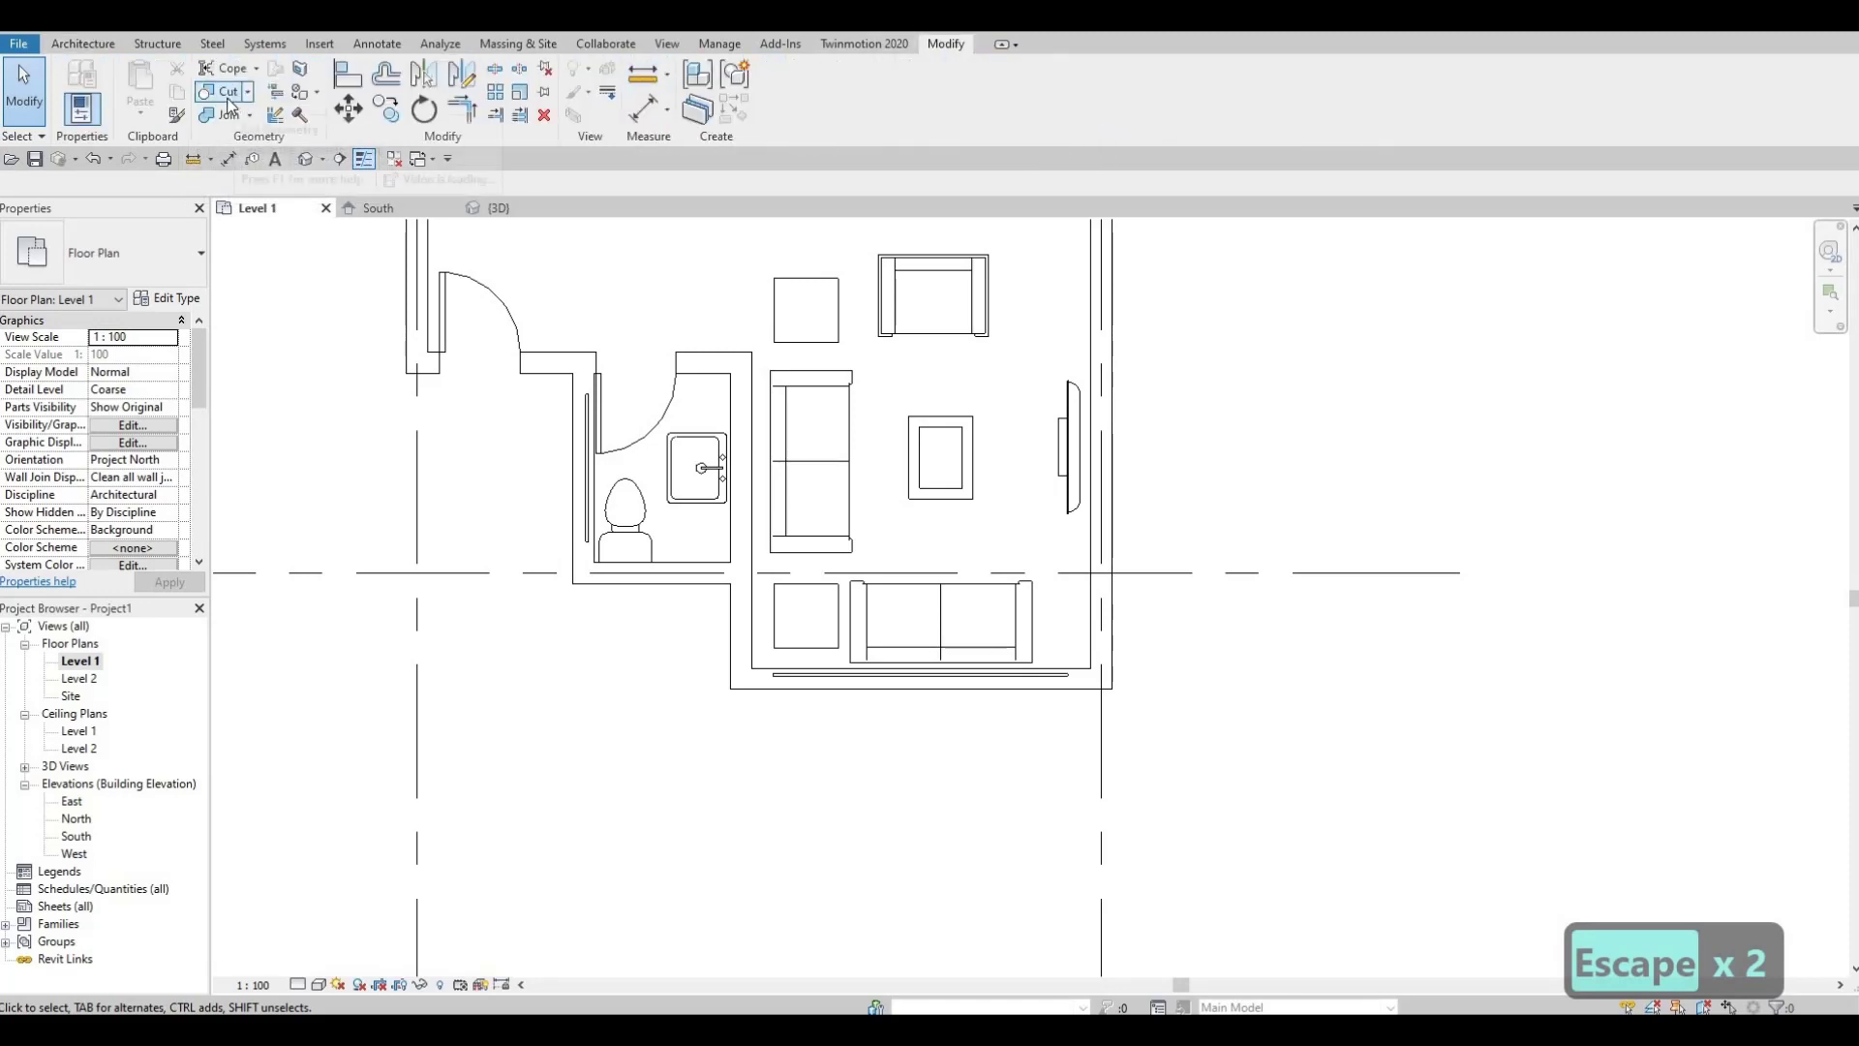
pyautogui.moveTo(465, 506); pyautogui.dragTo(501, 345, button='middle')
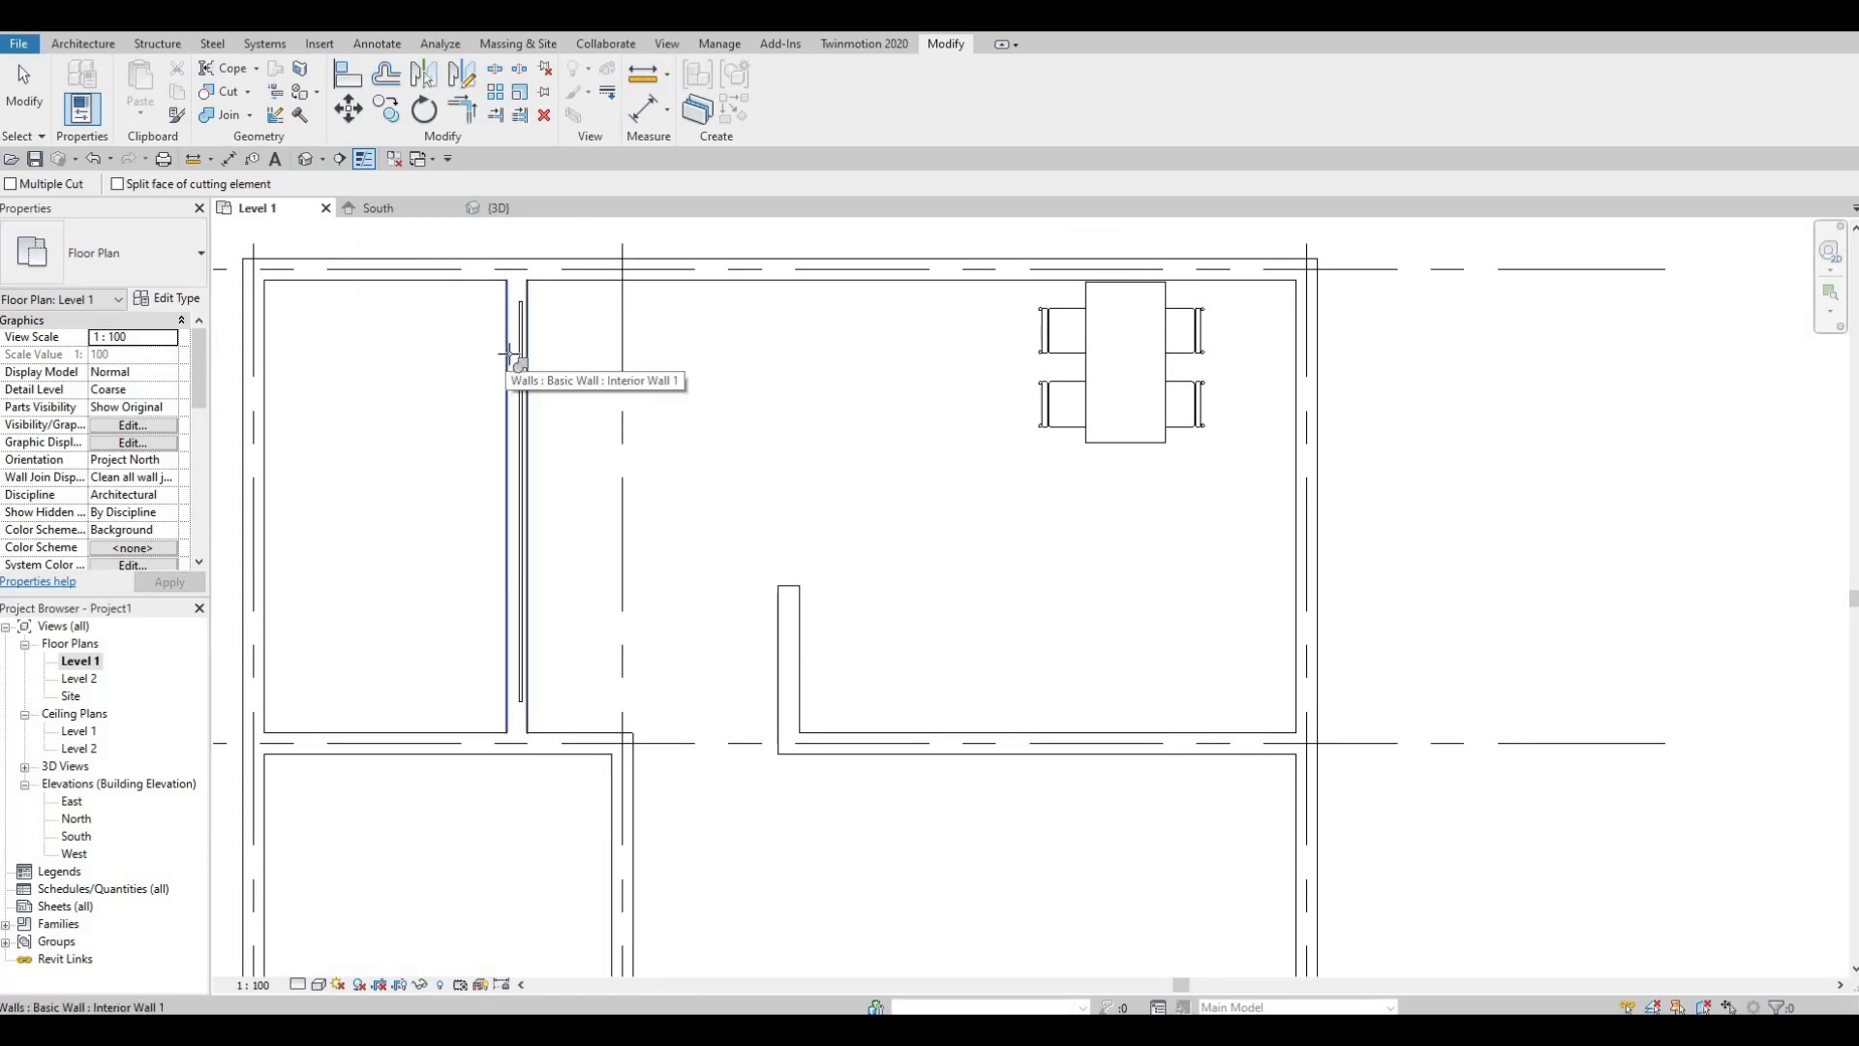
pyautogui.click(507, 364)
pyautogui.click(520, 360)
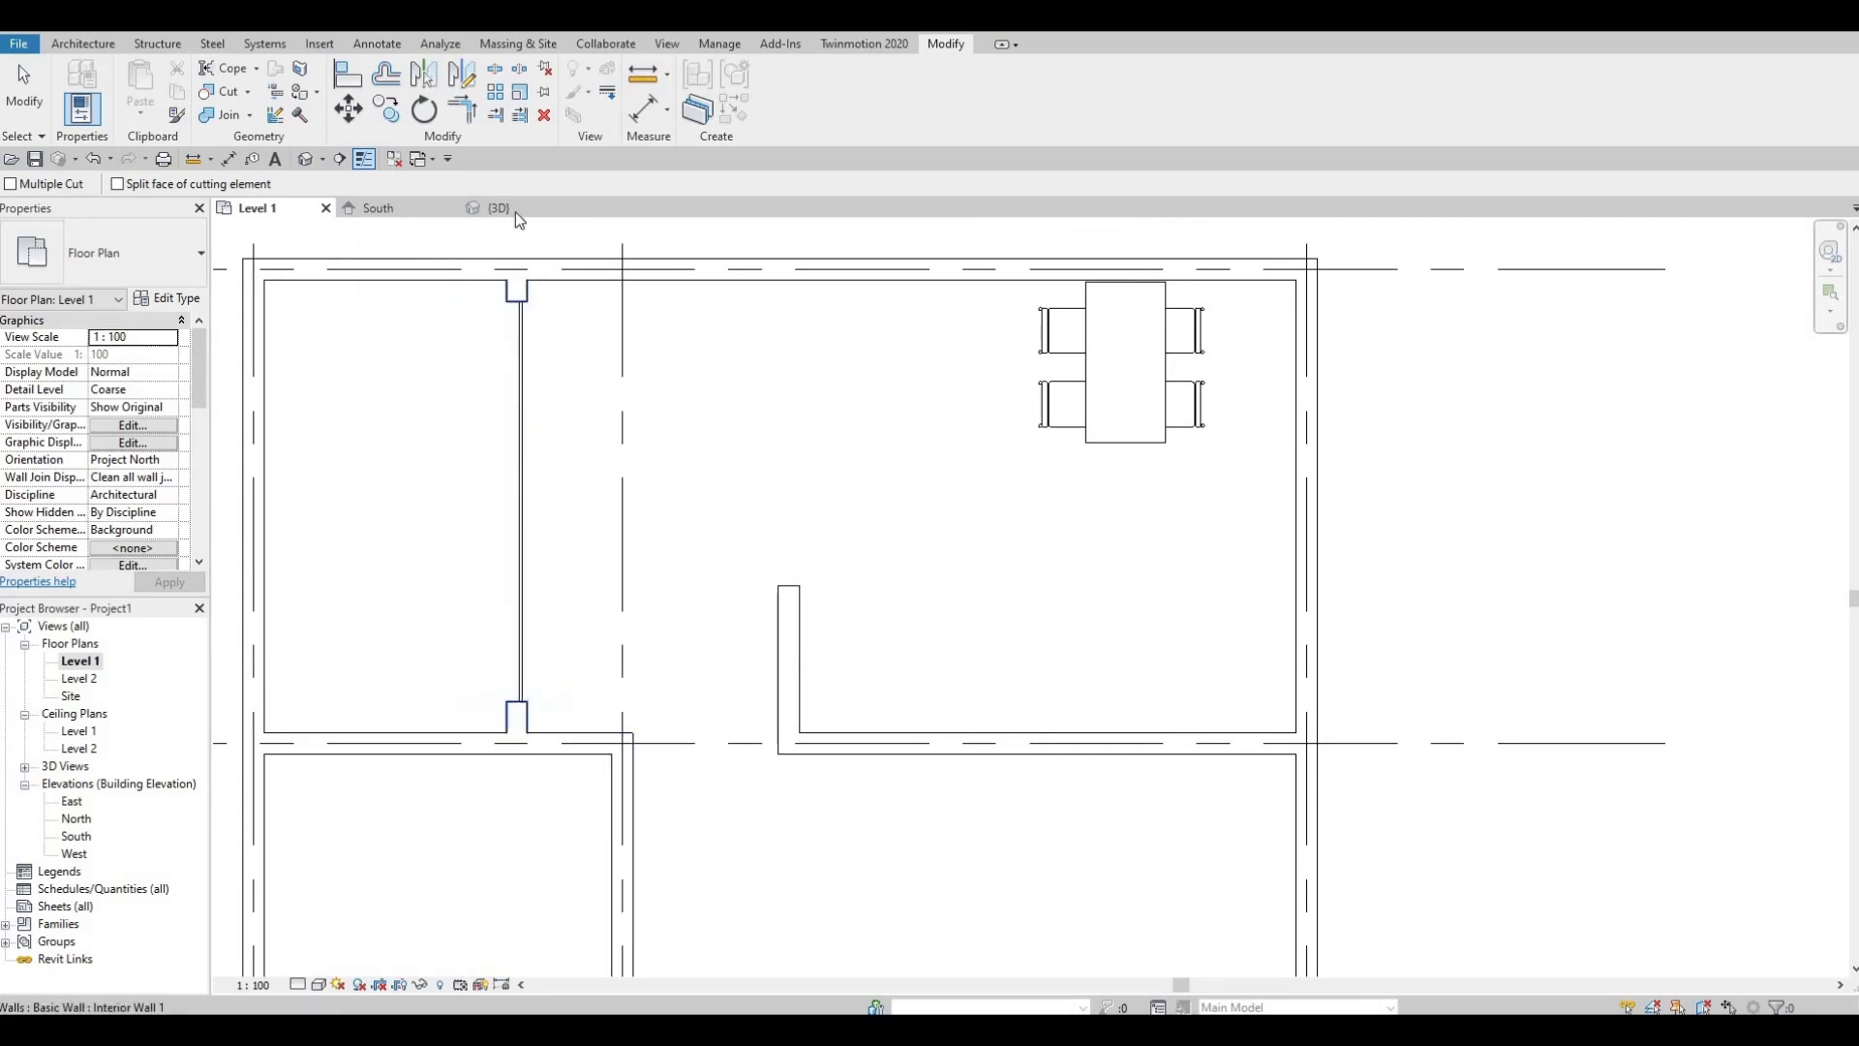
# - Cut the bathroom's left exterior wall and the living room's lower exterior wall with their embedded curtain walls
pyautogui.moveTo(558, 416); pyautogui.dragTo(601, 523, button='middle')
pyautogui.scroll(-2, 677, 510)
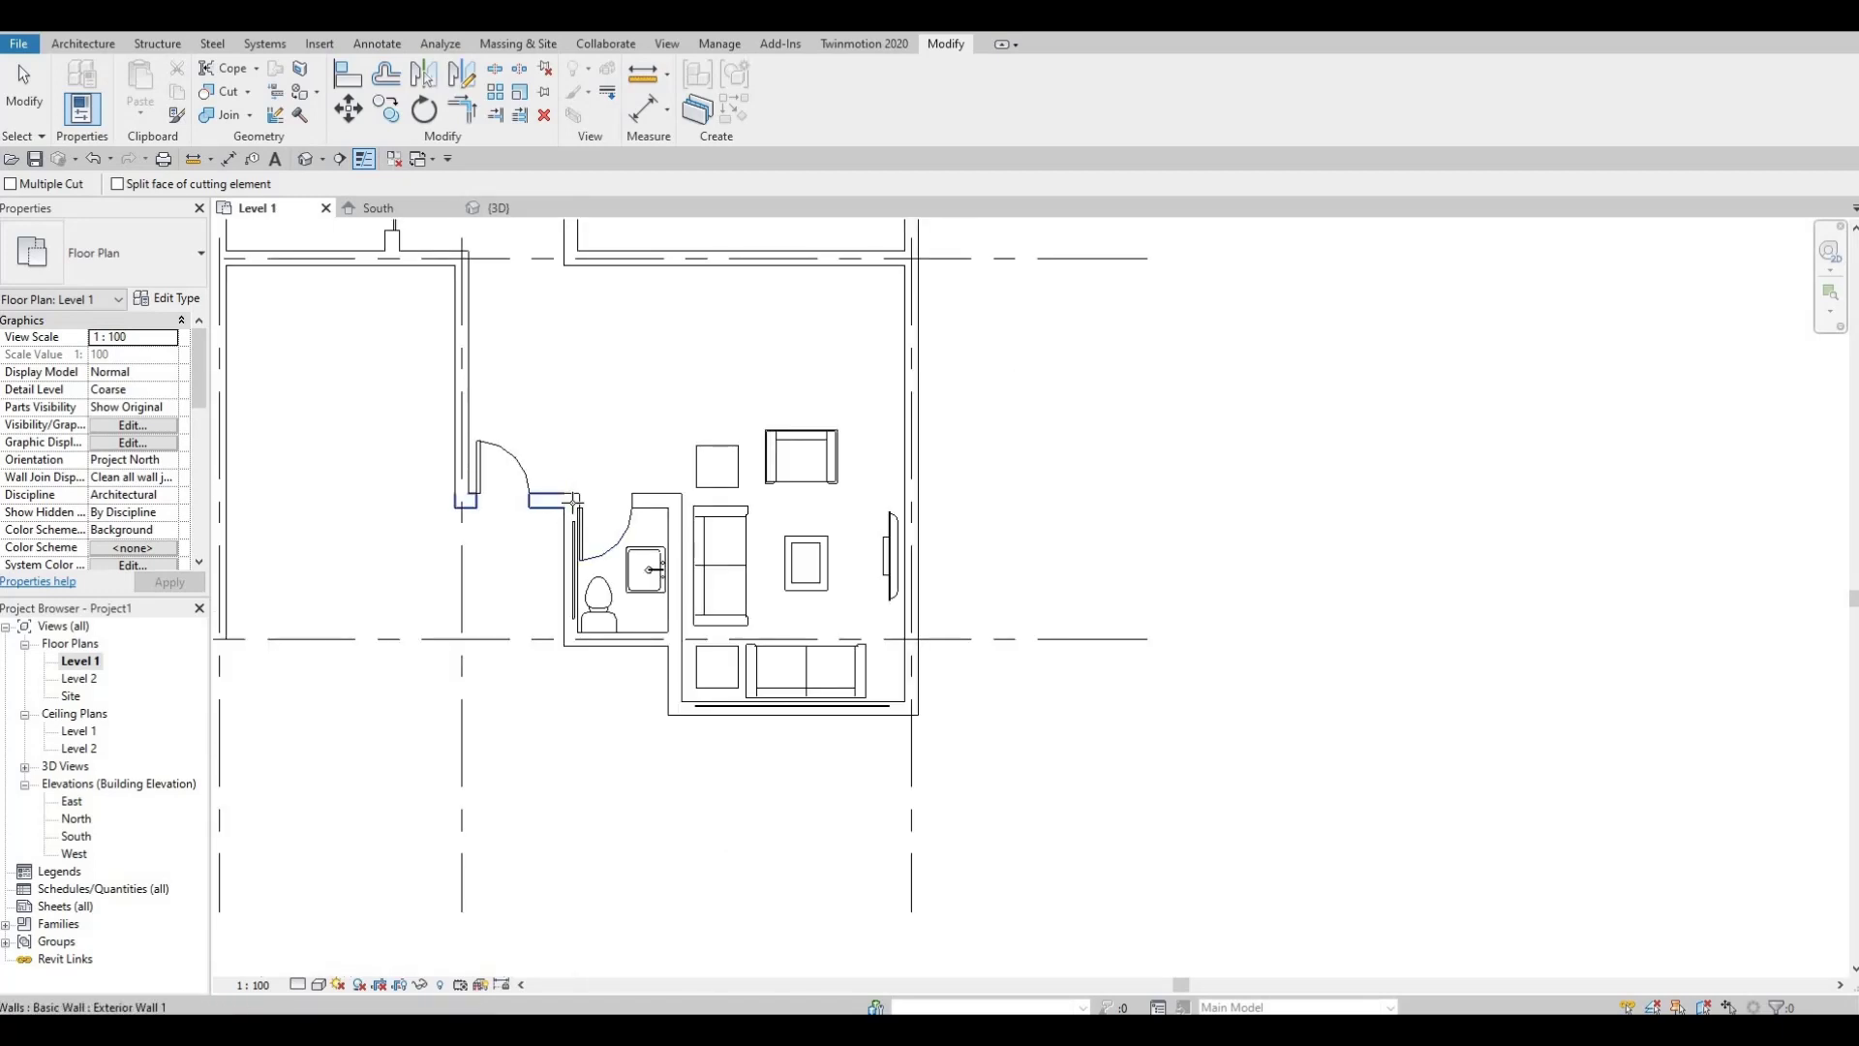
pyautogui.scroll(2, 551, 612)
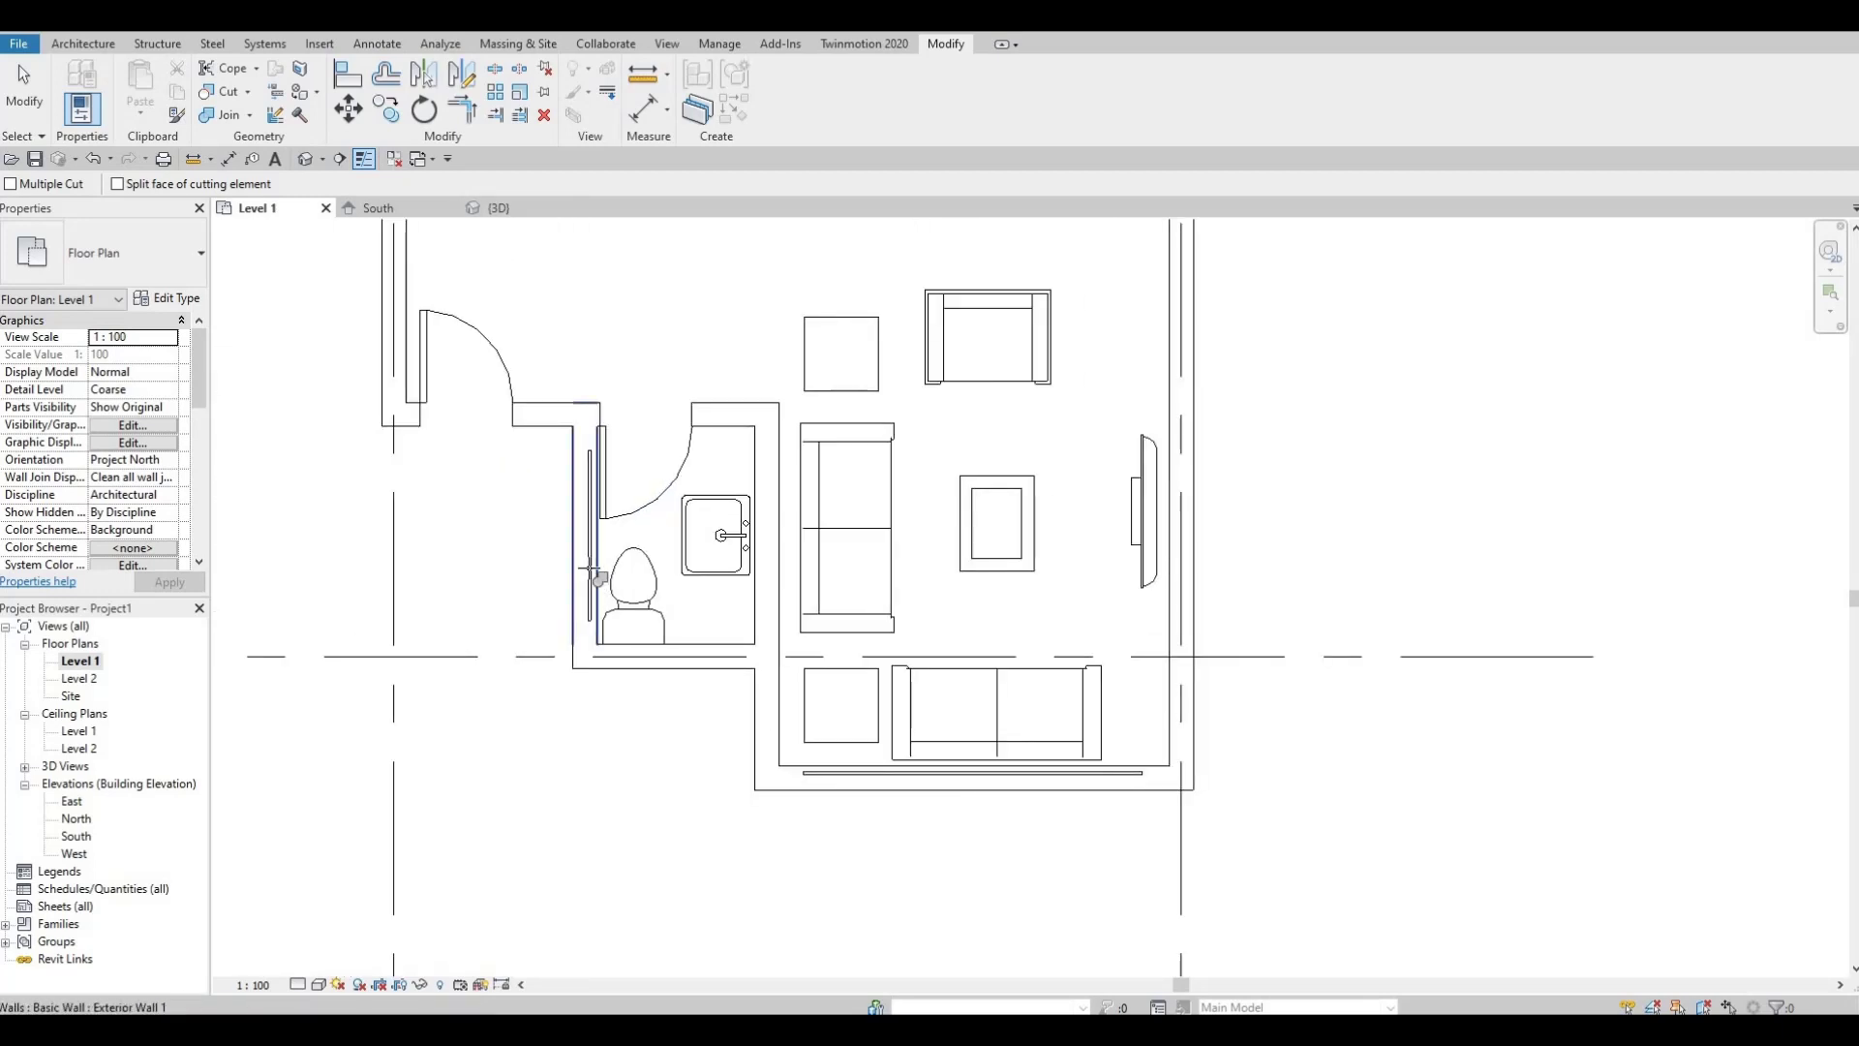
pyautogui.click(592, 571)
pyautogui.click(765, 760)
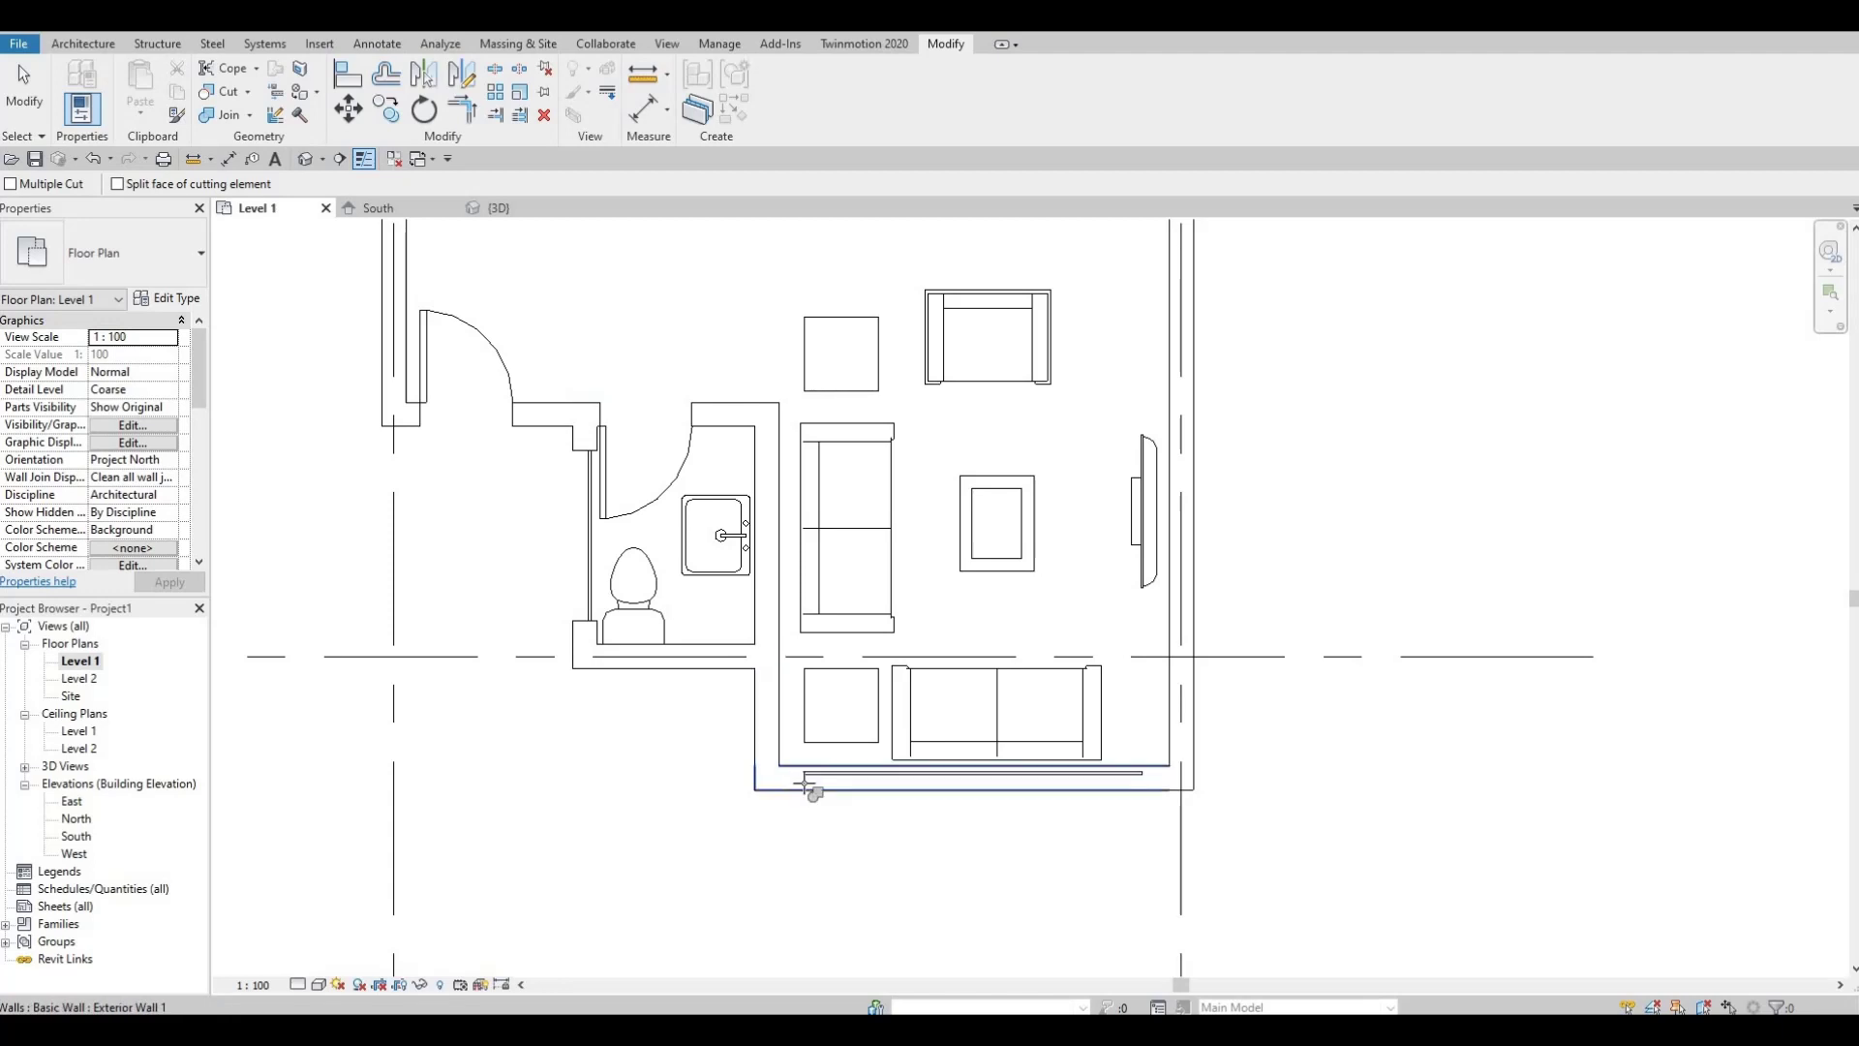
pyautogui.click(811, 789)
pyautogui.click(811, 774)
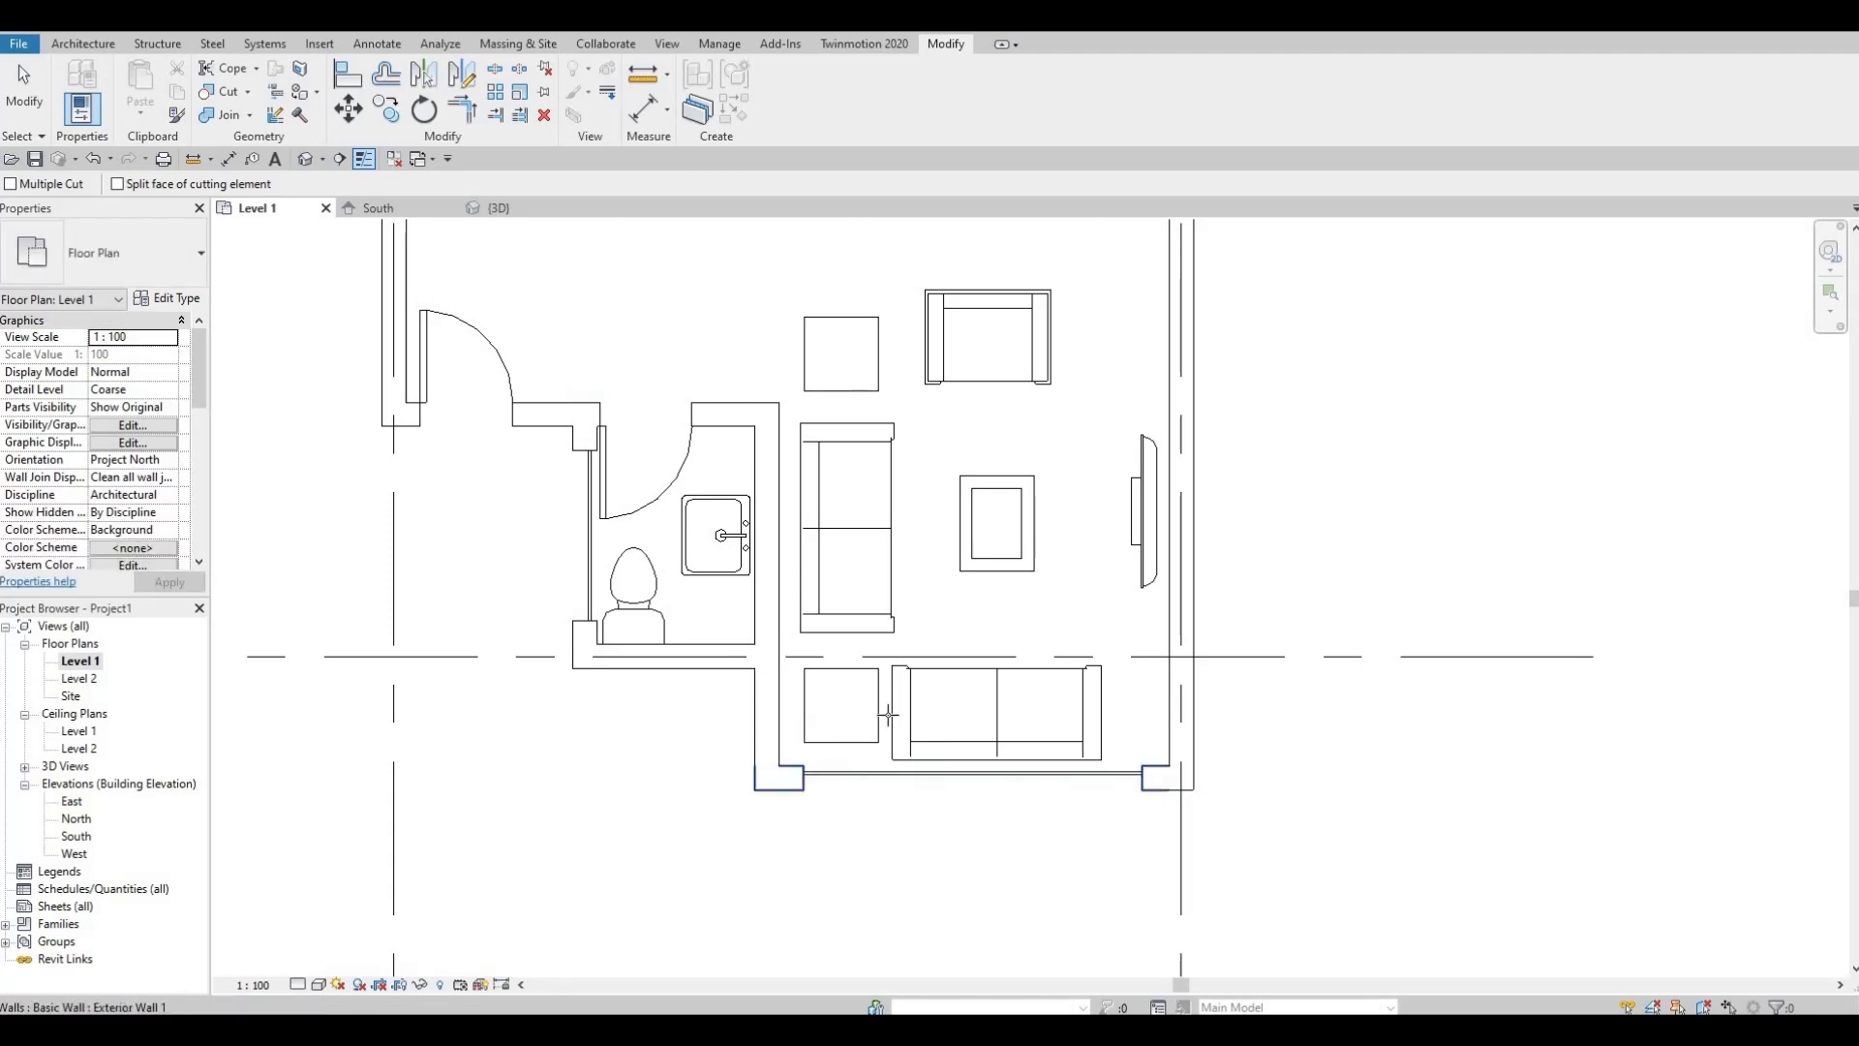
pyautogui.press('Escape')
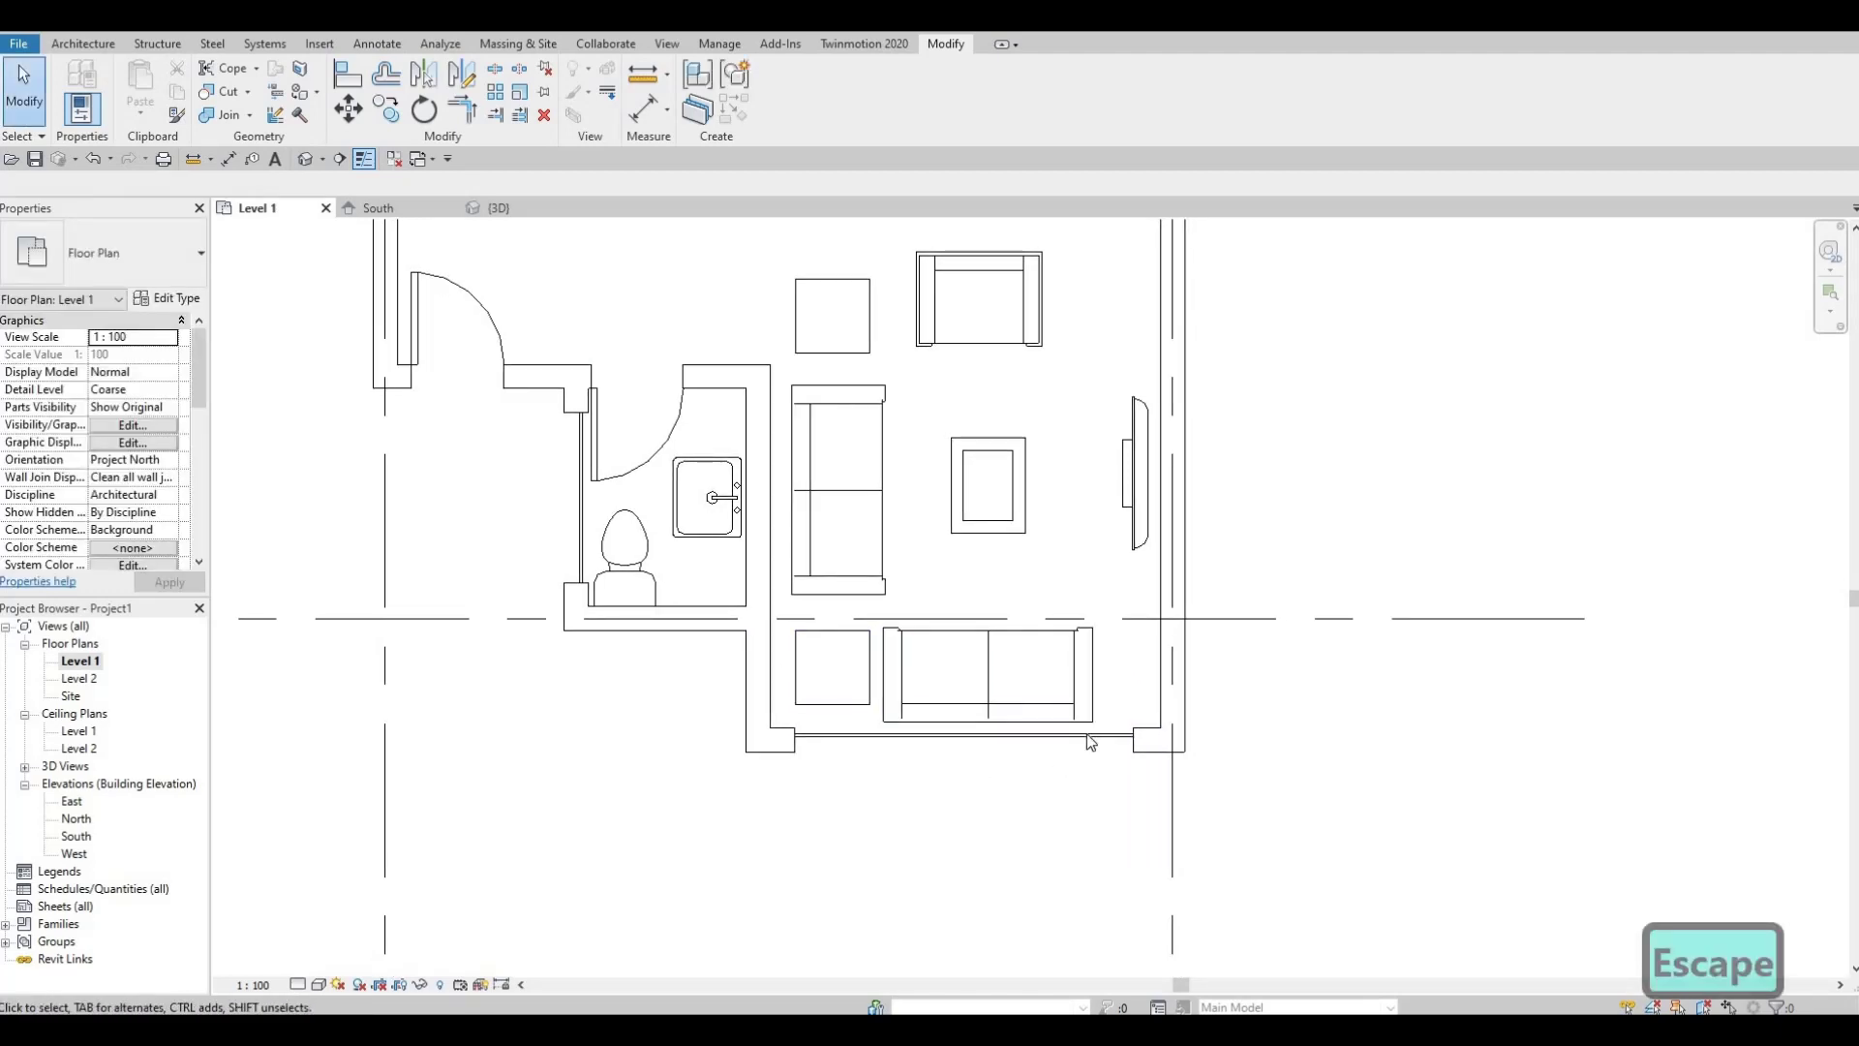
pyautogui.press('Escape')
# - Shorten the living room's lower curtain wall from its right end to a length of 2300 mm
pyautogui.click(1096, 736)
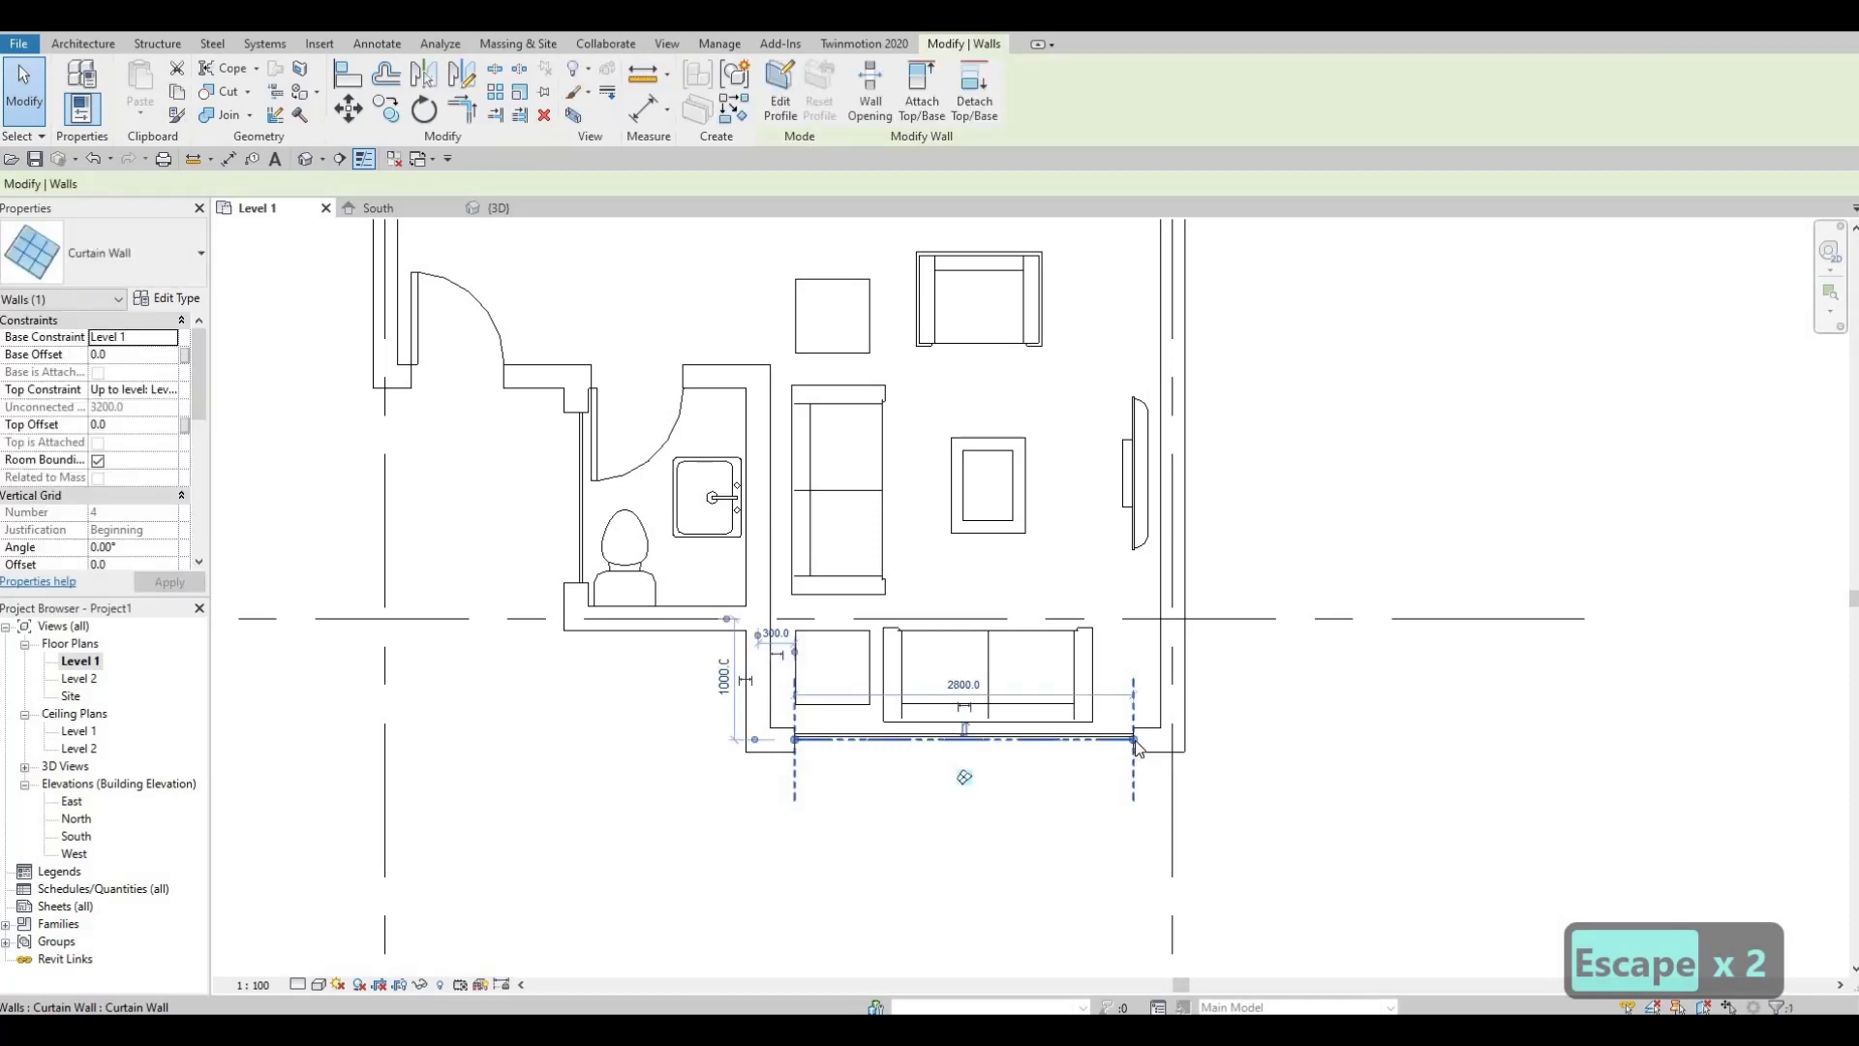
pyautogui.press('r')
pyautogui.press('s')
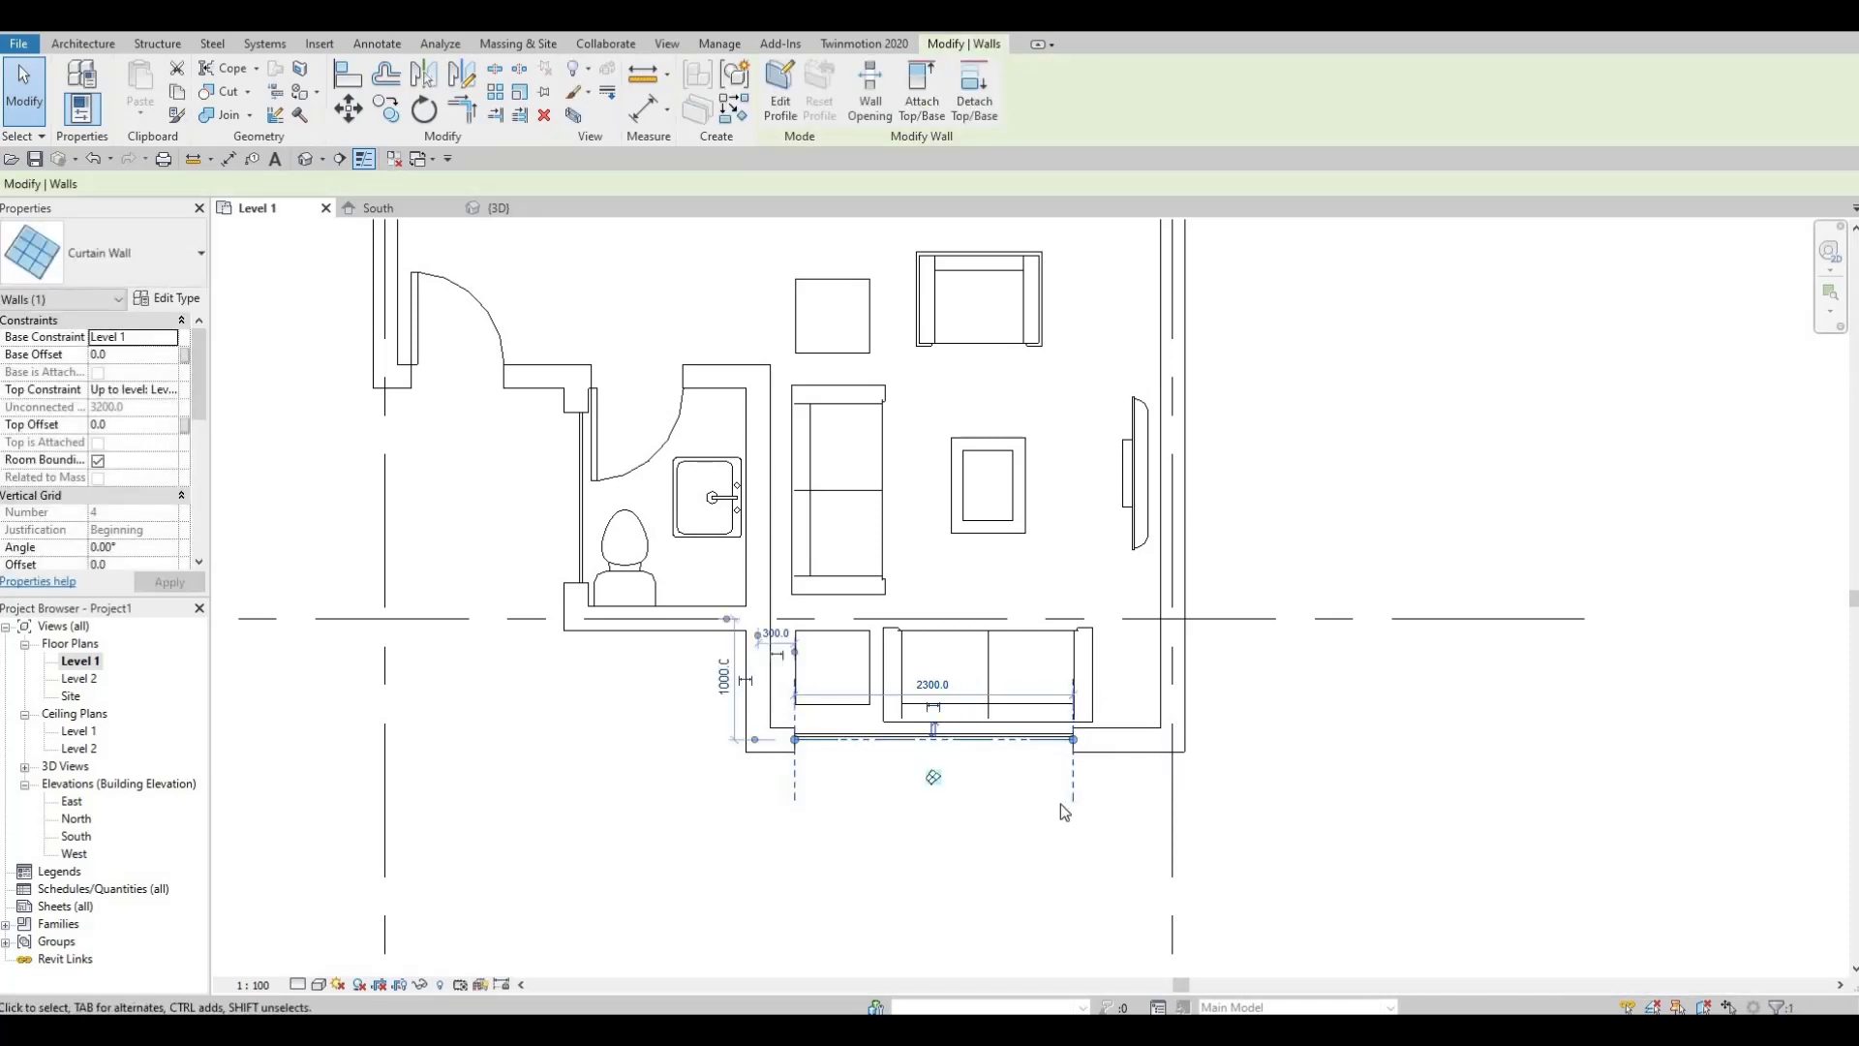
pyautogui.press('Escape')
pyautogui.press('Escape')
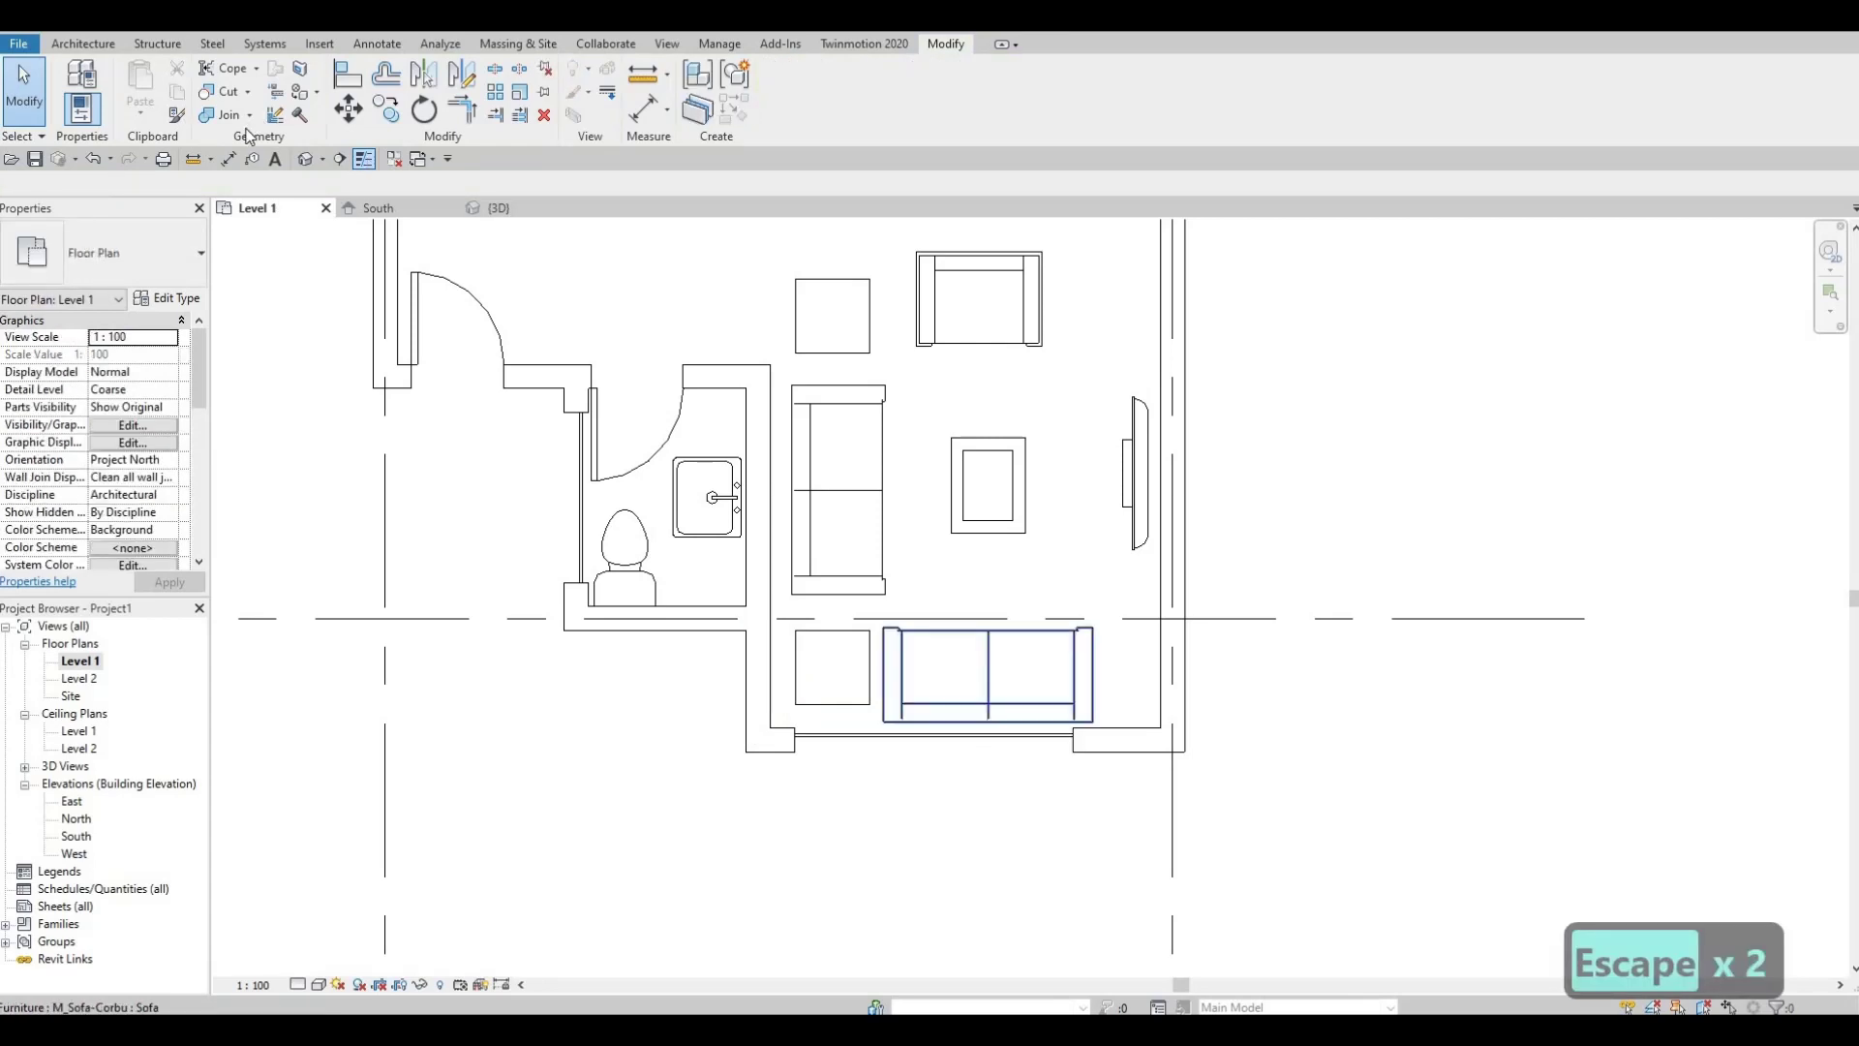
# - In the 3D view, resize the living room's lower curtain wall to a base offset of about 1387 mm and a top offset of about -446 mm
pyautogui.click(306, 159)
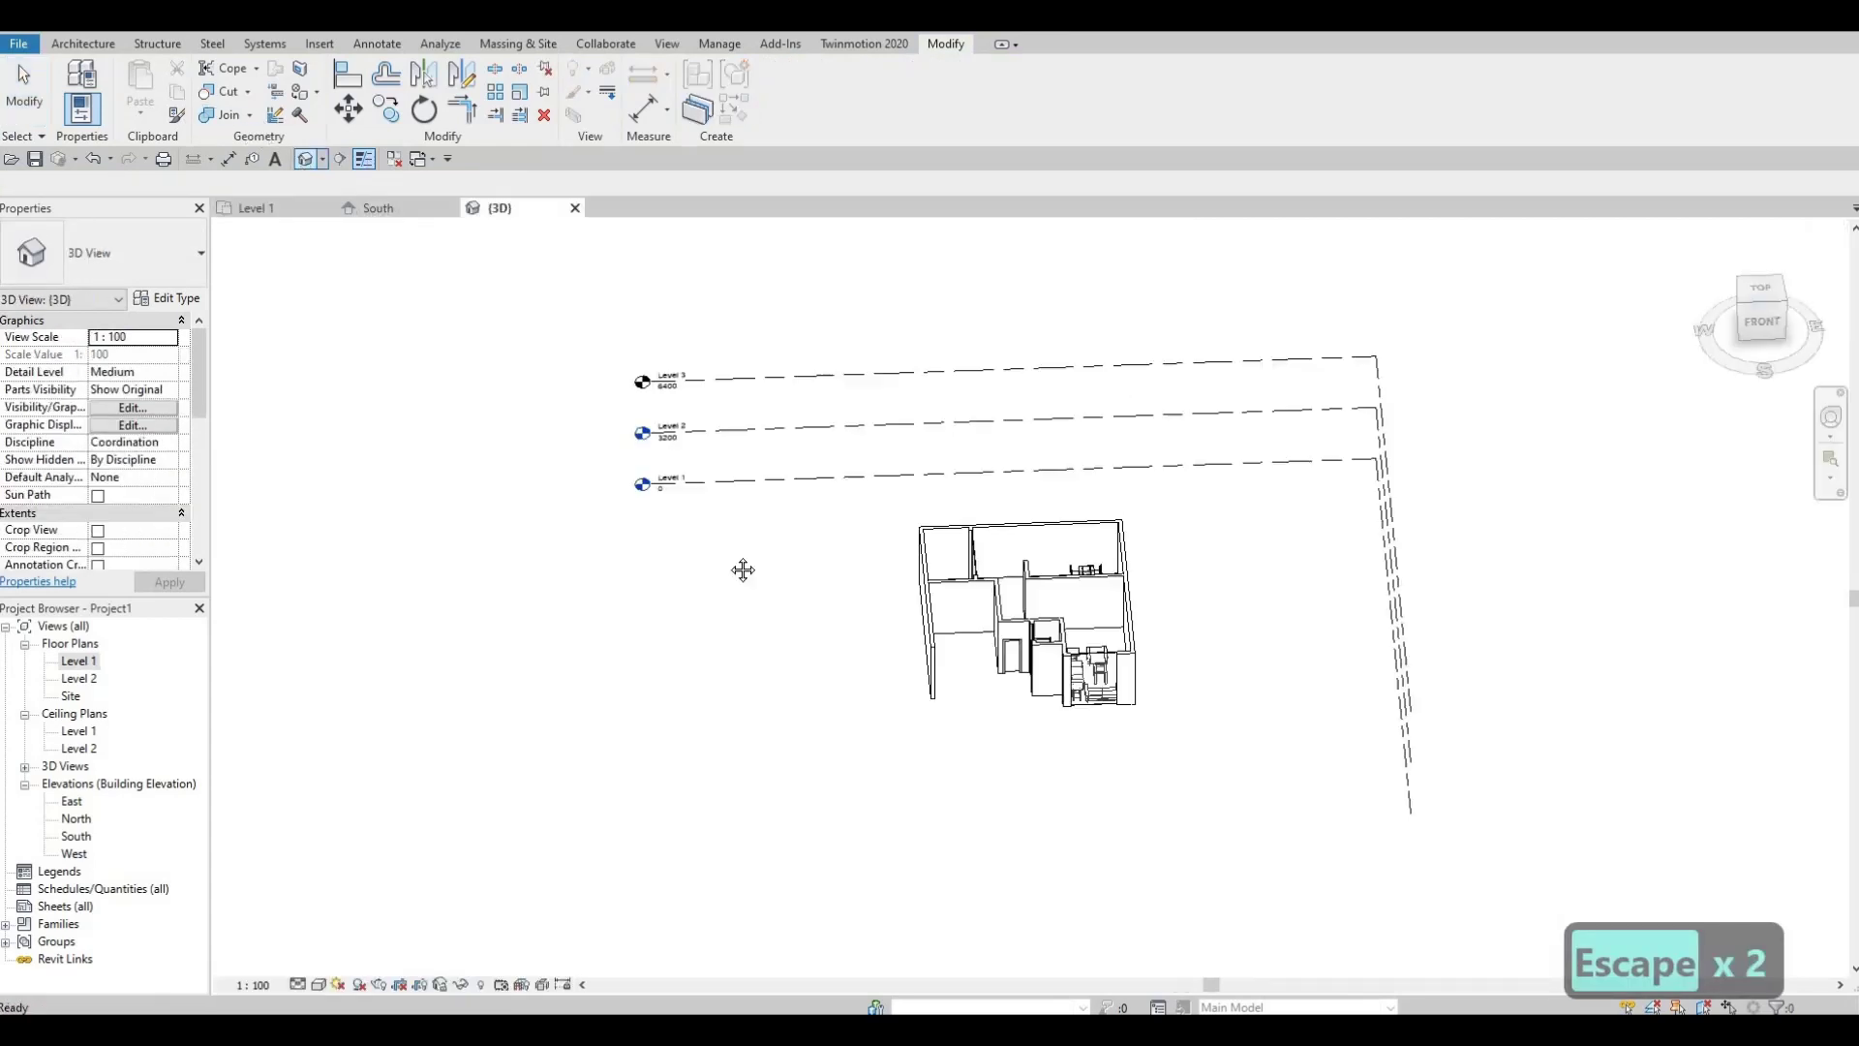
pyautogui.scroll(6, 651, 545)
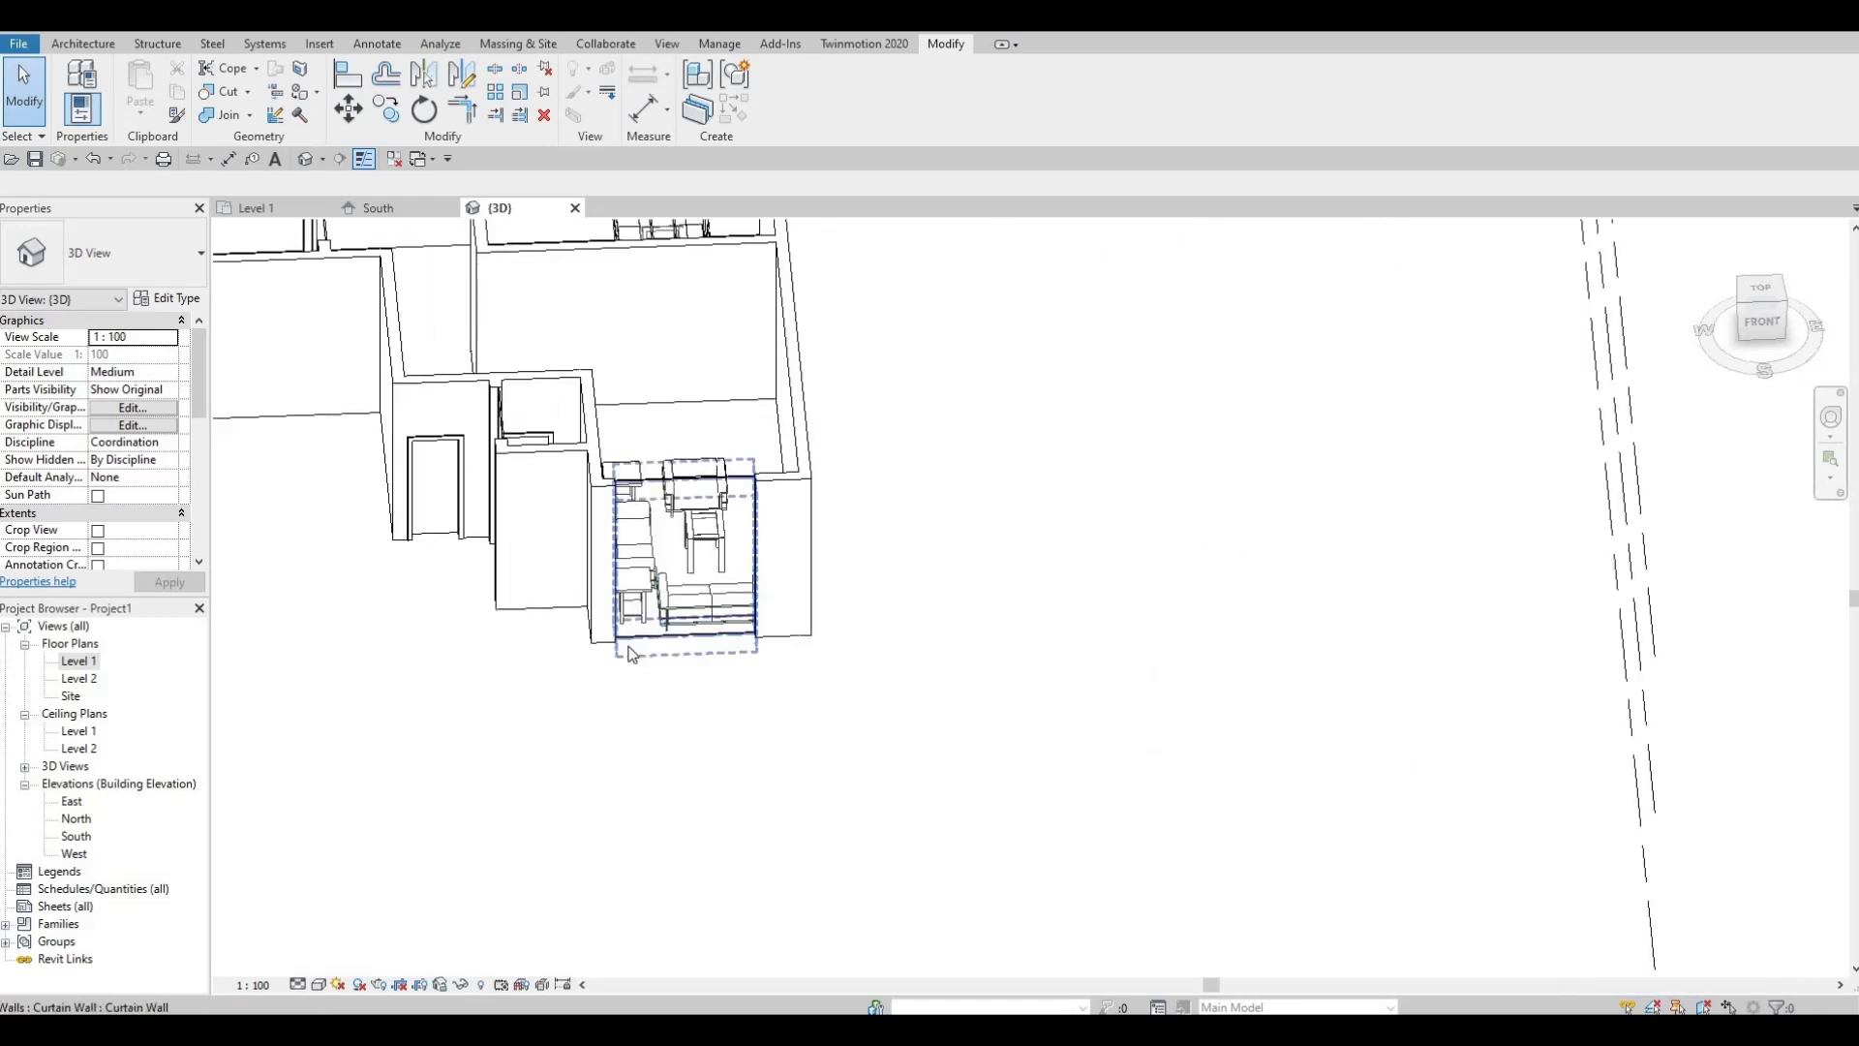
pyautogui.click(638, 697)
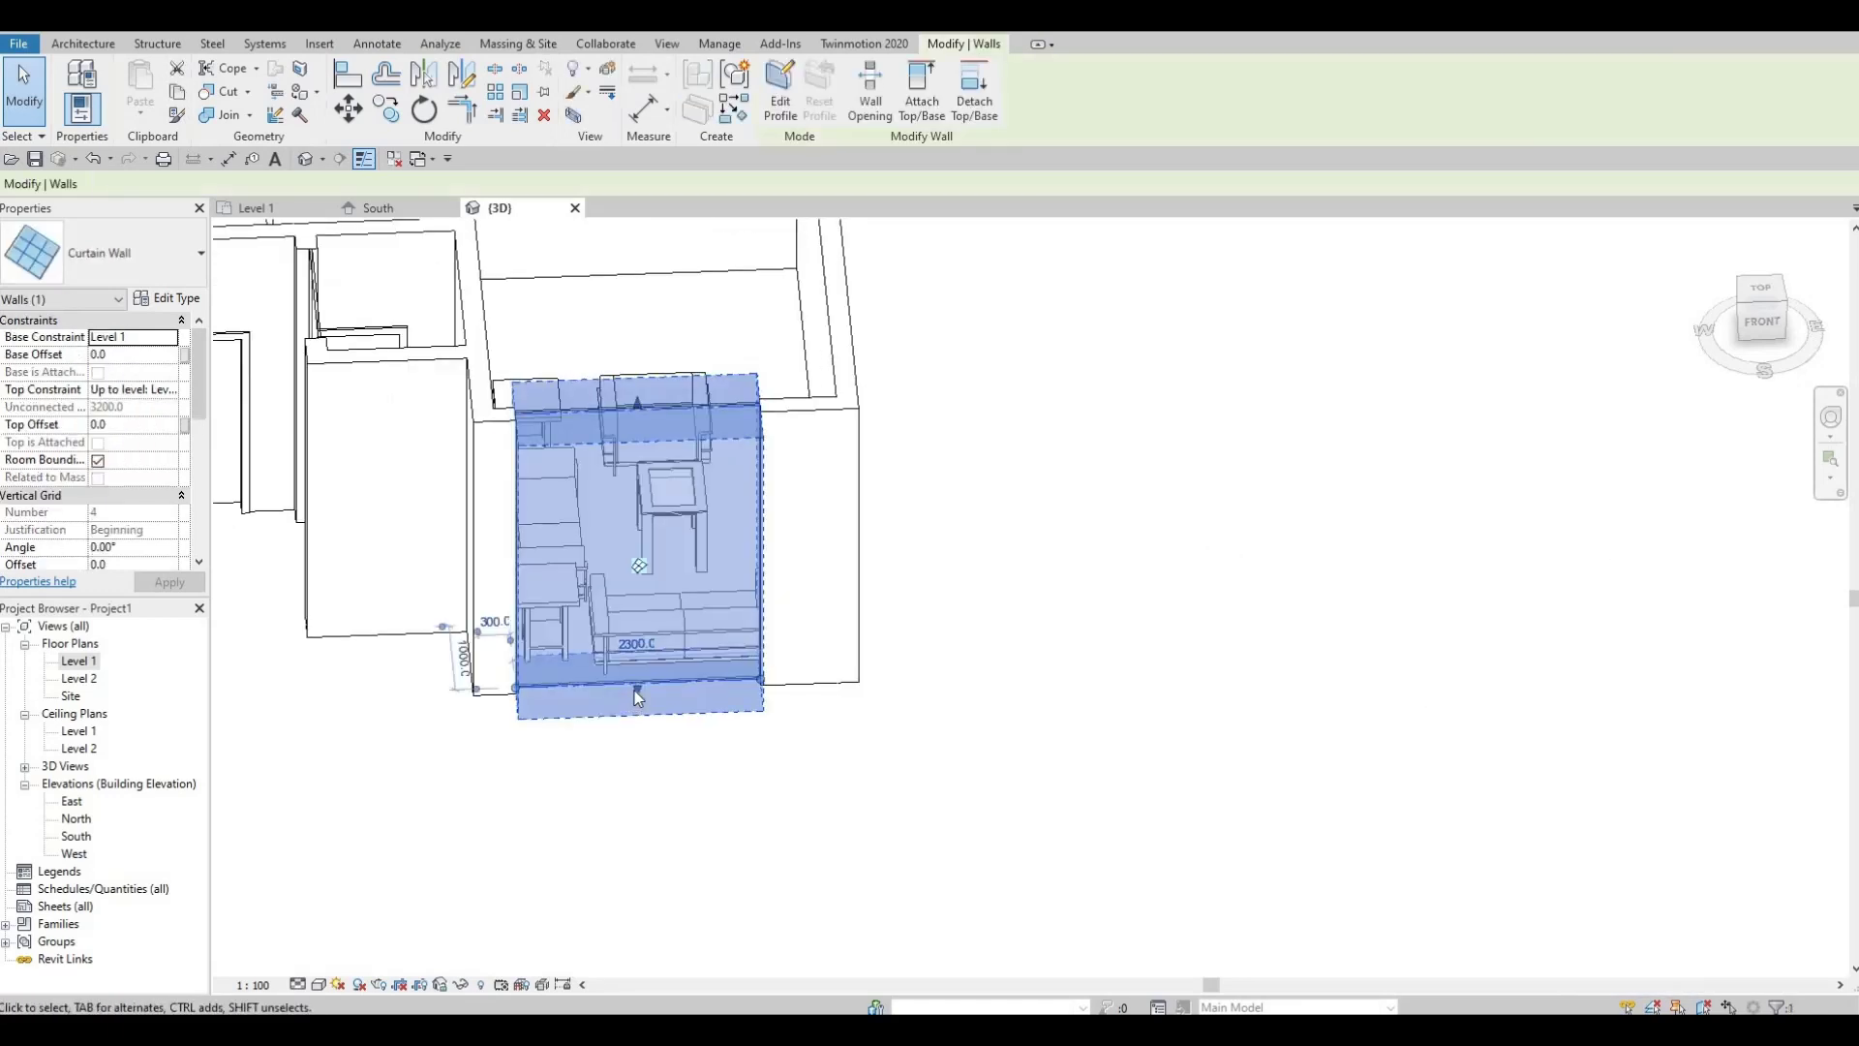
pyautogui.moveTo(639, 650); pyautogui.dragTo(639, 569)
pyautogui.moveTo(638, 410); pyautogui.dragTo(637, 440)
pyautogui.keyDown('shift'); pyautogui.moveTo(701, 639); pyautogui.dragTo(692, 608, button='middle'); pyautogui.keyUp('shift')
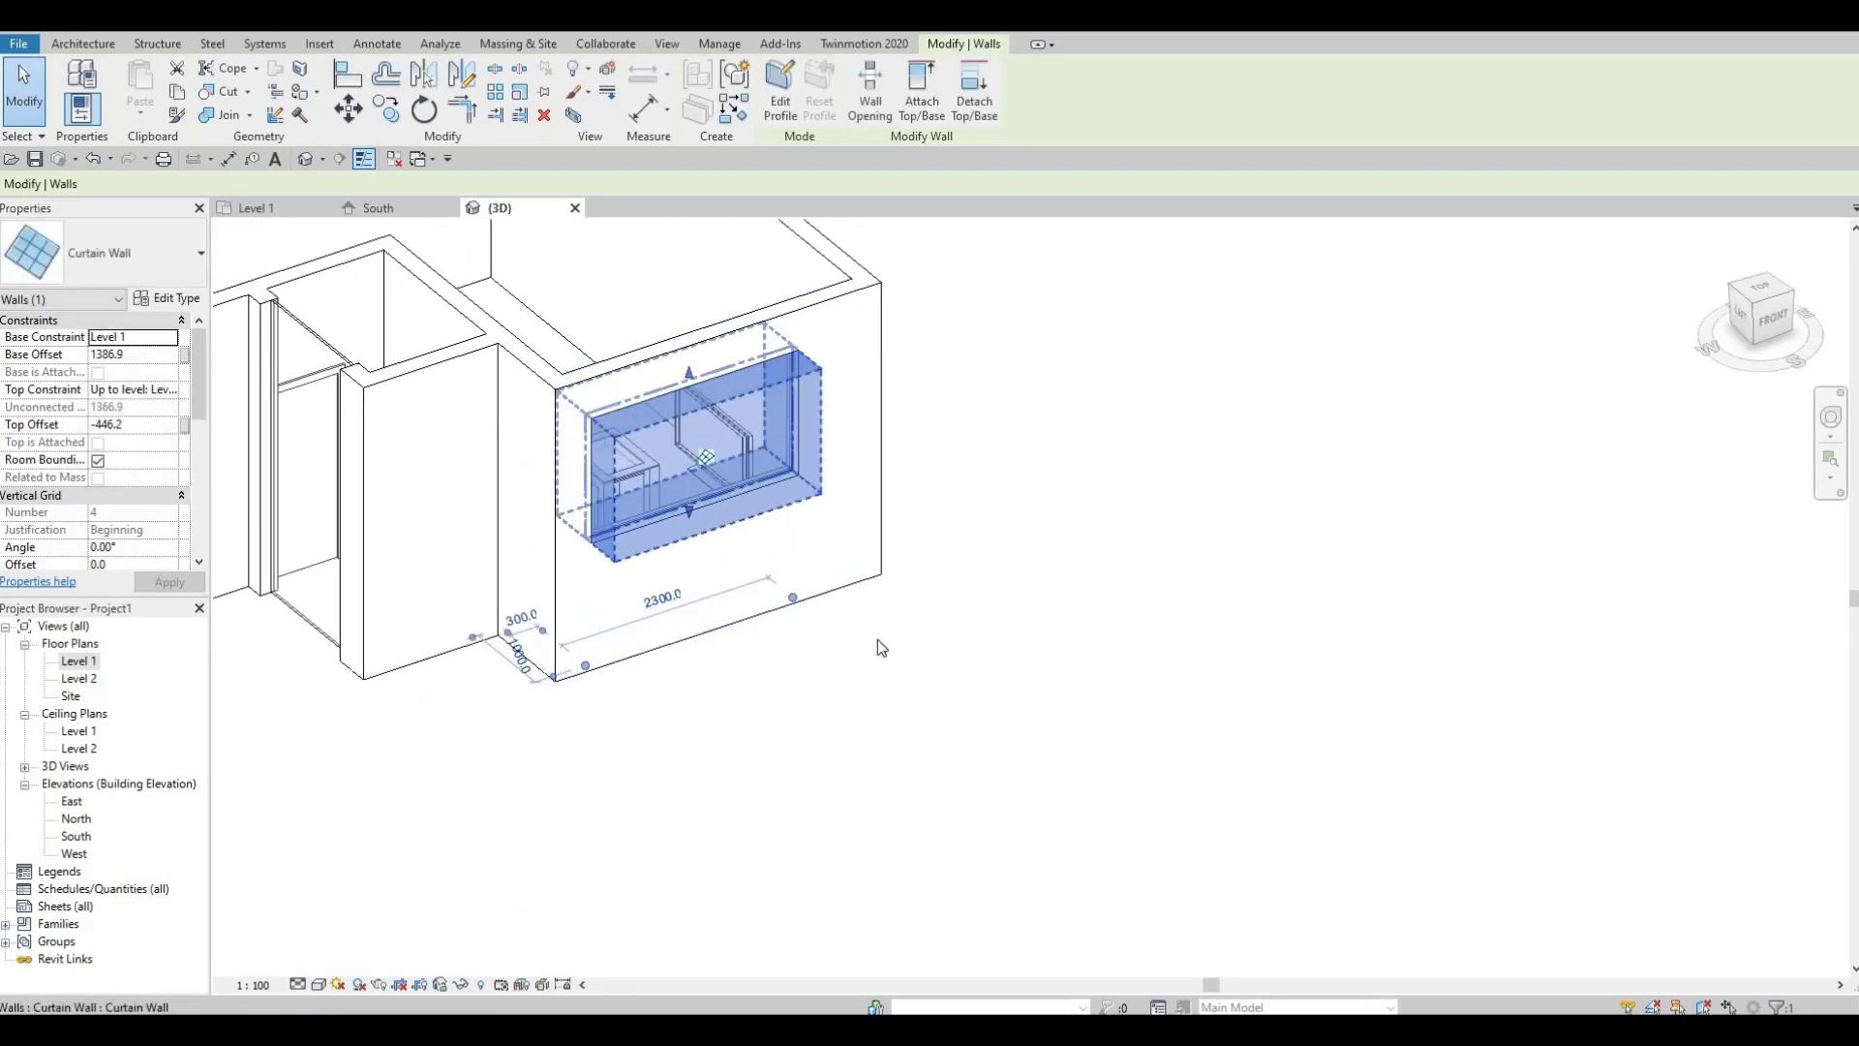
# - Resize the bathroom's exterior curtain wall to a high window with a base offset of about 2307 mm and a top offset of about -466 mm
pyautogui.moveTo(523, 446); pyautogui.dragTo(1000, 424, button='middle')
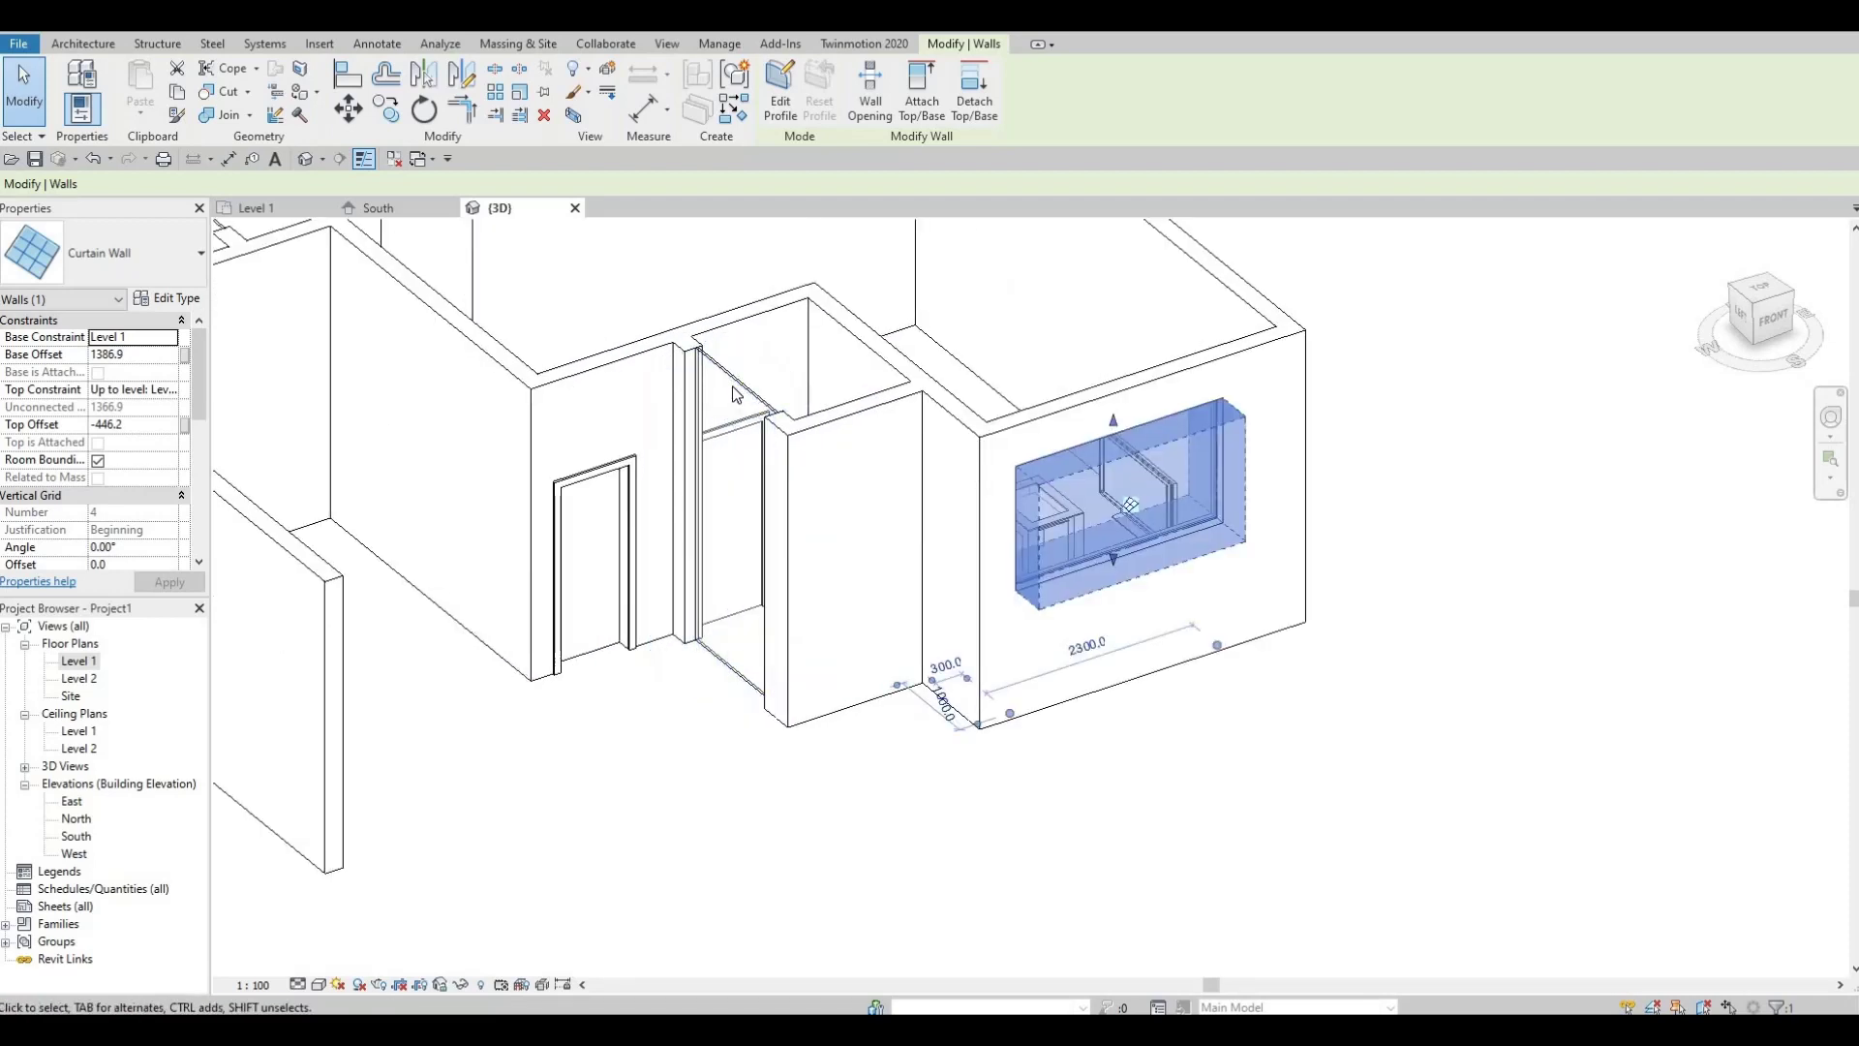
pyautogui.click(736, 395)
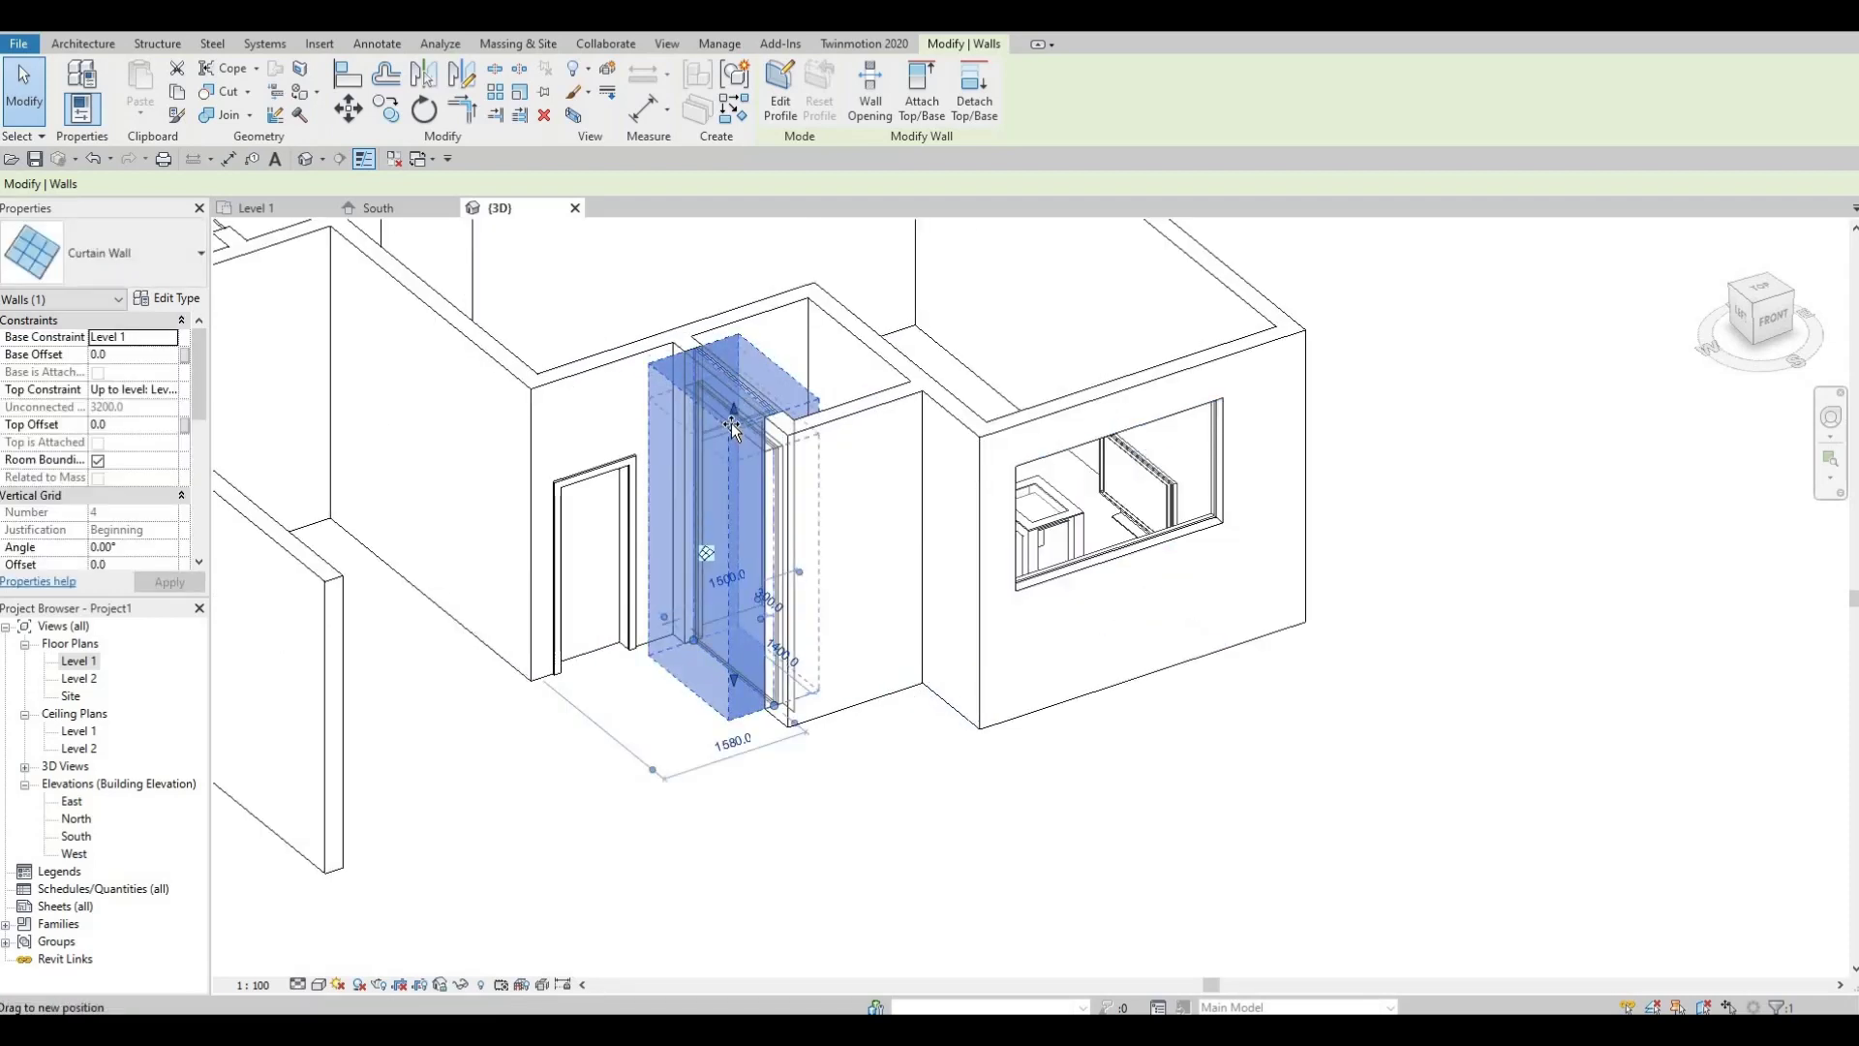
pyautogui.moveTo(728, 668); pyautogui.dragTo(725, 677)
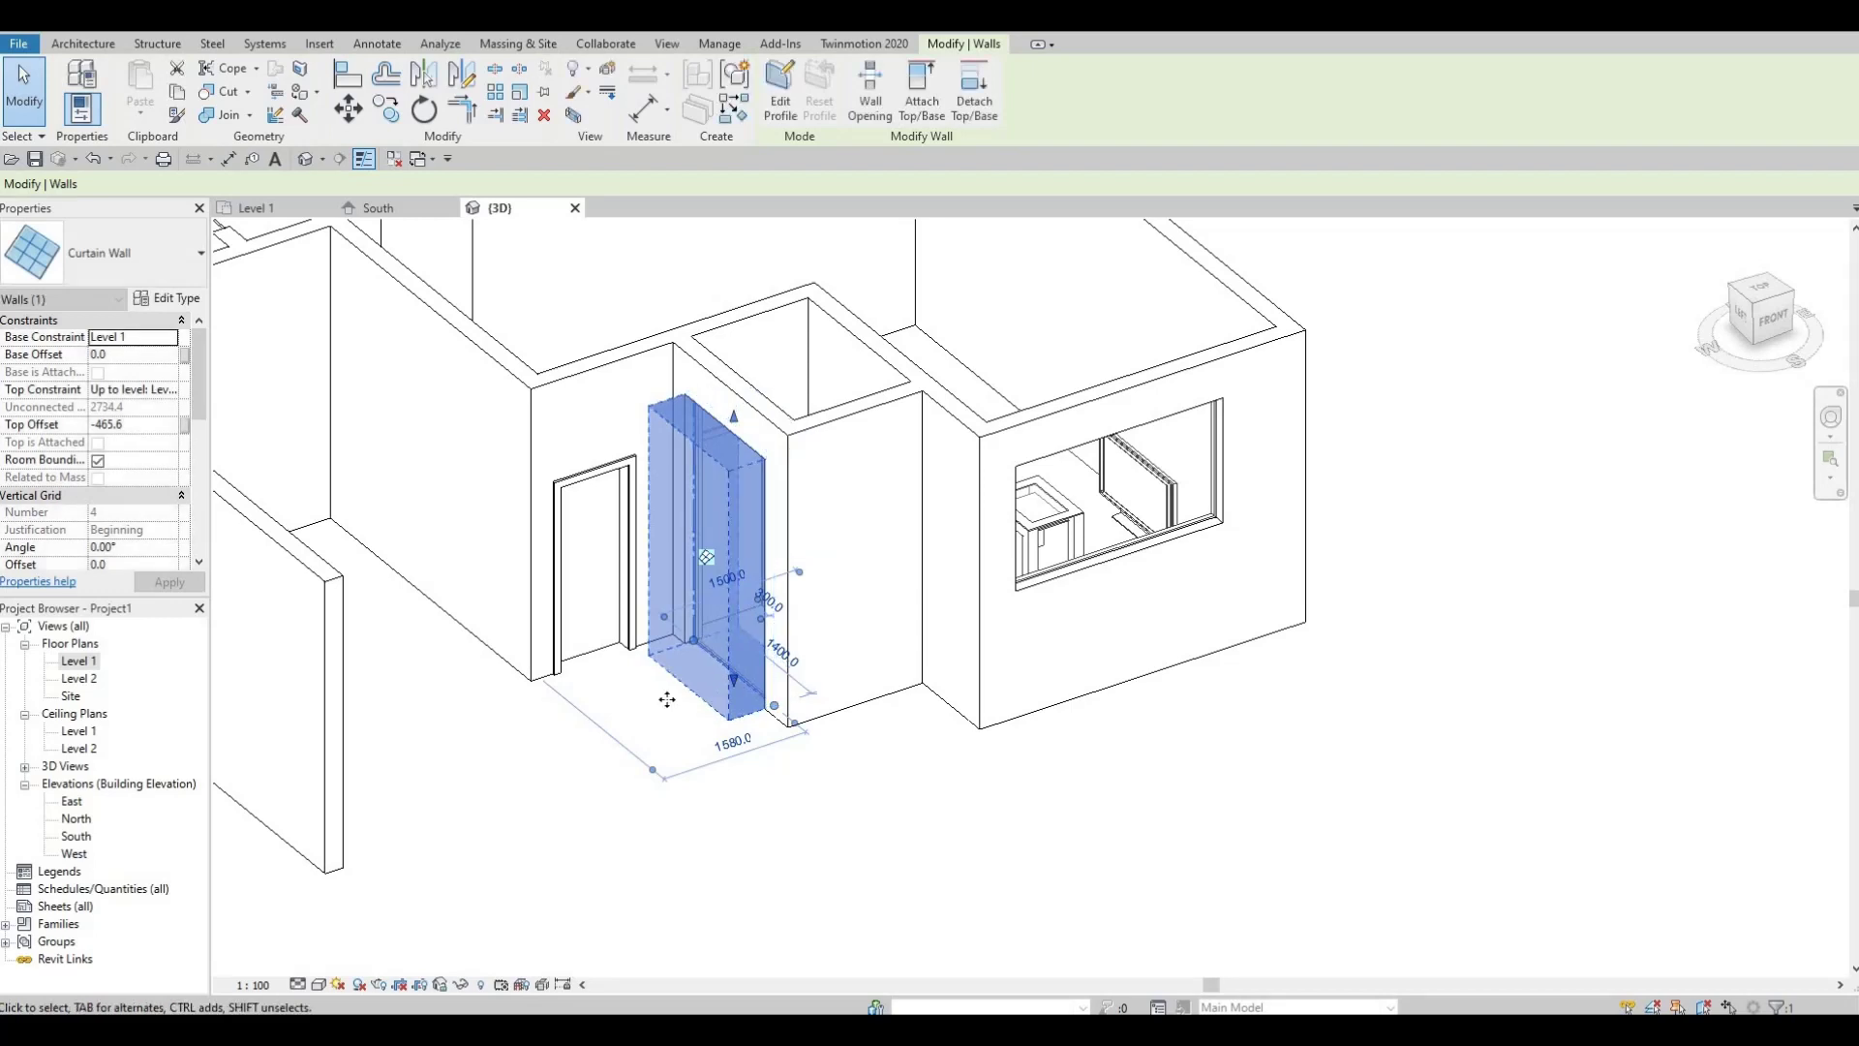
pyautogui.keyDown('shift'); pyautogui.moveTo(748, 655); pyautogui.dragTo(723, 695, button='middle'); pyautogui.keyUp('shift')
pyautogui.scroll(5, 723, 694)
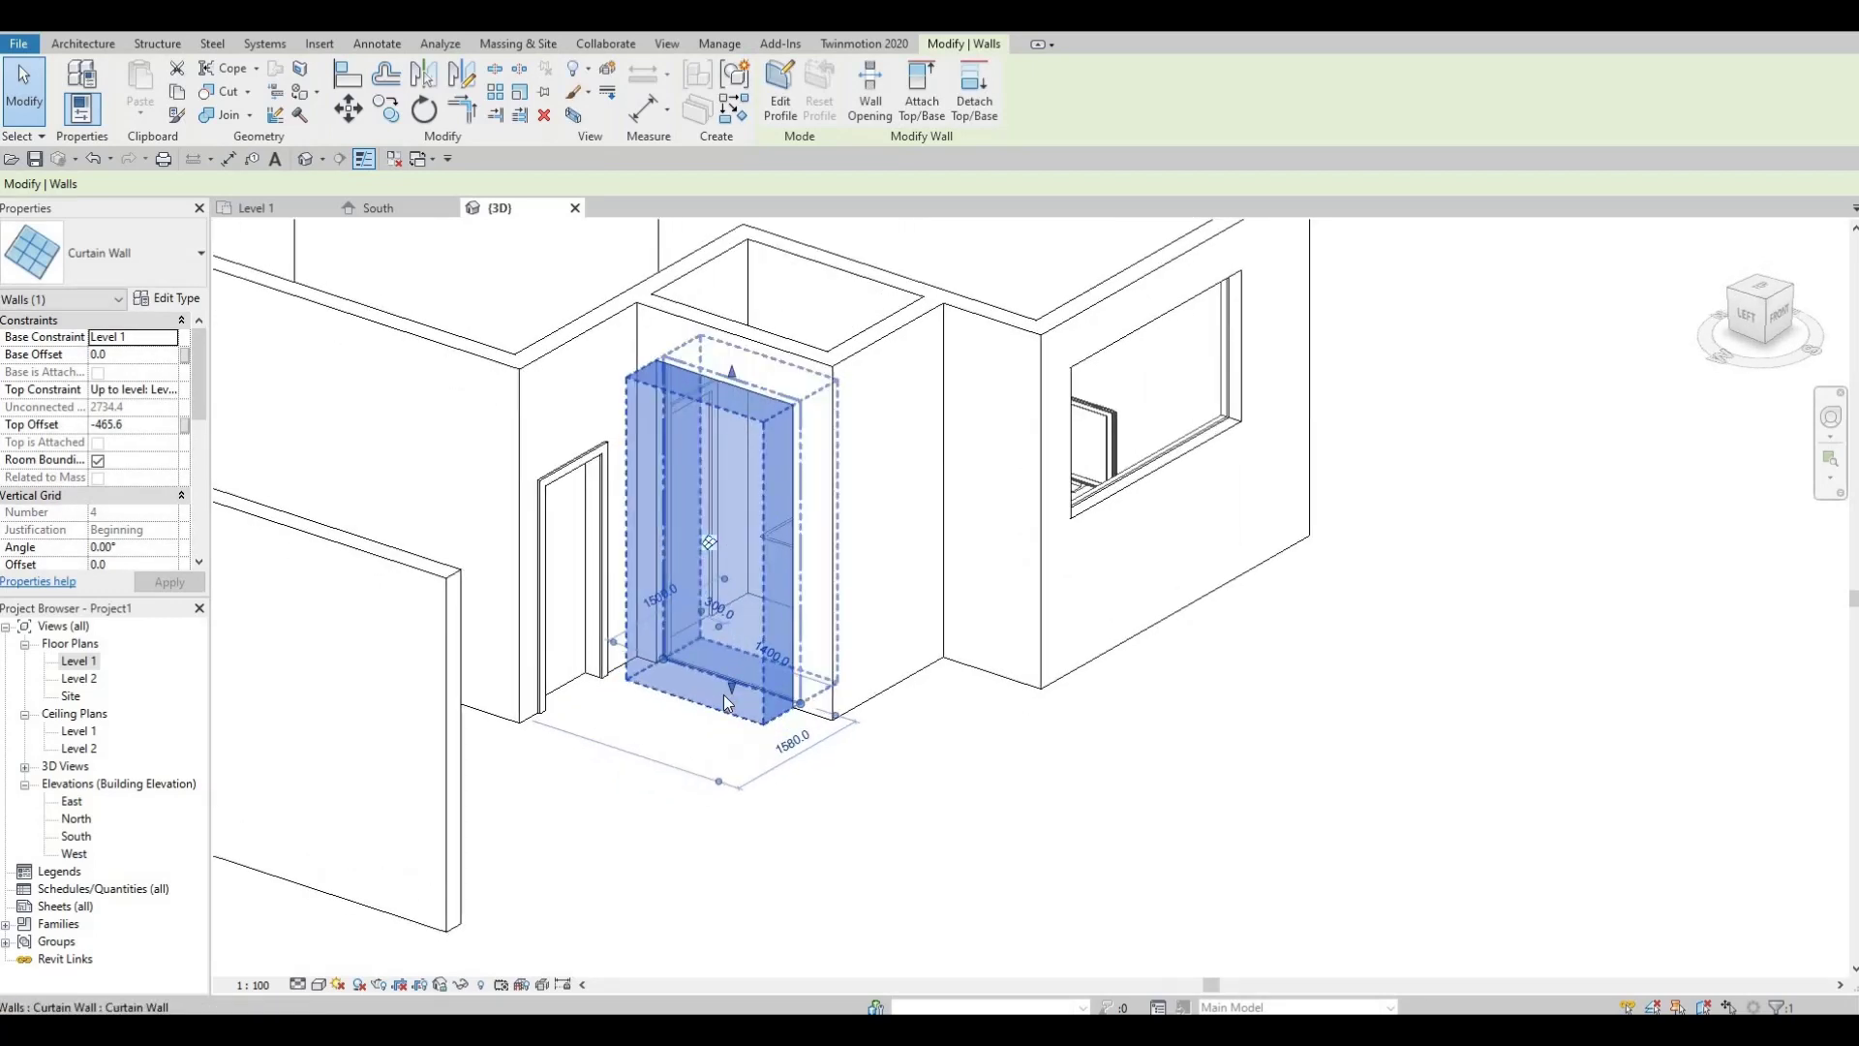
pyautogui.moveTo(748, 338); pyautogui.dragTo(765, 407)
pyautogui.moveTo(755, 689); pyautogui.dragTo(711, 717, button='middle')
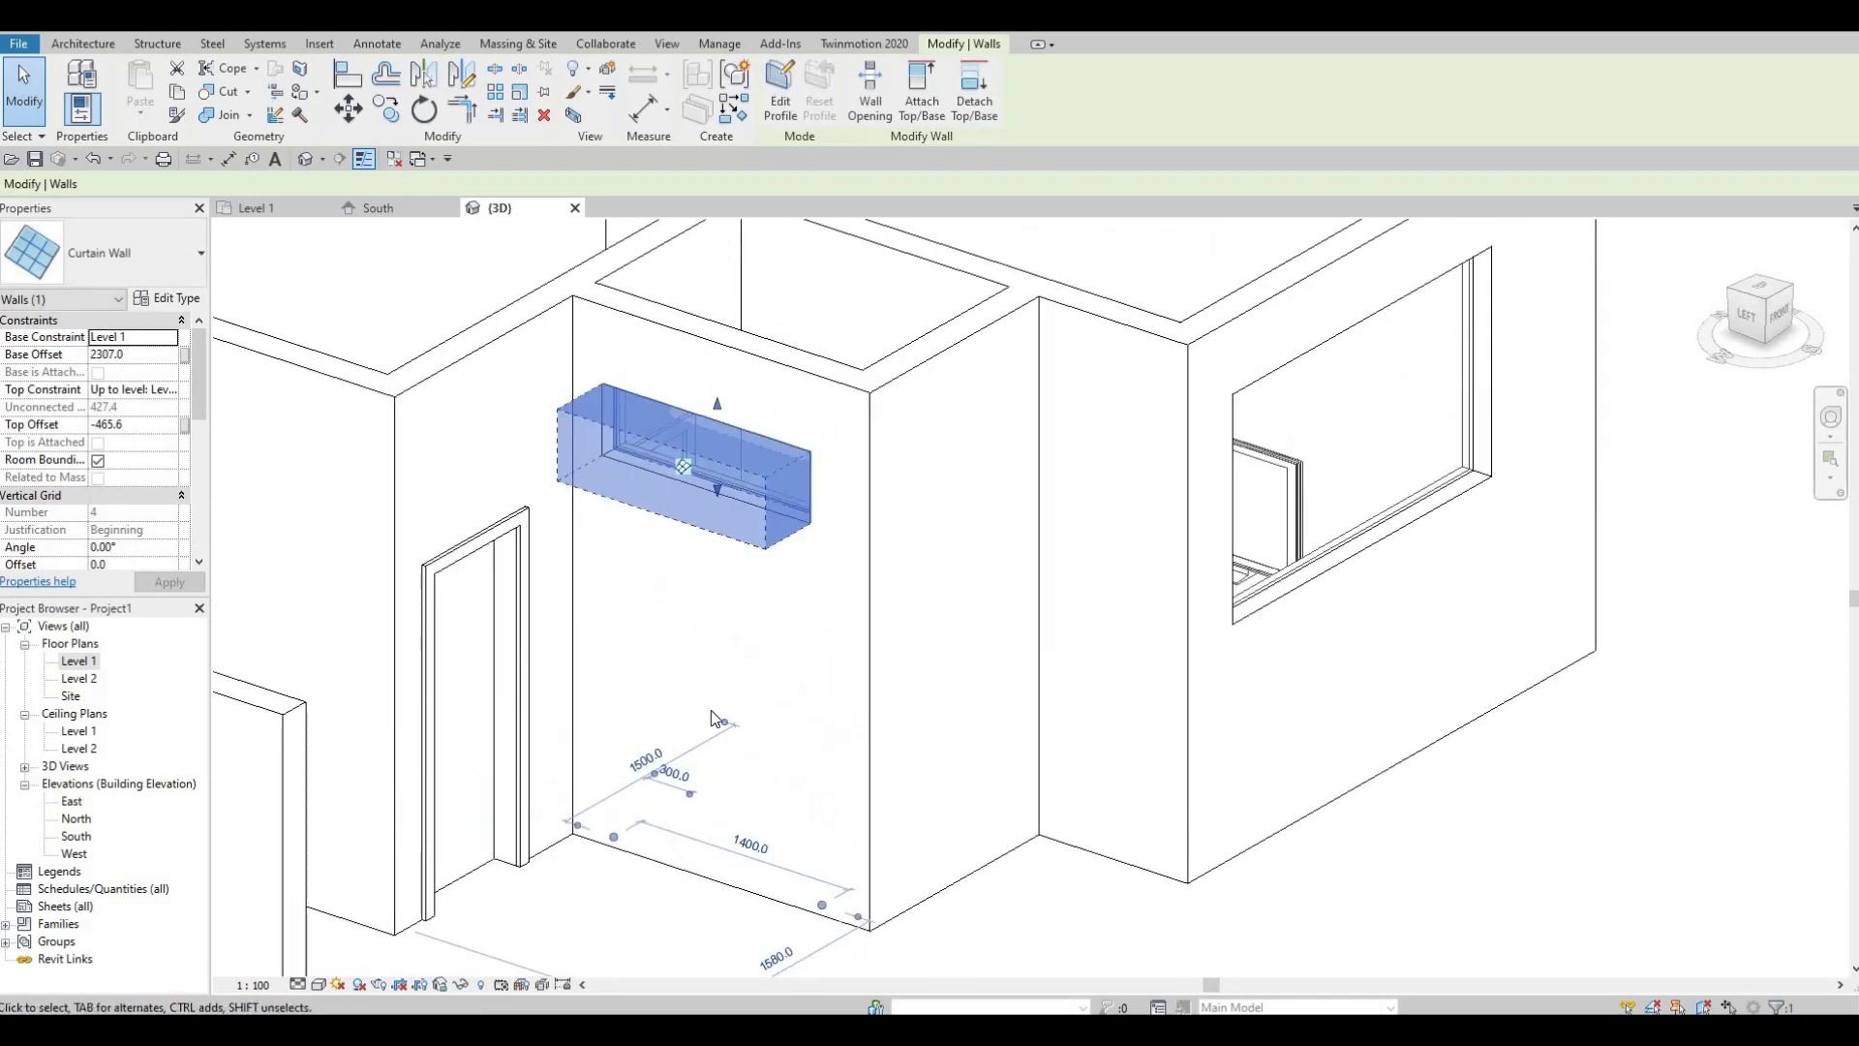
pyautogui.press('Escape')
pyautogui.press('Escape')
# - Lower the top of the interior curtain wall beside the upper-left room to a top offset of about -230 mm
pyautogui.keyDown('shift'); pyautogui.moveTo(726, 514); pyautogui.dragTo(703, 447, button='middle'); pyautogui.keyUp('shift')
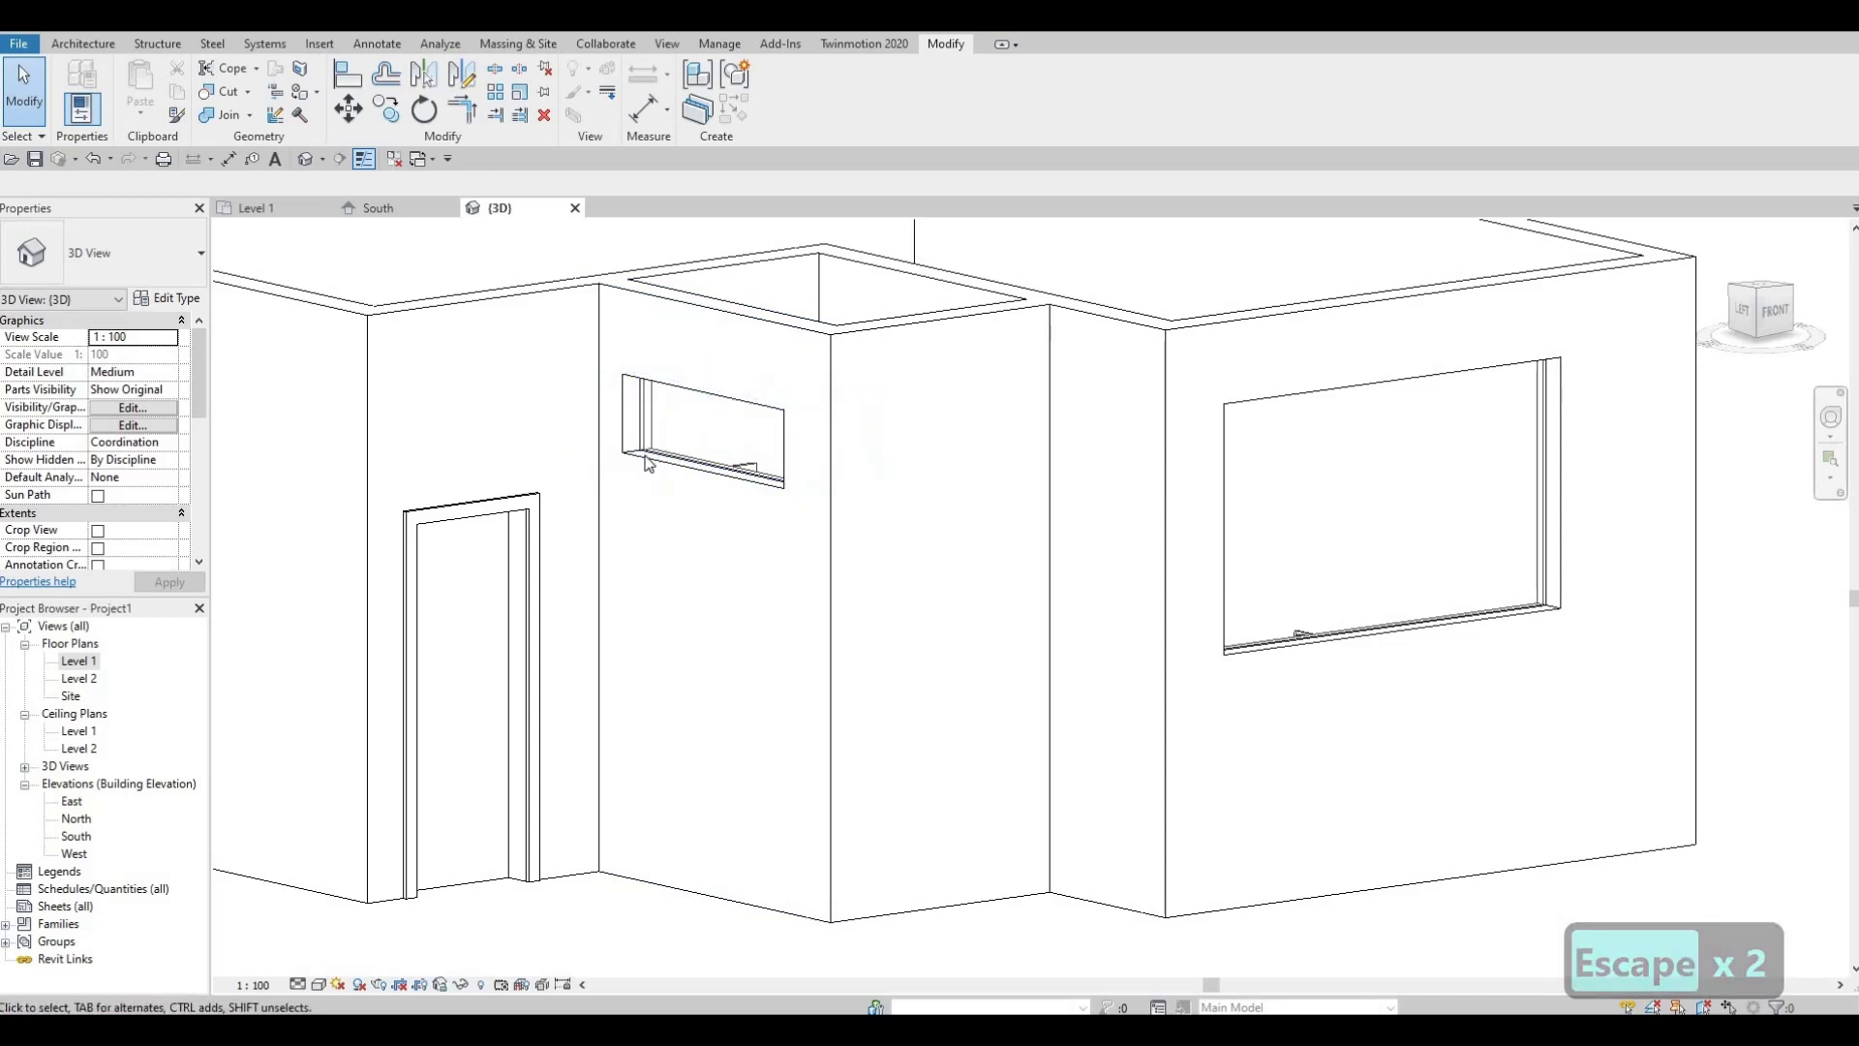
pyautogui.keyDown('shift'); pyautogui.moveTo(614, 647); pyautogui.dragTo(852, 441, button='middle'); pyautogui.keyUp('shift')
pyautogui.keyDown('shift'); pyautogui.moveTo(938, 614); pyautogui.dragTo(833, 620, button='middle'); pyautogui.keyUp('shift')
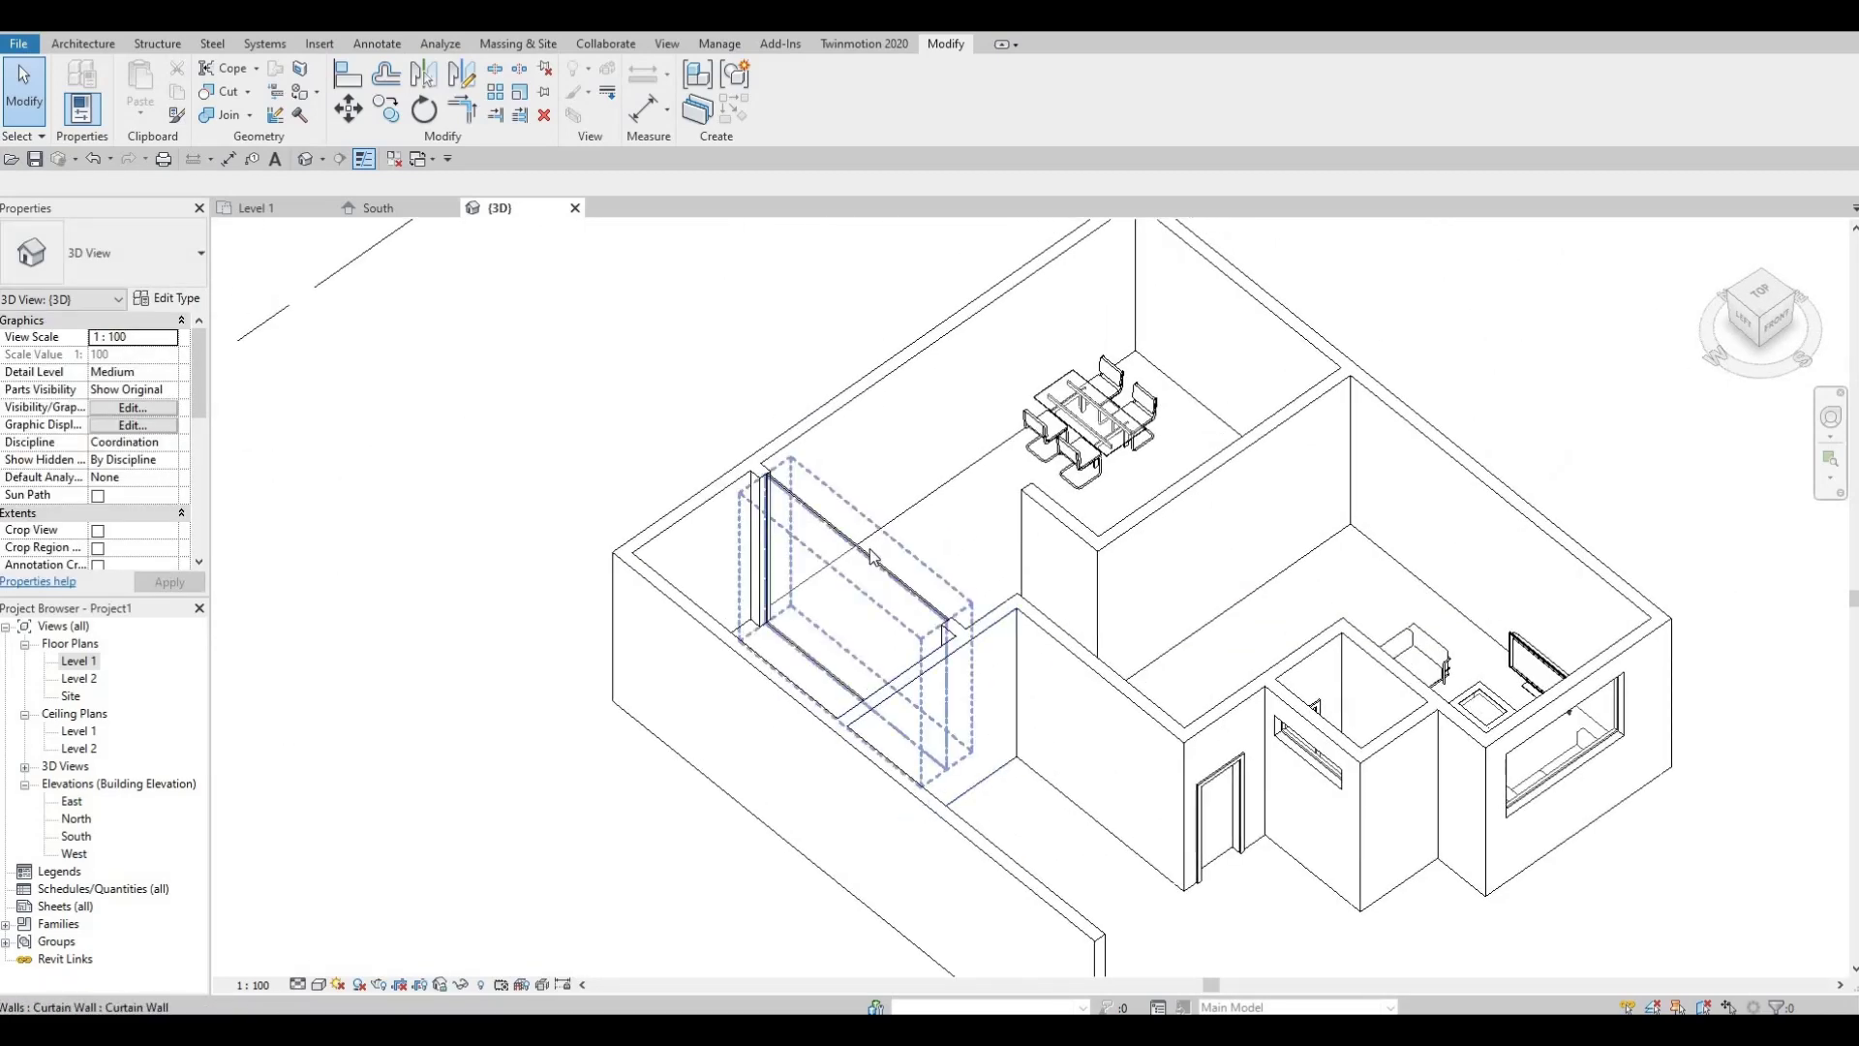
pyautogui.scroll(4, 857, 533)
pyautogui.click(838, 502)
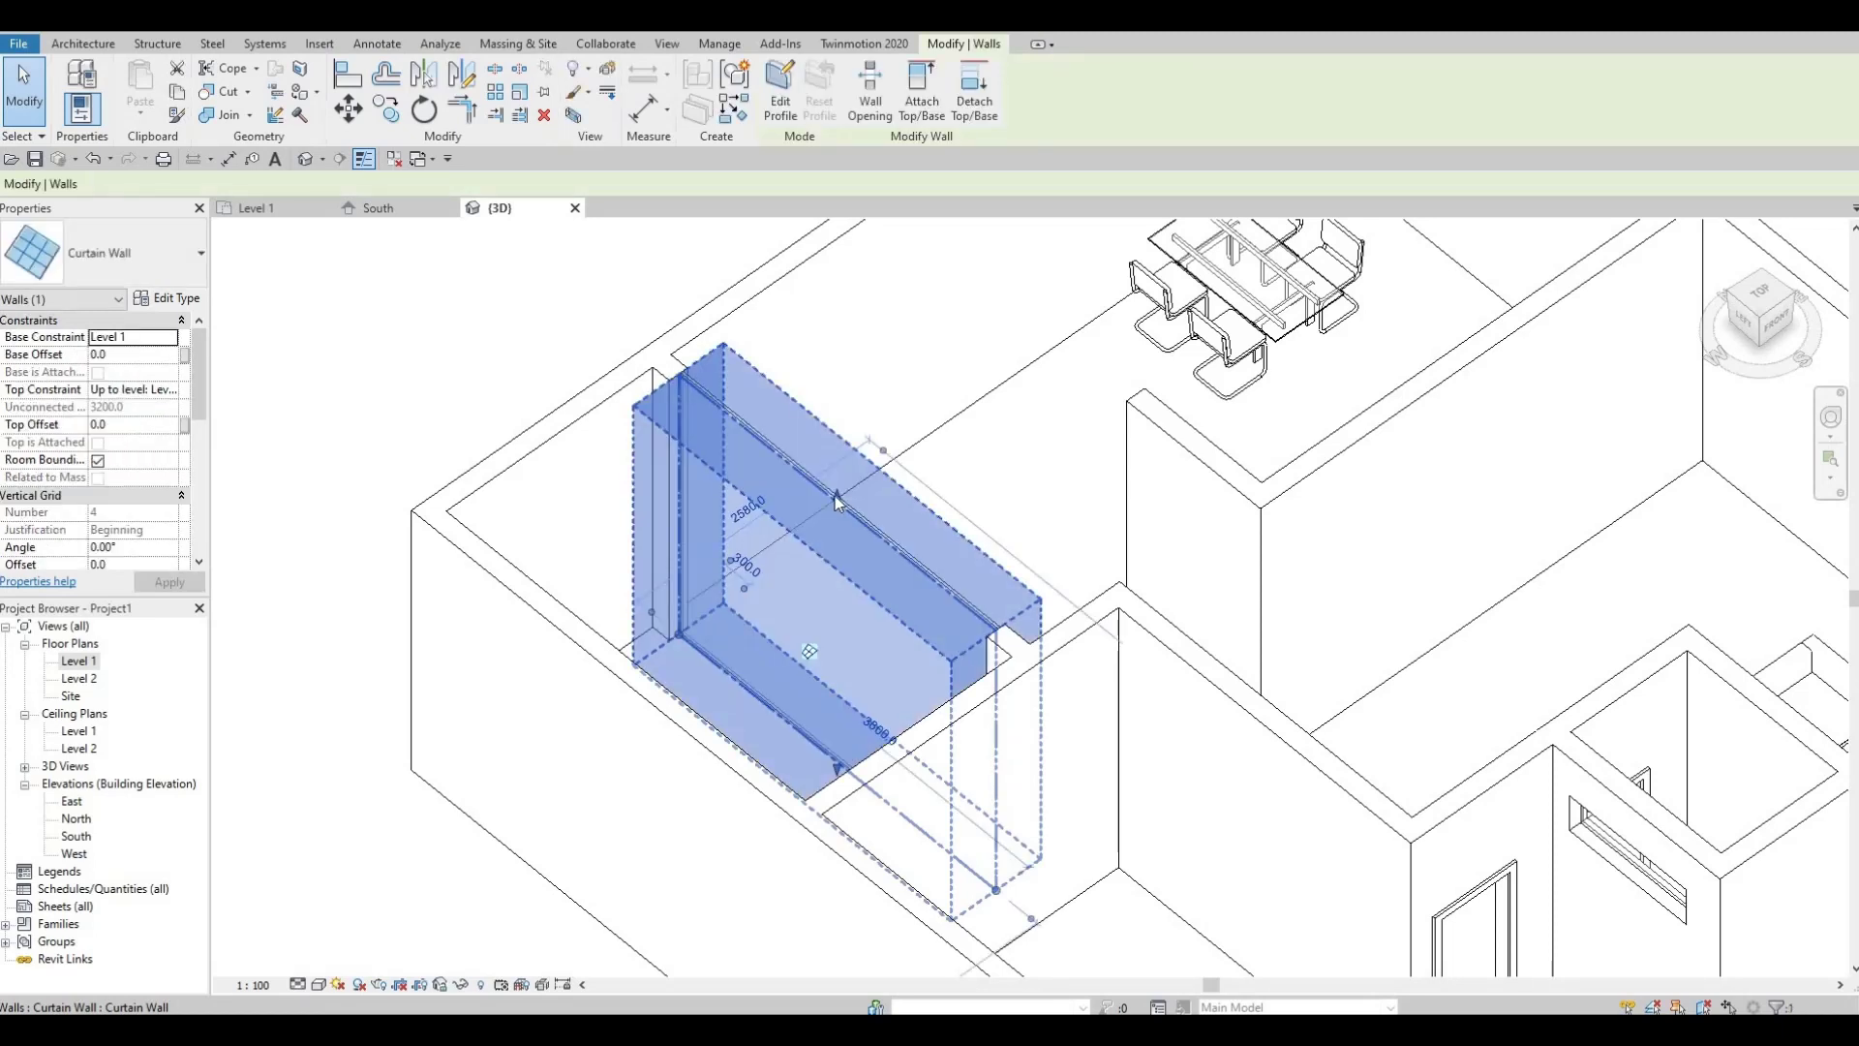
pyautogui.moveTo(834, 520); pyautogui.dragTo(722, 681)
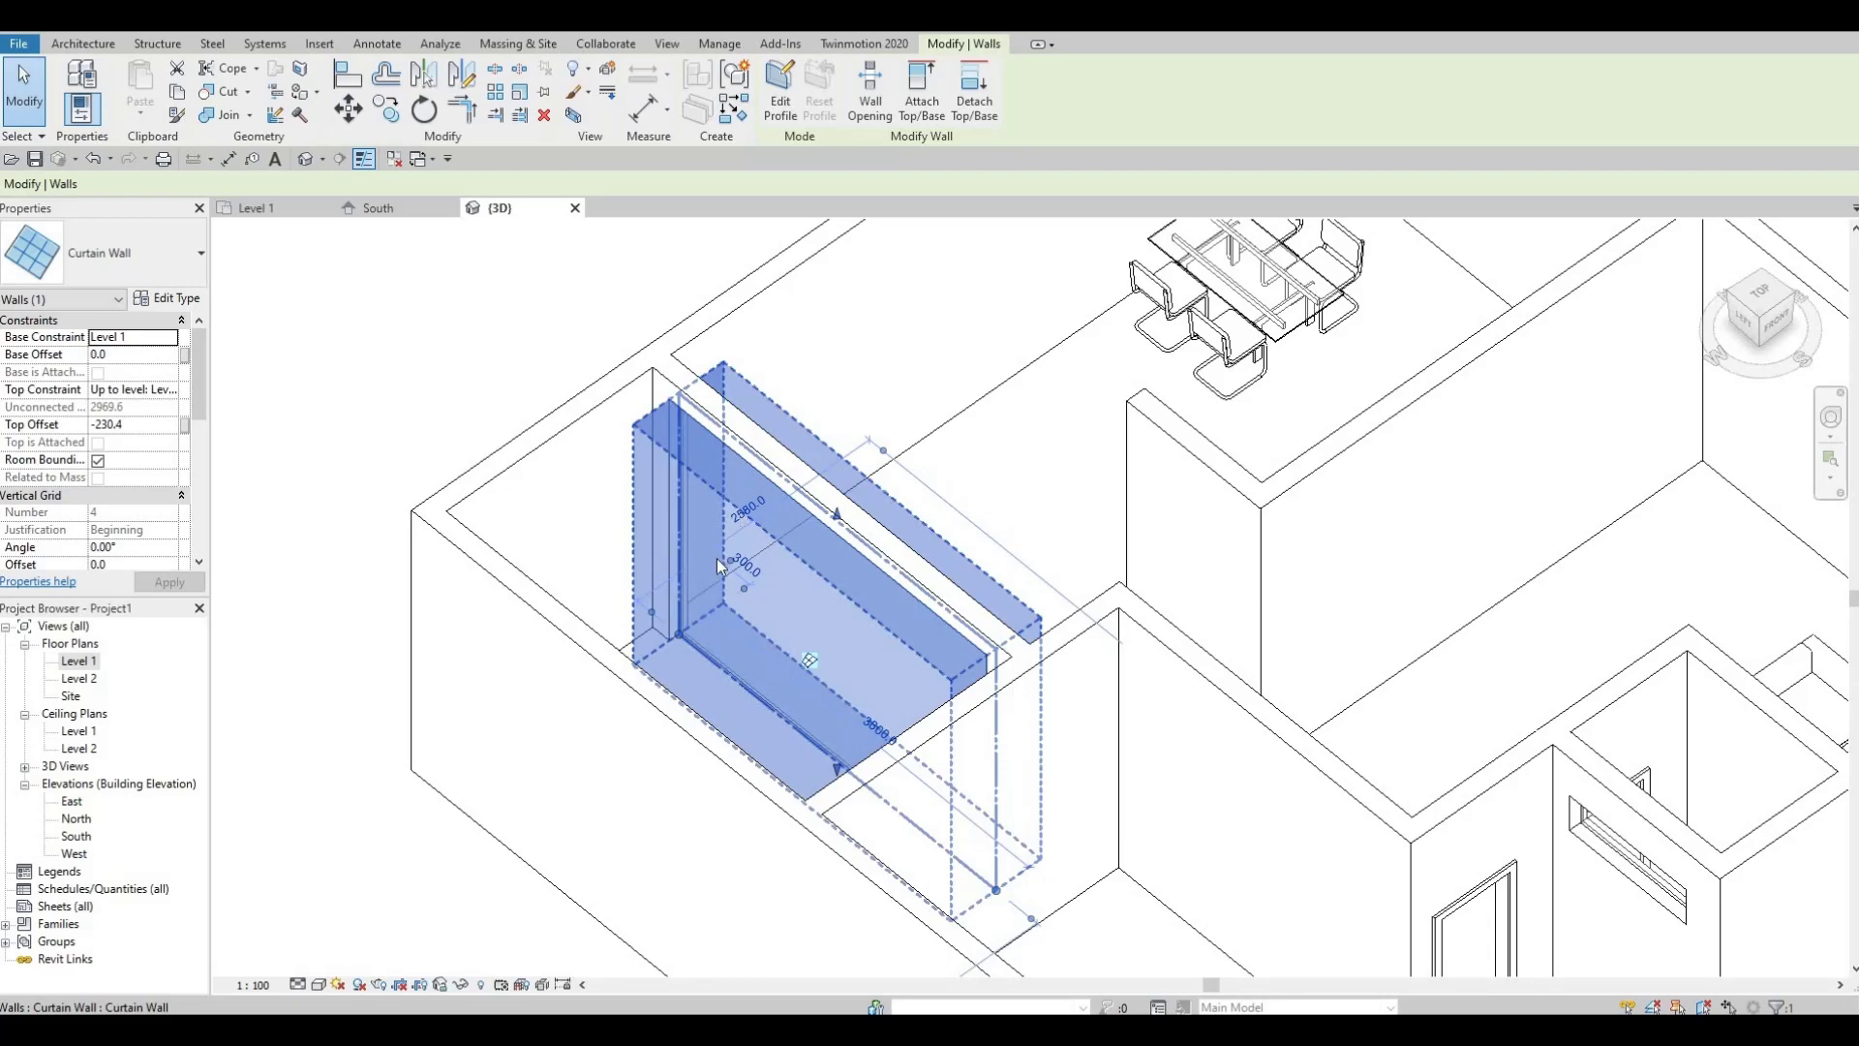
pyautogui.press('Escape')
# - Return to the Level 1 floor plan and bring the upper rooms into view
pyautogui.keyDown('shift'); pyautogui.moveTo(884, 539); pyautogui.dragTo(830, 717, button='middle'); pyautogui.keyUp('shift')
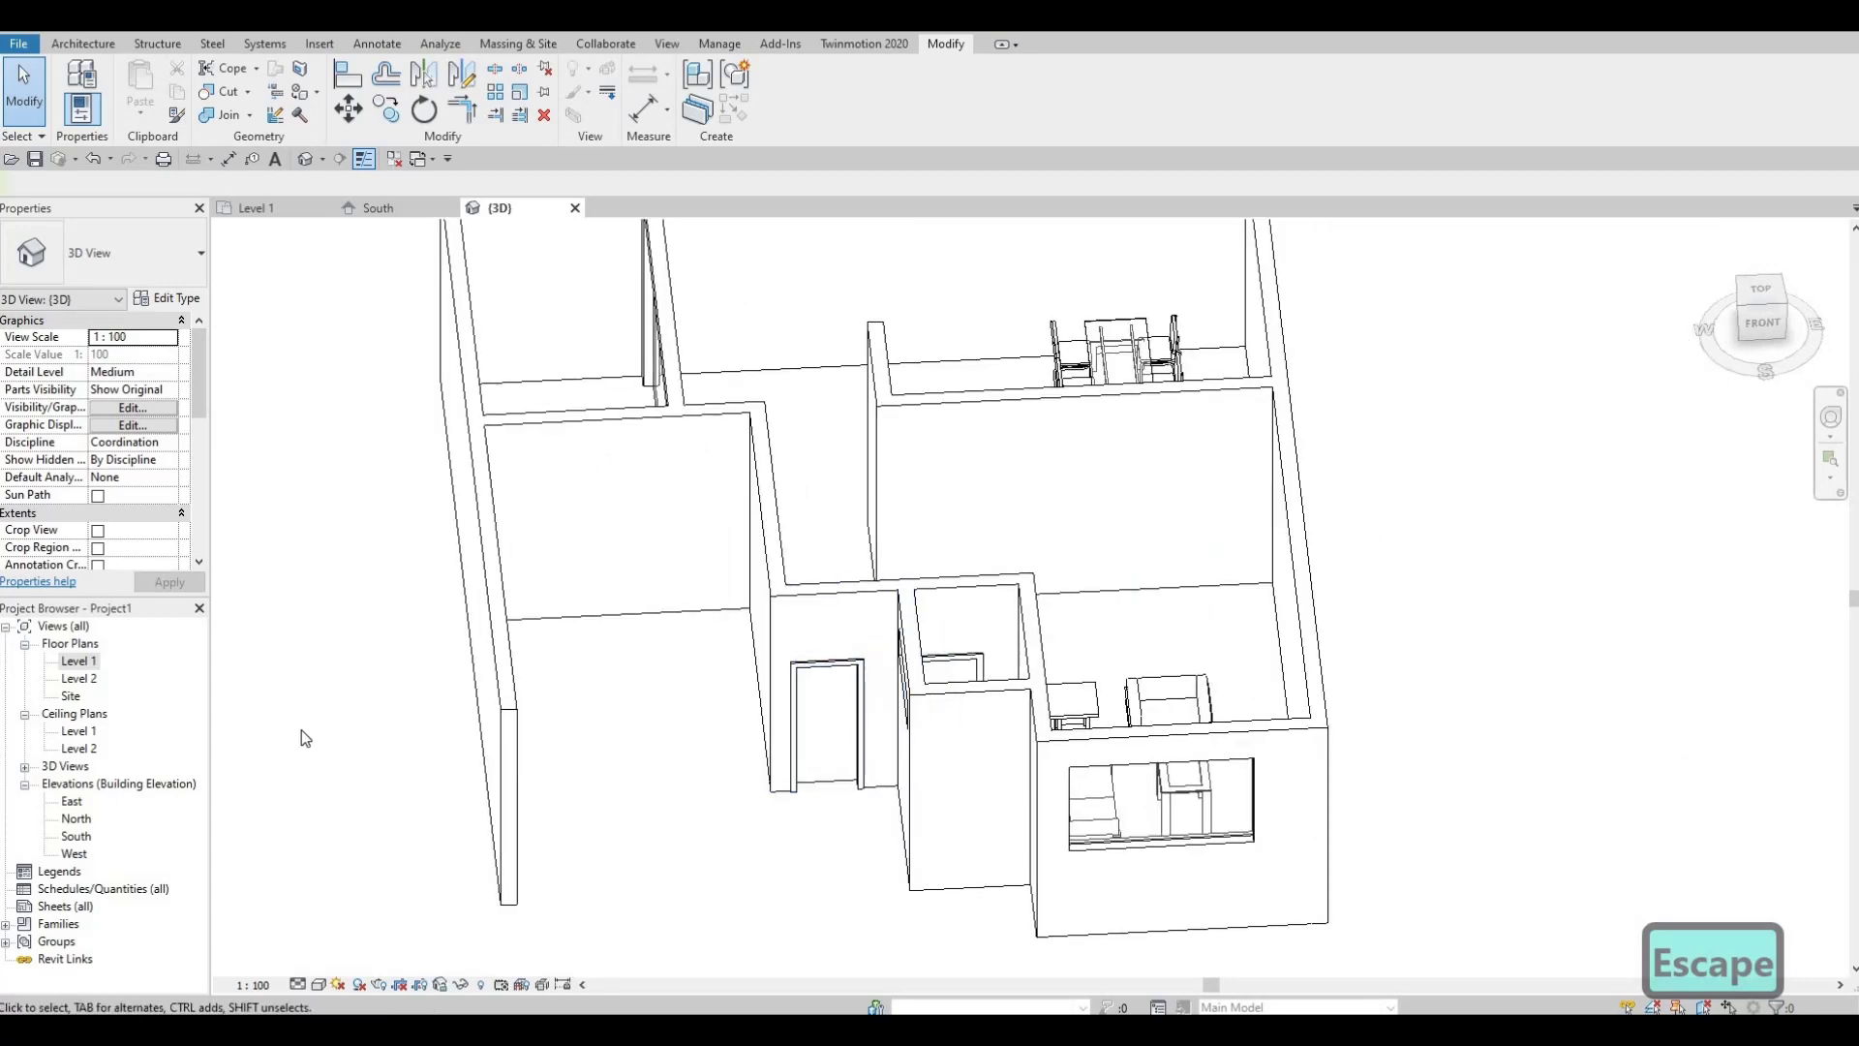
pyautogui.moveTo(908, 643); pyautogui.dragTo(892, 685, button='middle')
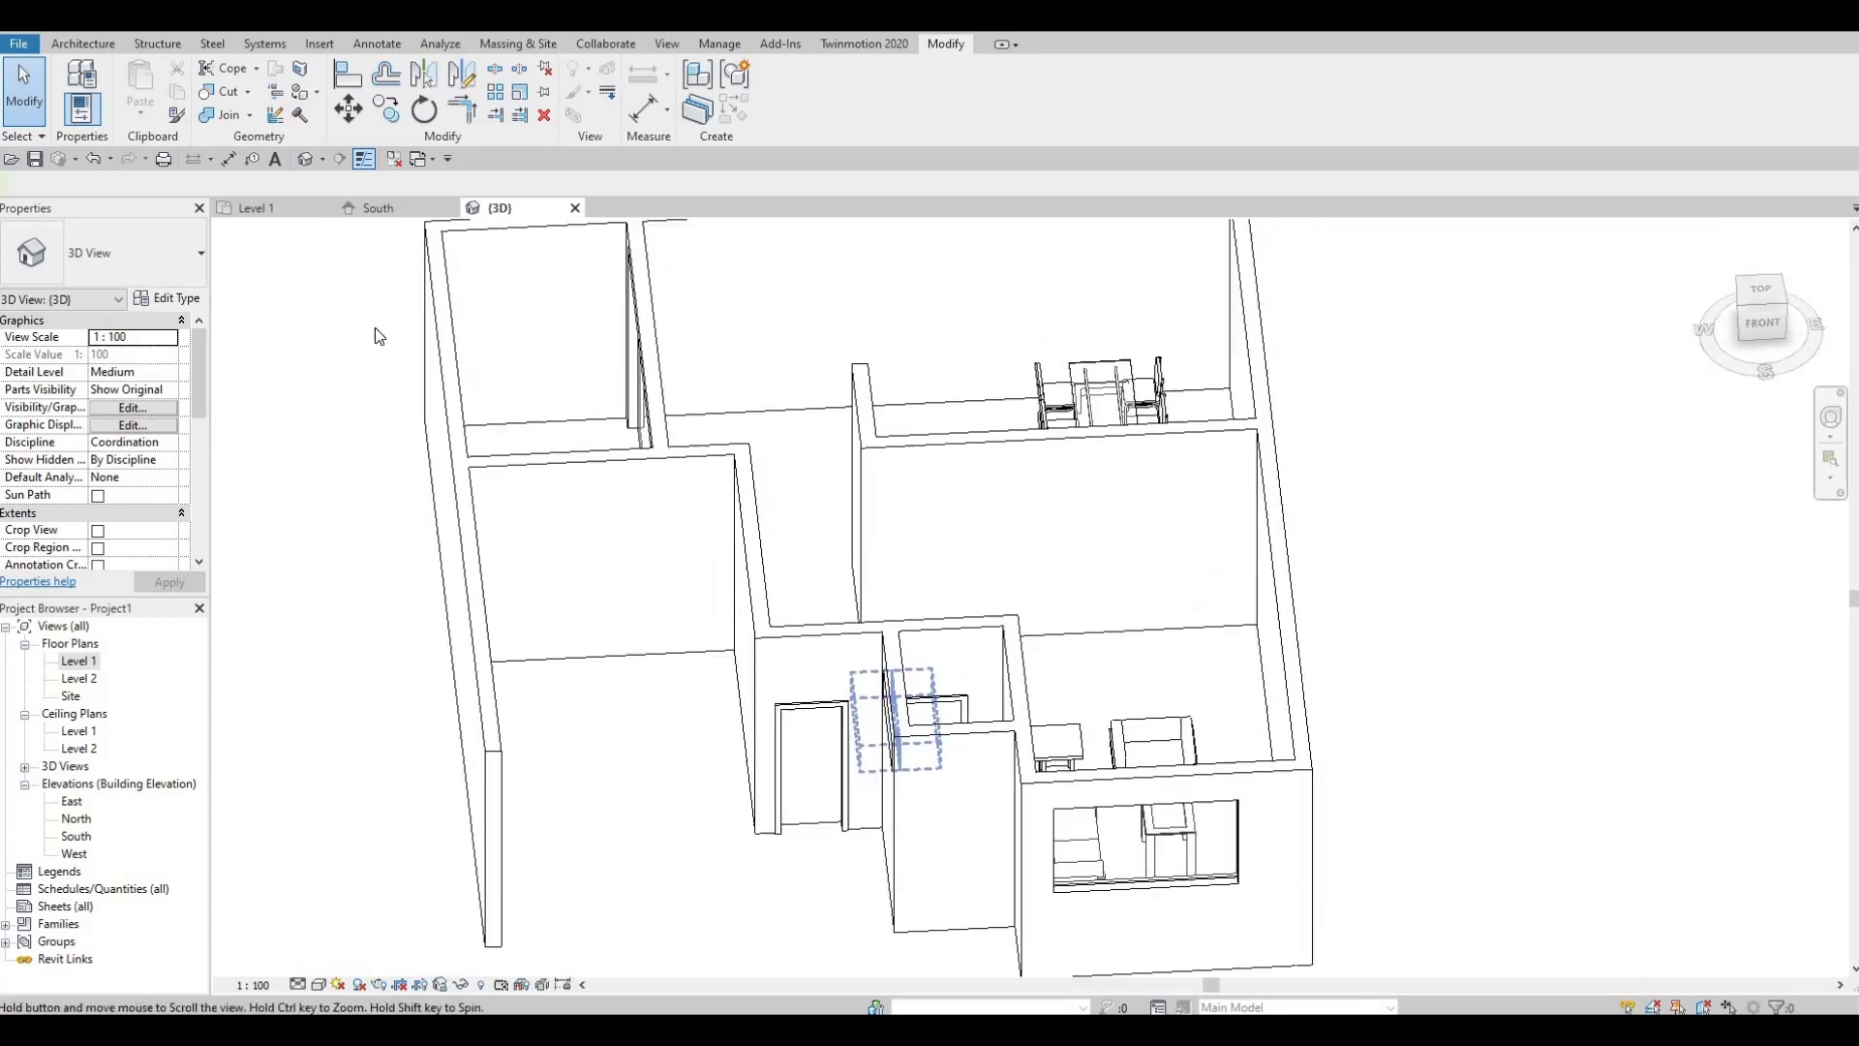
pyautogui.click(292, 211)
pyautogui.scroll(-5, 683, 549)
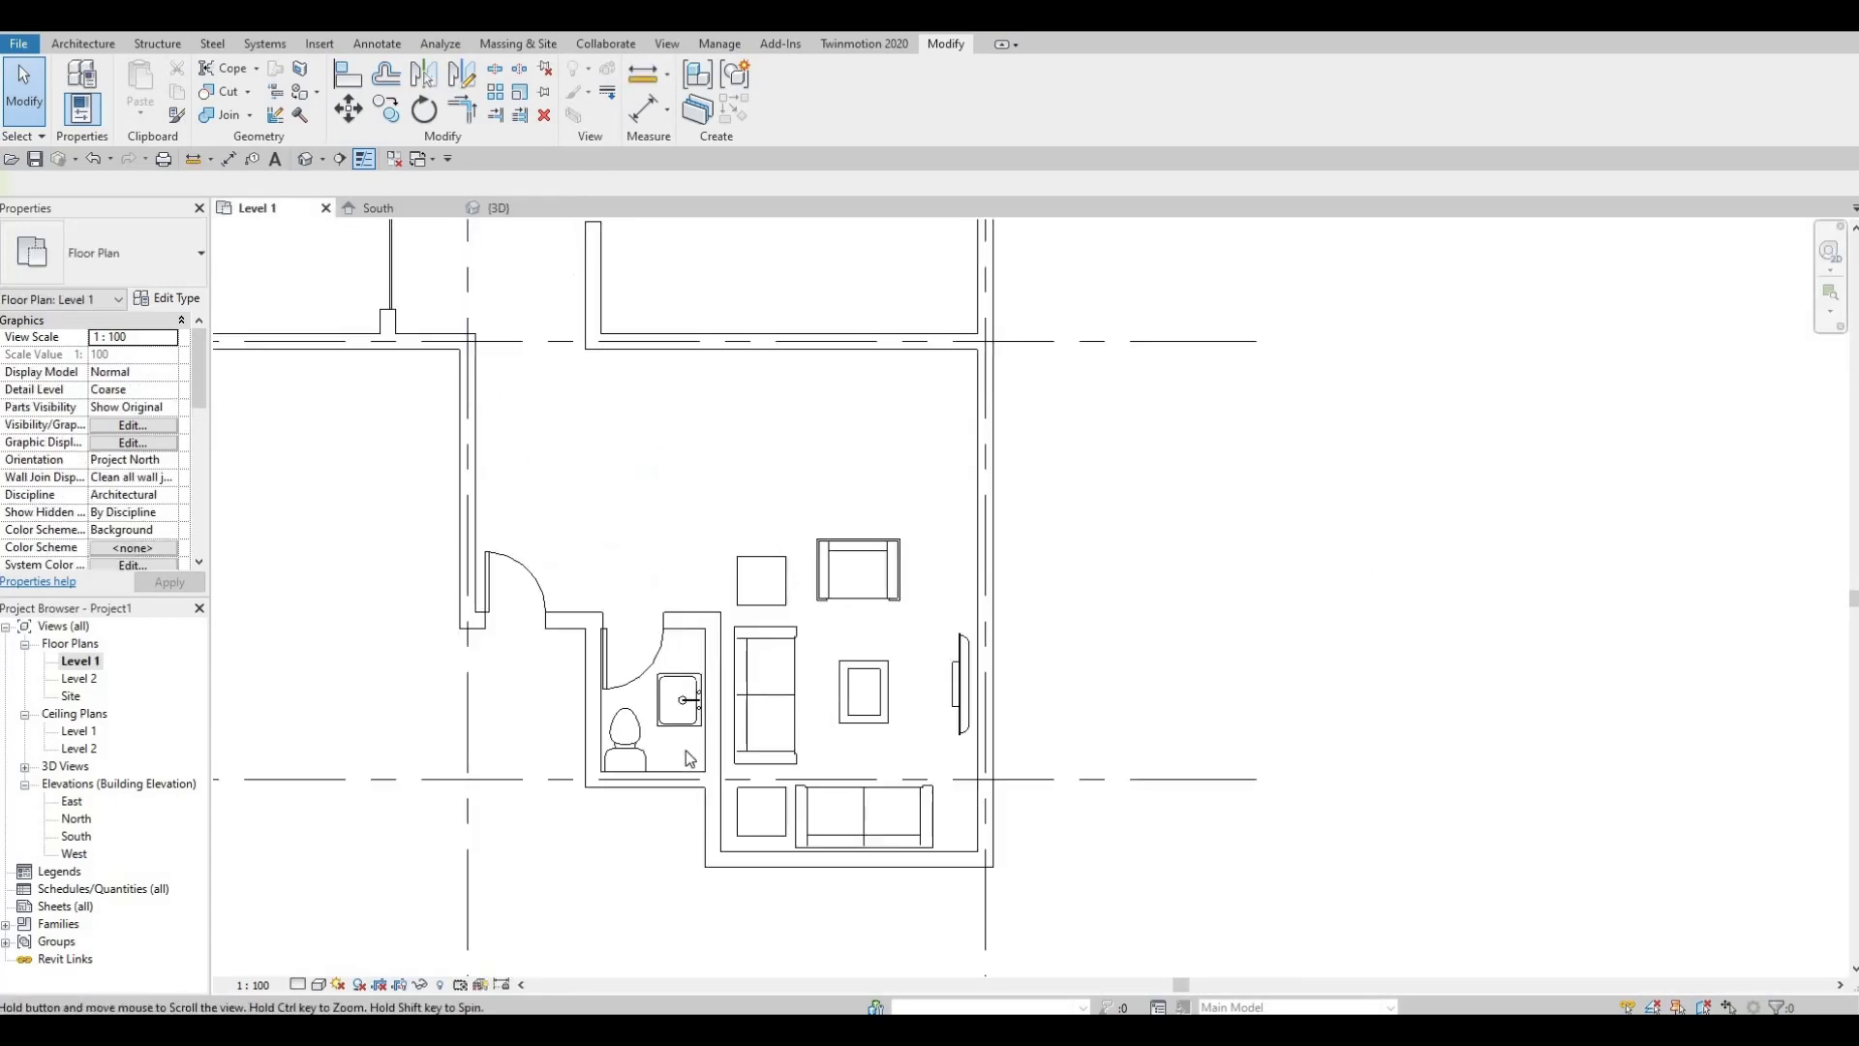
pyautogui.scroll(3, 657, 537)
pyautogui.scroll(3, 606, 507)
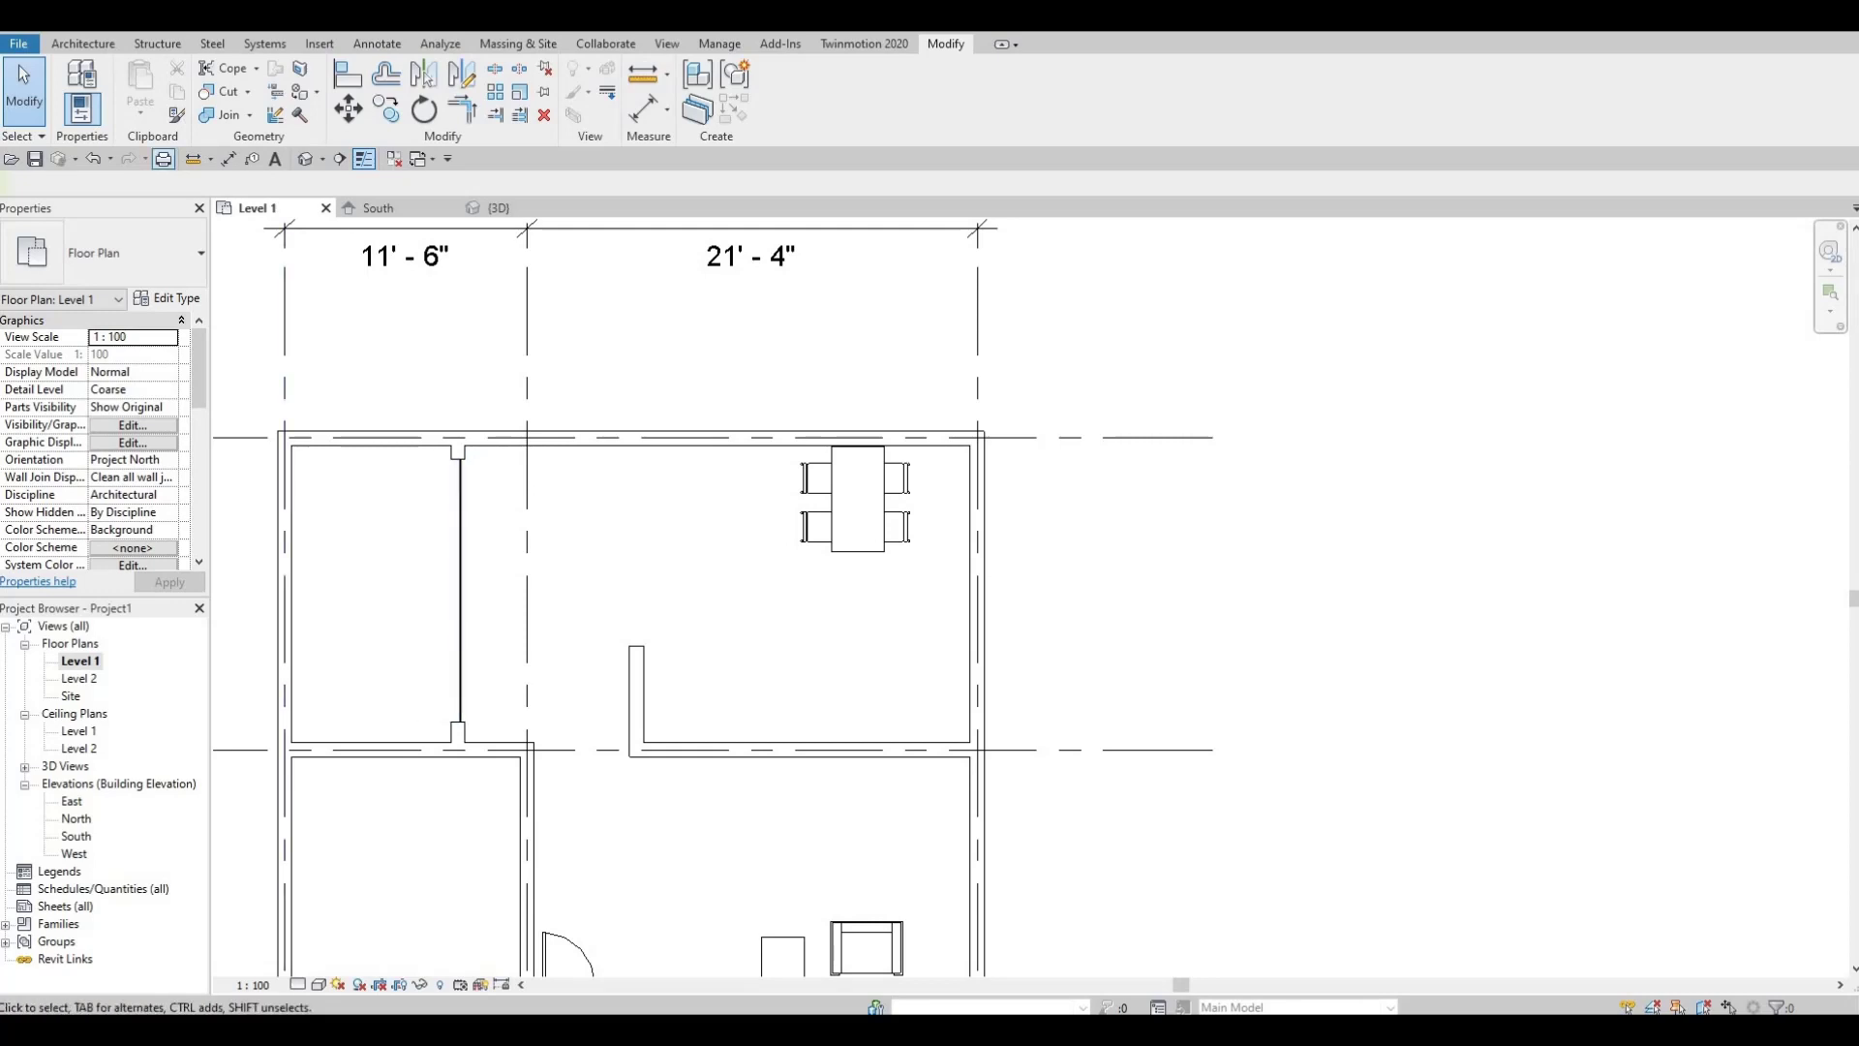
pyautogui.click(68, 45)
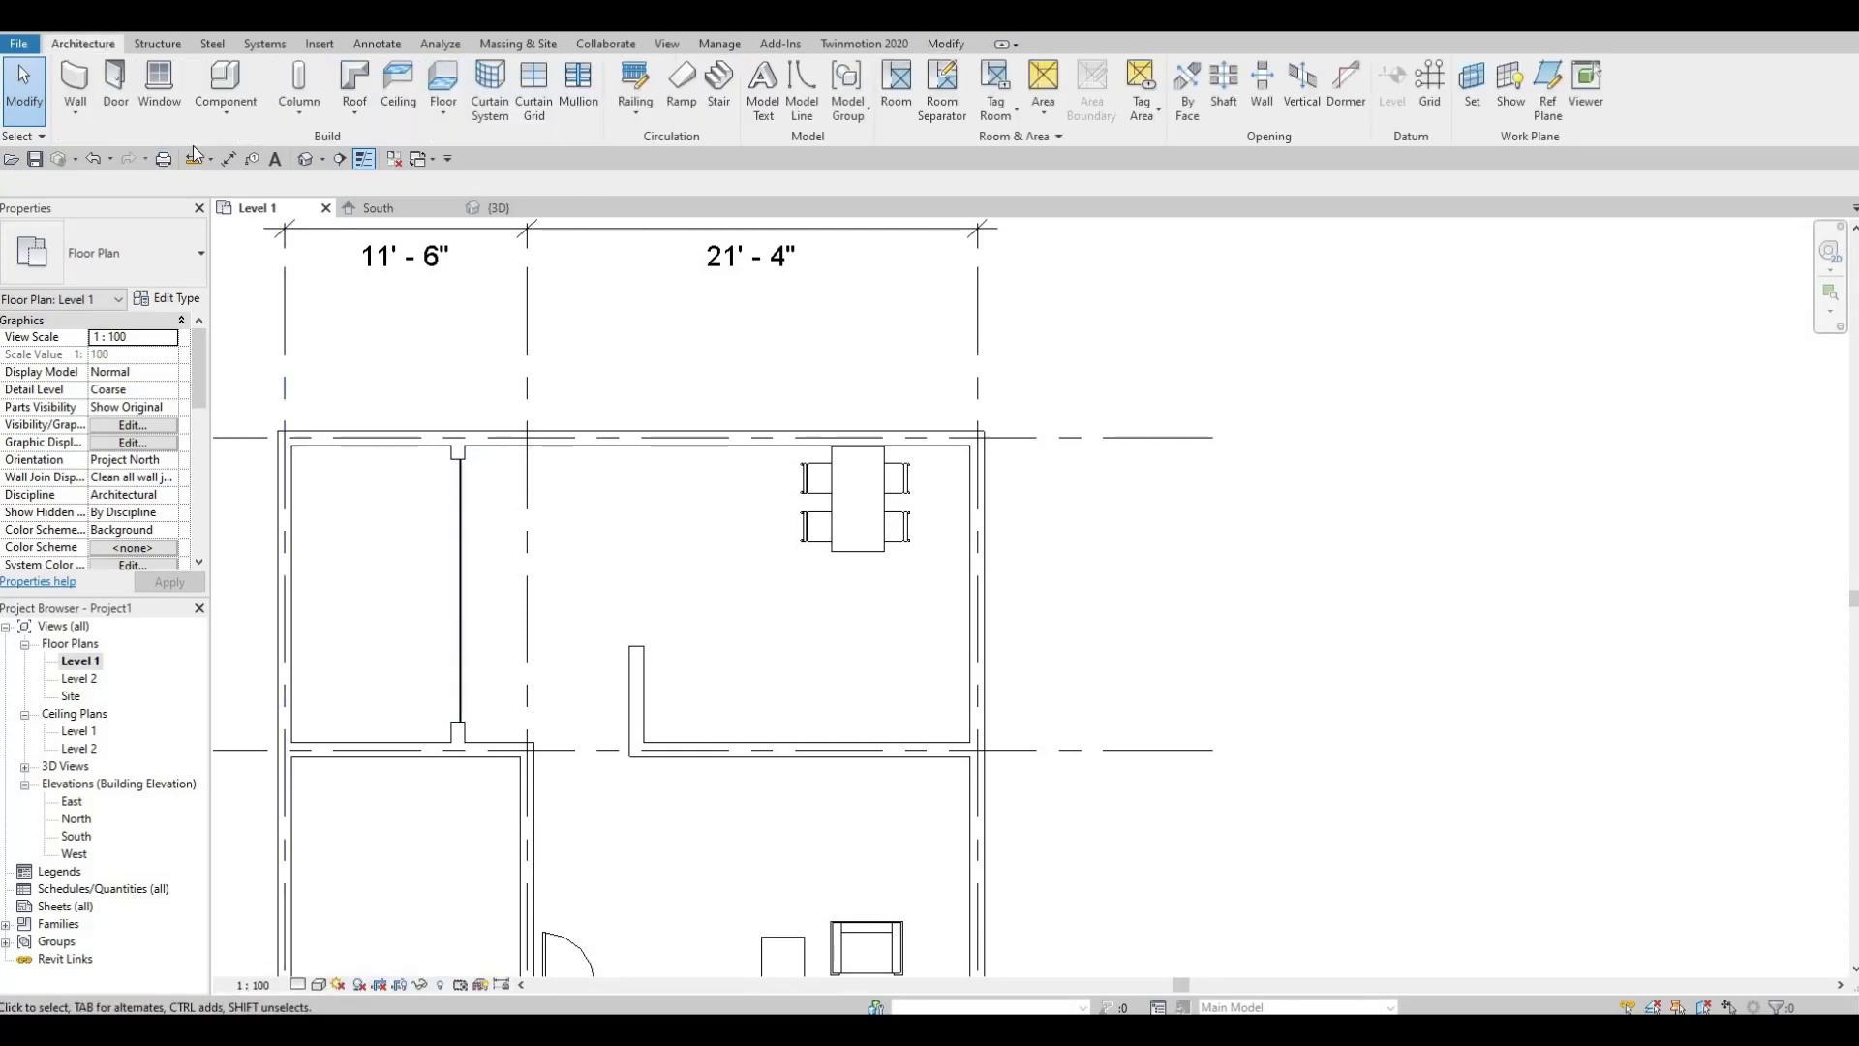
pyautogui.click(322, 43)
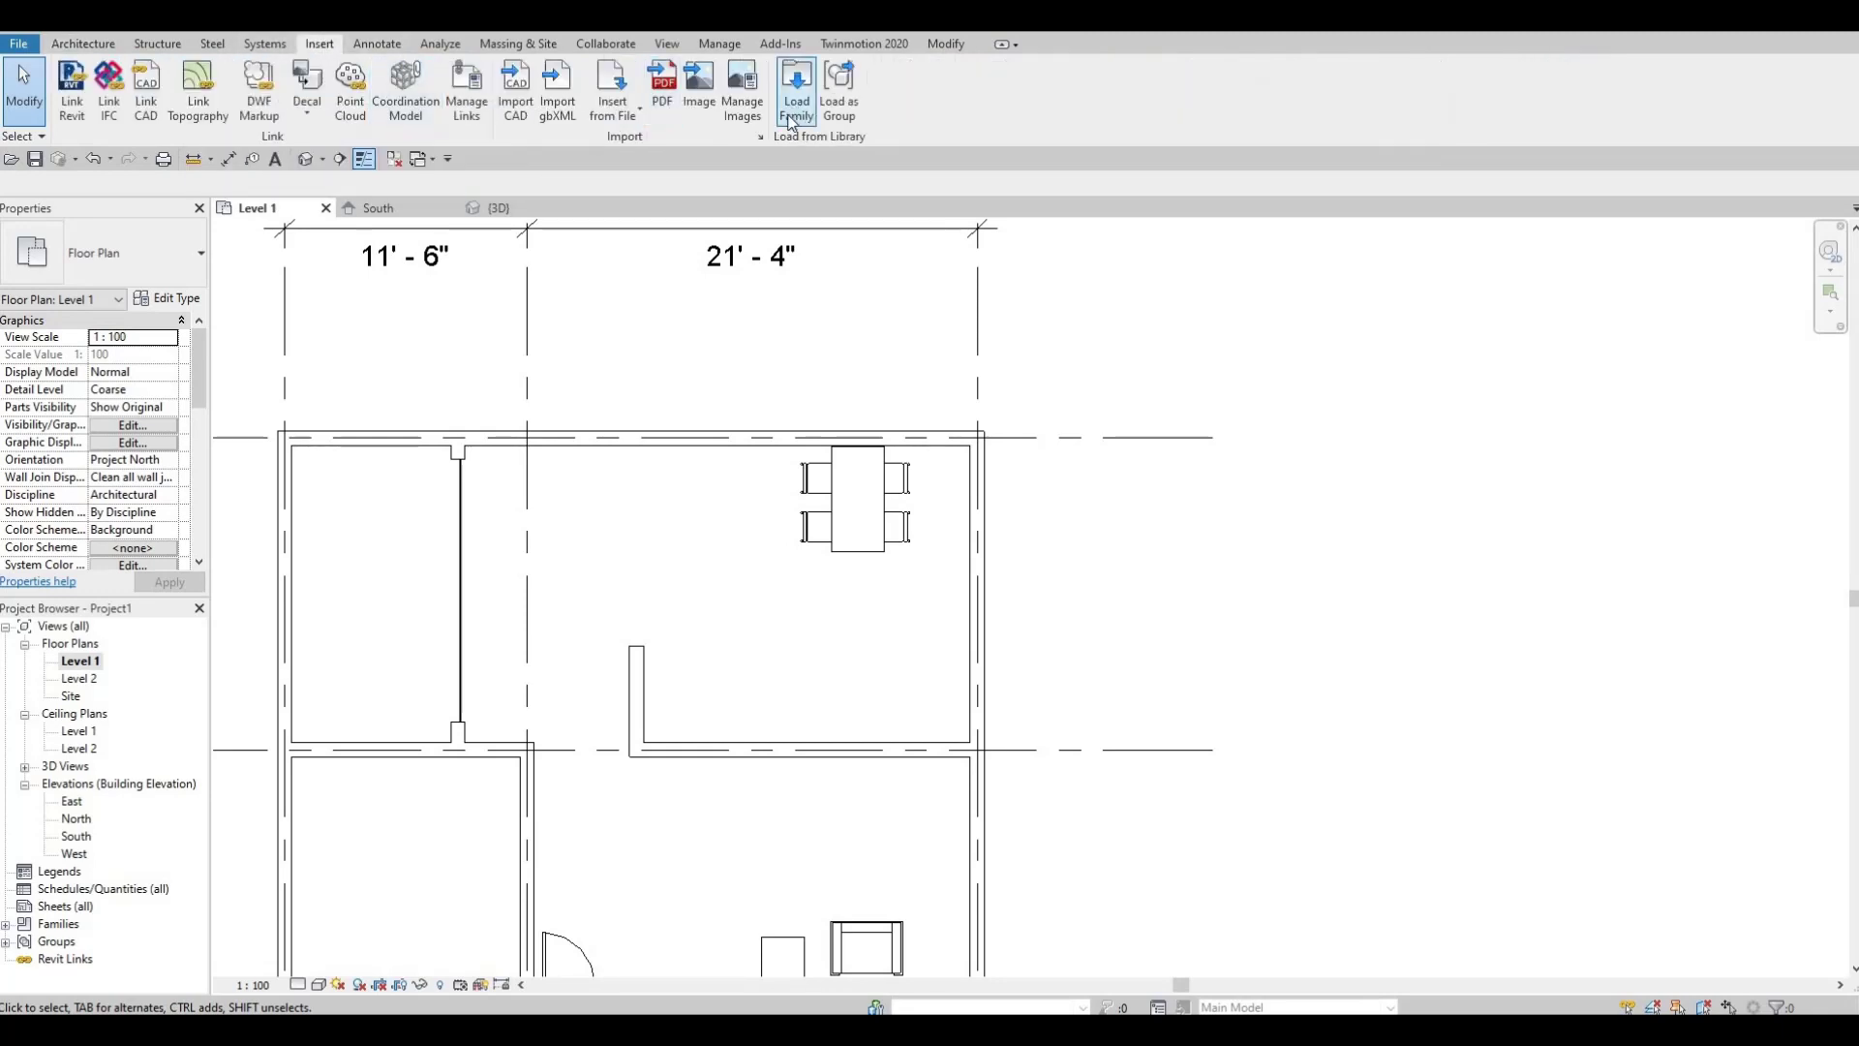
pyautogui.click(794, 106)
pyautogui.press('Escape')
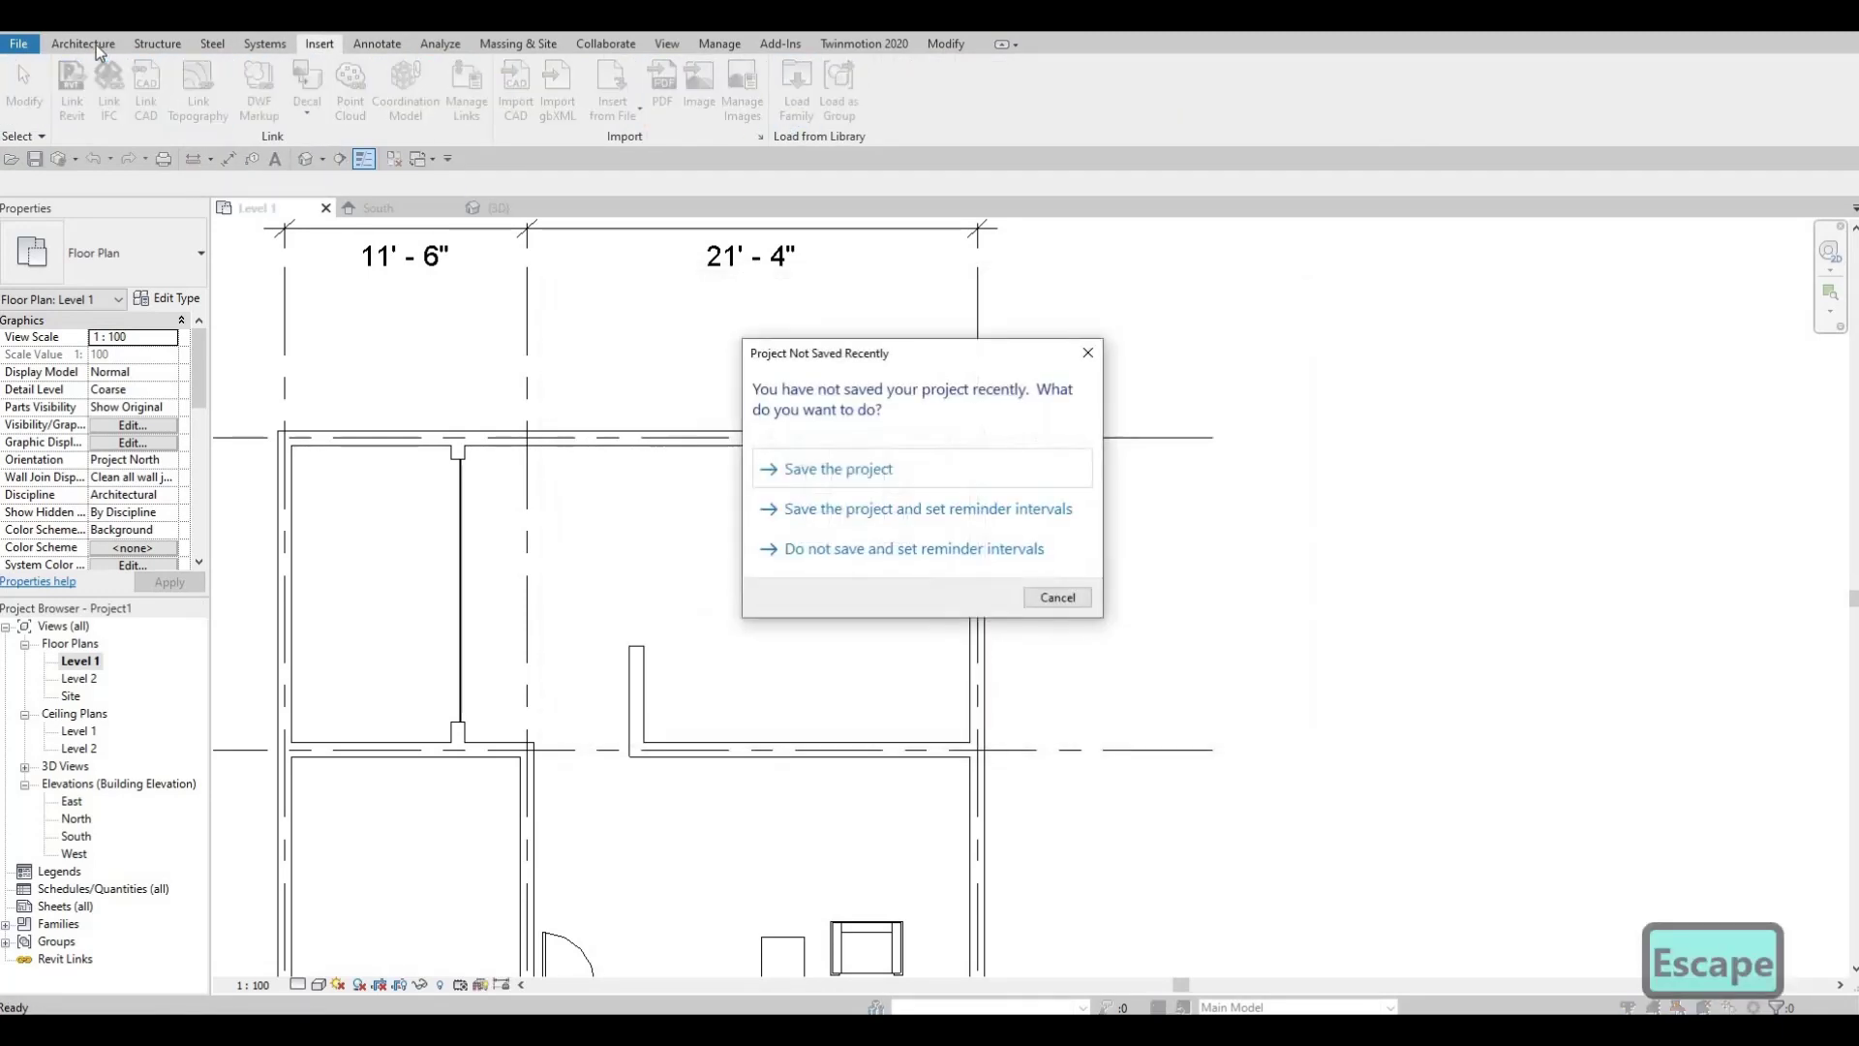
pyautogui.press('Escape')
# - Place an M_Sofa-Corbu sofa against the upper exterior wall, just right of the interior curtain wall
pyautogui.click(83, 44)
pyautogui.click(184, 82)
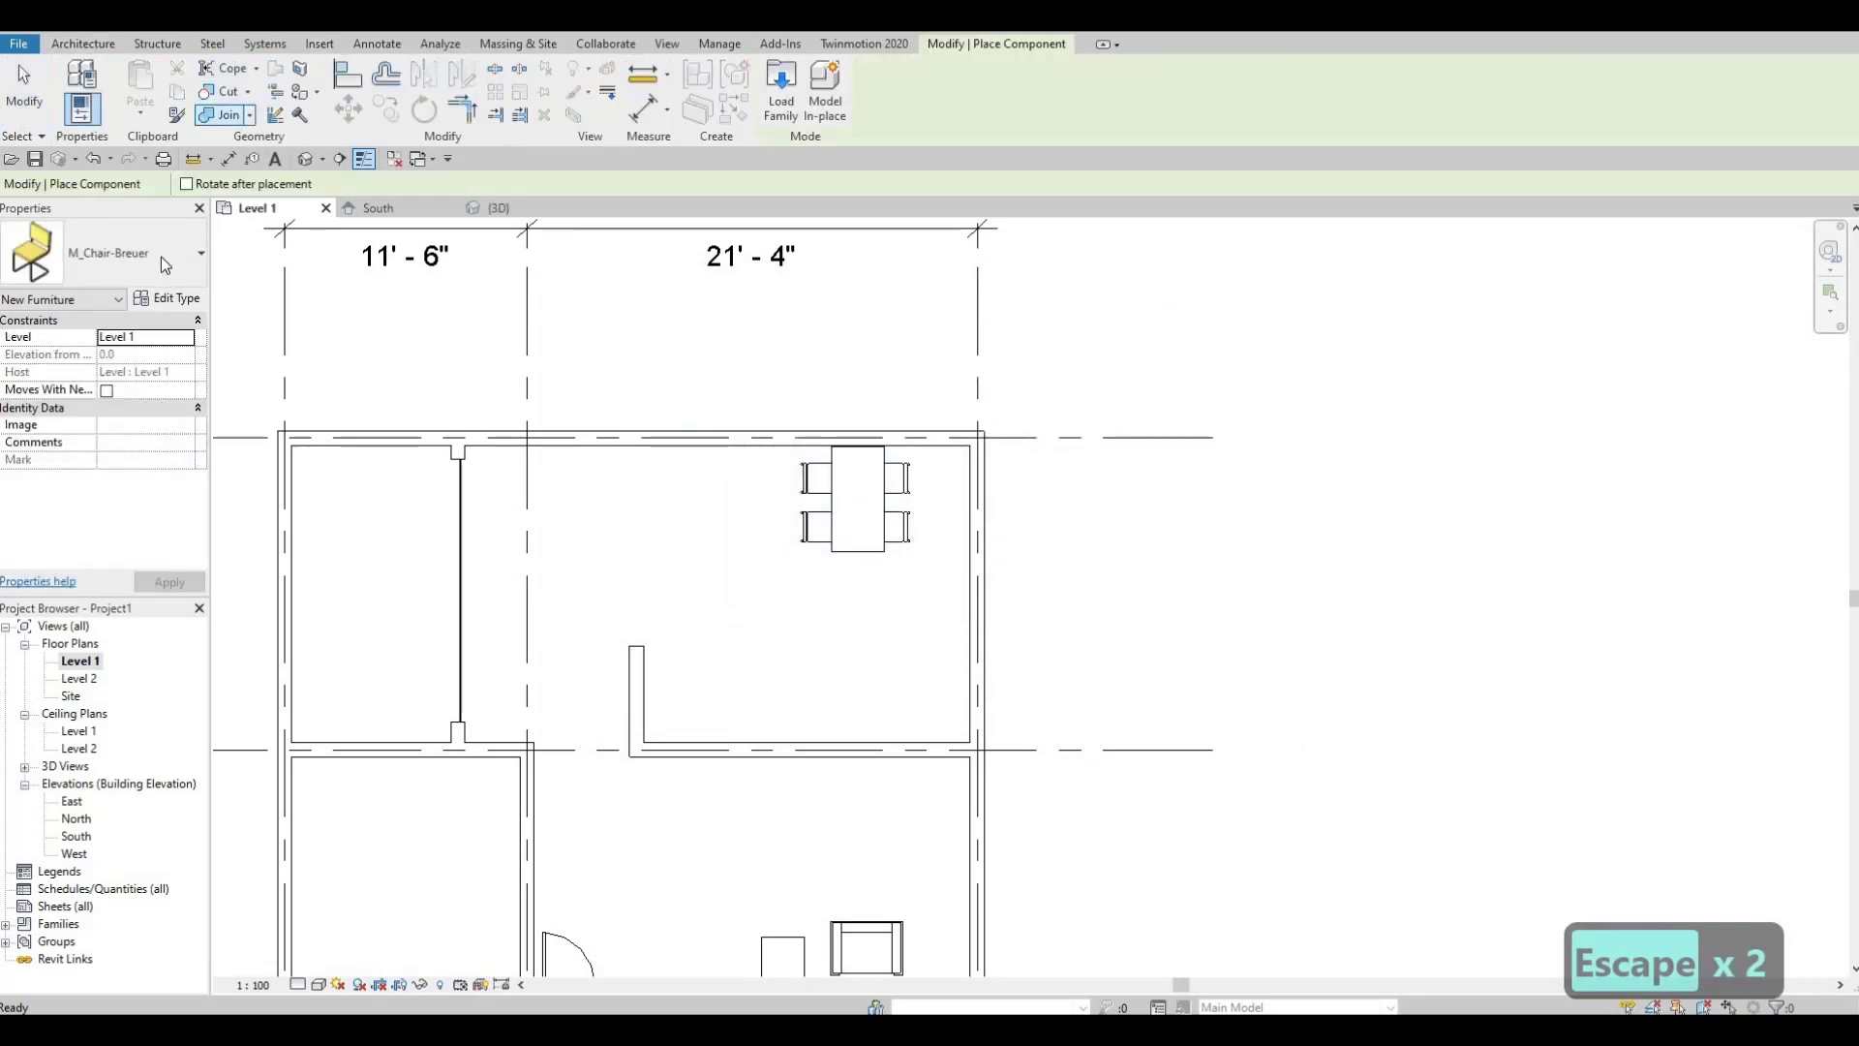
pyautogui.click(165, 259)
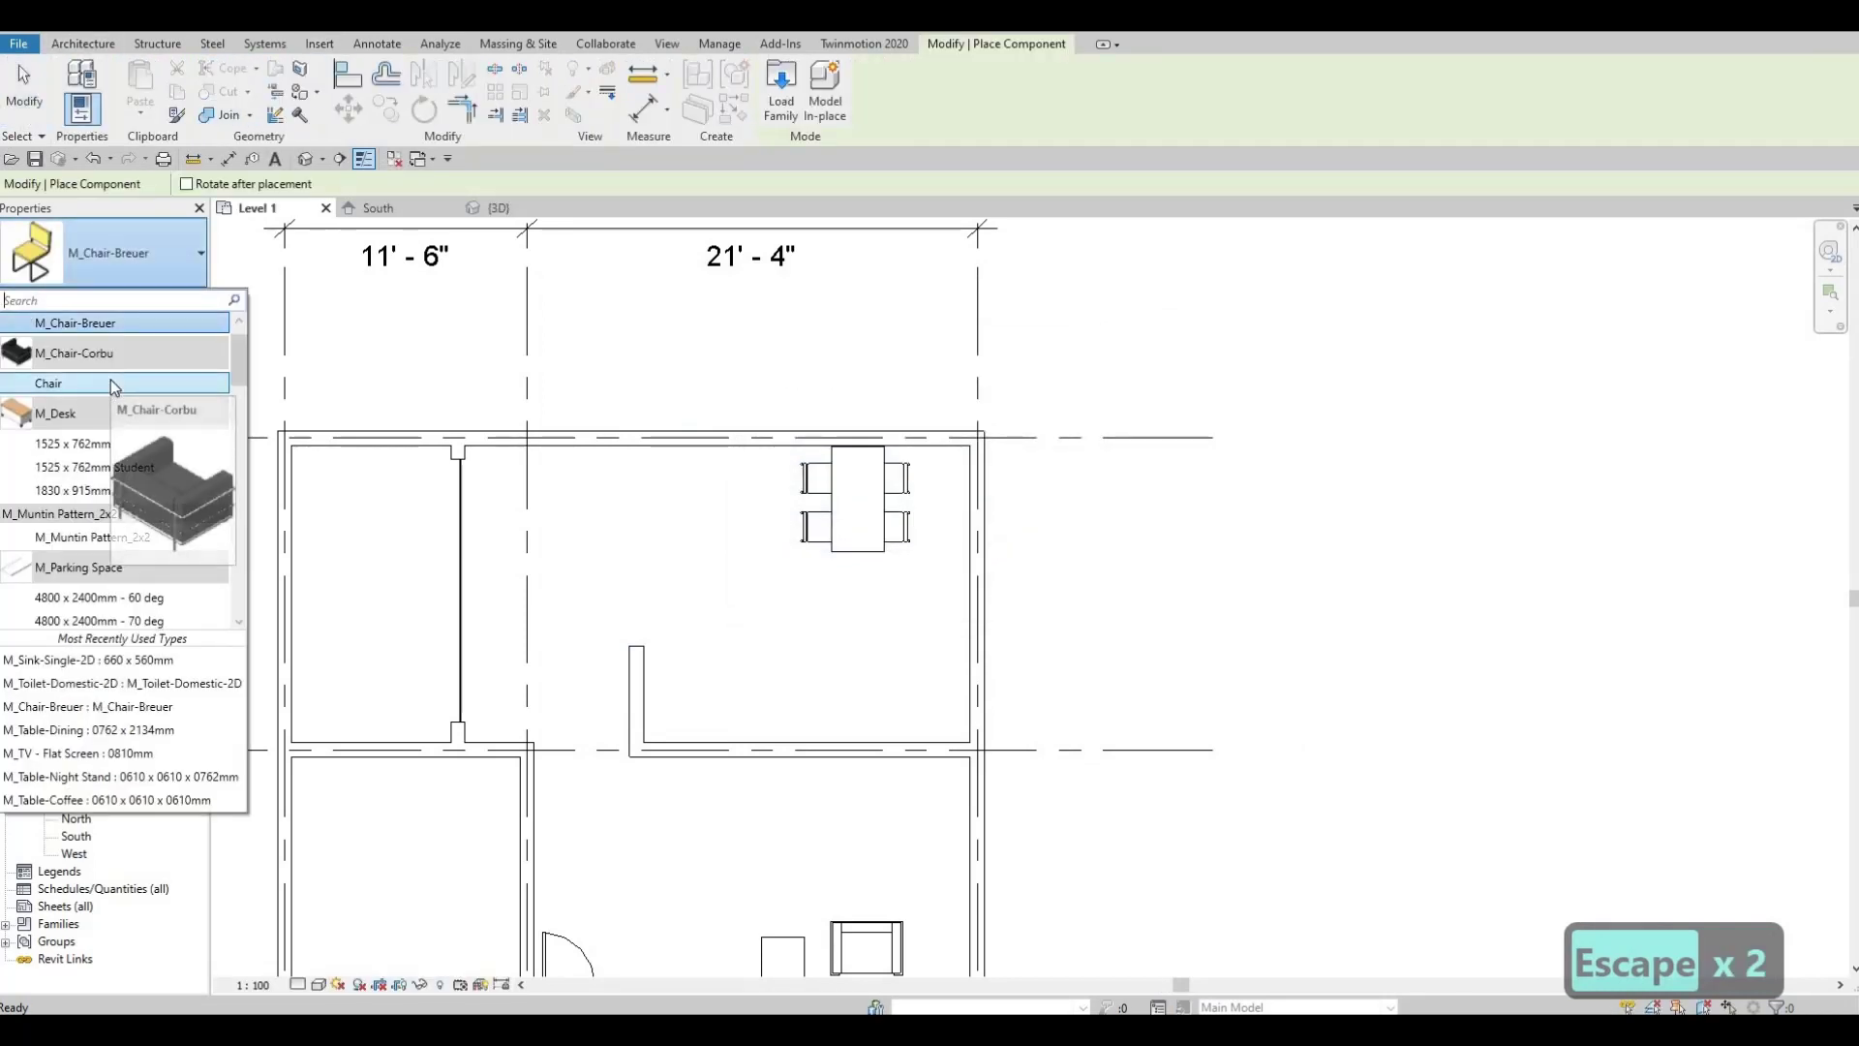
pyautogui.scroll(-4, 109, 457)
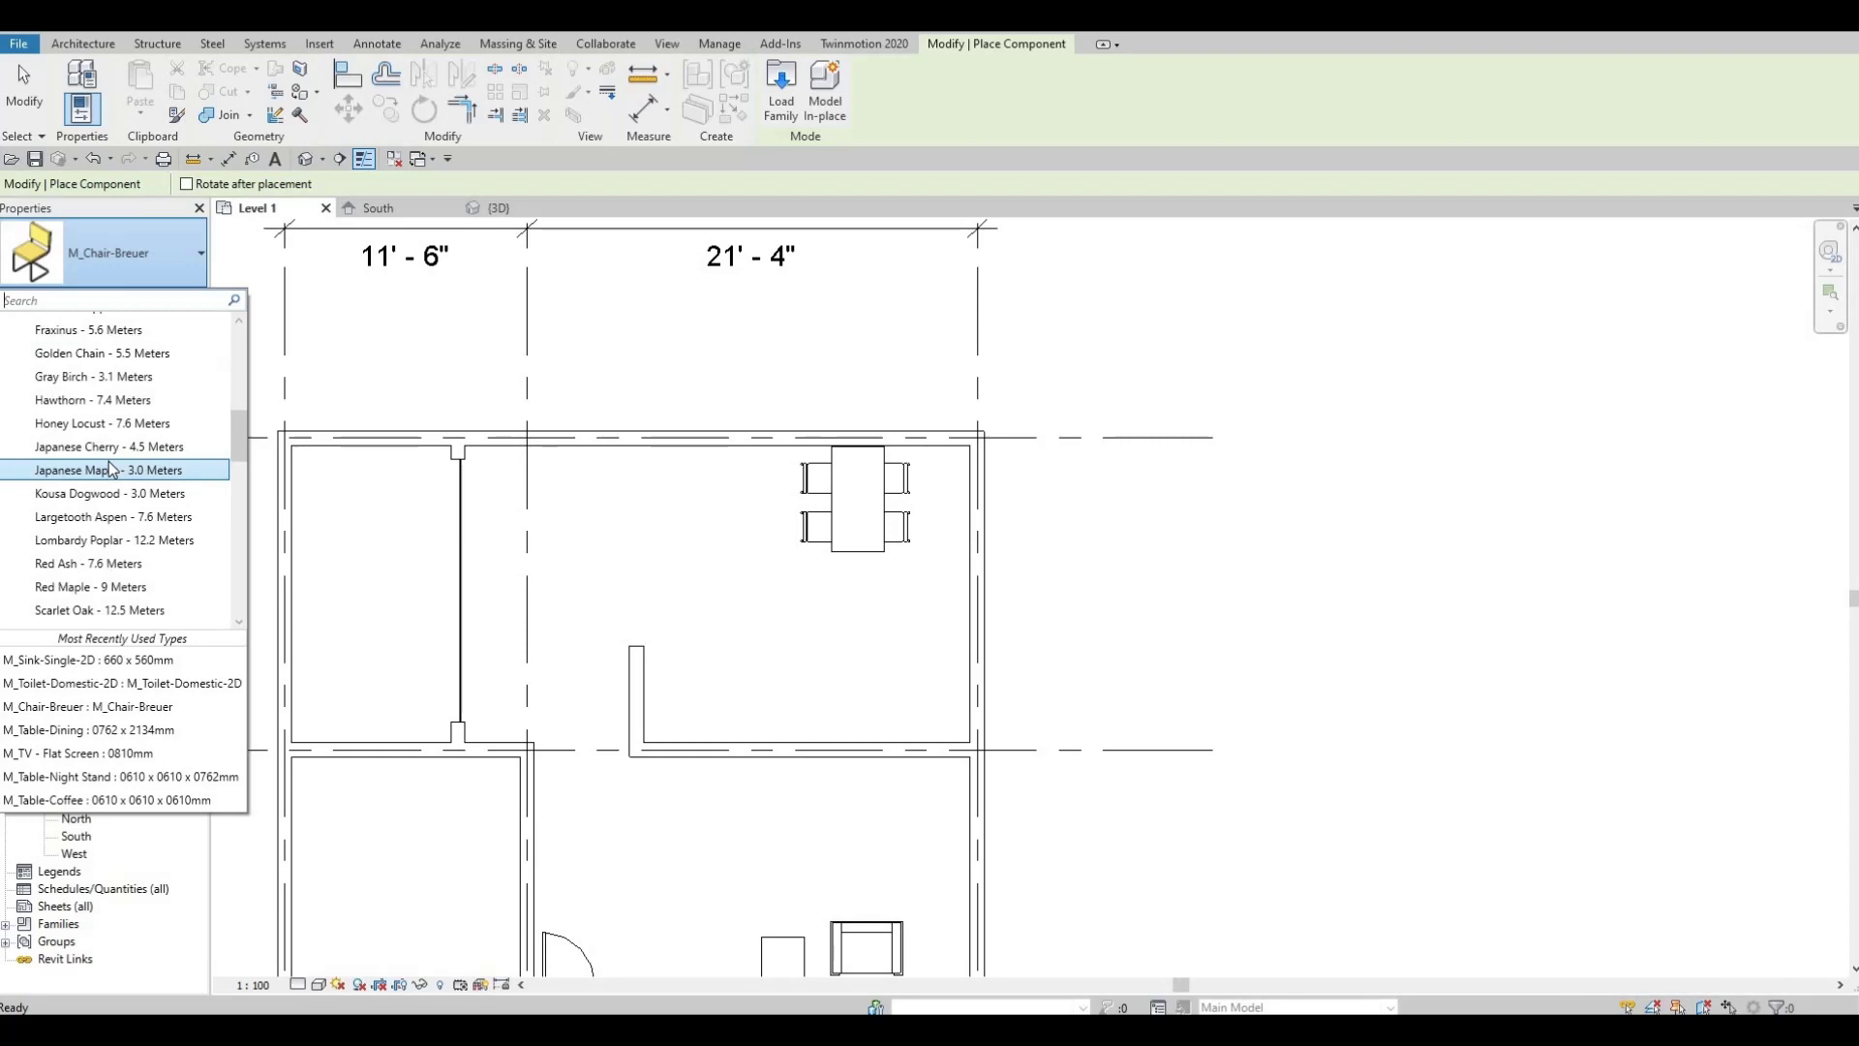
pyautogui.scroll(-3, 107, 422)
pyautogui.press('Return')
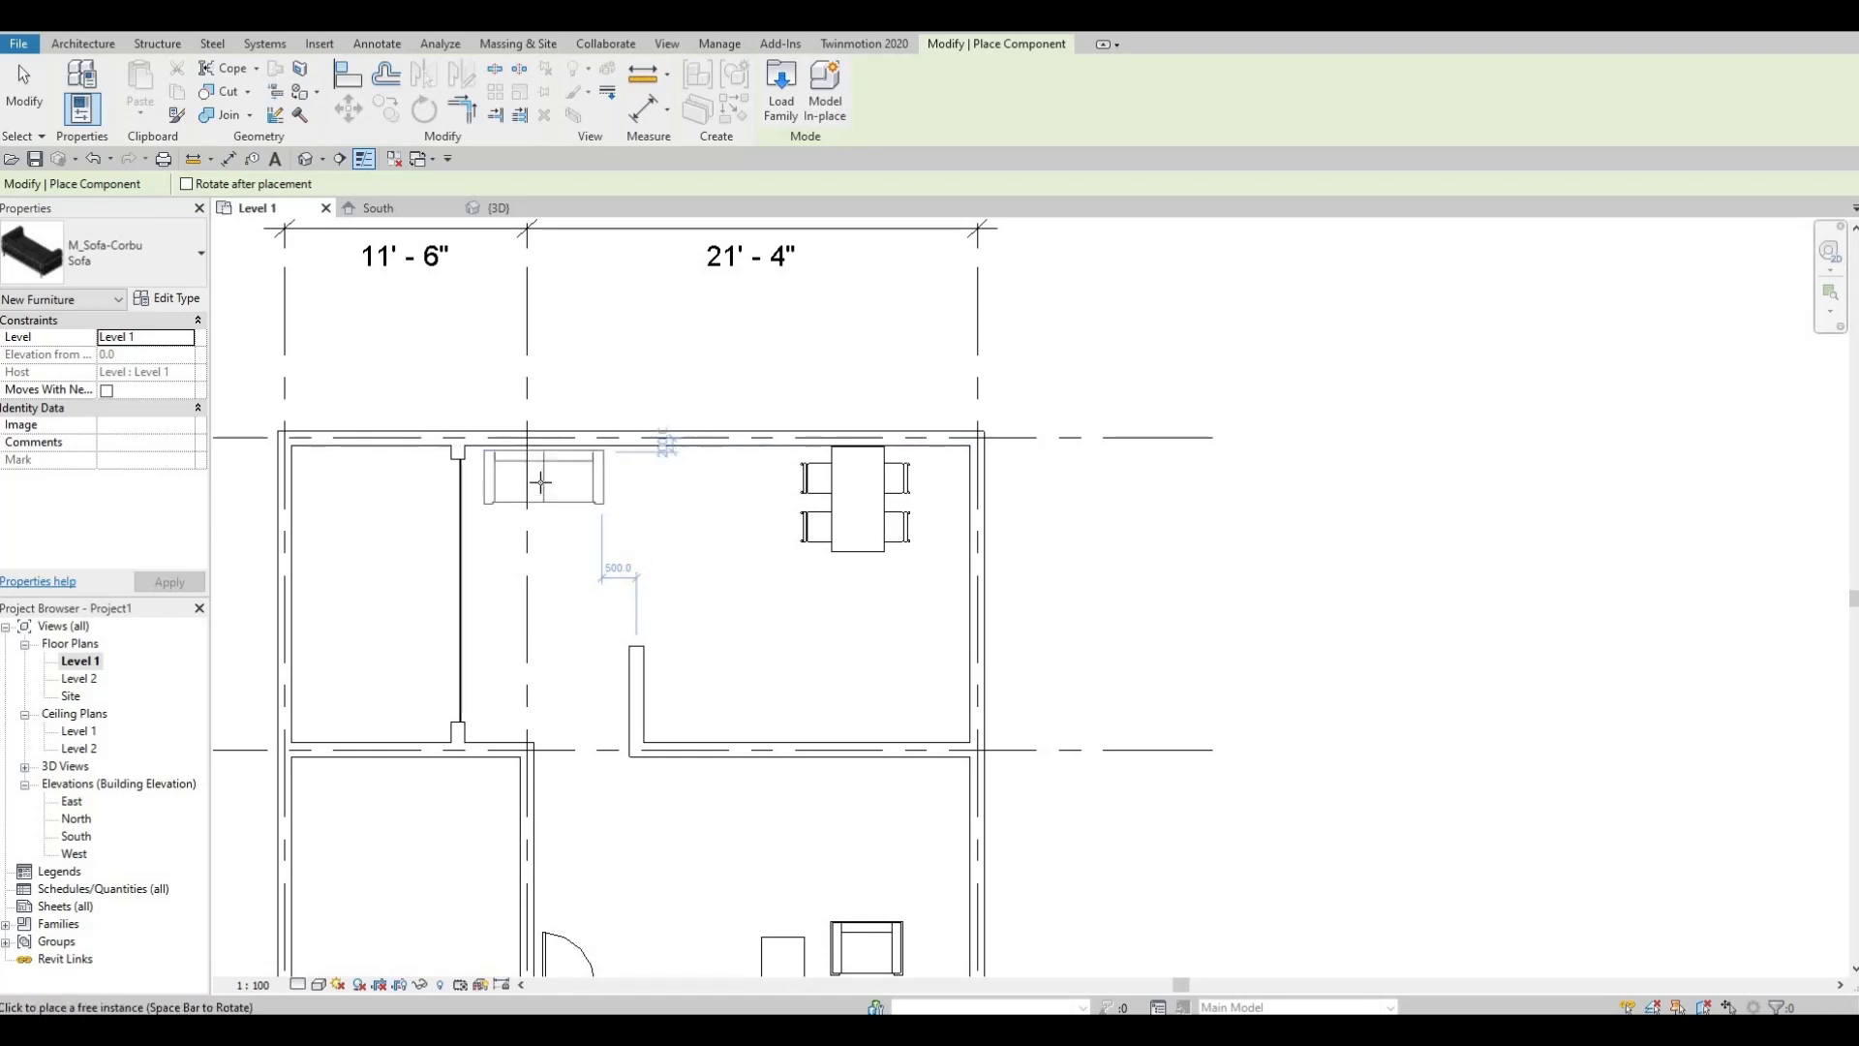
pyautogui.click(539, 472)
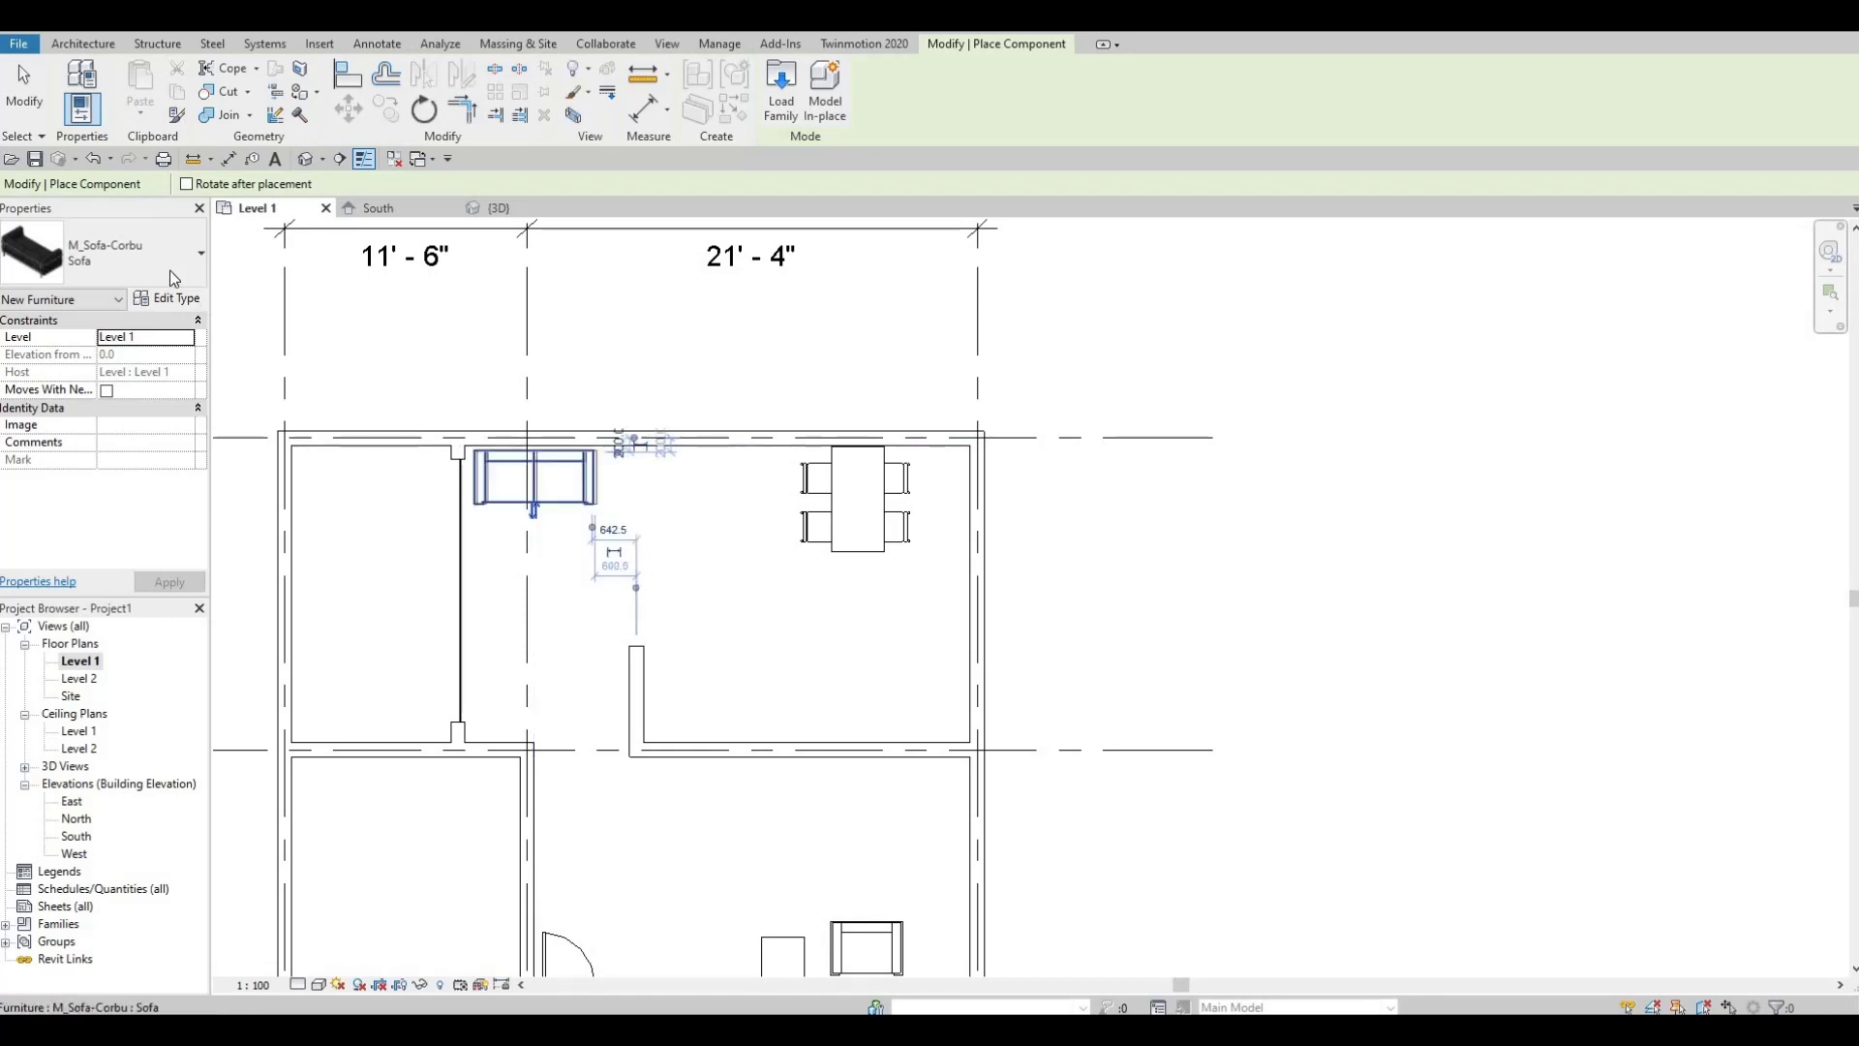
# - Place an M_Chair-Corbu chair beside the interior curtain wall, below the new sofa and rotated to face it
pyautogui.click(116, 252)
pyautogui.scroll(10, 125, 368)
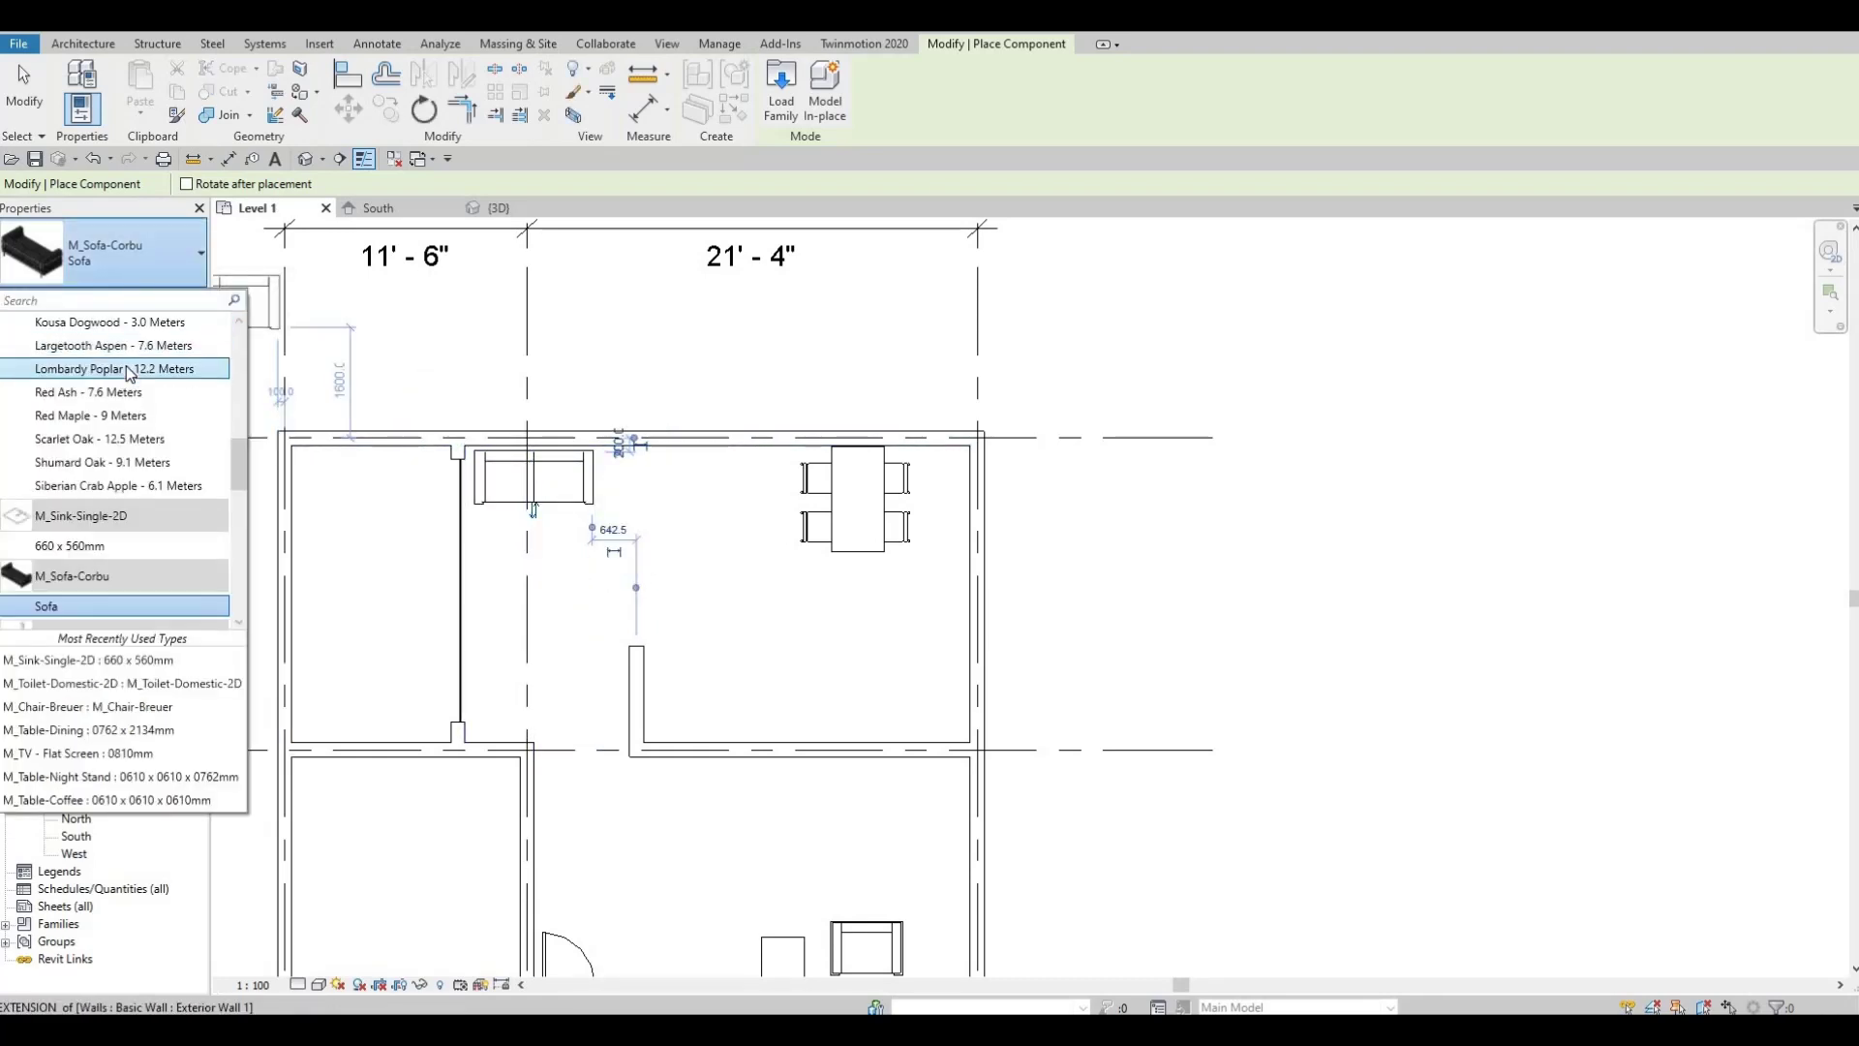
pyautogui.click(105, 422)
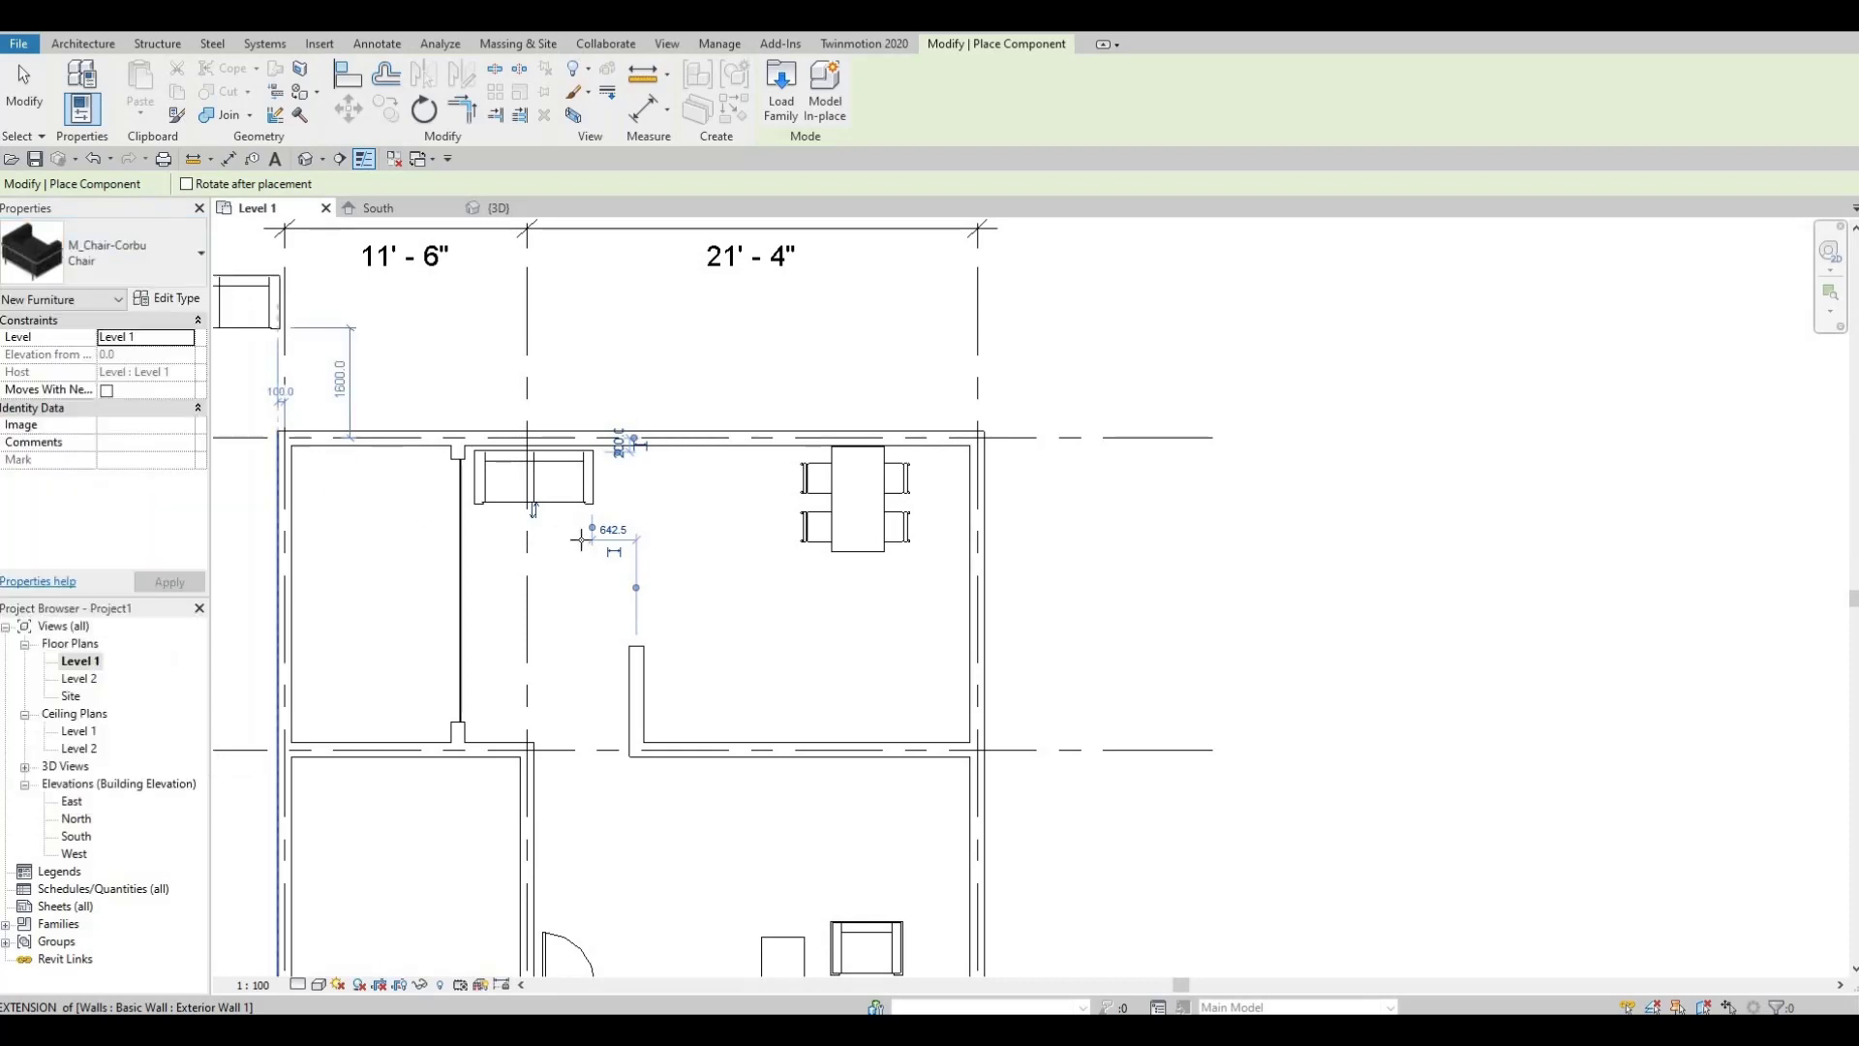
pyautogui.press('space')
pyautogui.press('space')
pyautogui.press('space')
pyautogui.press('space')
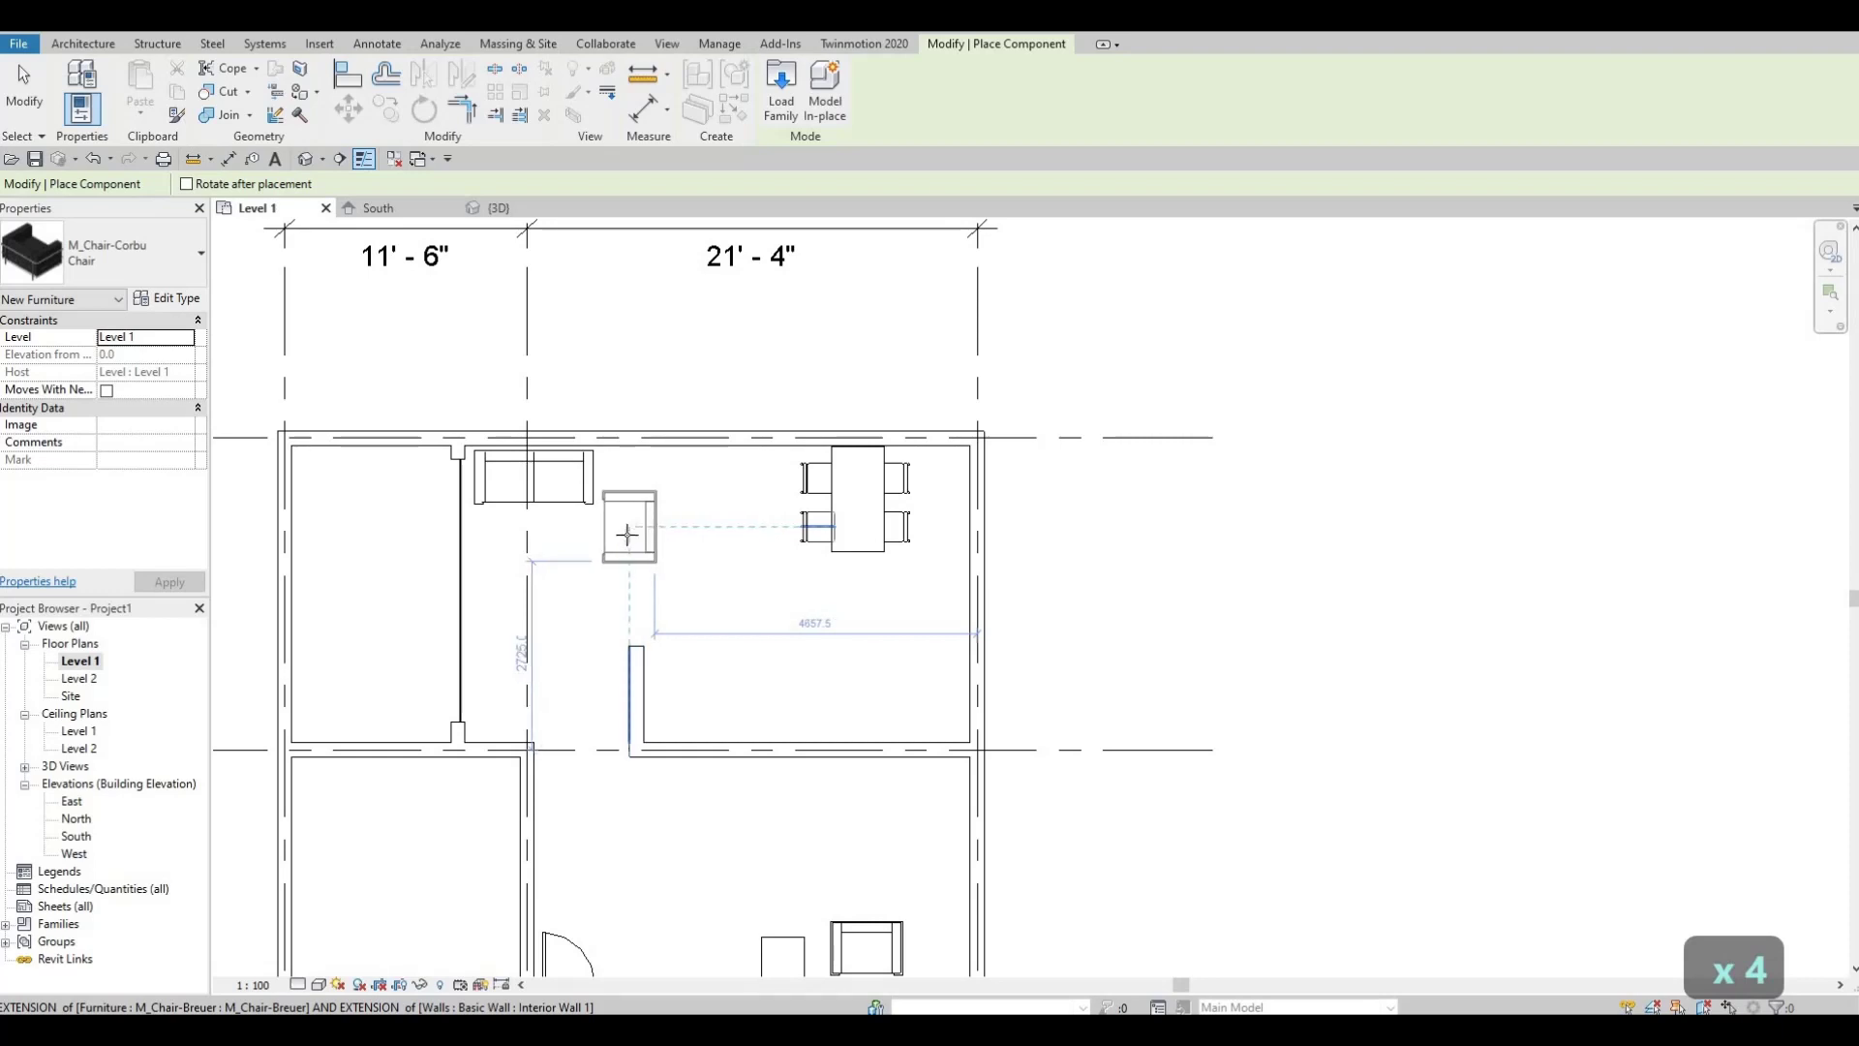
pyautogui.press('space')
pyautogui.press('space')
pyautogui.press('space')
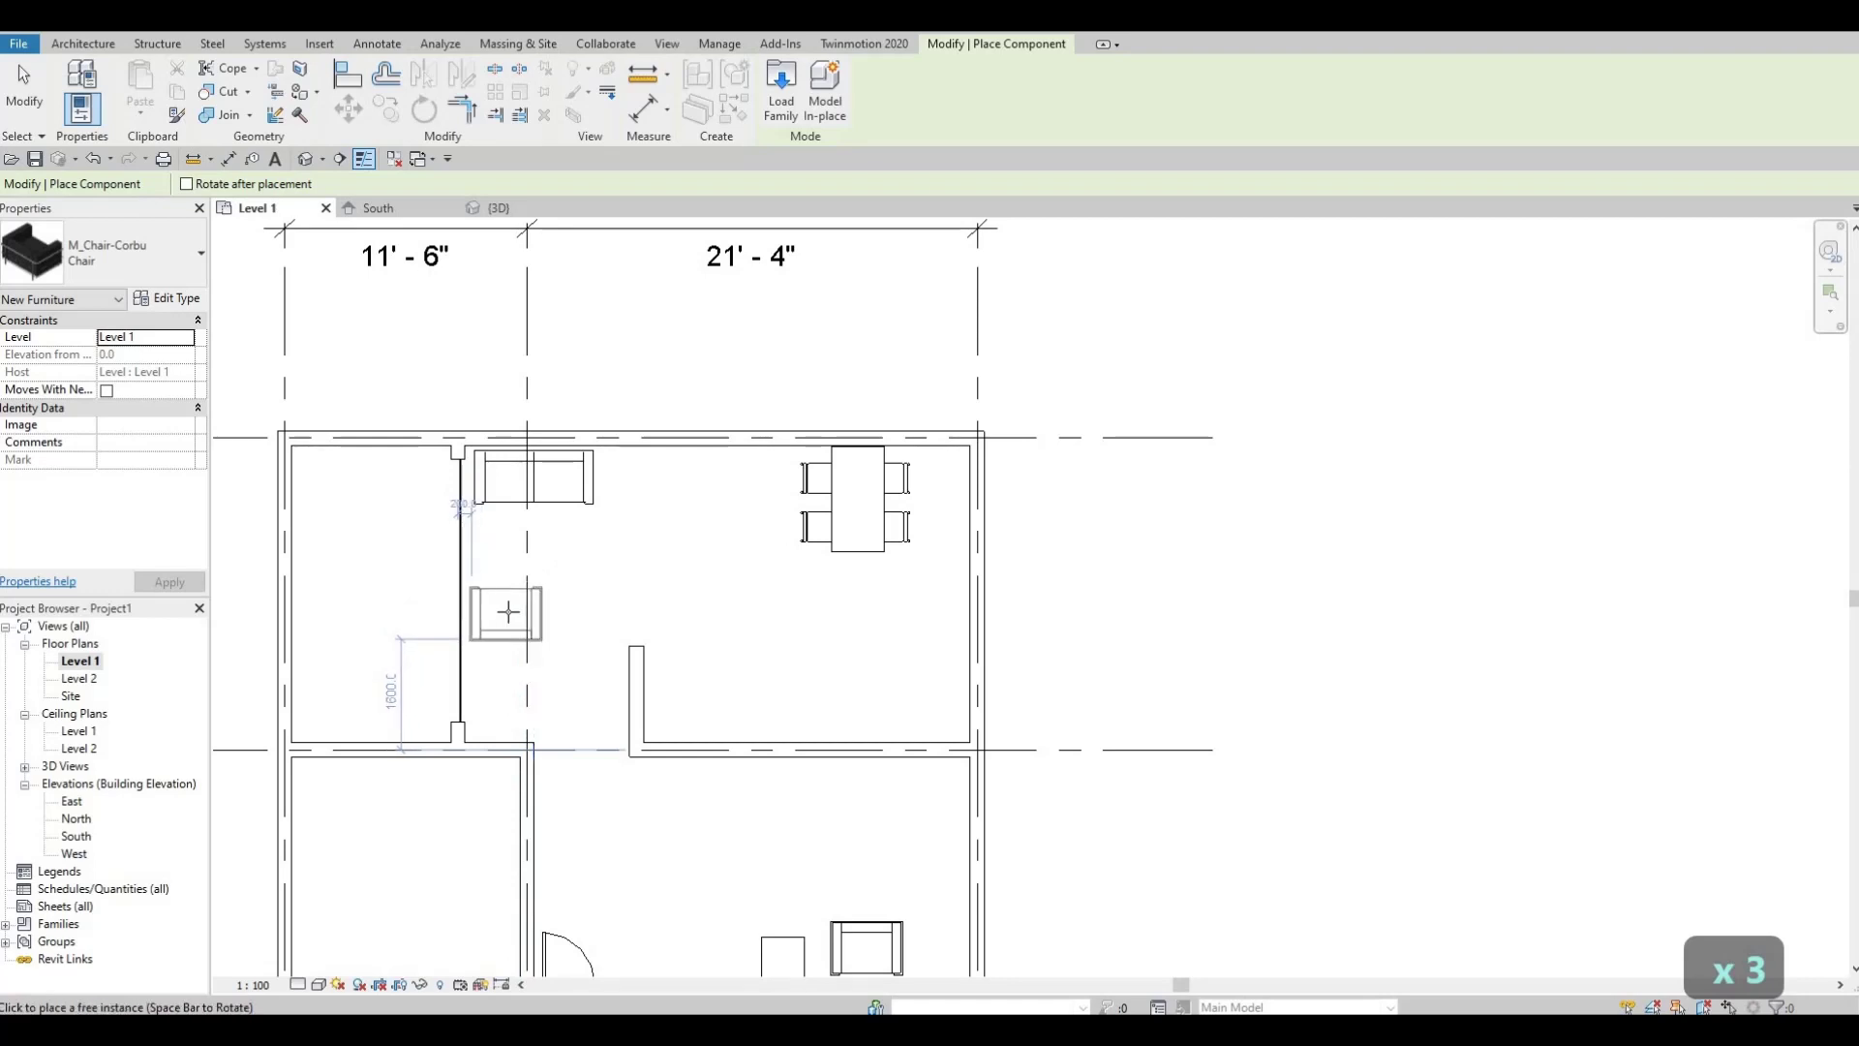
pyautogui.click(504, 610)
pyautogui.press('Escape')
pyautogui.press('Escape')
pyautogui.scroll(-2, 670, 485)
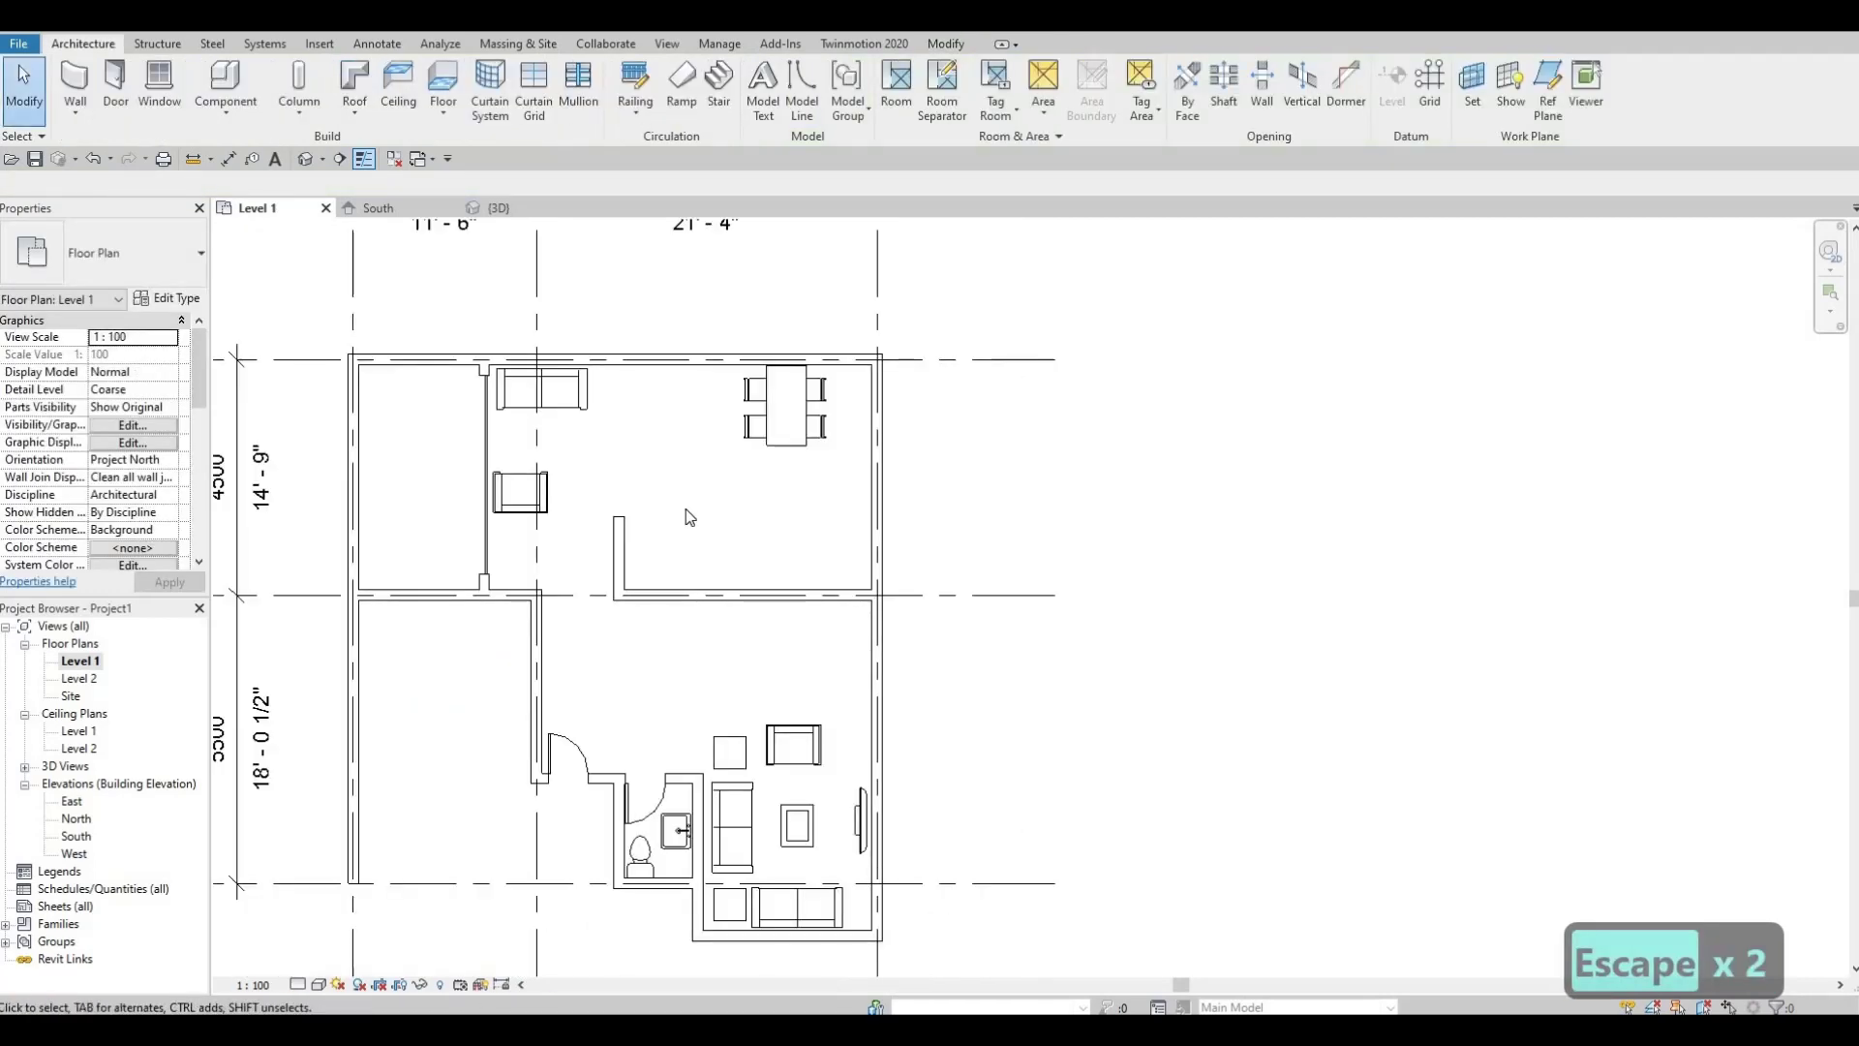
pyautogui.scroll(-2, 689, 531)
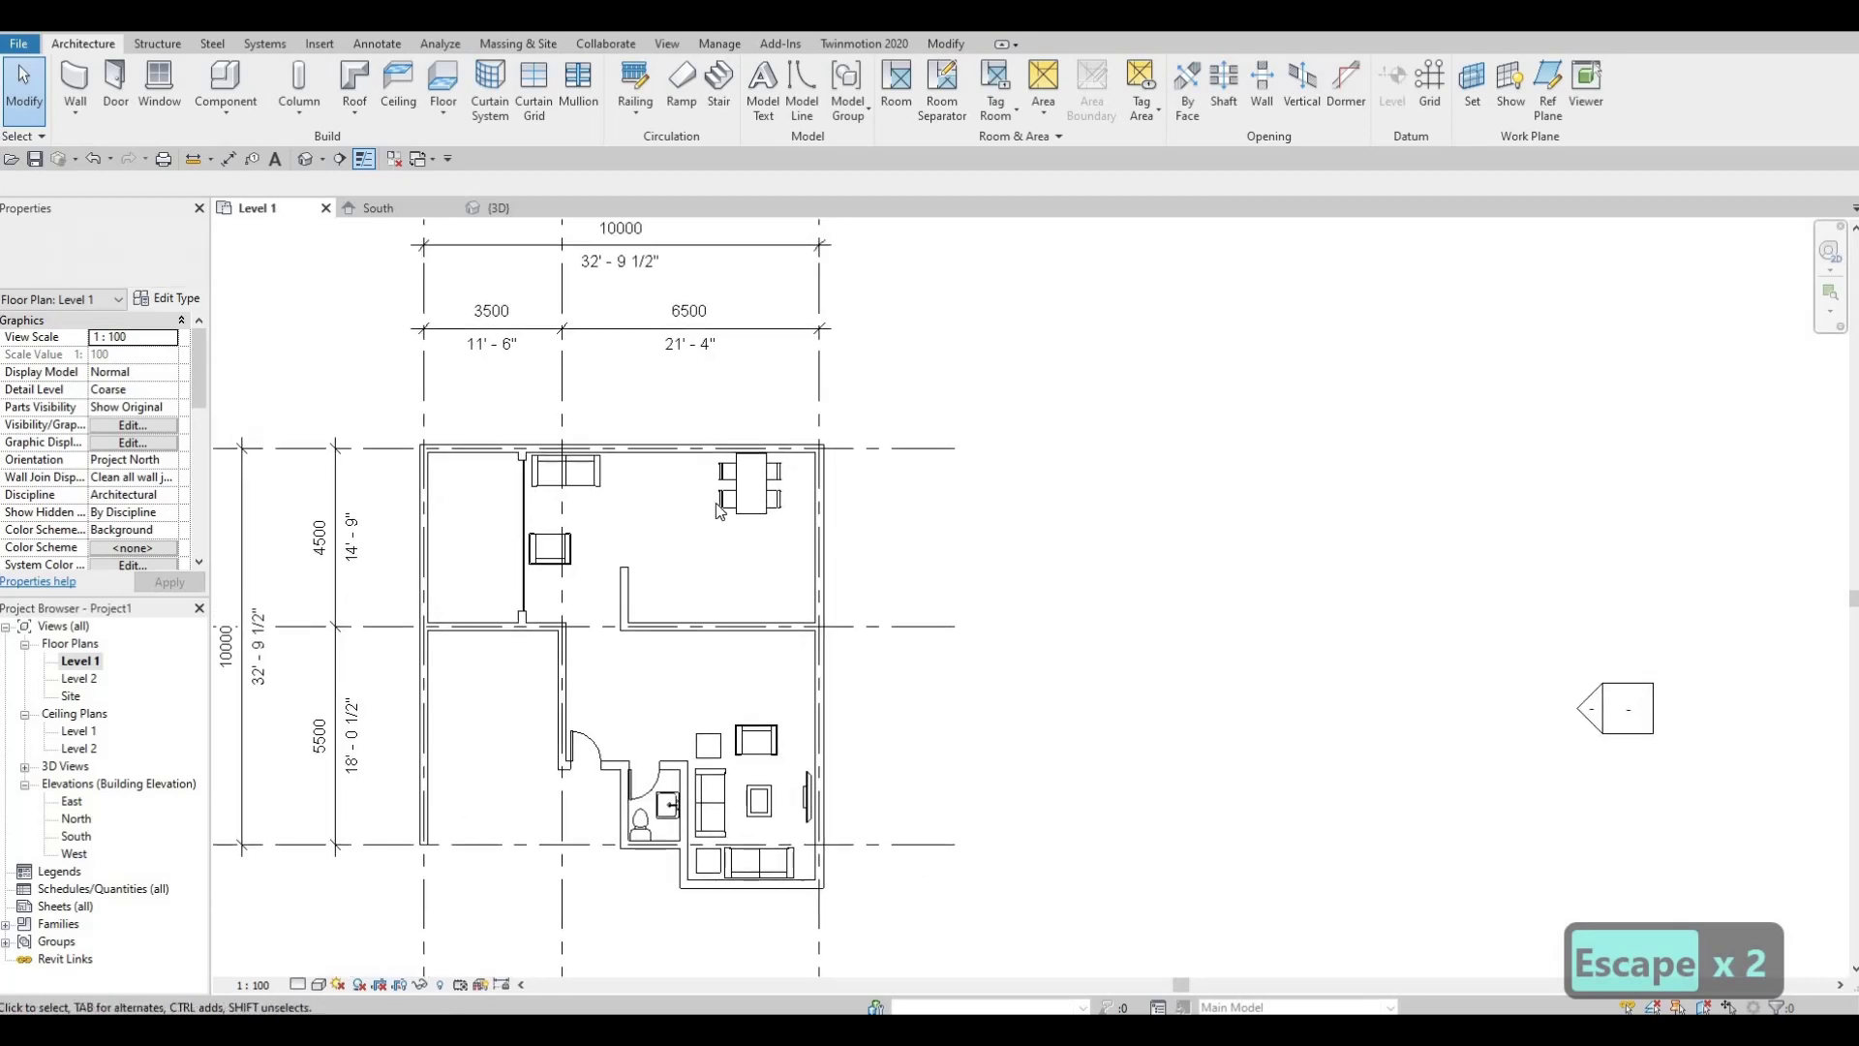
pyautogui.scroll(4, 682, 523)
pyautogui.moveTo(862, 557); pyautogui.dragTo(877, 569, button='middle')
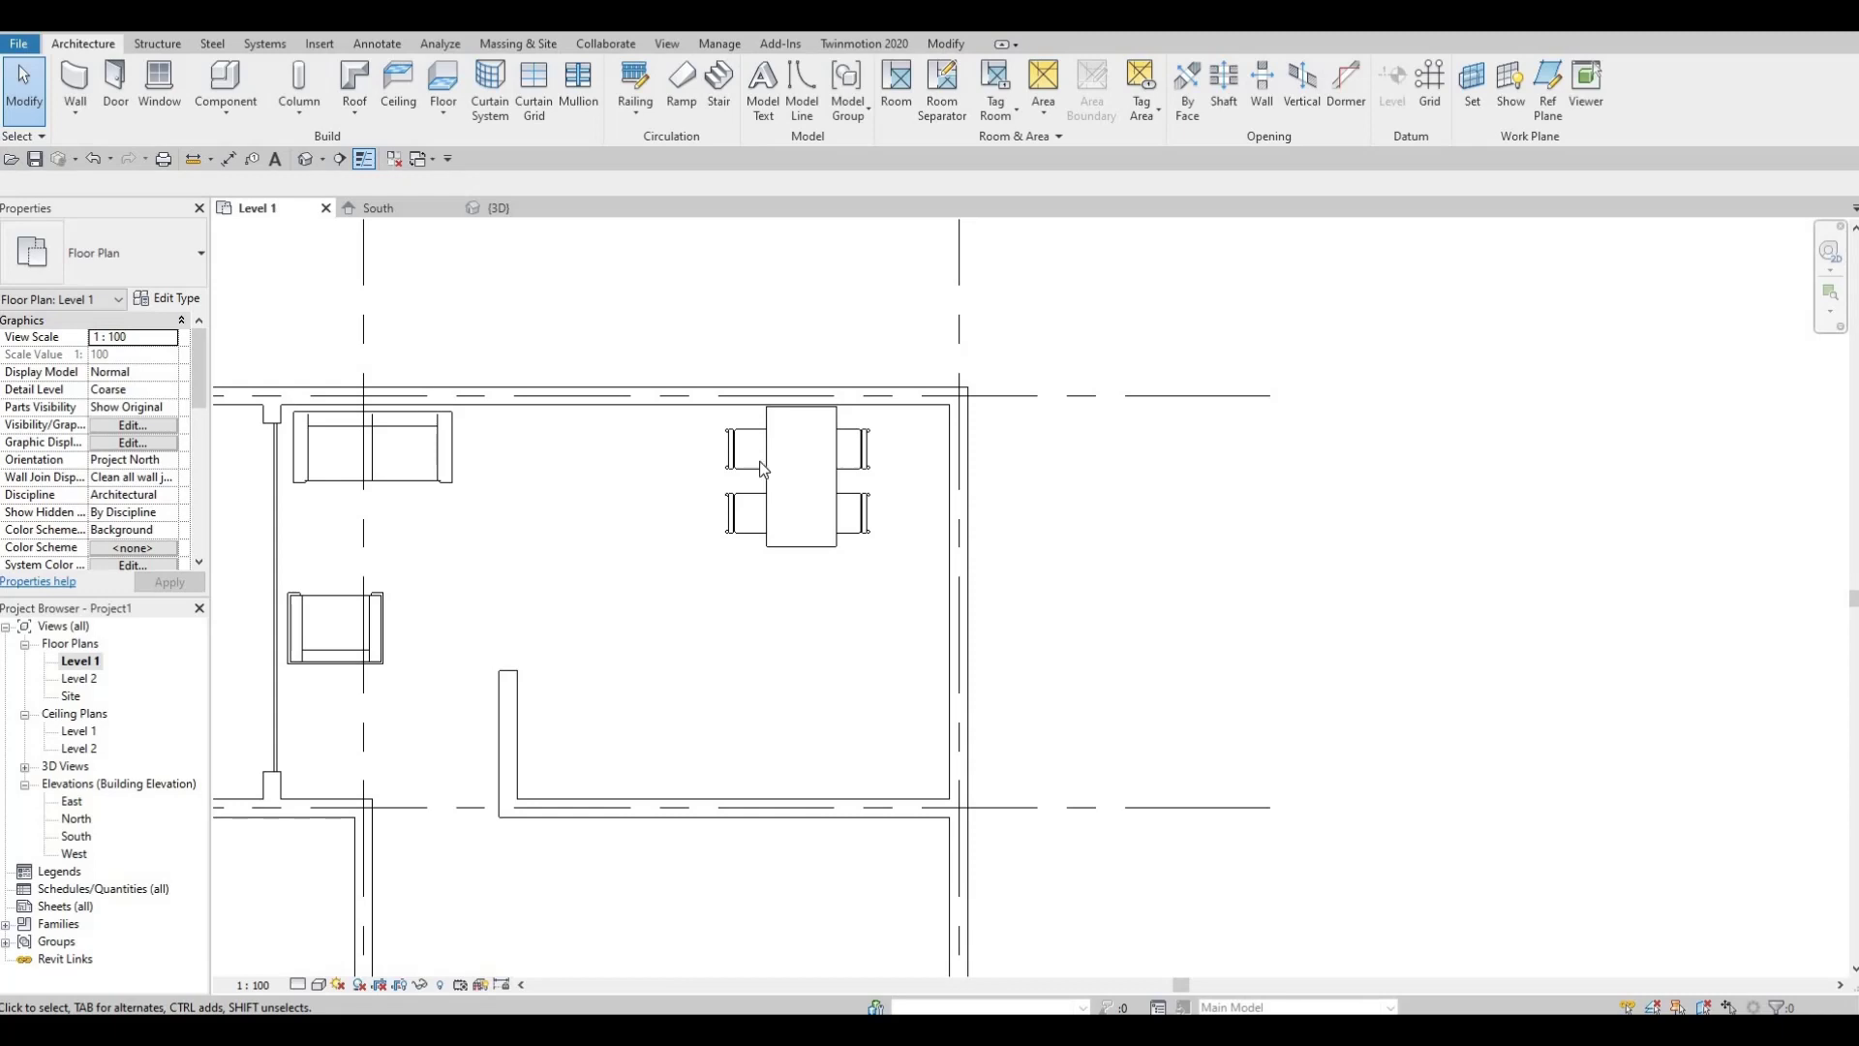
pyautogui.scroll(-2, 705, 468)
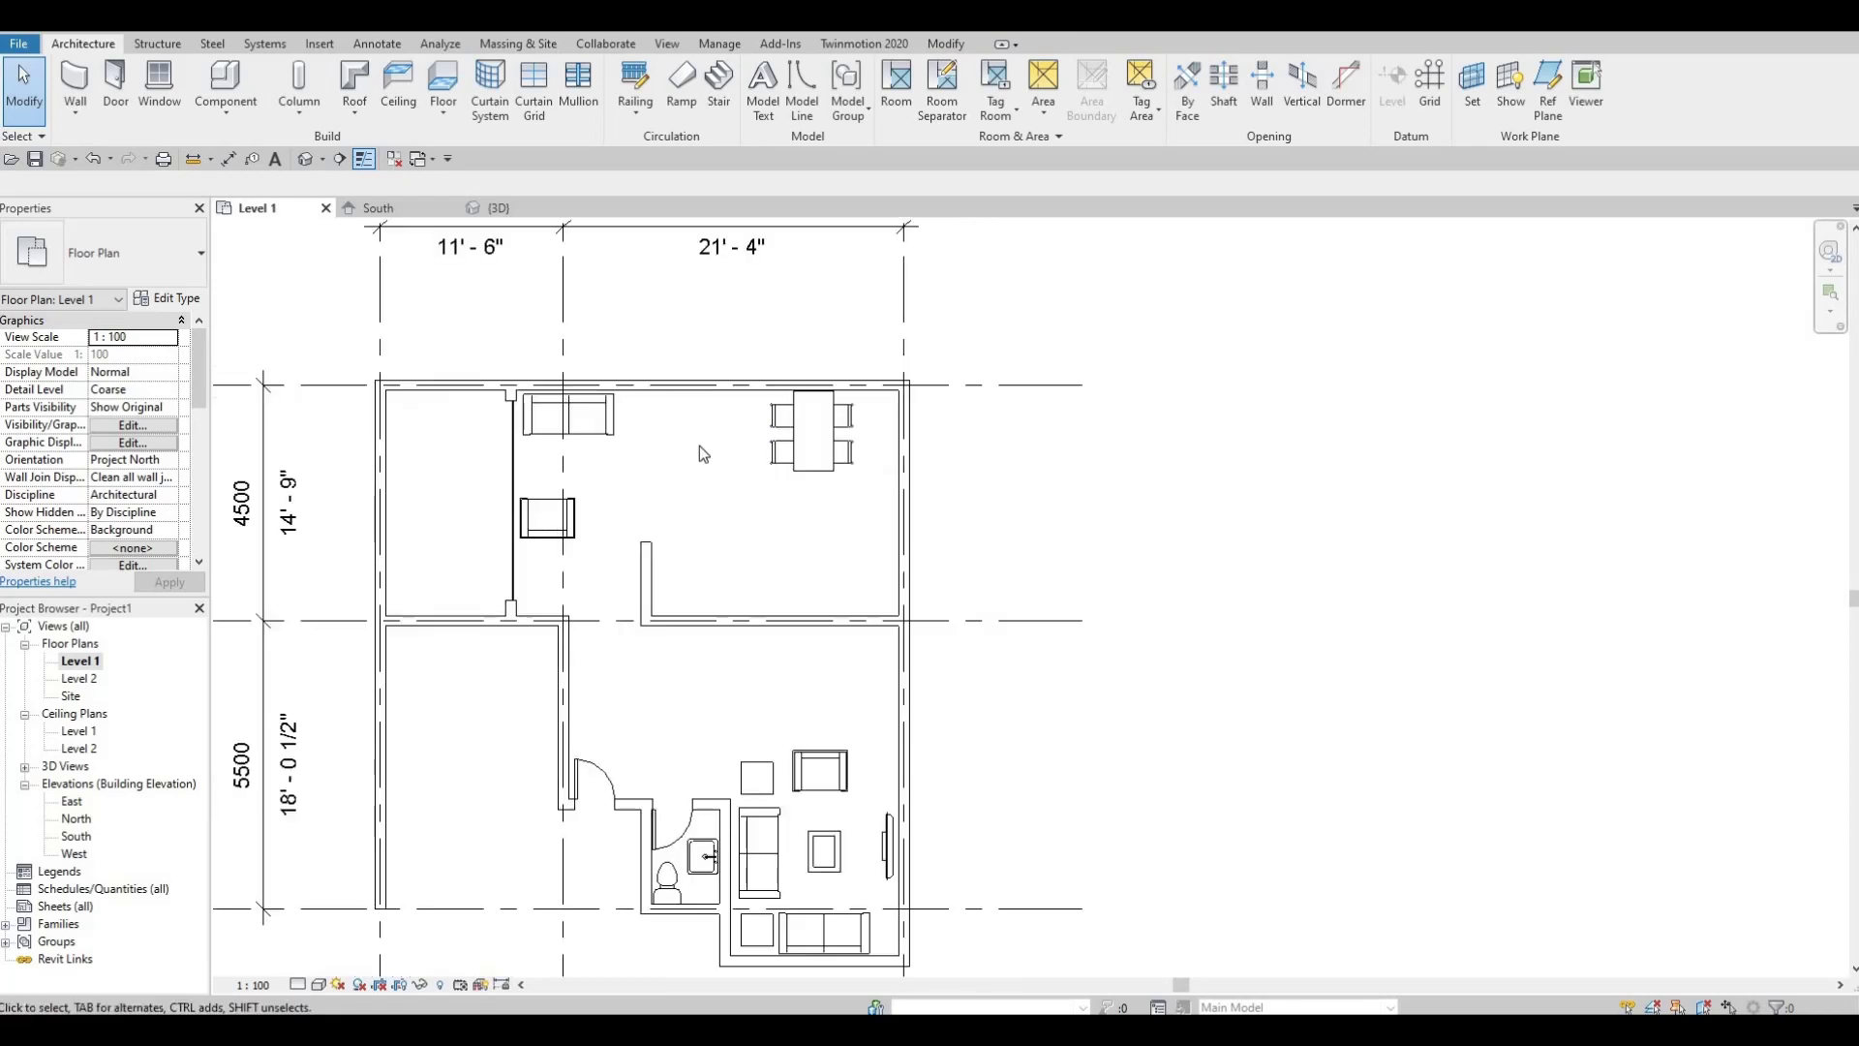
pyautogui.scroll(-3, 704, 453)
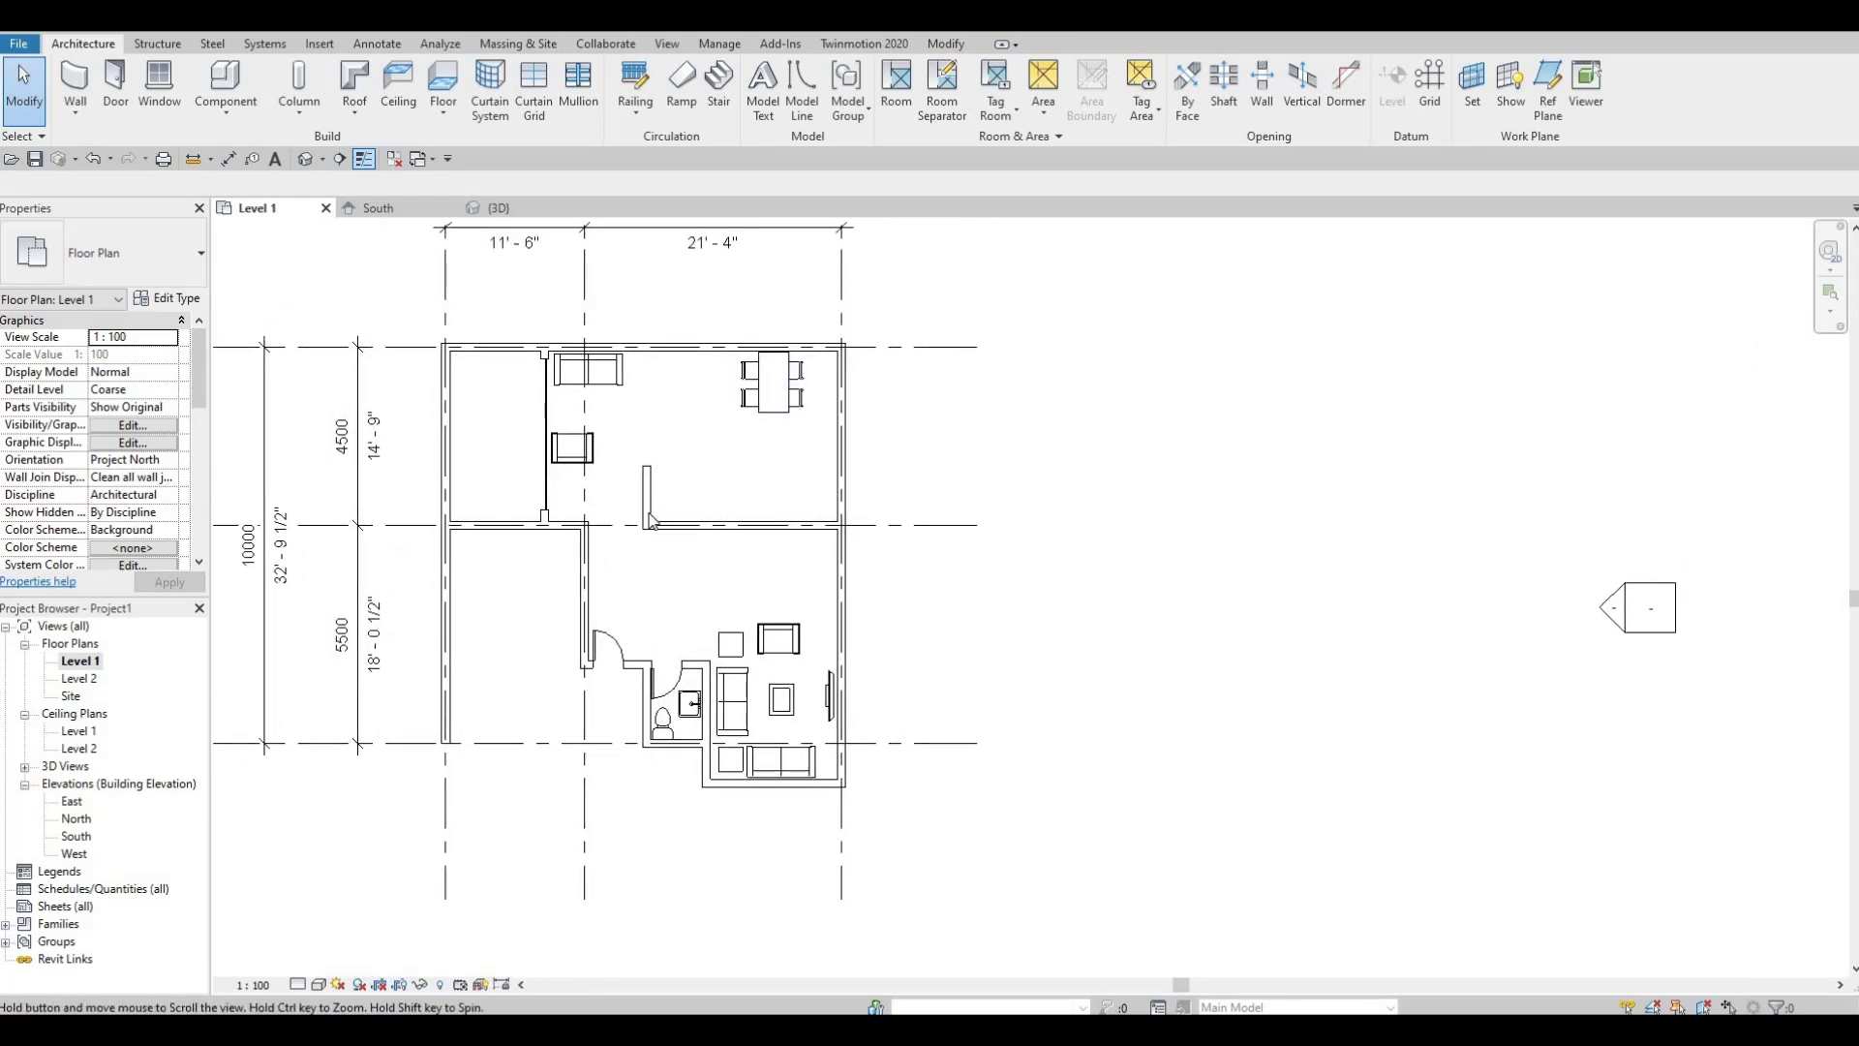
pyautogui.scroll(4, 650, 521)
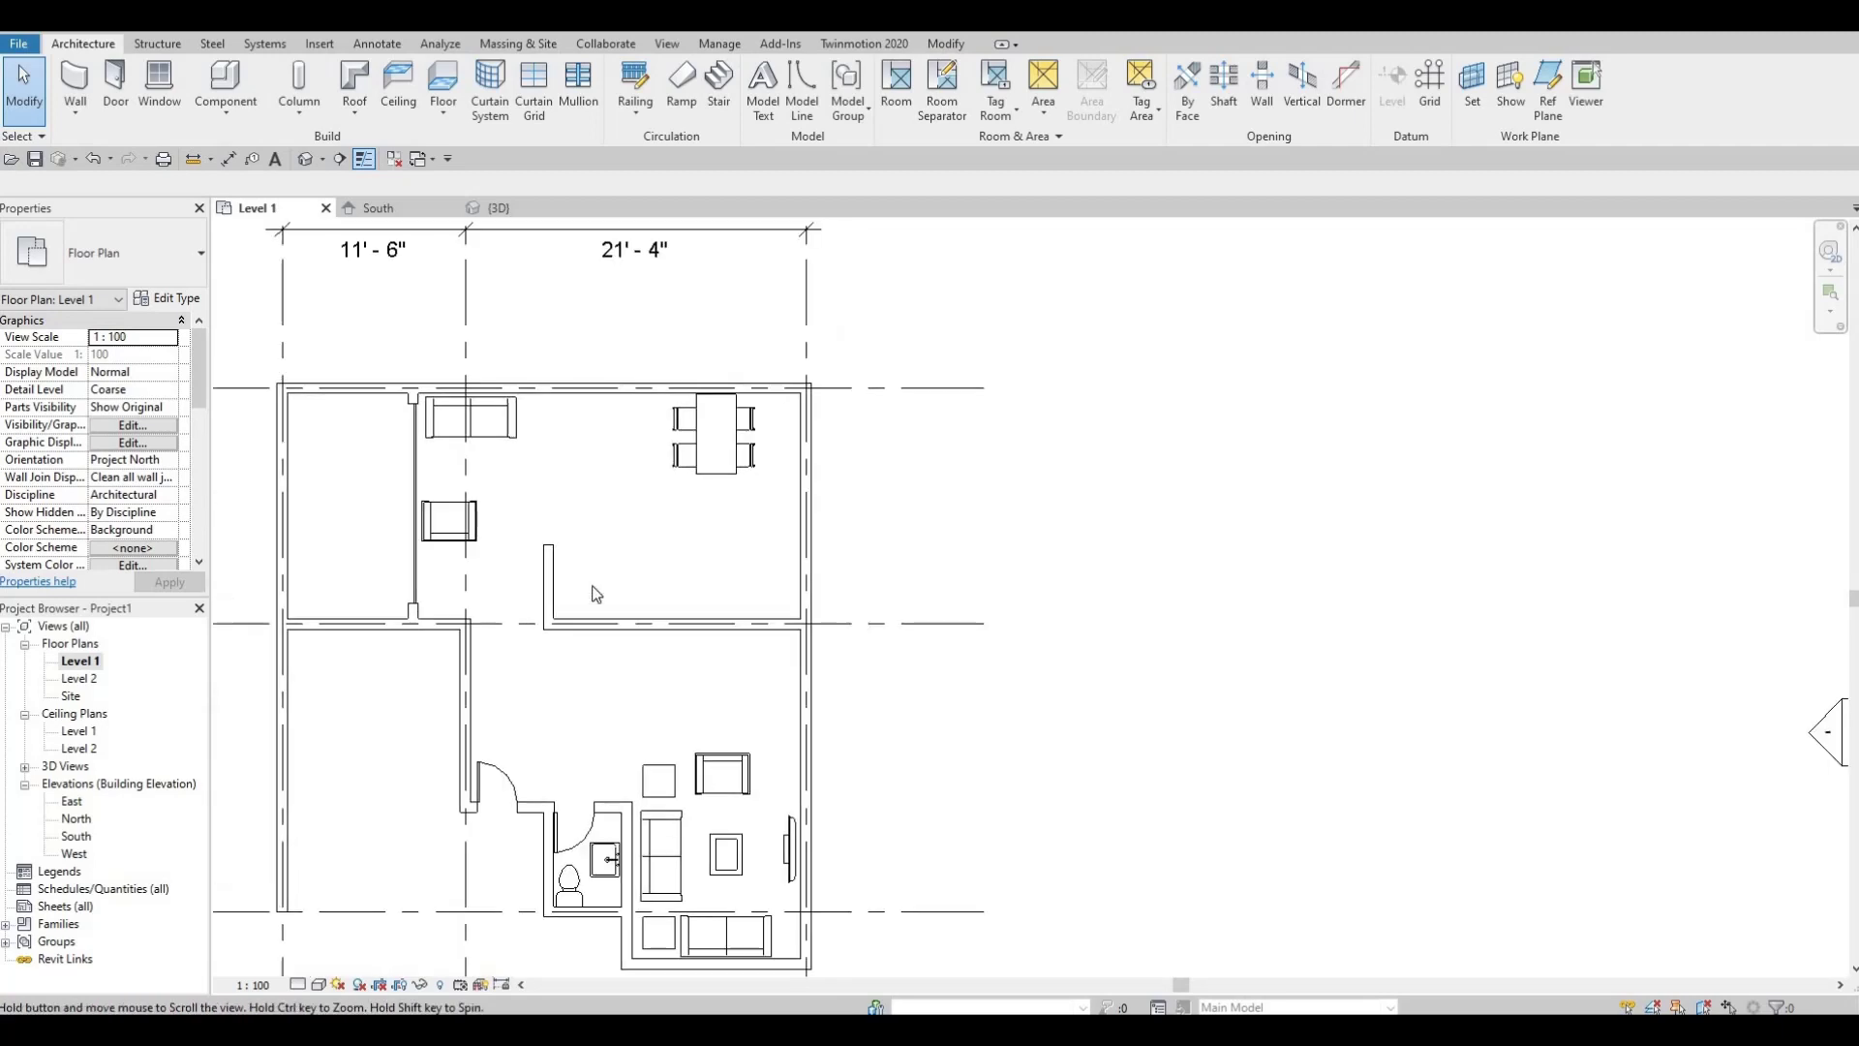
# - Start a new stair on the Level 1 floor plan with the middle of the house in view
pyautogui.moveTo(595, 592); pyautogui.dragTo(591, 597, button='middle')
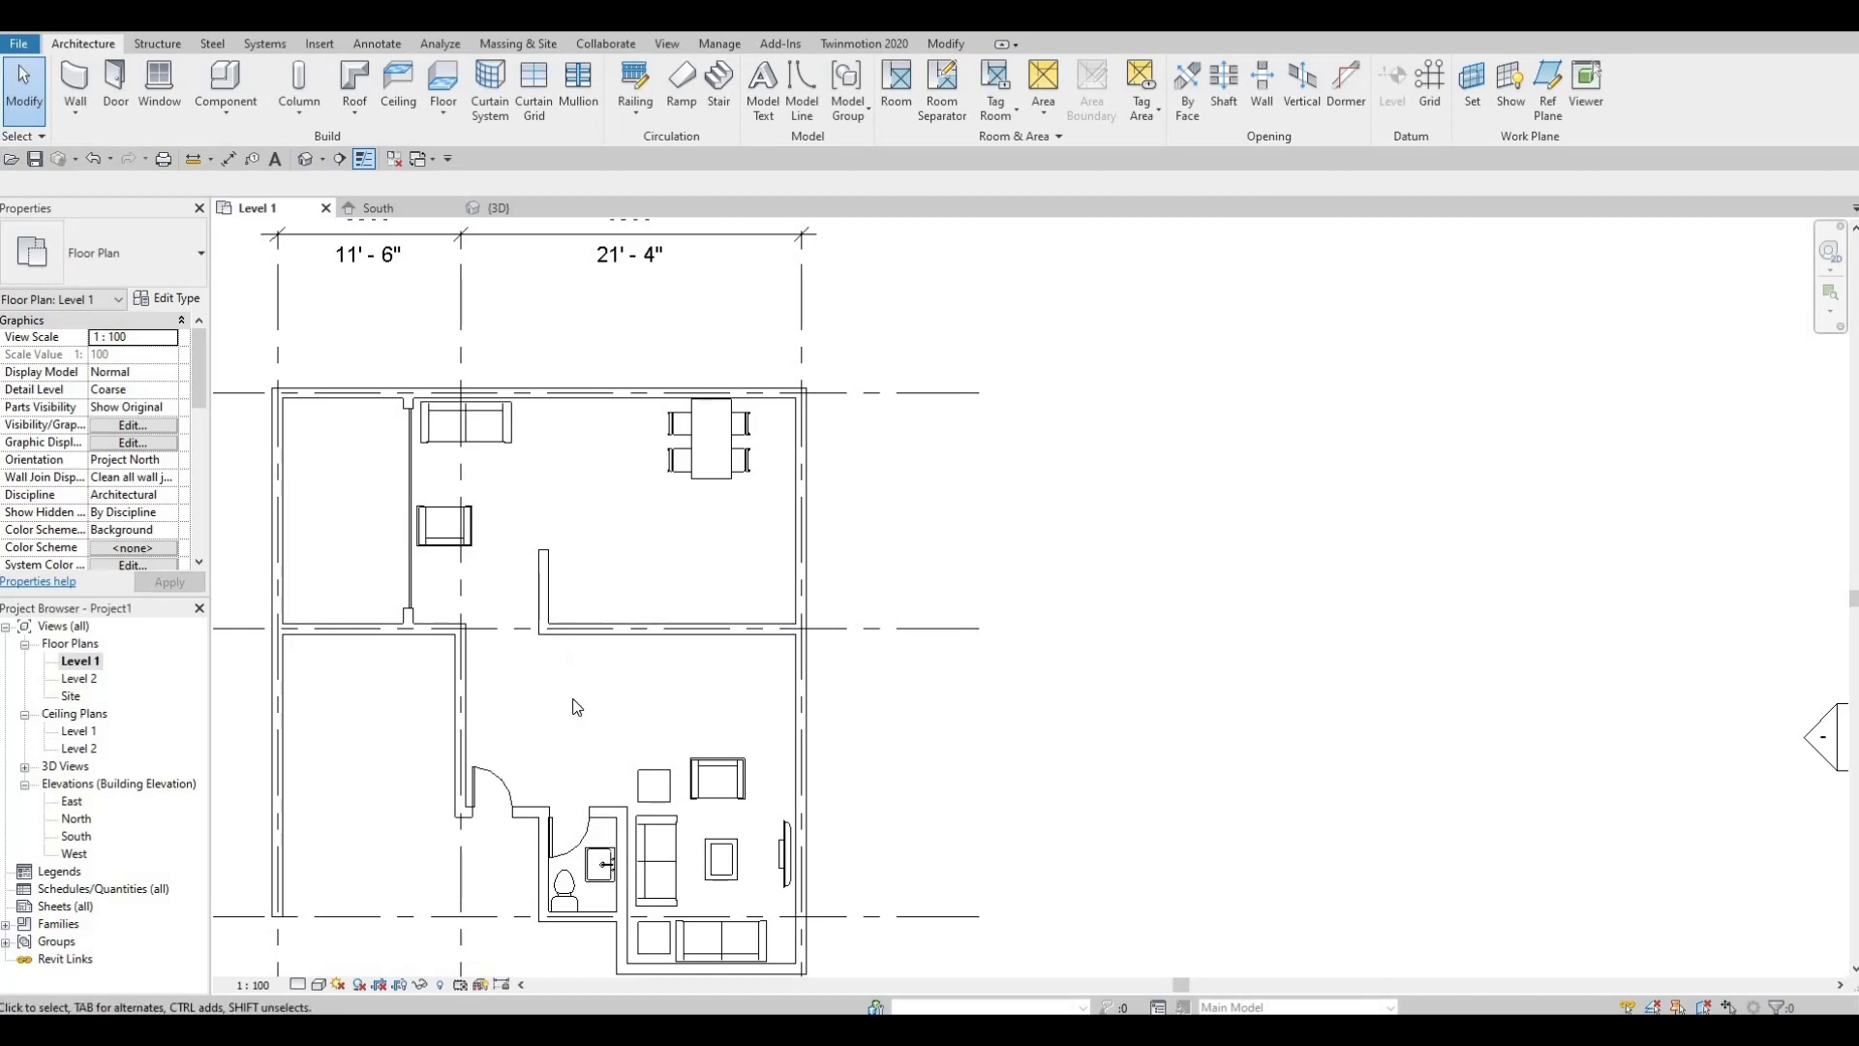
pyautogui.moveTo(578, 686); pyautogui.dragTo(575, 708, button='middle')
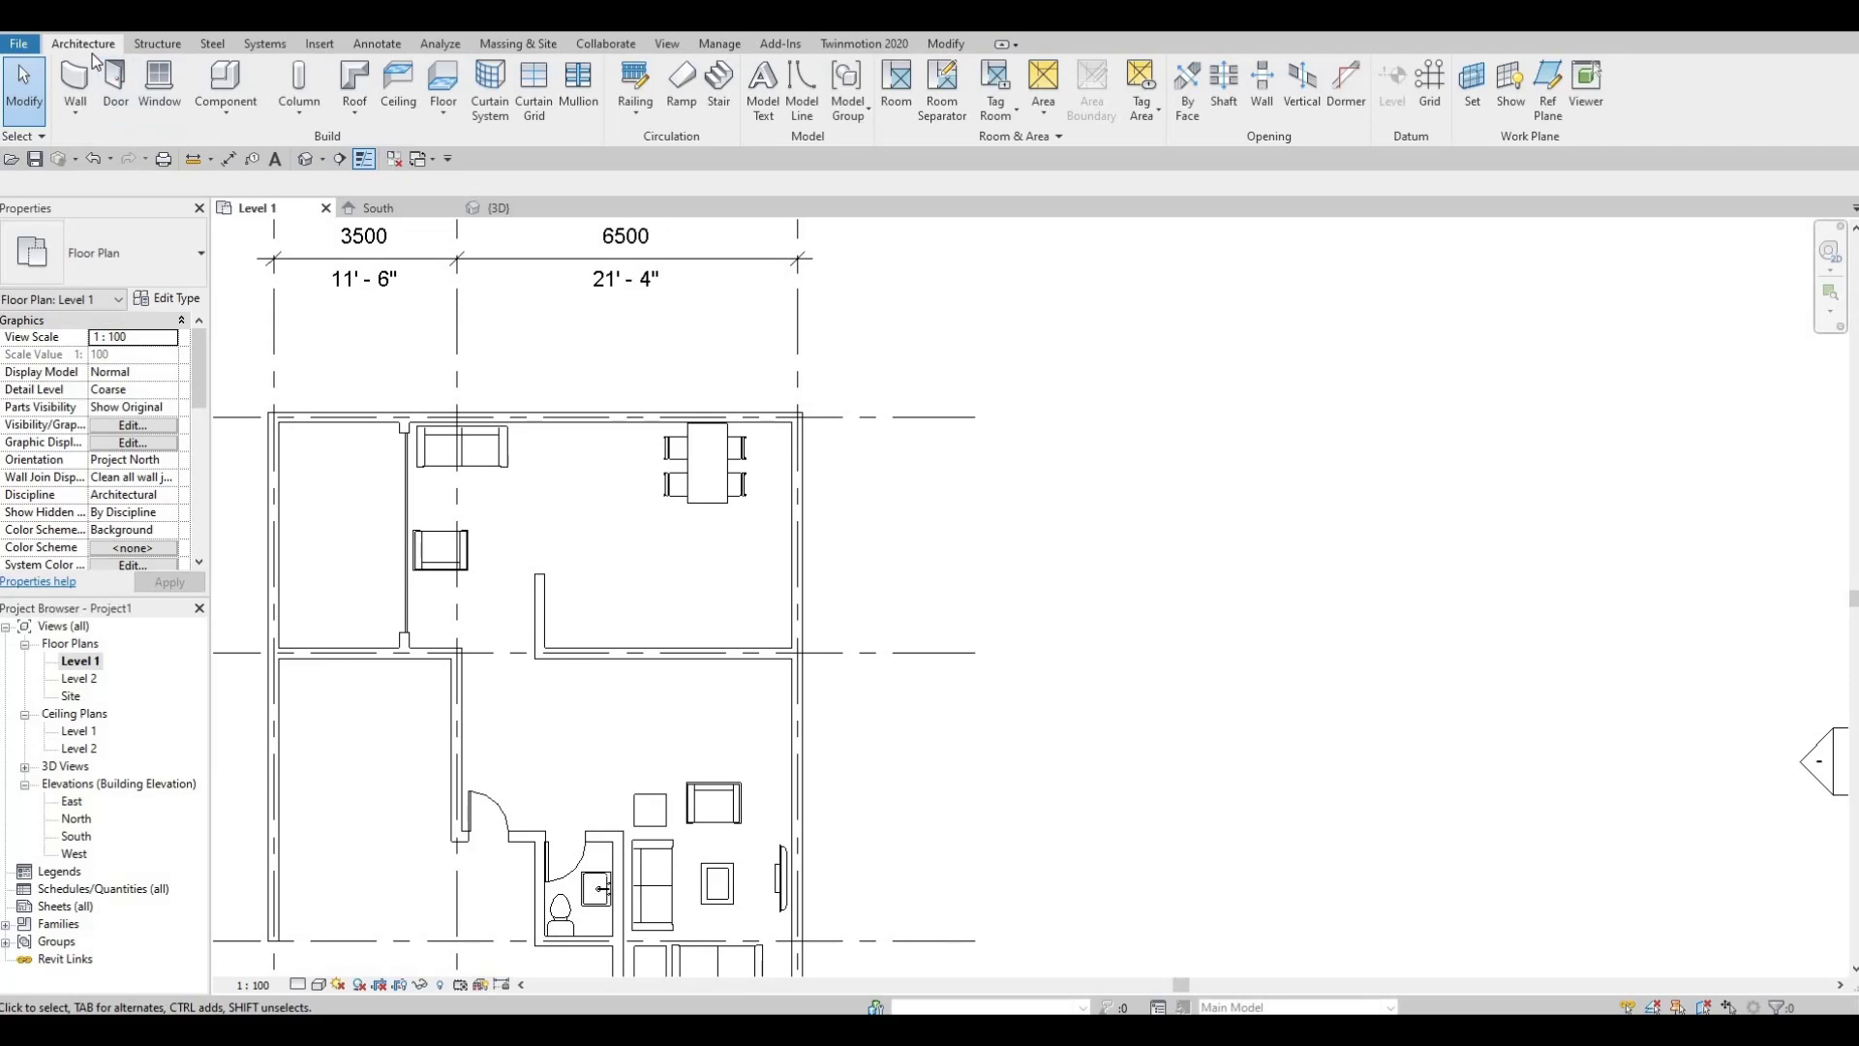
pyautogui.click(718, 85)
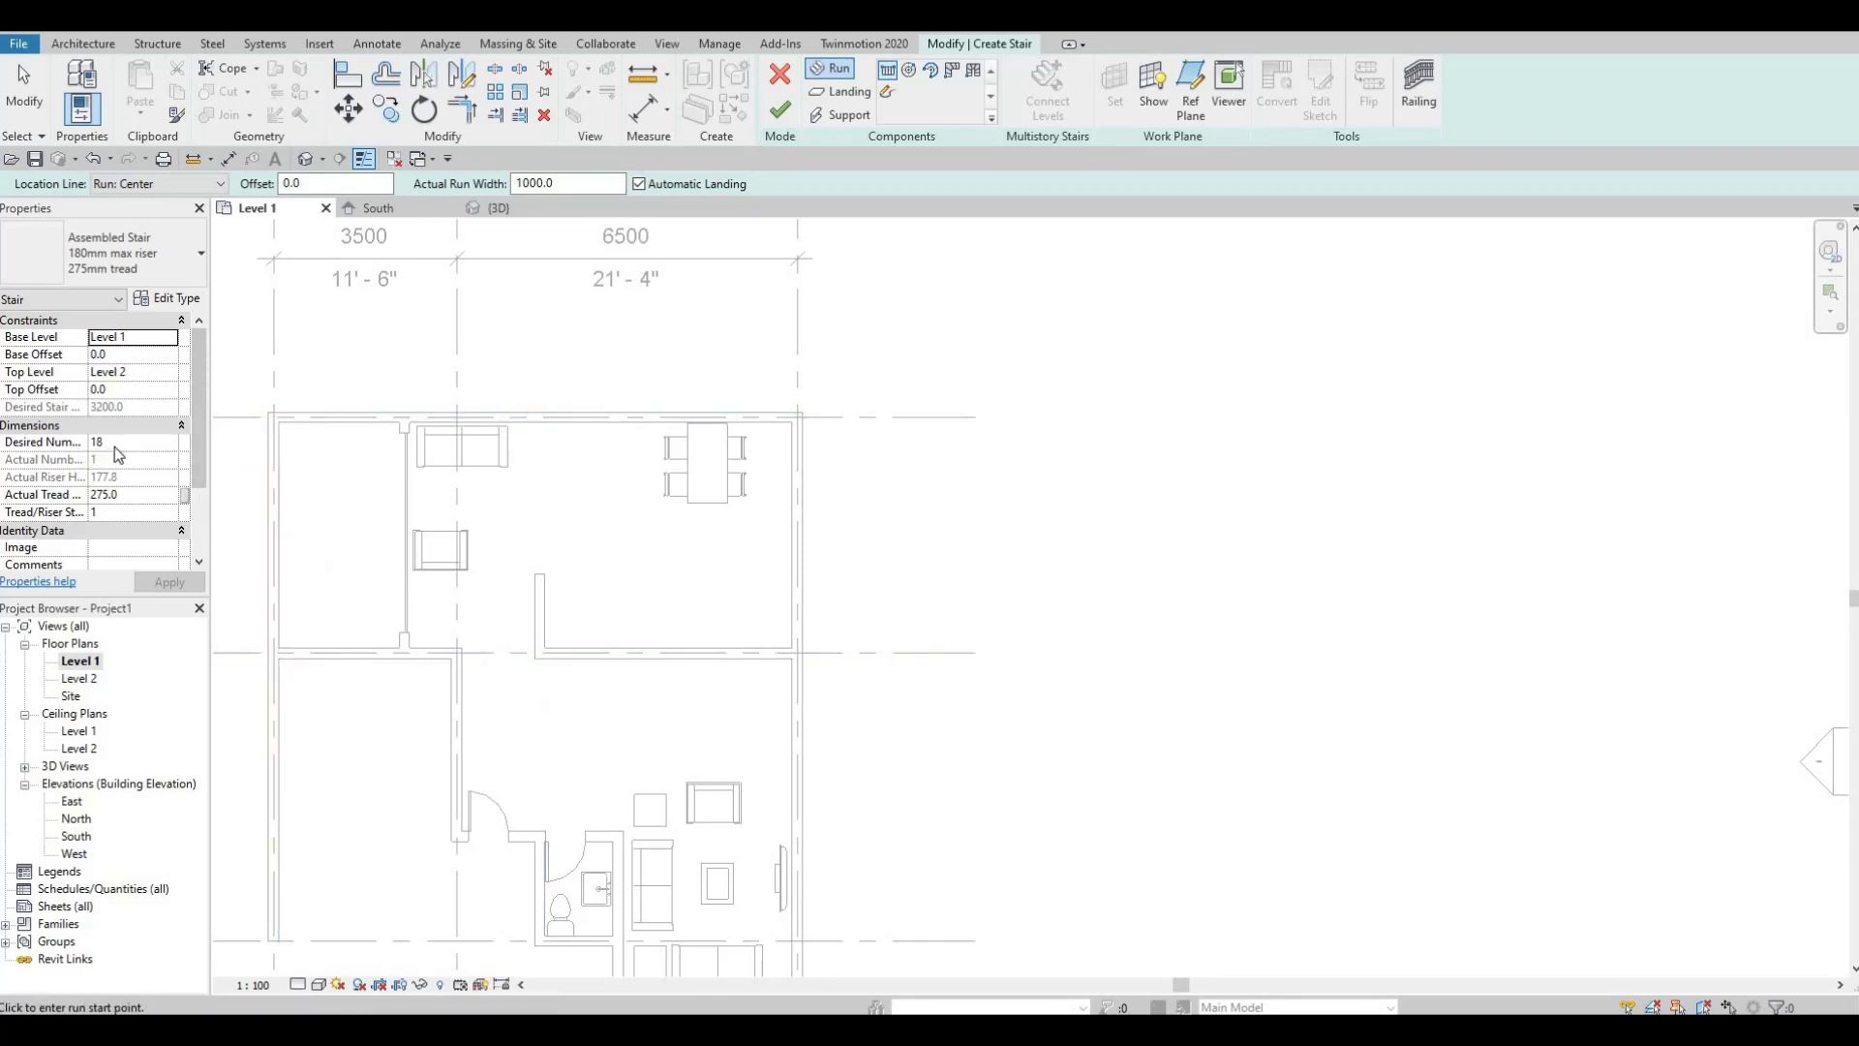
# - Try setting the new stair's desired number of risers to 12
pyautogui.click(106, 443)
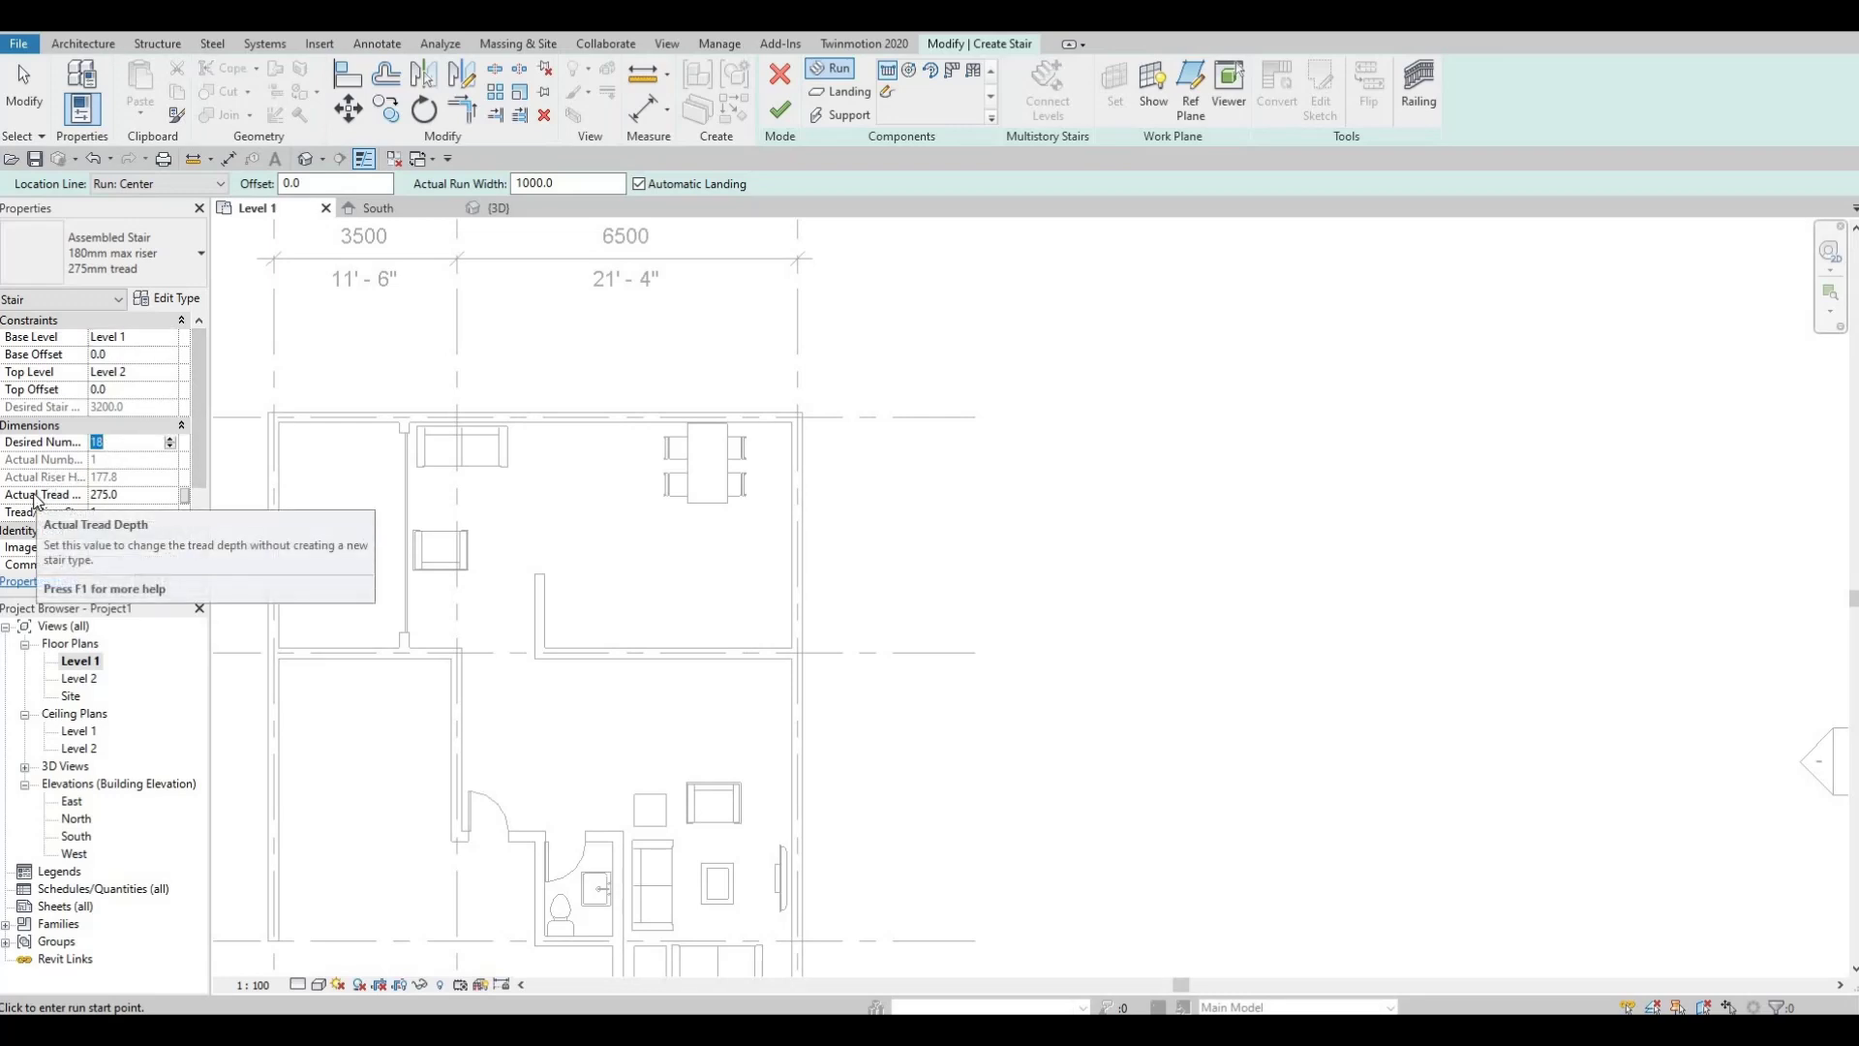
pyautogui.write('12')
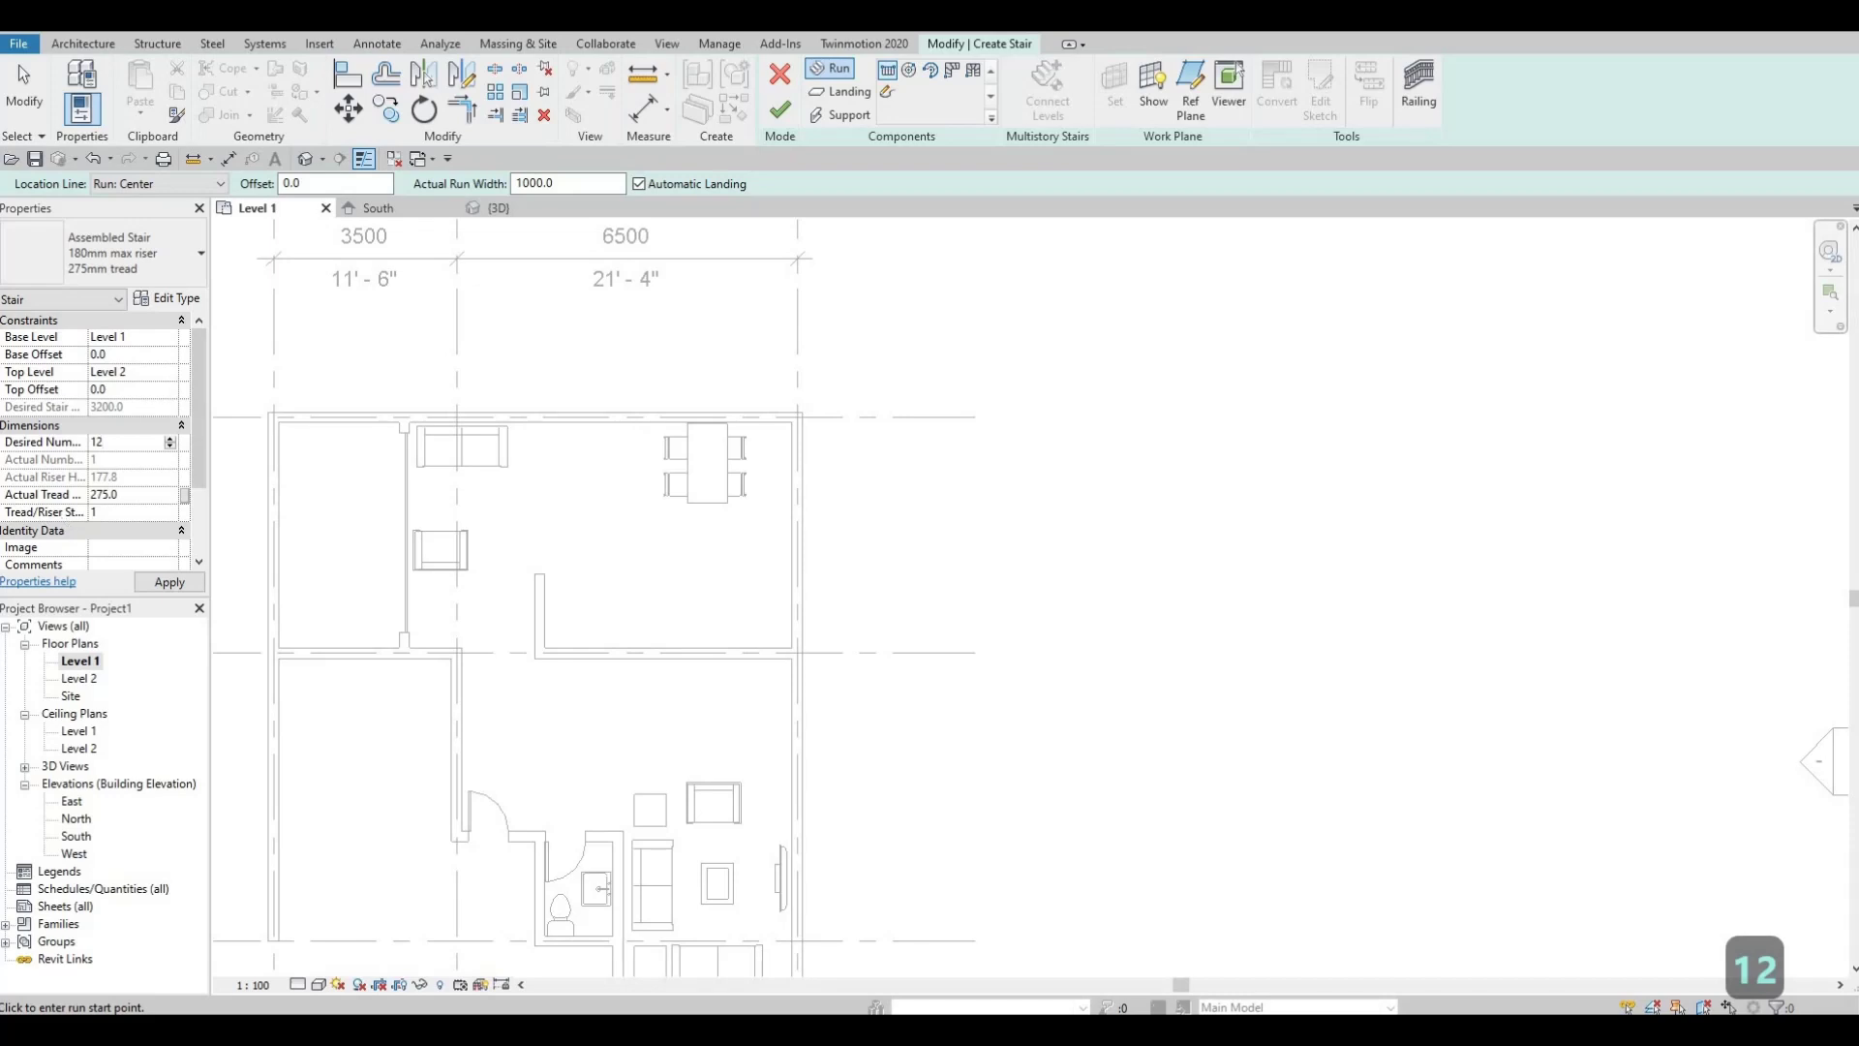
pyautogui.click(195, 579)
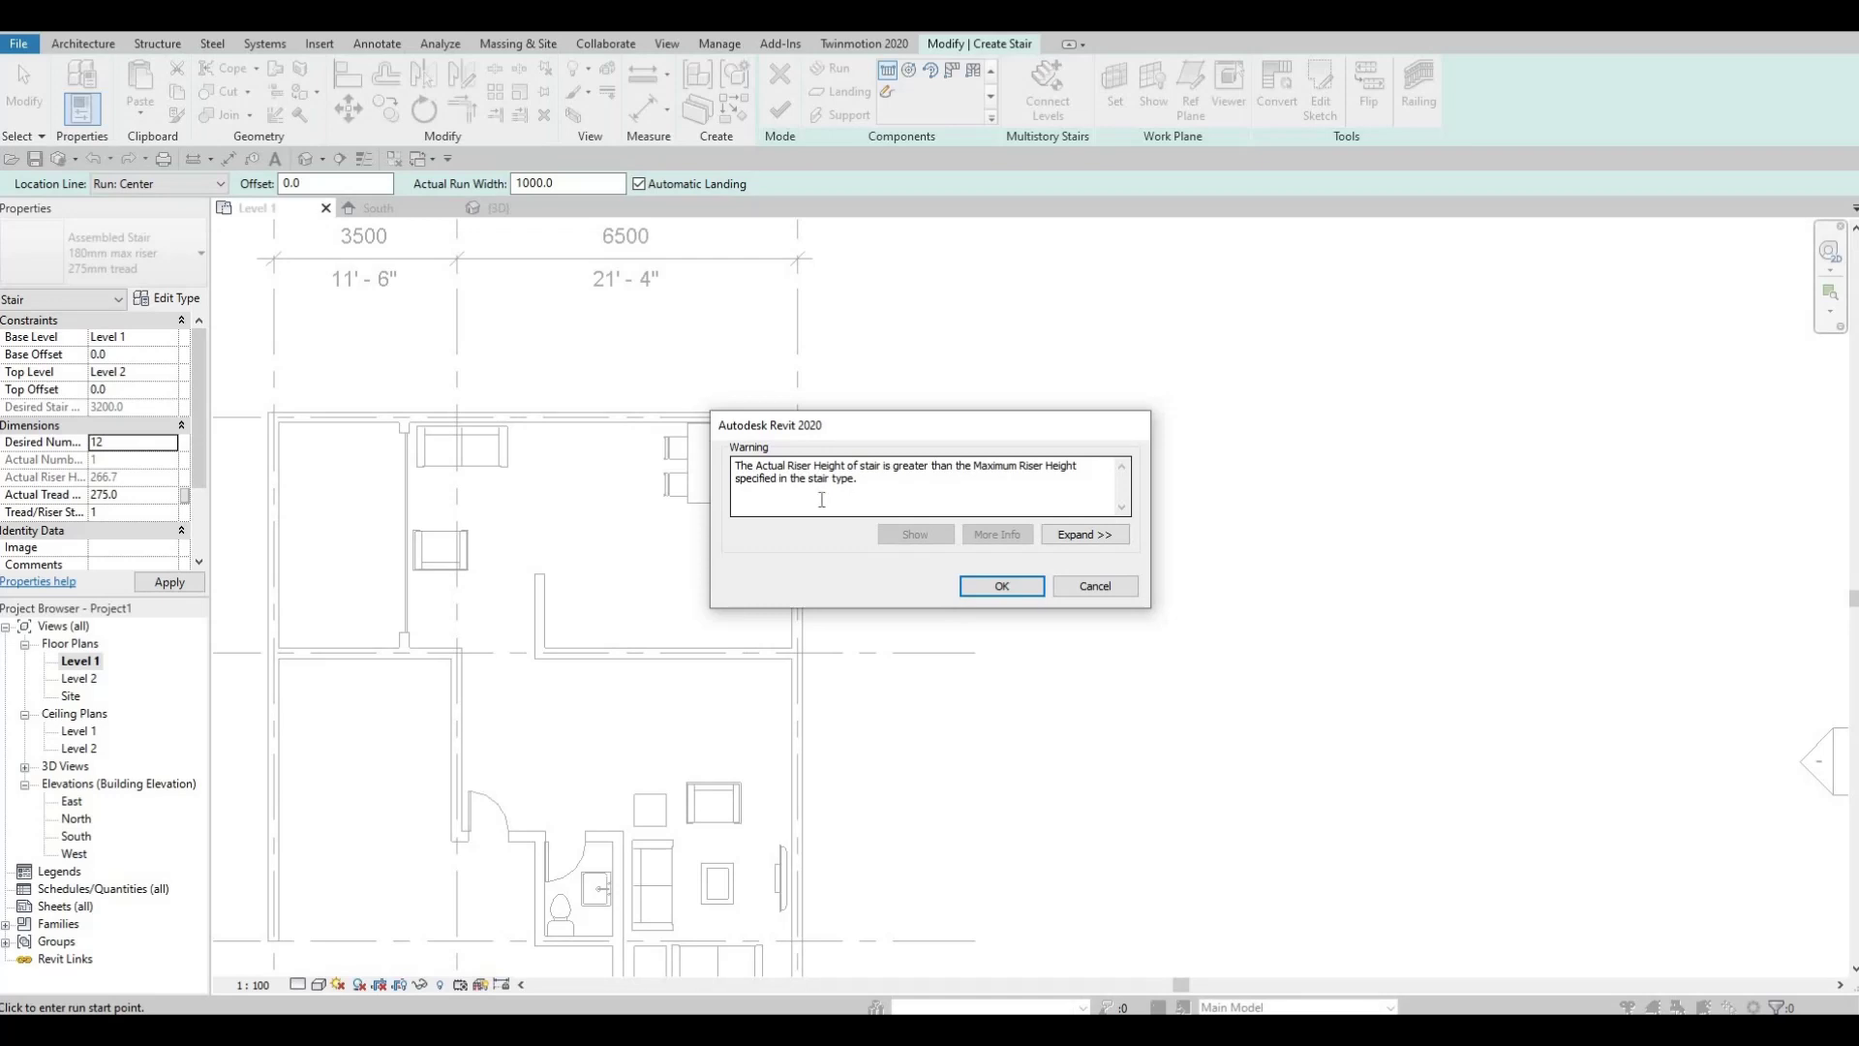
pyautogui.click(1000, 586)
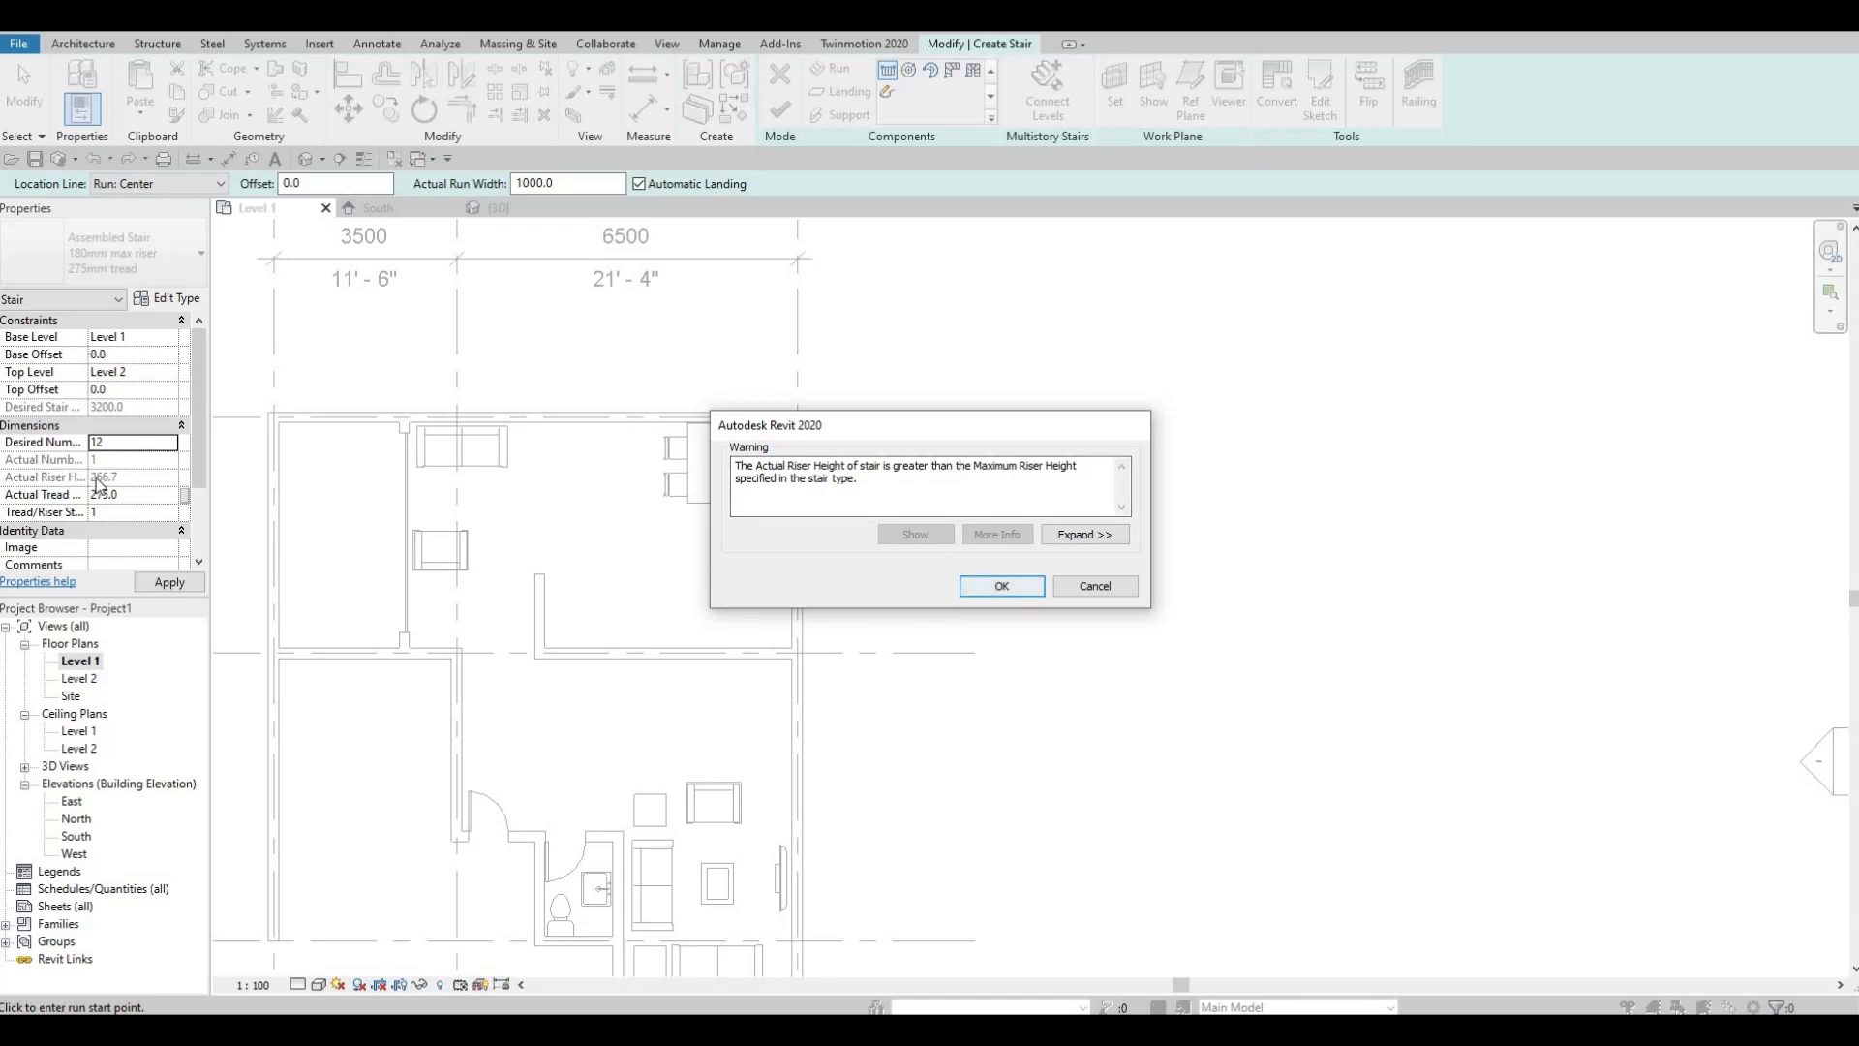
# - Set the new stair's desired number of risers to 14
pyautogui.click(133, 443)
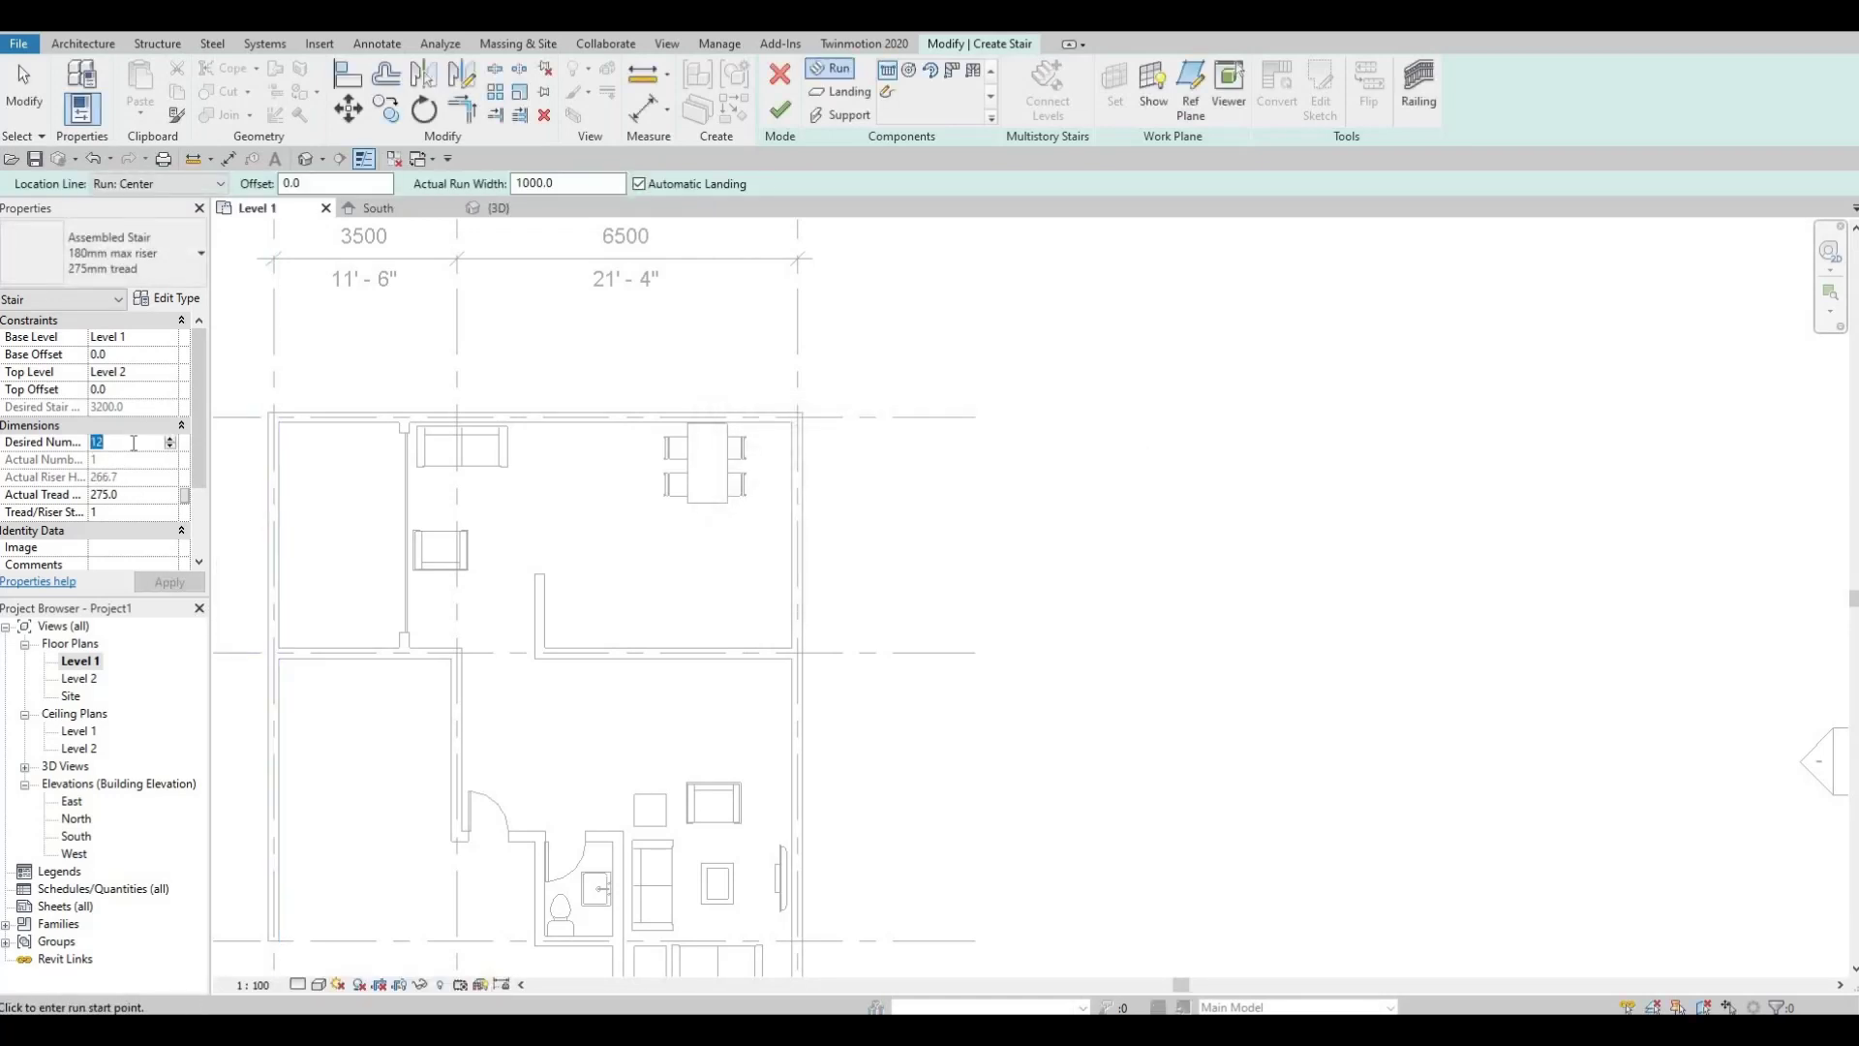
pyautogui.write('14')
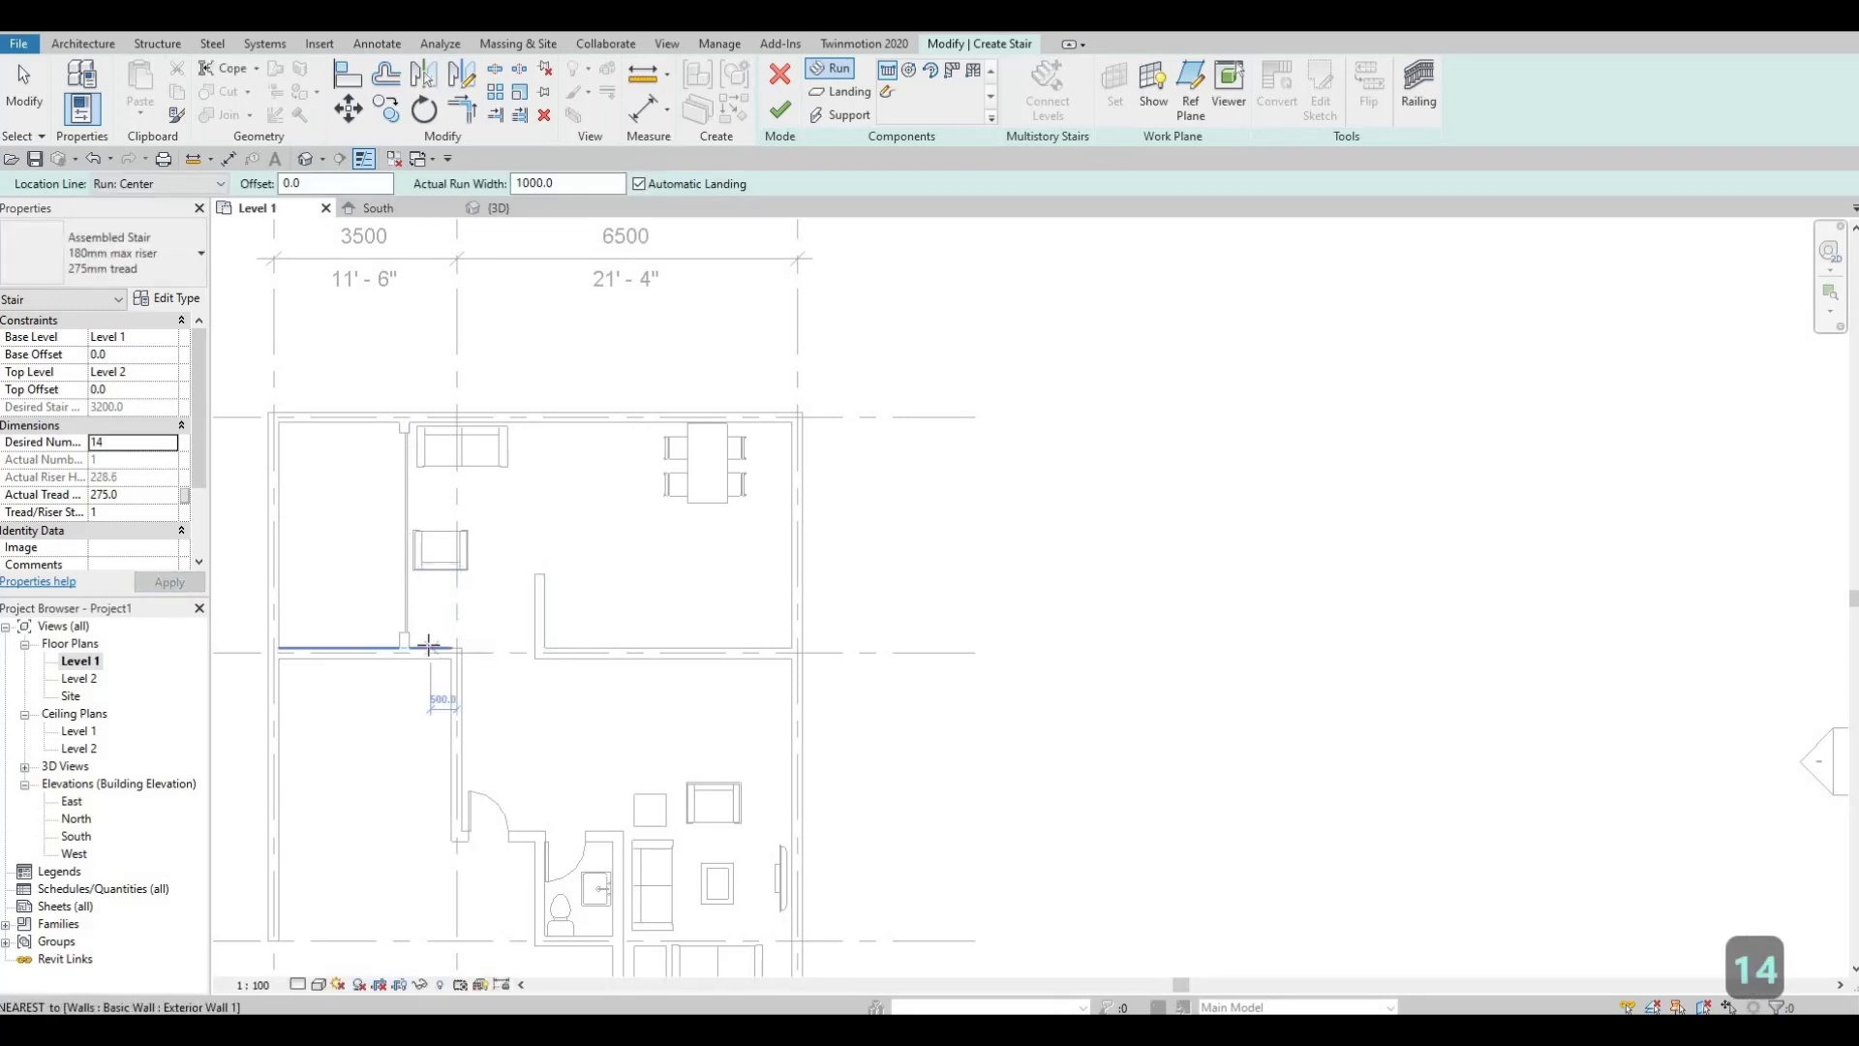
pyautogui.press('F1')
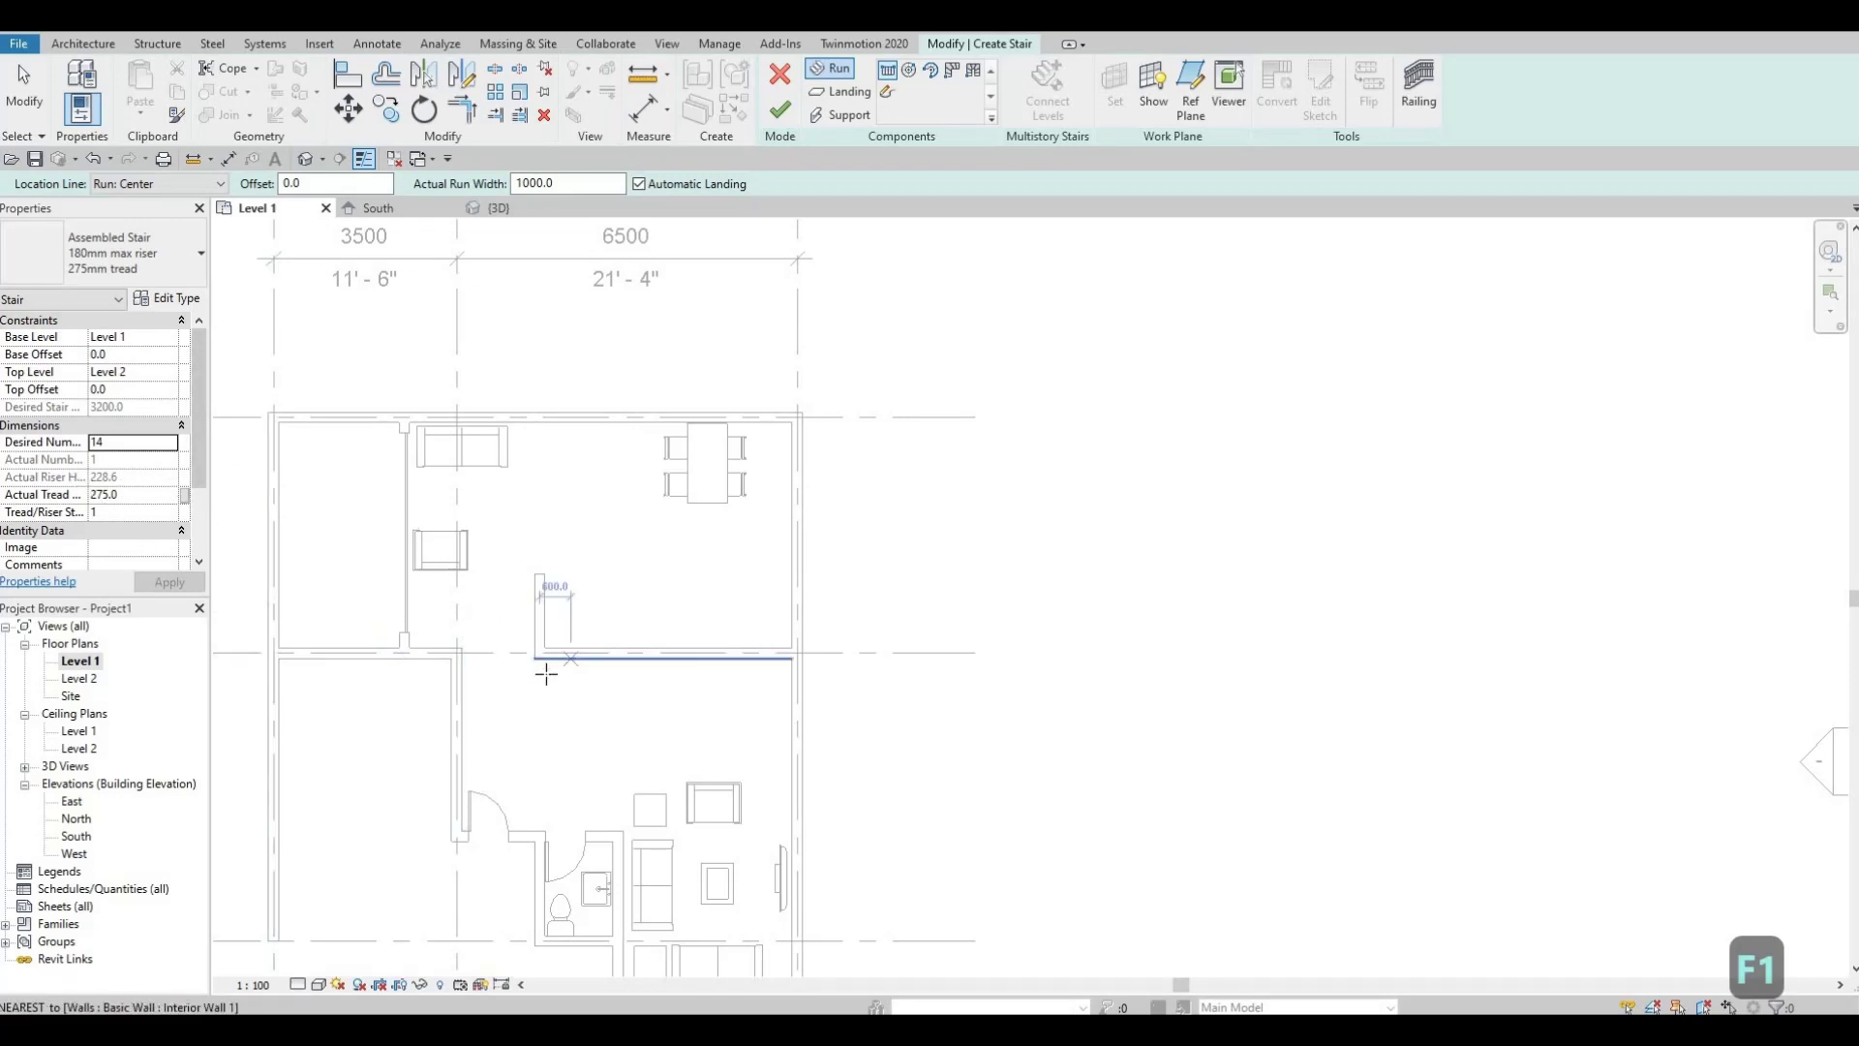
# - Draw a straight 14-riser run, 1000 mm wide, just below the middle interior wall, starting in line with the short wall stub and rising toward the right exterior wall
pyautogui.moveTo(542, 668); pyautogui.dragTo(542, 567, button='middle')
pyautogui.scroll(2, 234, 548)
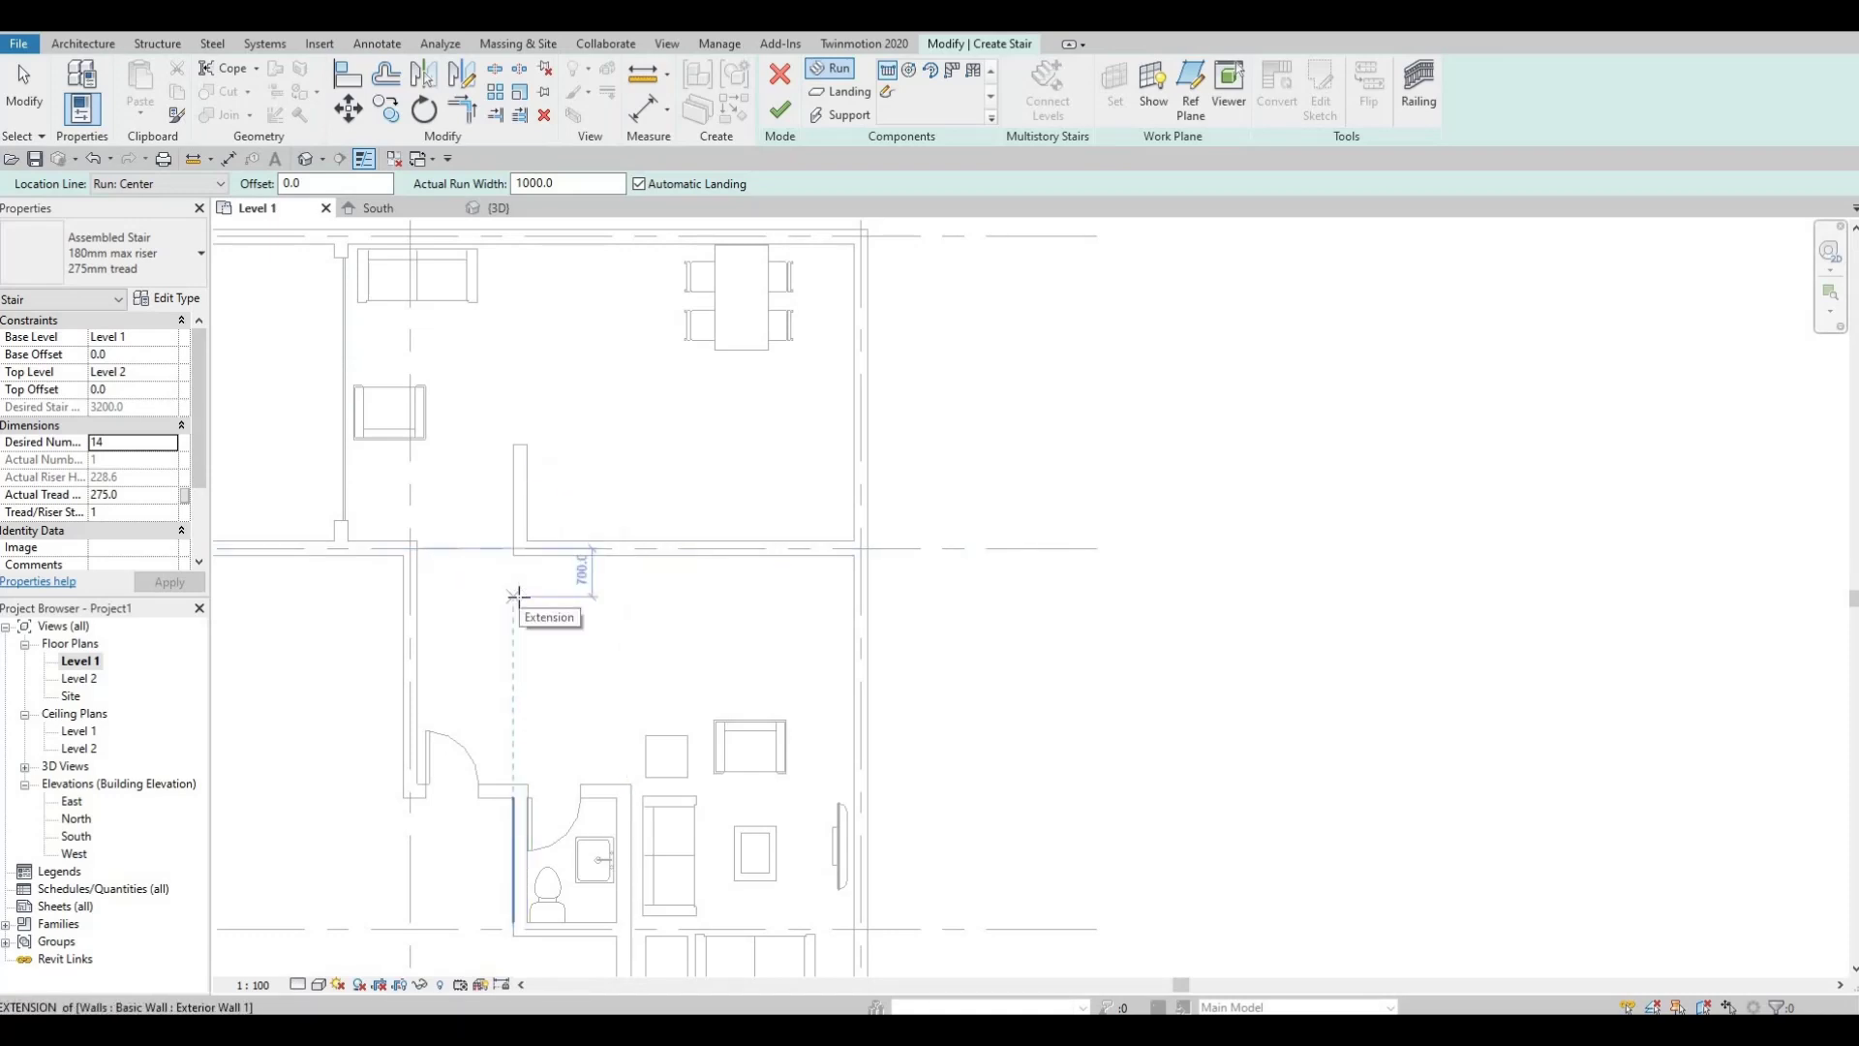
pyautogui.click(514, 596)
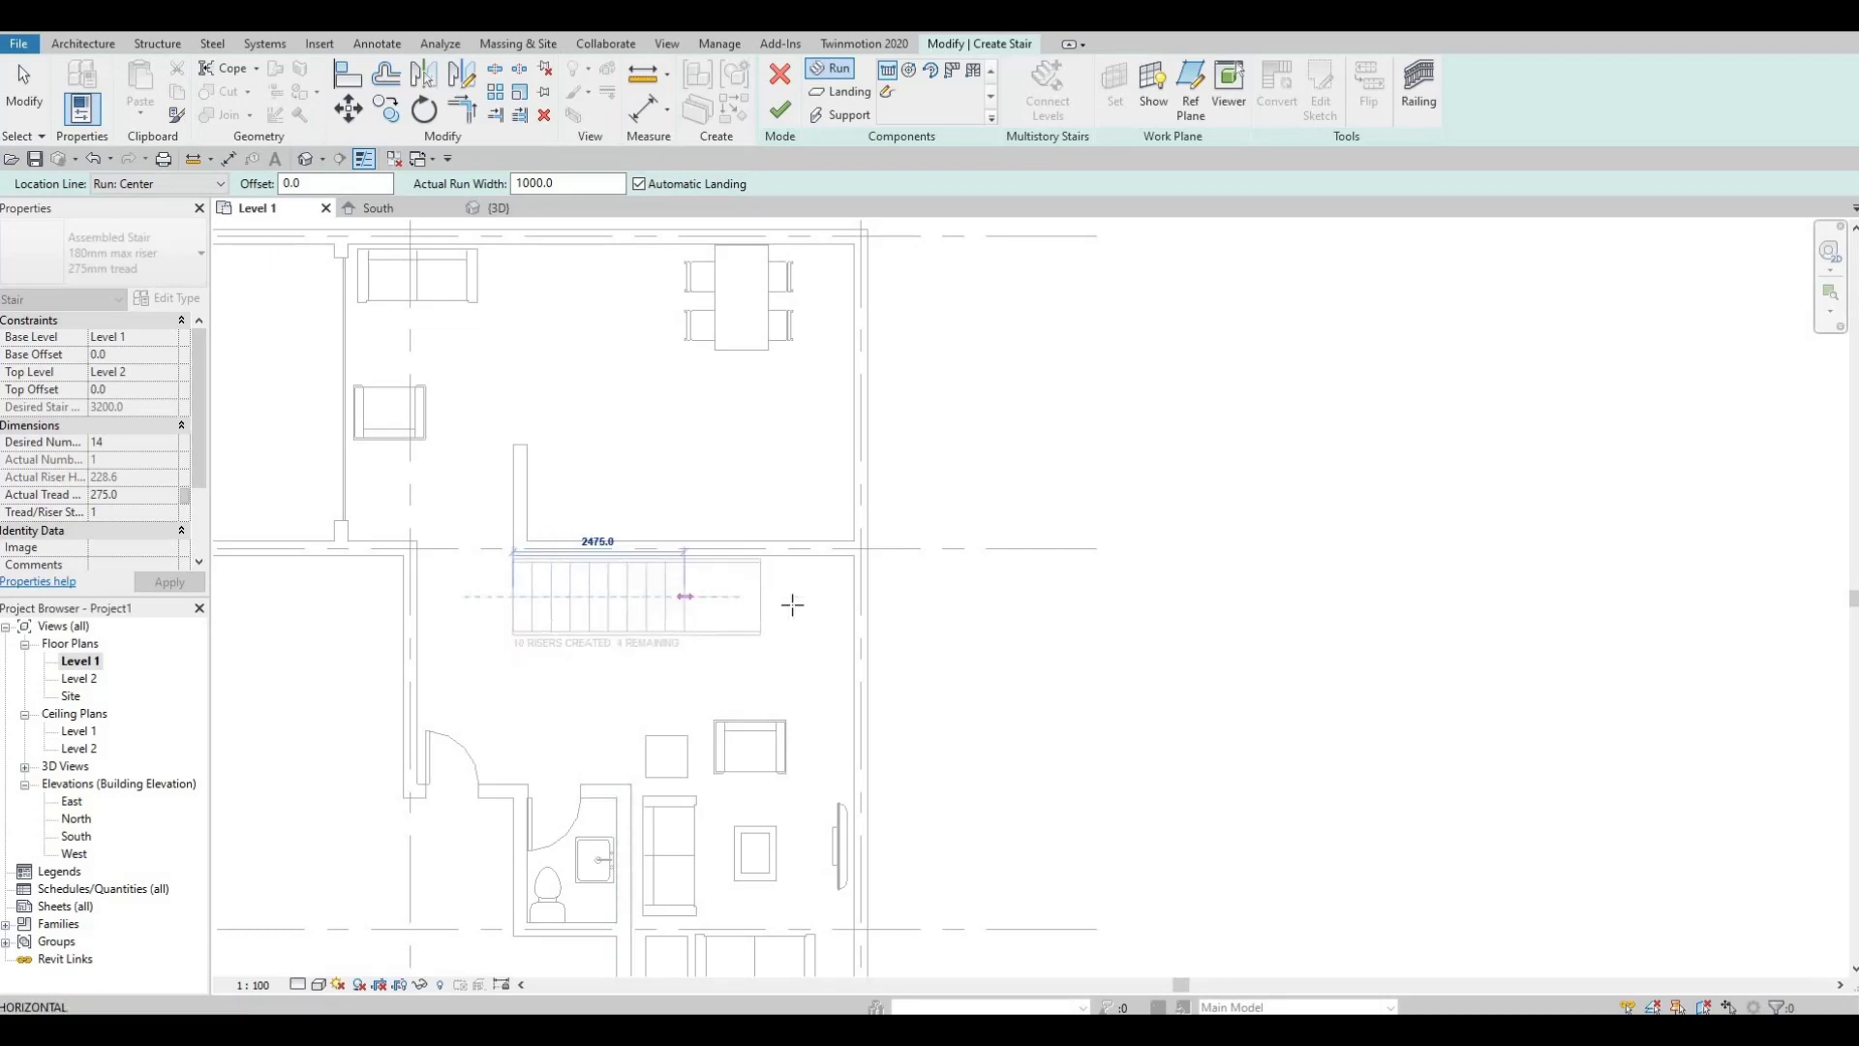
pyautogui.click(789, 624)
pyautogui.press('Escape')
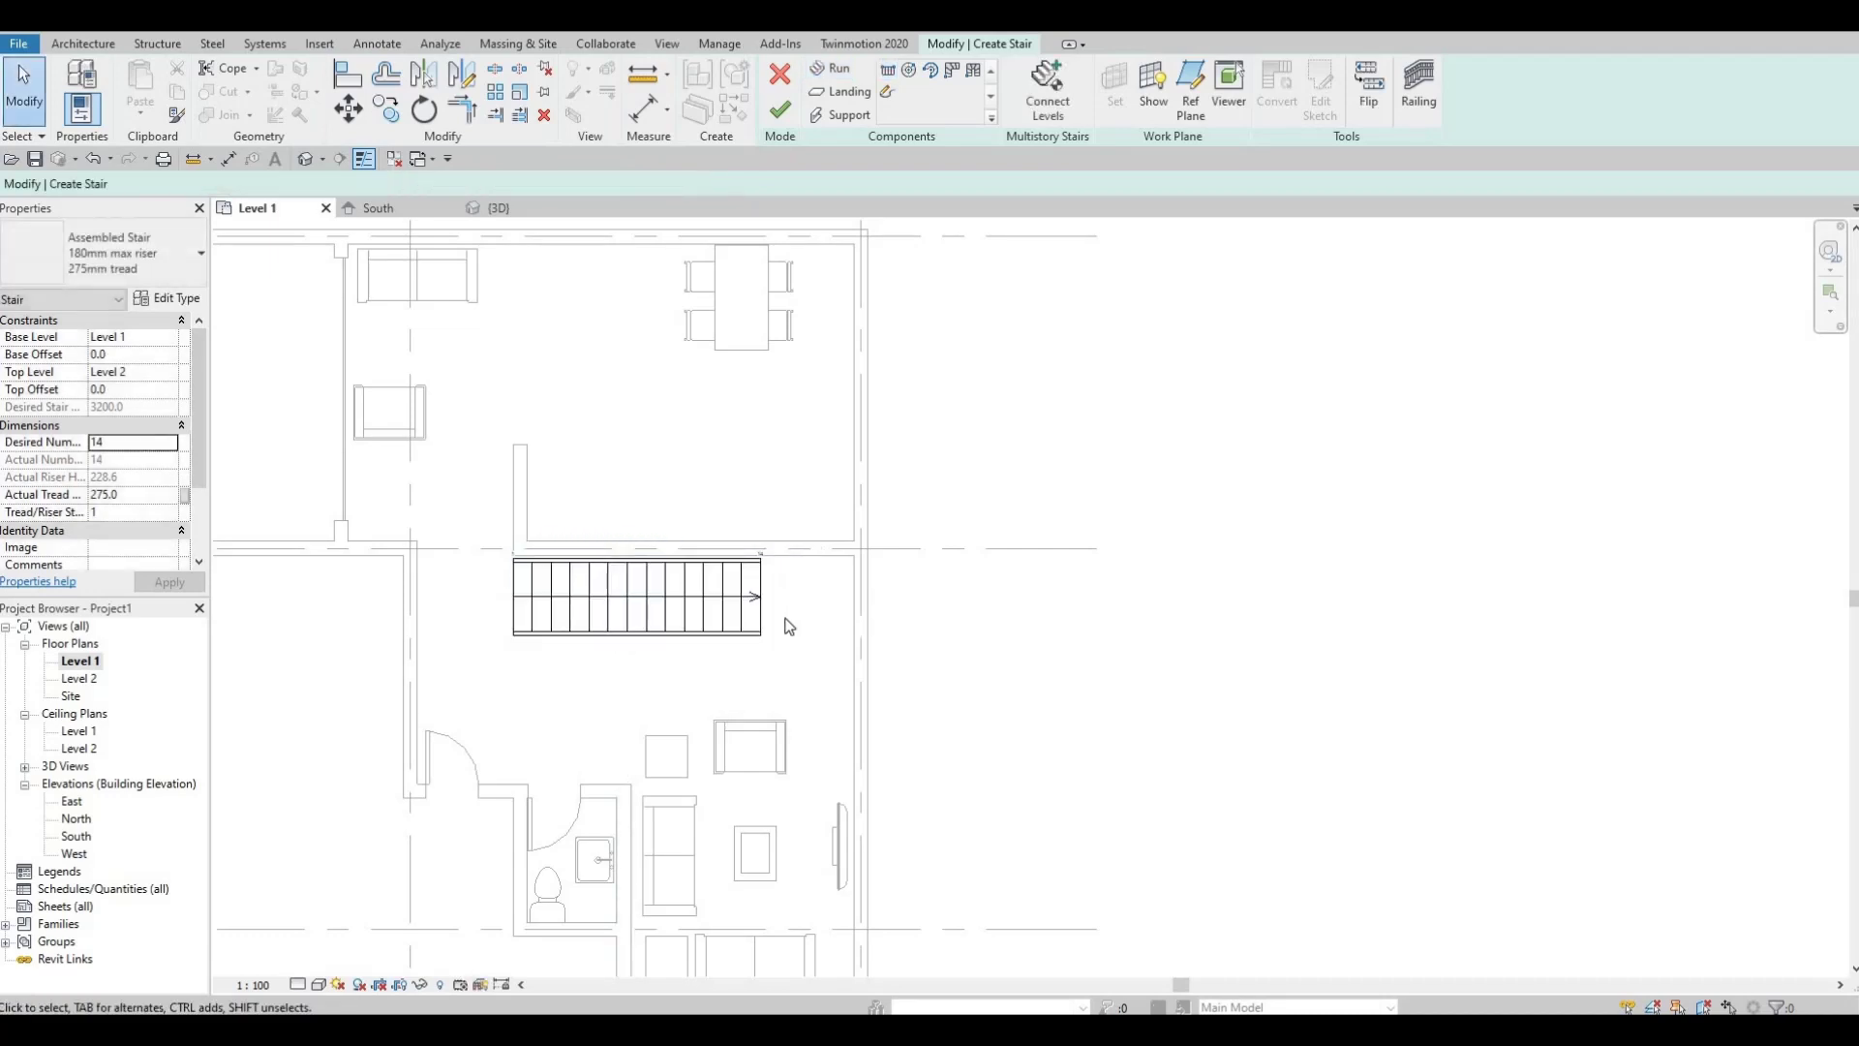
pyautogui.press('Escape')
# - Nudge the stair run right until it starts about 4720 mm from the right exterior wall's grid line, and slightly up toward the interior wall
pyautogui.click(738, 616)
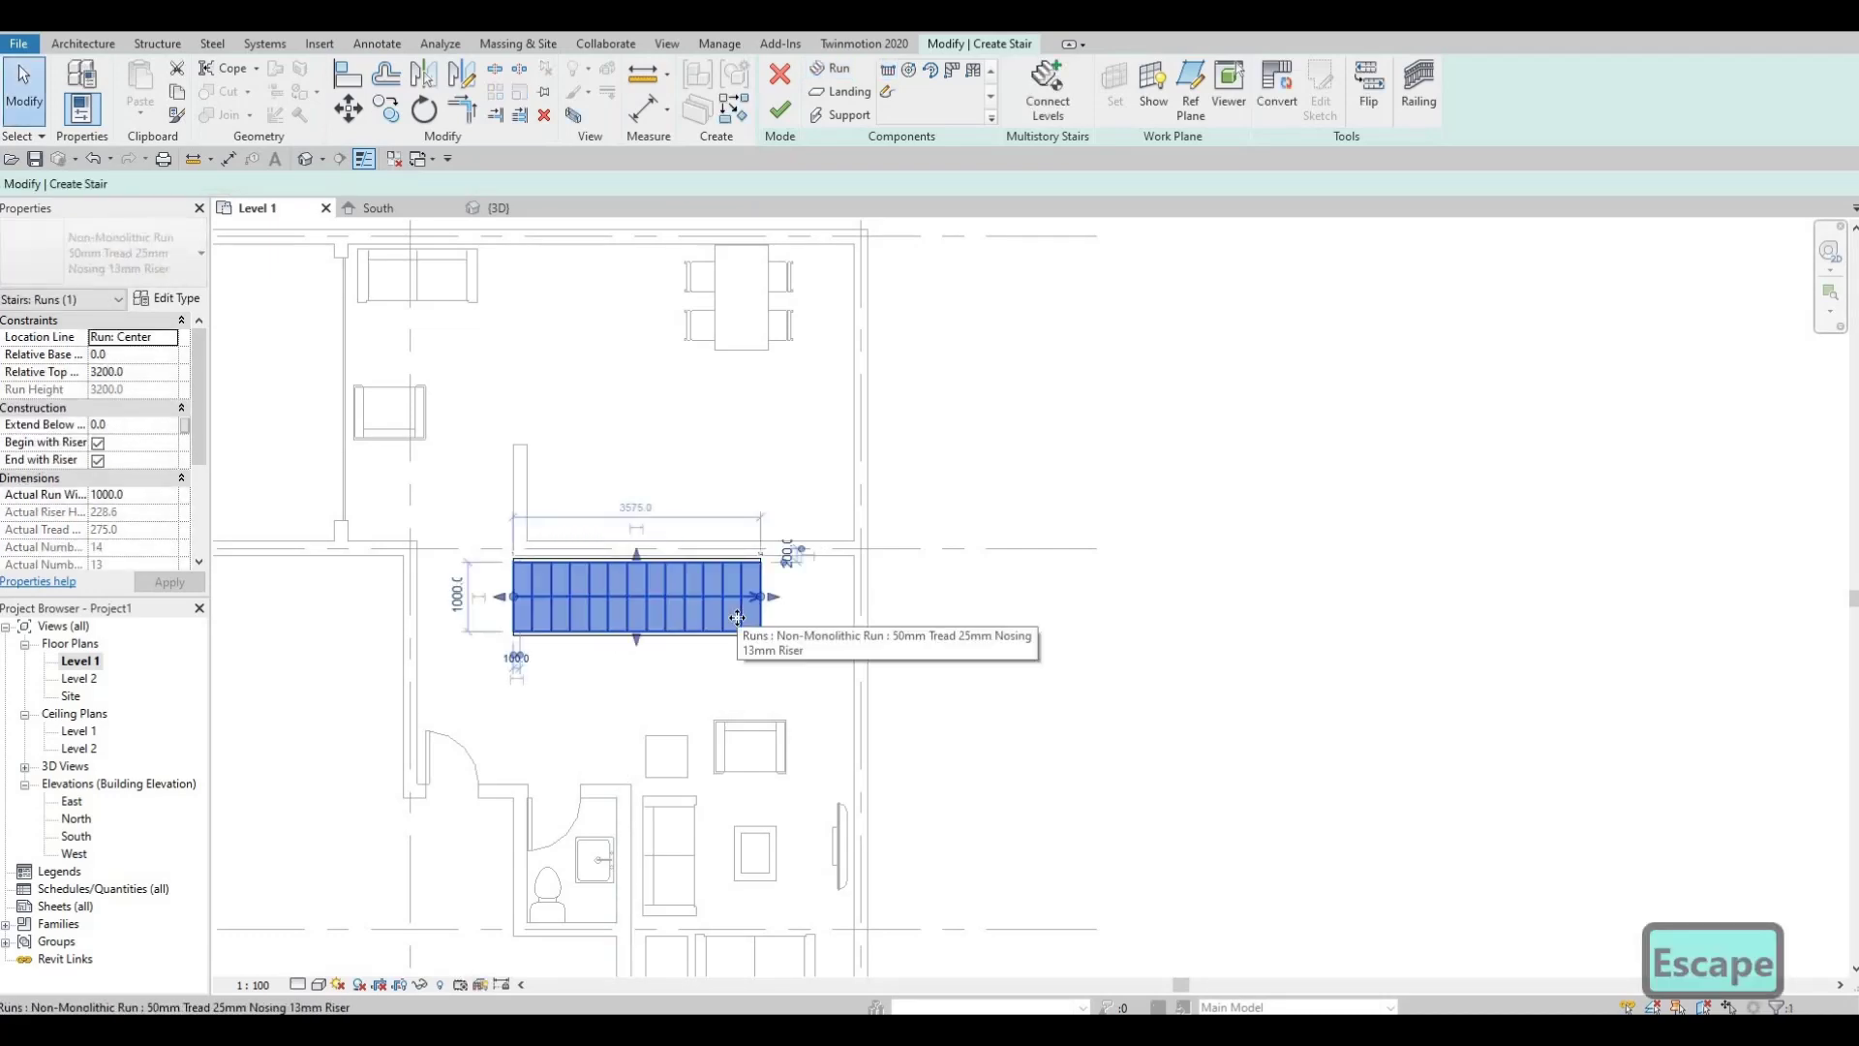
pyautogui.press('Right')
pyautogui.press('Right')
pyautogui.press('Right')
pyautogui.press('Right')
pyautogui.press('Right')
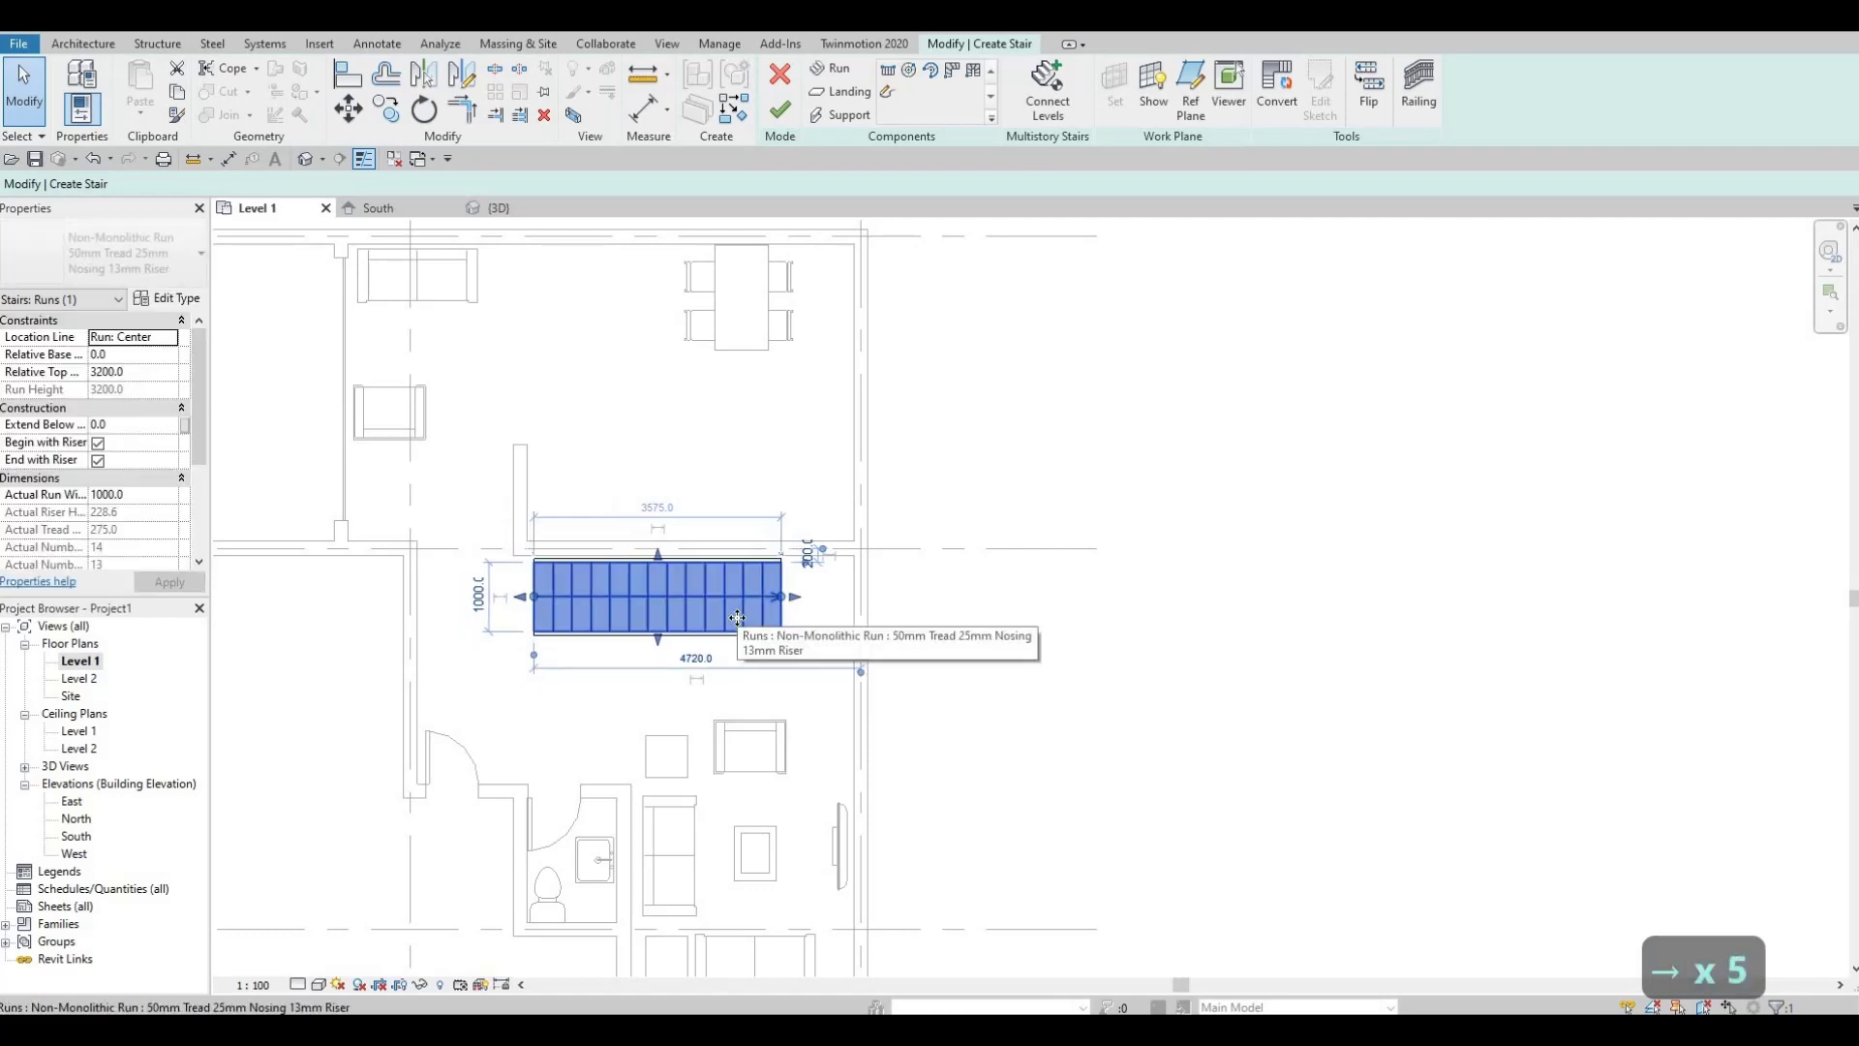
pyautogui.press('Escape')
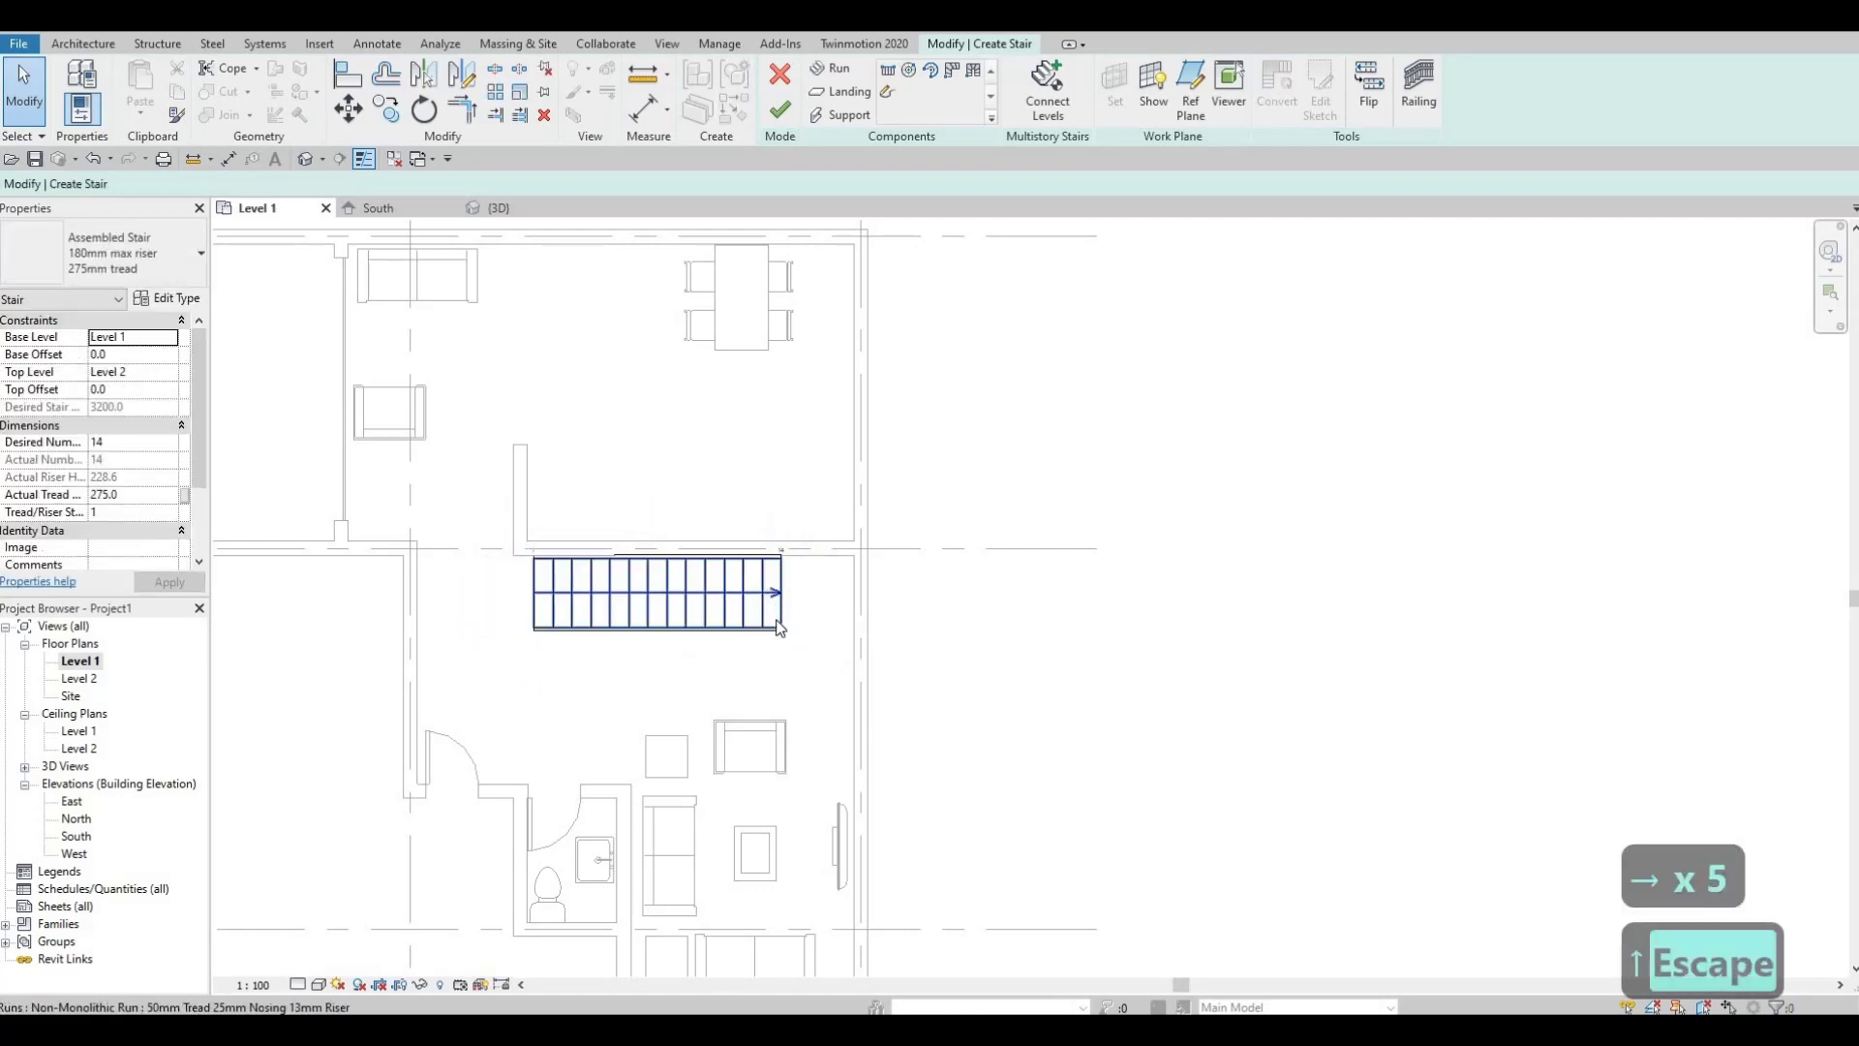
# - Set the stair run's width to 1300 mm
pyautogui.click(682, 618)
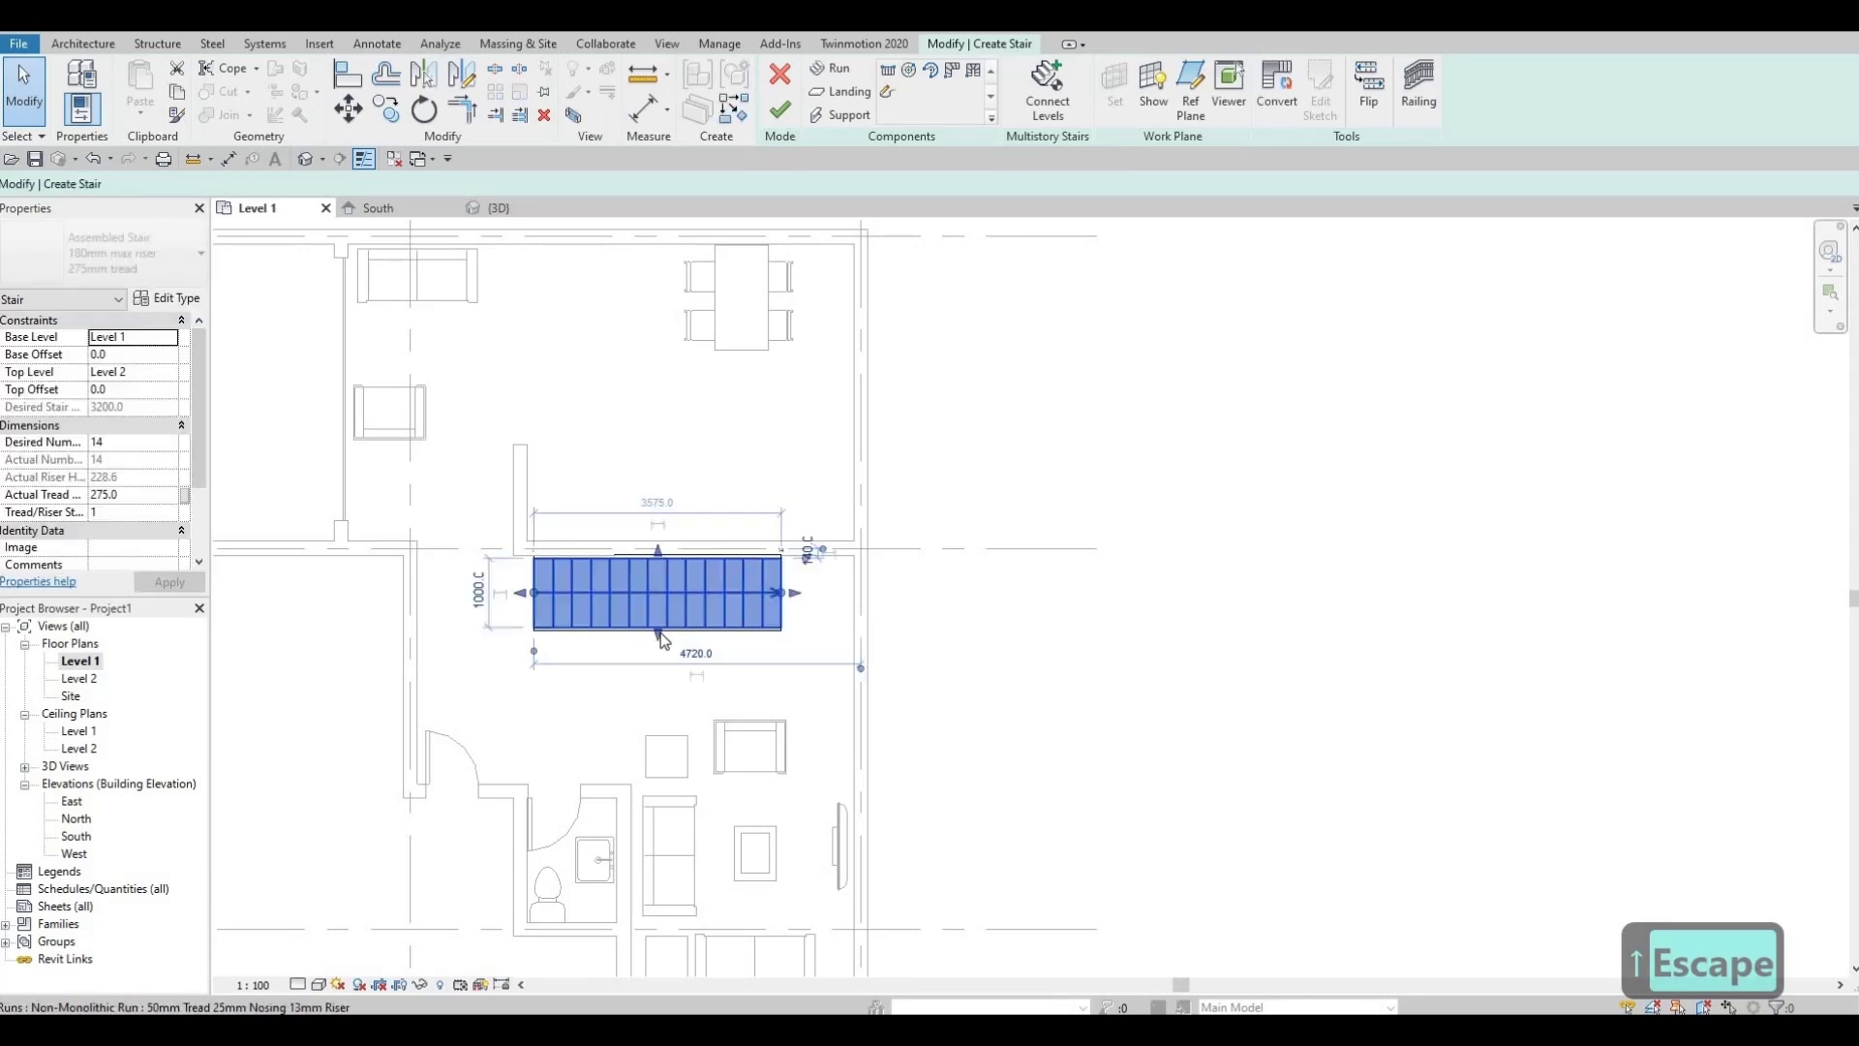
pyautogui.click(481, 594)
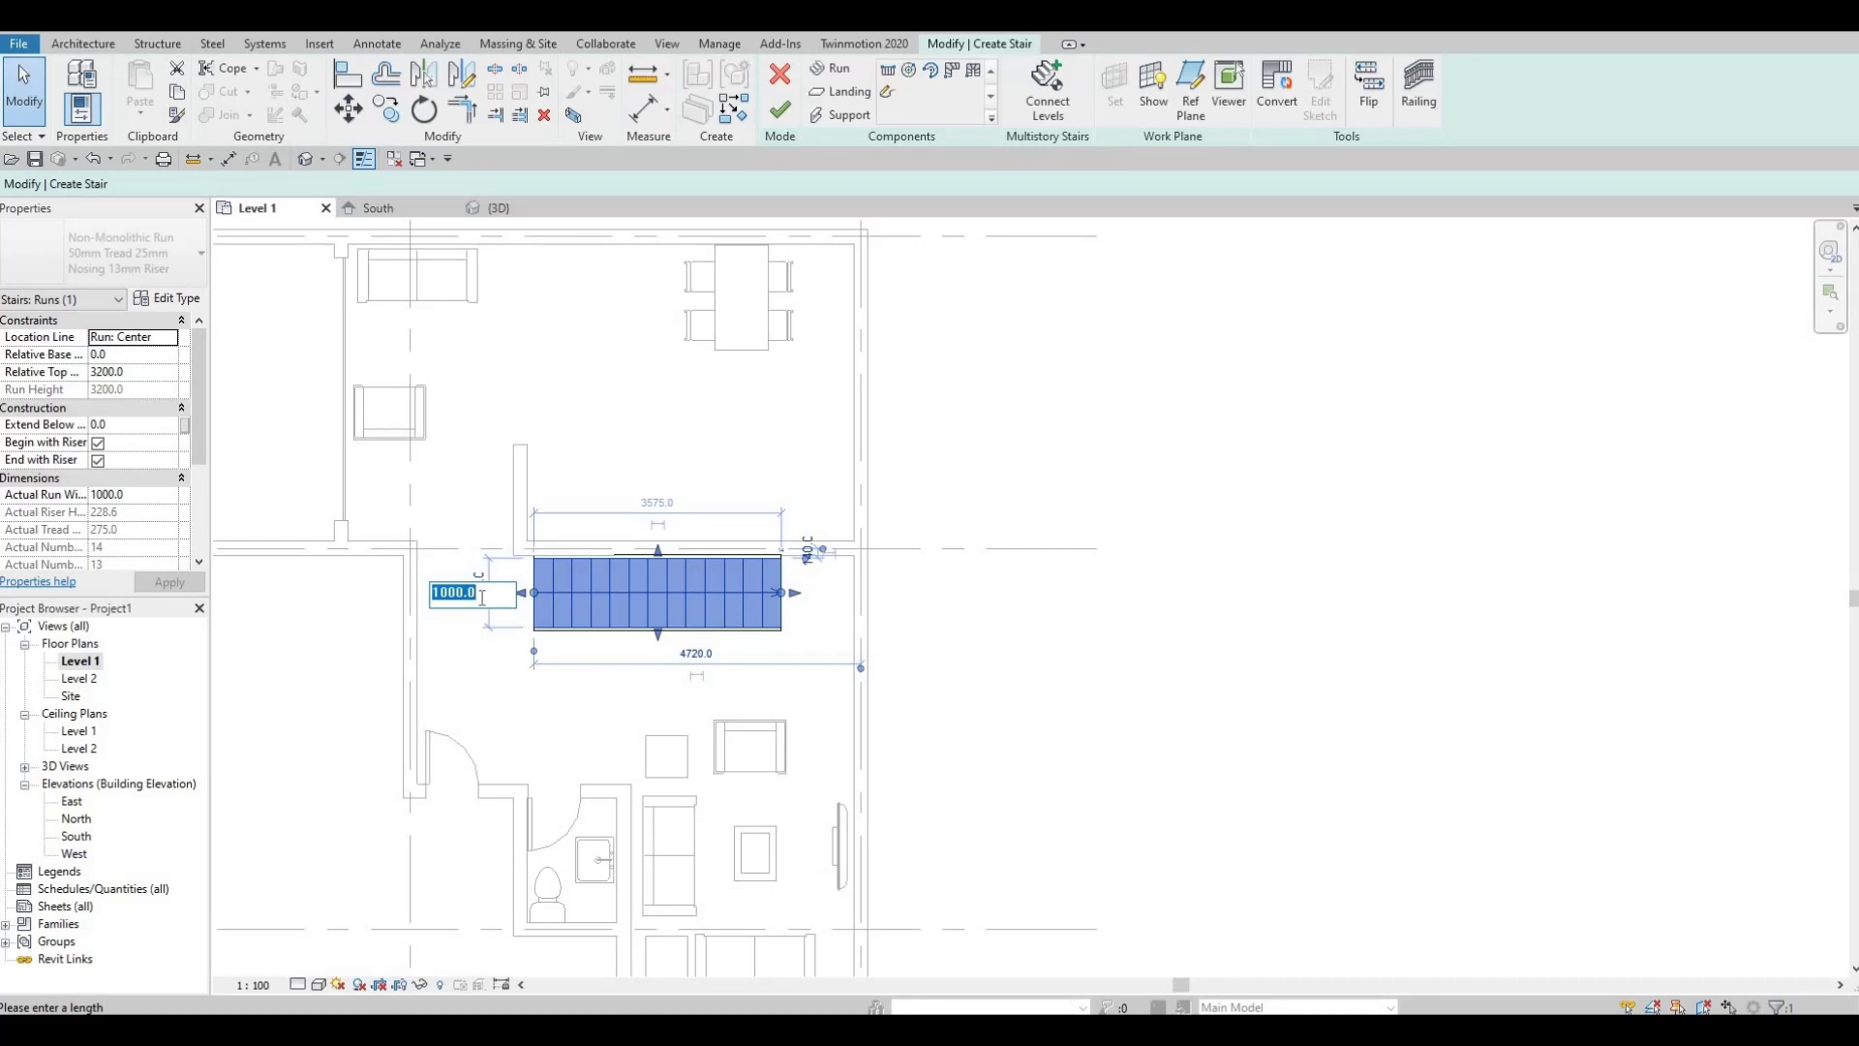
pyautogui.write('1300')
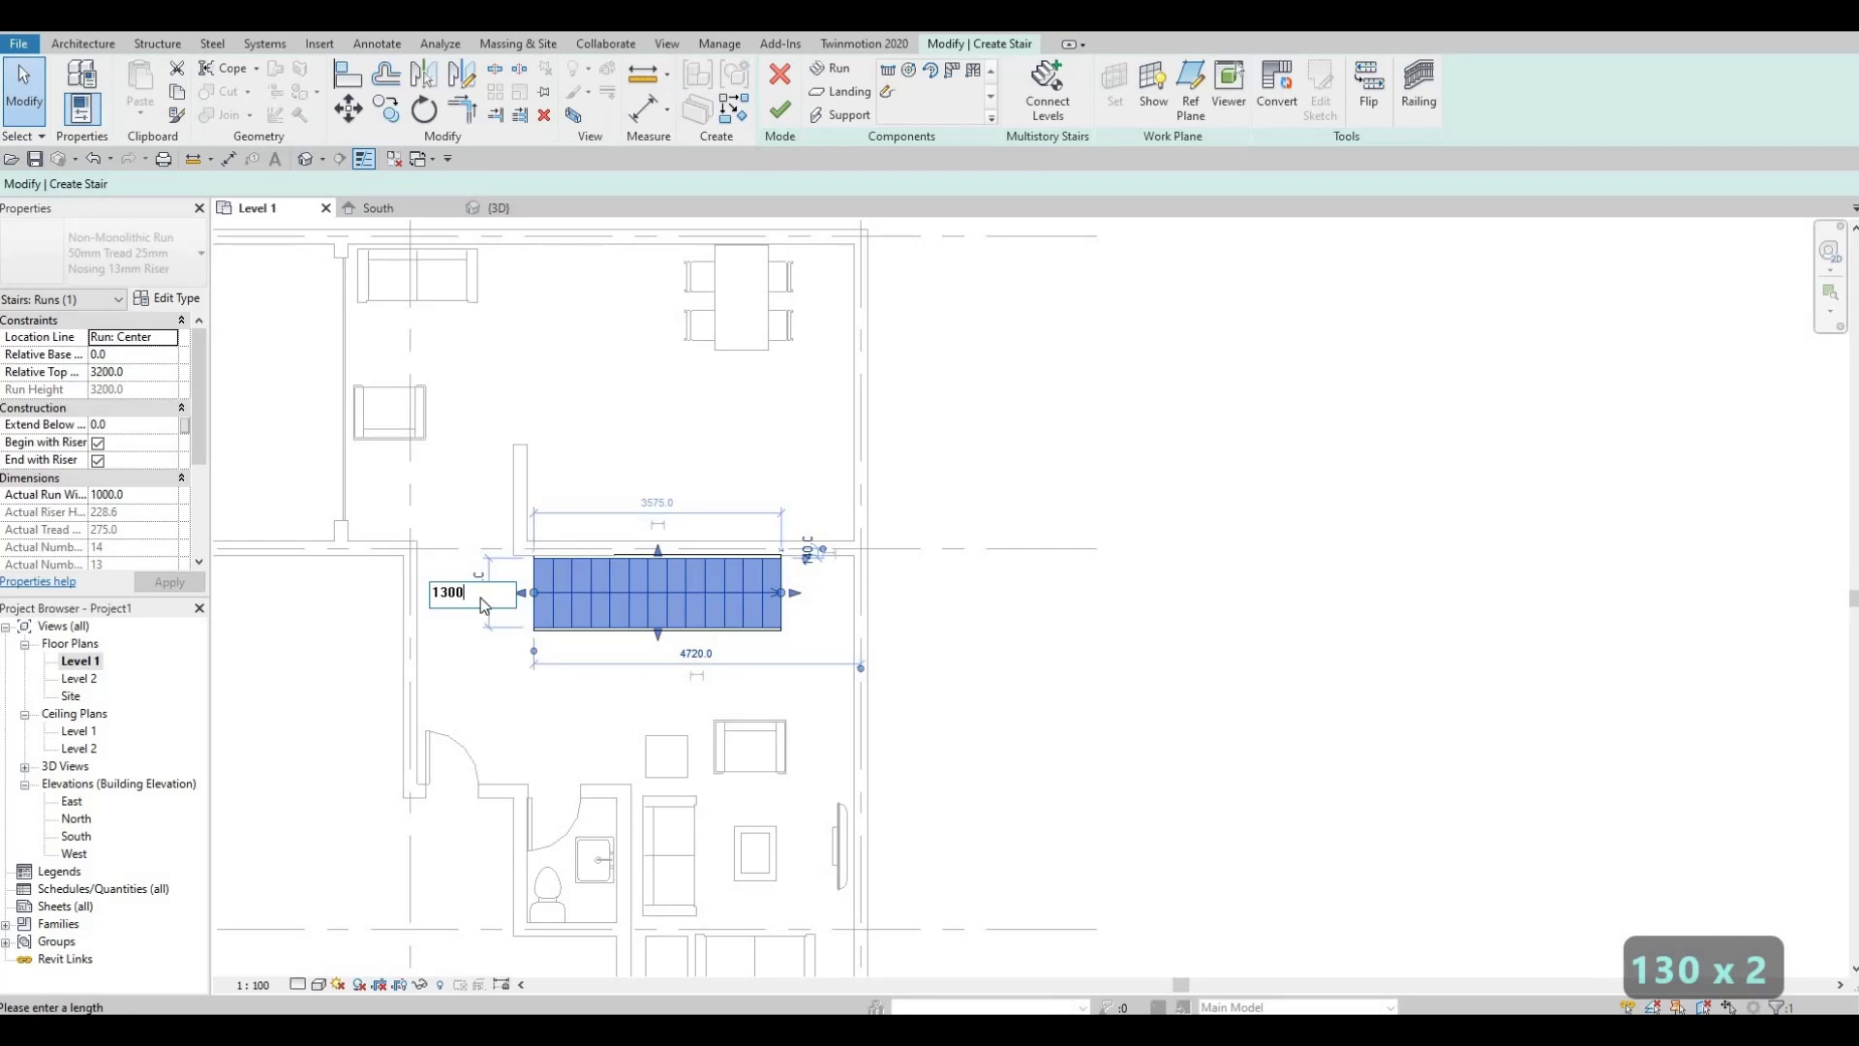
pyautogui.press('Return')
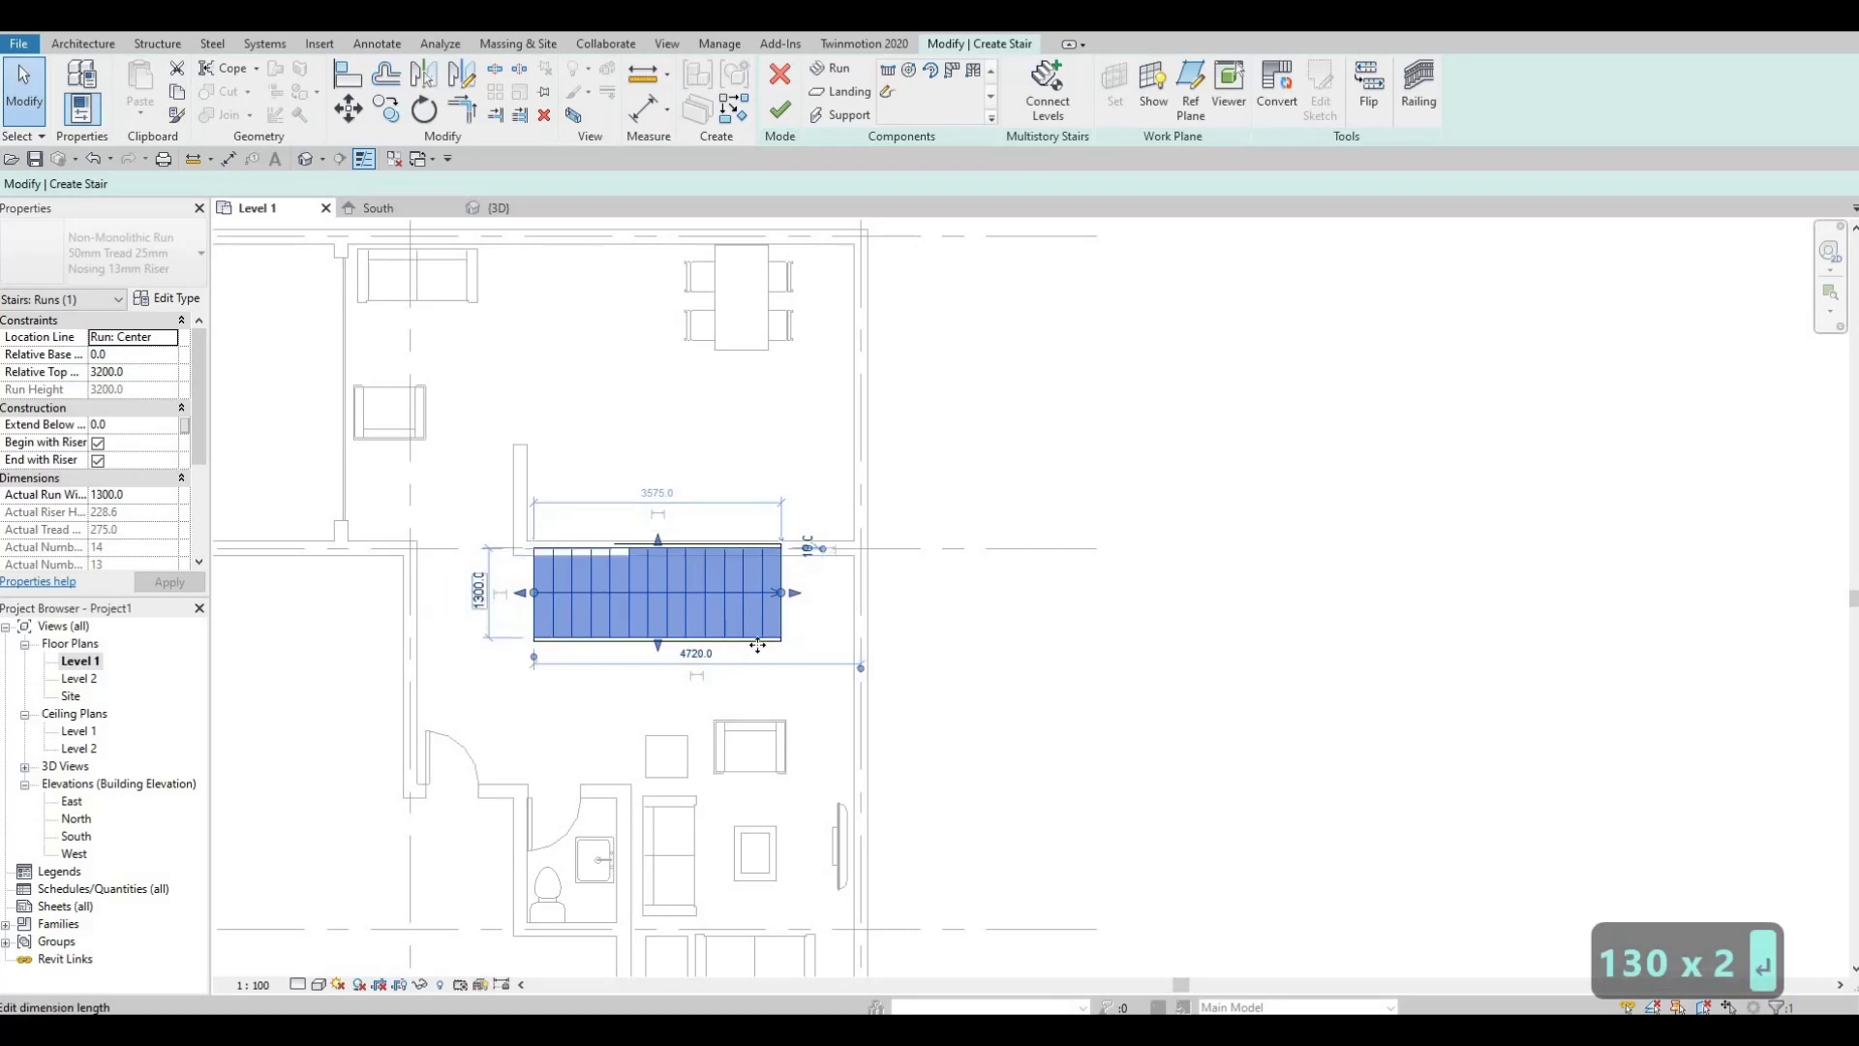
# - Nudge the widened run down clear of the interior wall and right to about 4600 mm from the exterior wall's grid line, and finish the stair
pyautogui.scroll(2, 863, 592)
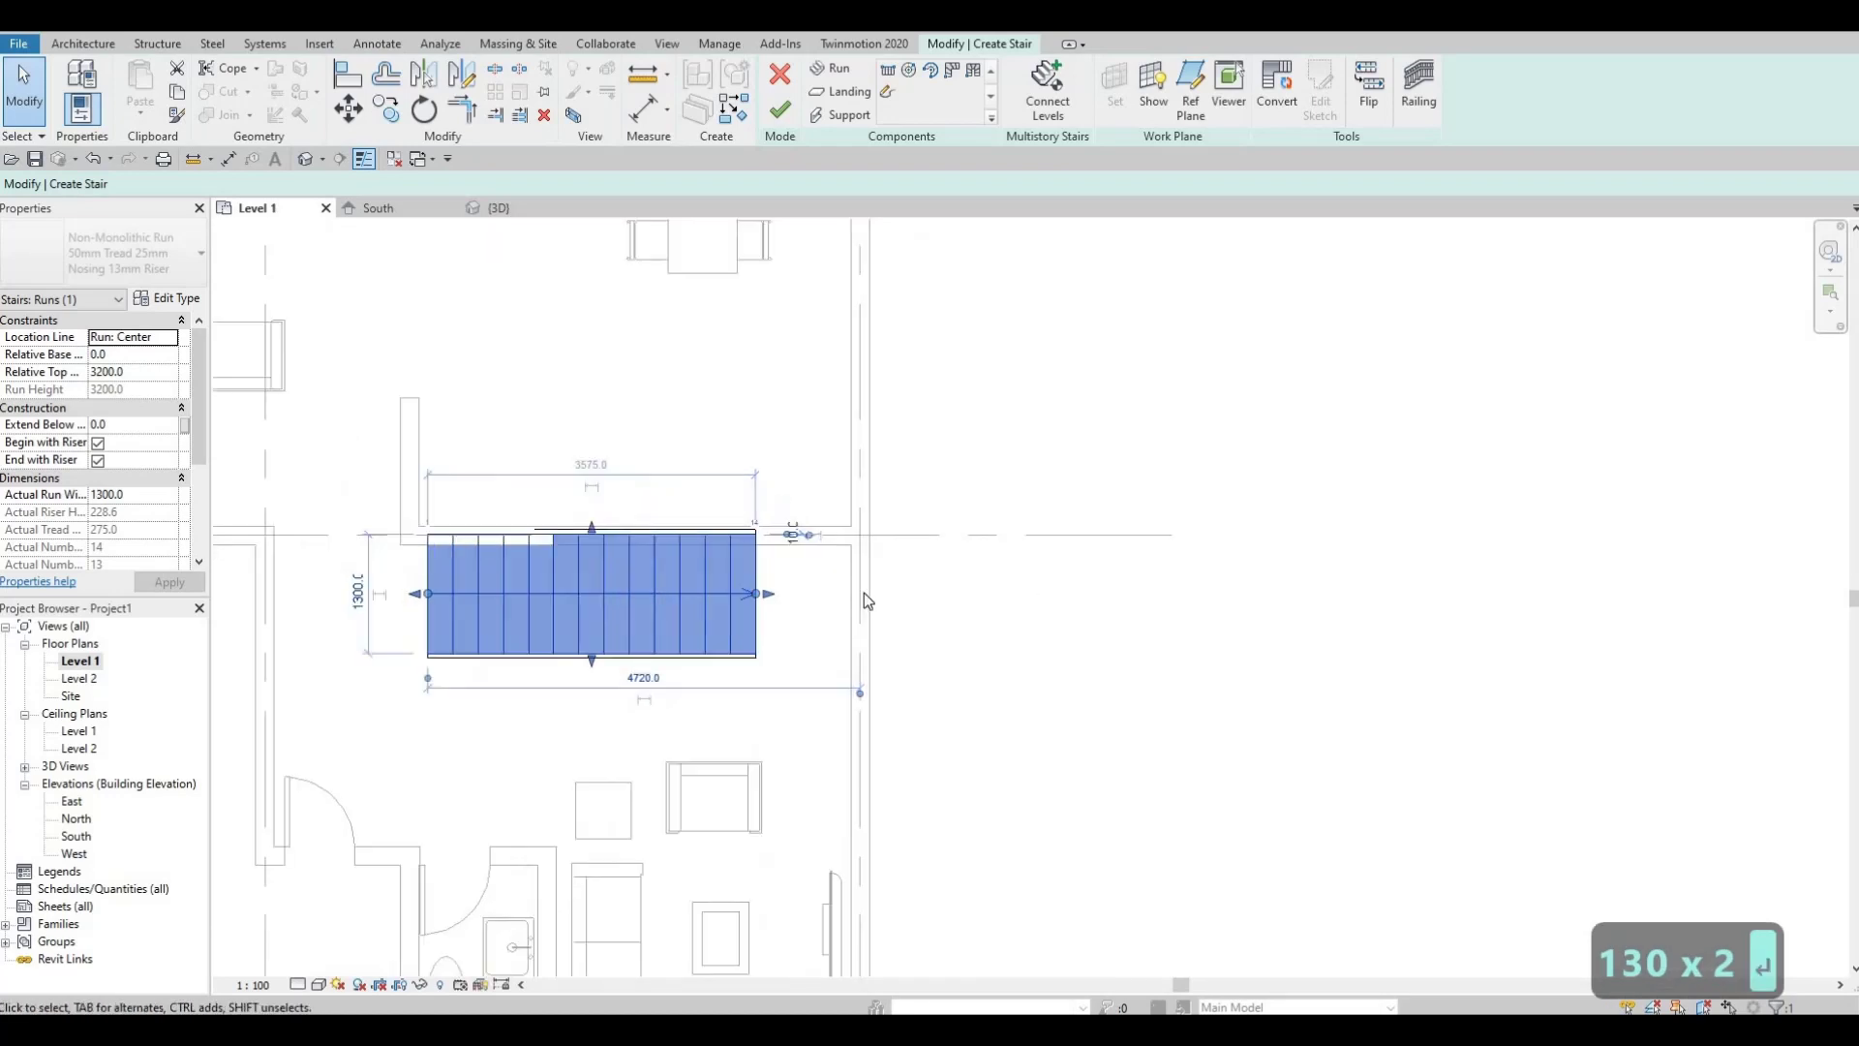
pyautogui.press('Down')
pyautogui.press('Down')
pyautogui.press('Down')
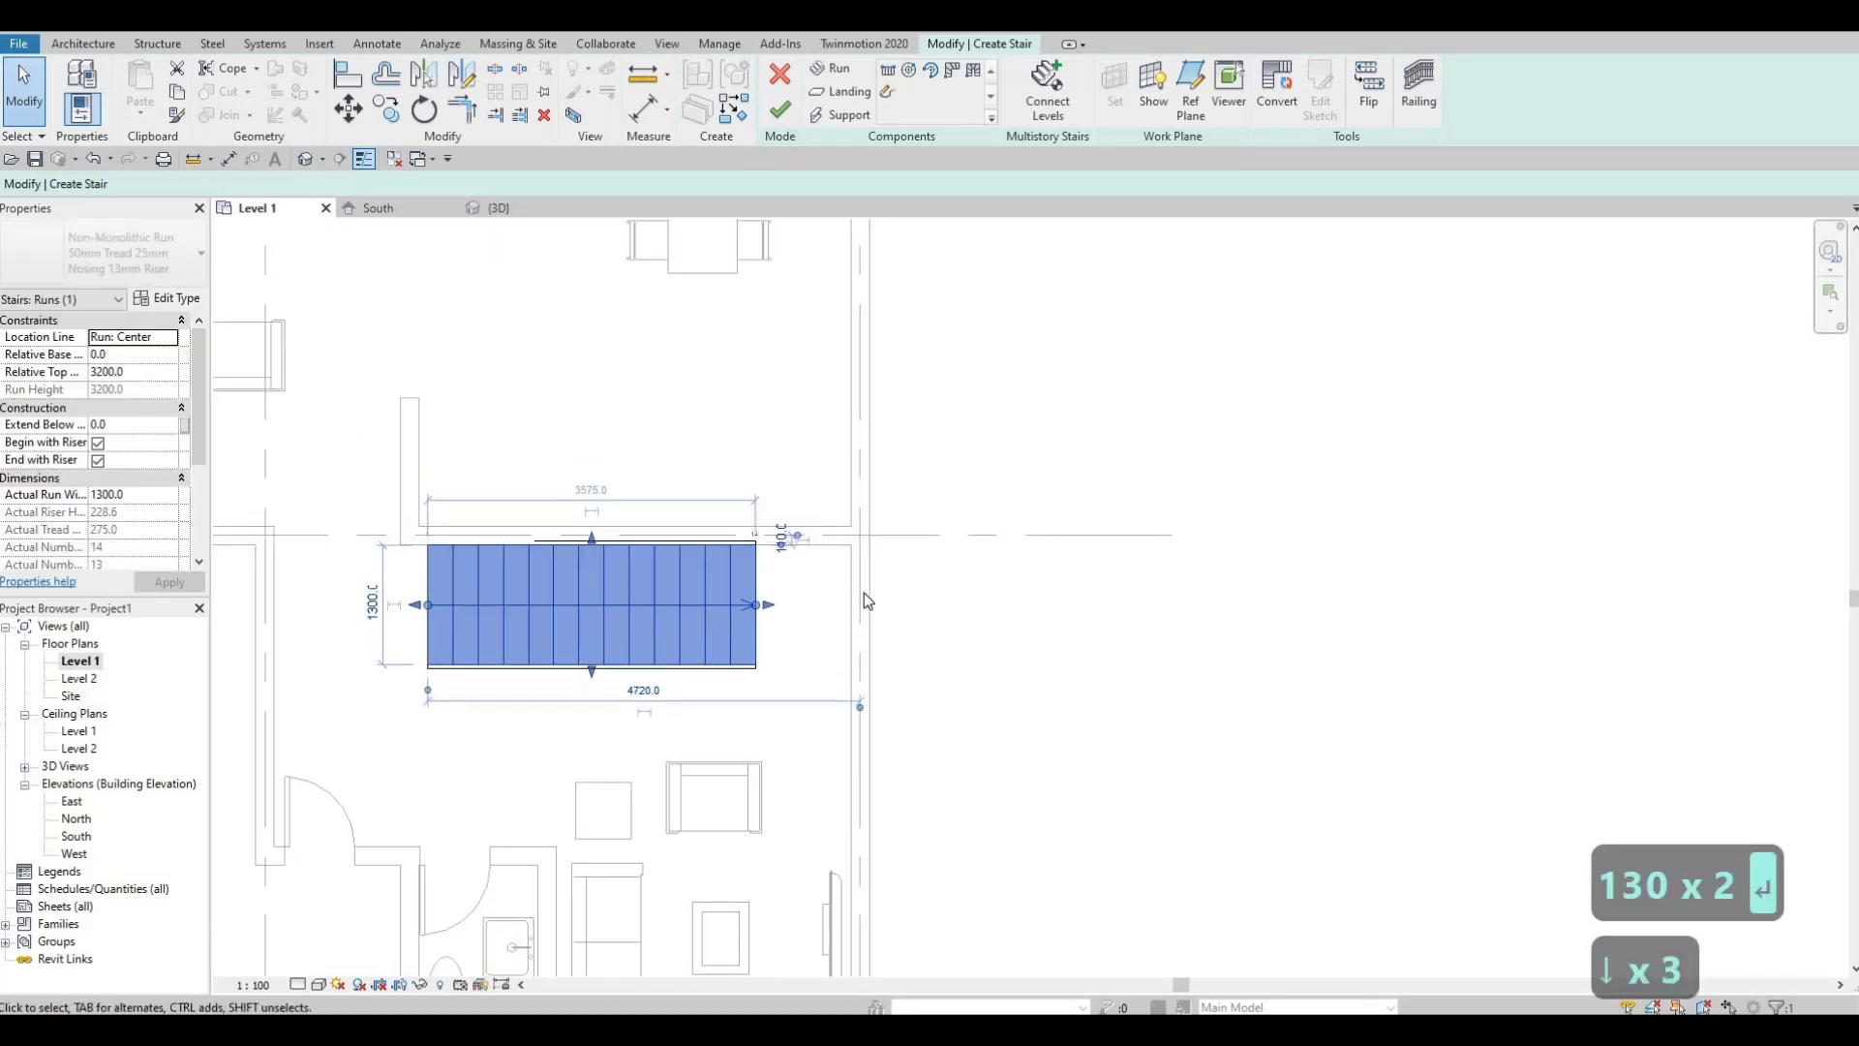
pyautogui.press('Down')
pyautogui.press('Right')
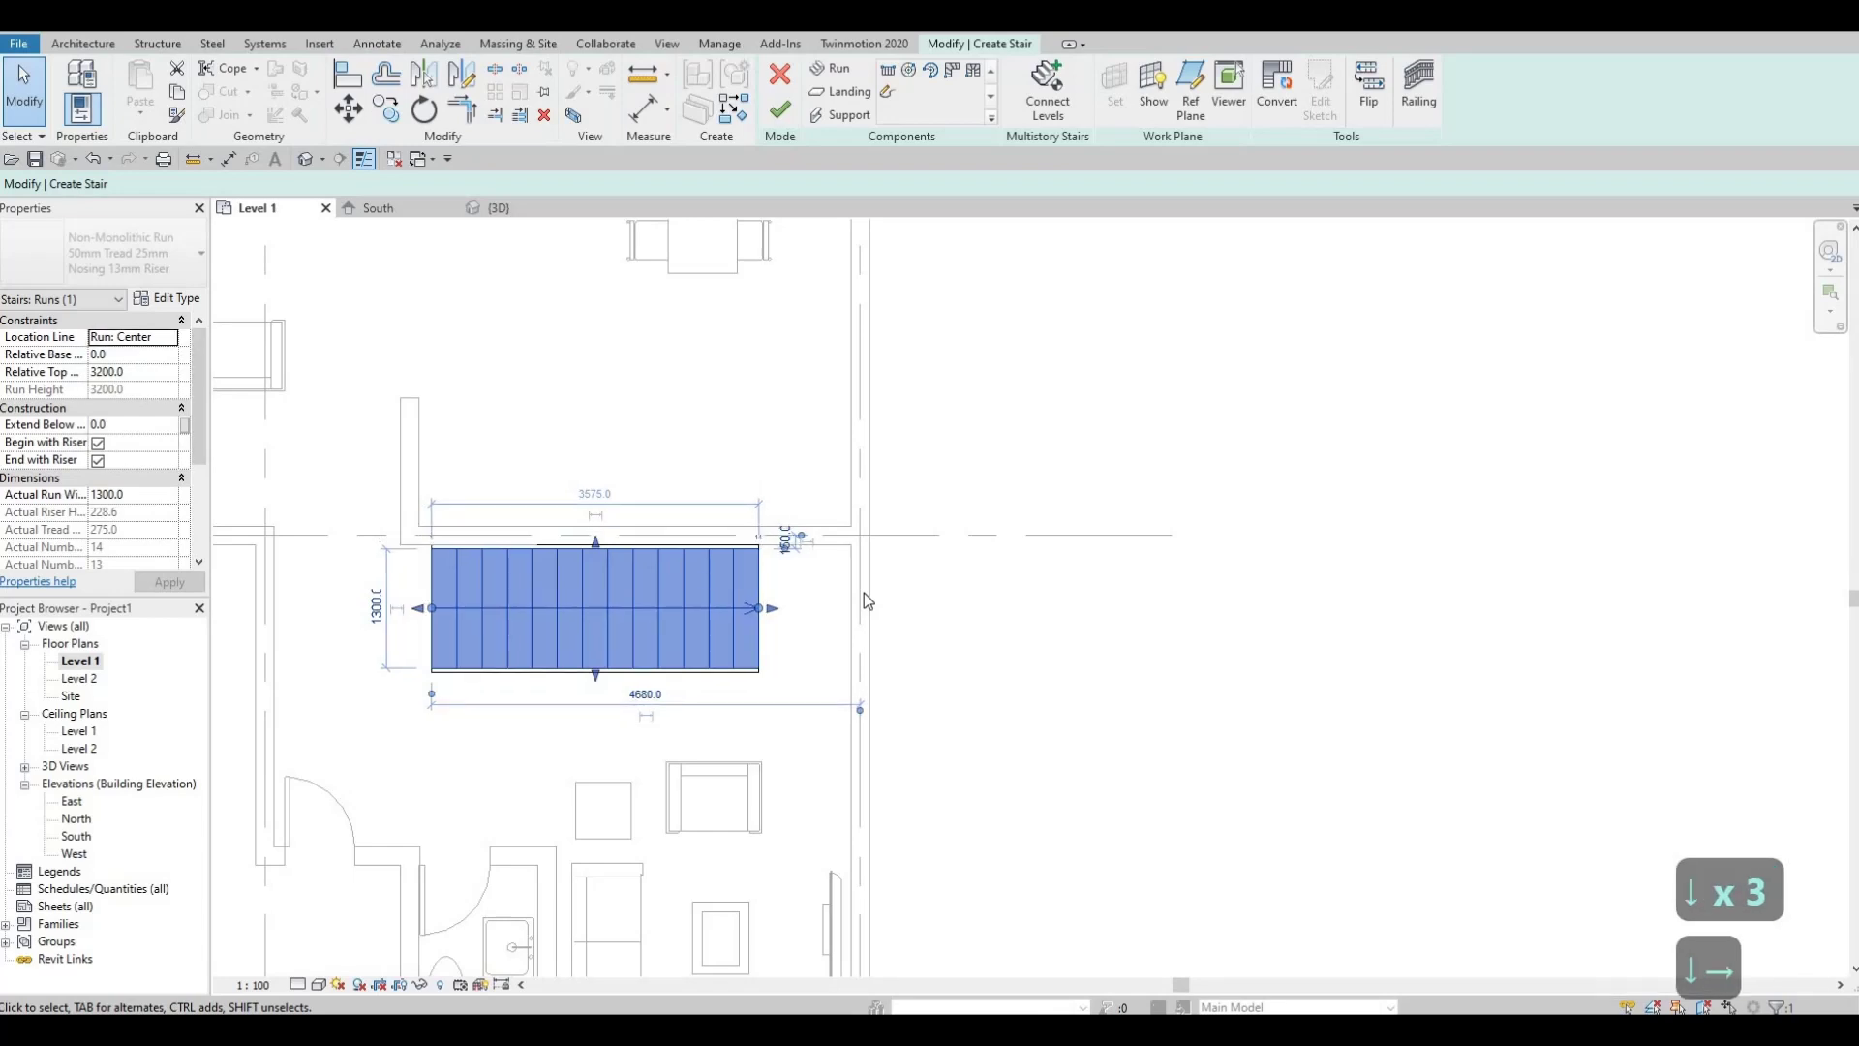
pyautogui.press('Right')
pyautogui.press('Right')
pyautogui.press('Right')
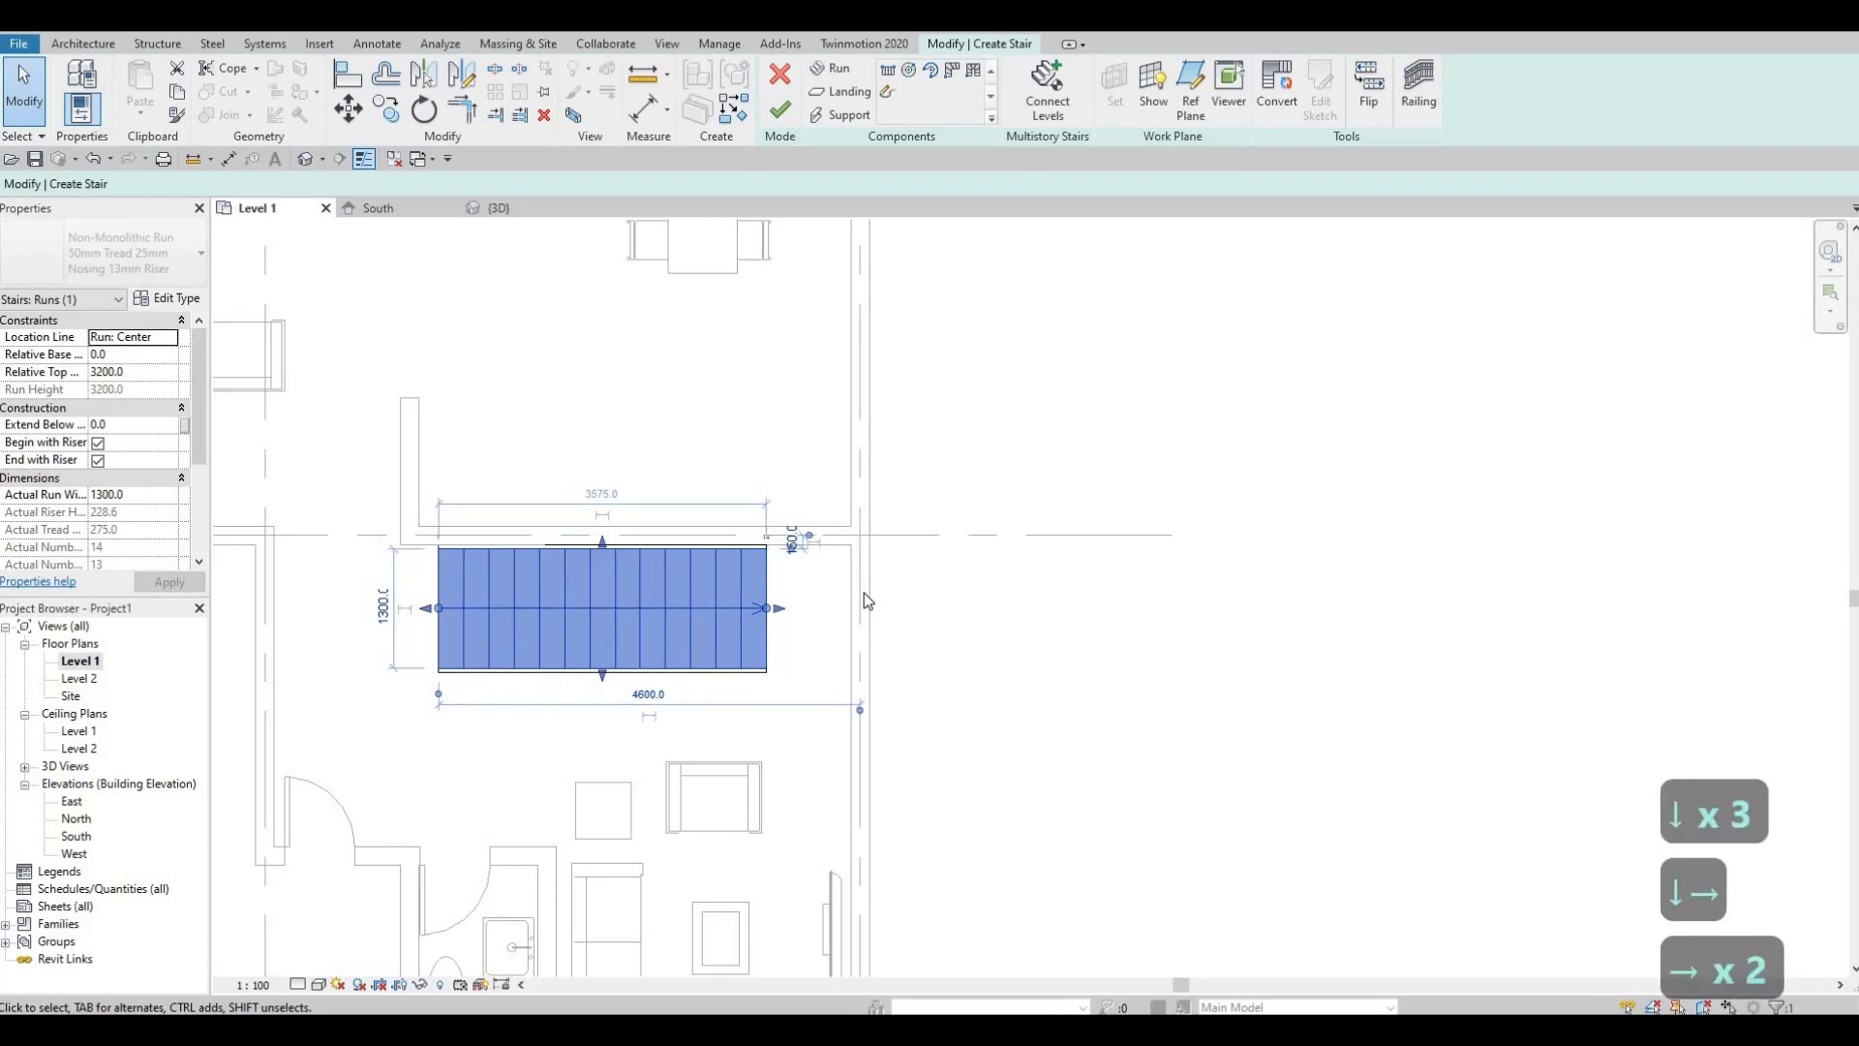
pyautogui.press('Left')
pyautogui.press('Right')
pyautogui.press('Left')
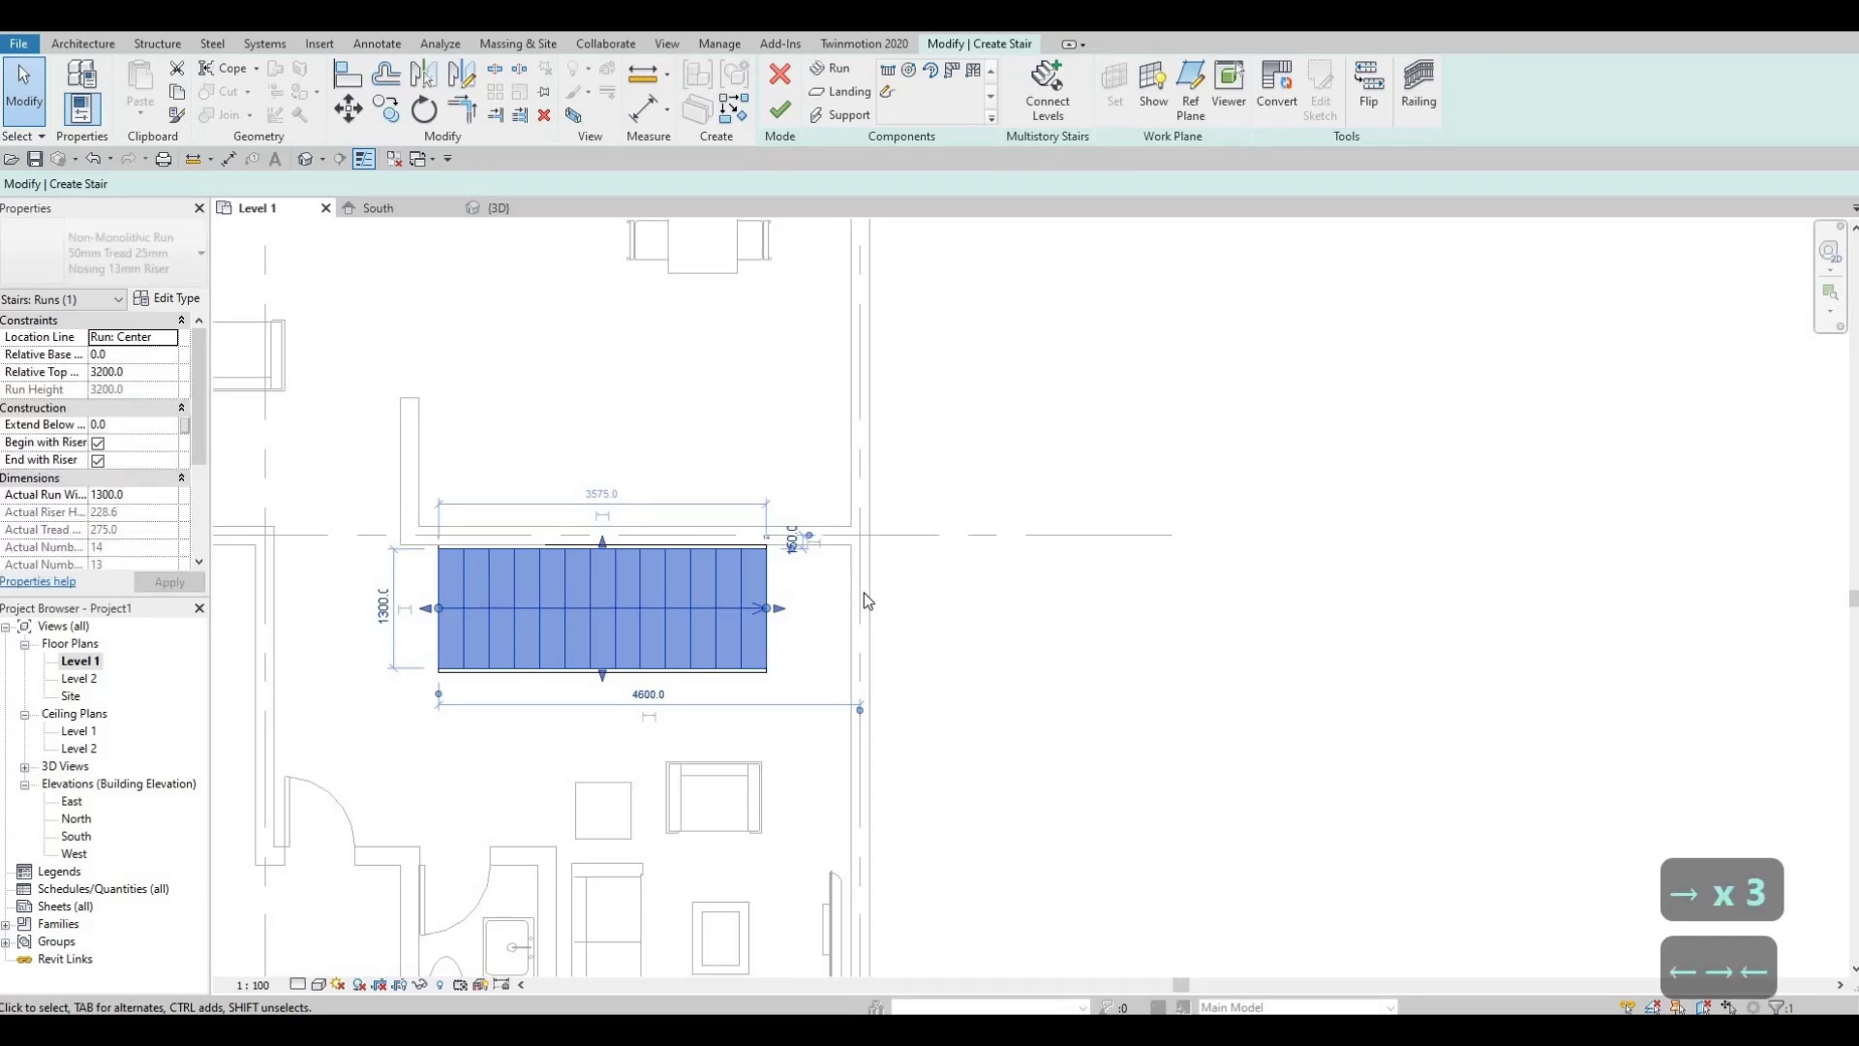
pyautogui.click(782, 114)
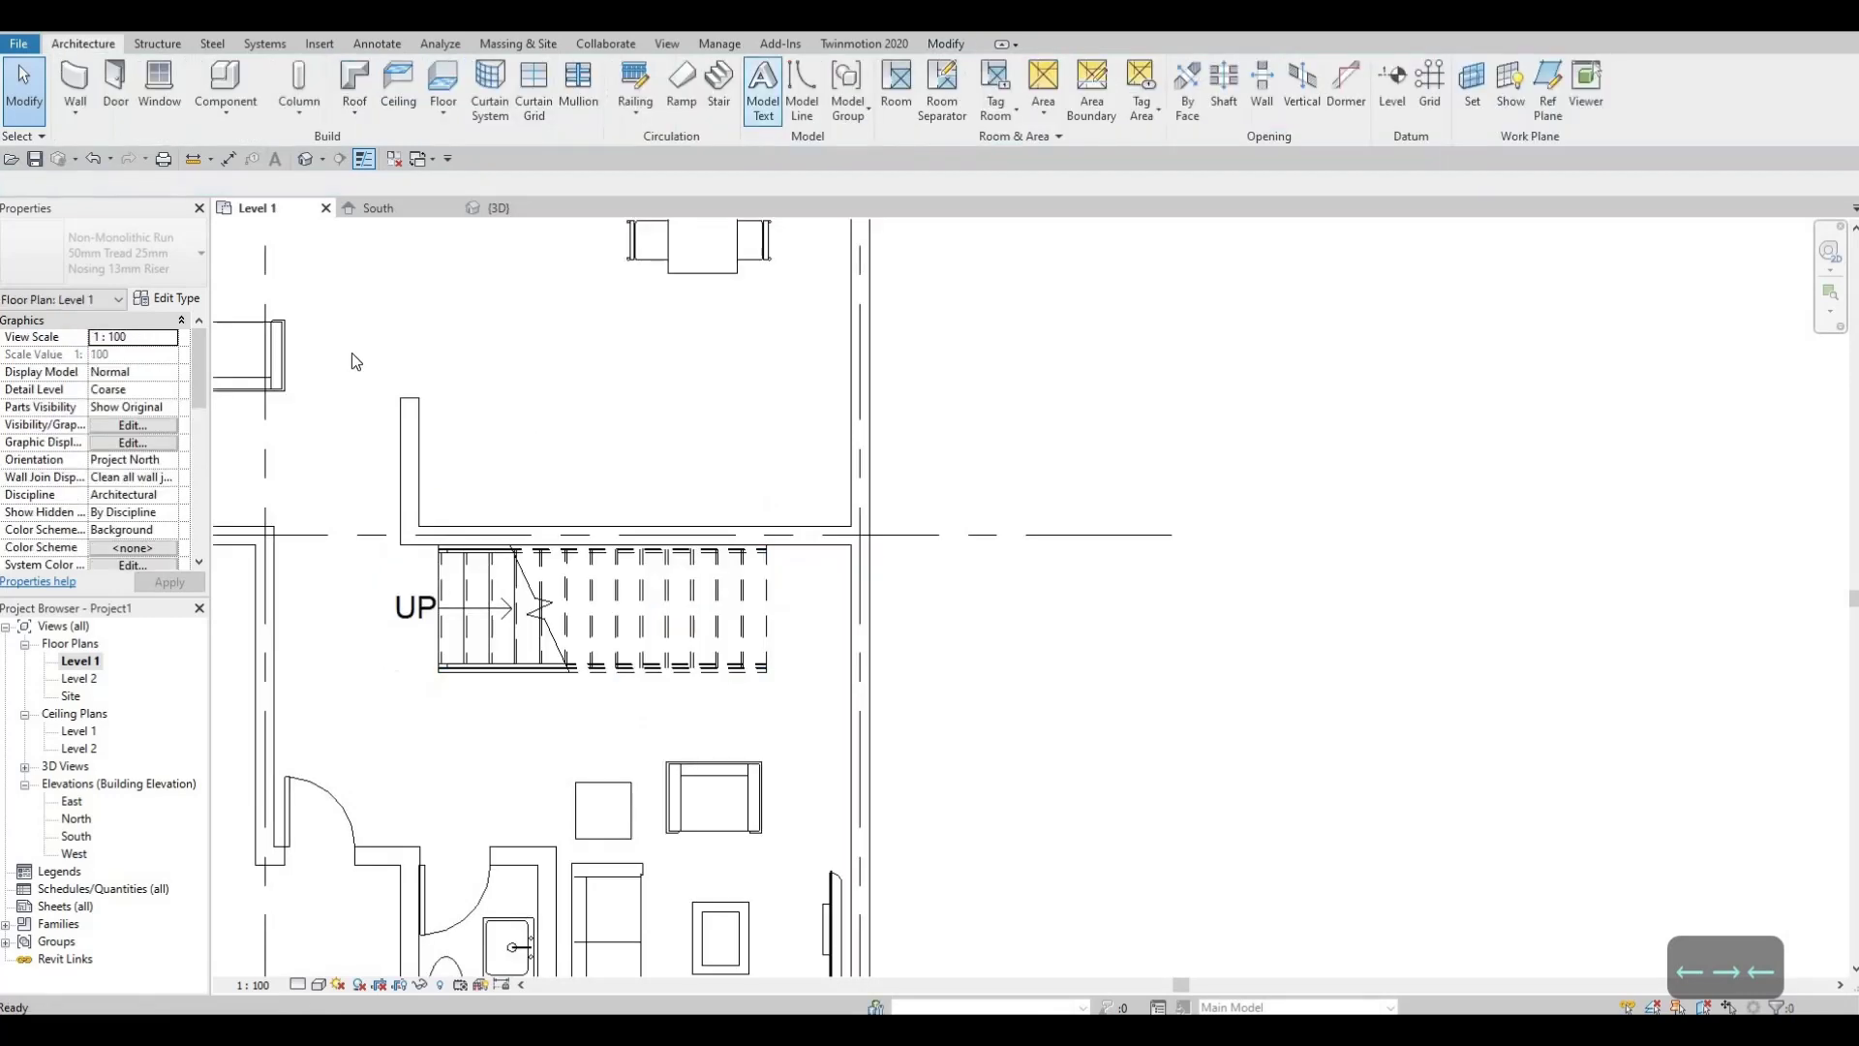
# - Create a camera view placed beside the entry door and aimed across the stair at the middle interior wall
pyautogui.click(325, 159)
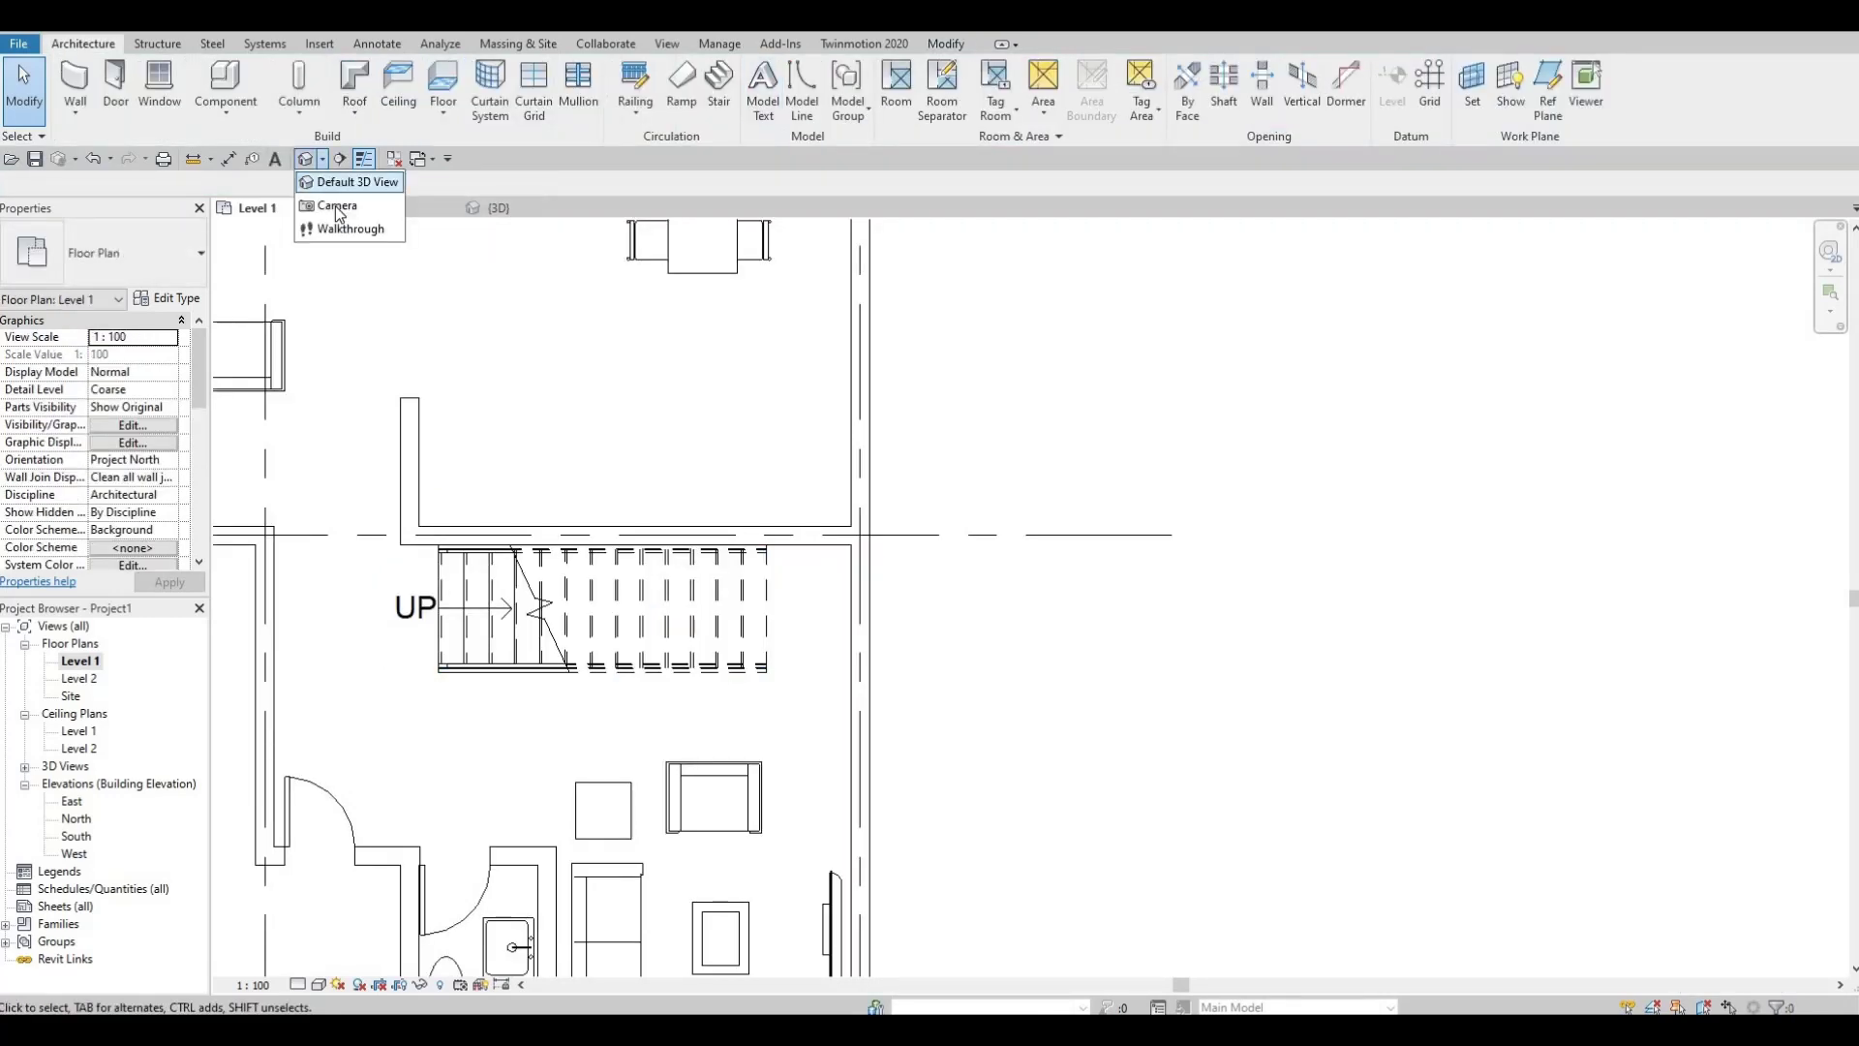
pyautogui.click(345, 787)
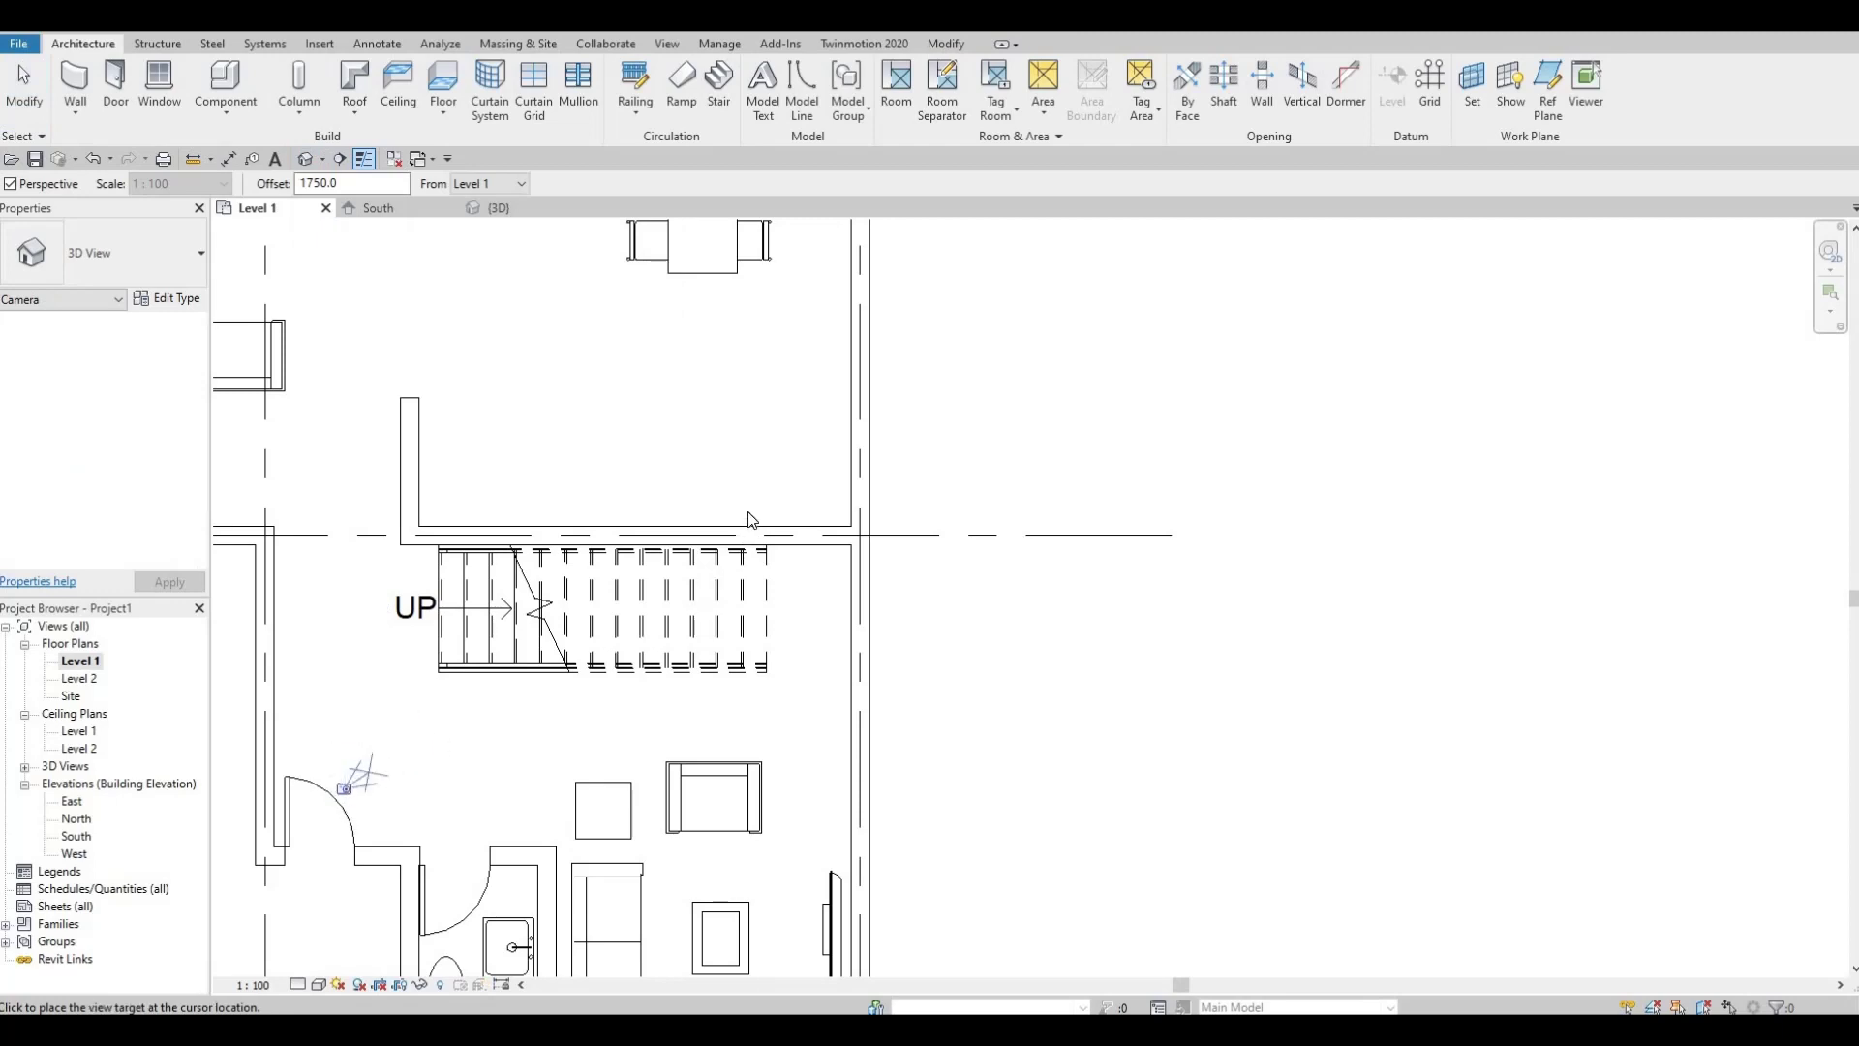
pyautogui.click(726, 521)
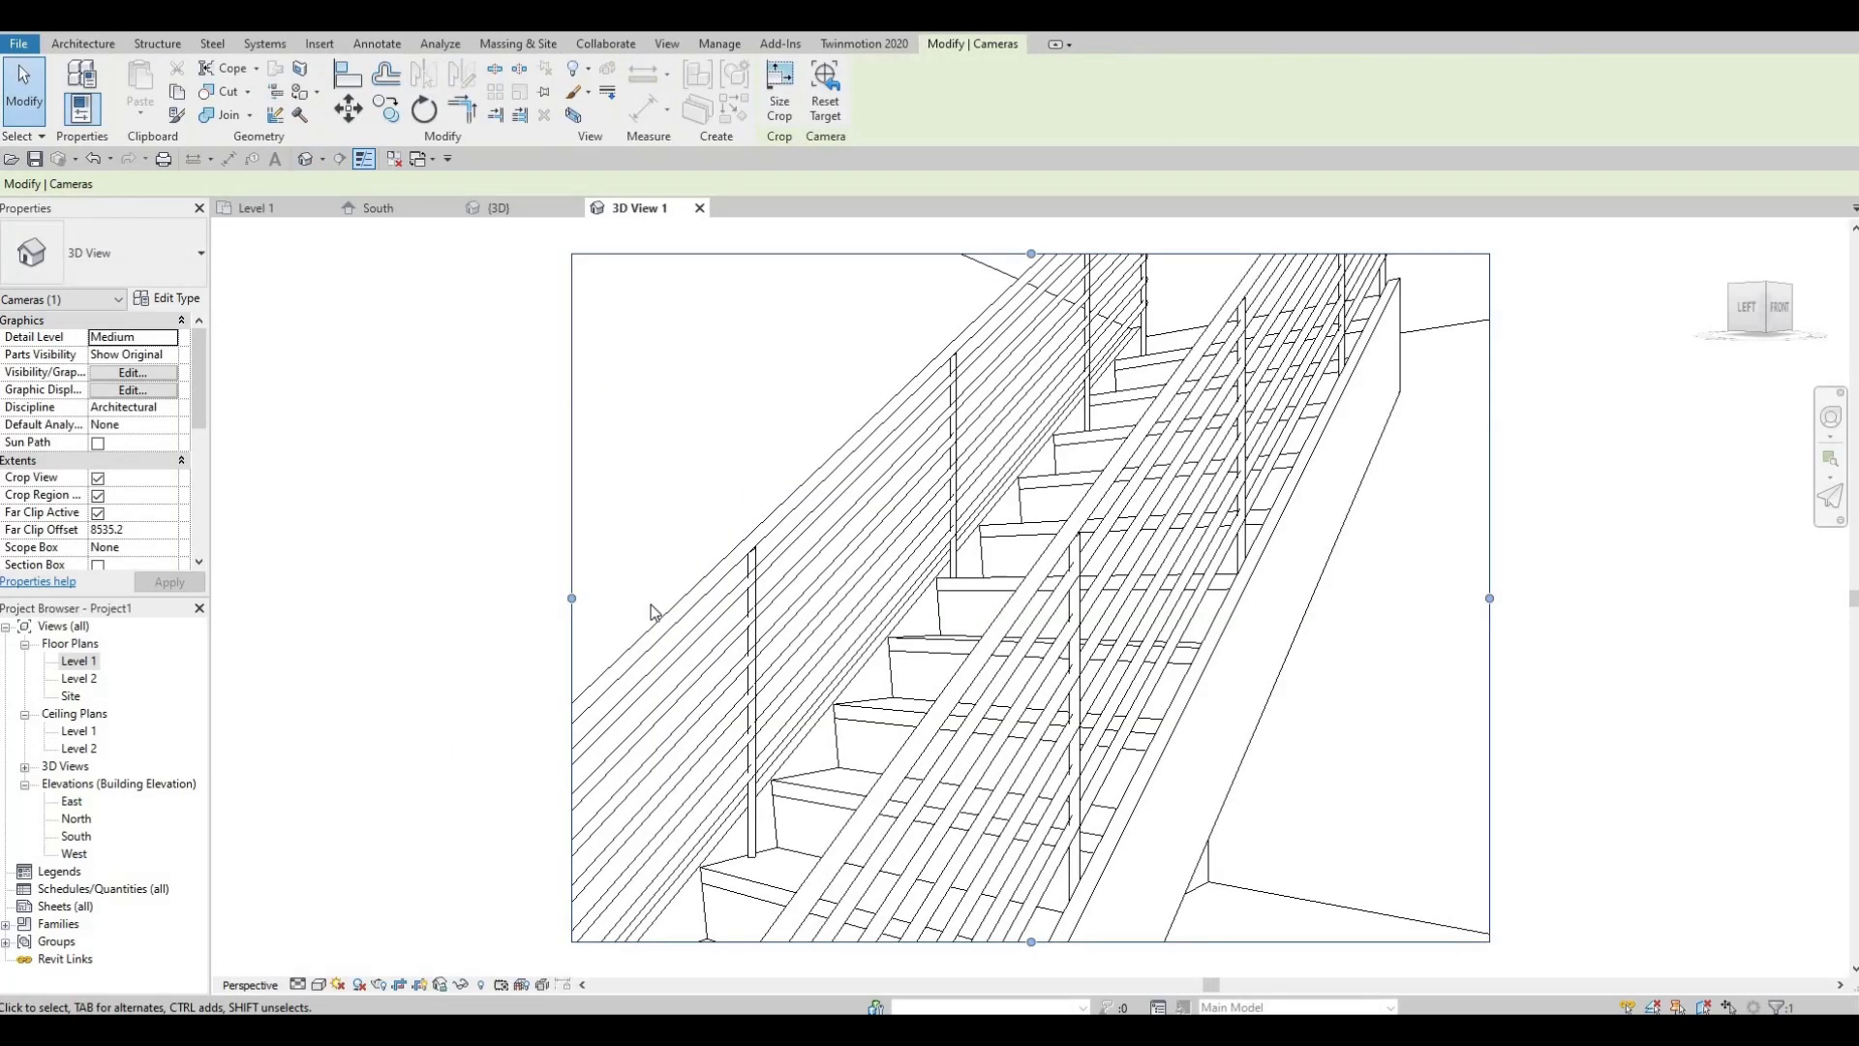
# - Enlarge the camera view's crop region on all sides to show the whole stair, the adjoining walls and the nearby furniture
pyautogui.scroll(-5, 651, 604)
pyautogui.moveTo(925, 601); pyautogui.dragTo(973, 630)
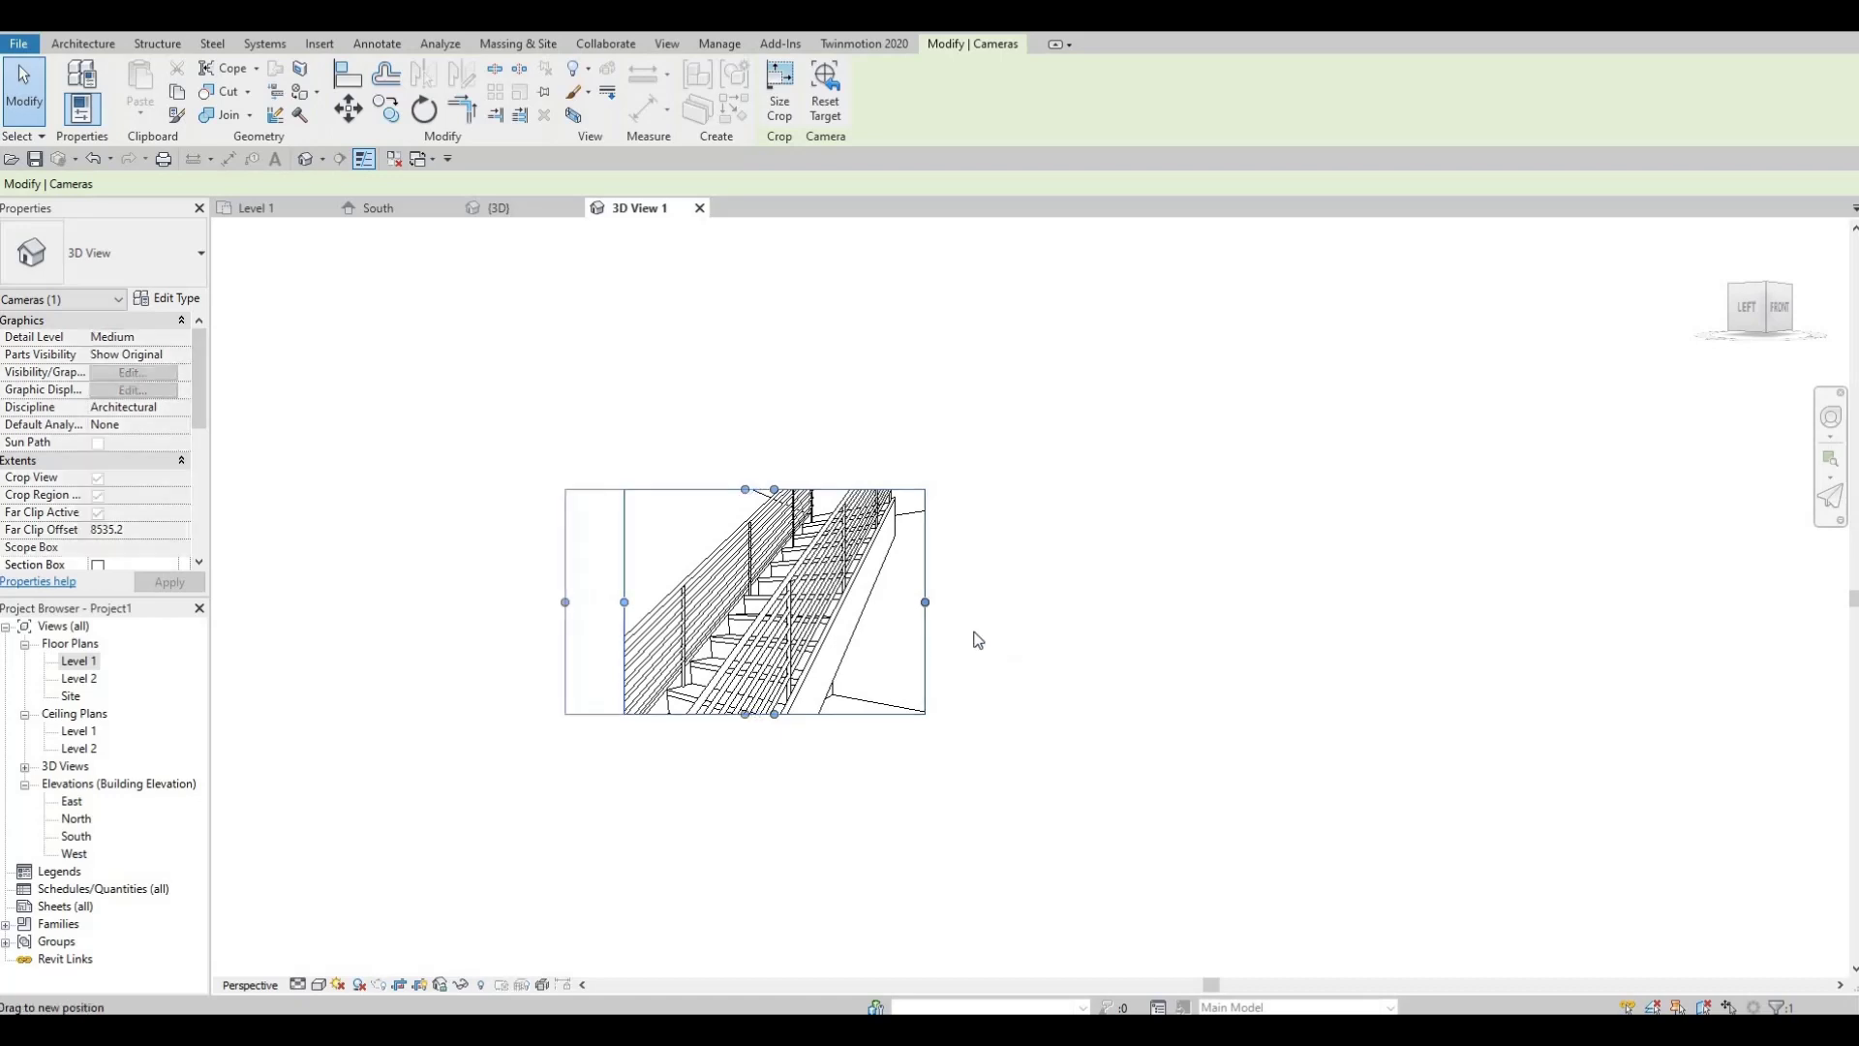
pyautogui.moveTo(776, 715); pyautogui.dragTo(776, 770)
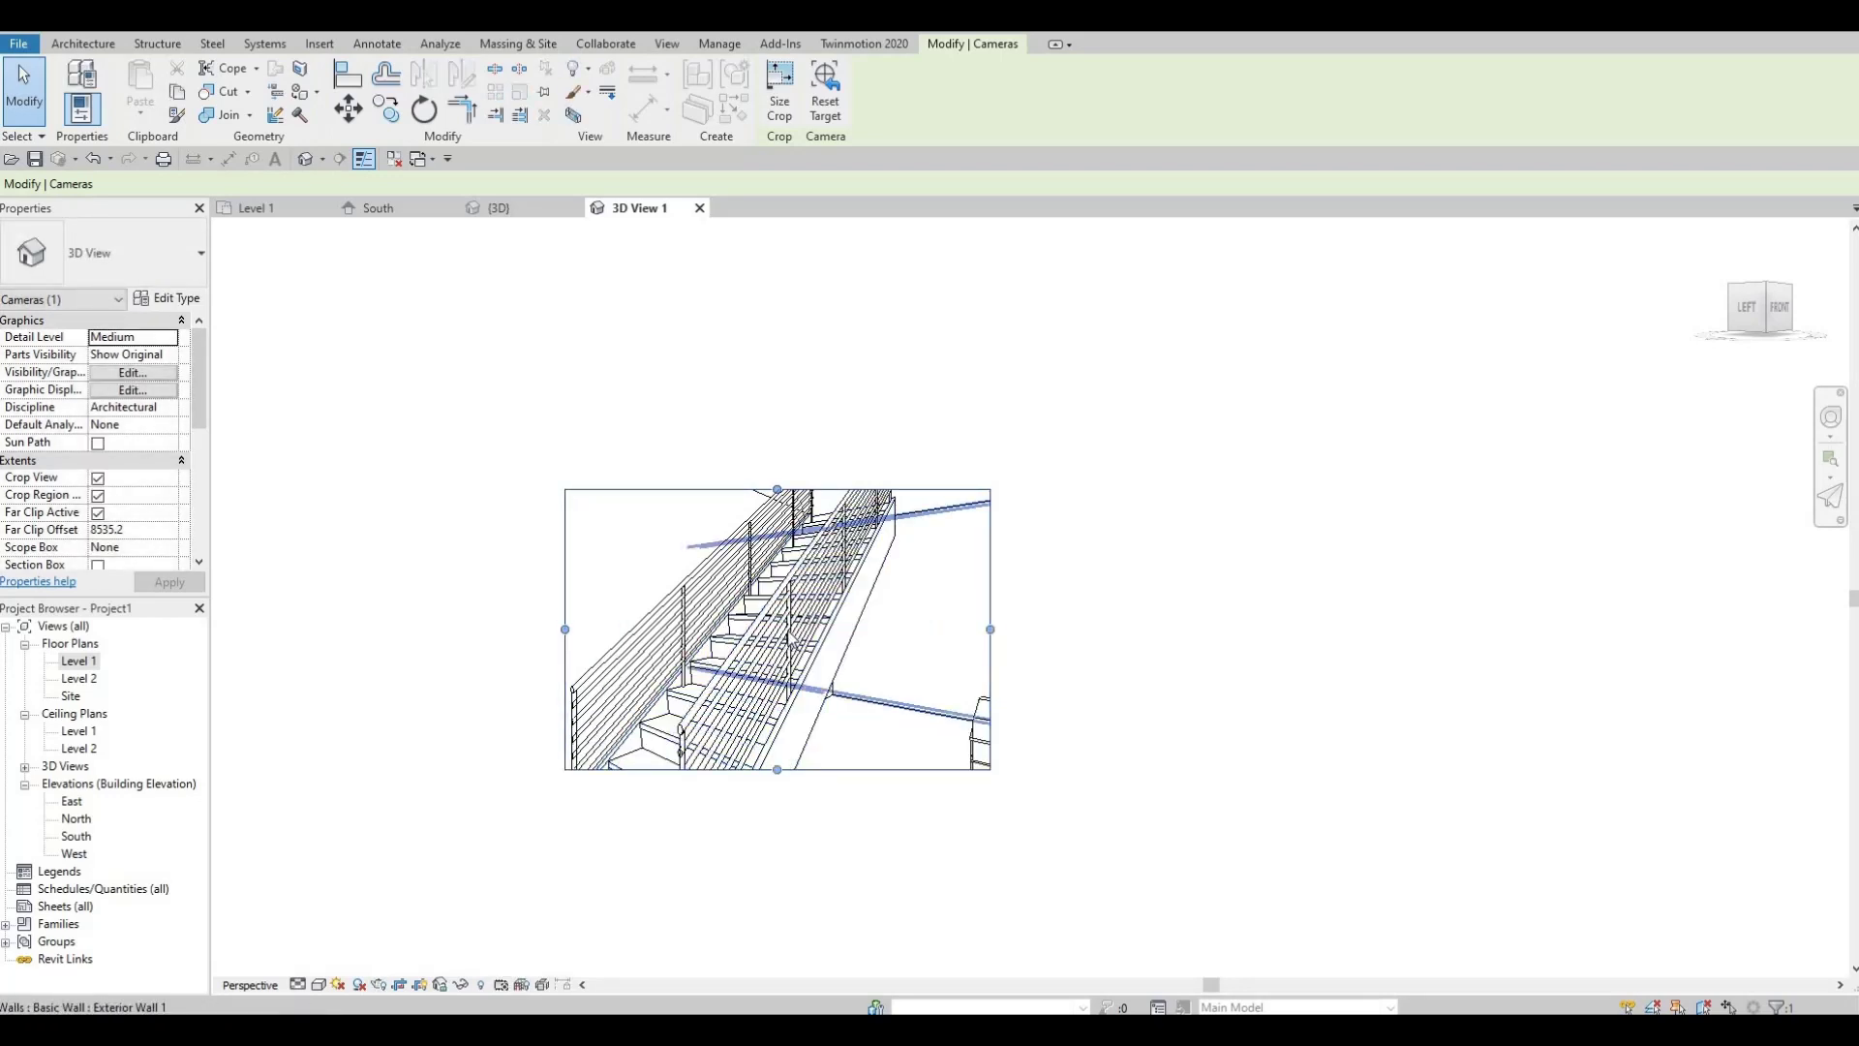
pyautogui.scroll(-3, 788, 629)
pyautogui.moveTo(783, 699); pyautogui.dragTo(783, 738)
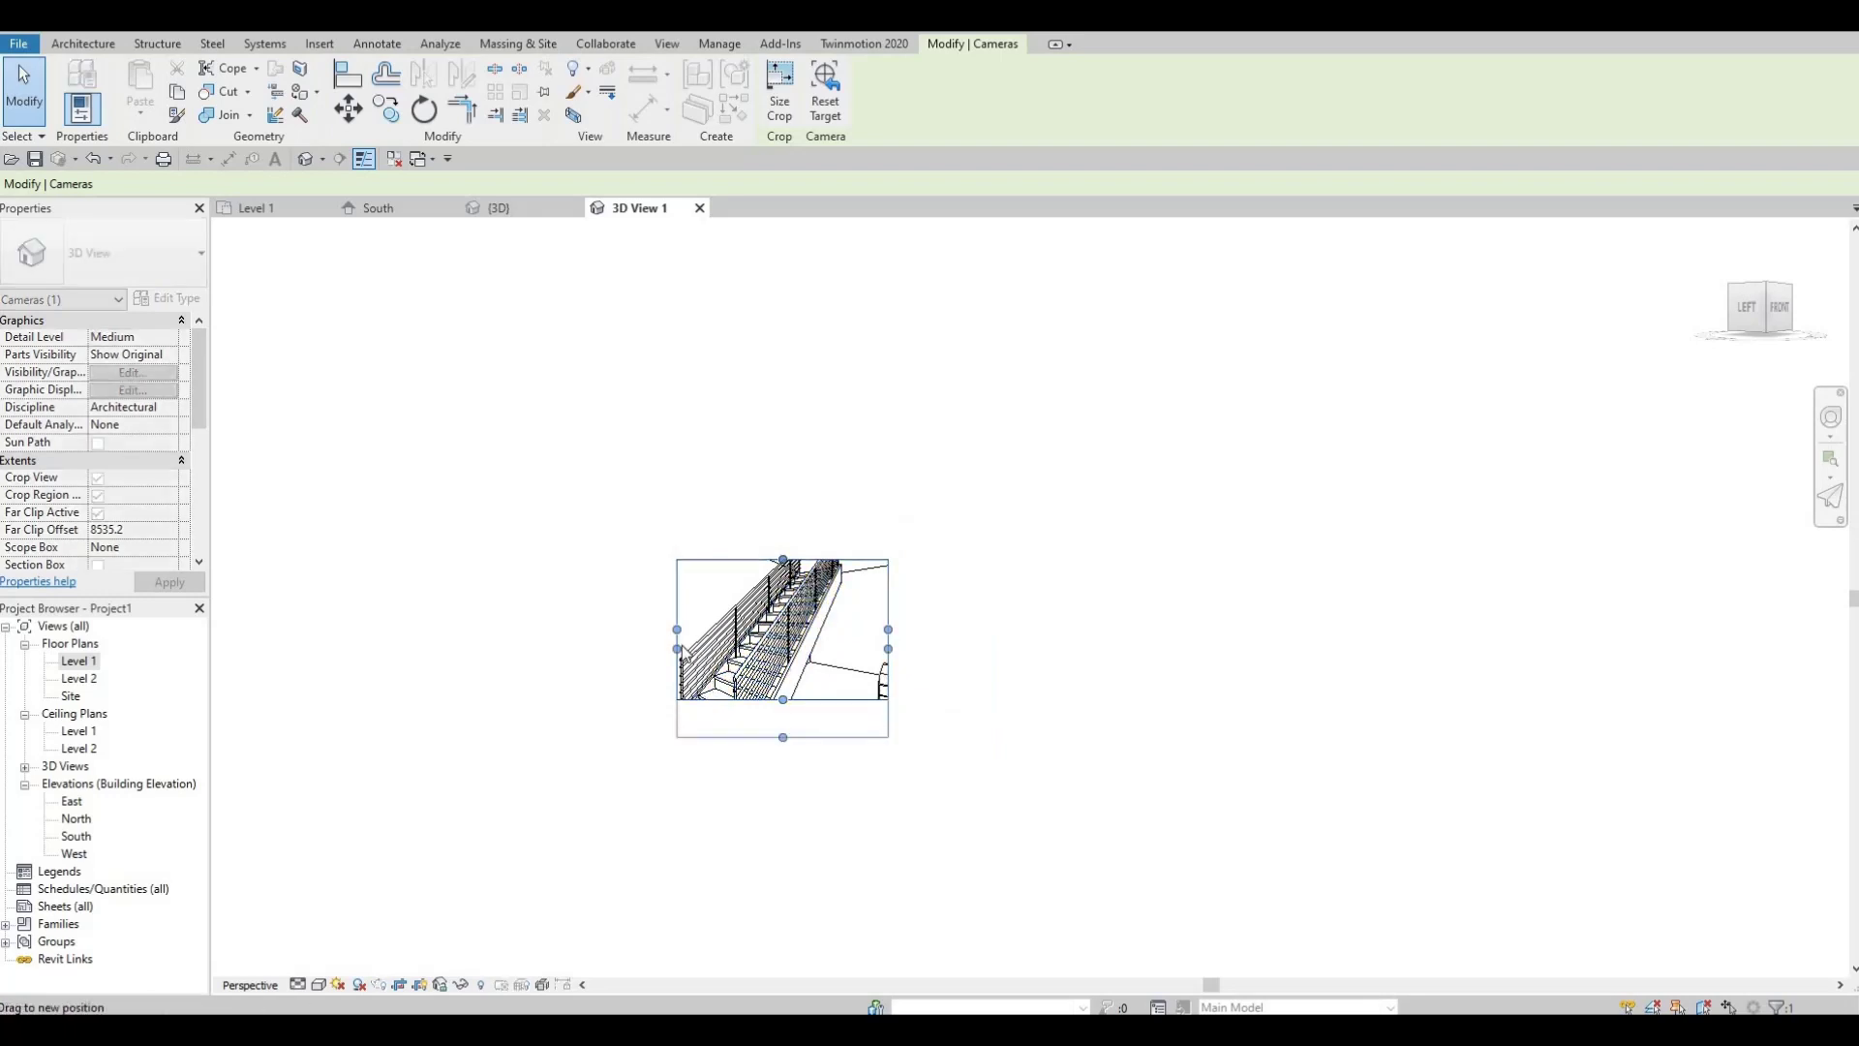
pyautogui.moveTo(888, 648); pyautogui.dragTo(1022, 648)
pyautogui.moveTo(783, 564); pyautogui.dragTo(773, 493)
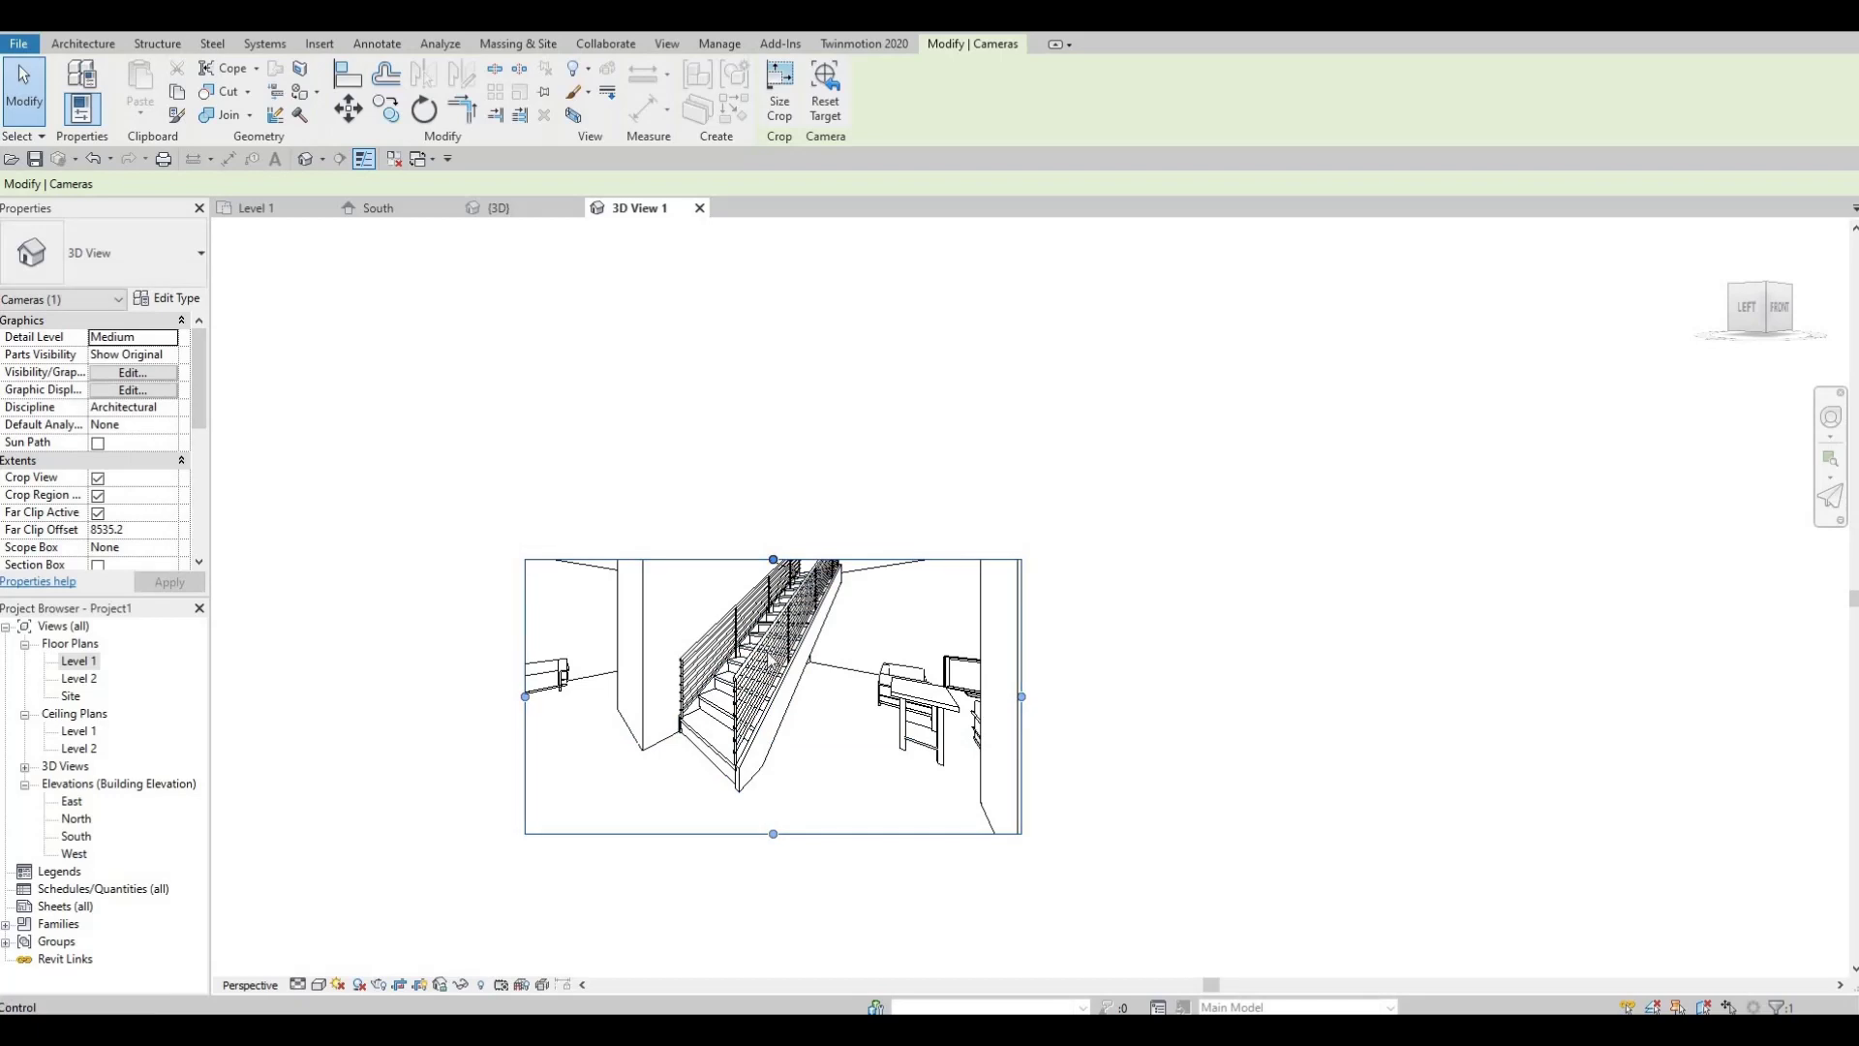
# - Edit the assembled stair's type so that its Left Support is None
pyautogui.click(713, 716)
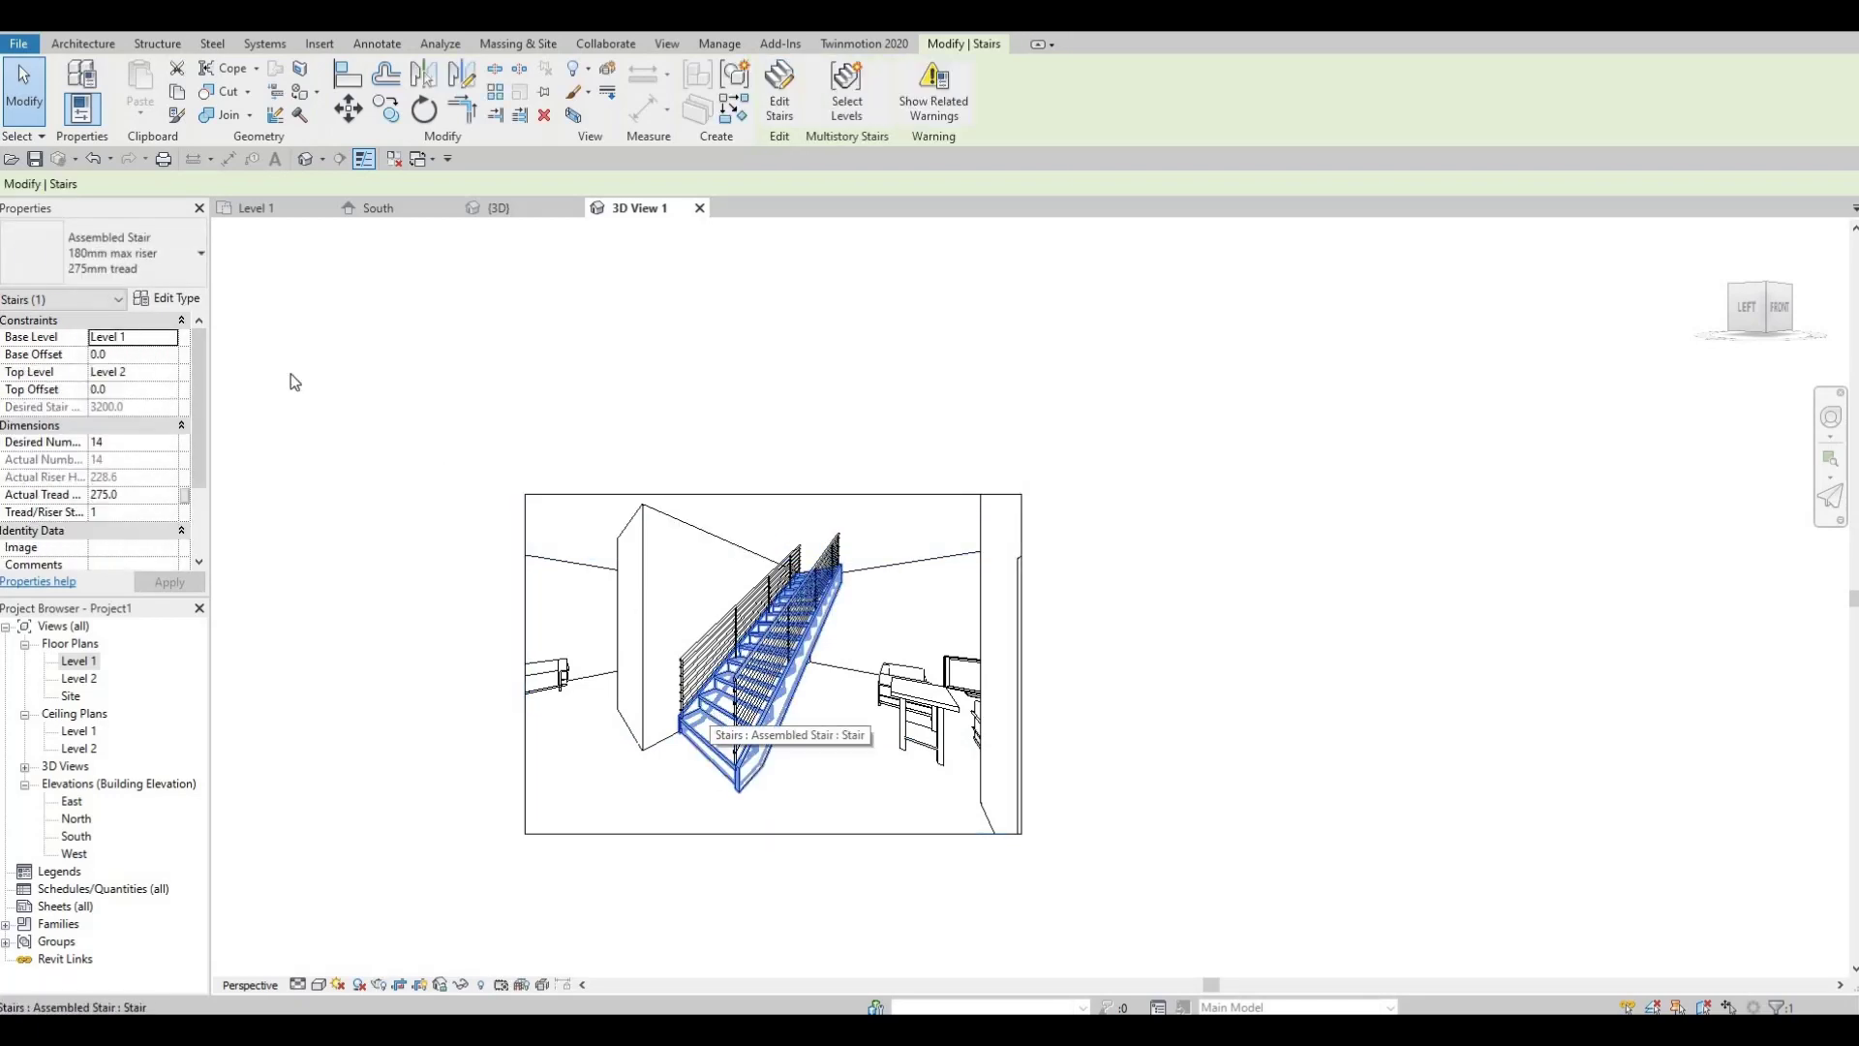
pyautogui.click(184, 301)
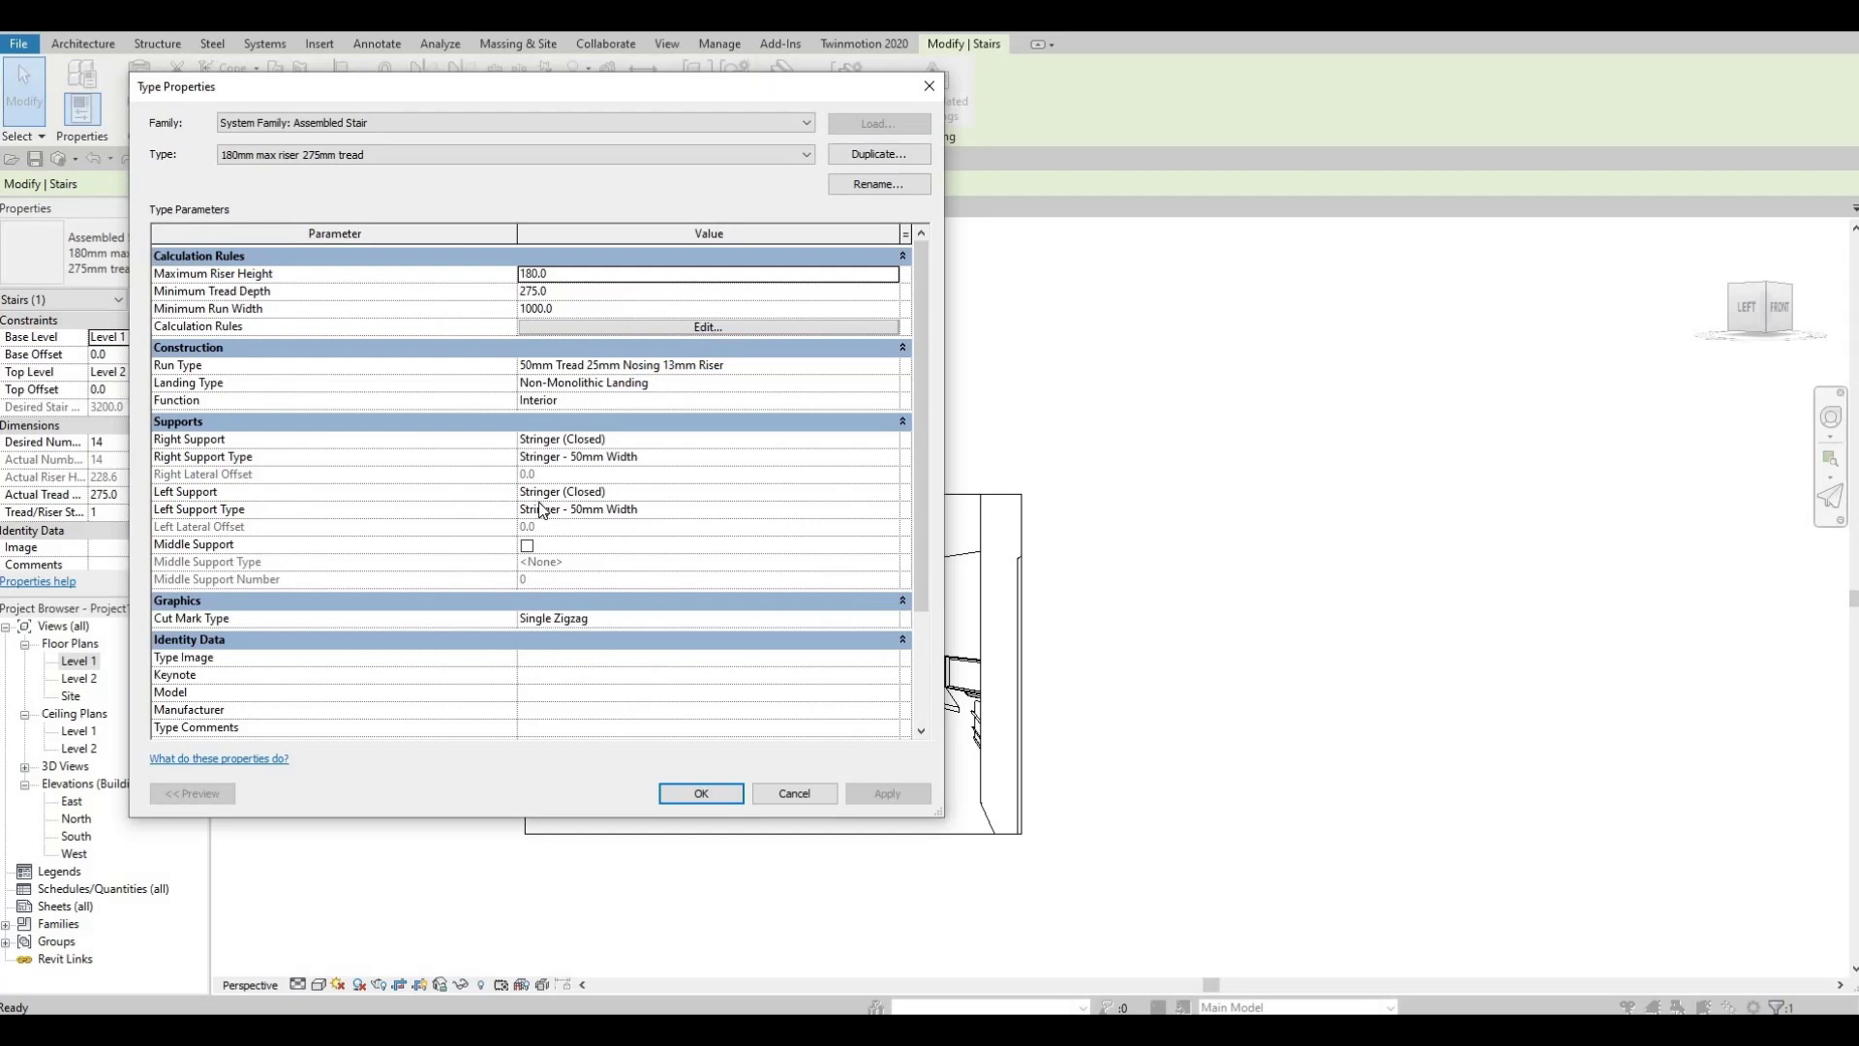
pyautogui.click(686, 491)
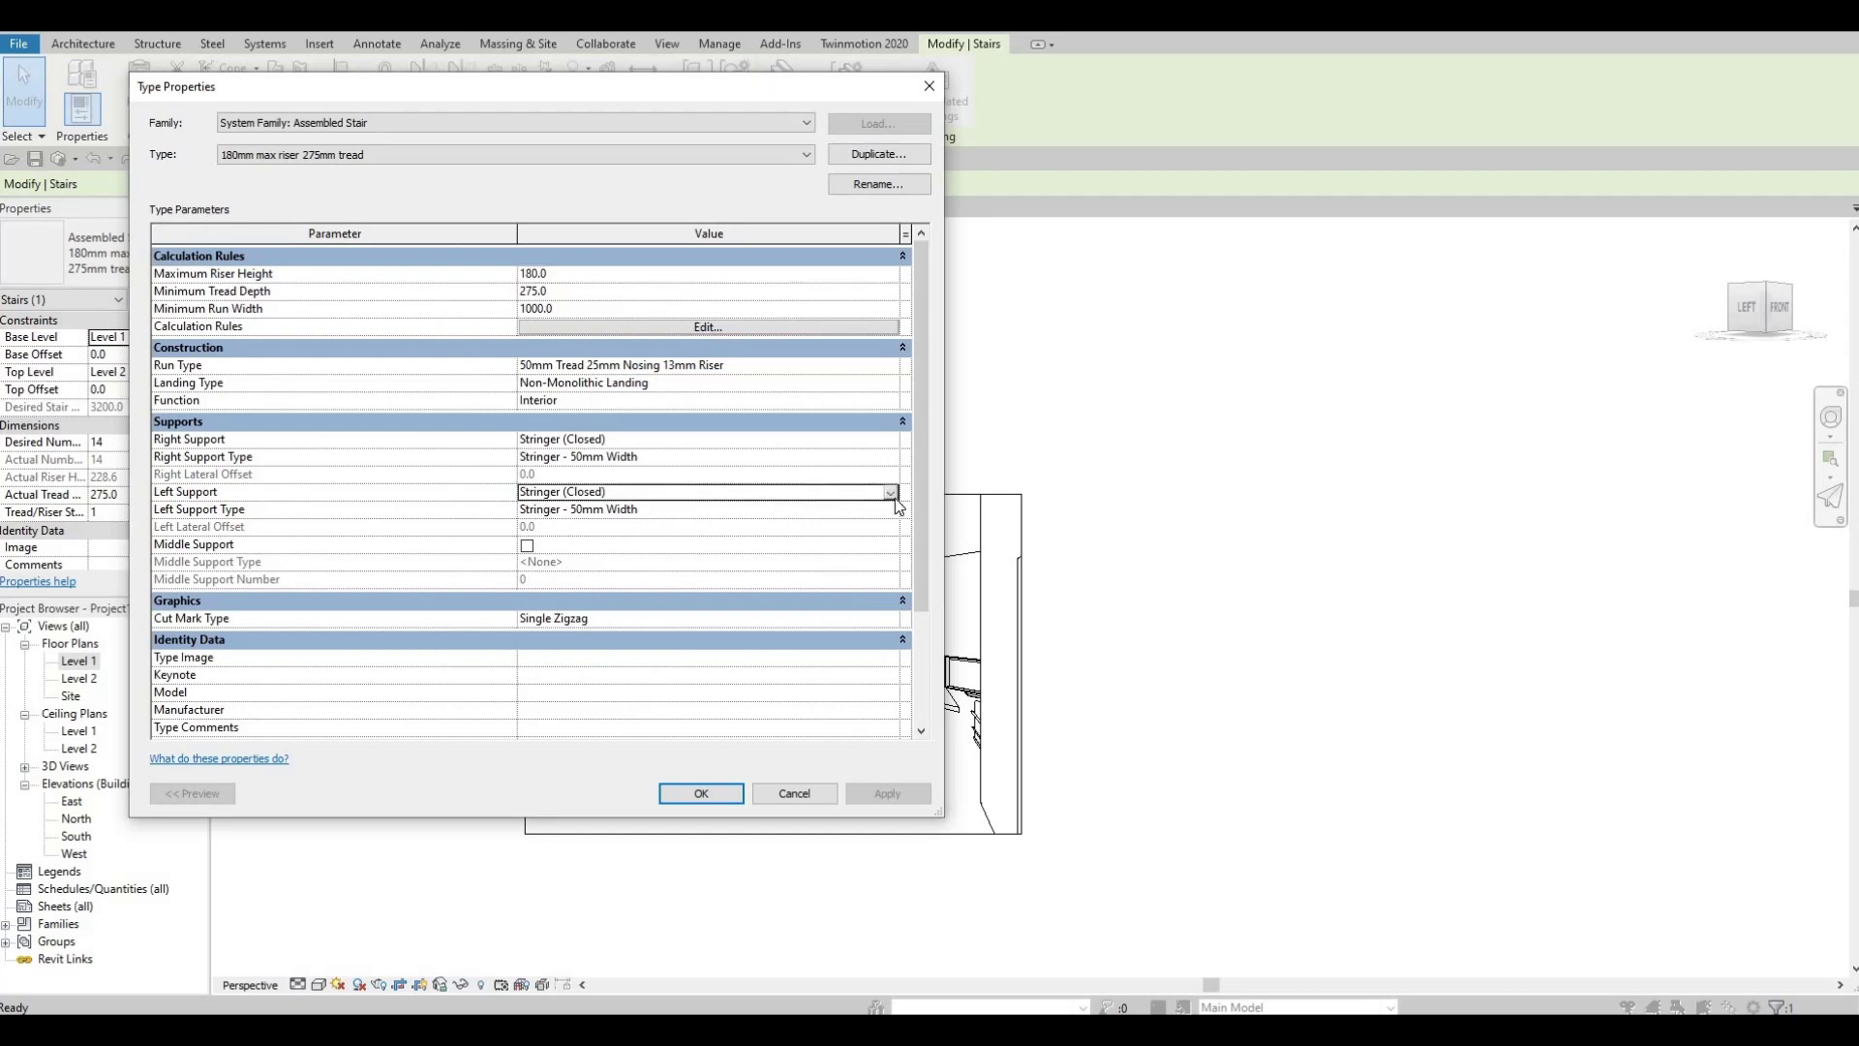
pyautogui.hotkey('alt', 'Down')
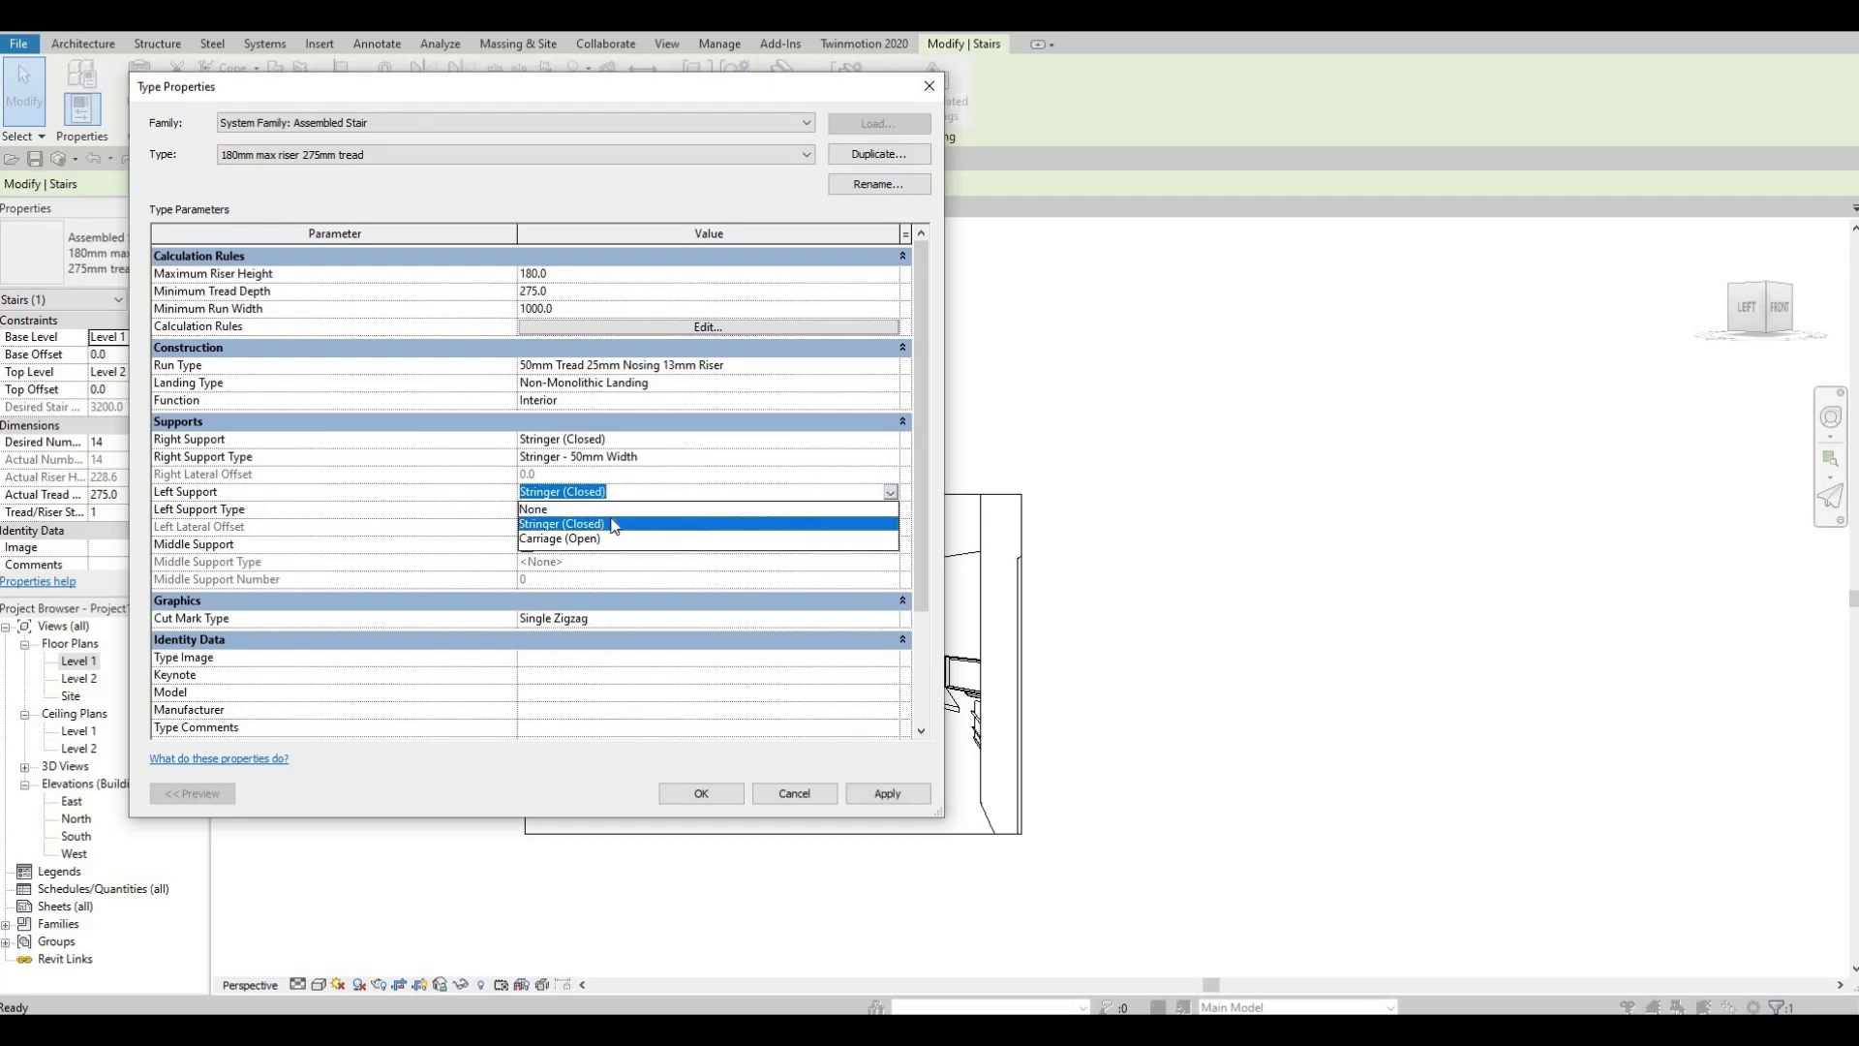
pyautogui.click(600, 508)
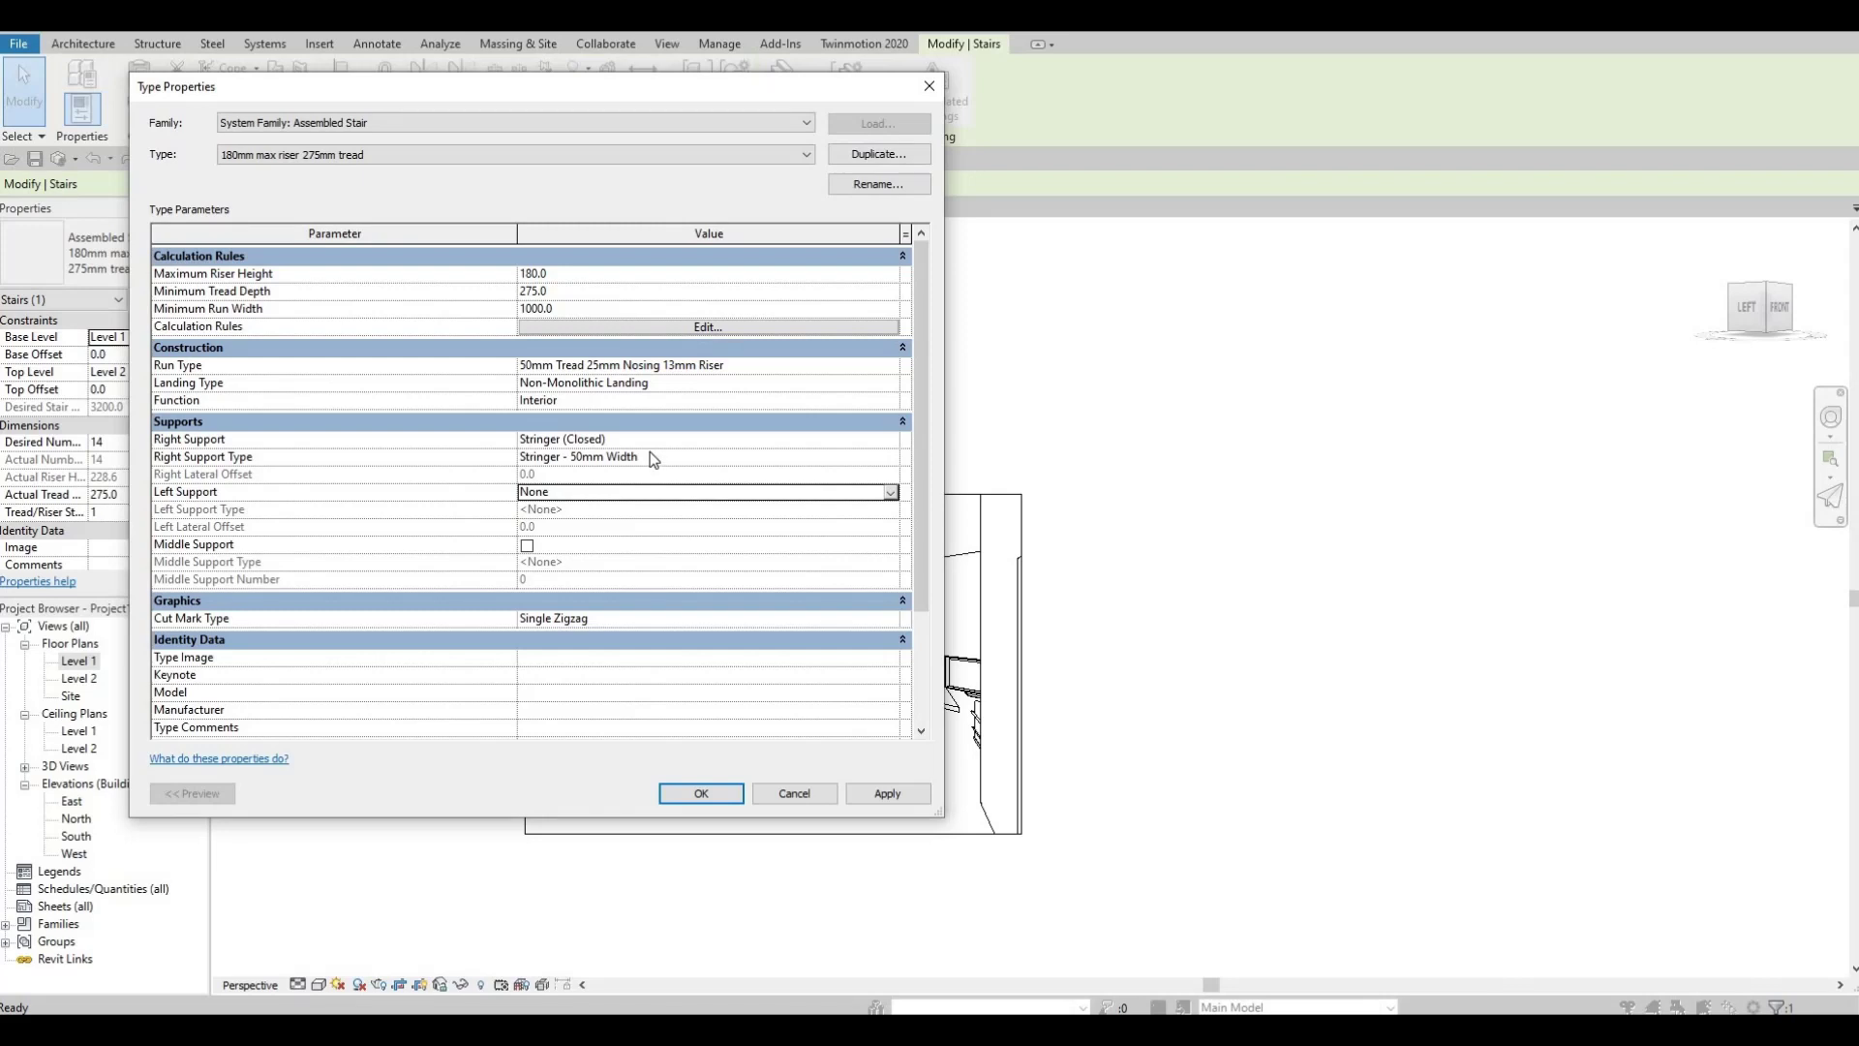
pyautogui.click(848, 460)
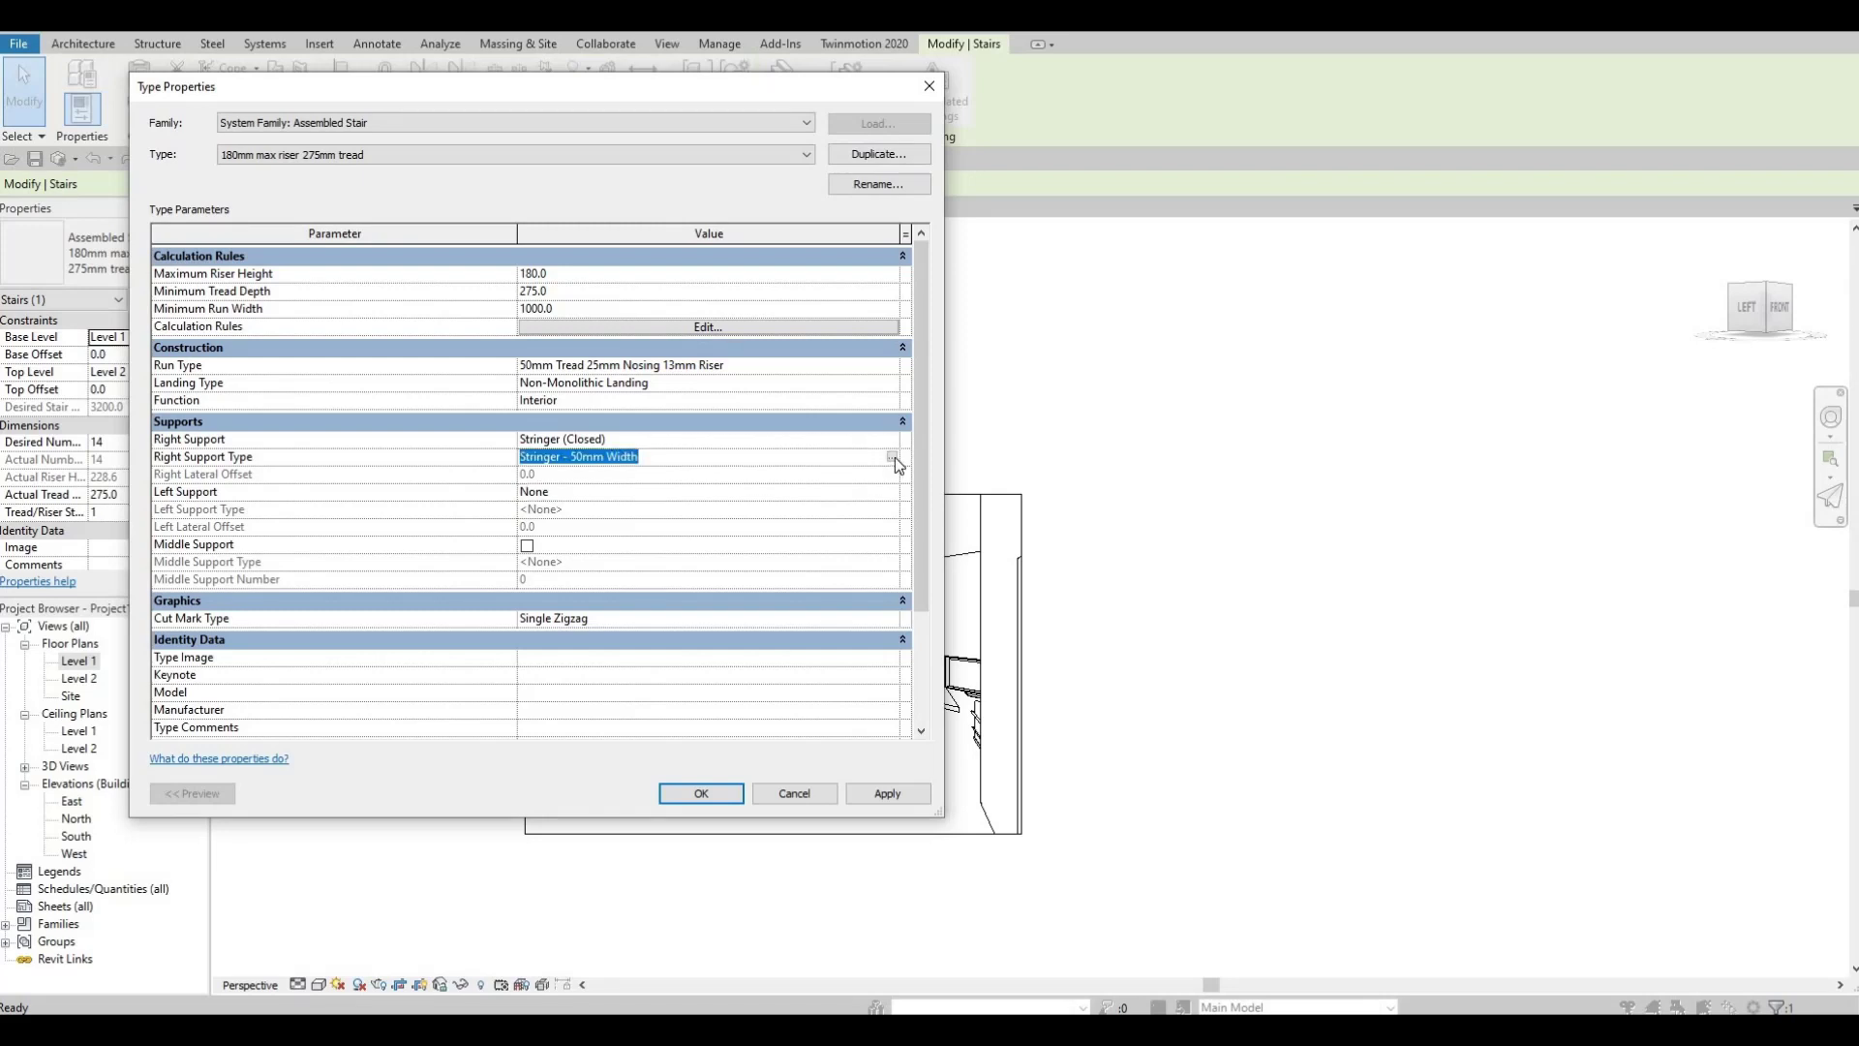
pyautogui.click(892, 457)
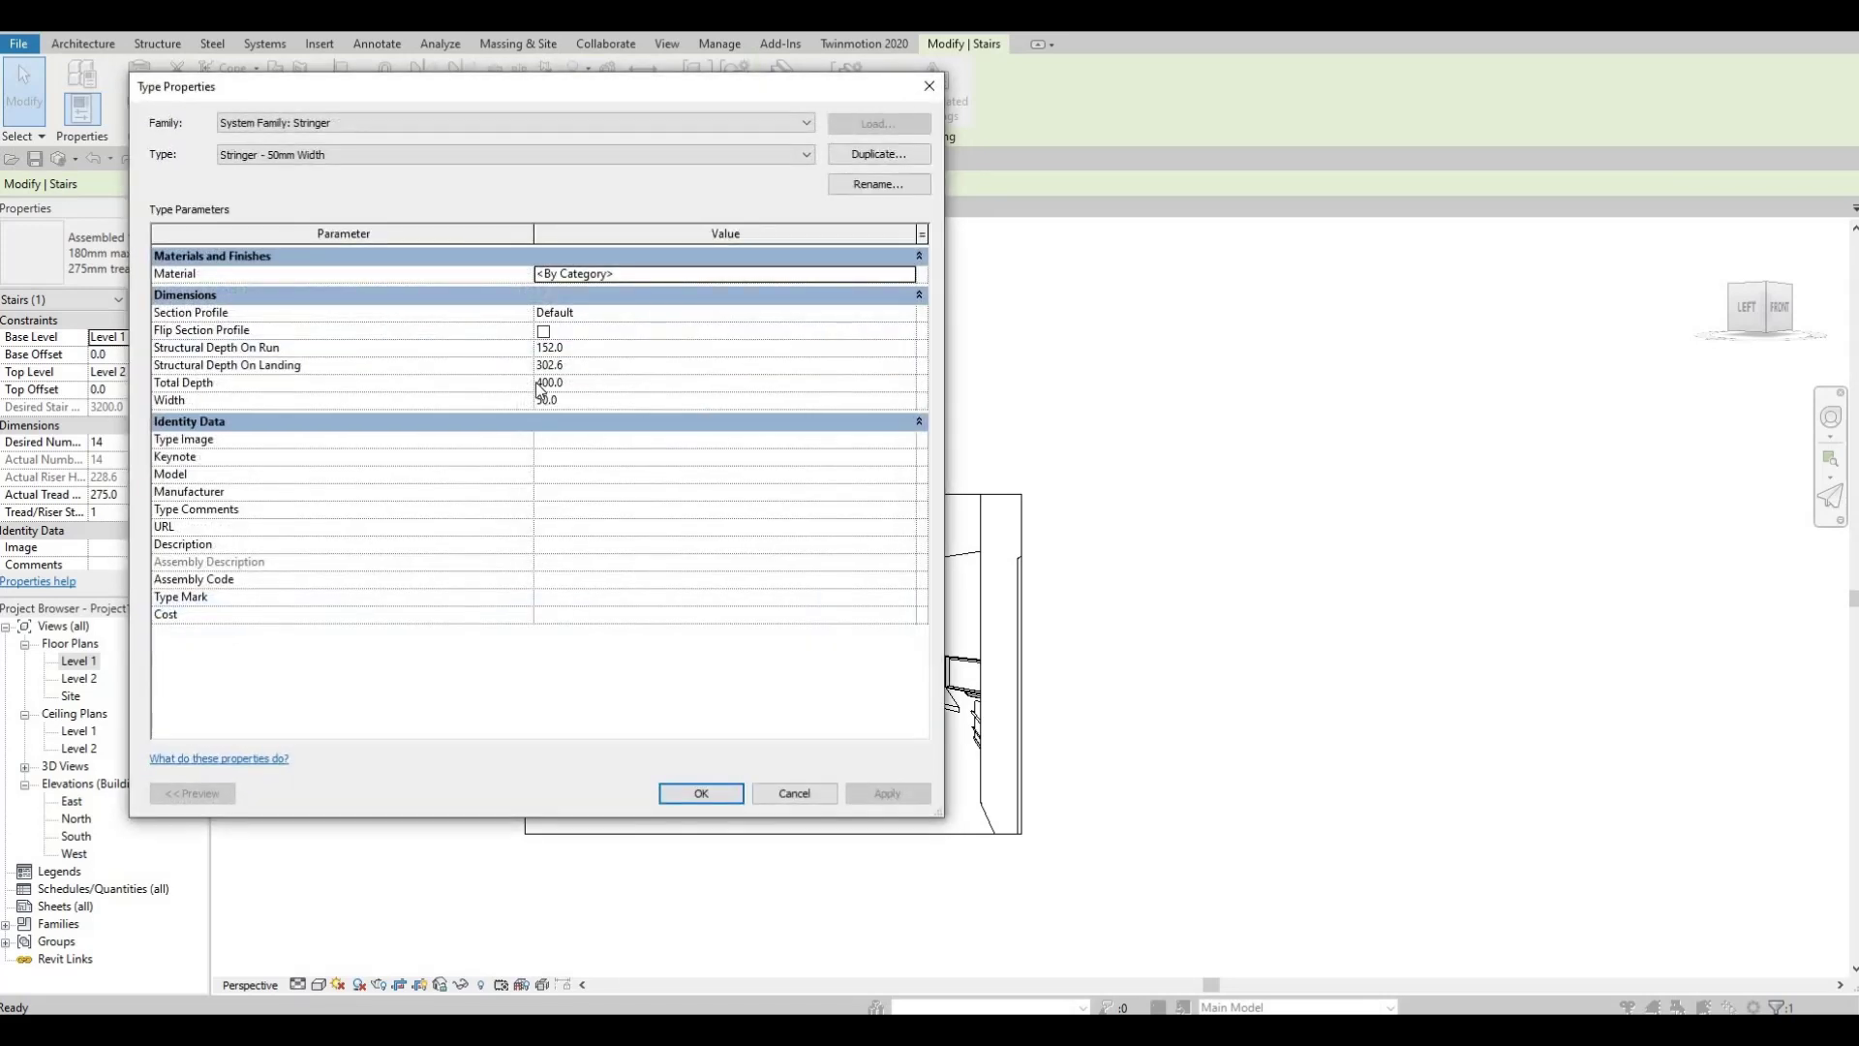
pyautogui.press('Escape')
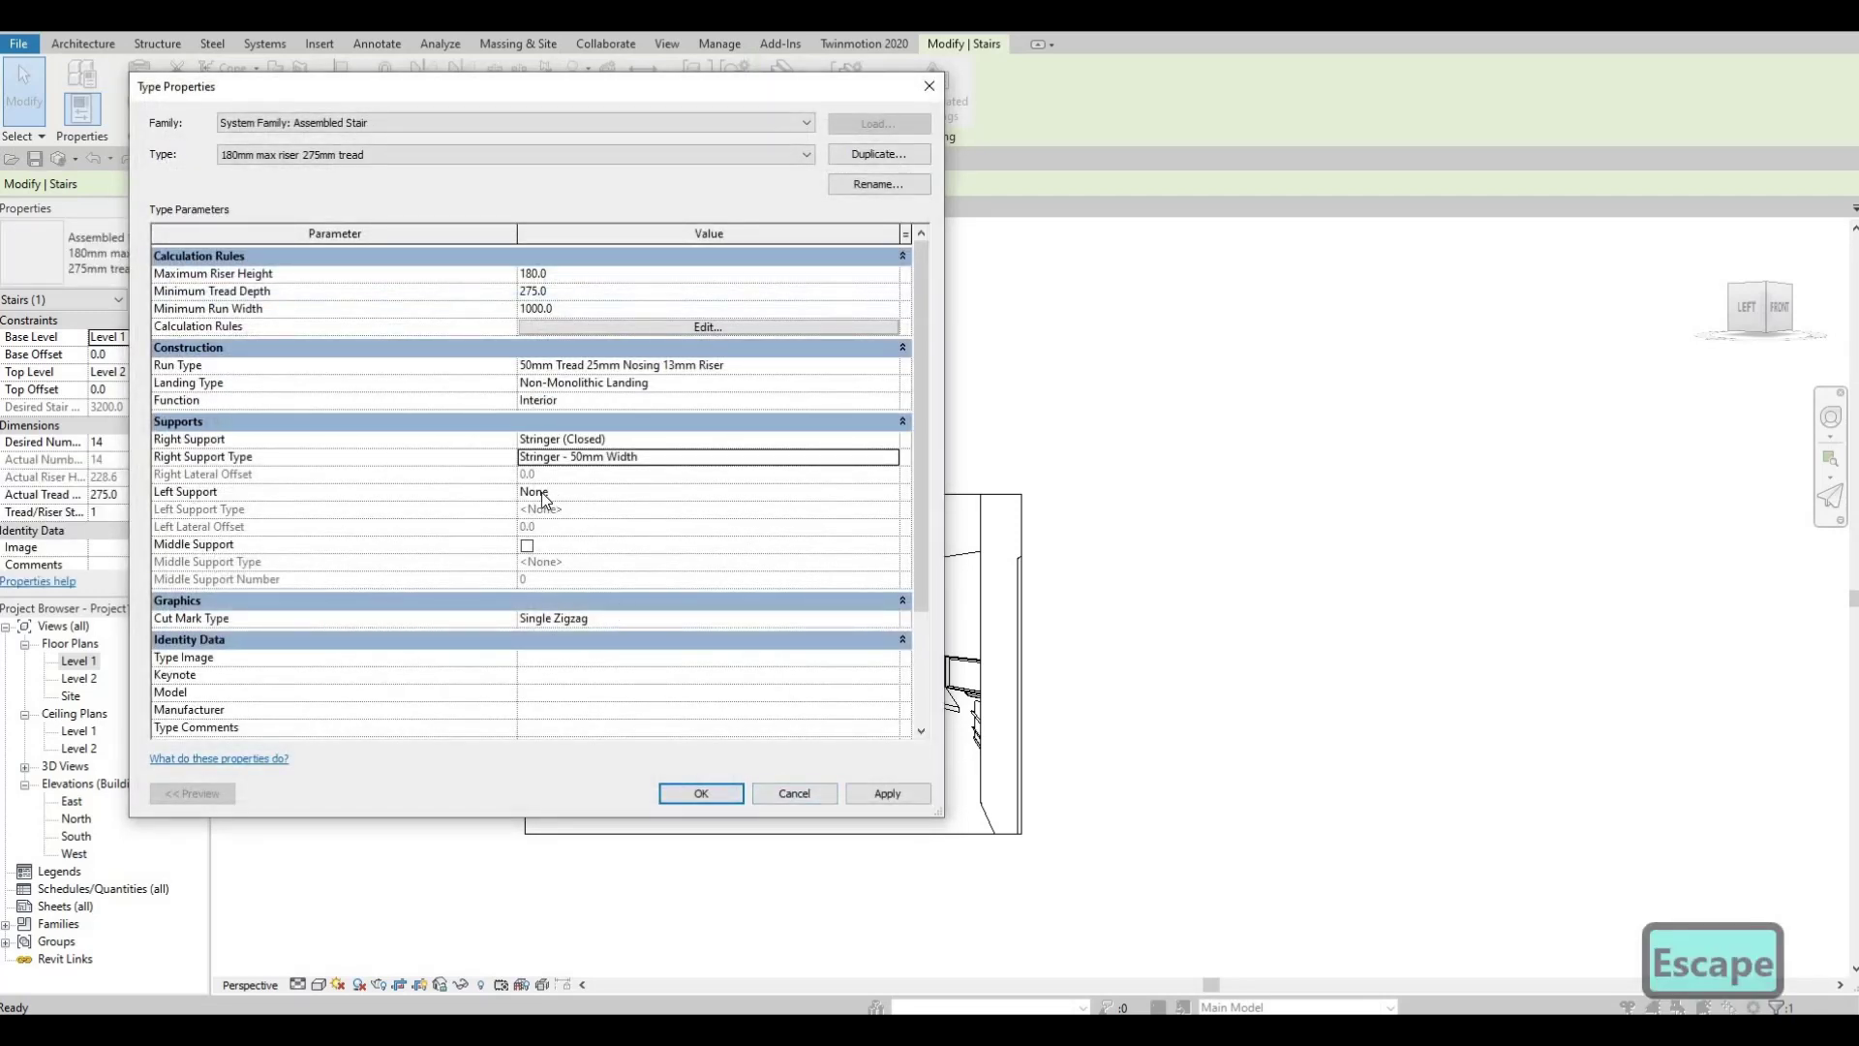
pyautogui.scroll(-3, 543, 533)
pyautogui.scroll(3, 577, 496)
pyautogui.click(891, 275)
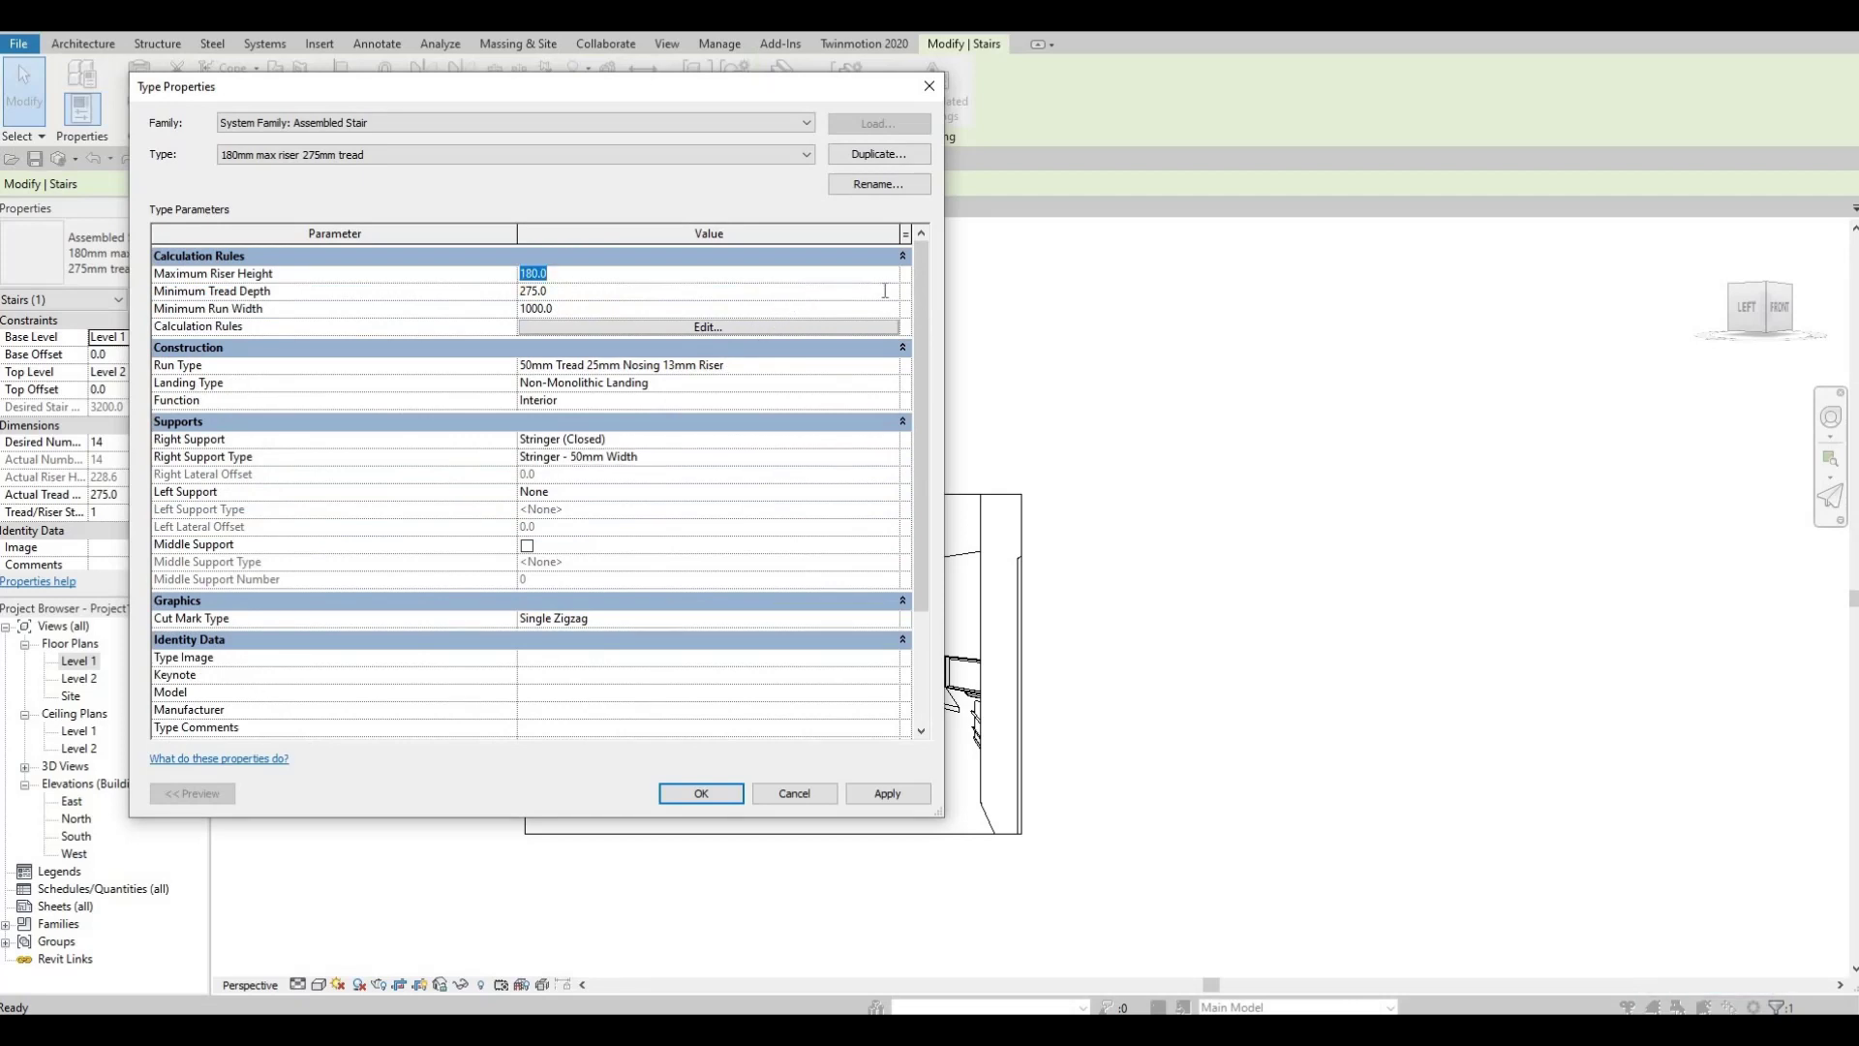
pyautogui.click(881, 290)
# - Turn off the risers in the stair's run type, 50mm Tread 25mm Nosing 13mm Riser, and accept the stair type changes
pyautogui.click(899, 369)
pyautogui.click(892, 366)
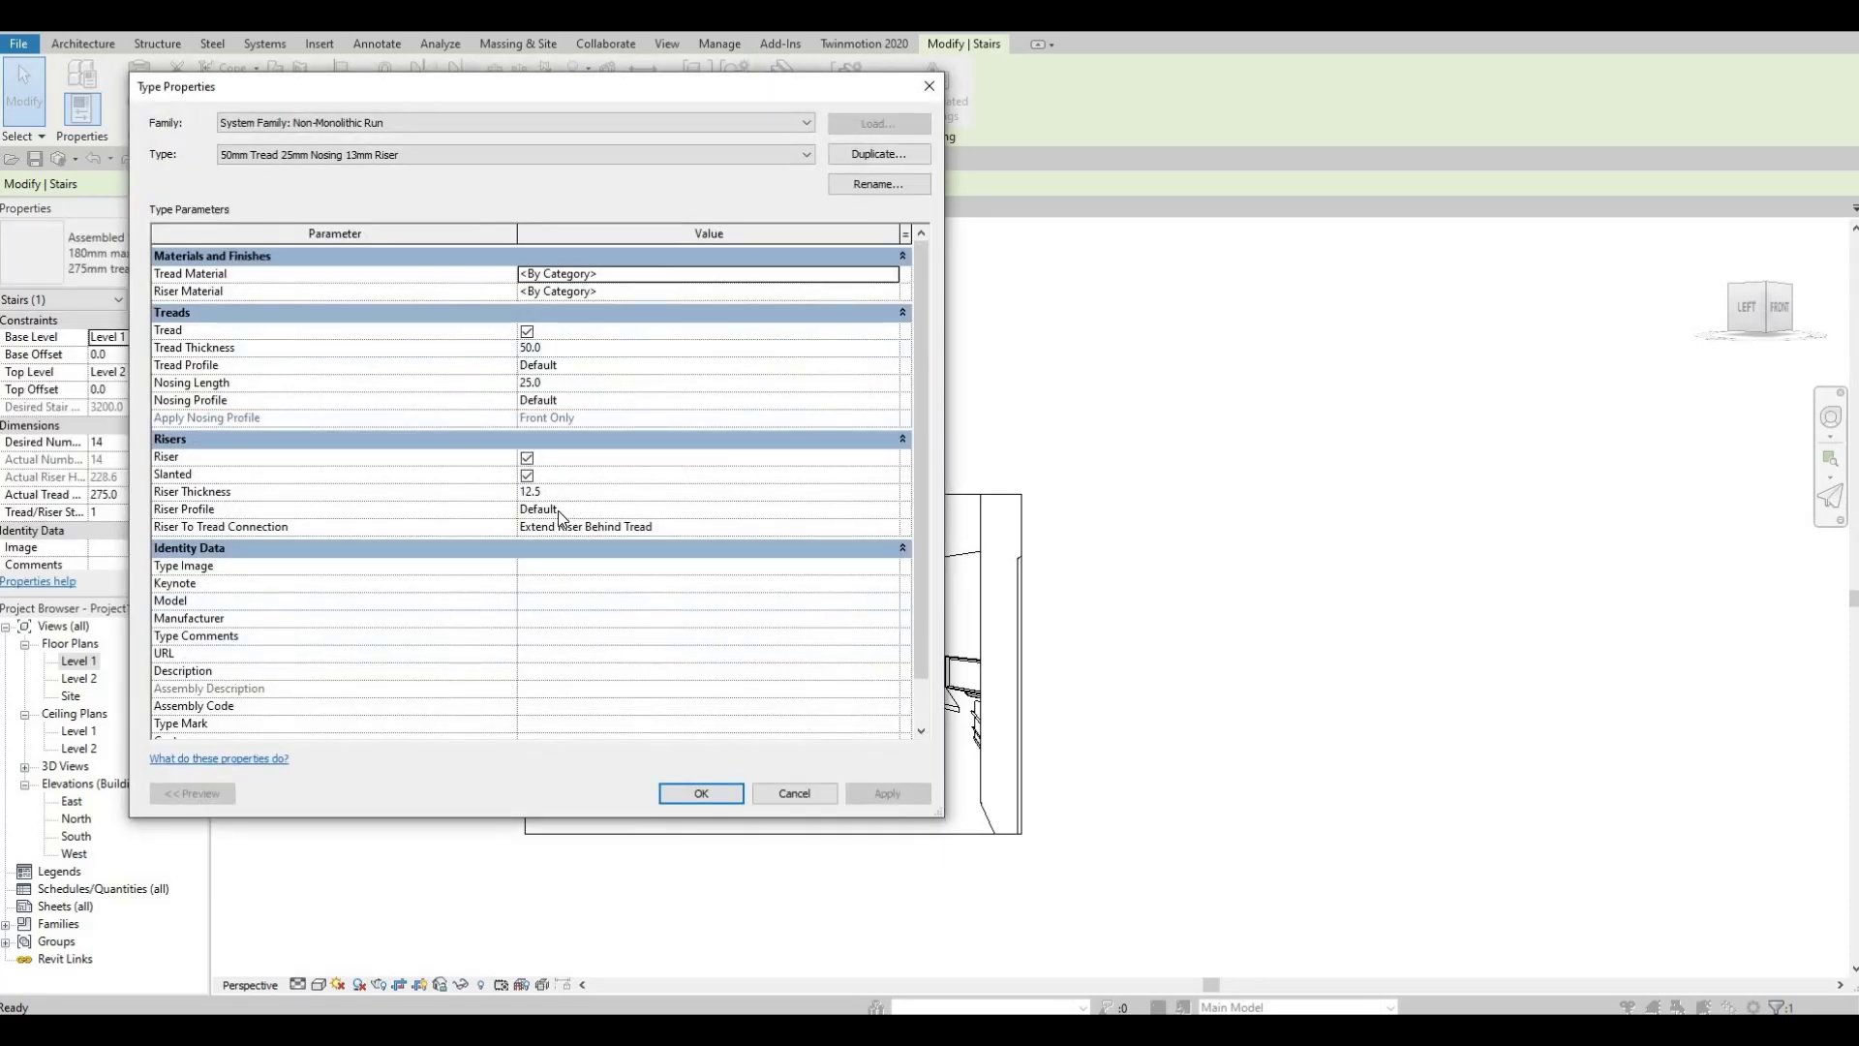
pyautogui.click(527, 460)
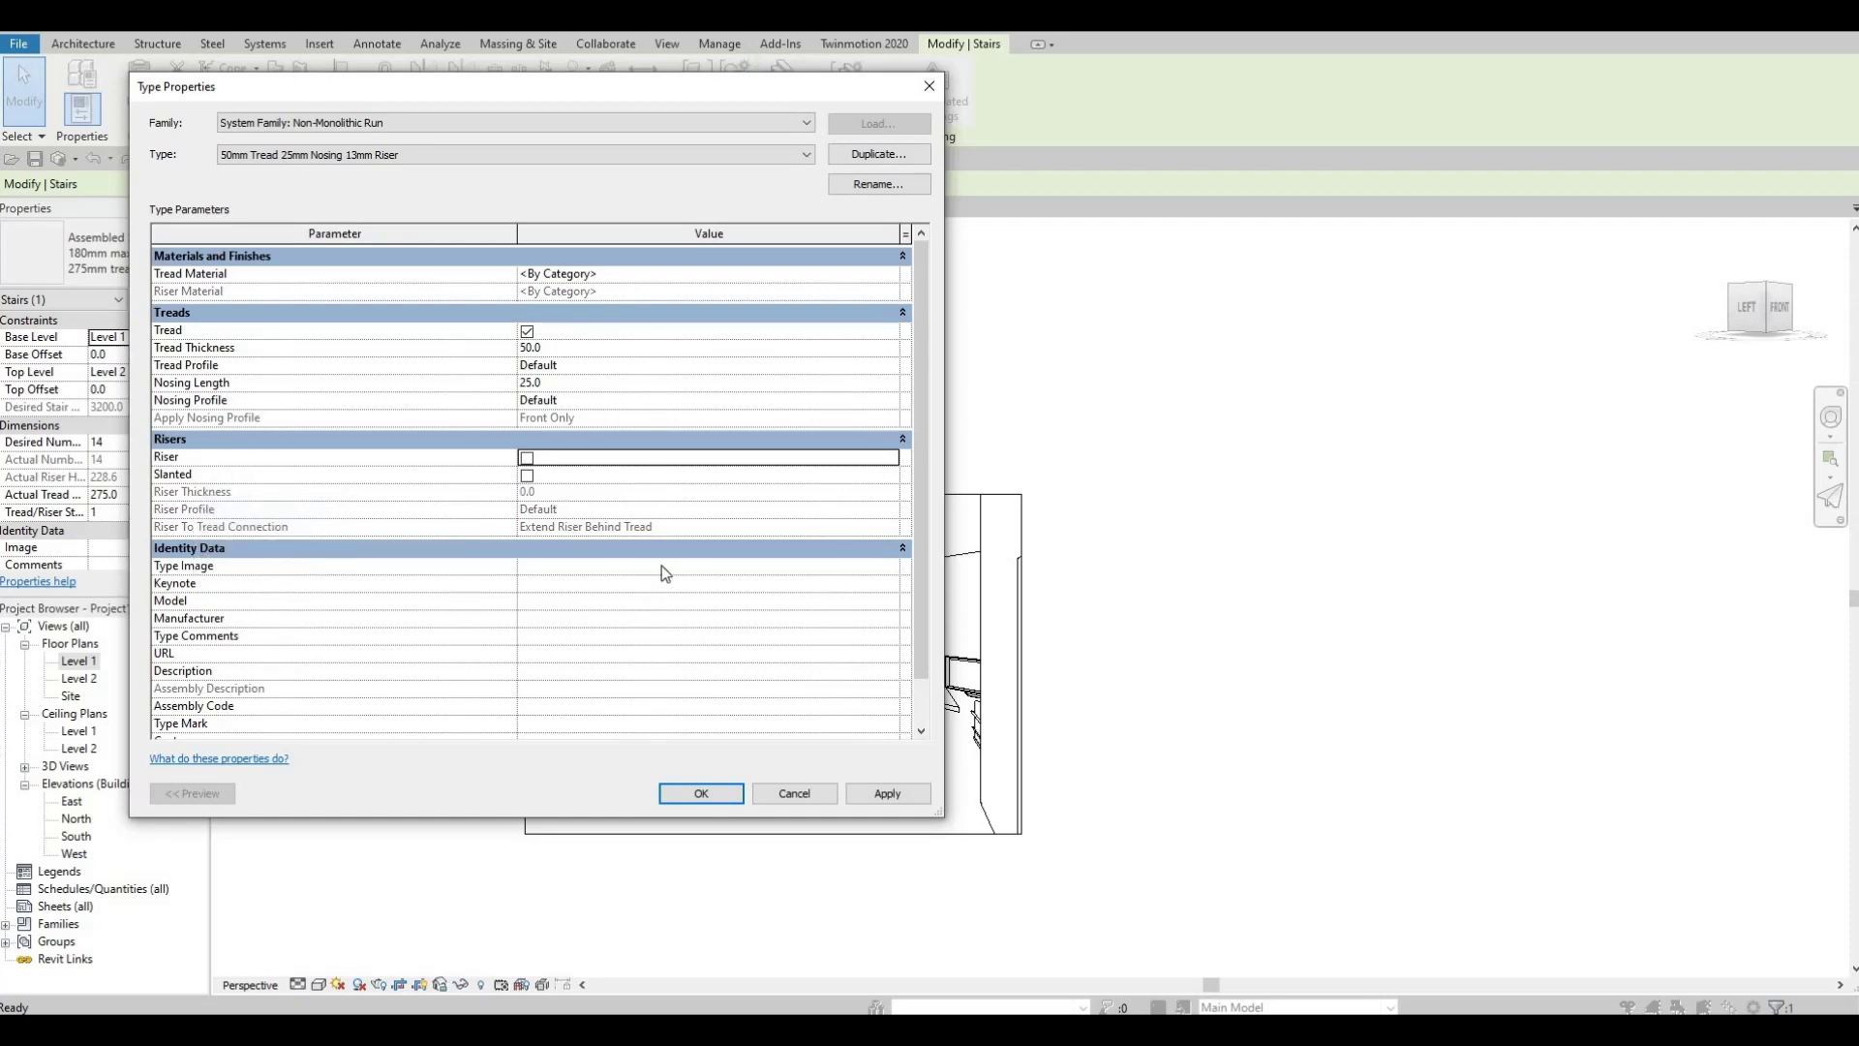
pyautogui.click(697, 793)
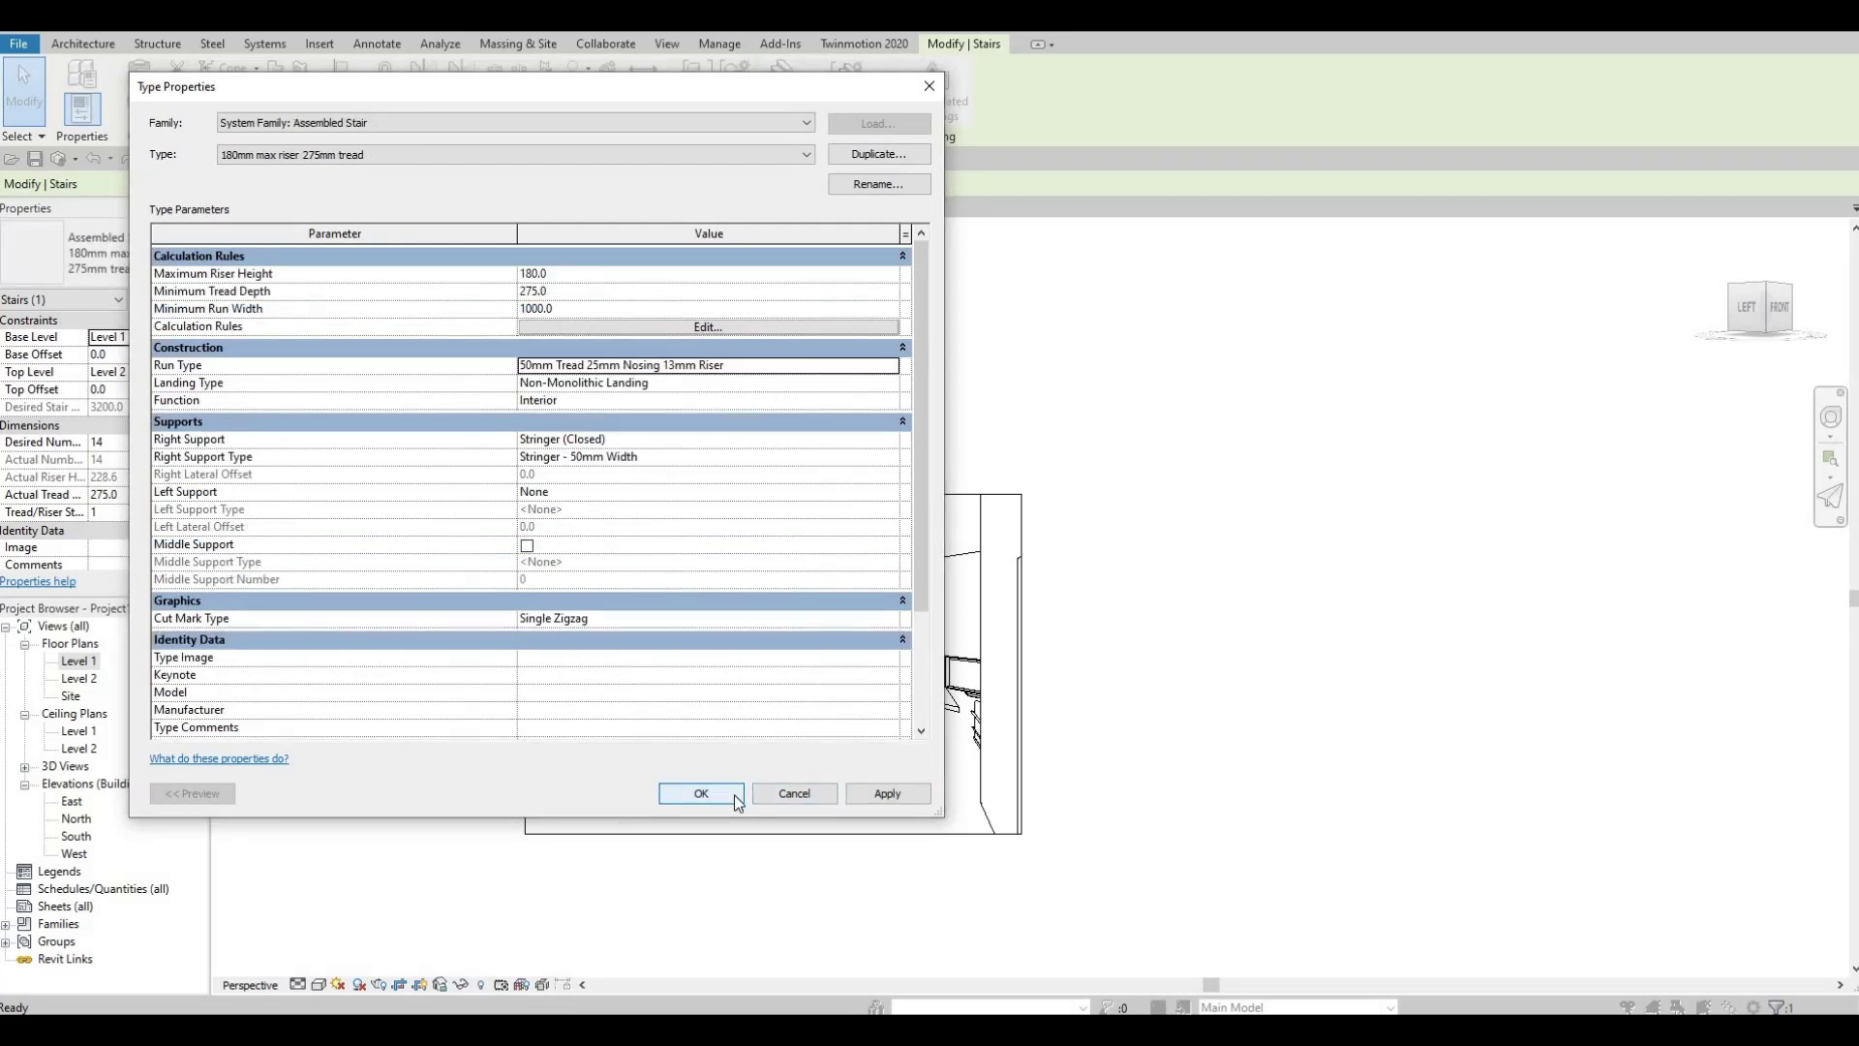
pyautogui.click(701, 792)
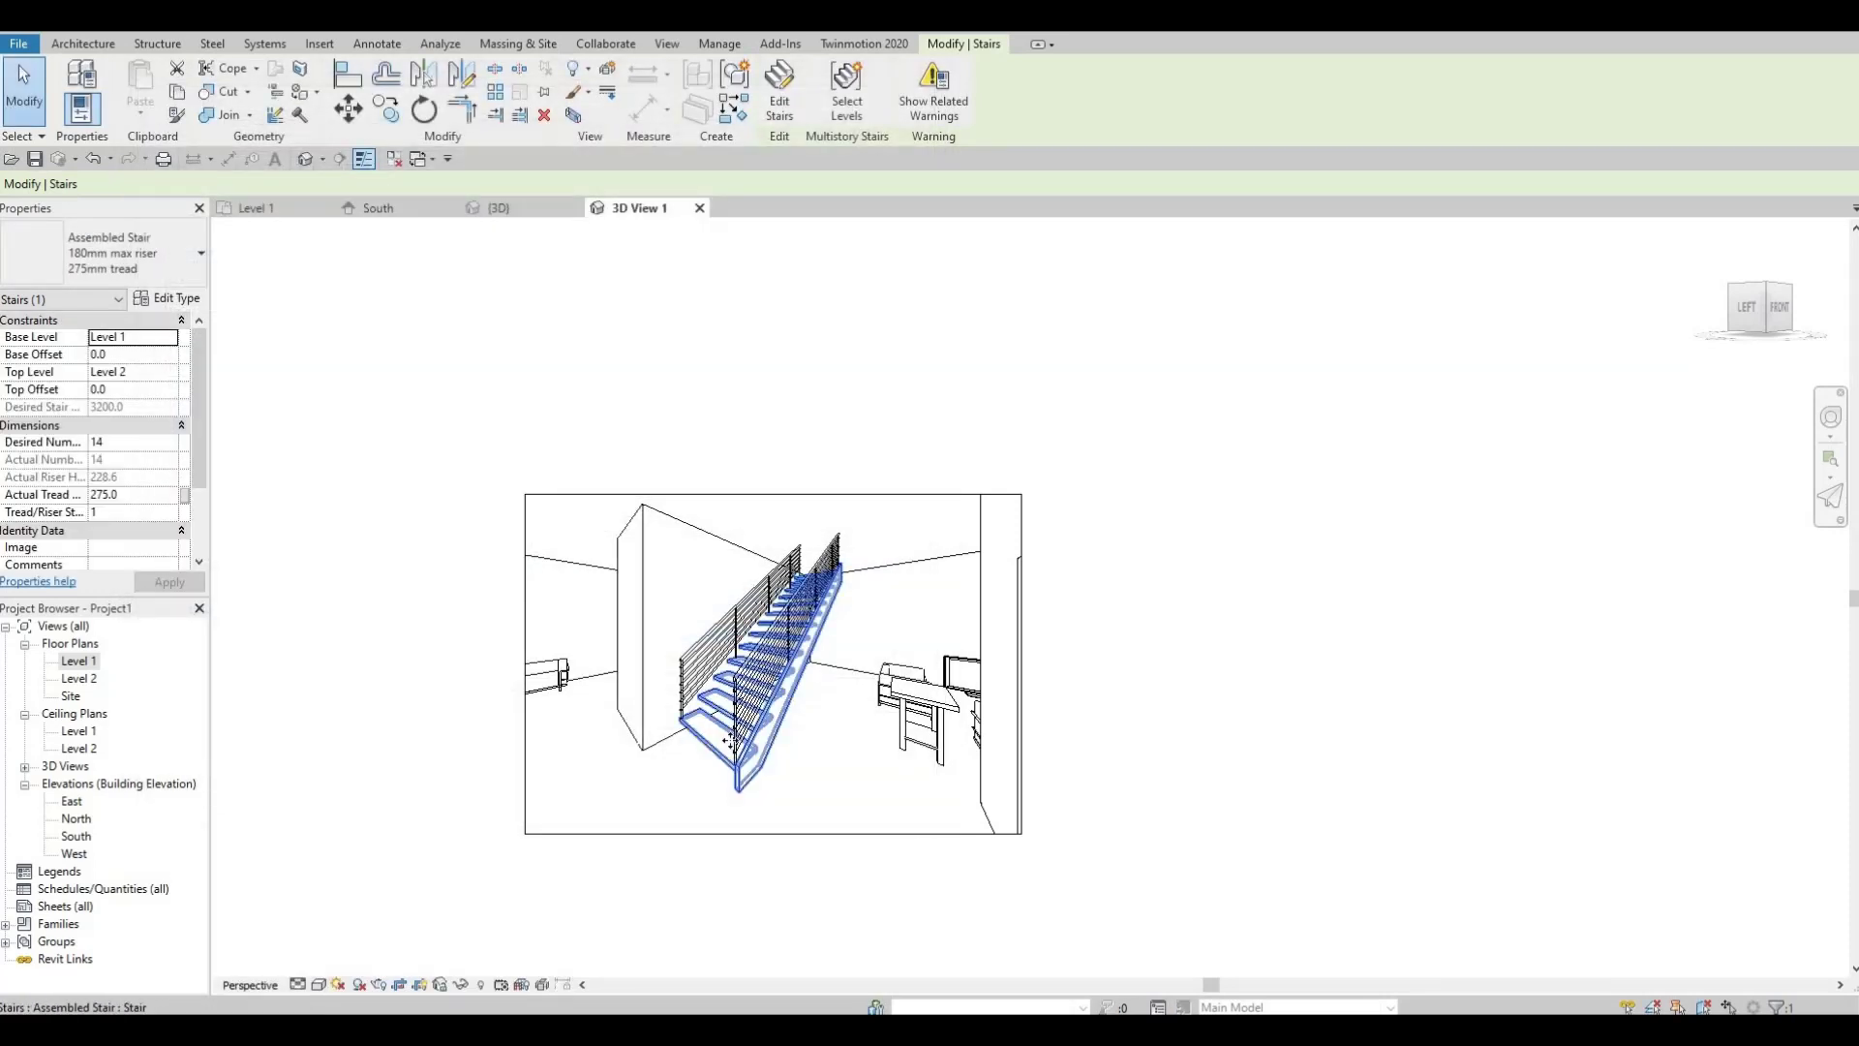
# - Delete the 900mm Pipe railings from both sides of the stair
pyautogui.scroll(4, 700, 780)
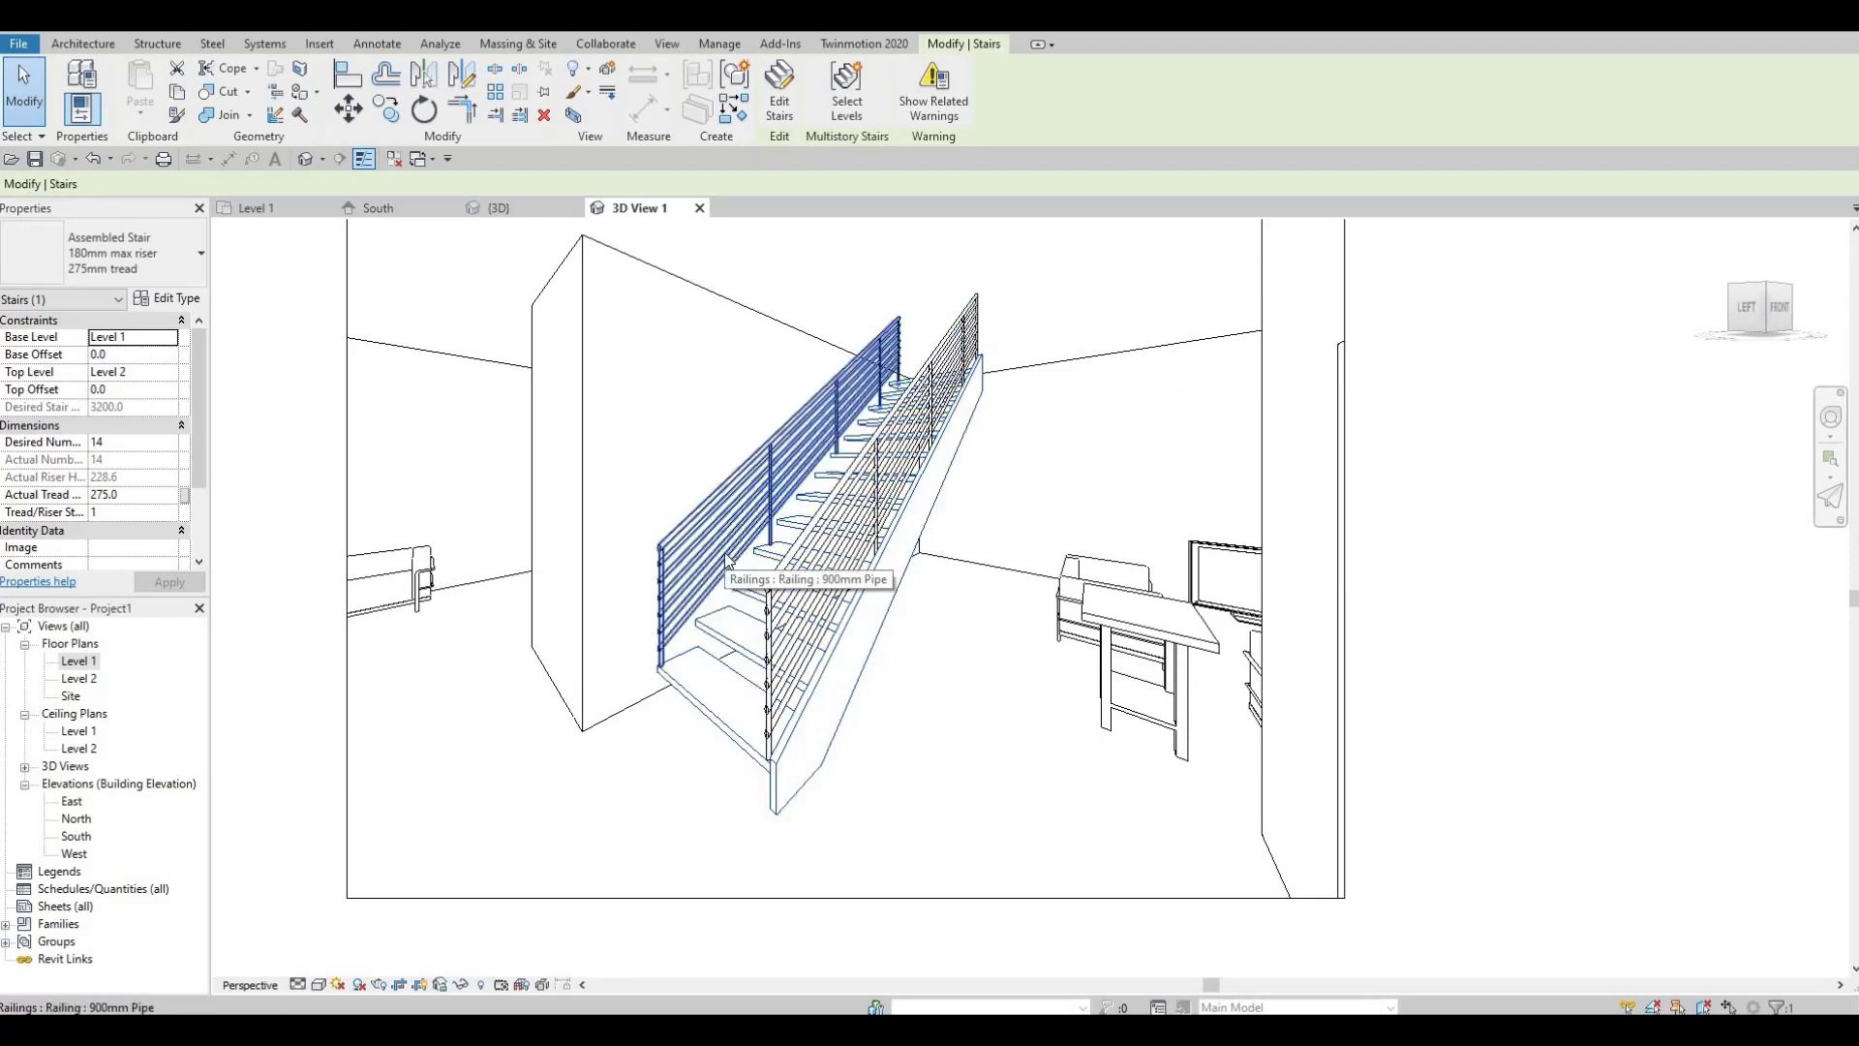
pyautogui.click(693, 677)
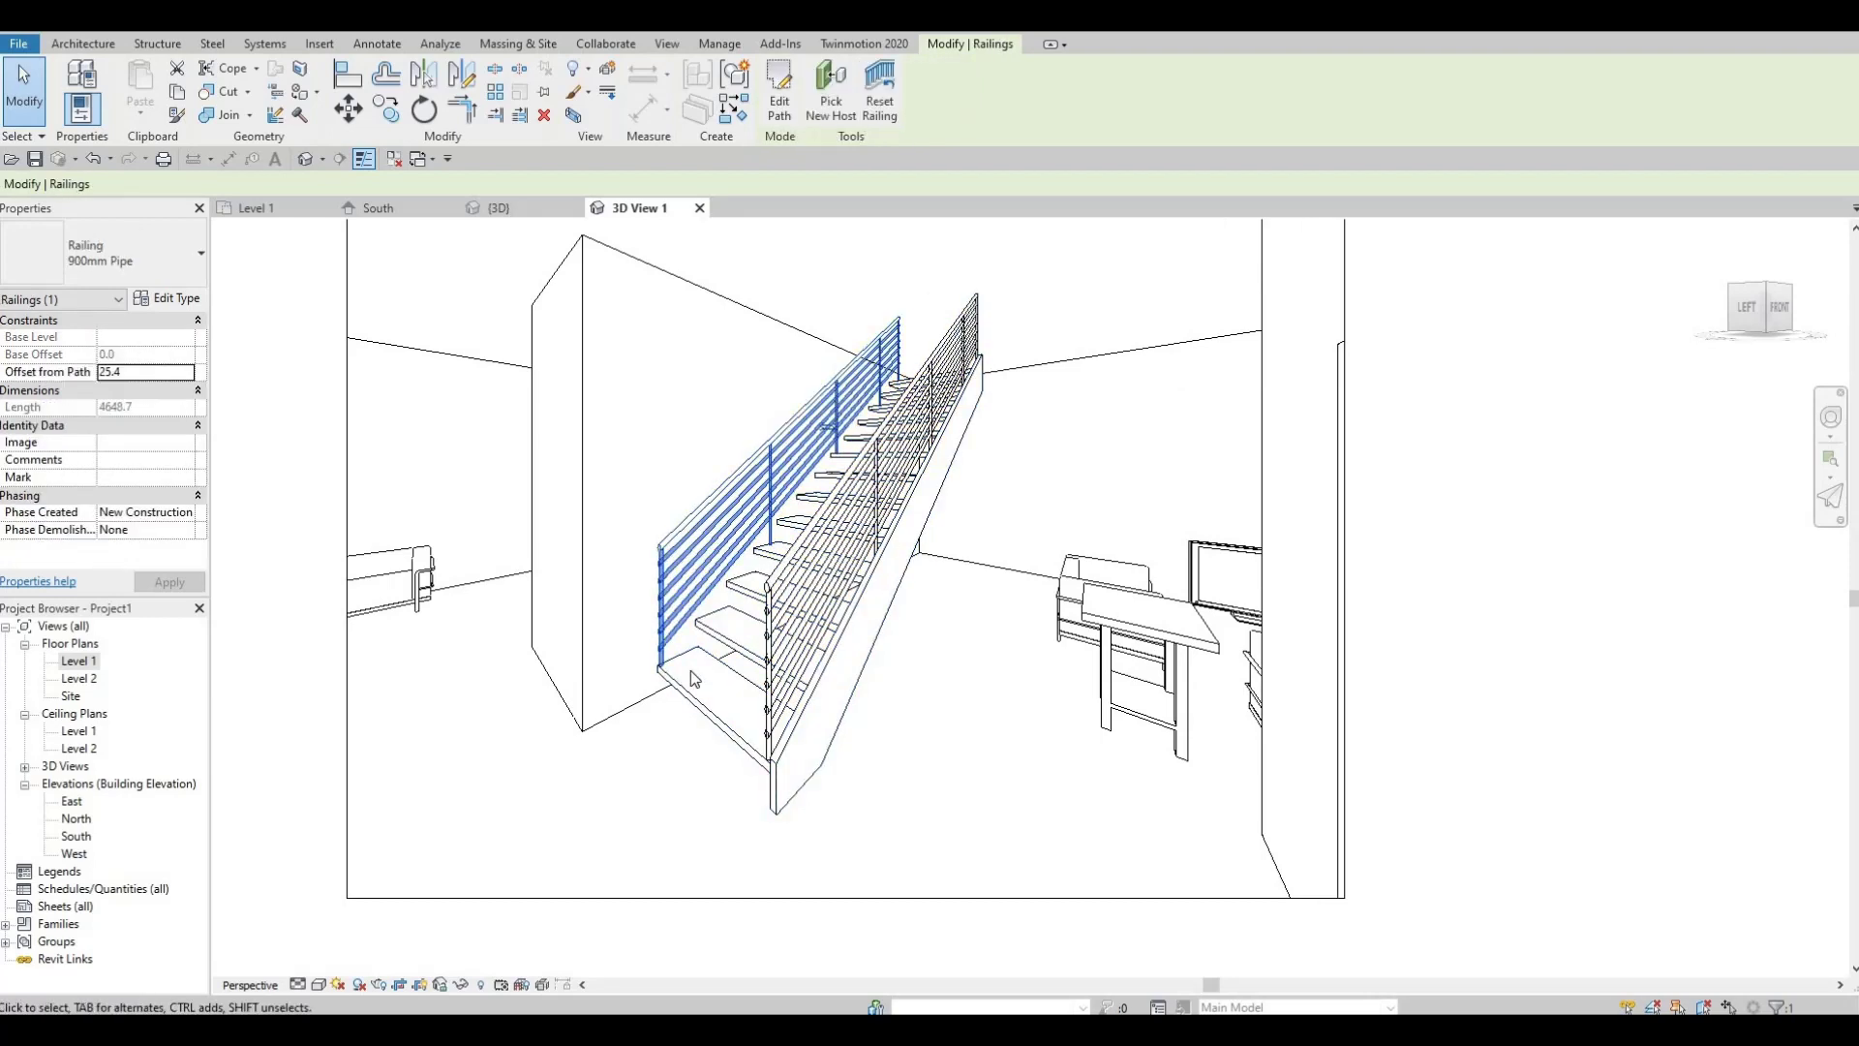
pyautogui.press('Delete')
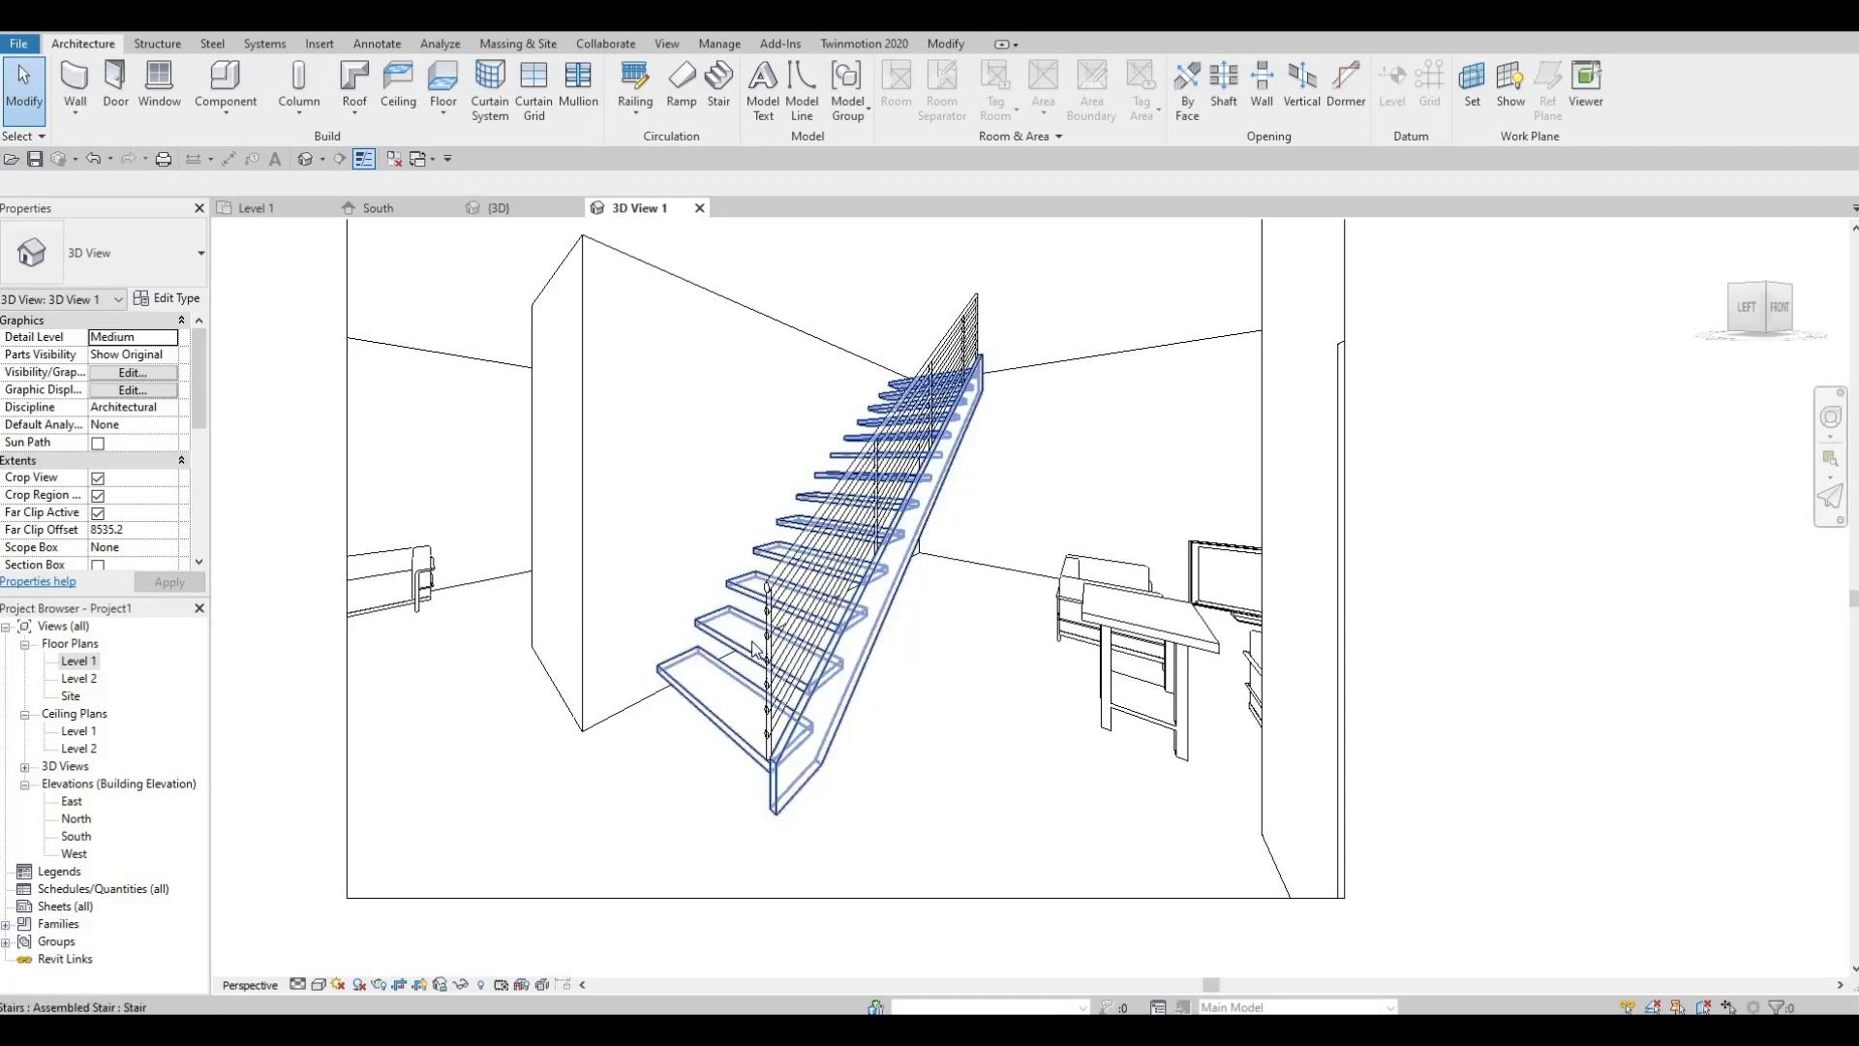
pyautogui.click(774, 591)
pyautogui.press('Delete')
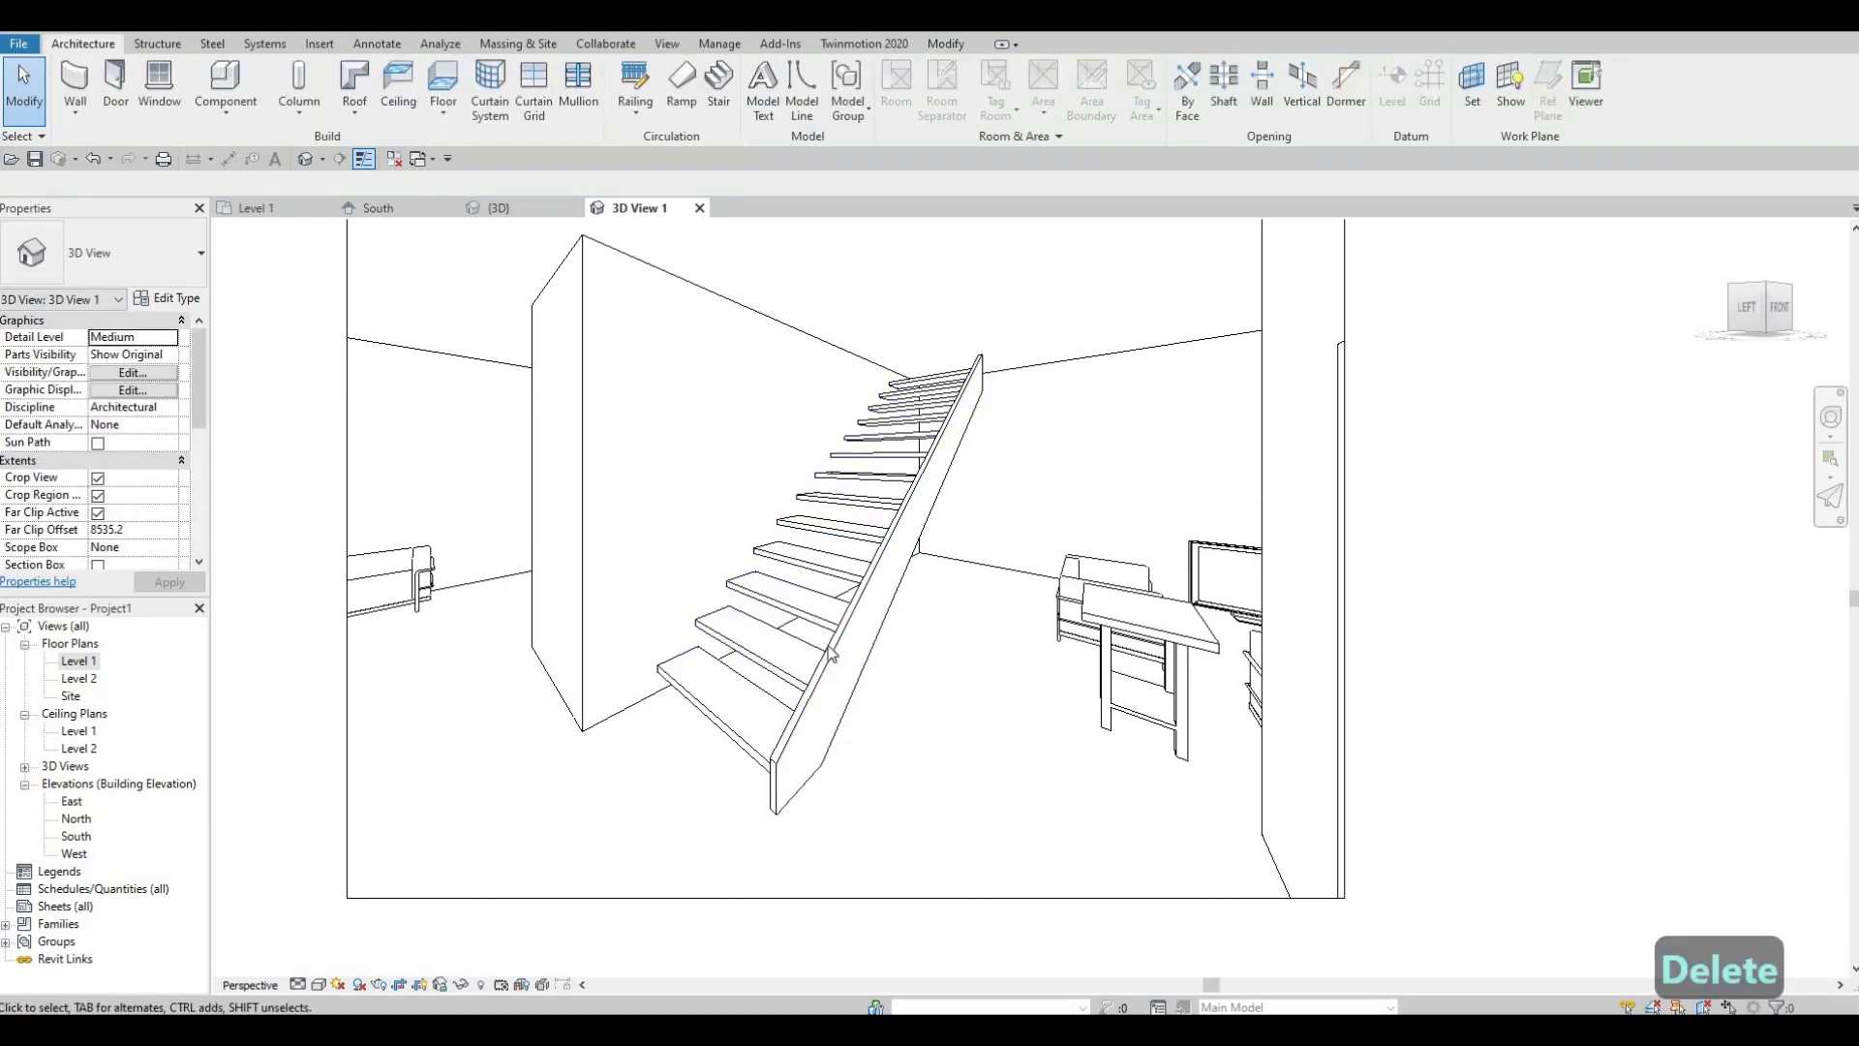
# - Set the Total Depth of the stair's right support, Stringer - 50mm Width, to 650 mm
pyautogui.click(830, 655)
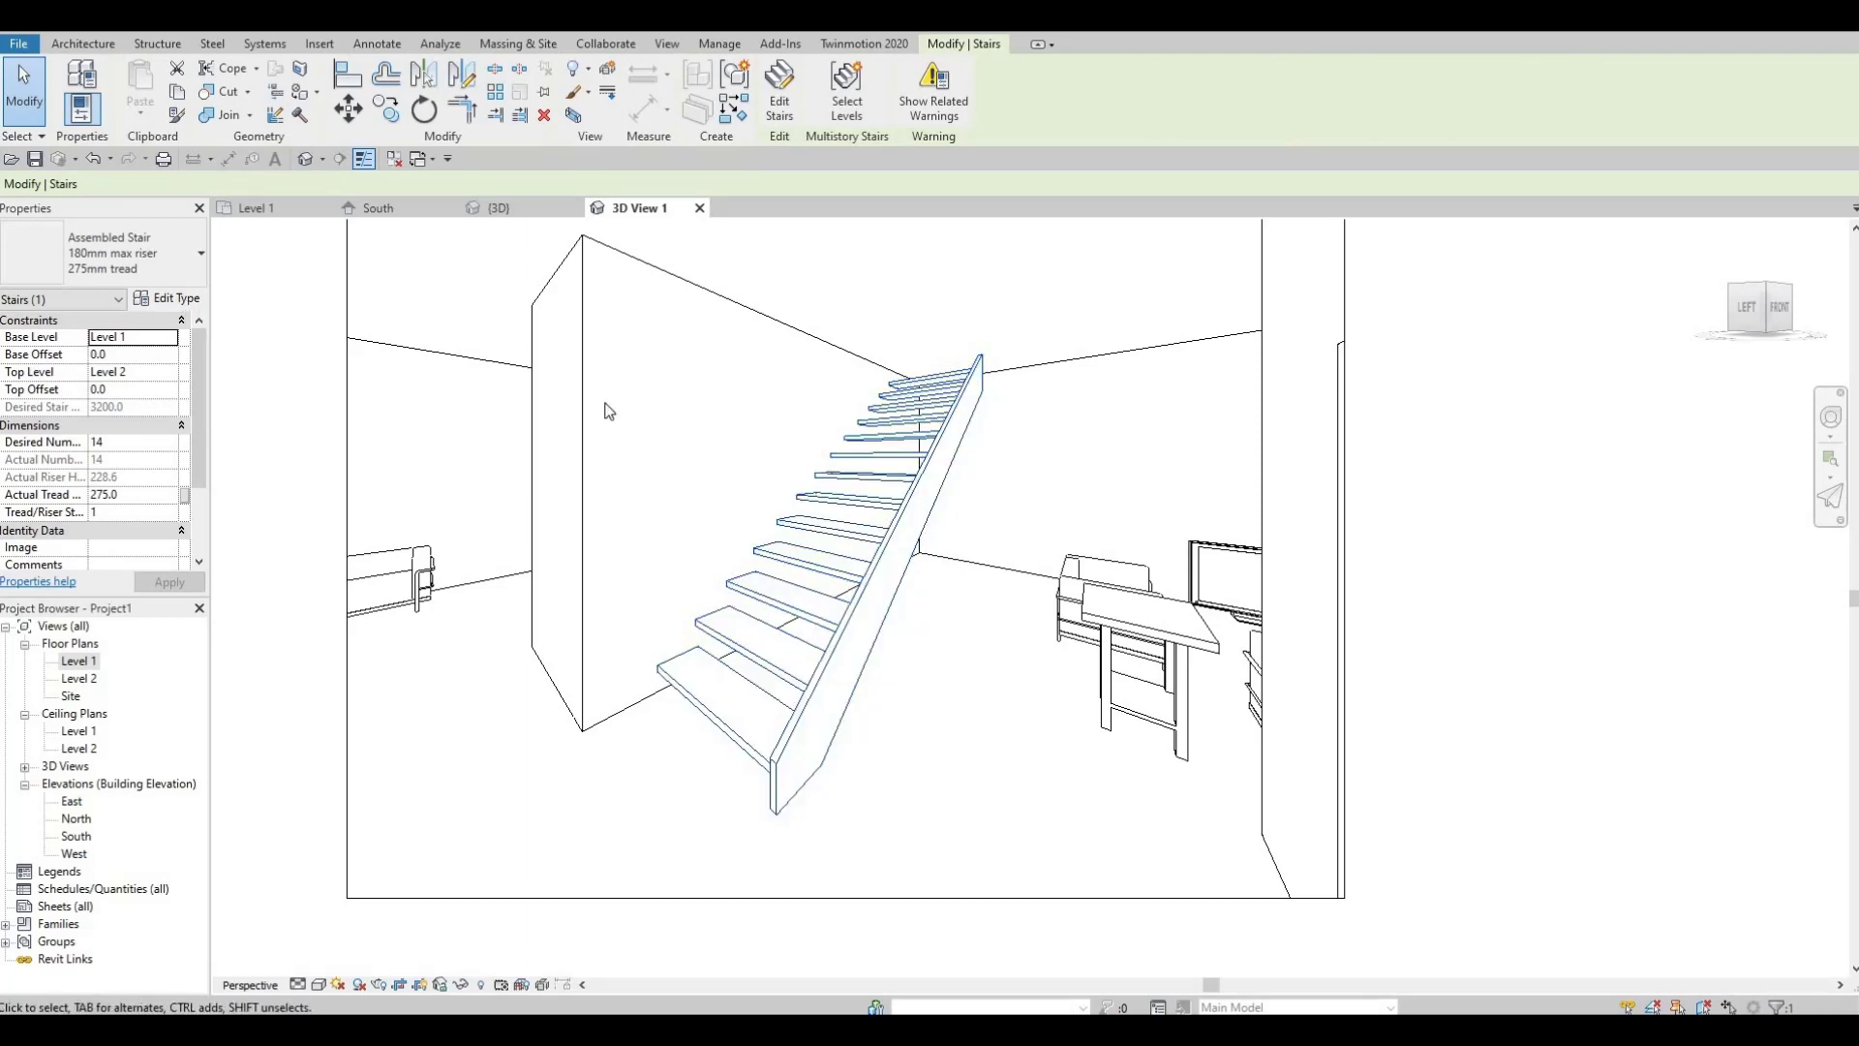
pyautogui.click(167, 298)
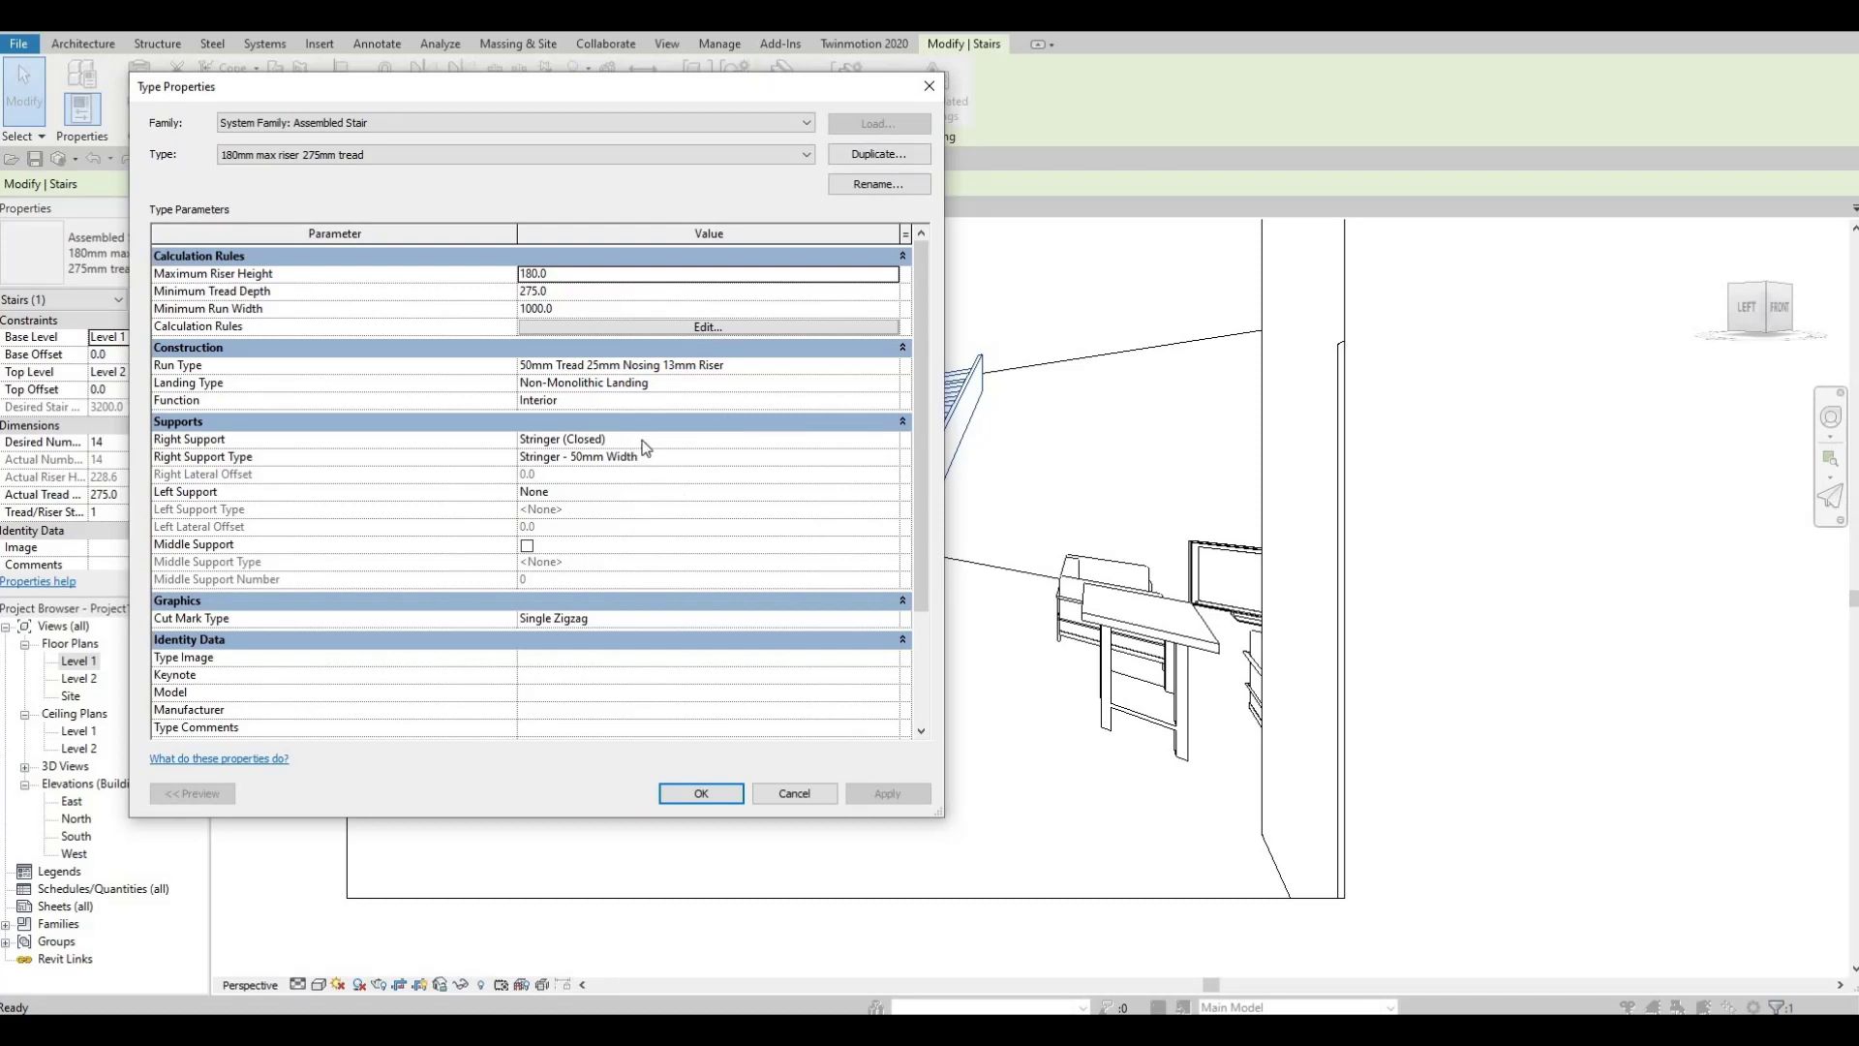
pyautogui.click(853, 441)
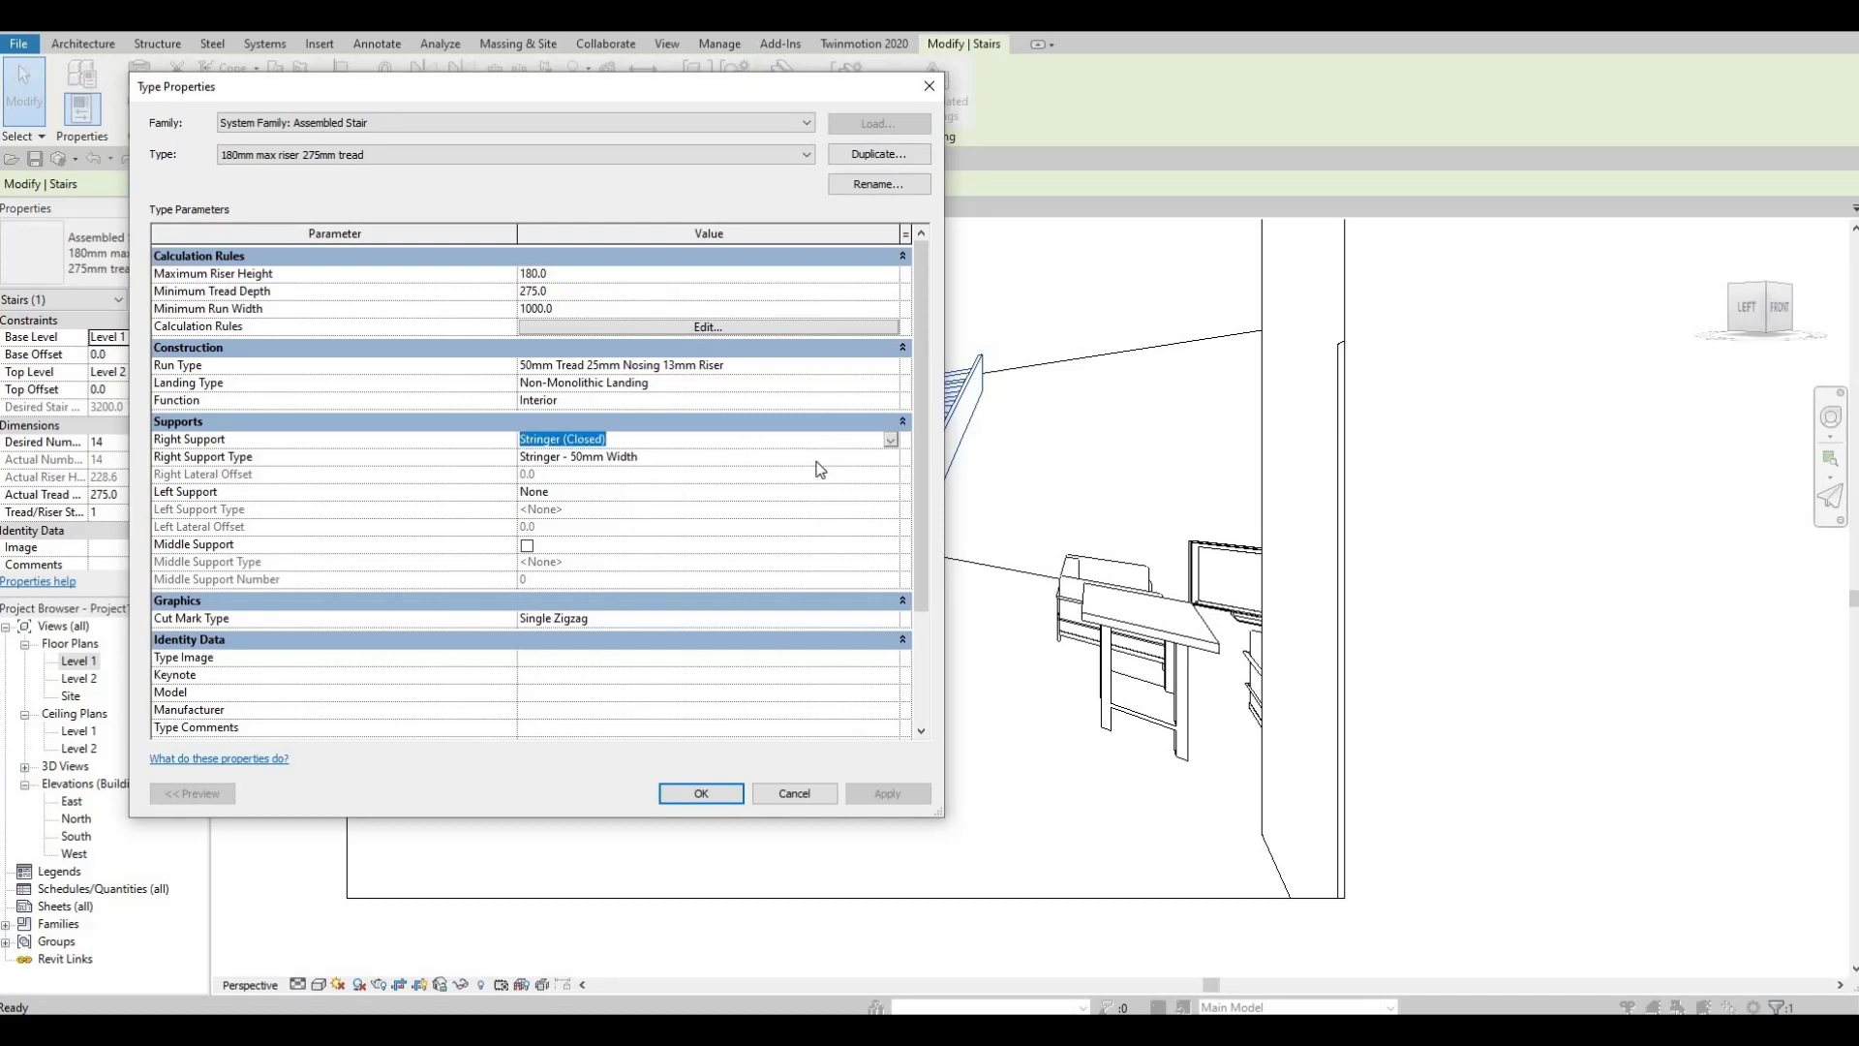
pyautogui.click(887, 456)
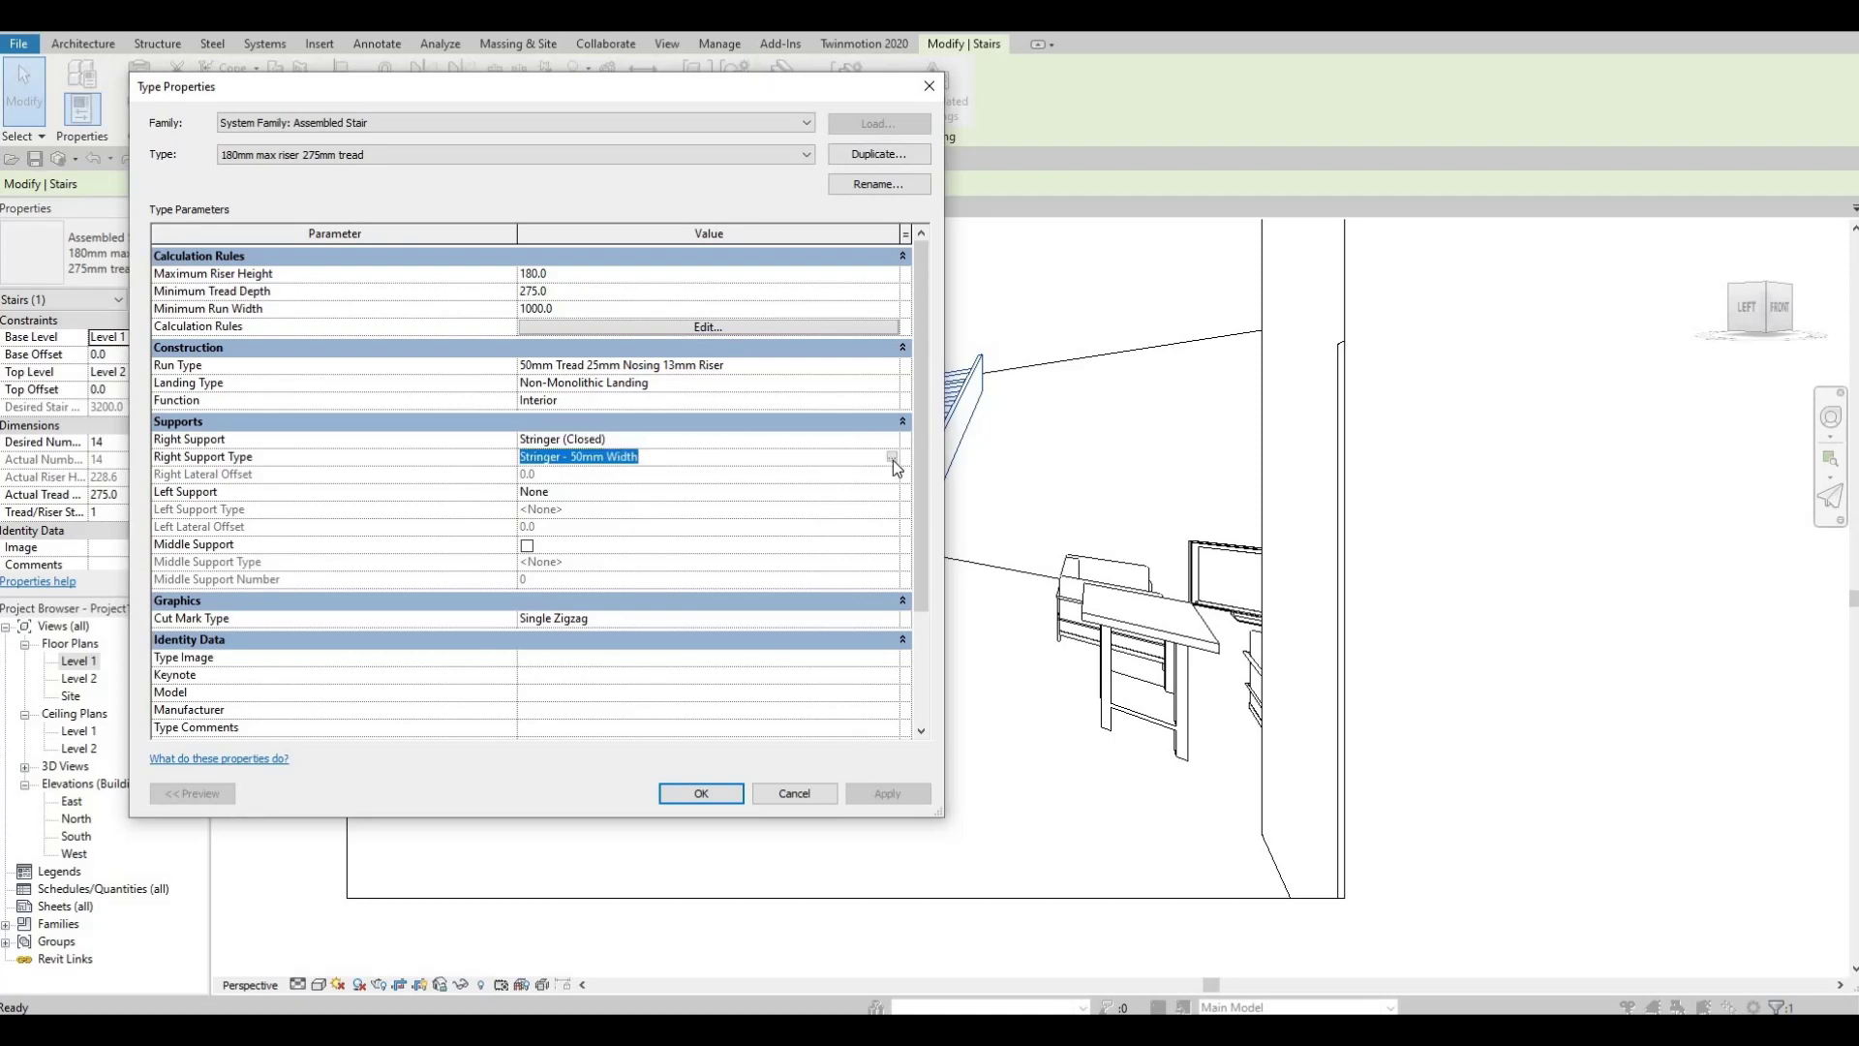
pyautogui.click(892, 458)
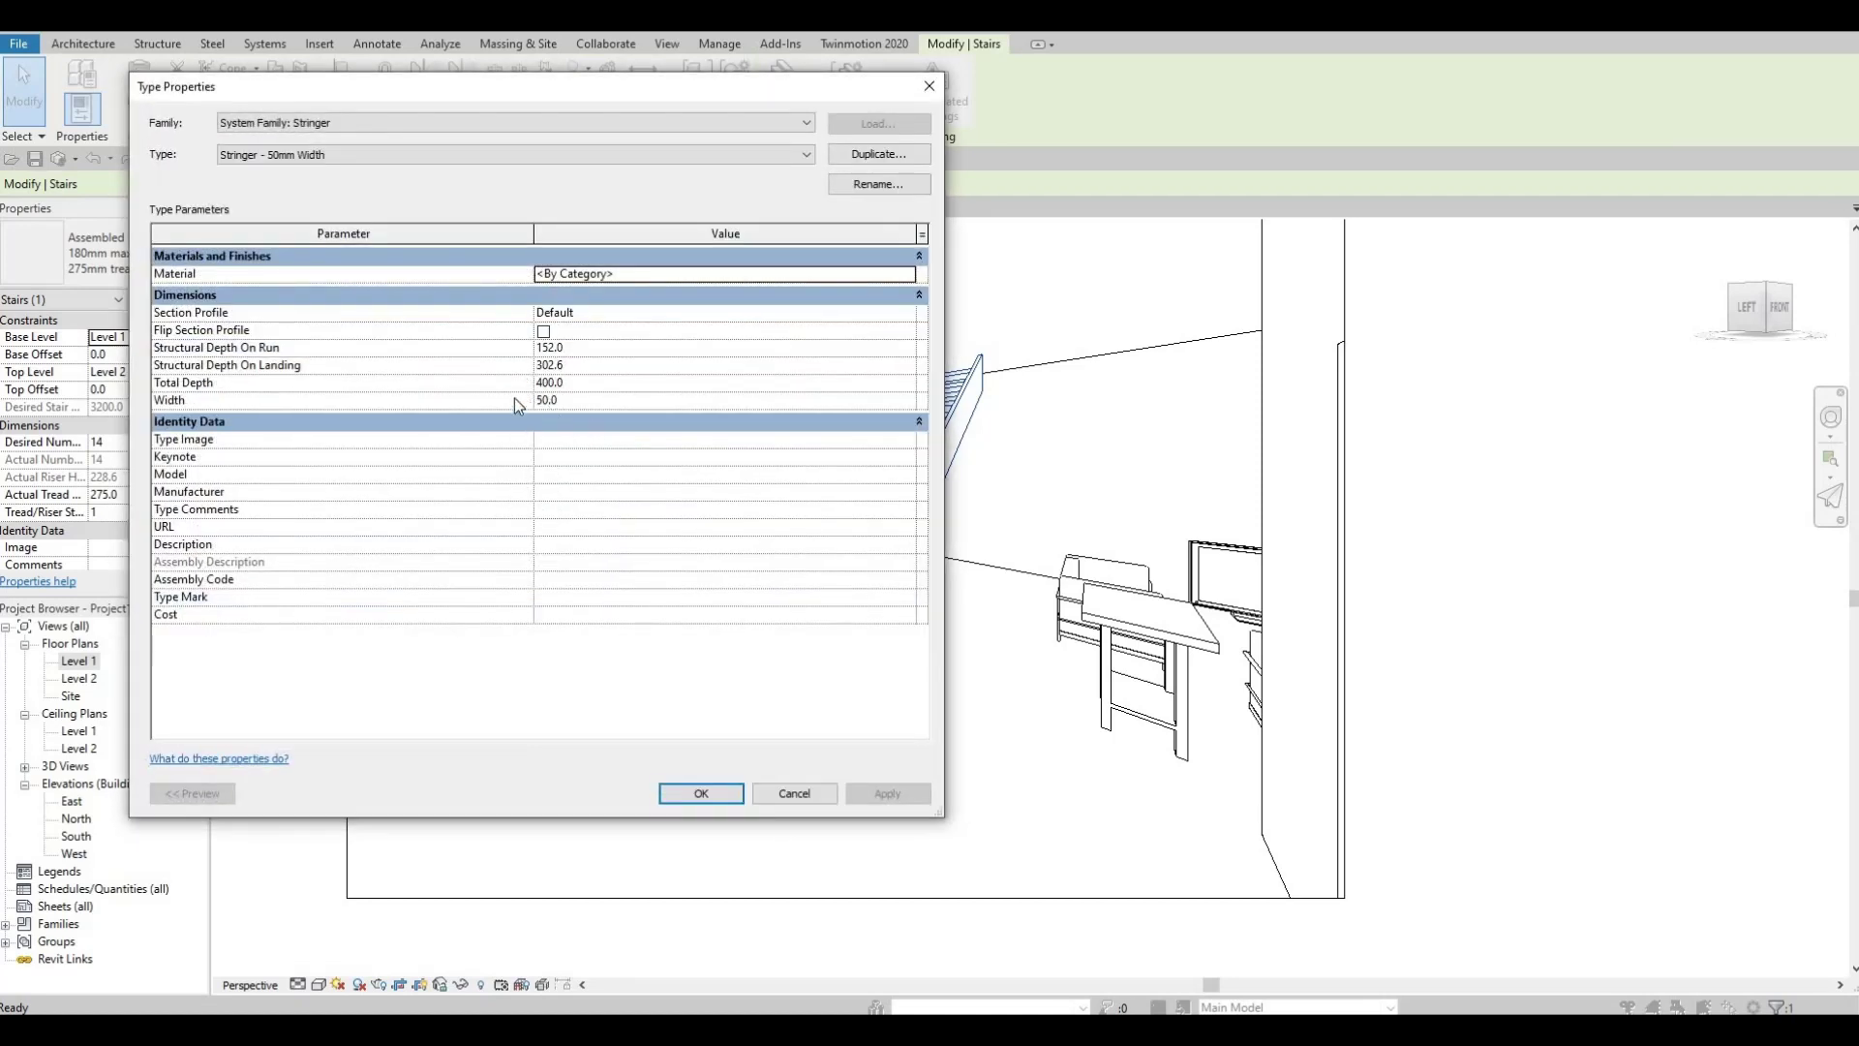
pyautogui.click(585, 399)
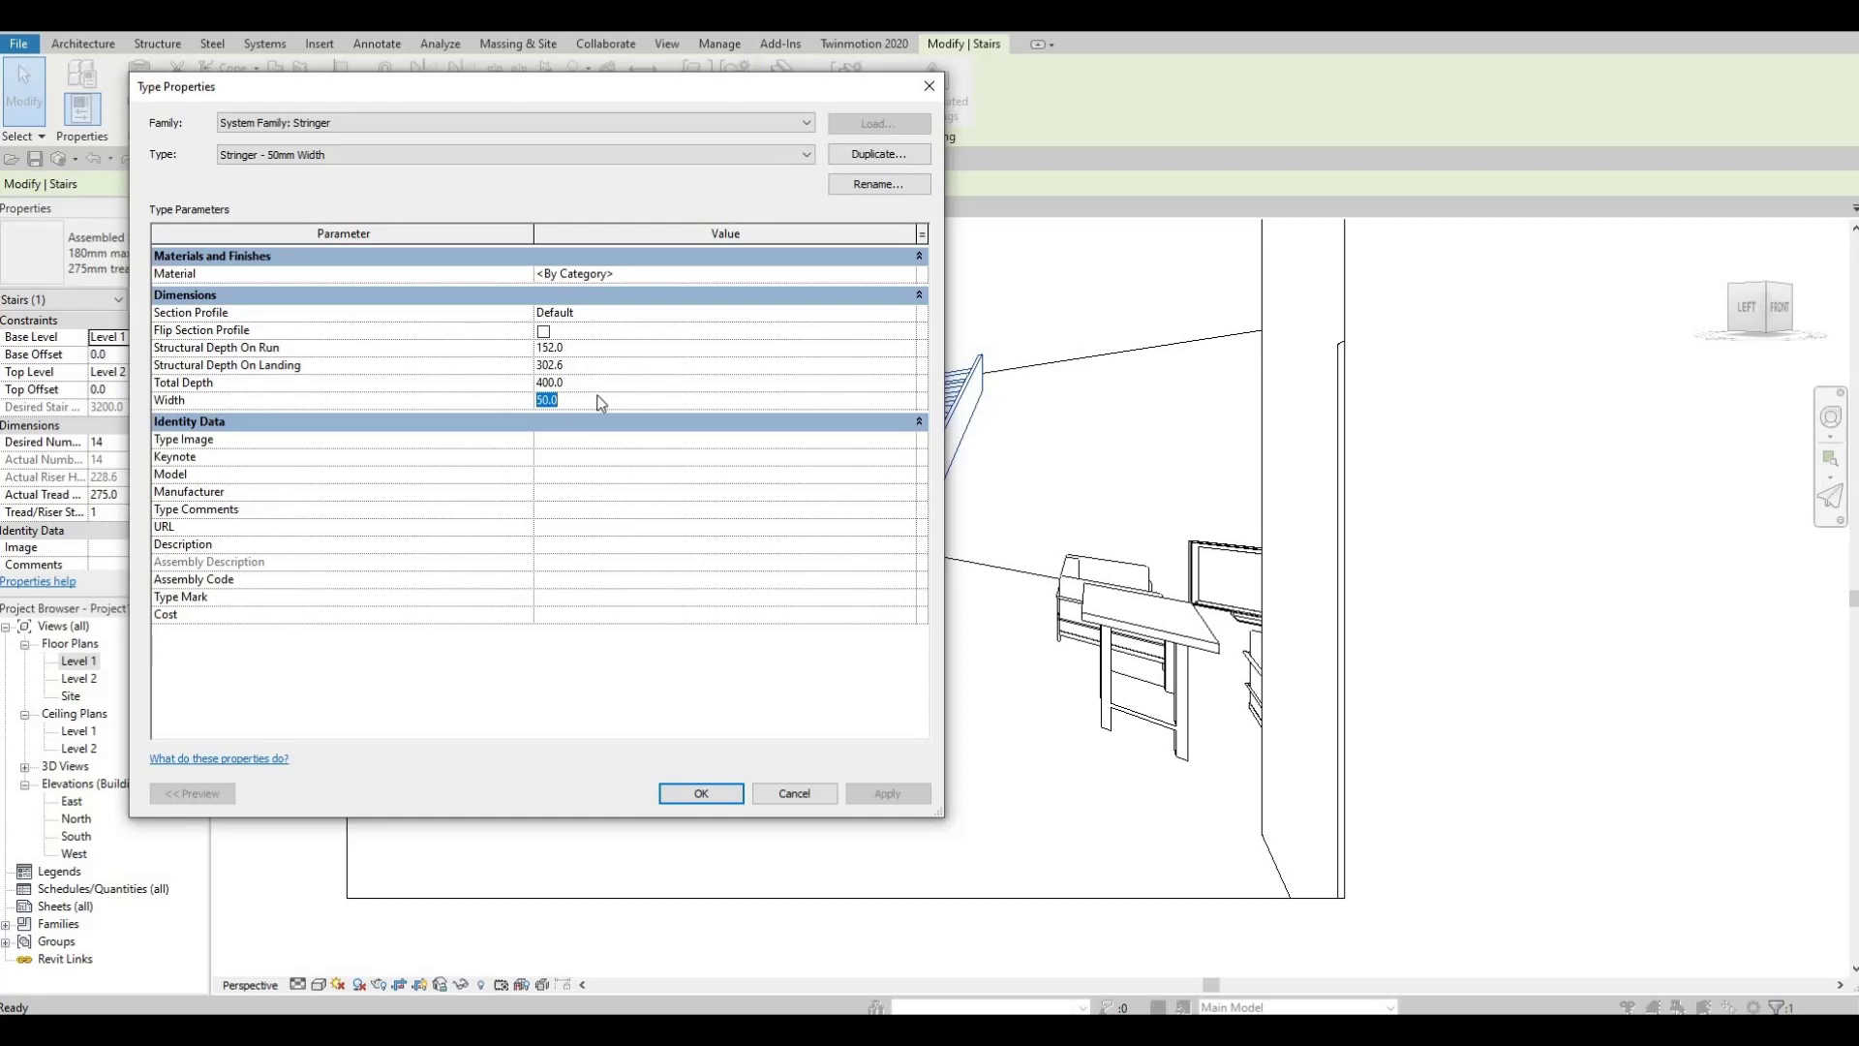
pyautogui.hotkey('shift', 'Tab')
pyautogui.write('650')
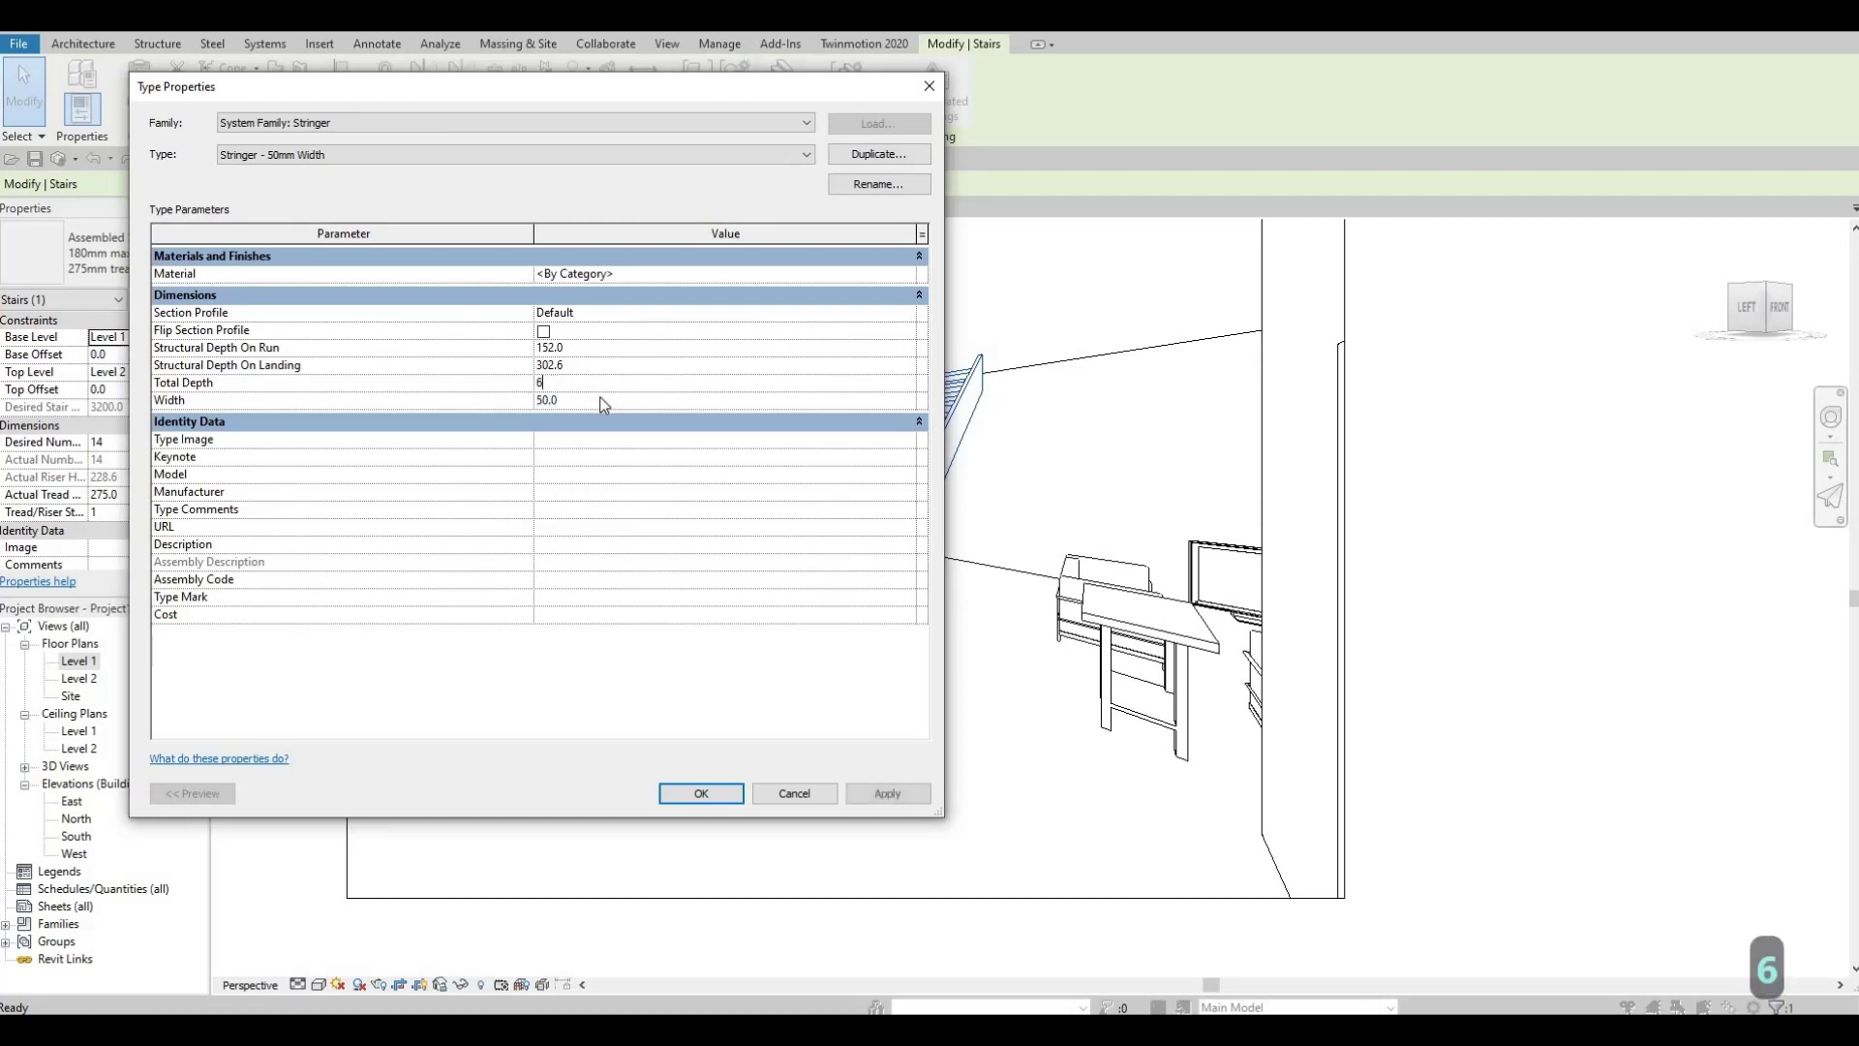
pyautogui.click(863, 787)
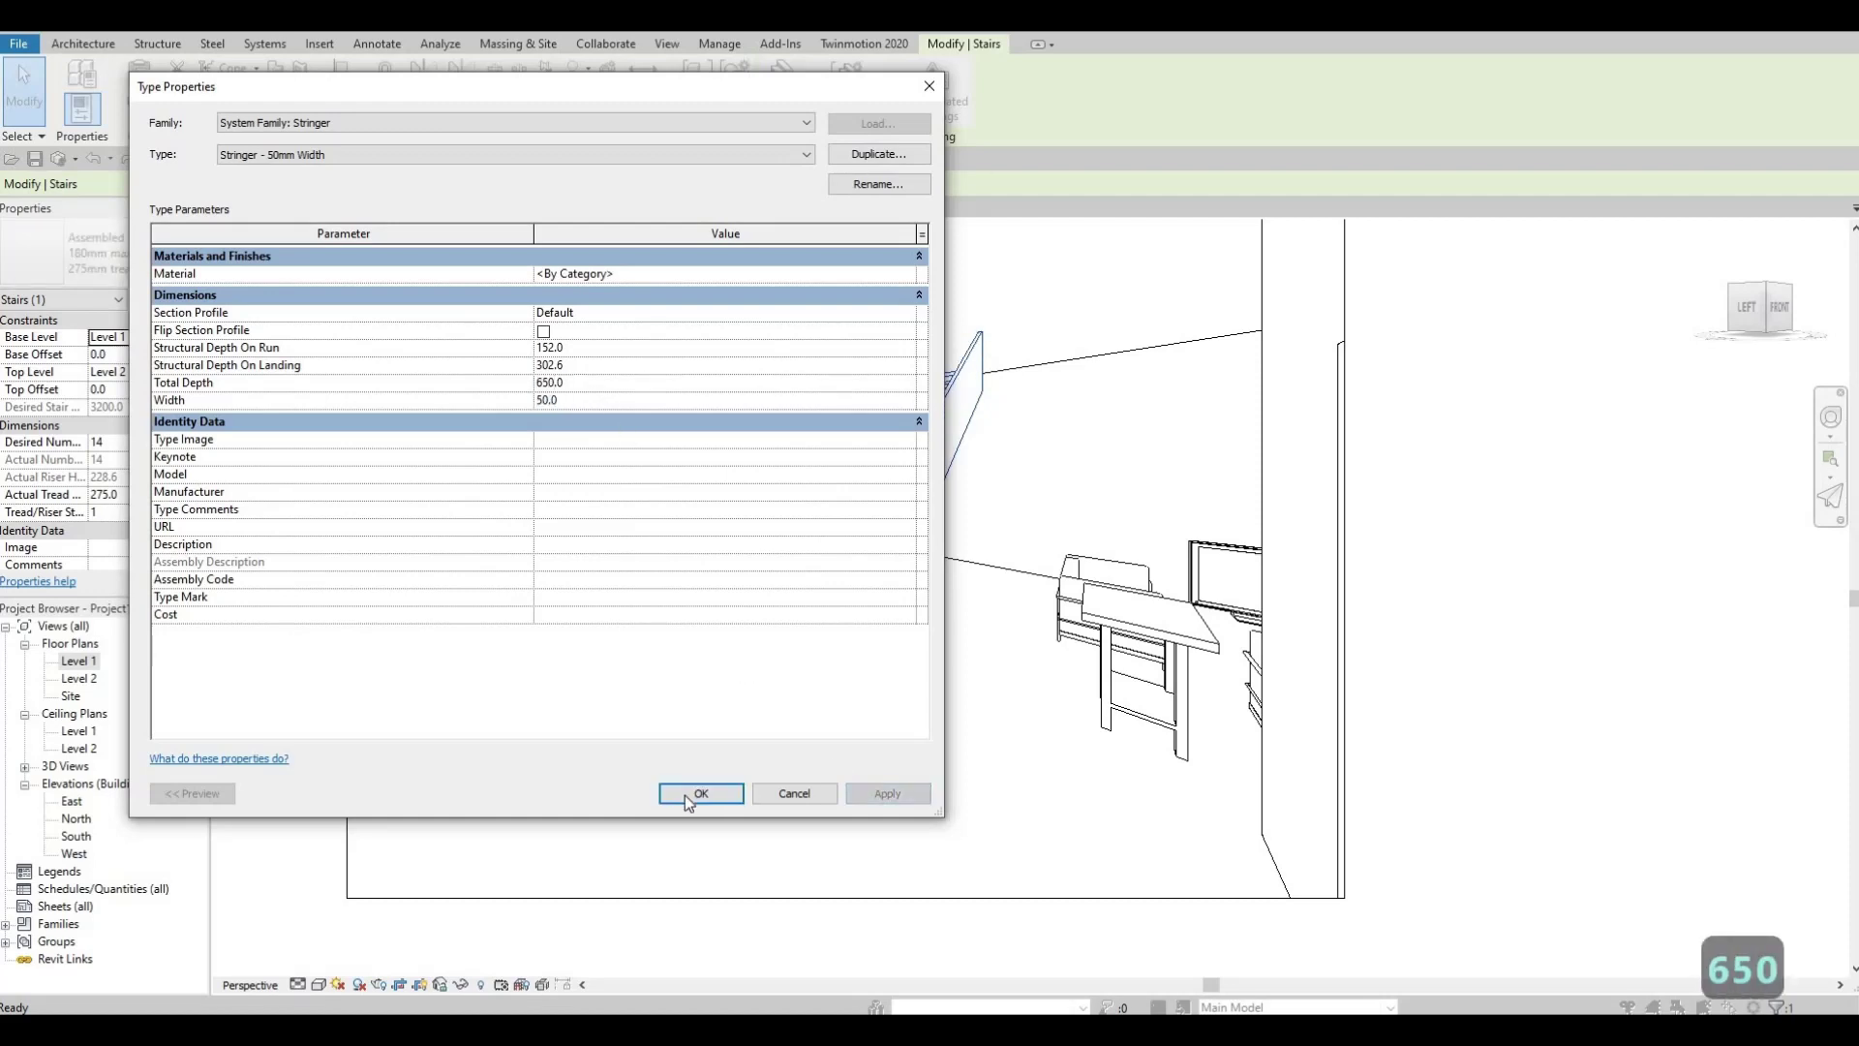
pyautogui.click(695, 794)
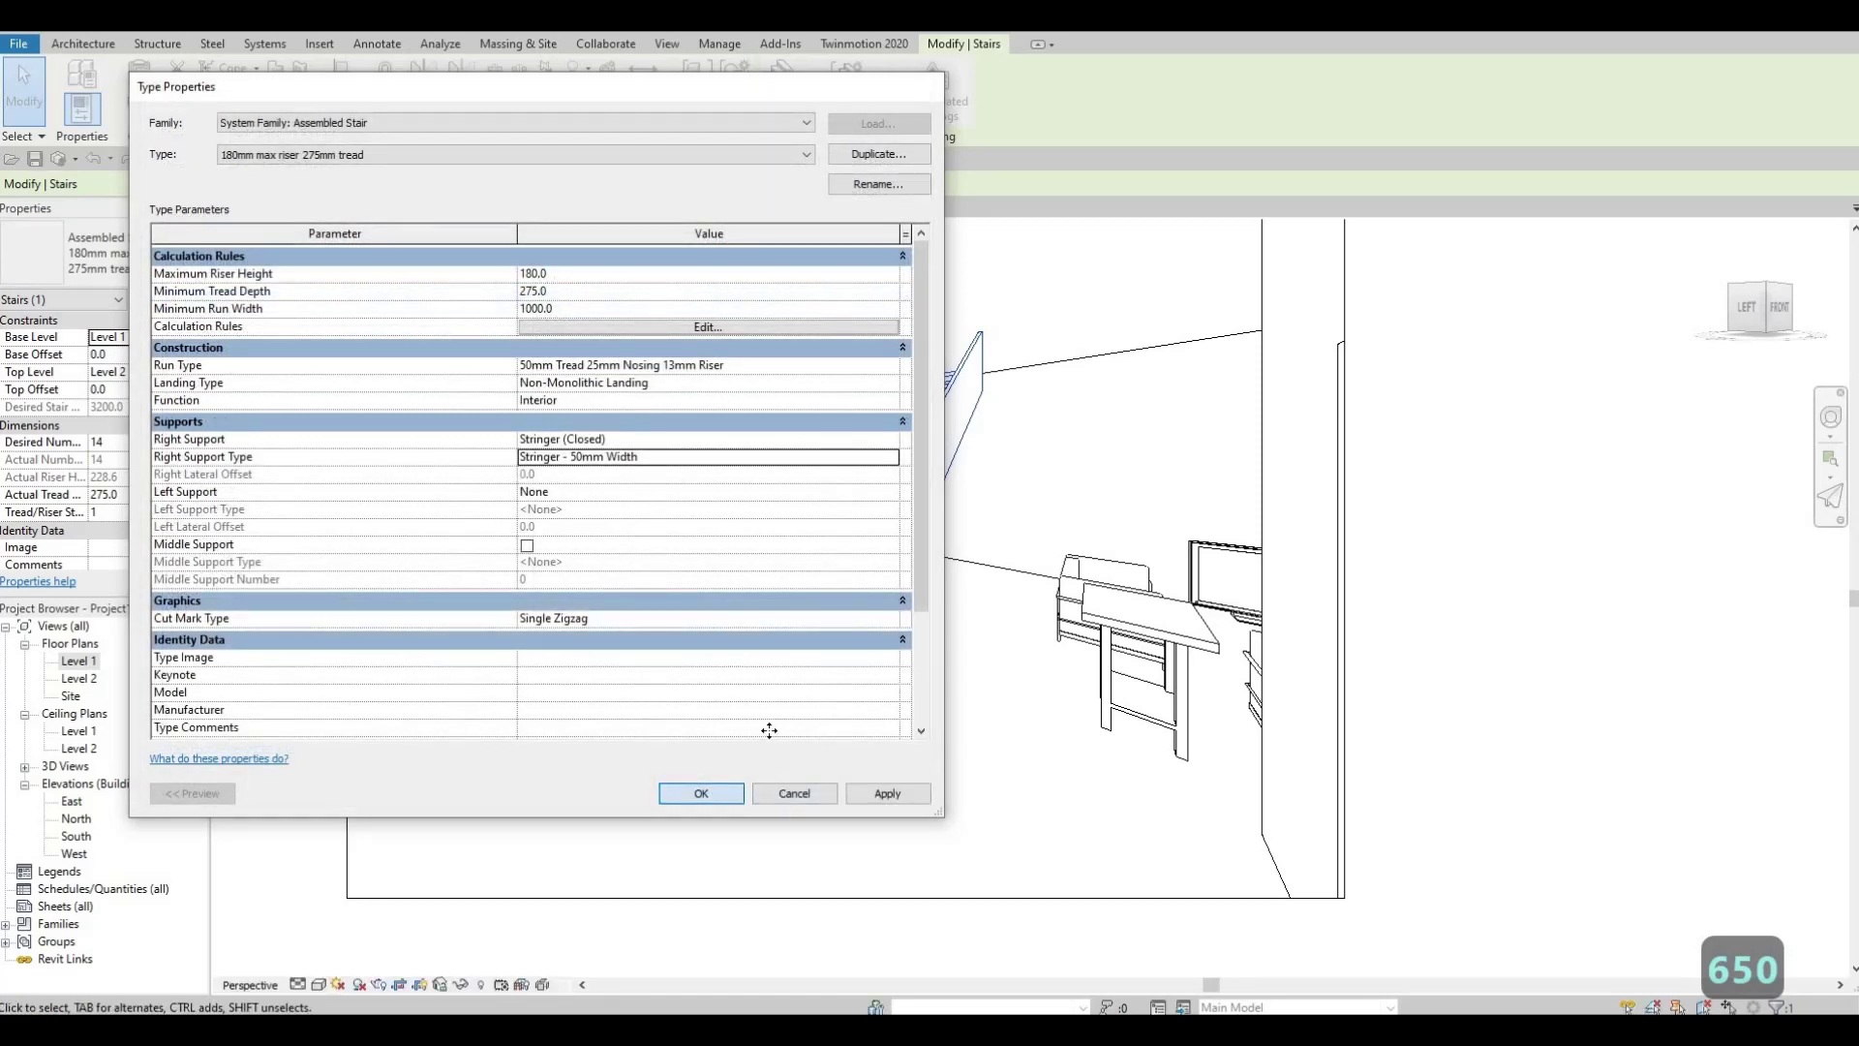
pyautogui.click(701, 793)
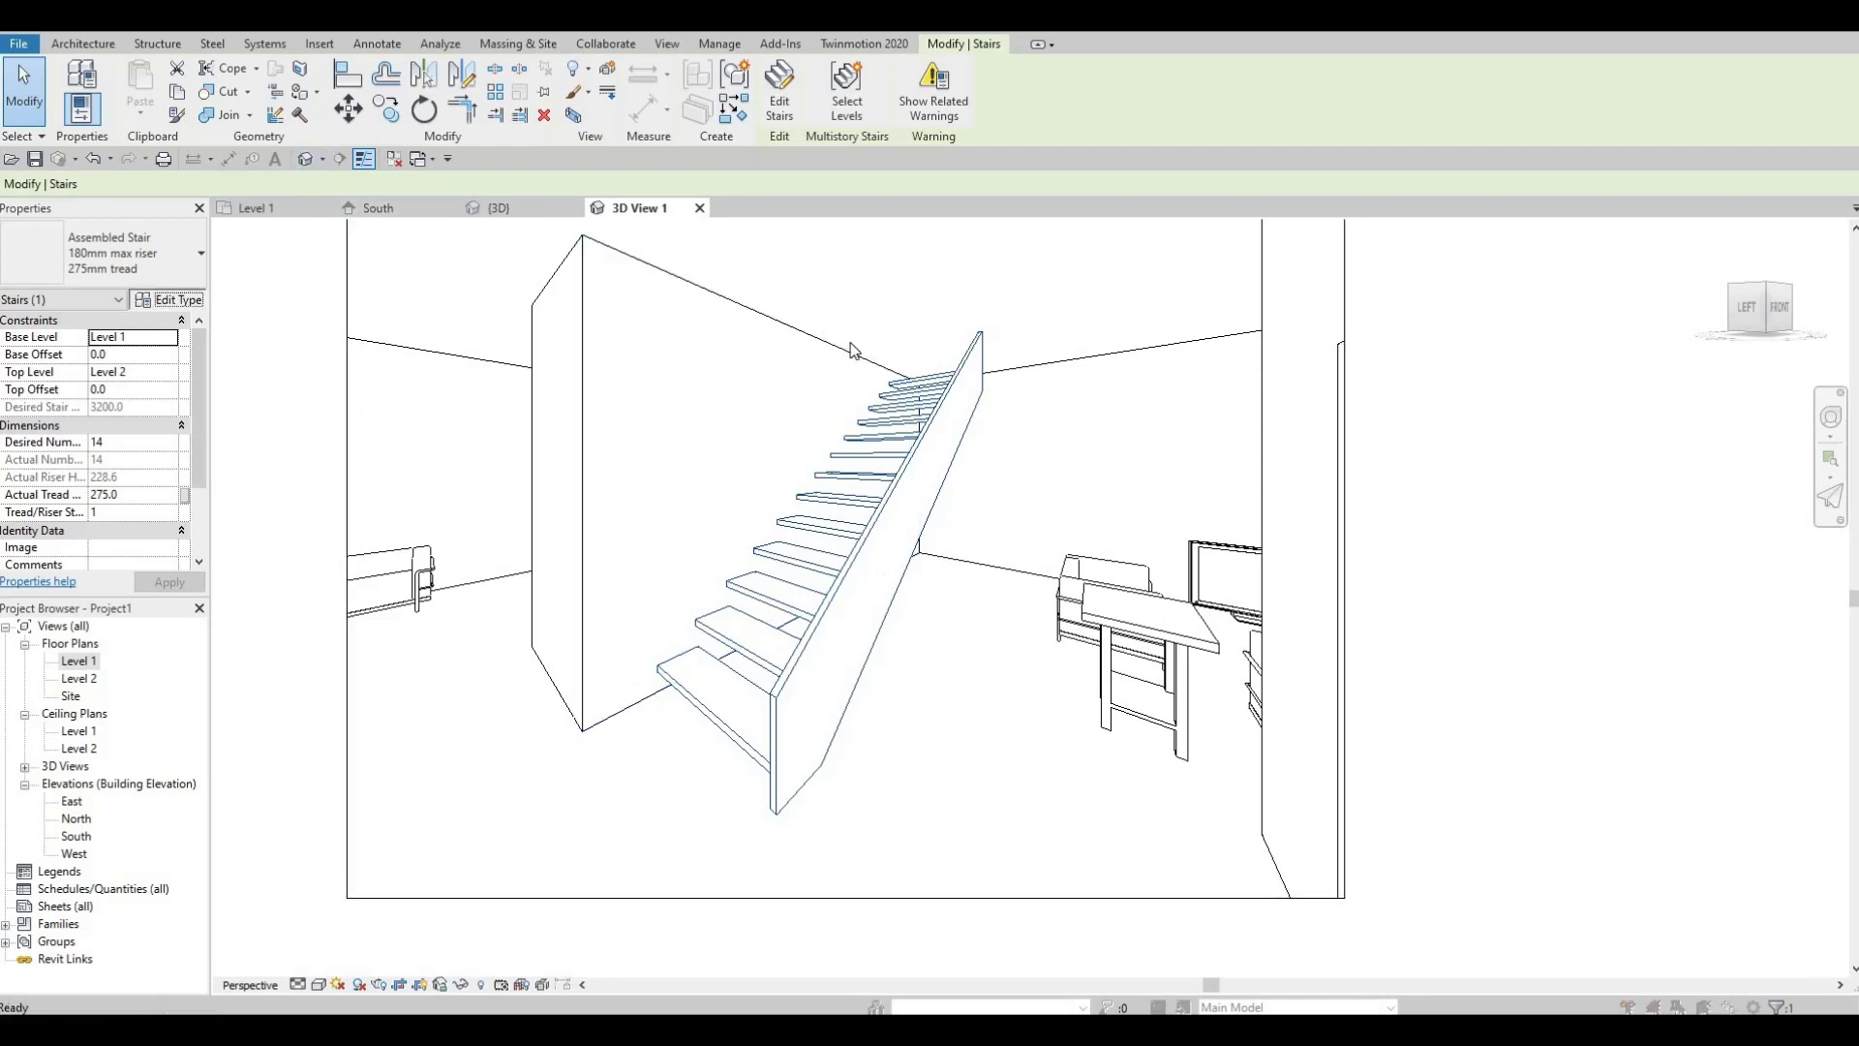
# - Set the Total Depth of the stair's right stringer type to 850 mm and apply it
pyautogui.click(166, 298)
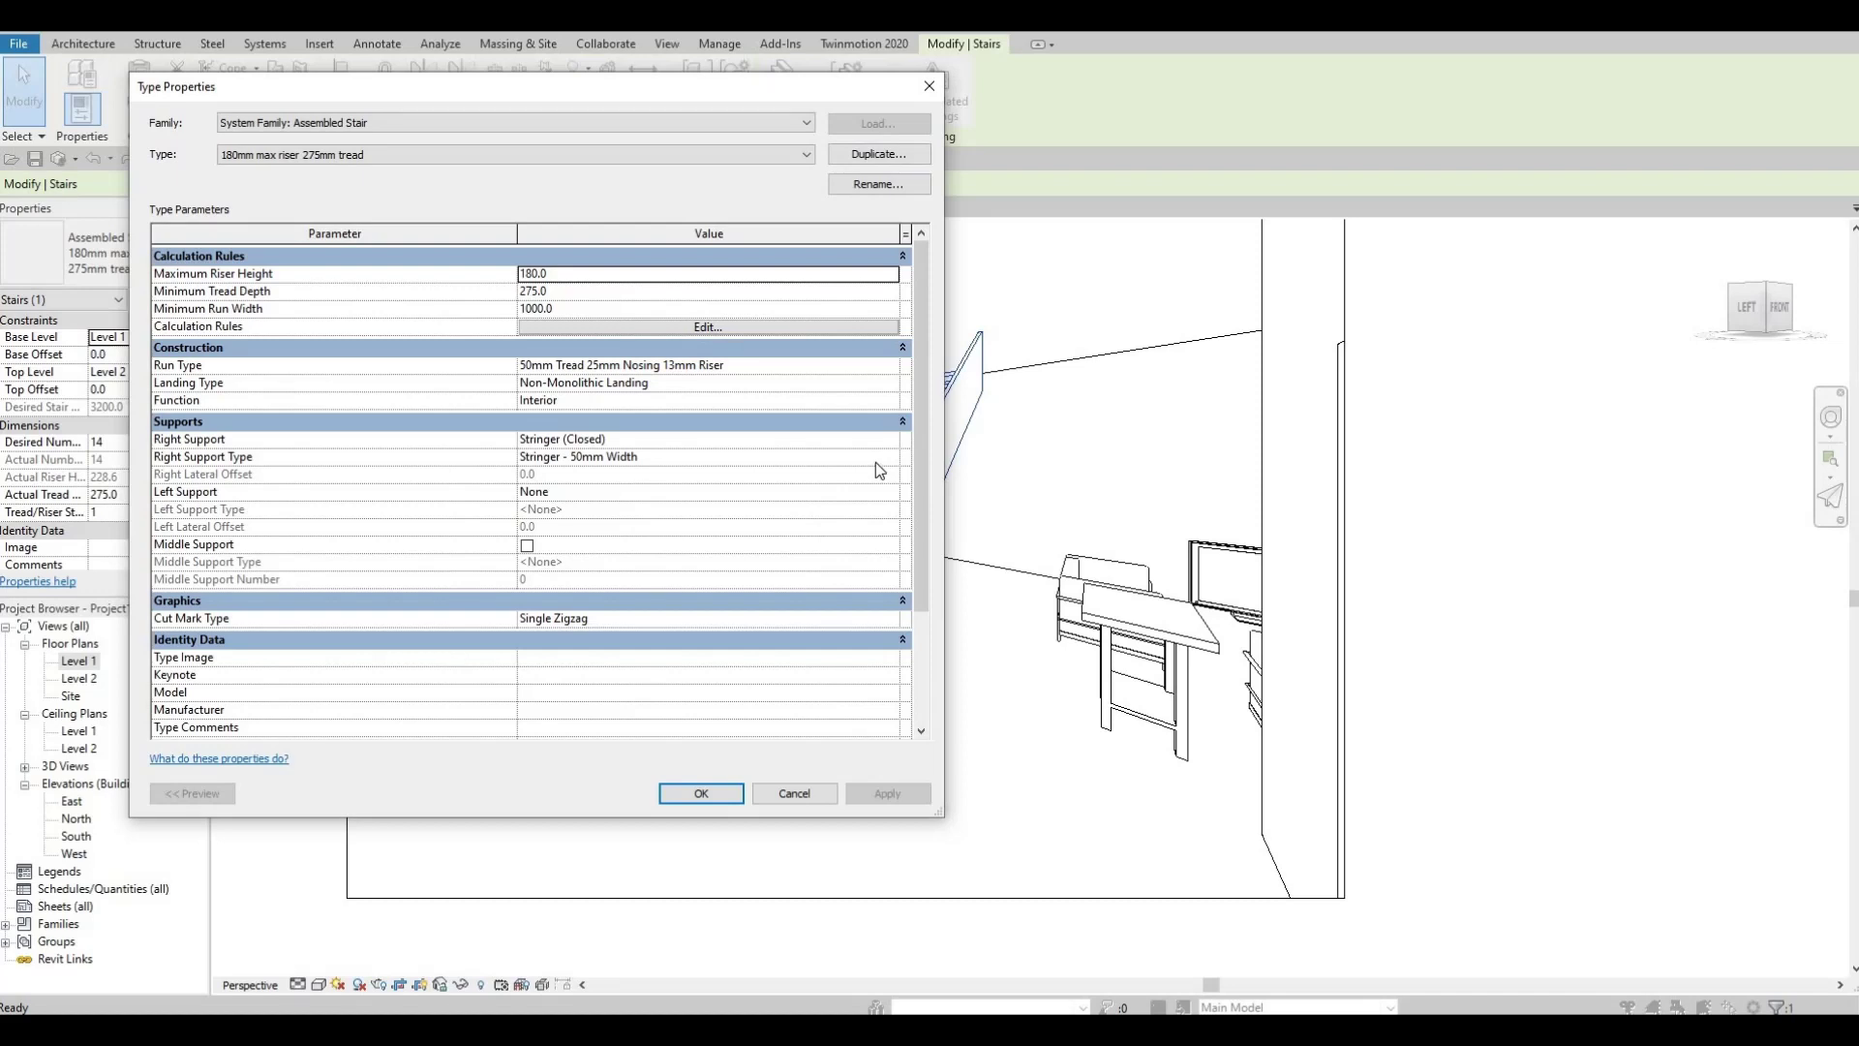
pyautogui.click(881, 457)
pyautogui.click(890, 457)
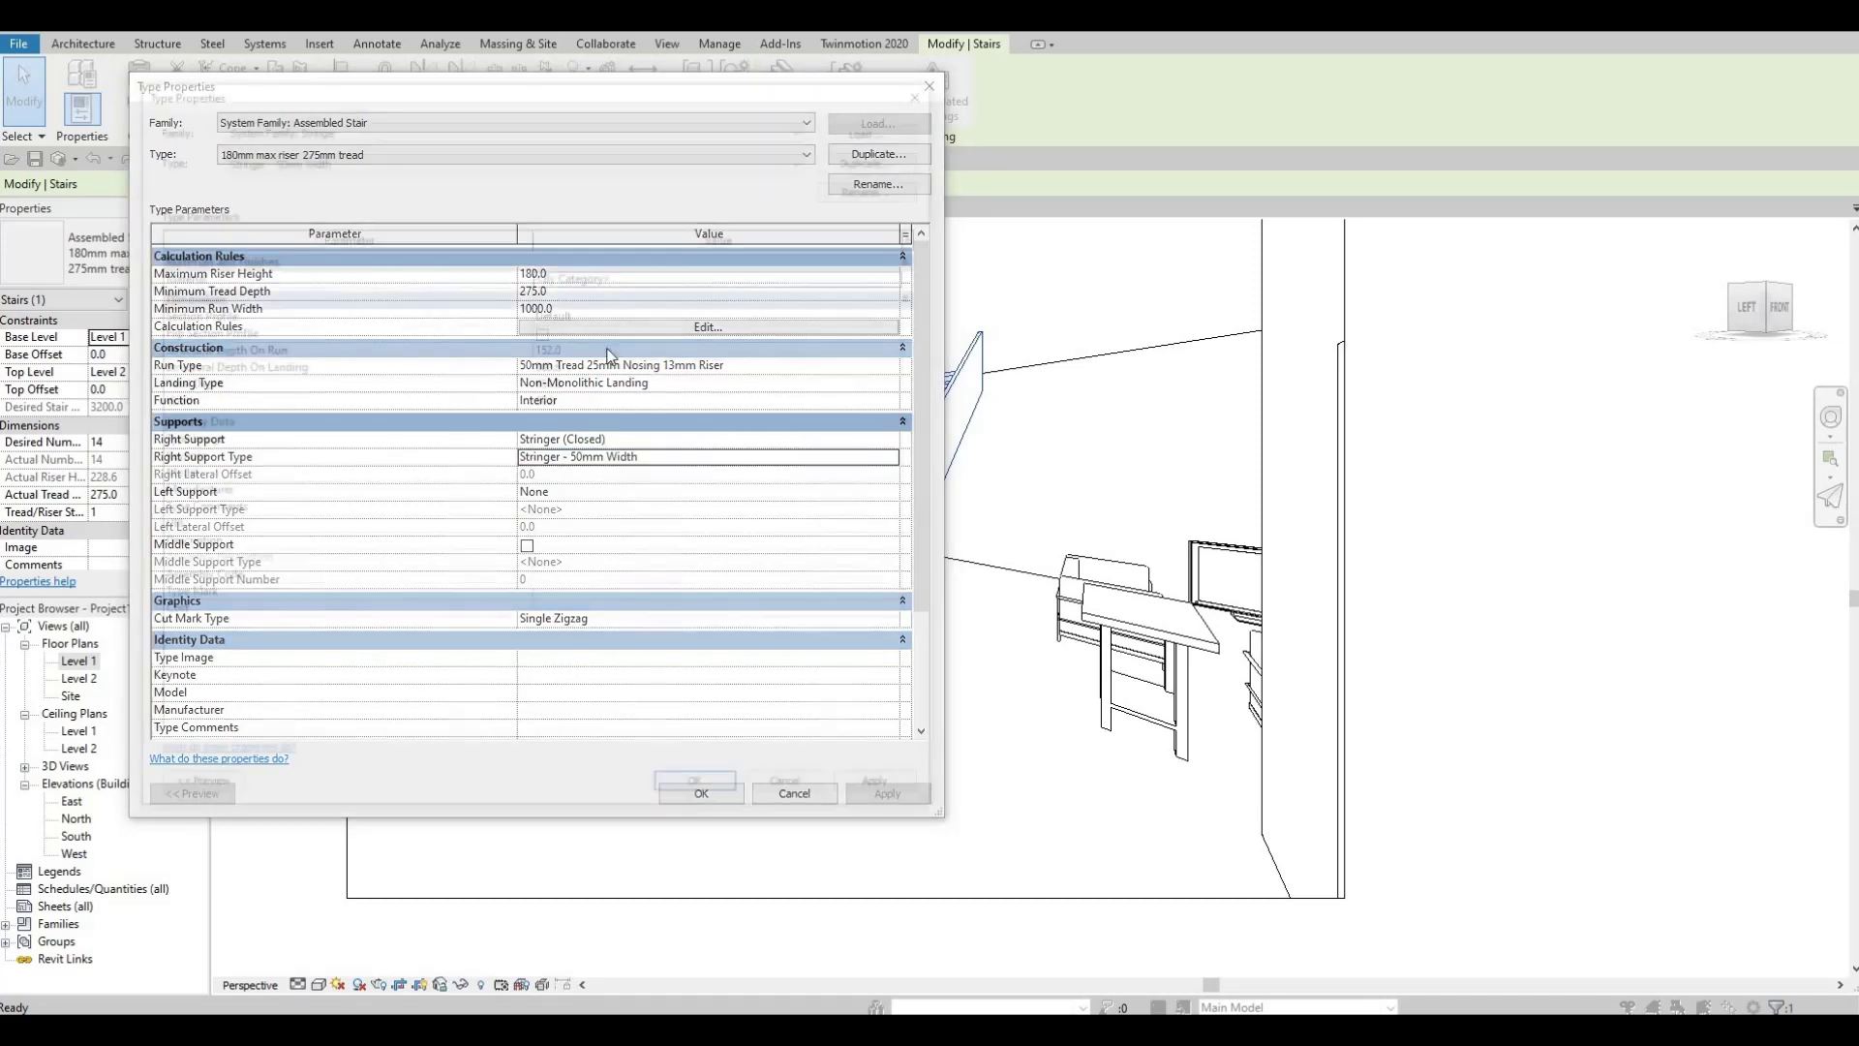
pyautogui.click(592, 382)
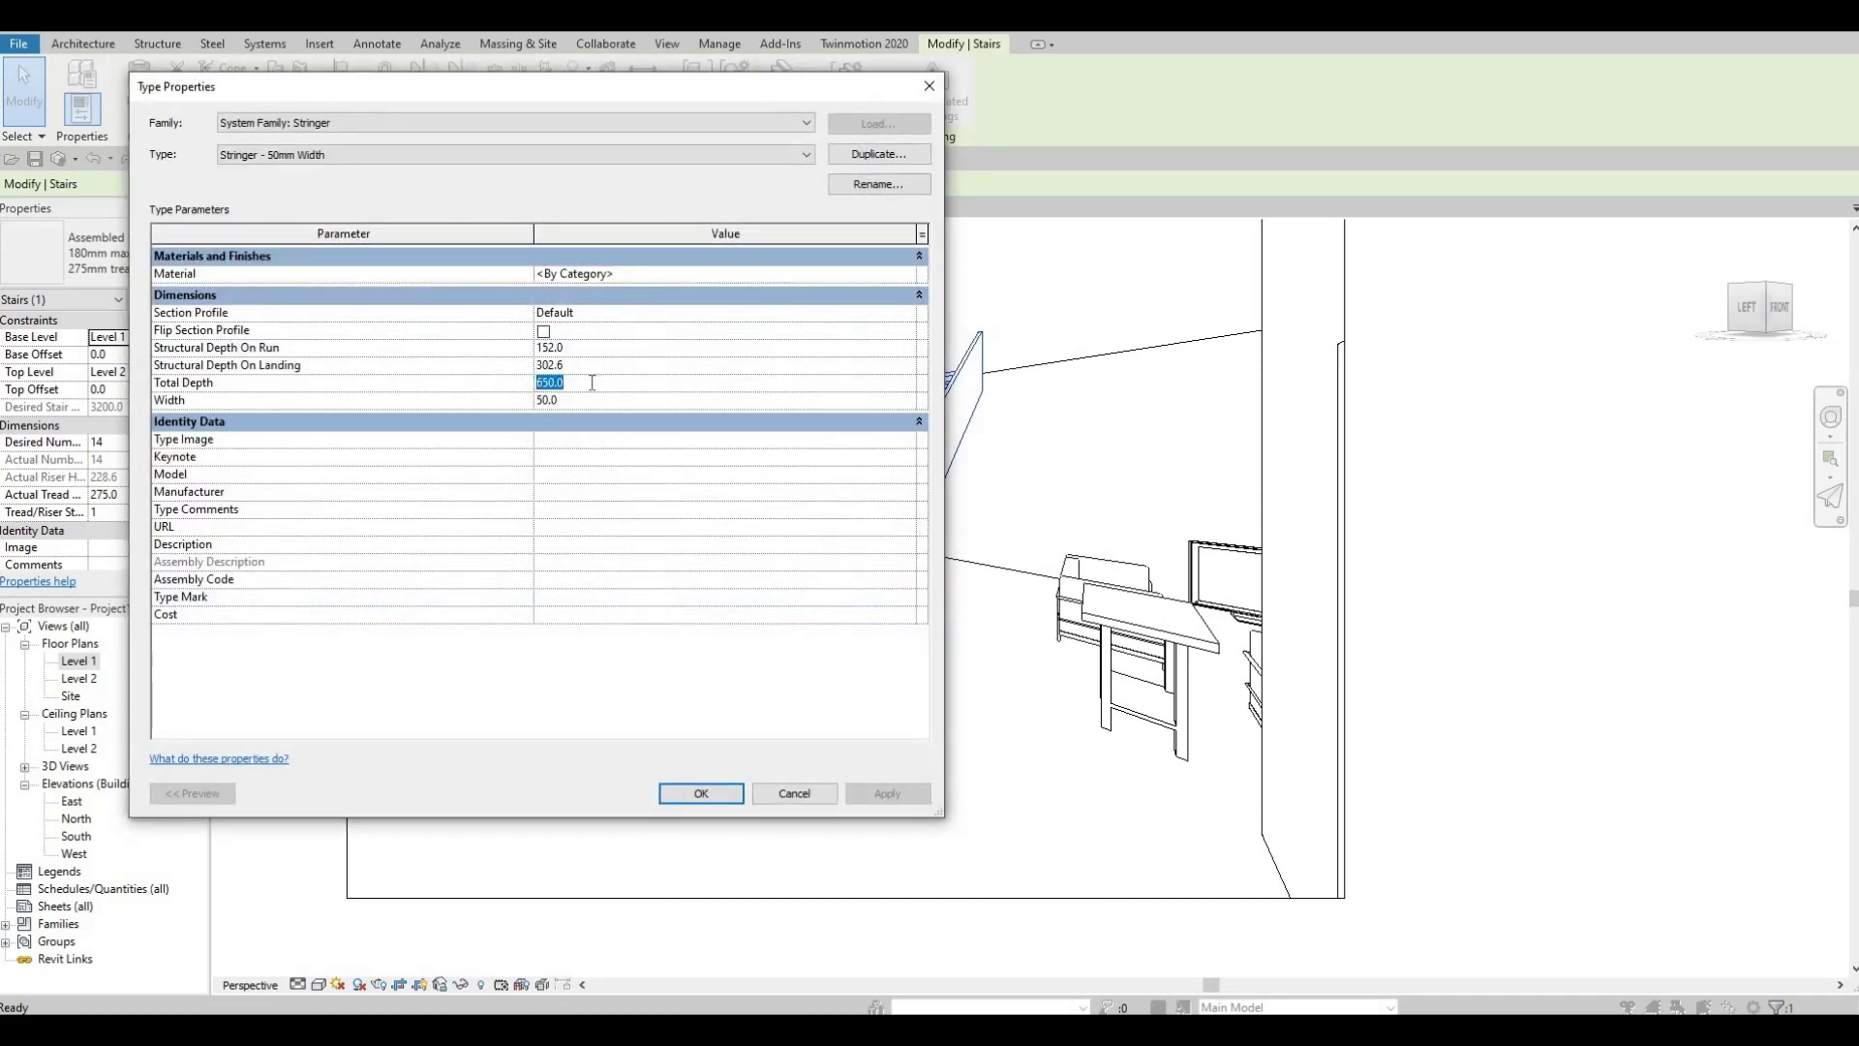
pyautogui.write('850')
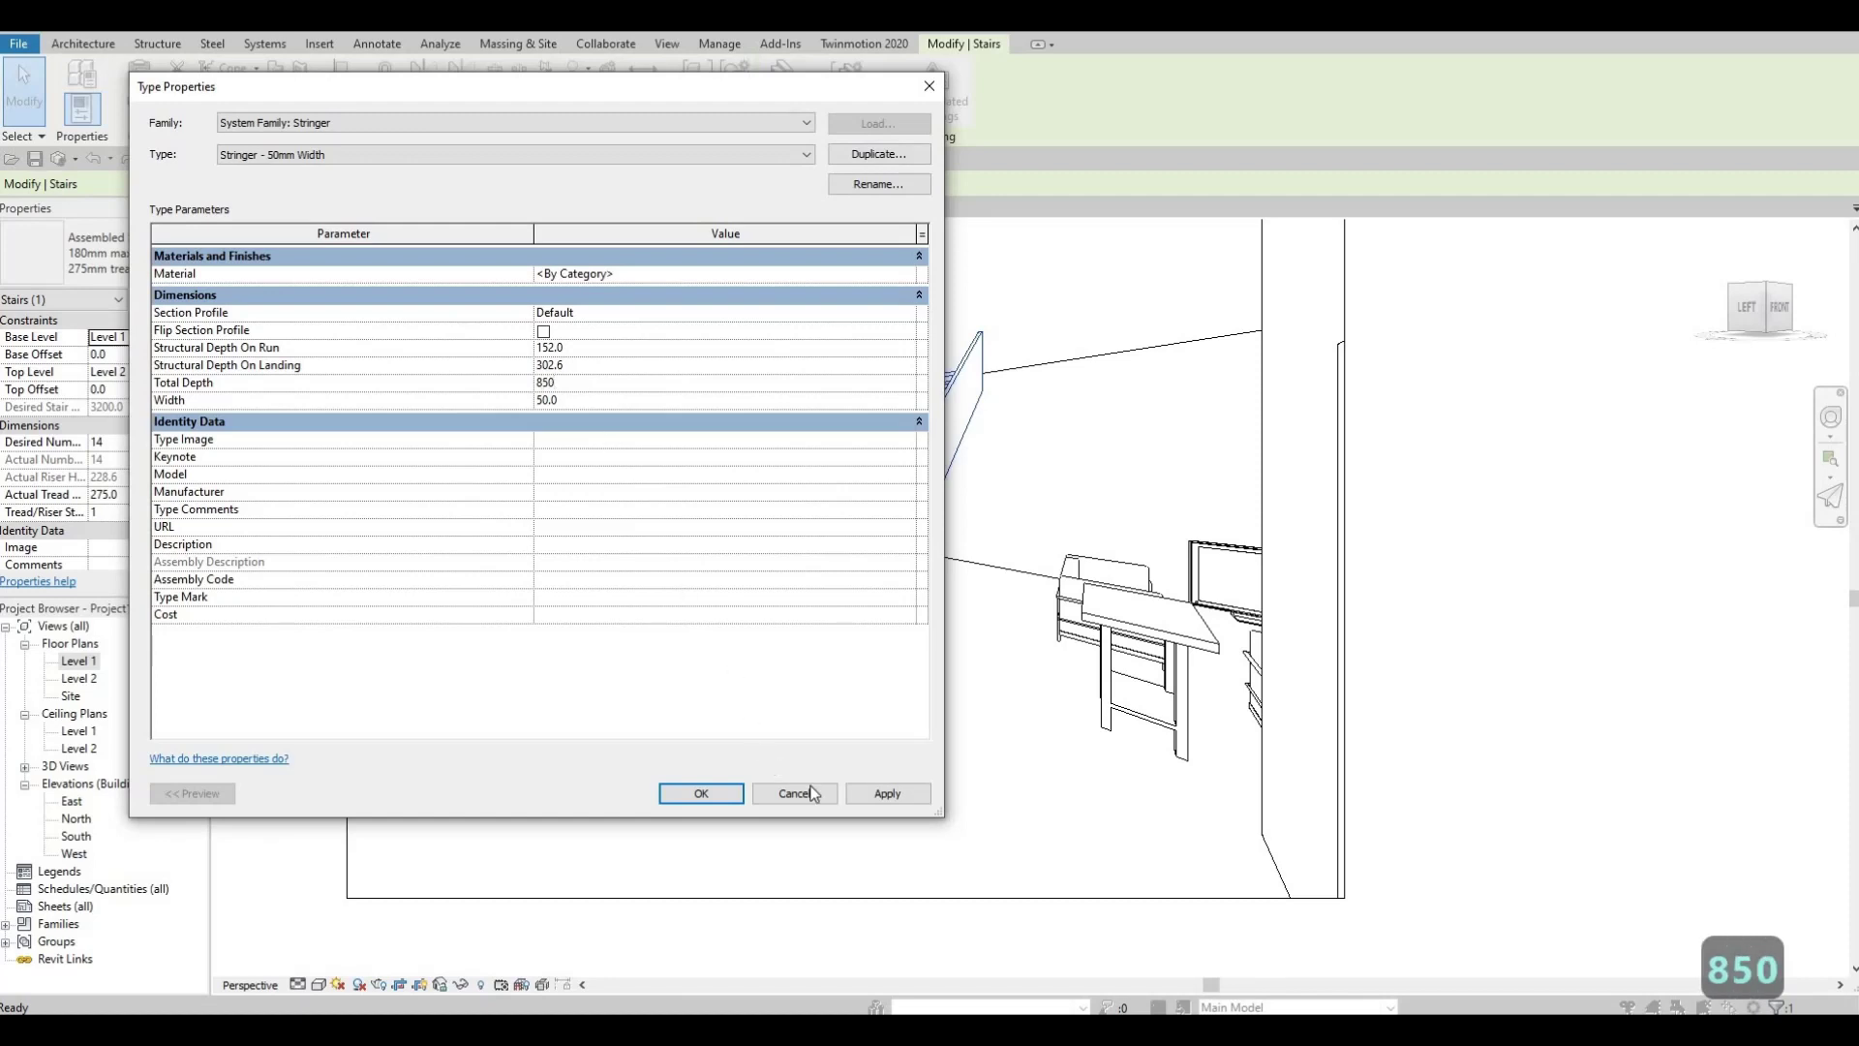
pyautogui.click(900, 800)
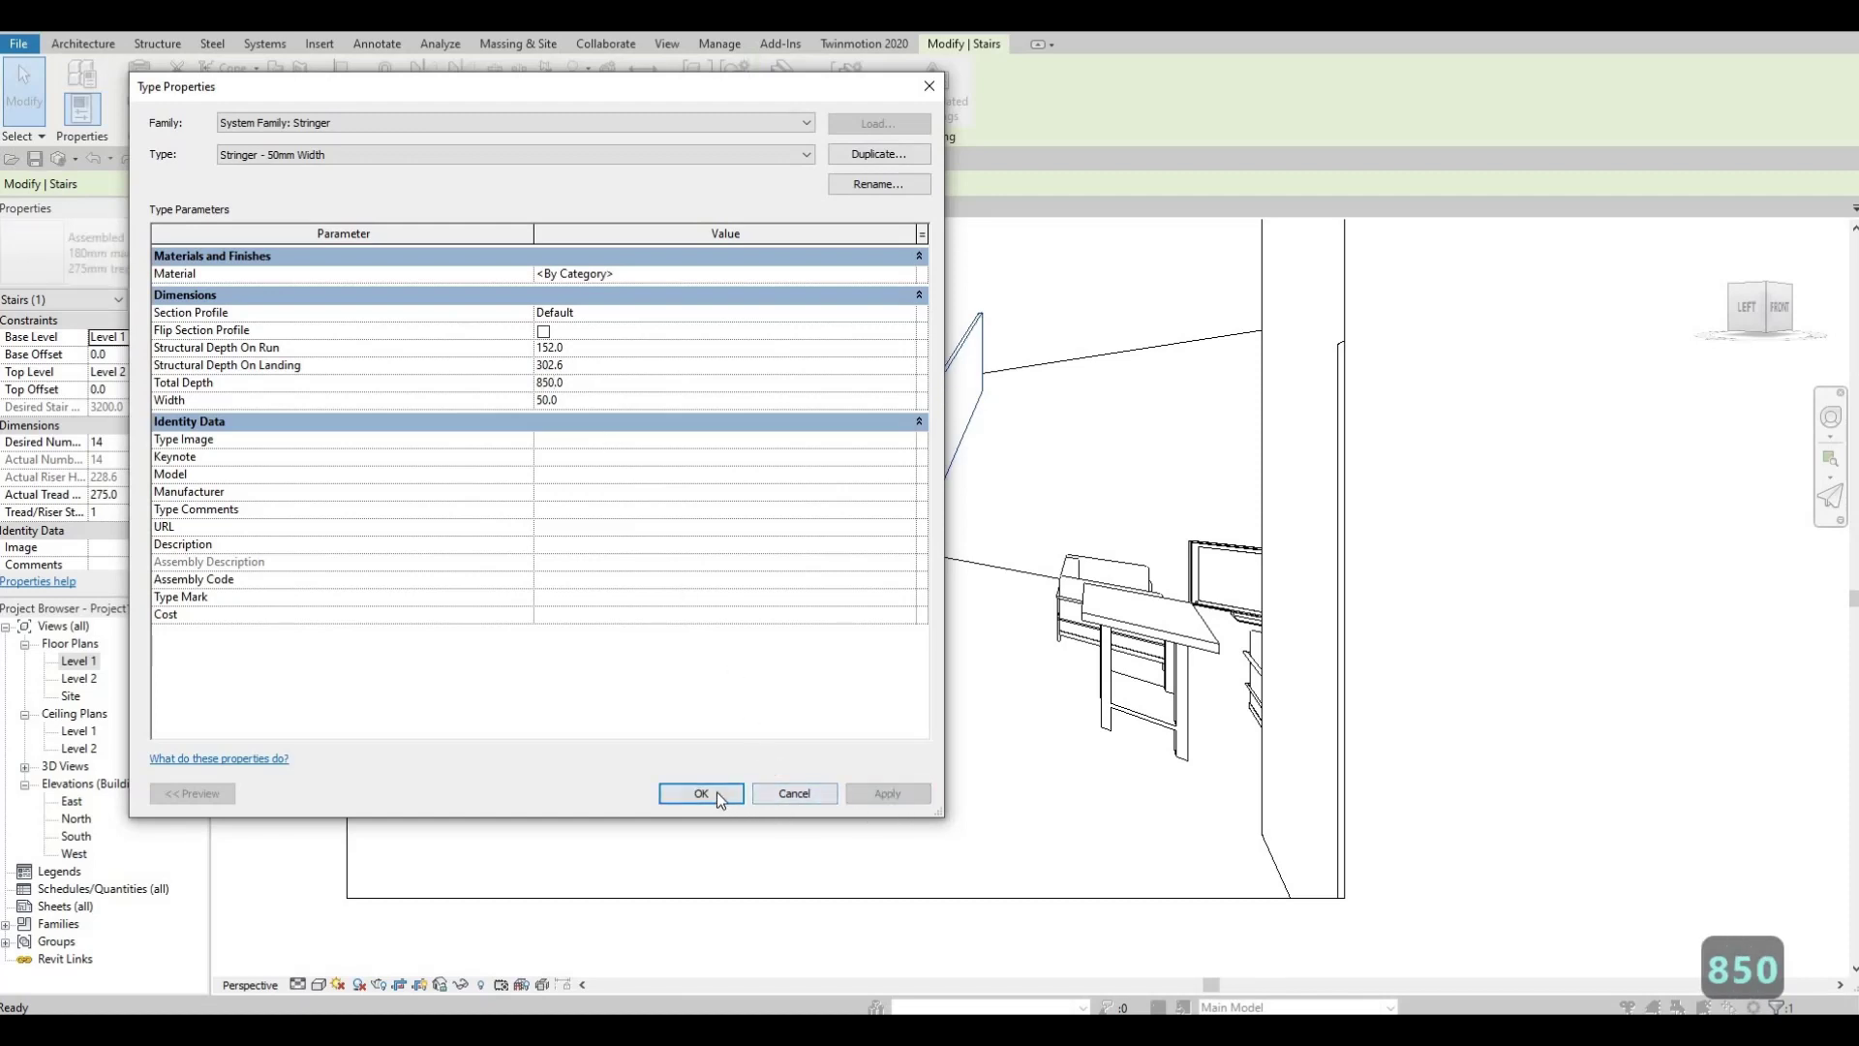
pyautogui.click(901, 383)
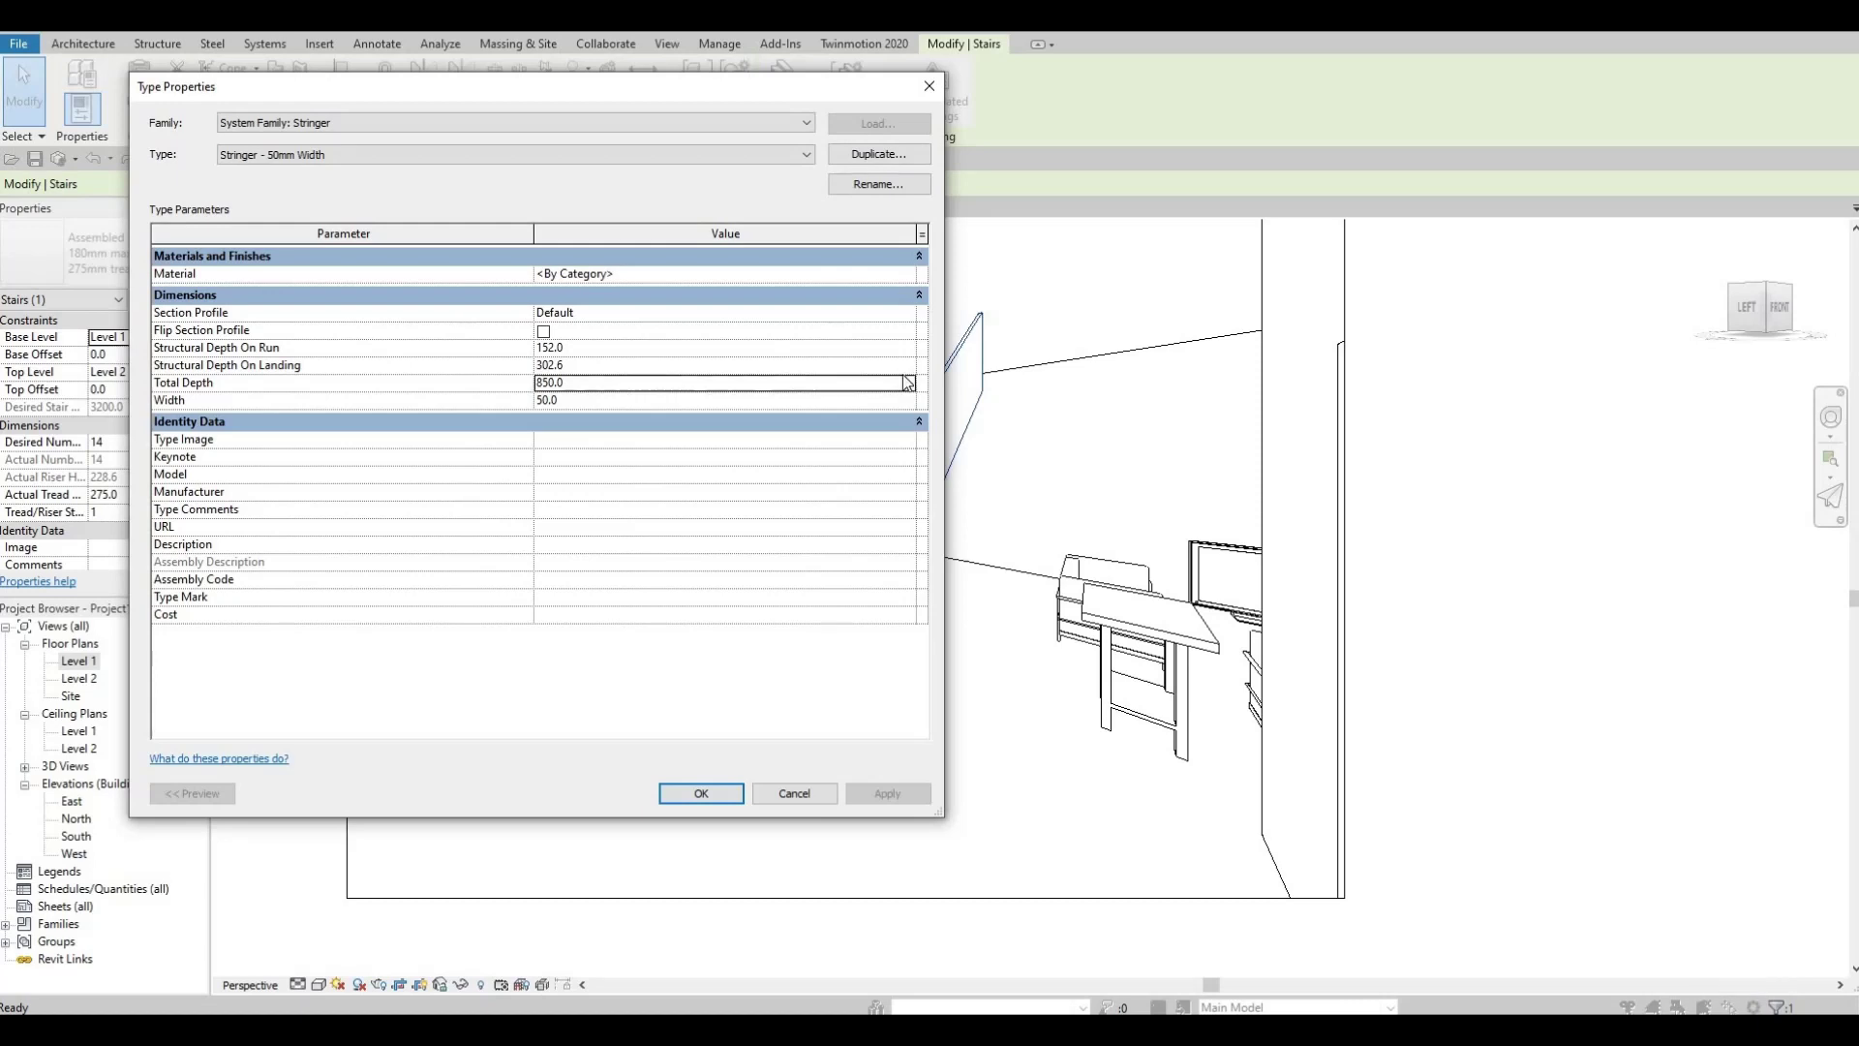
# - Assign the Glass, Bronze Glazing library material to the stair's right stringer type, Stringer - 50mm Width, and accept the type changes
pyautogui.click(908, 273)
pyautogui.click(908, 273)
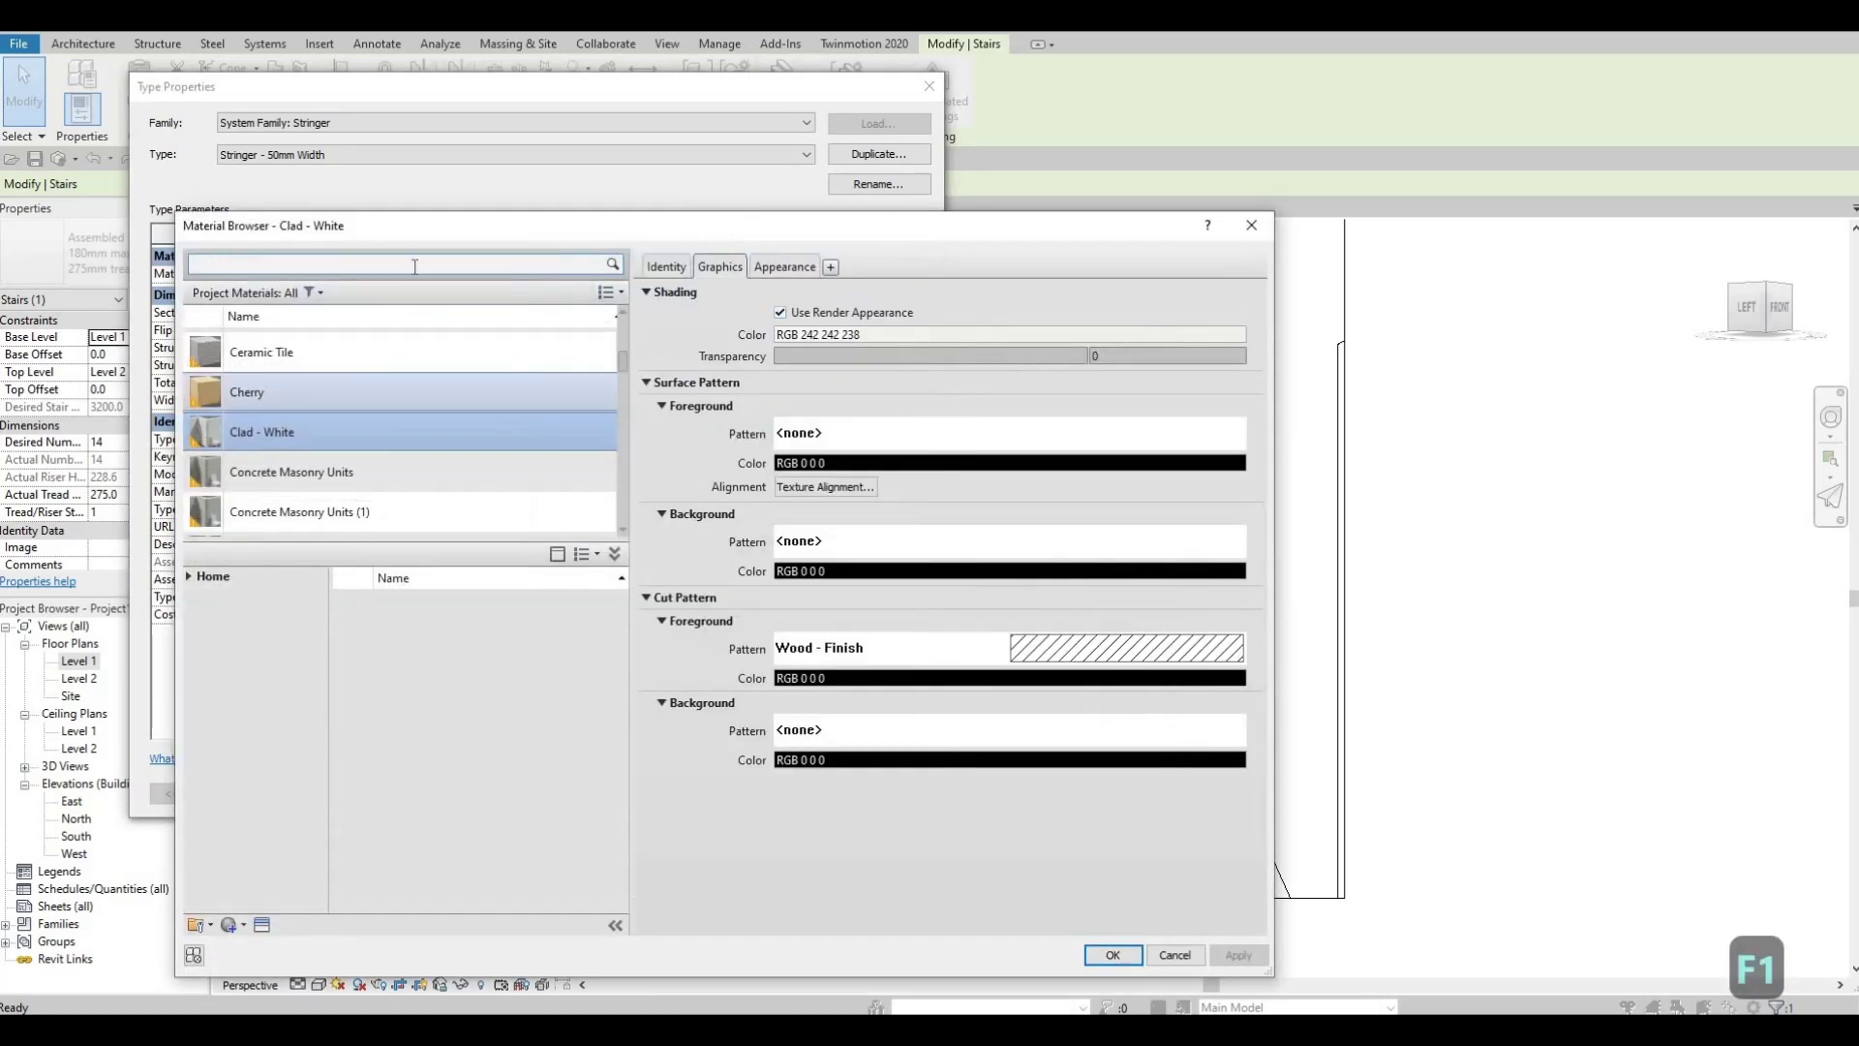
pyautogui.scroll(1, 407, 407)
pyautogui.write('glass')
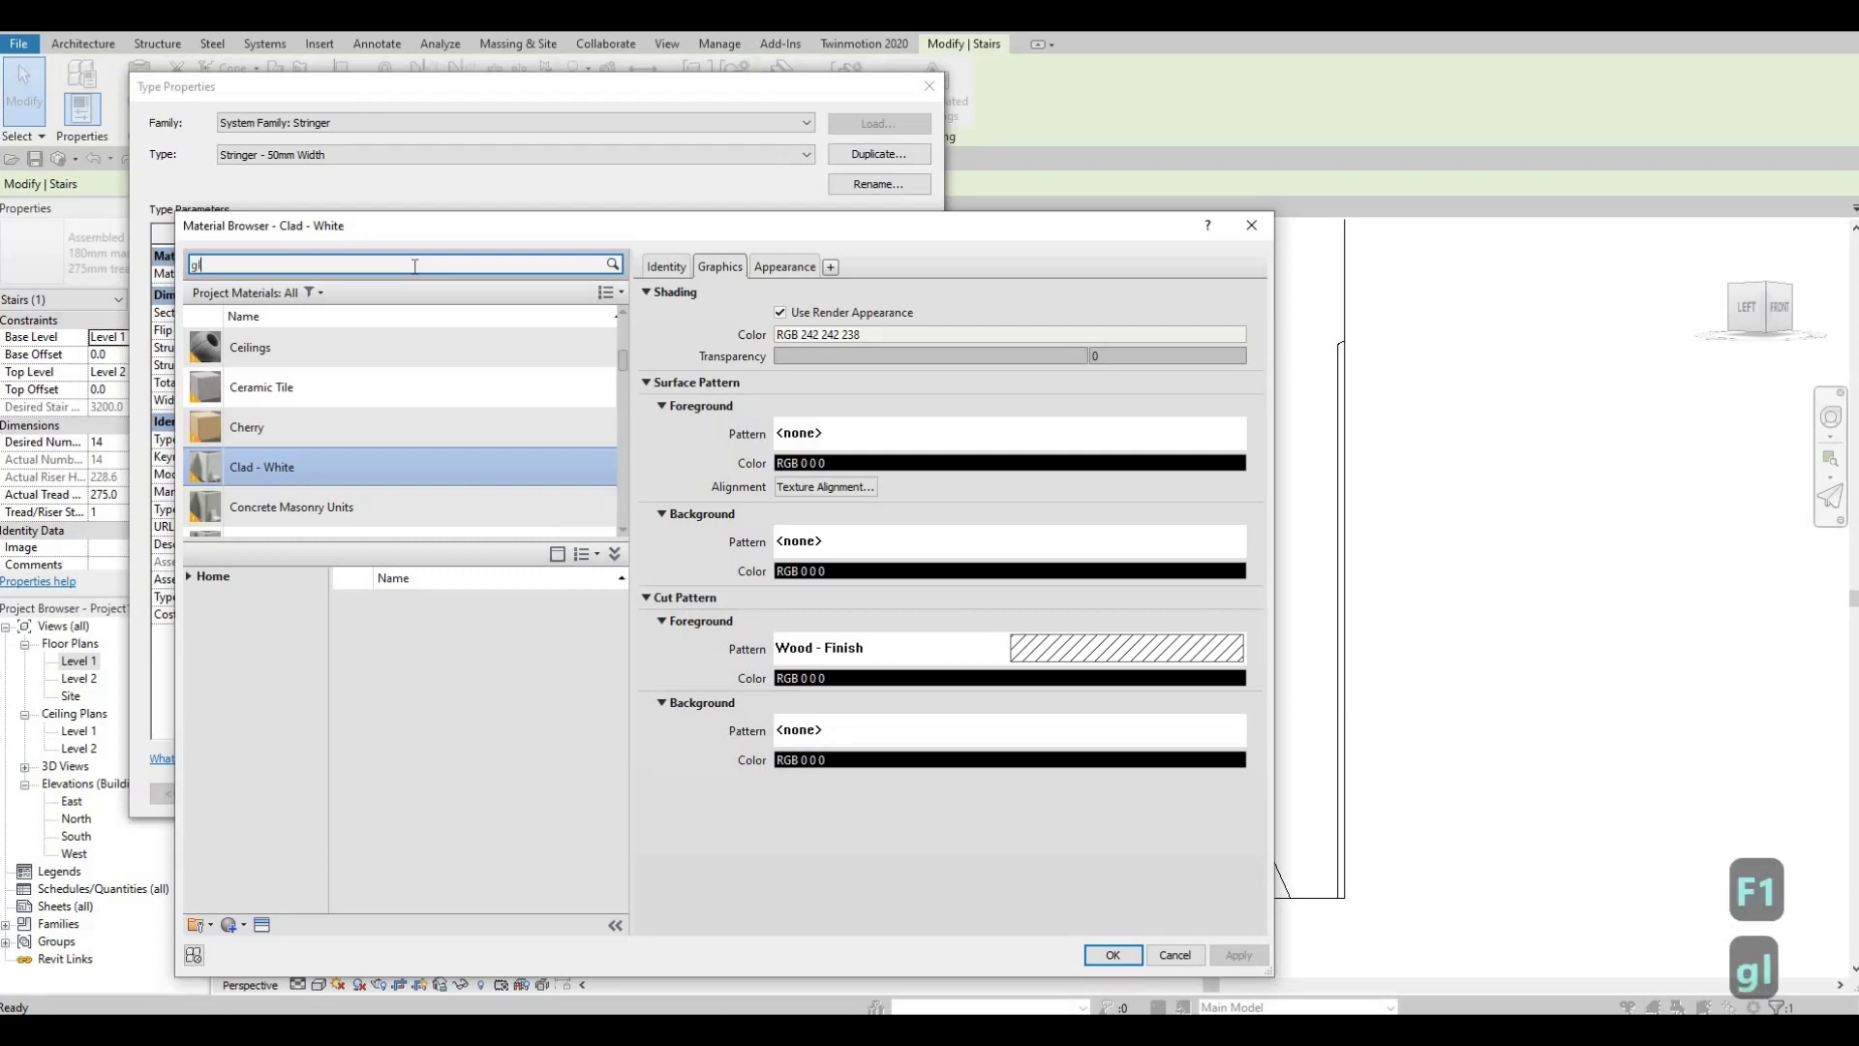
pyautogui.click(449, 492)
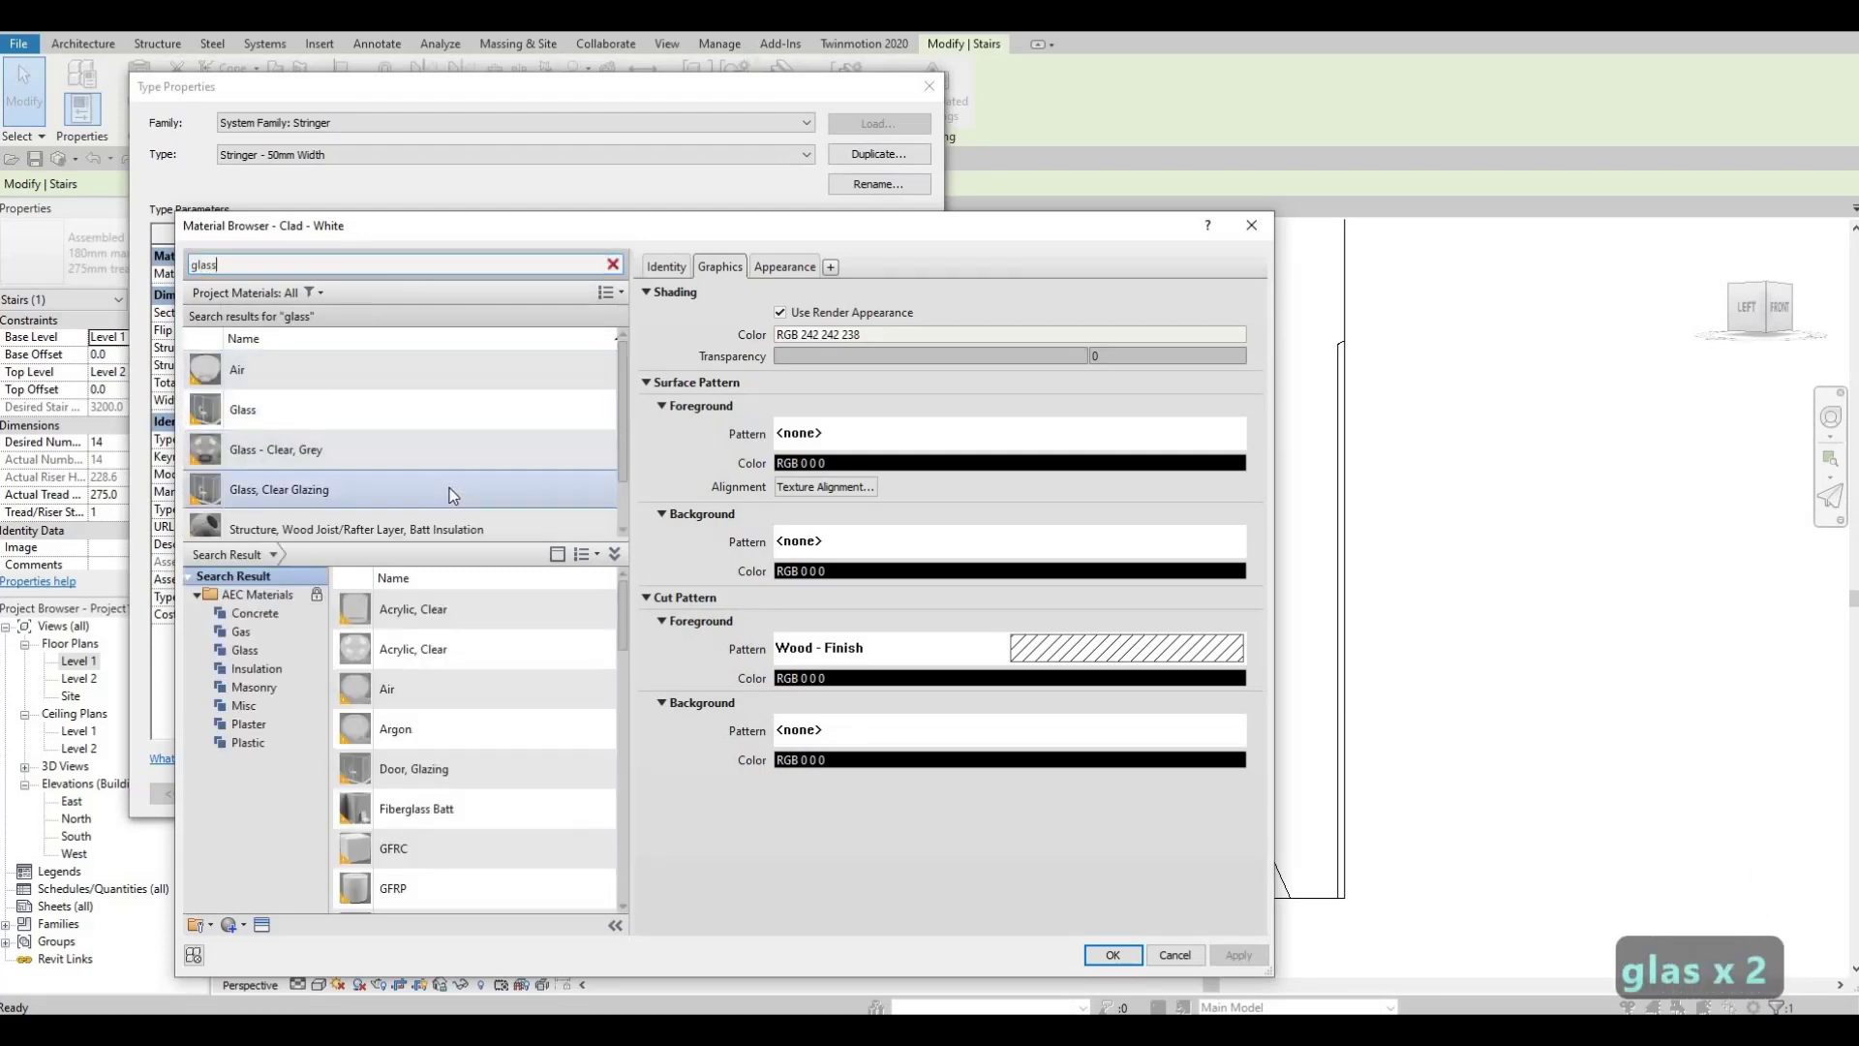
pyautogui.scroll(-1, 492, 498)
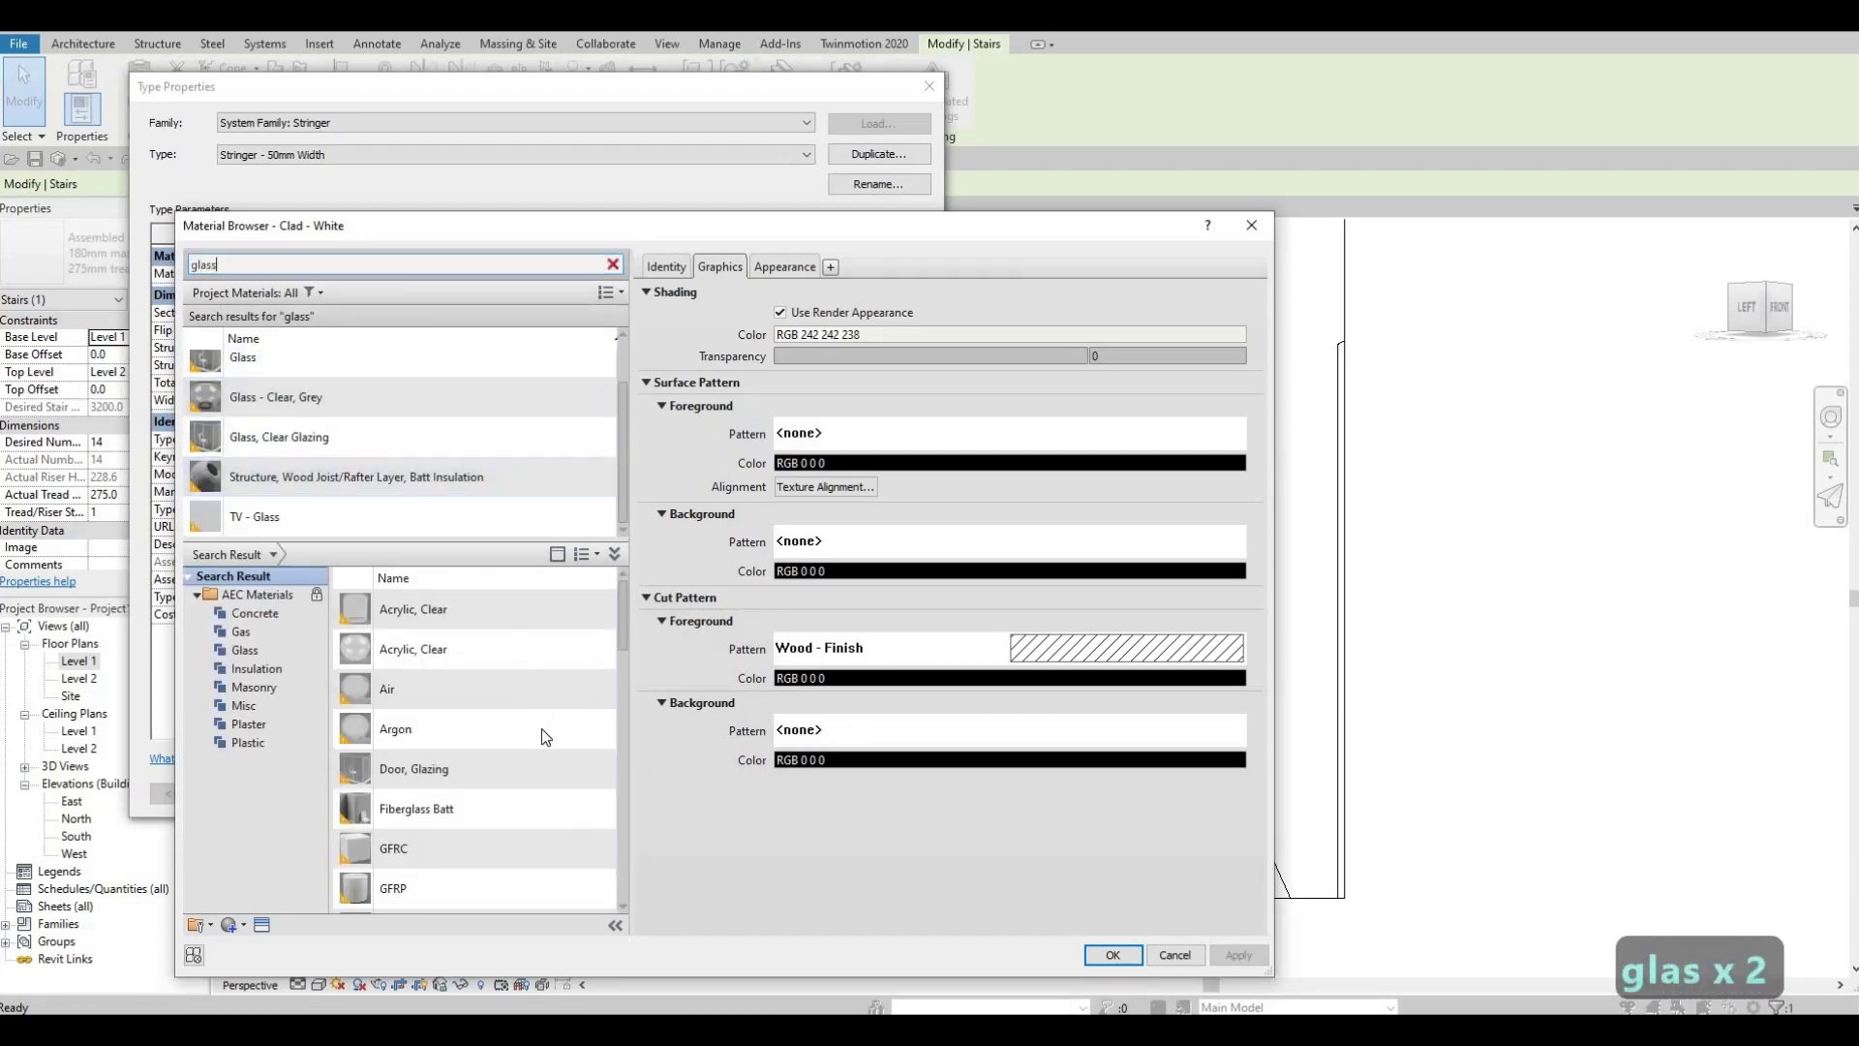
pyautogui.scroll(-1, 536, 764)
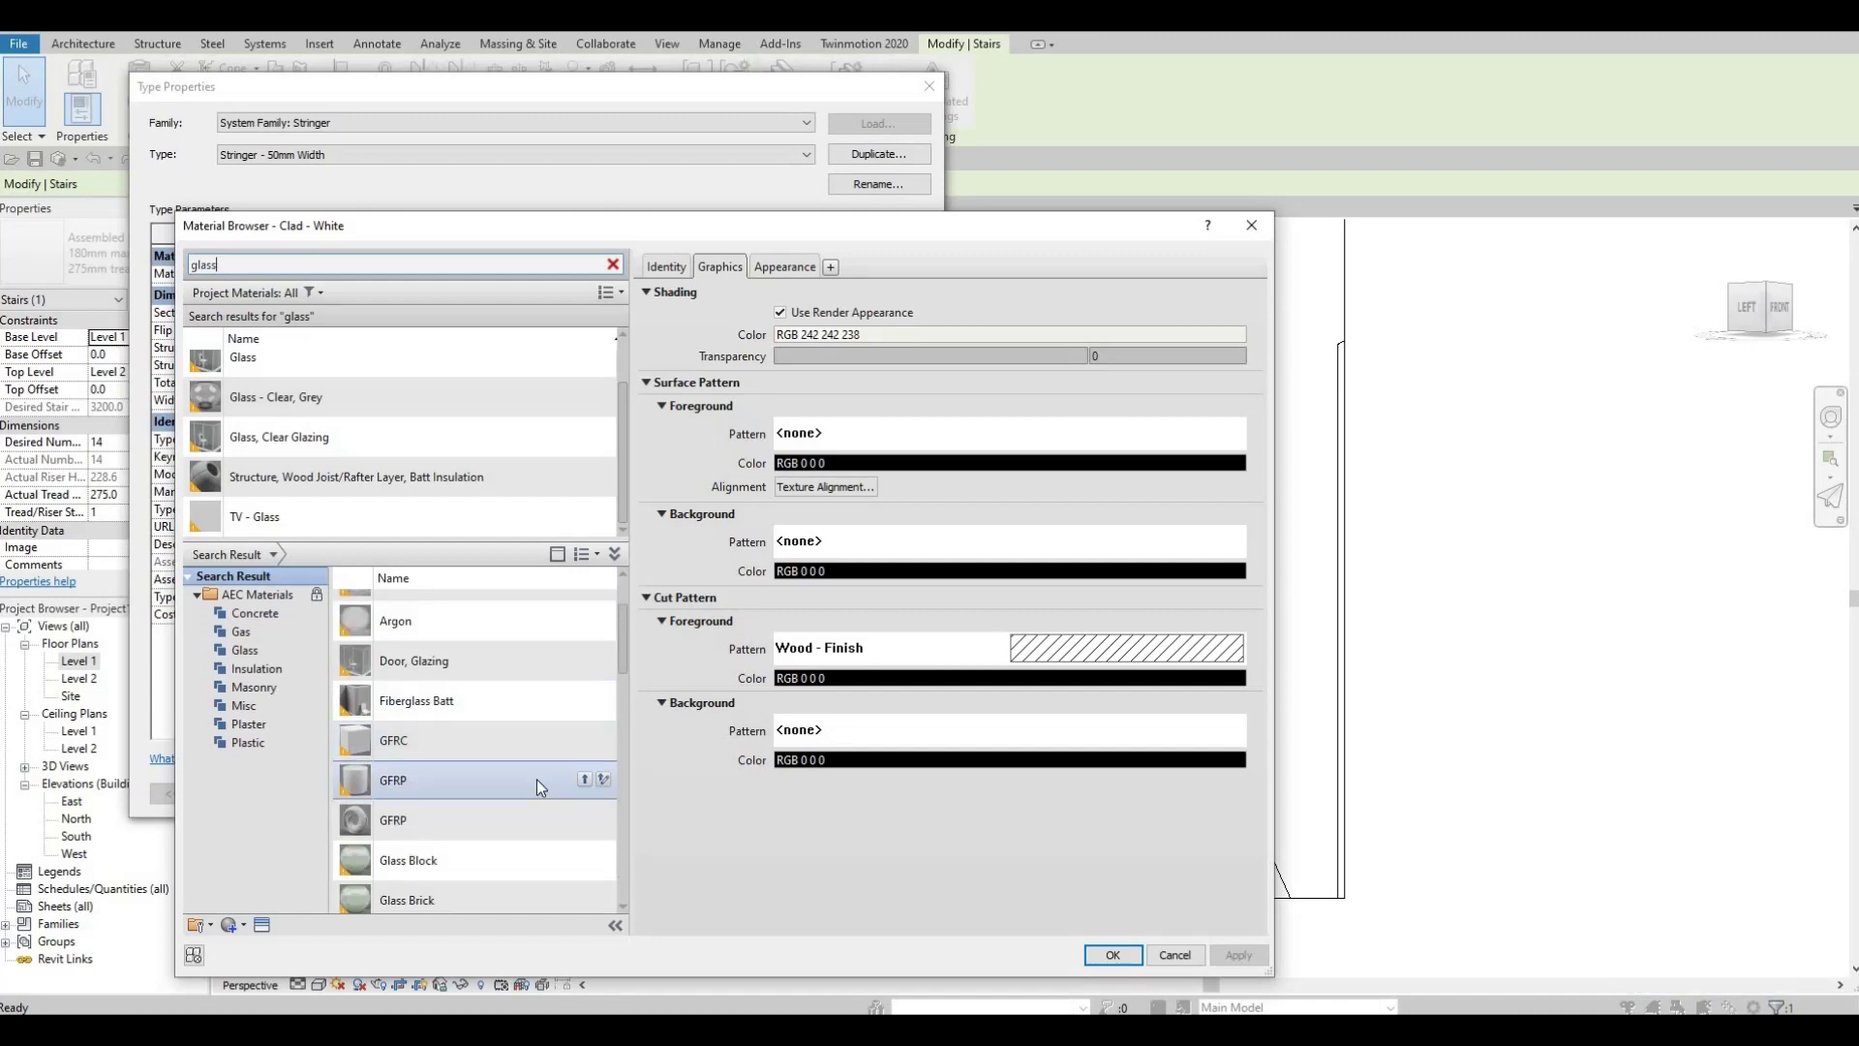
pyautogui.scroll(-2, 536, 780)
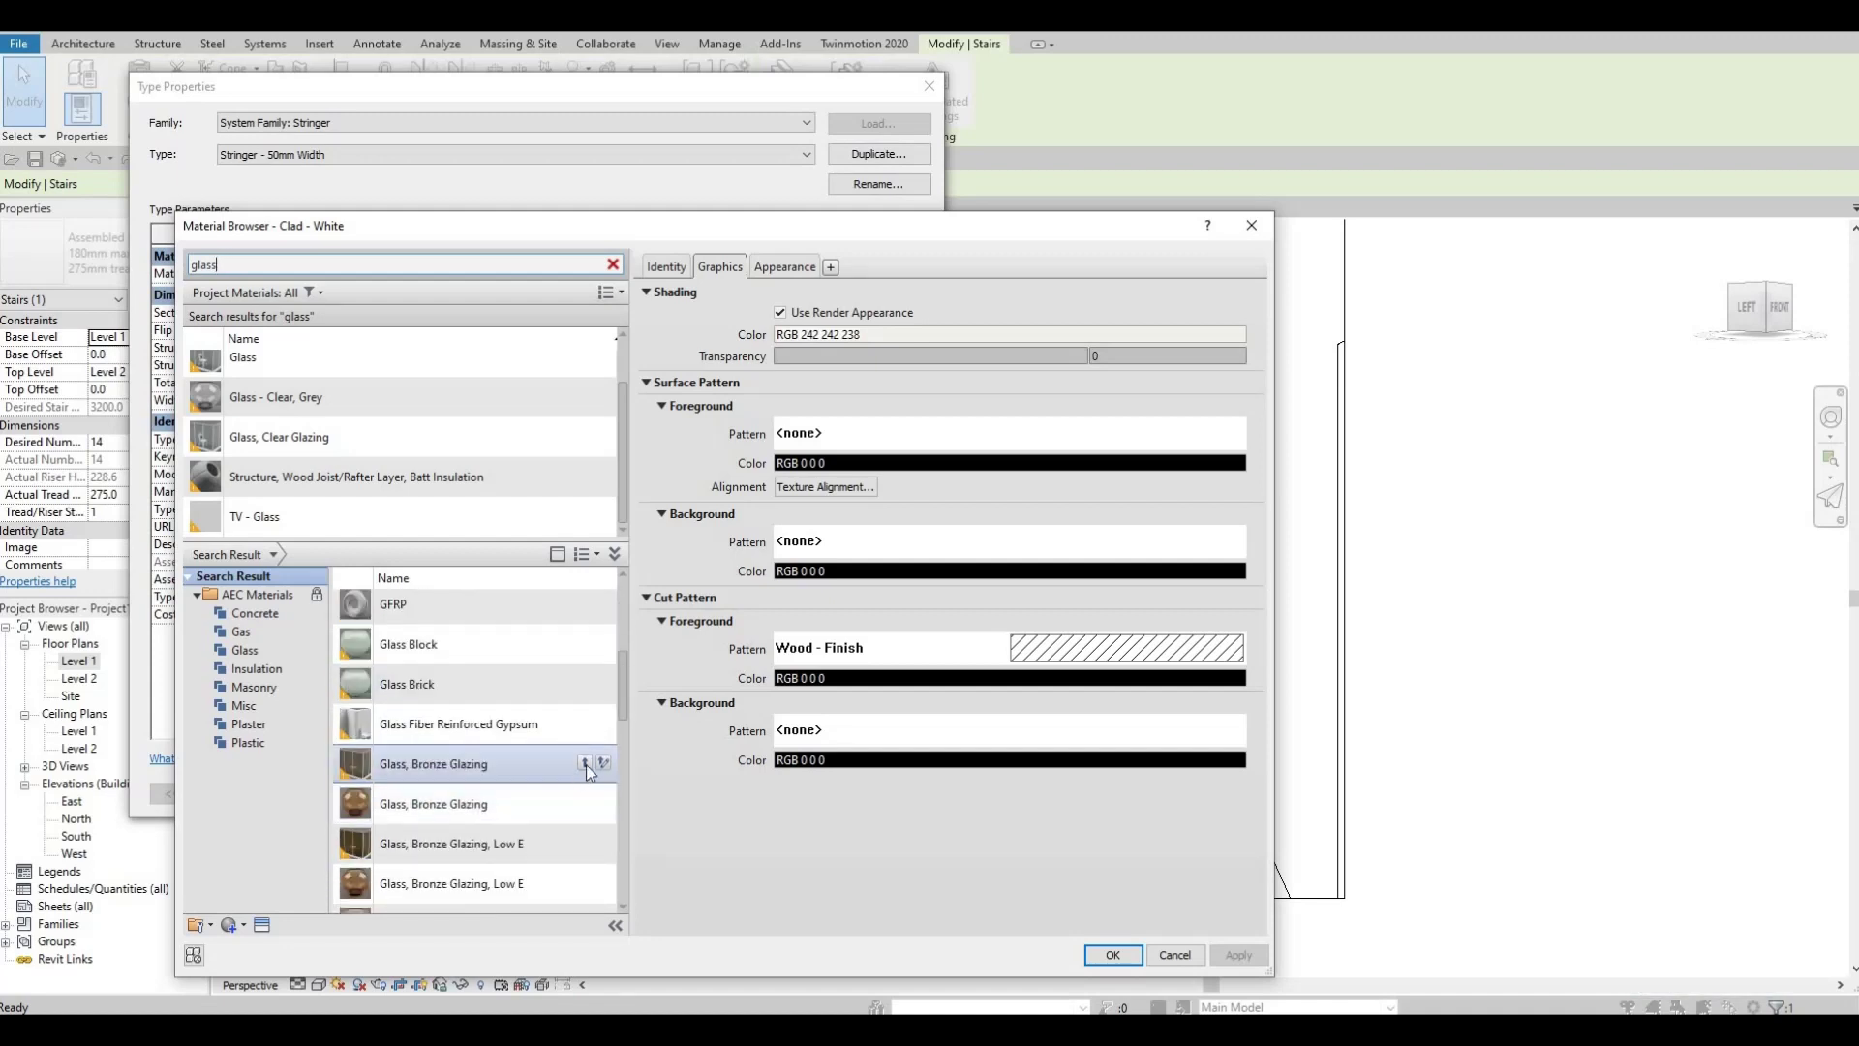
pyautogui.click(584, 762)
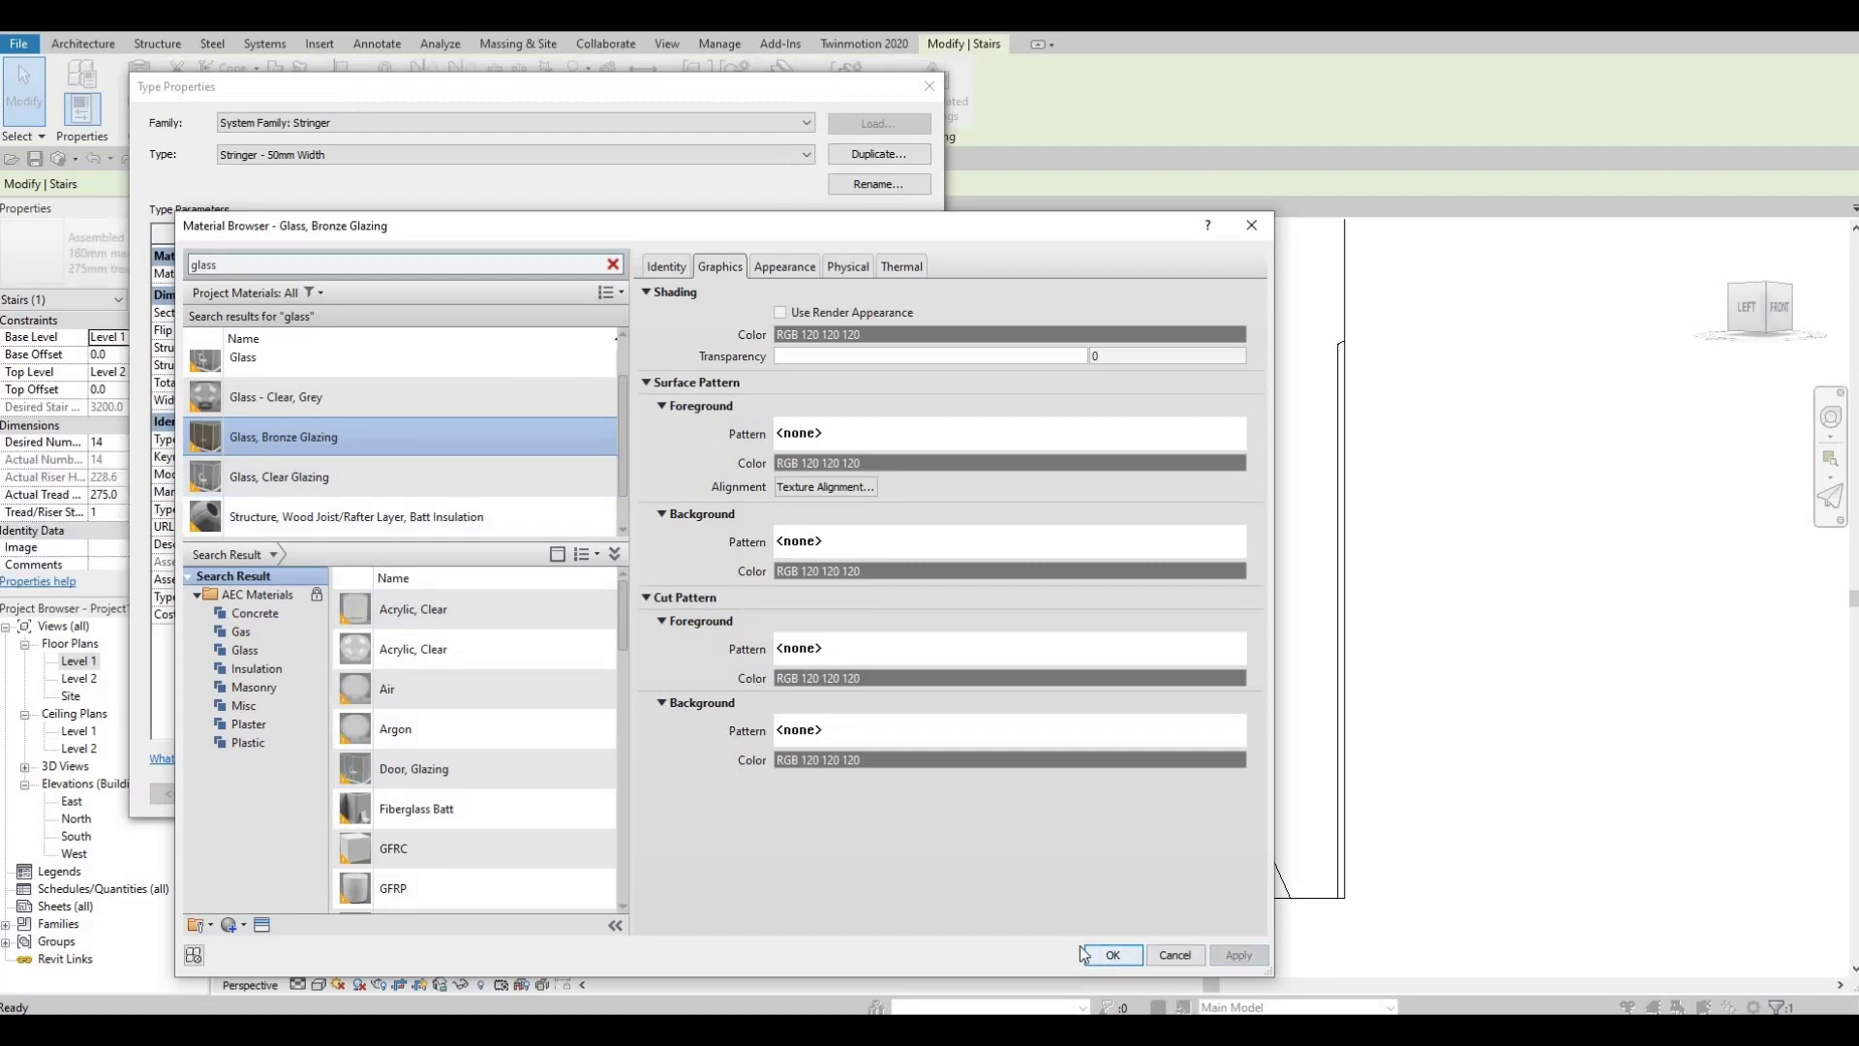
pyautogui.click(1113, 954)
pyautogui.click(711, 793)
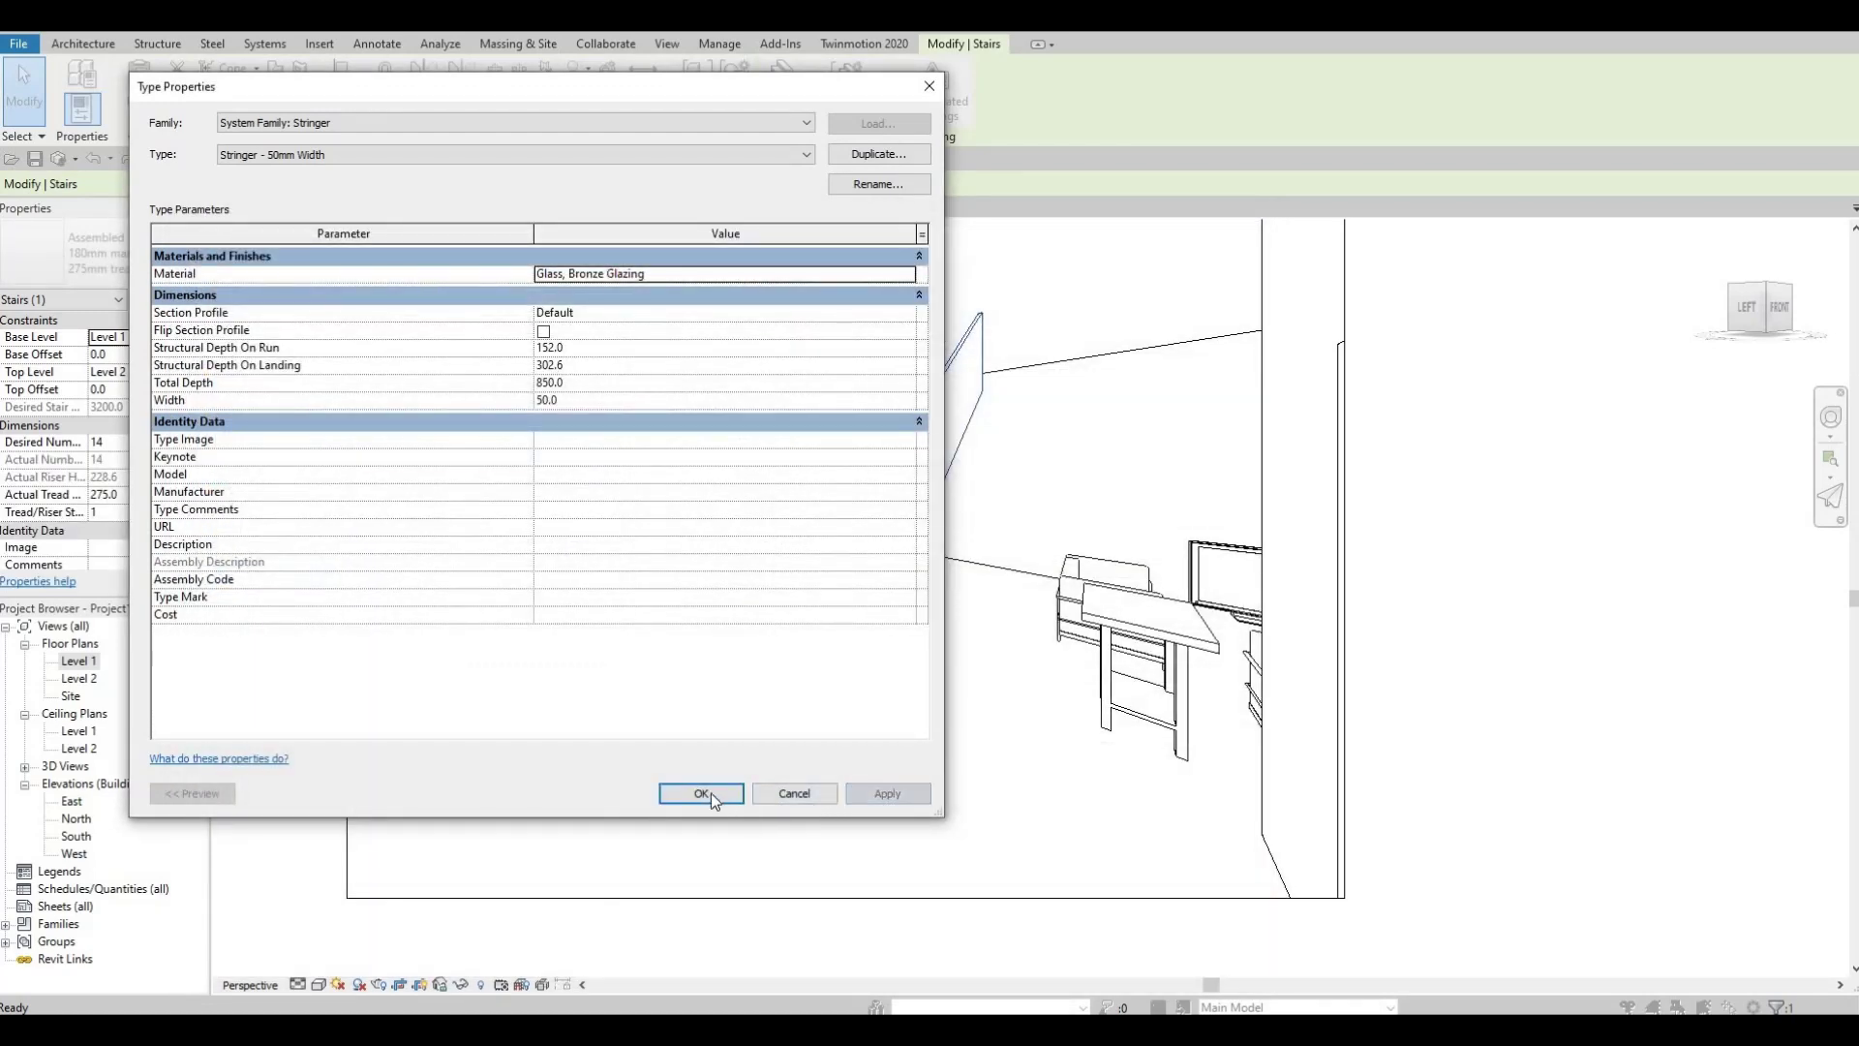
pyautogui.click(707, 790)
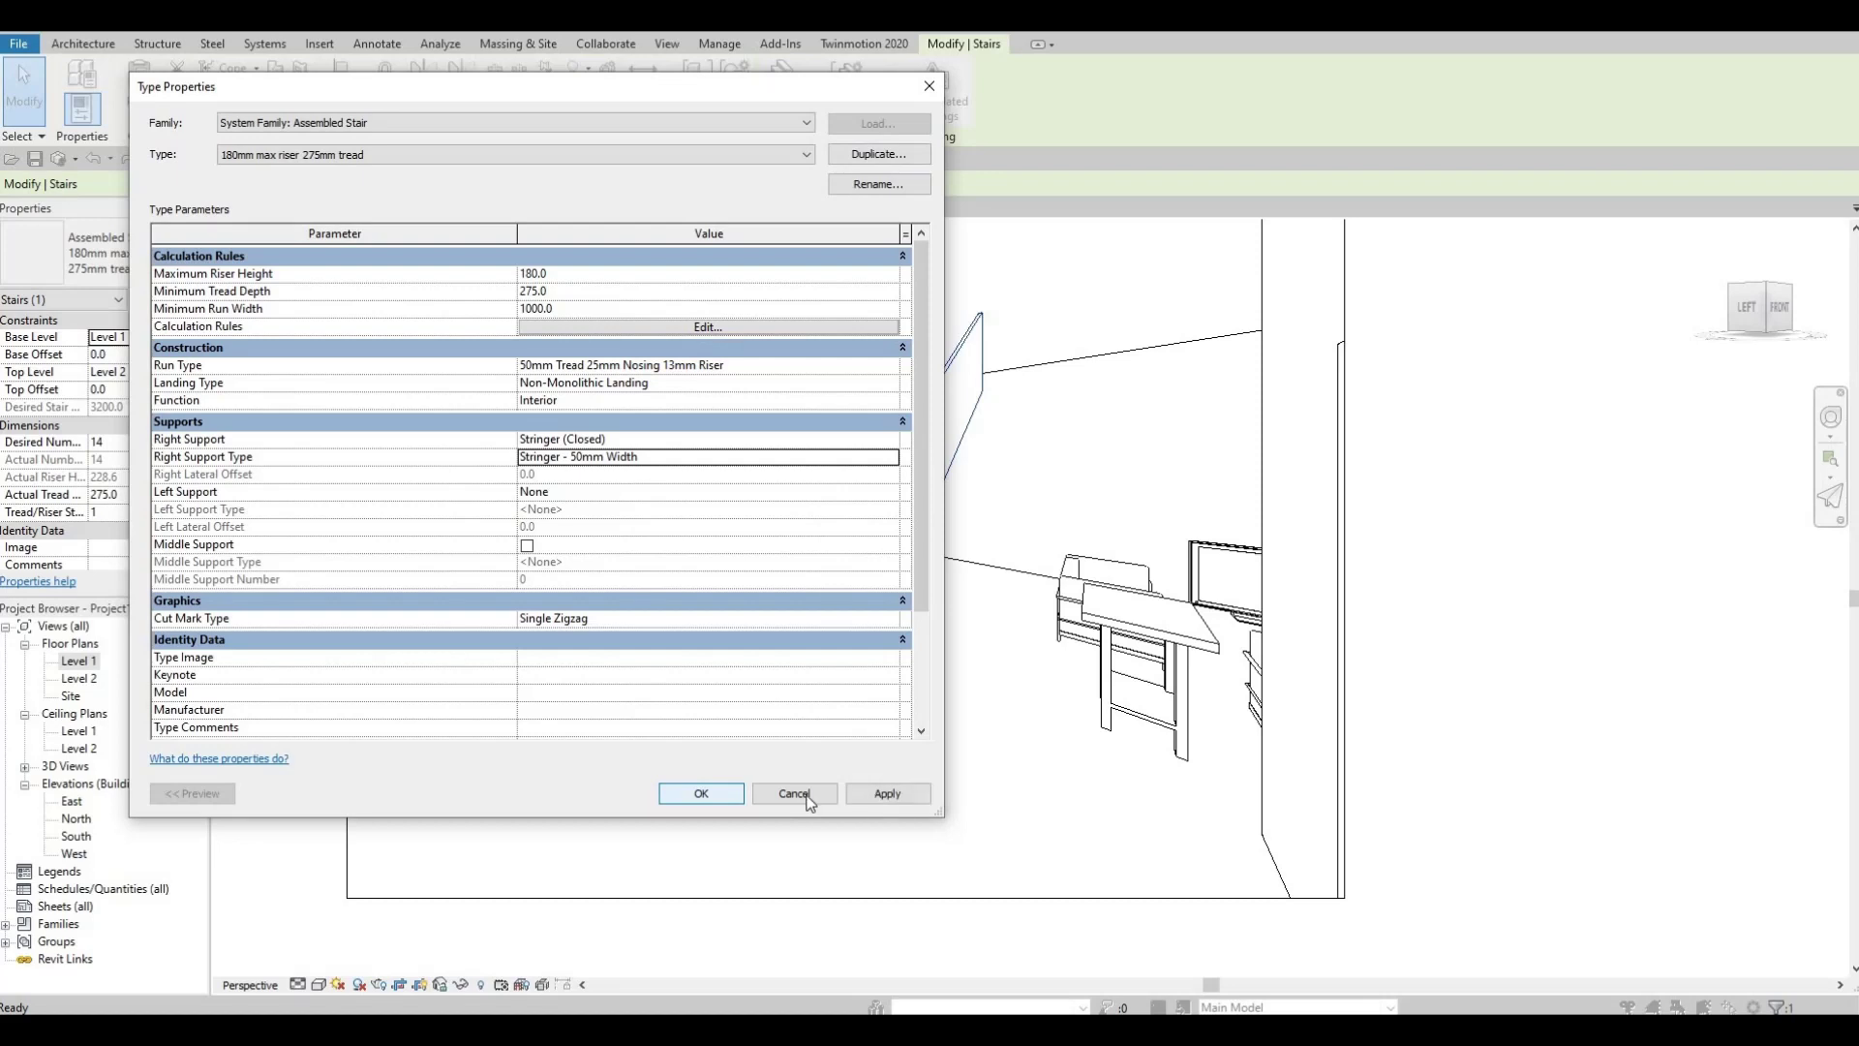
pyautogui.click(703, 792)
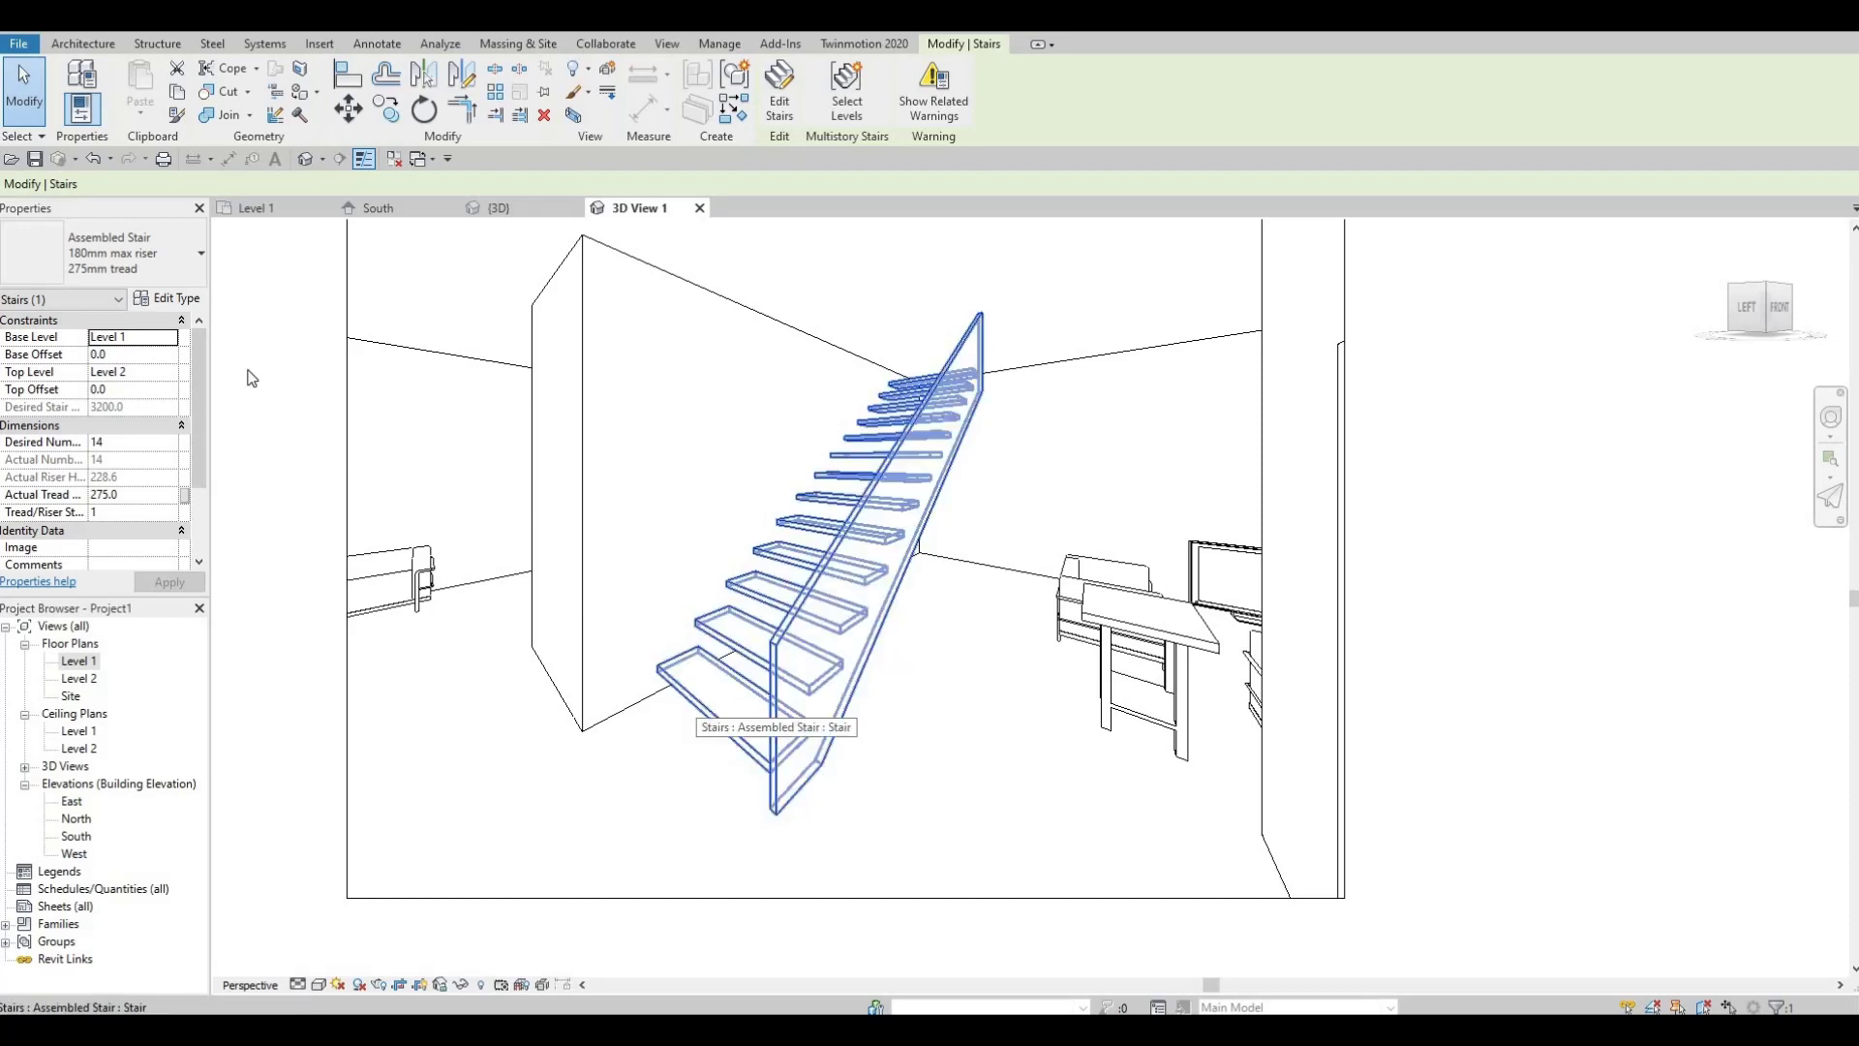
# - Set the Tread Material of the stair's run type, 50mm Tread 25mm Nosing 13mm Riser, to Birch and deselect the stair
pyautogui.click(189, 305)
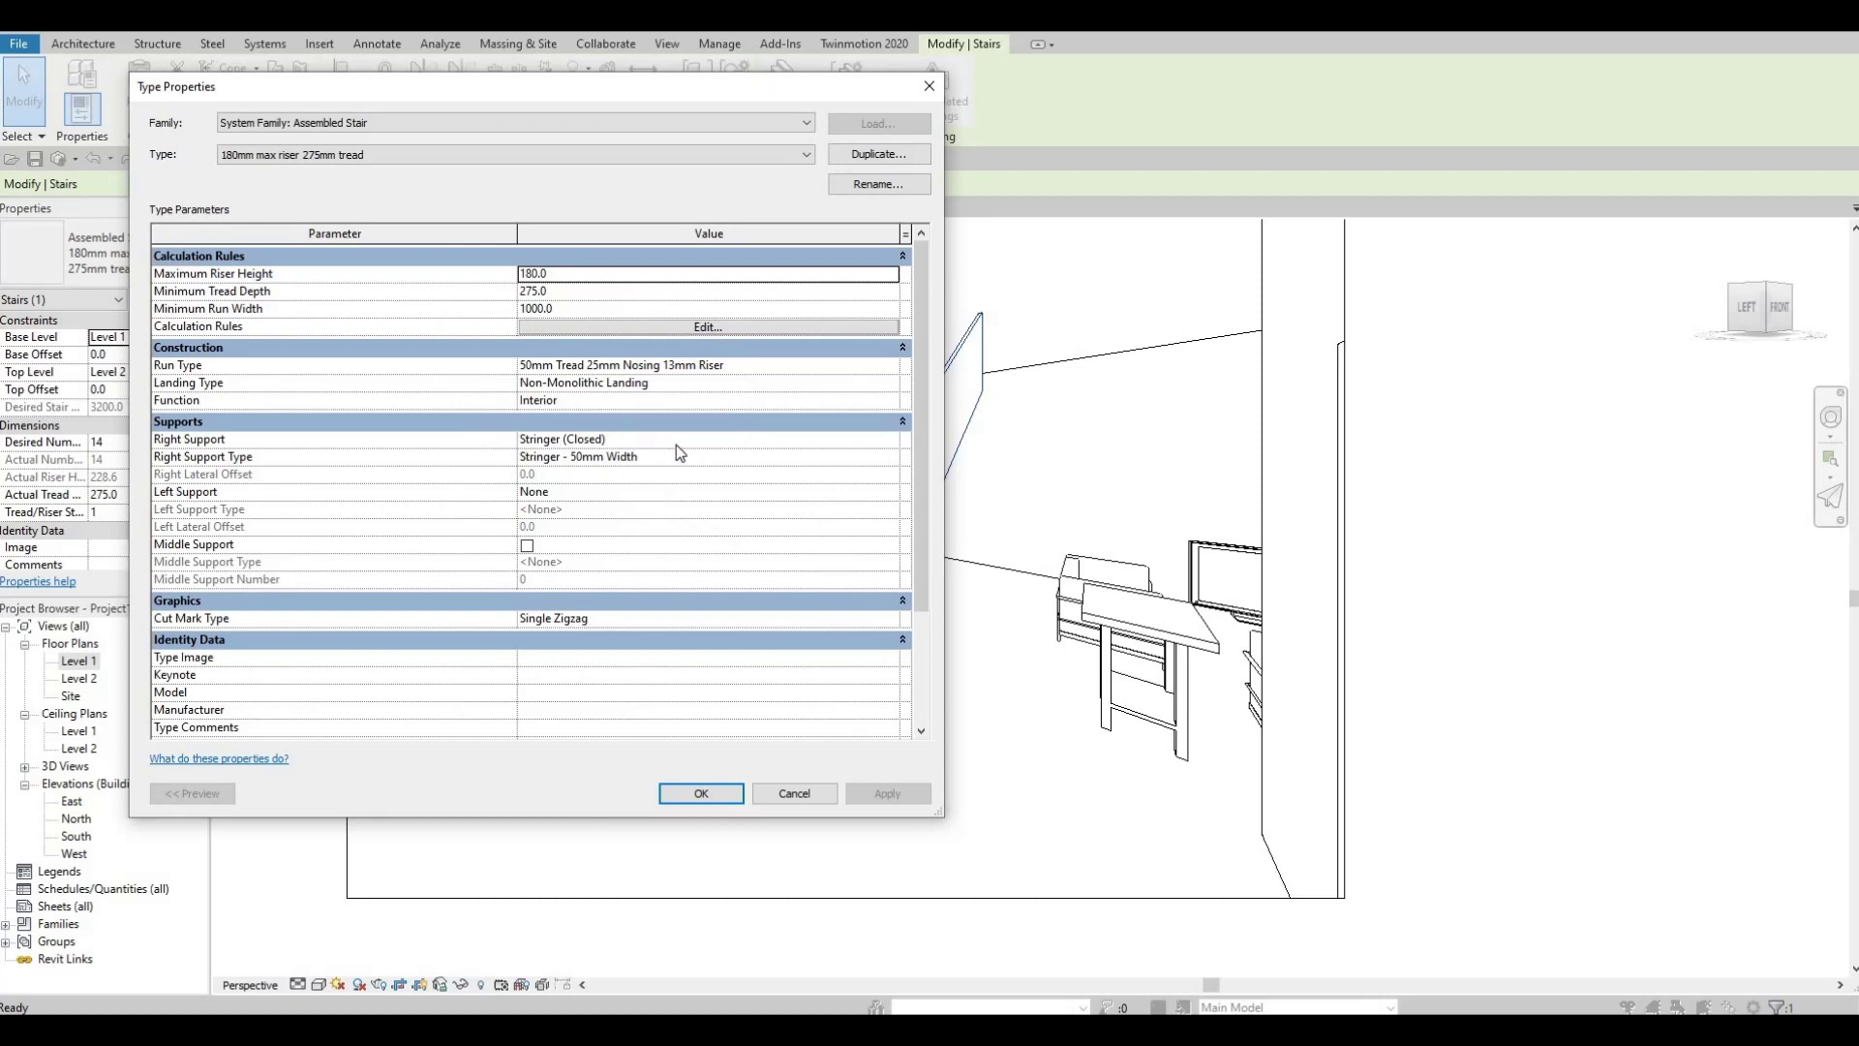
pyautogui.scroll(-2, 660, 466)
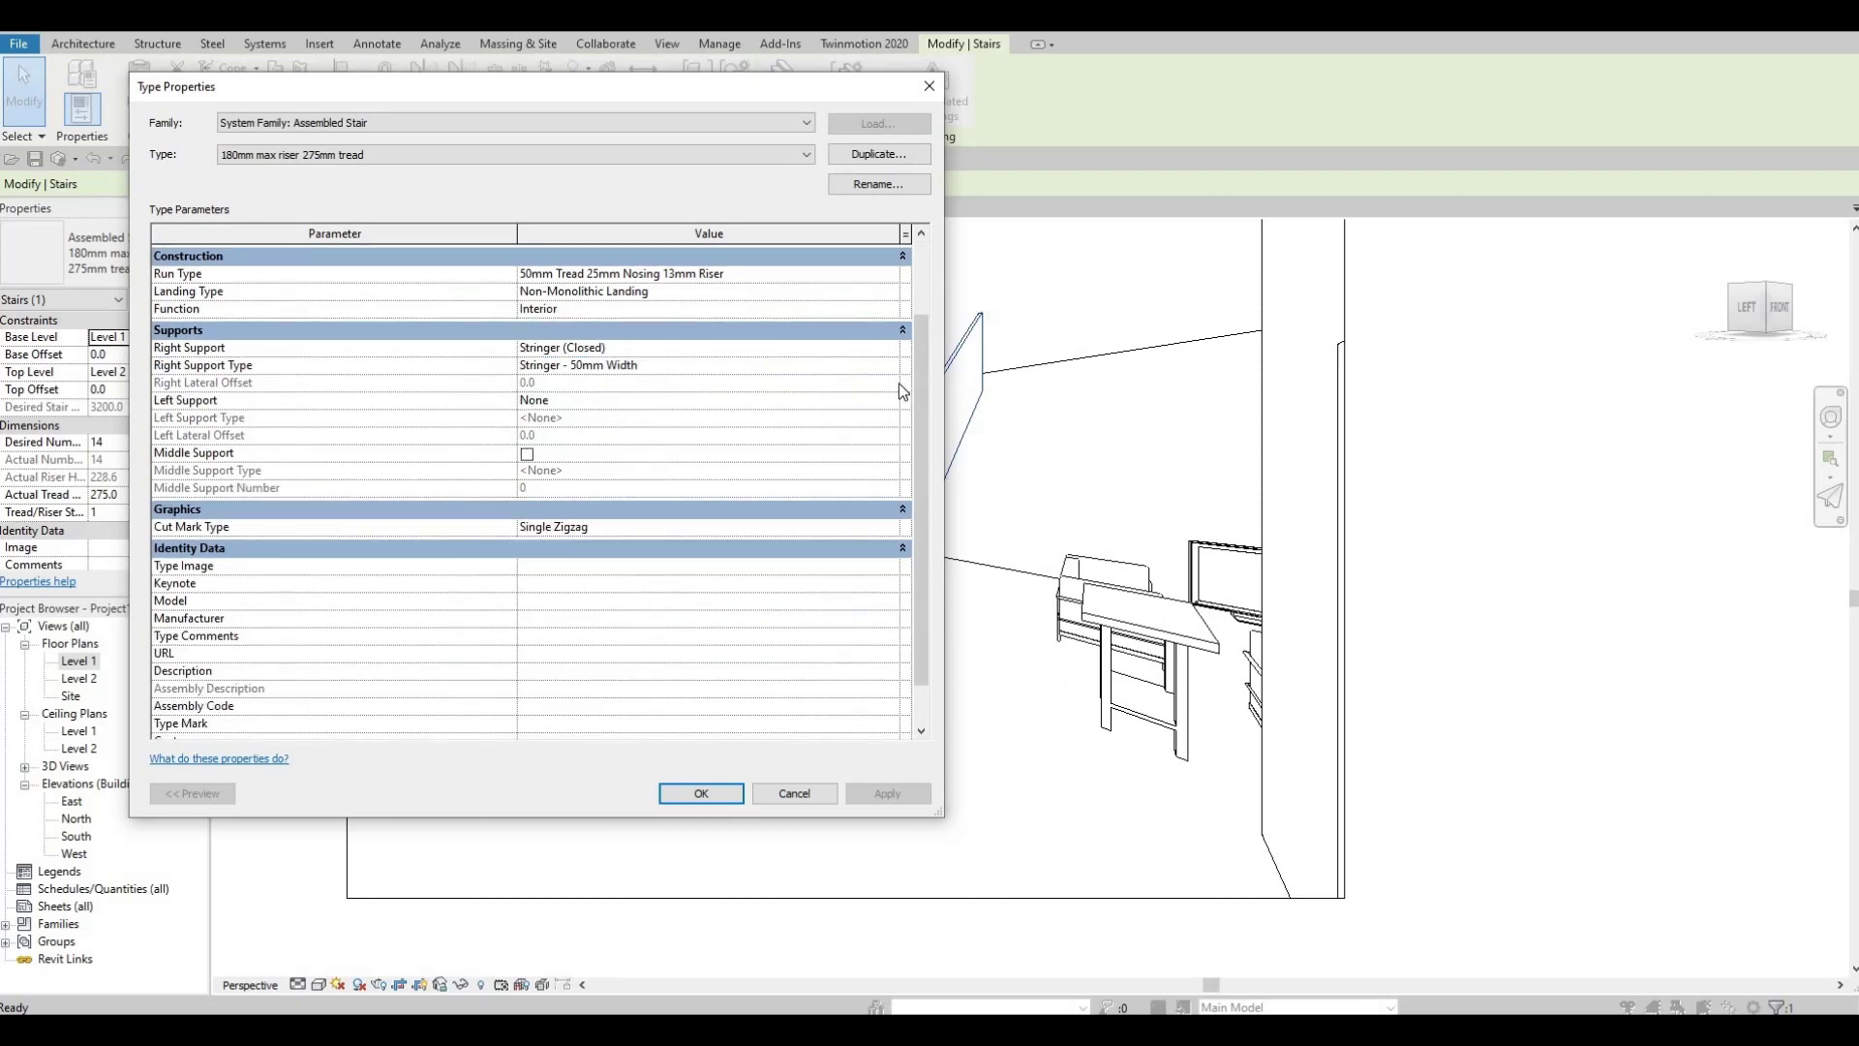
pyautogui.scroll(2, 865, 379)
pyautogui.click(865, 372)
pyautogui.press('F1')
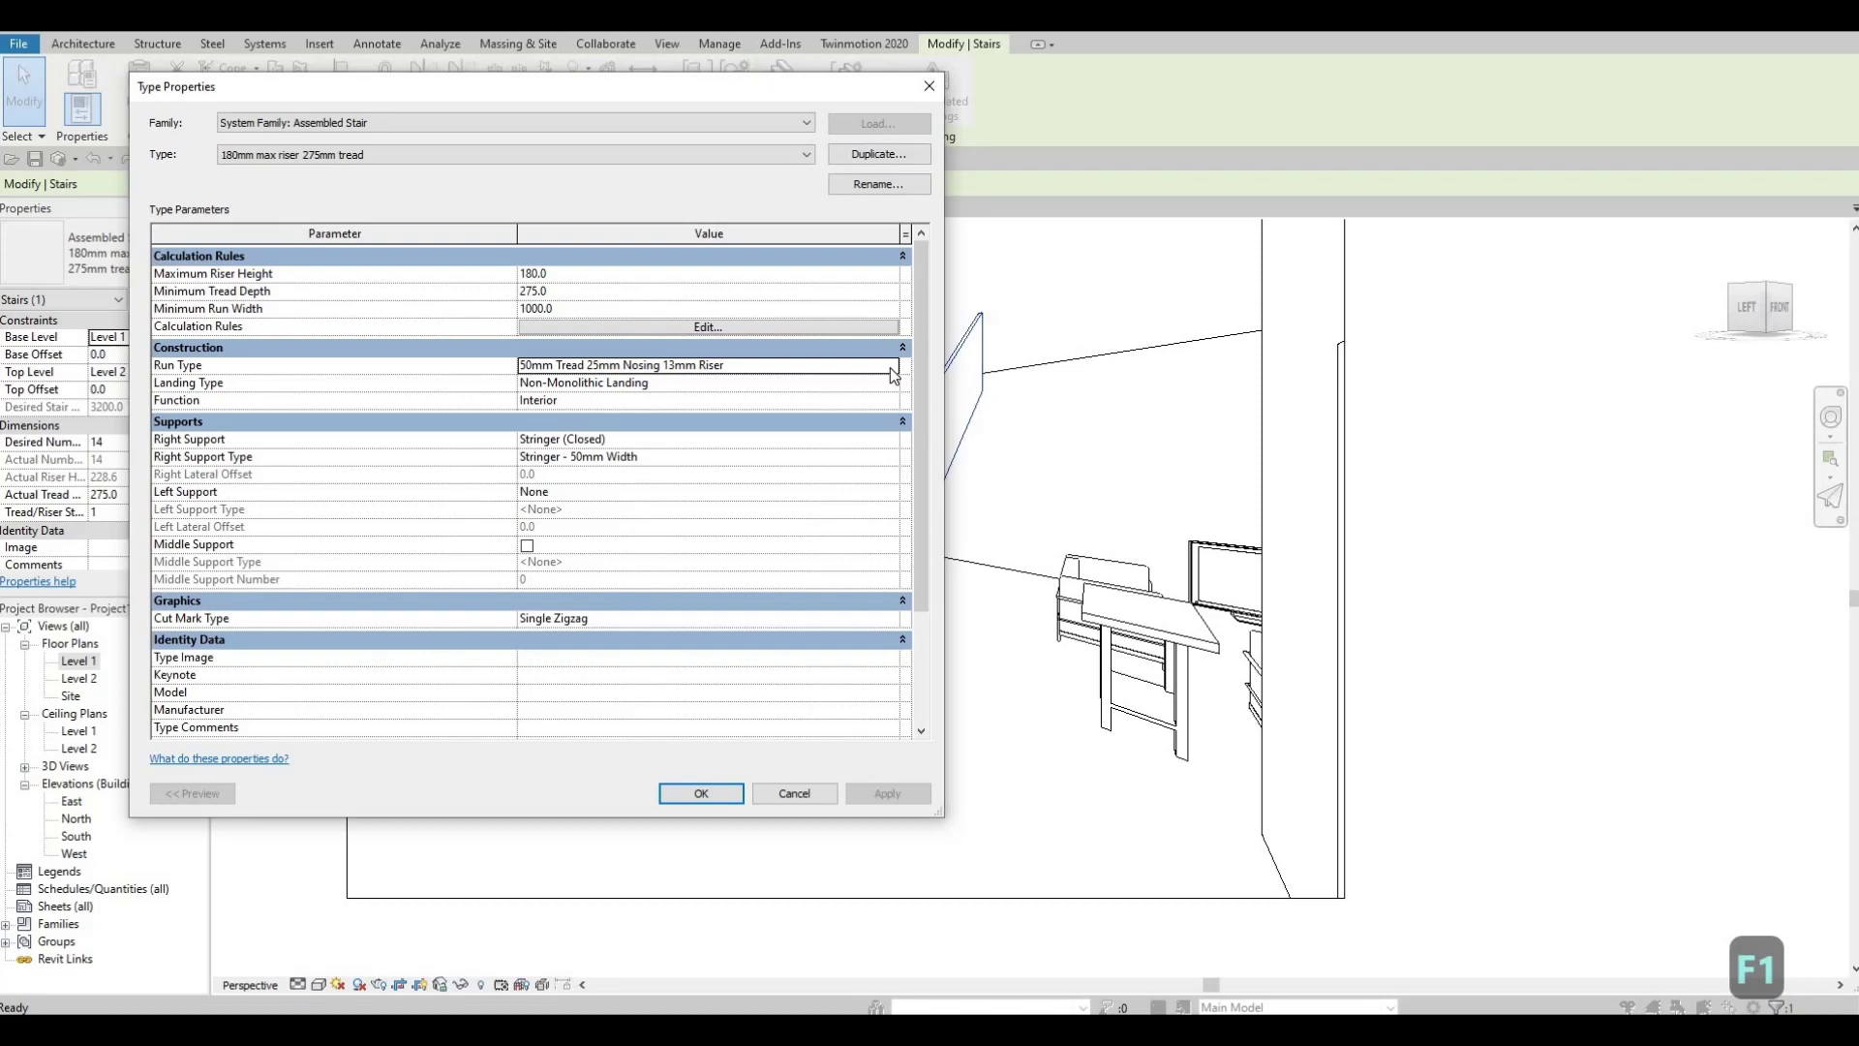
pyautogui.click(892, 366)
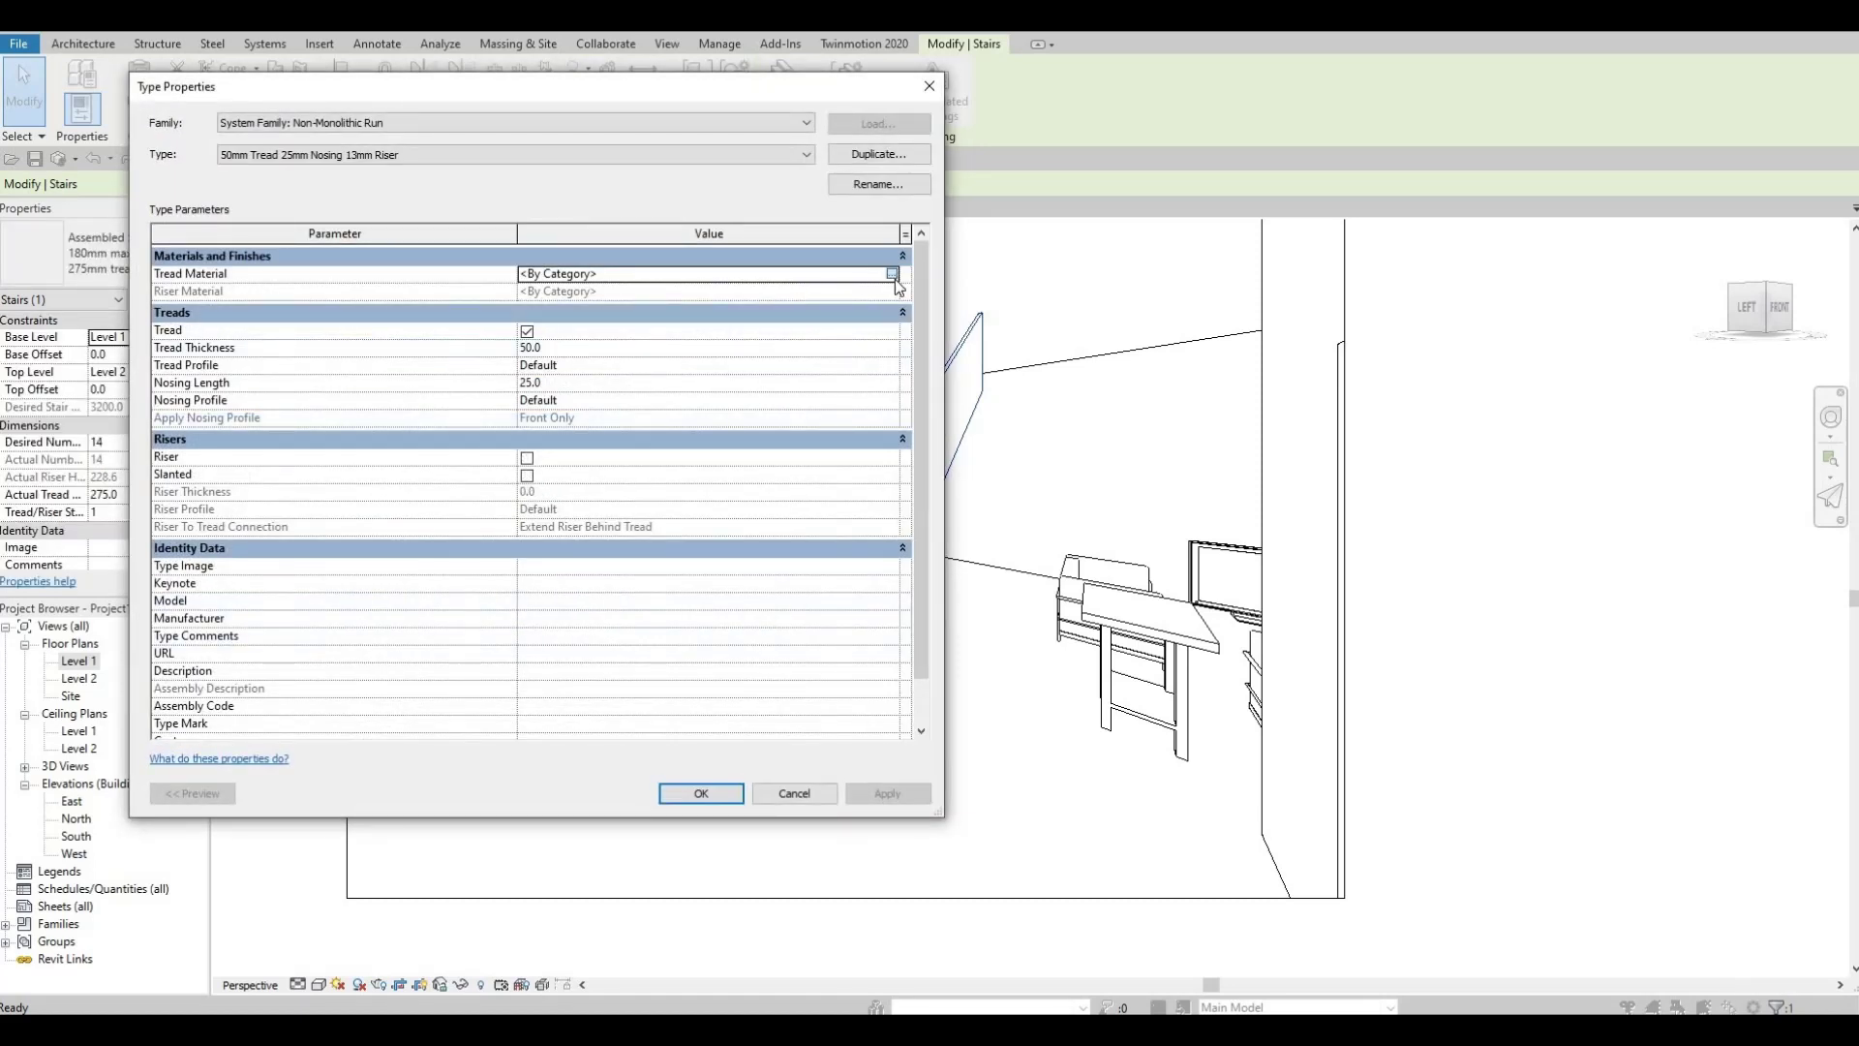
pyautogui.click(892, 274)
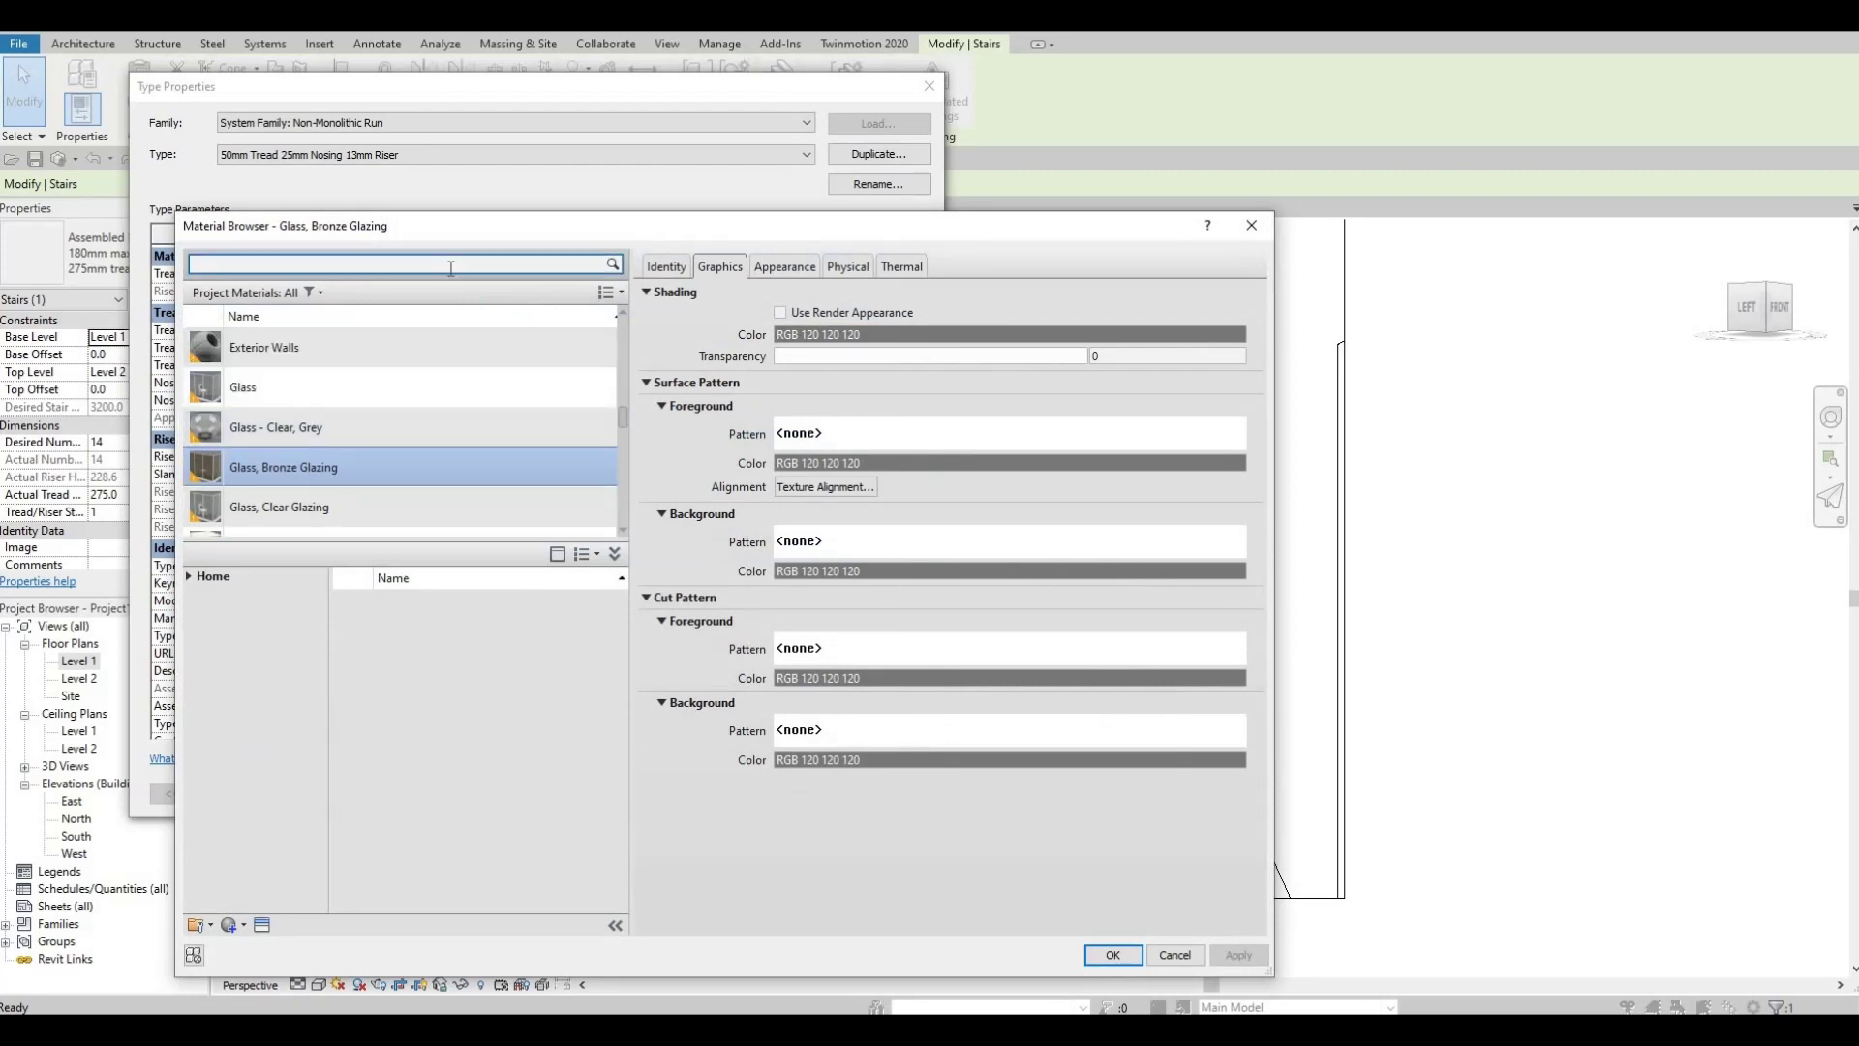
pyautogui.write('wood')
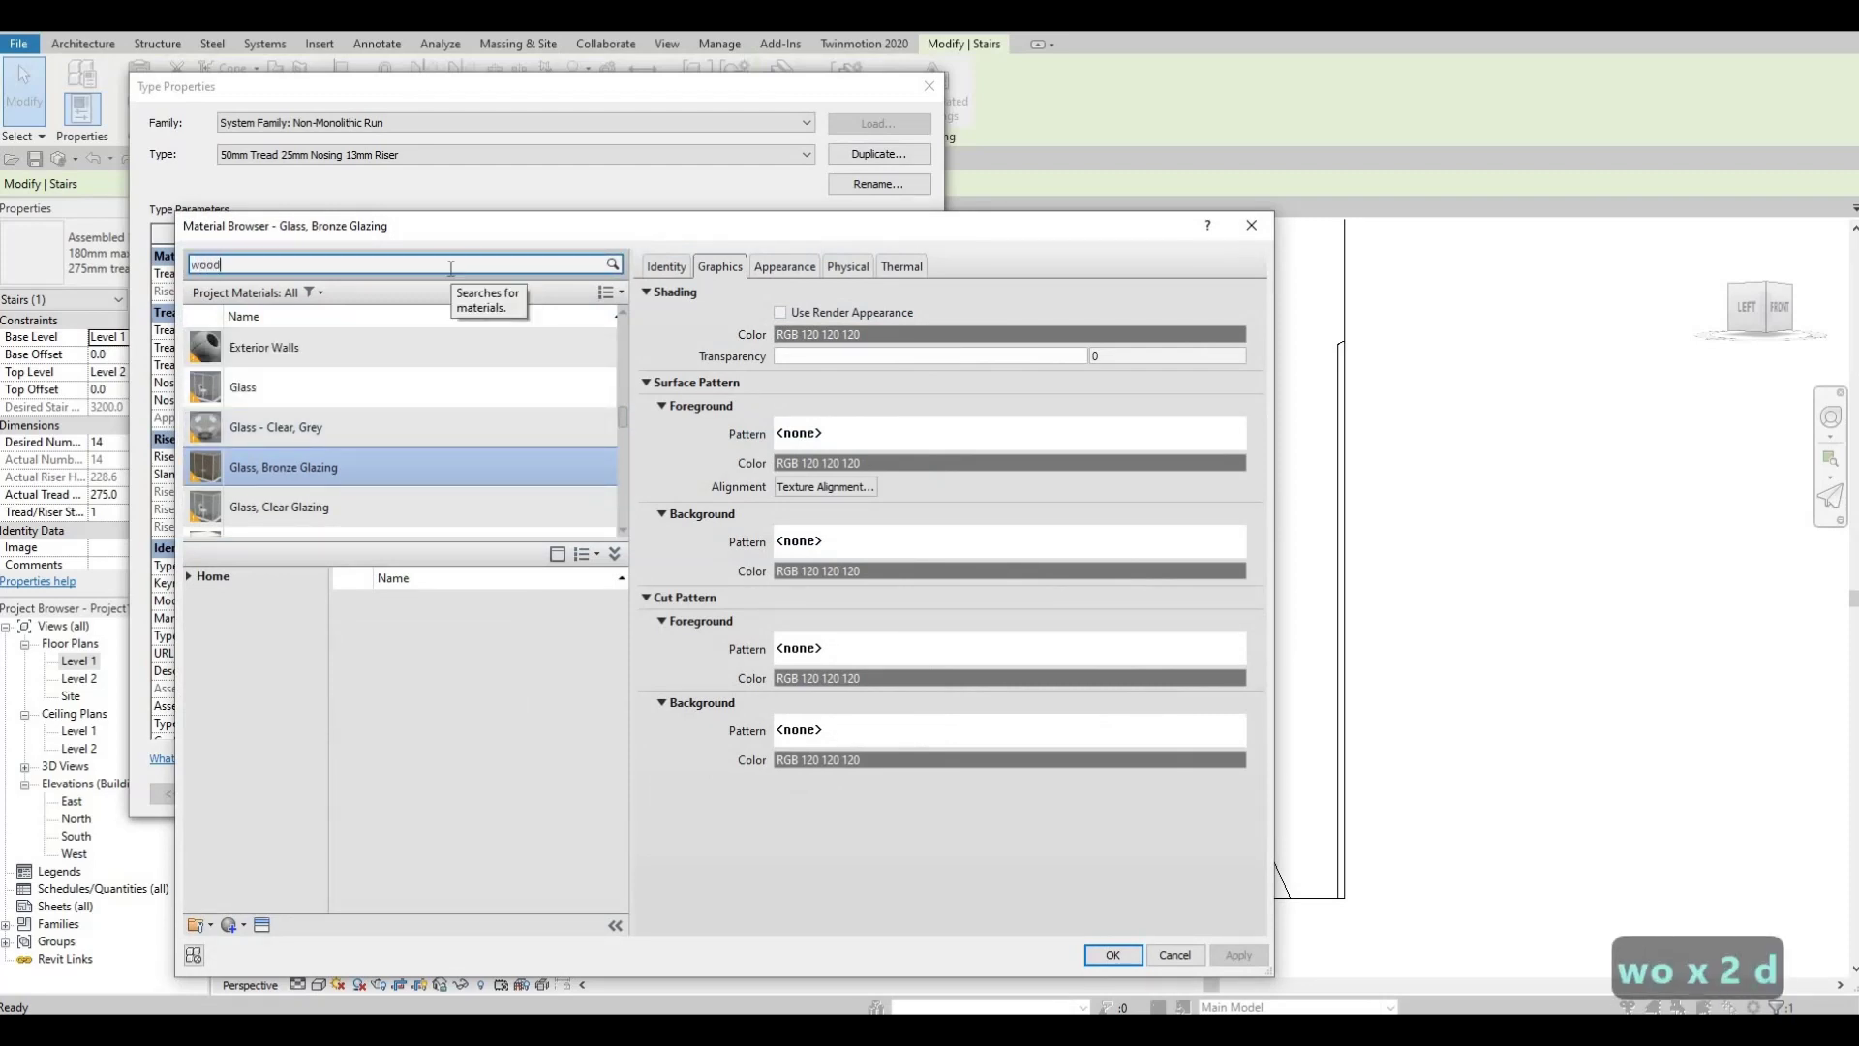
pyautogui.click(559, 369)
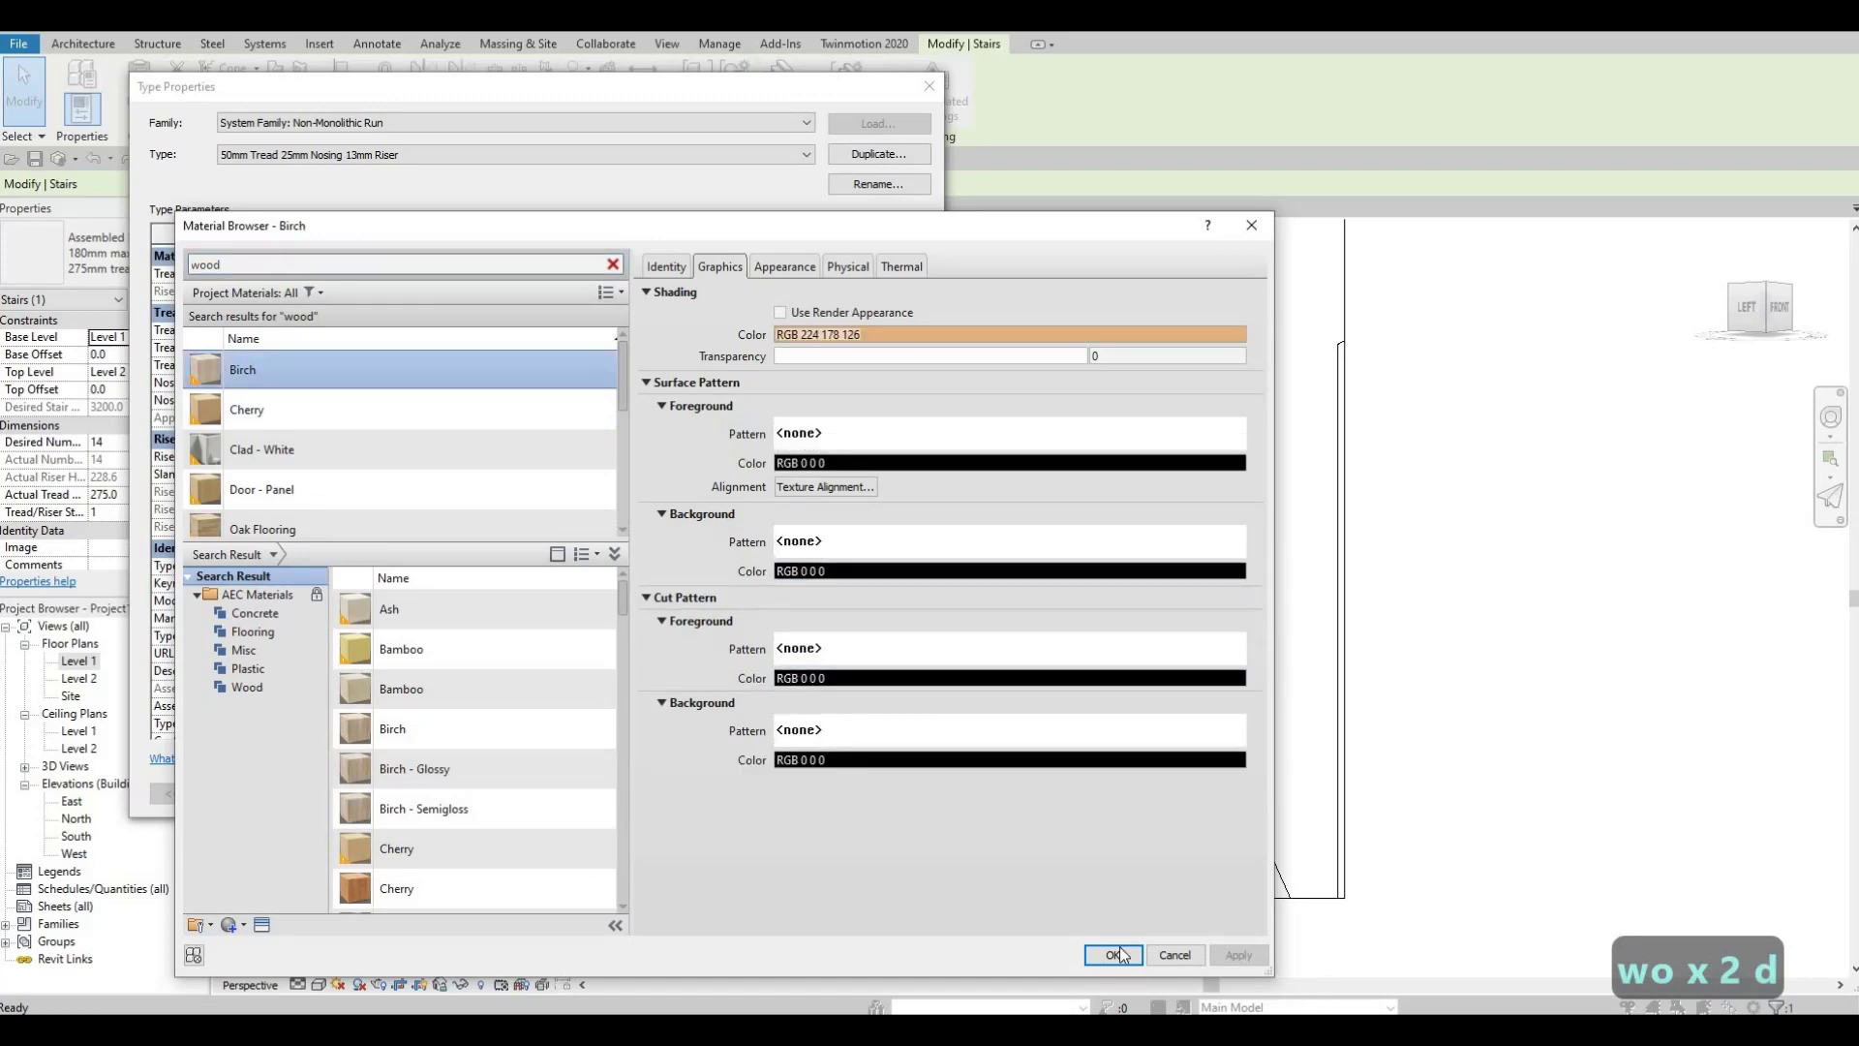
pyautogui.press('Return')
pyautogui.click(897, 794)
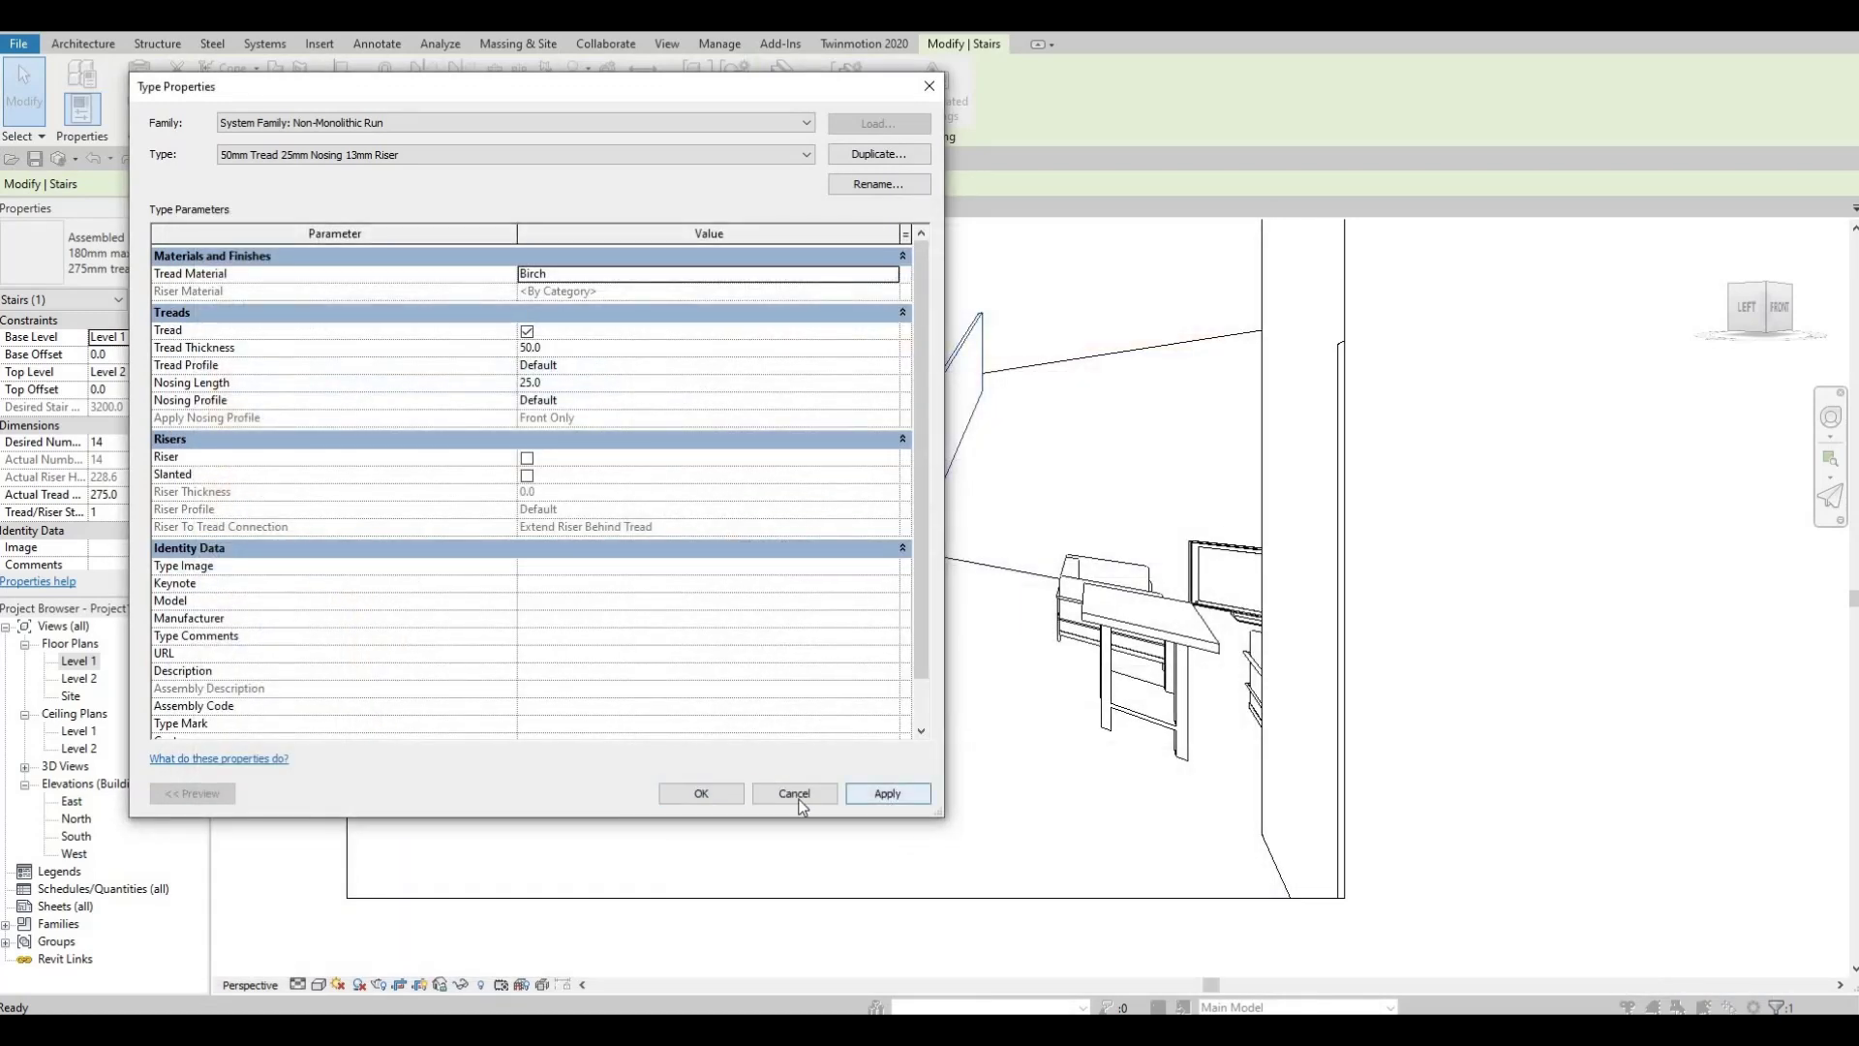
pyautogui.click(701, 794)
pyautogui.click(701, 794)
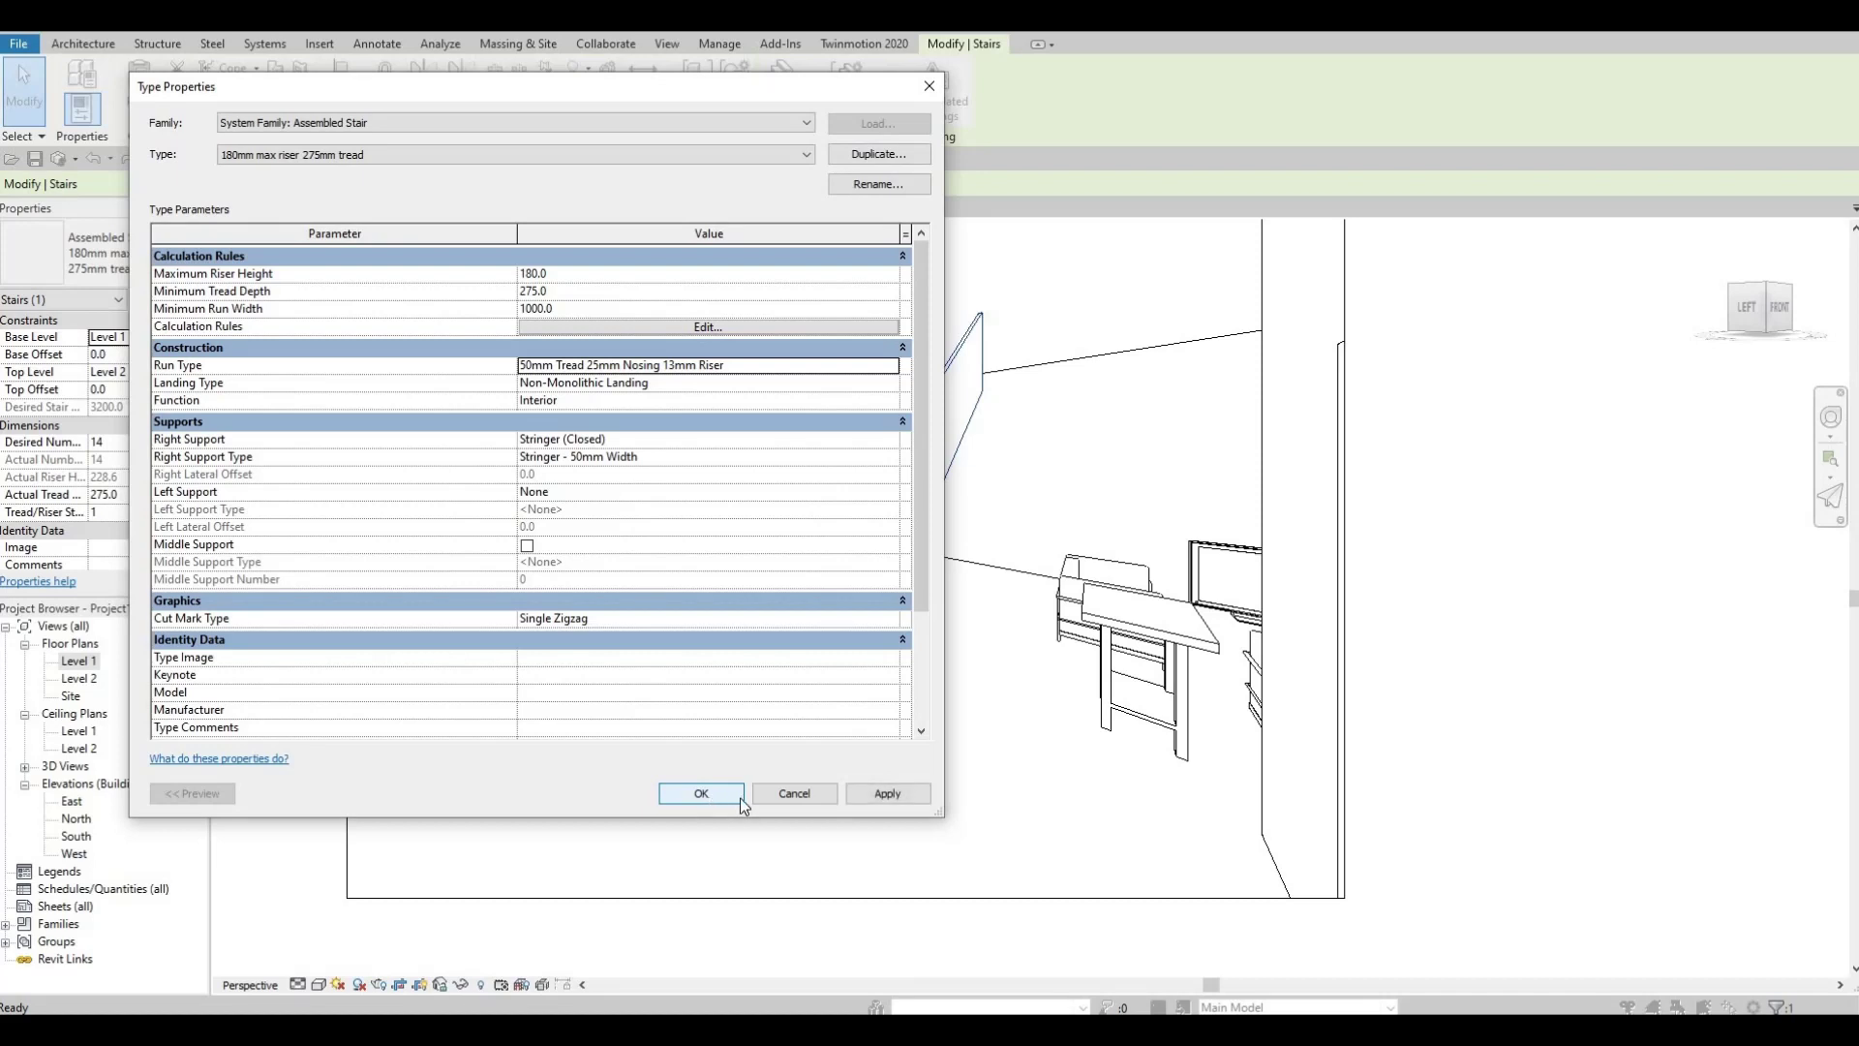
pyautogui.press('Escape')
pyautogui.press('Escape')
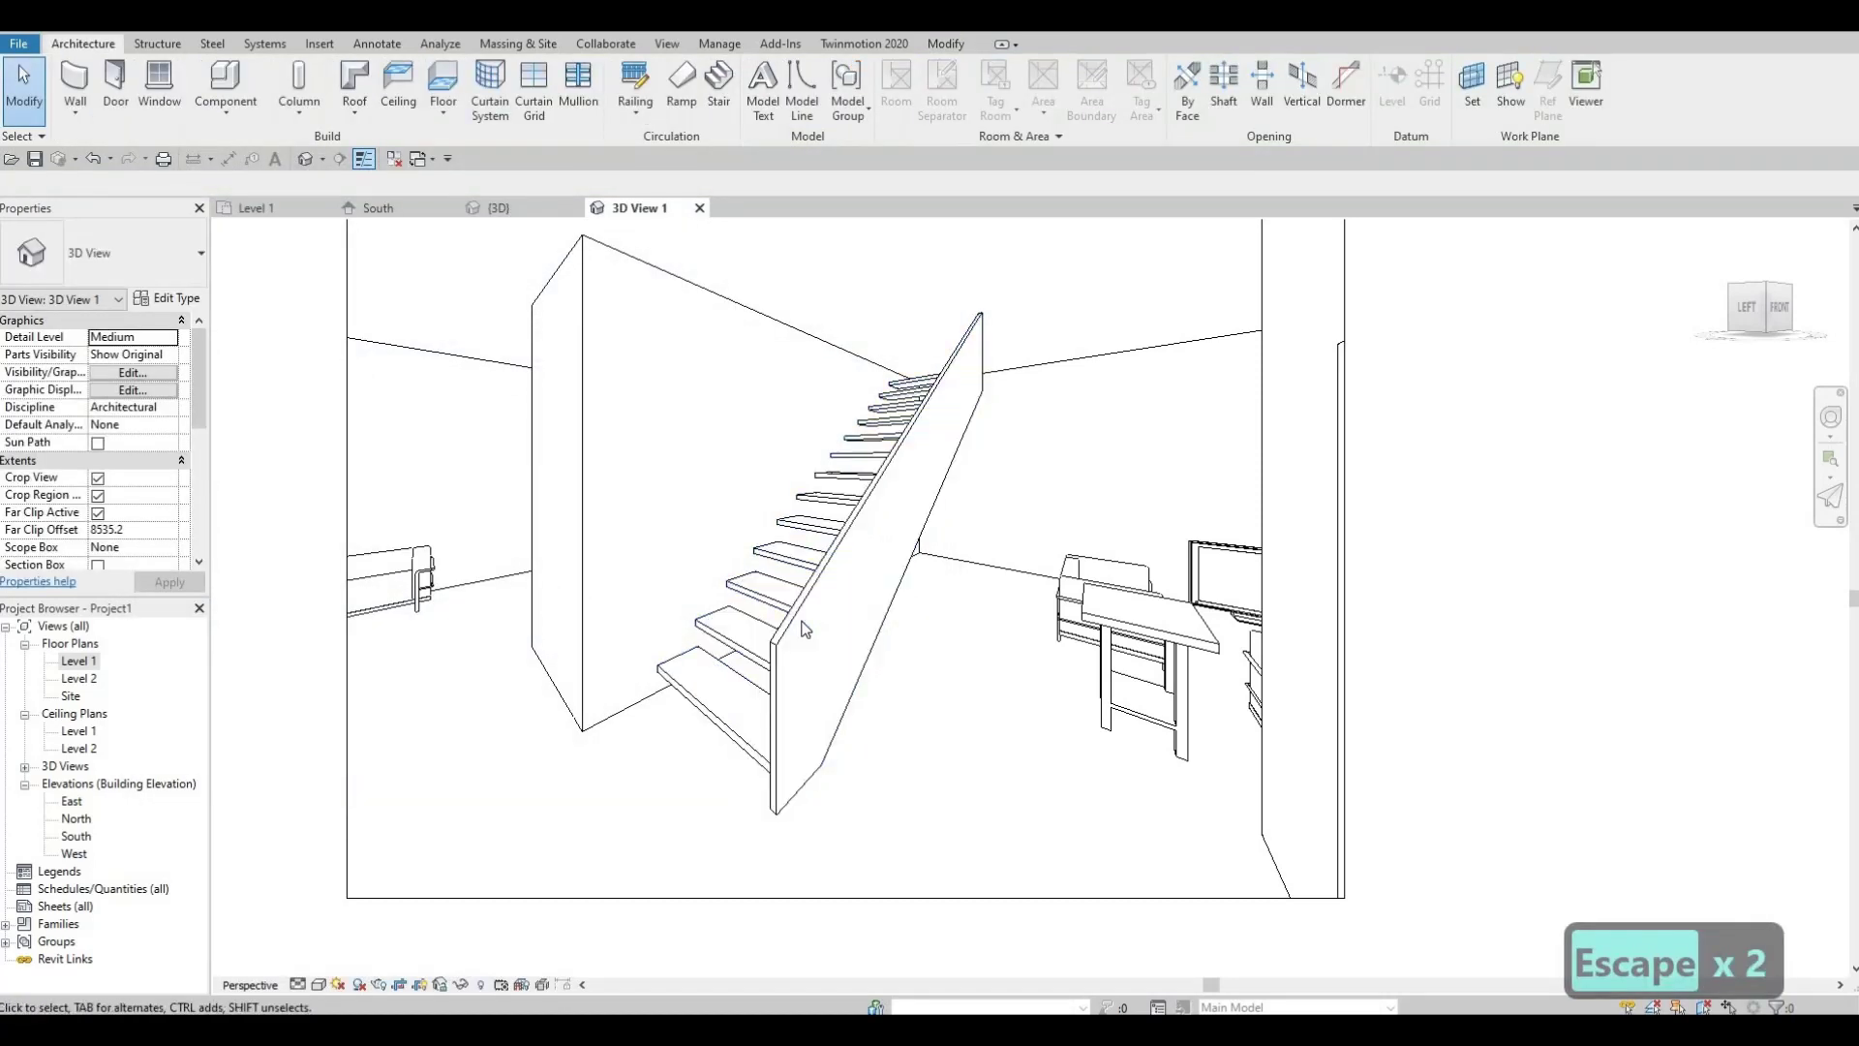
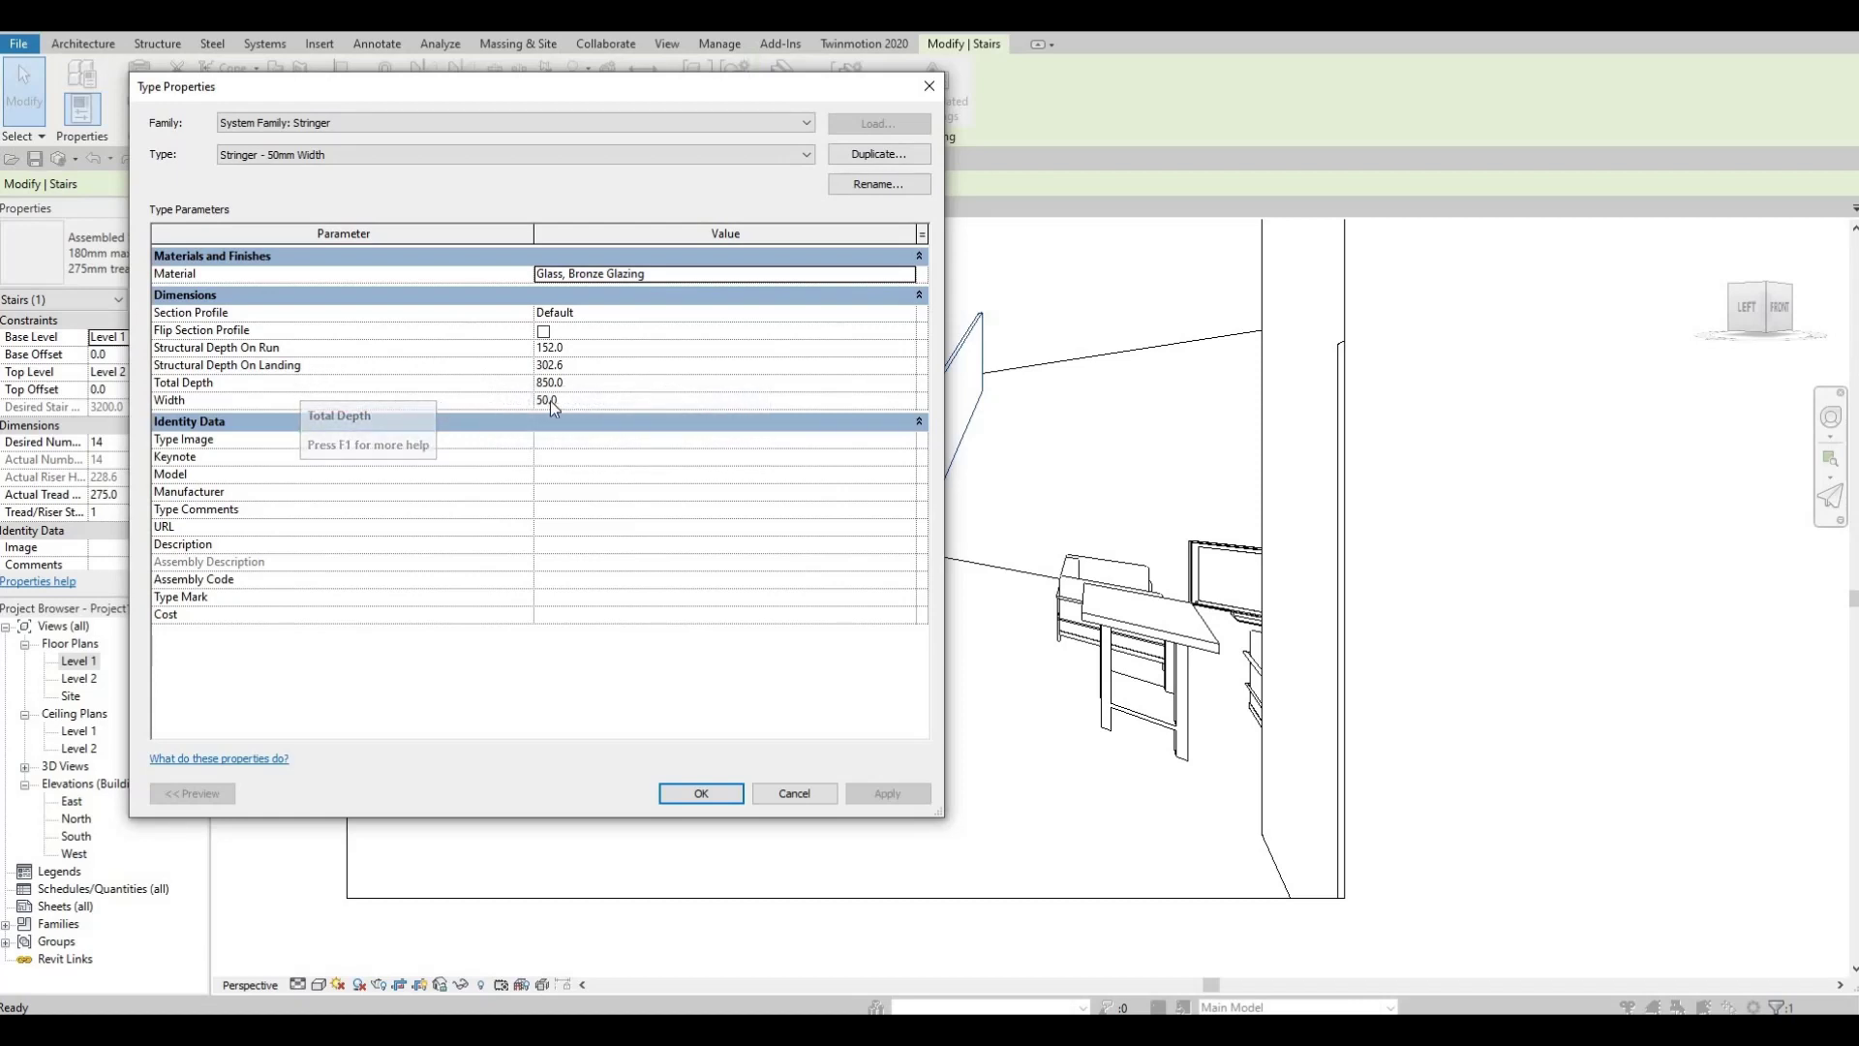
# - Set the Width of the stair's right stringer type to 20 mm and accept the stair type changes
pyautogui.click(588, 401)
pyautogui.hotkey('ctrl', 'a')
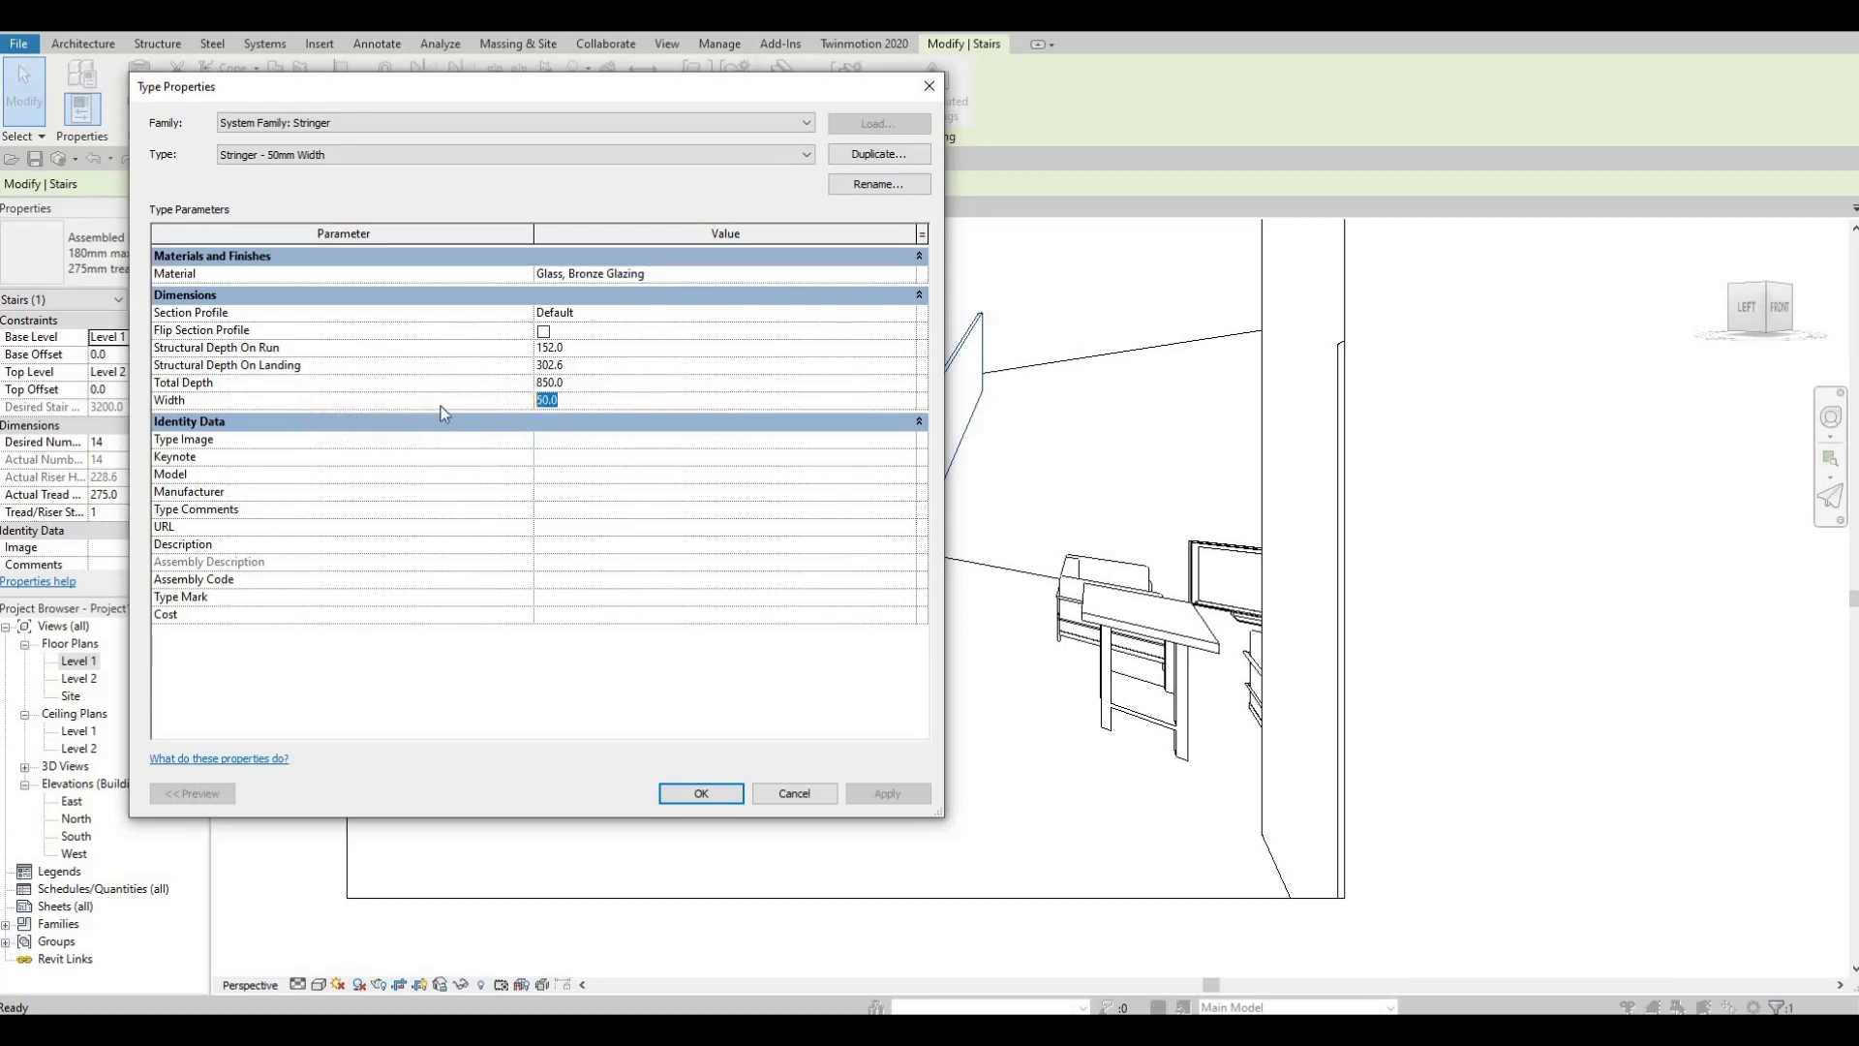
pyautogui.write('20')
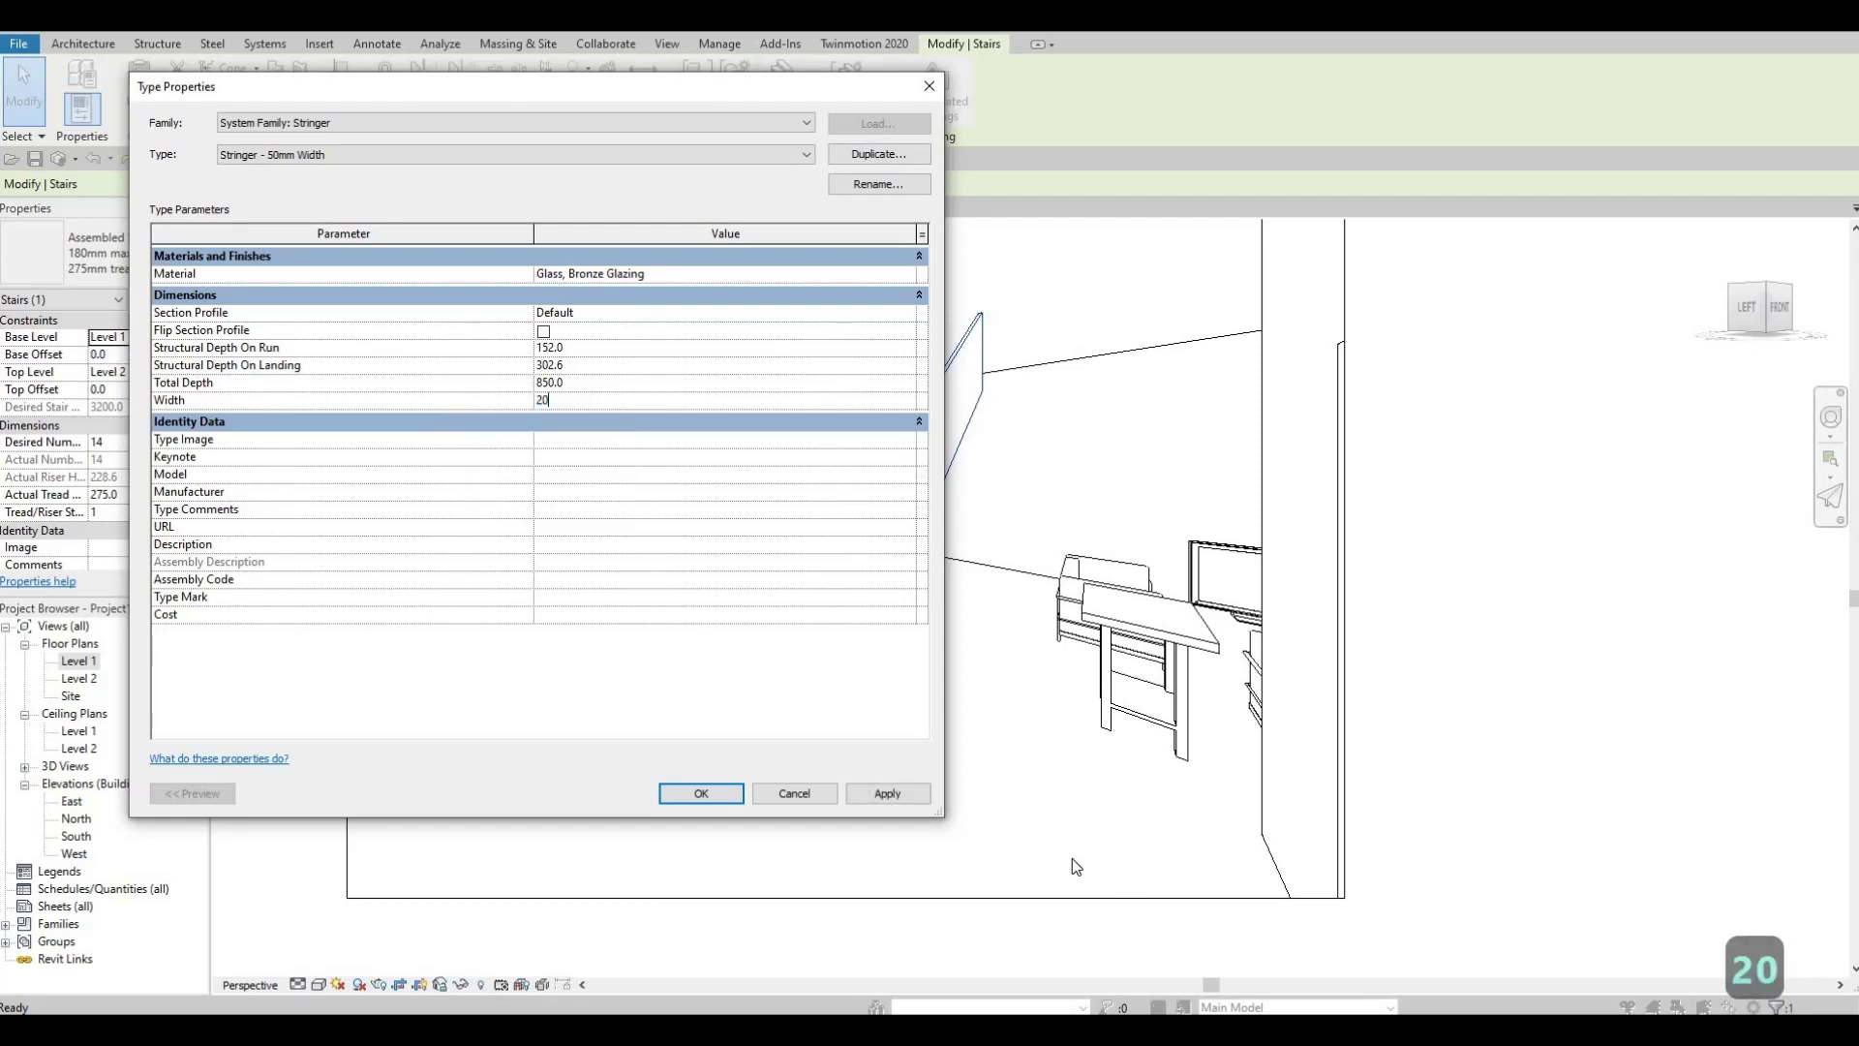
pyautogui.click(887, 799)
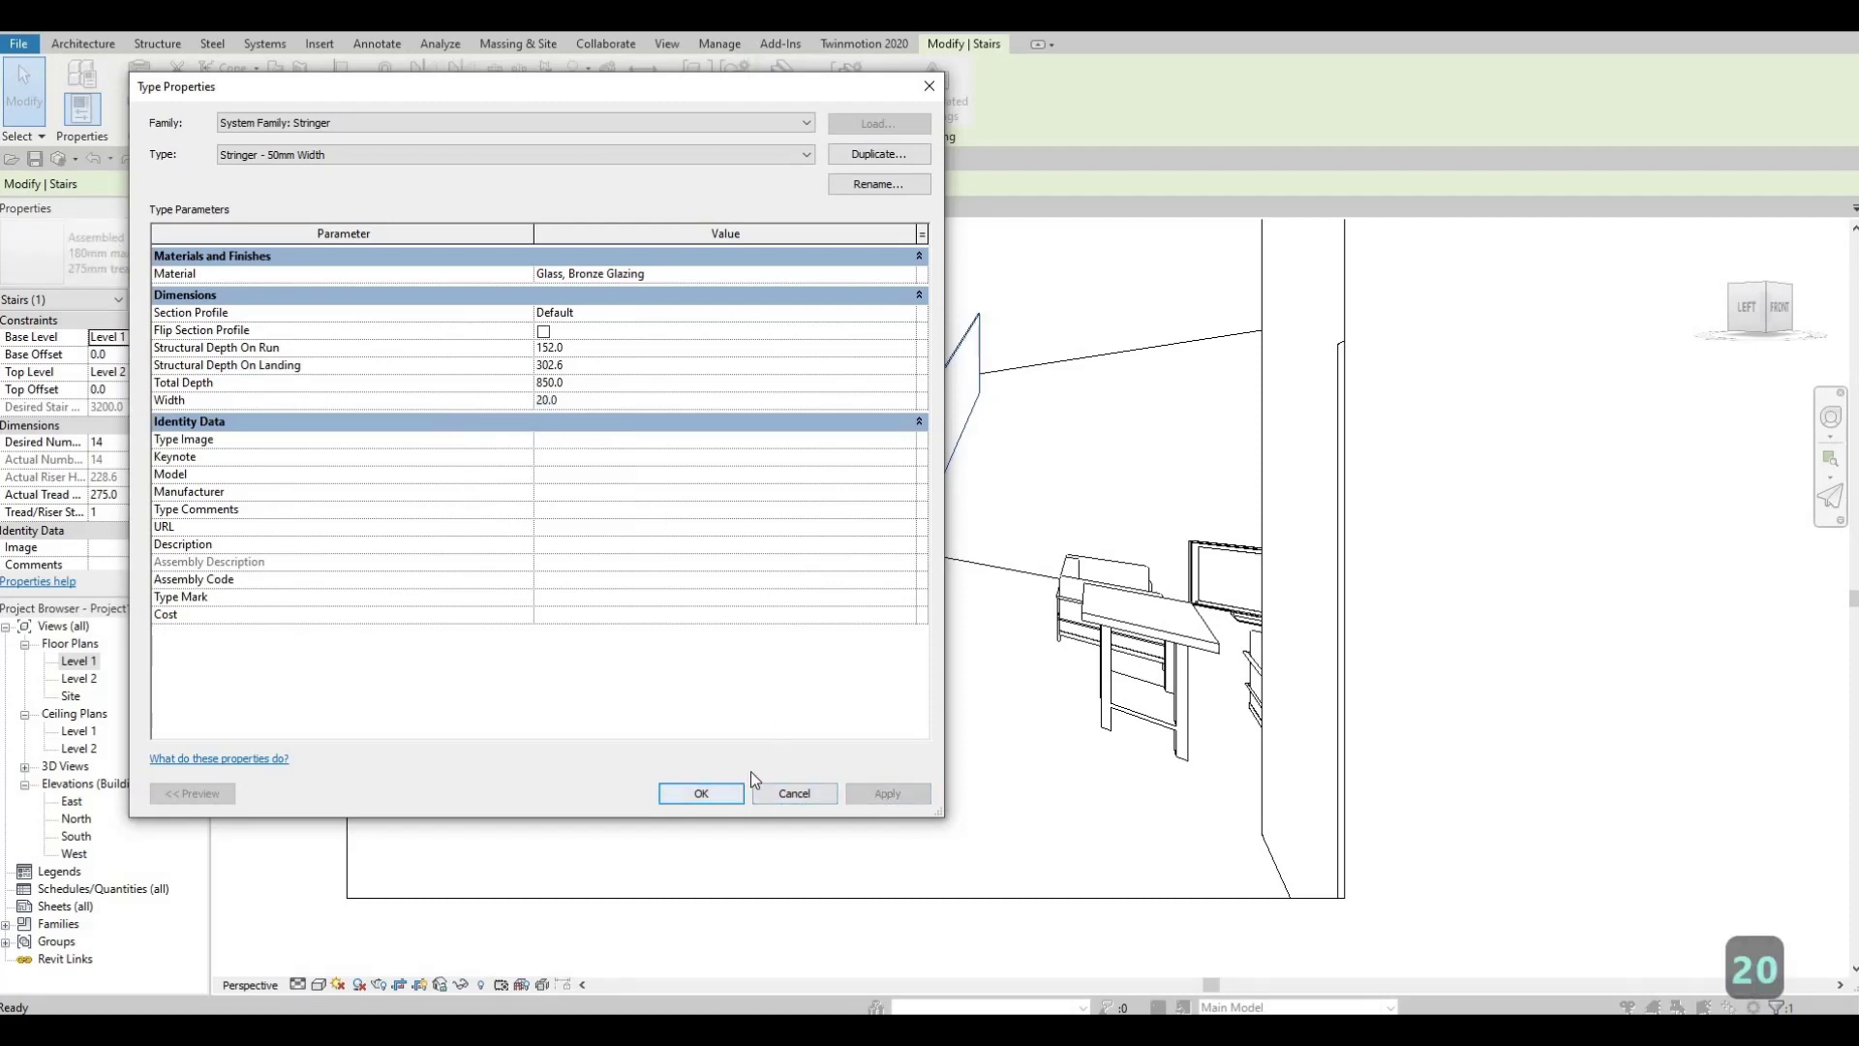
pyautogui.click(701, 793)
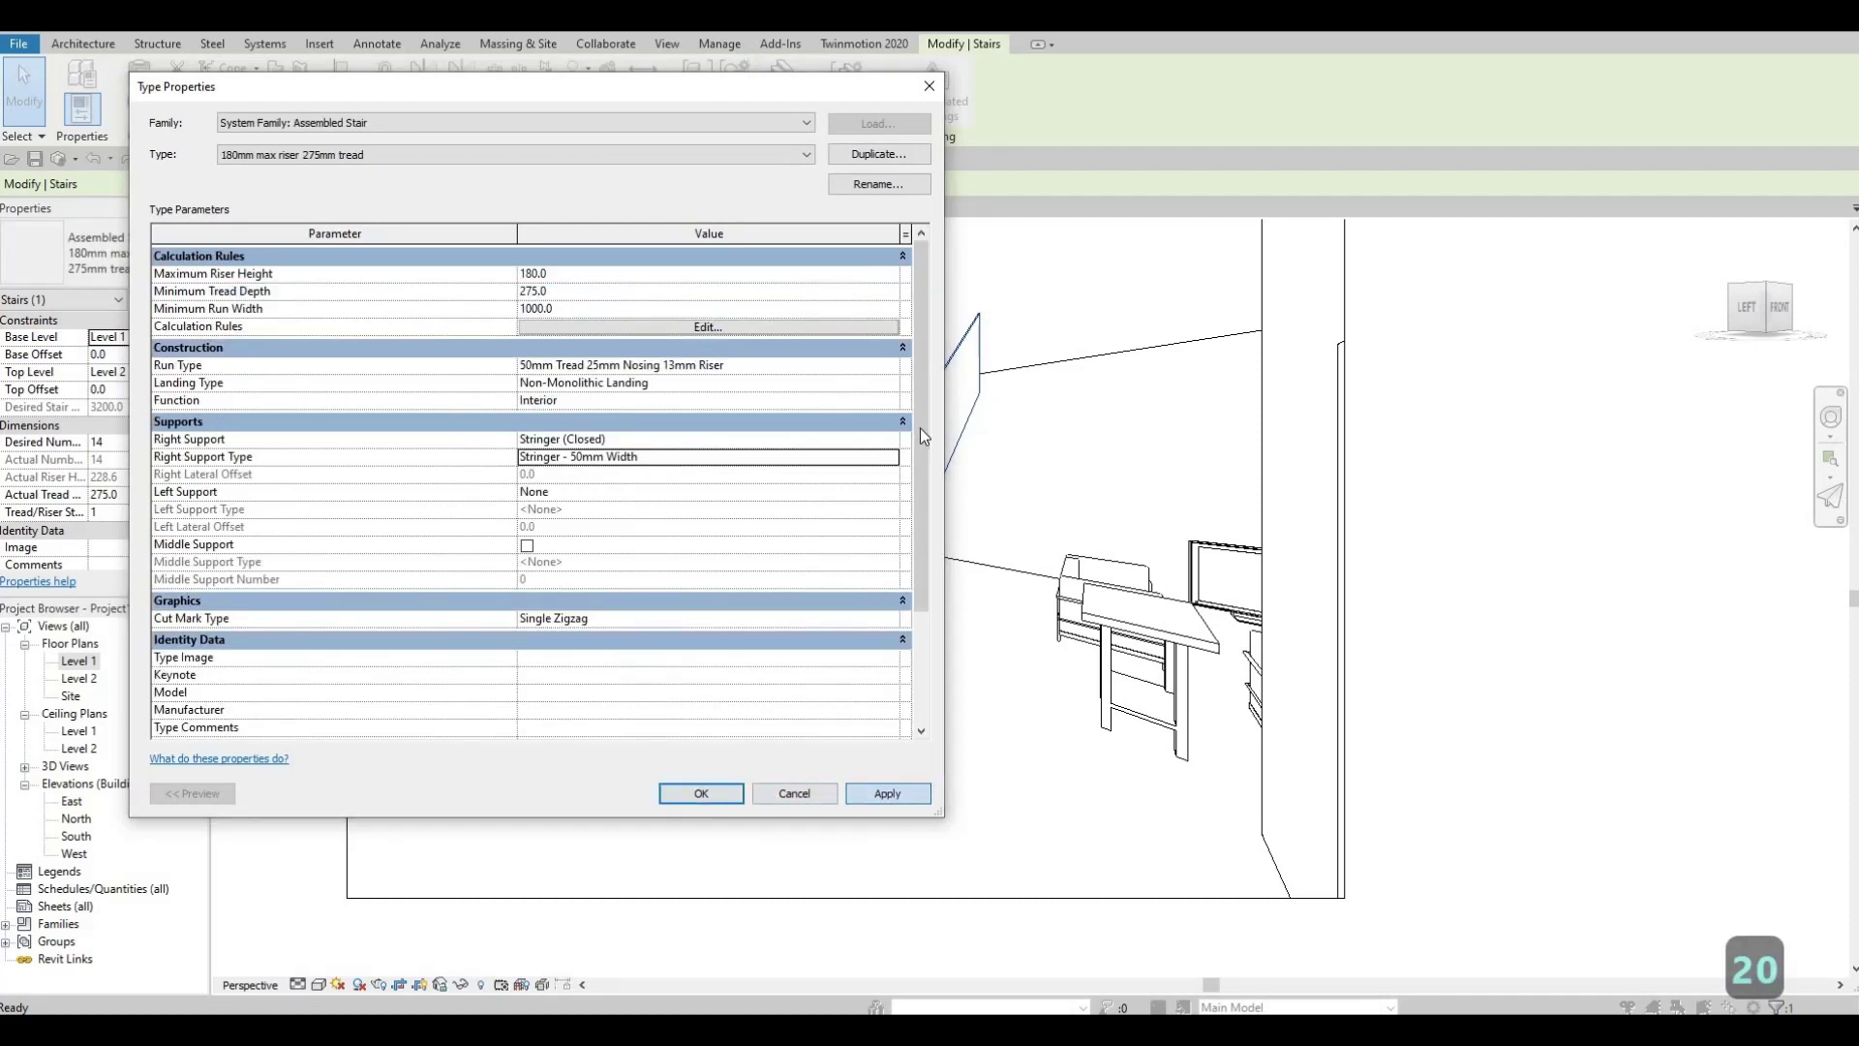
pyautogui.click(701, 793)
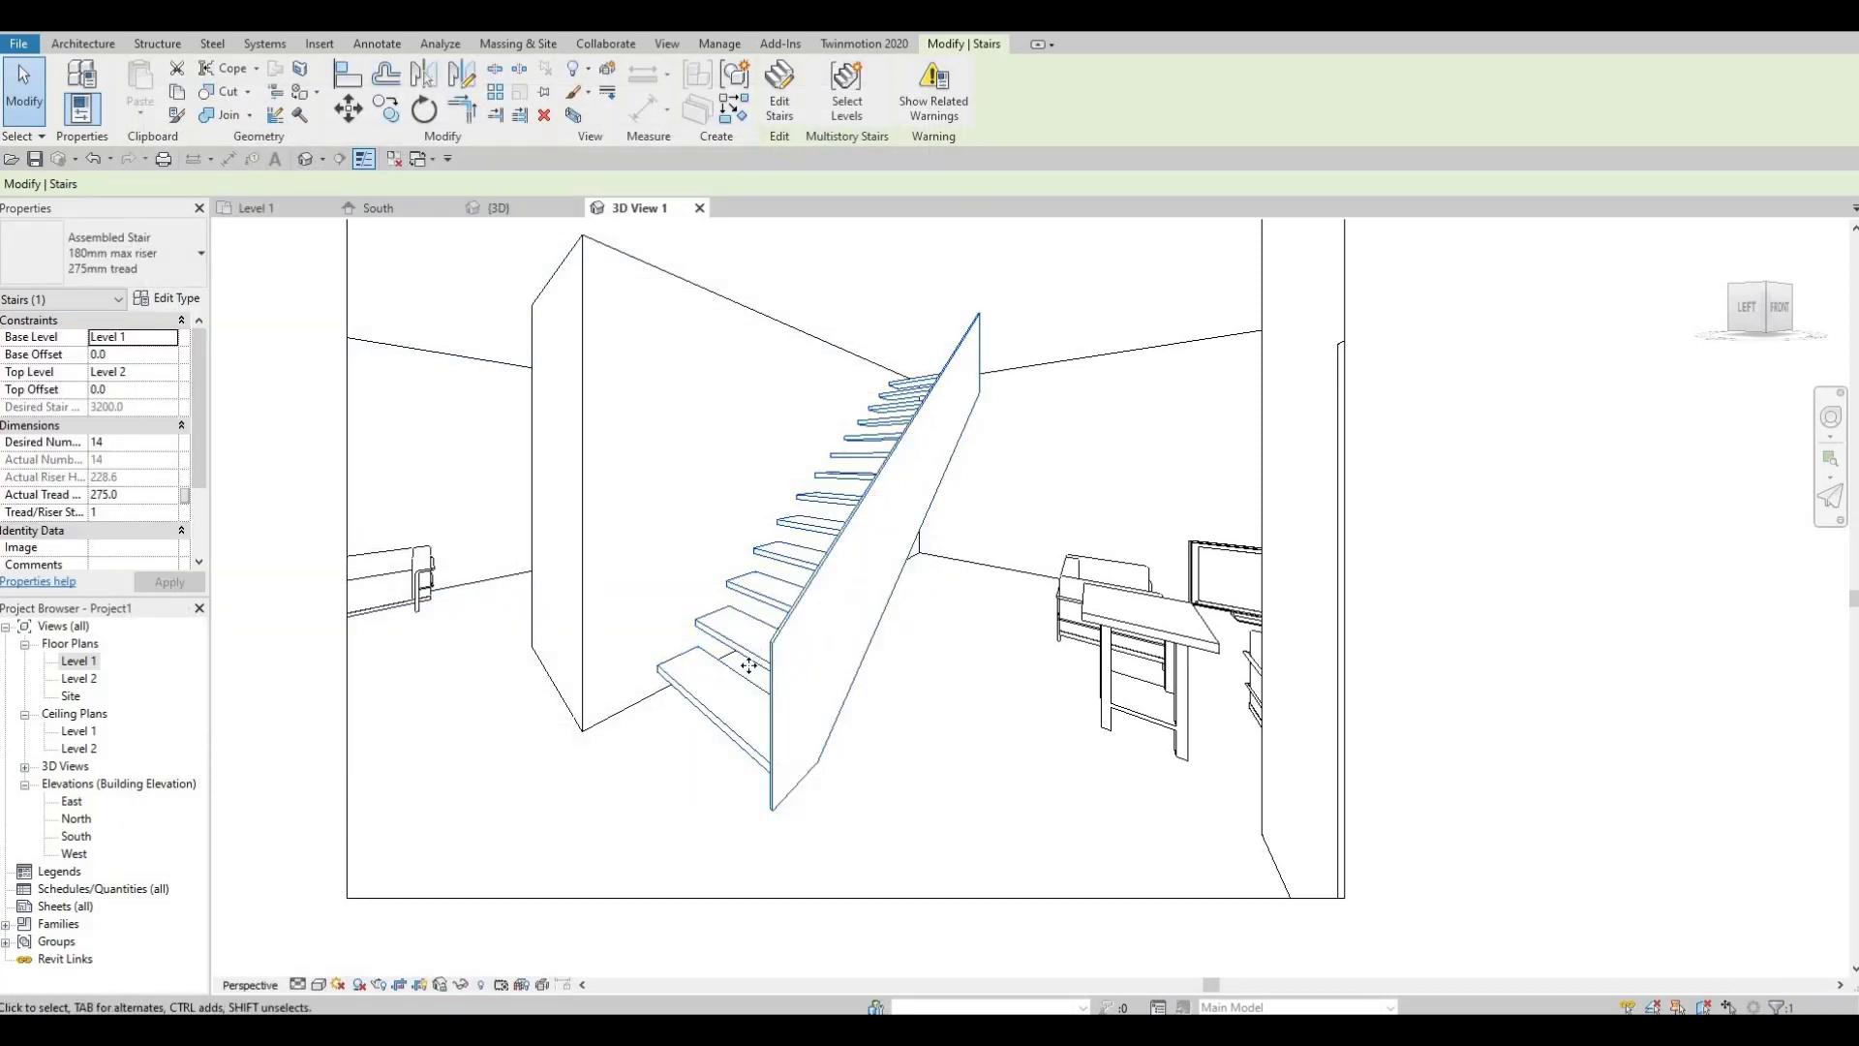
# - Select the stair and bring it up in the Level 1 floor plan
pyautogui.click(778, 649)
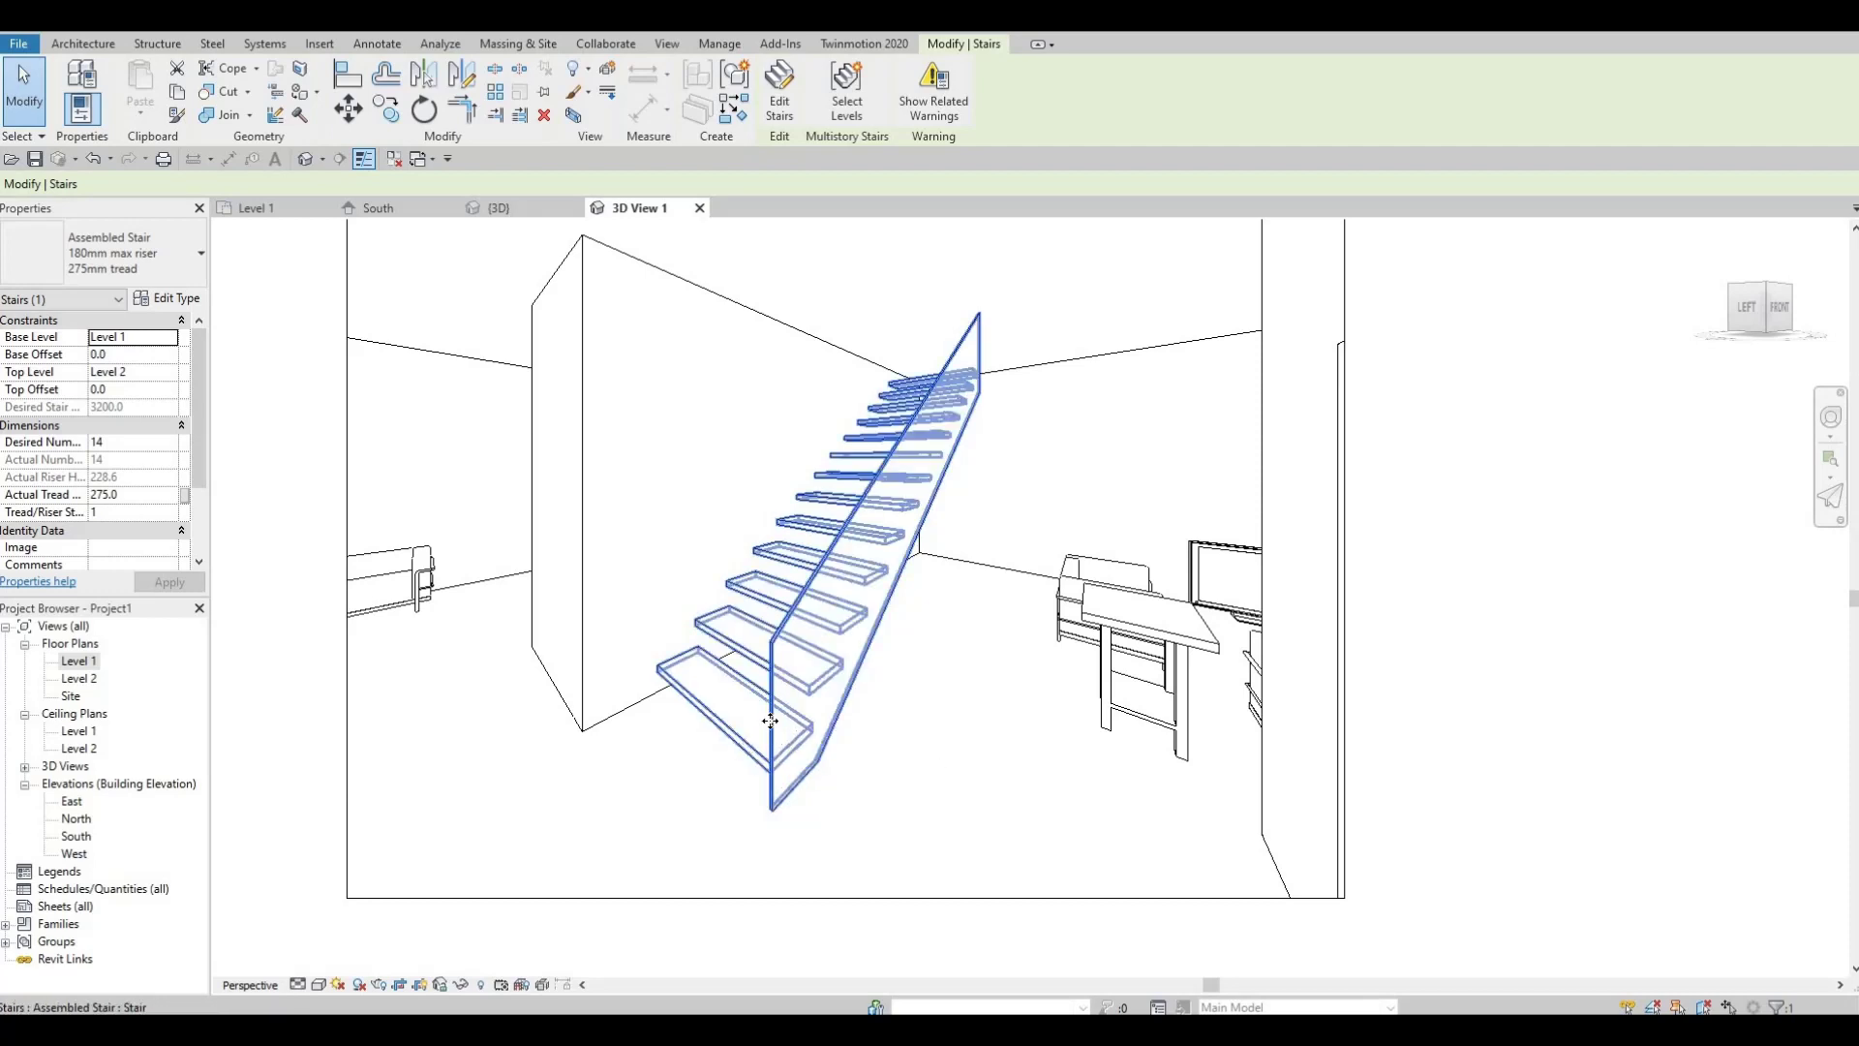
pyautogui.doubleClick(71, 662)
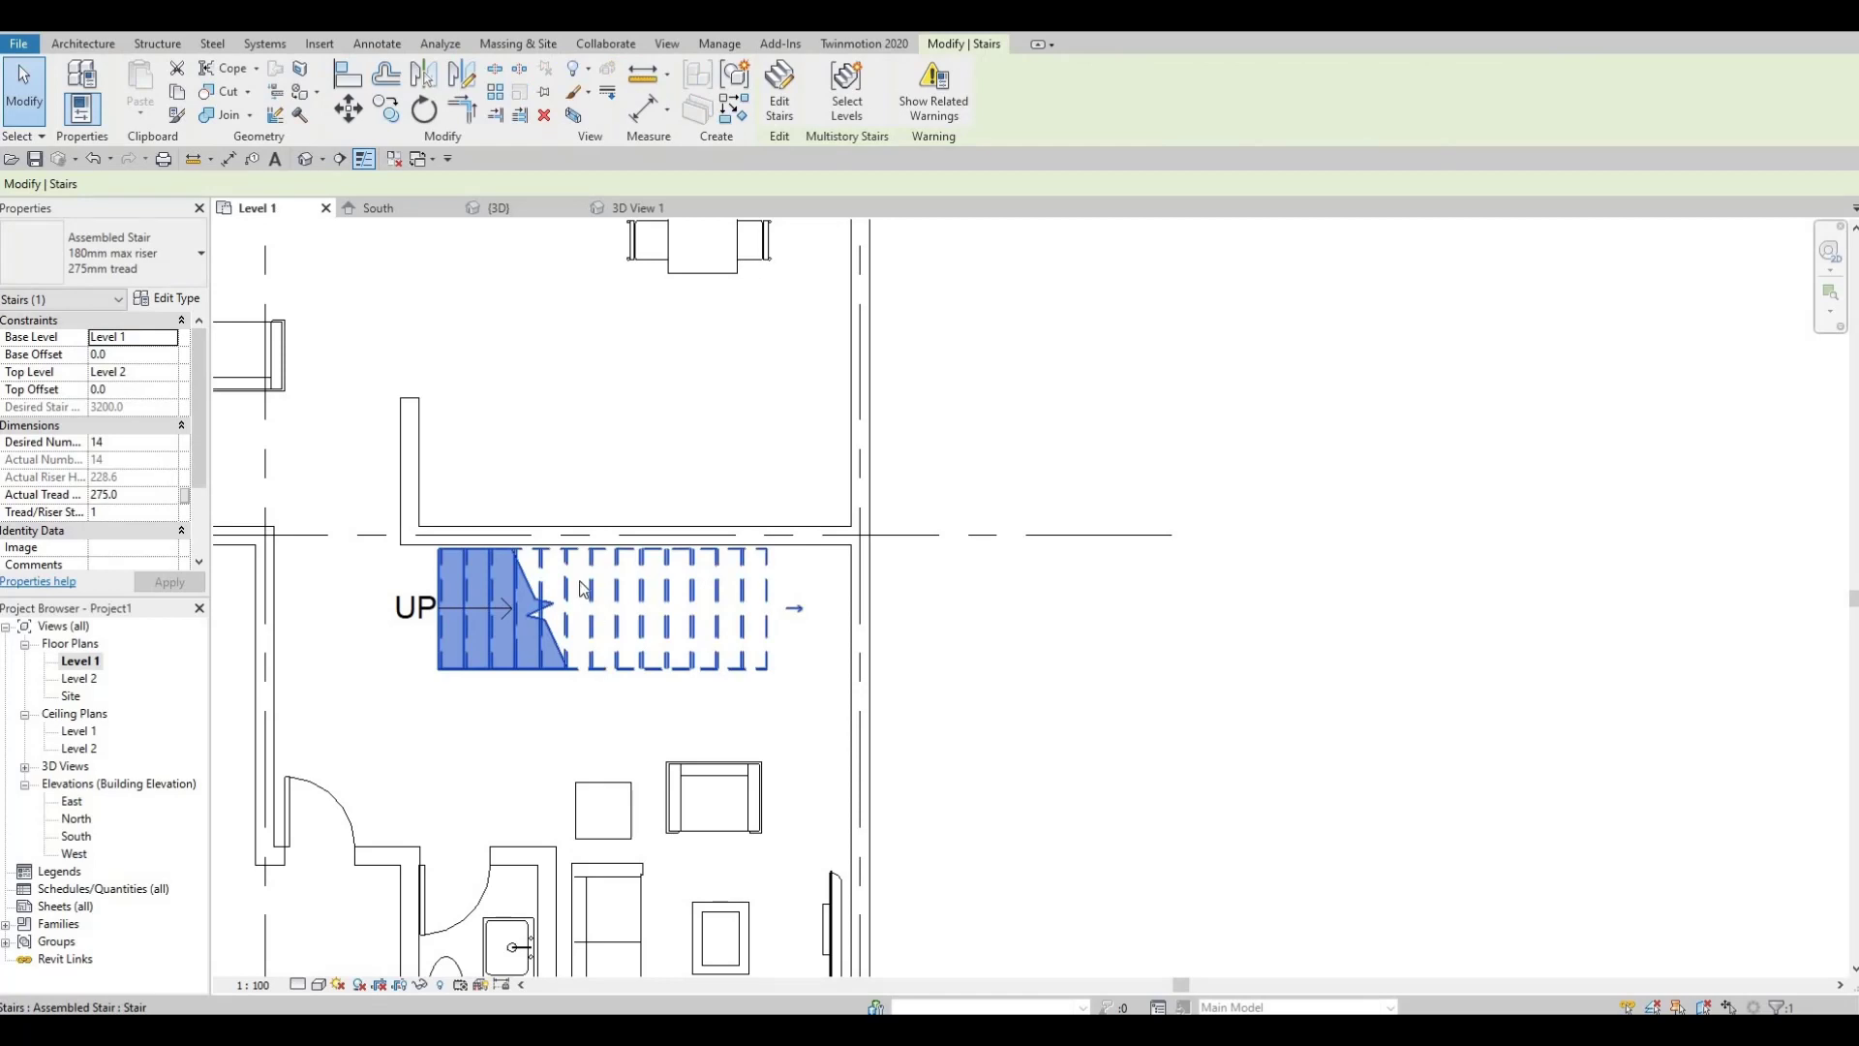
pyautogui.scroll(2, 581, 588)
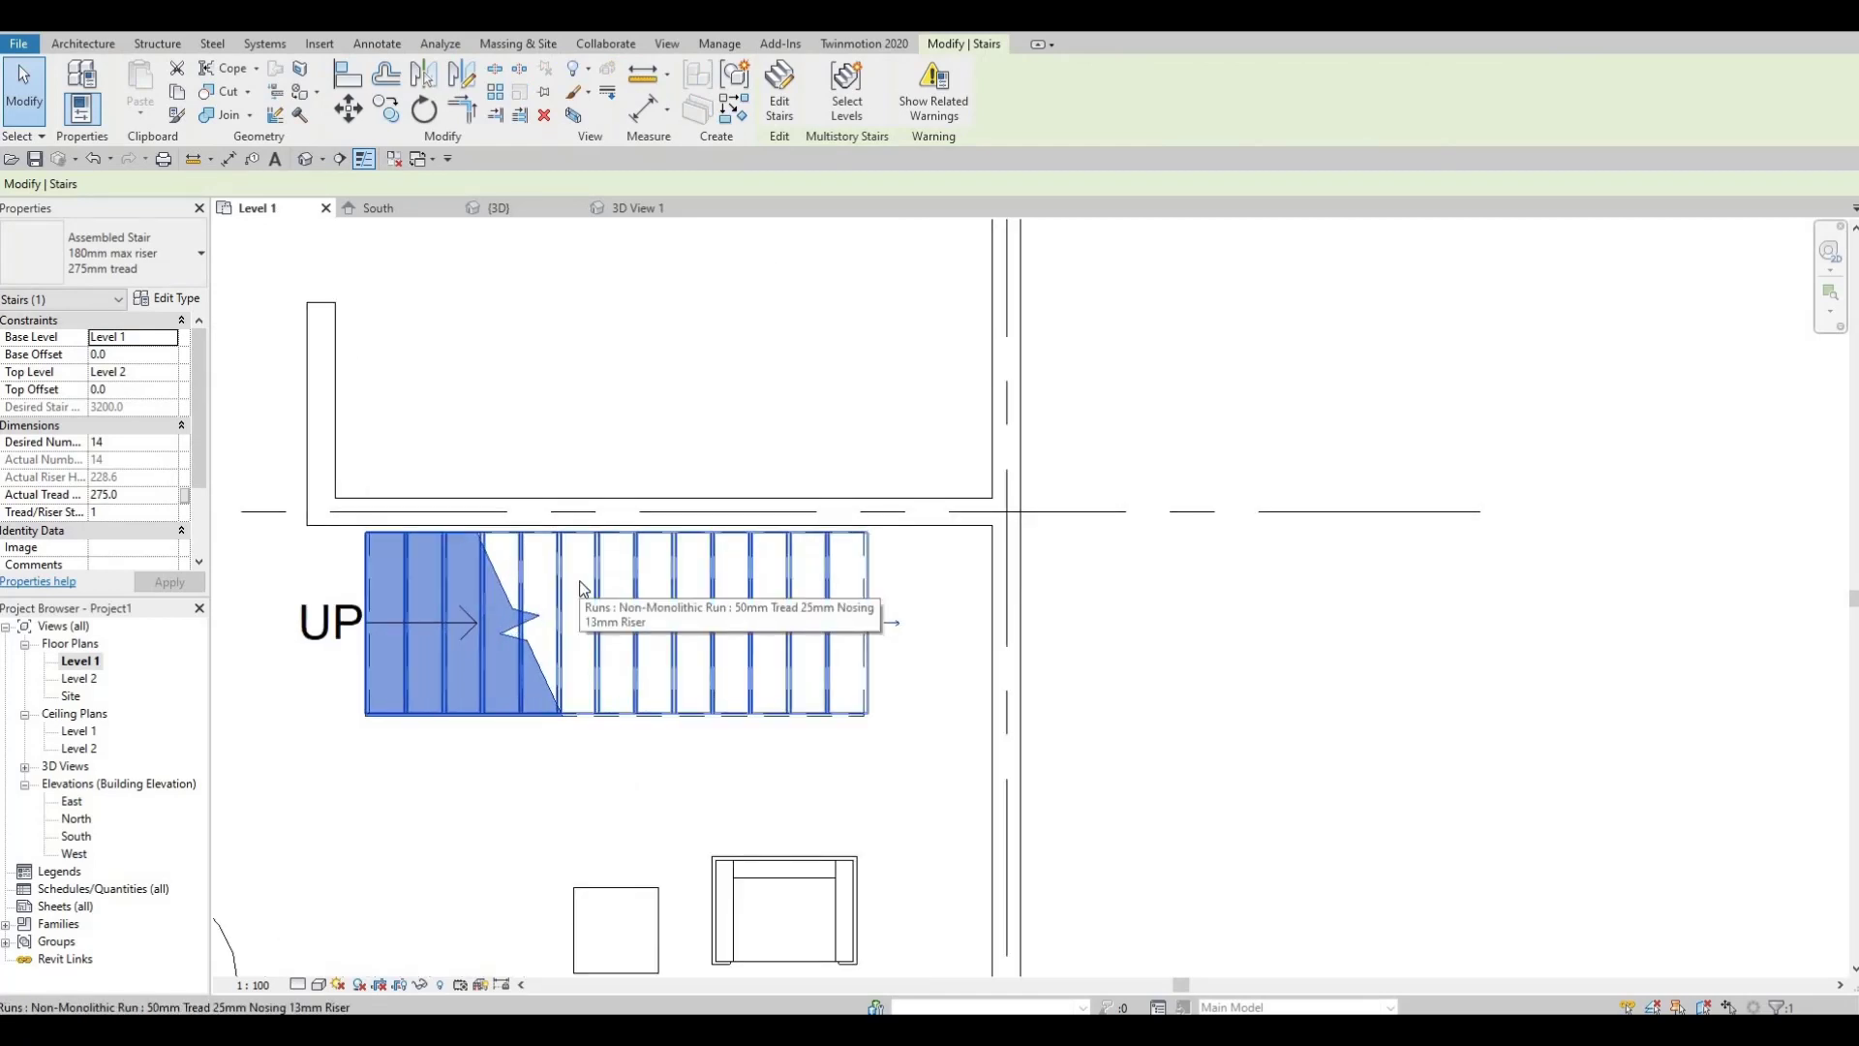
# - Try to nudge the stair up against the interior wall in three increments, and undo the move
pyautogui.press('Up')
pyautogui.press('Up')
pyautogui.press('Up')
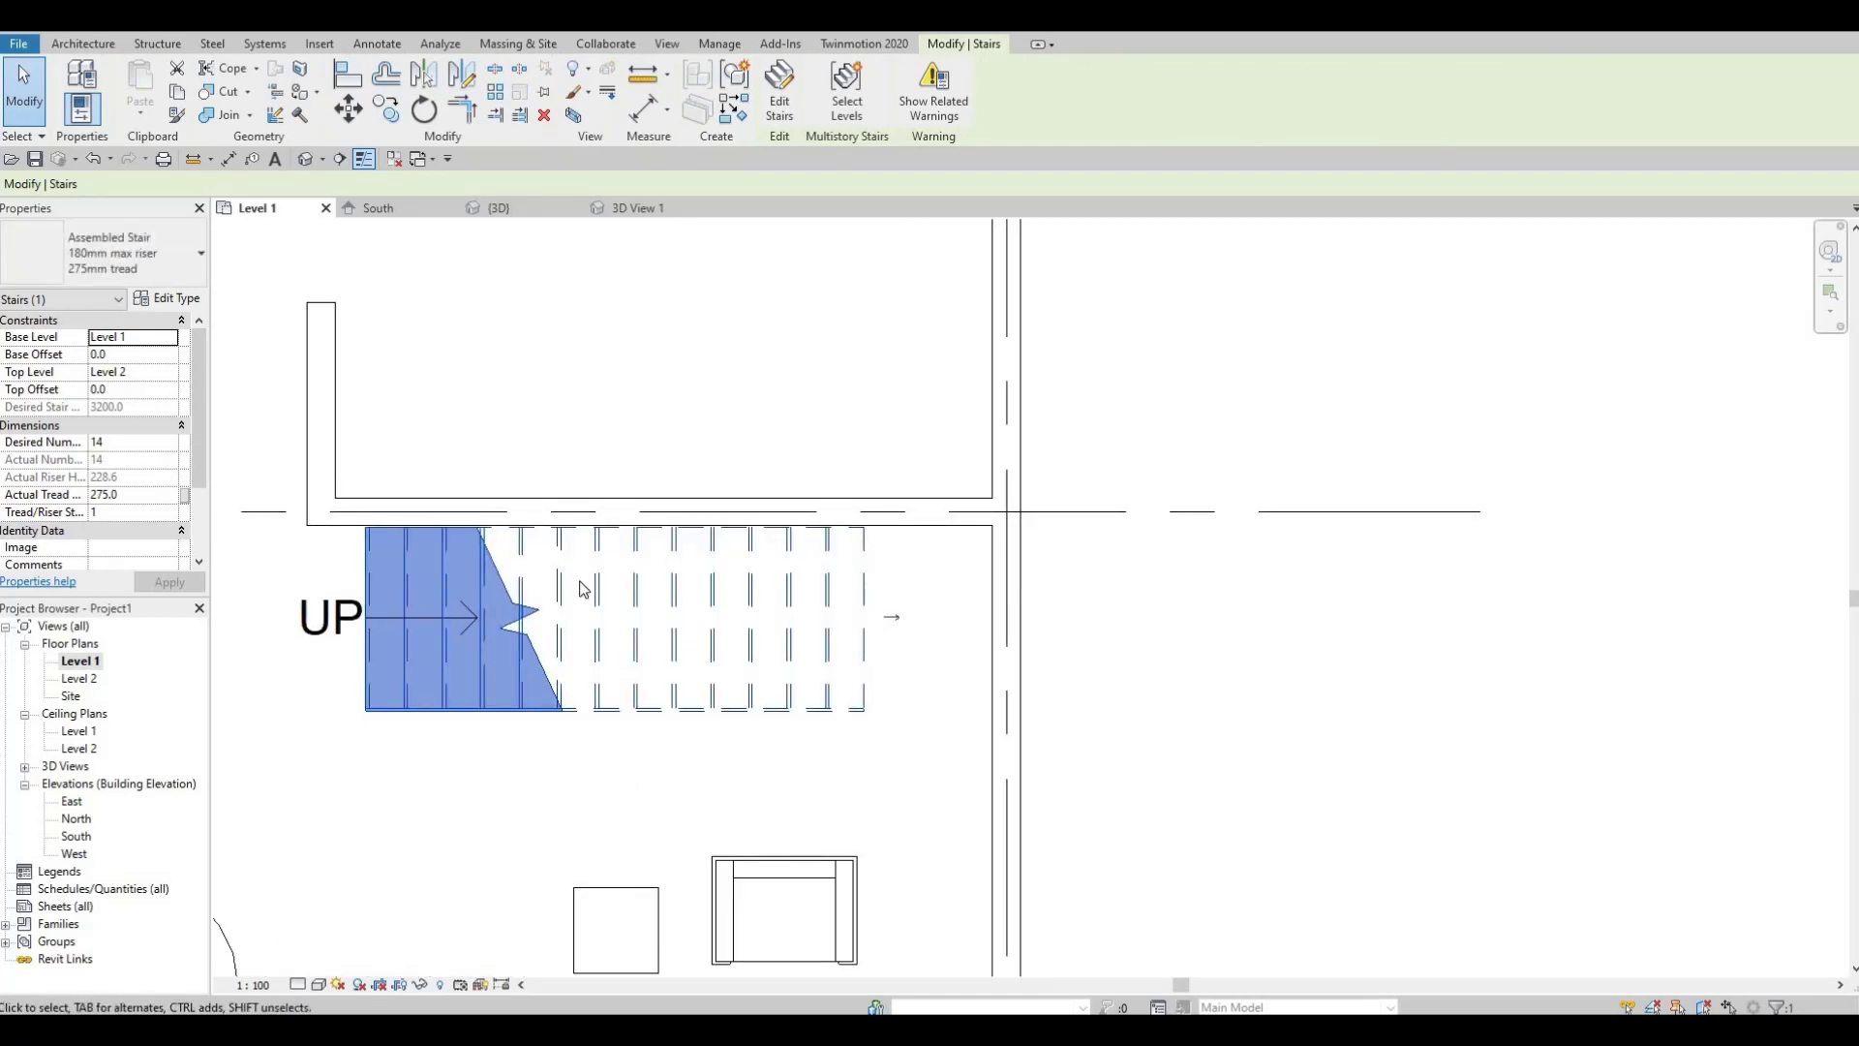
pyautogui.scroll(4, 925, 561)
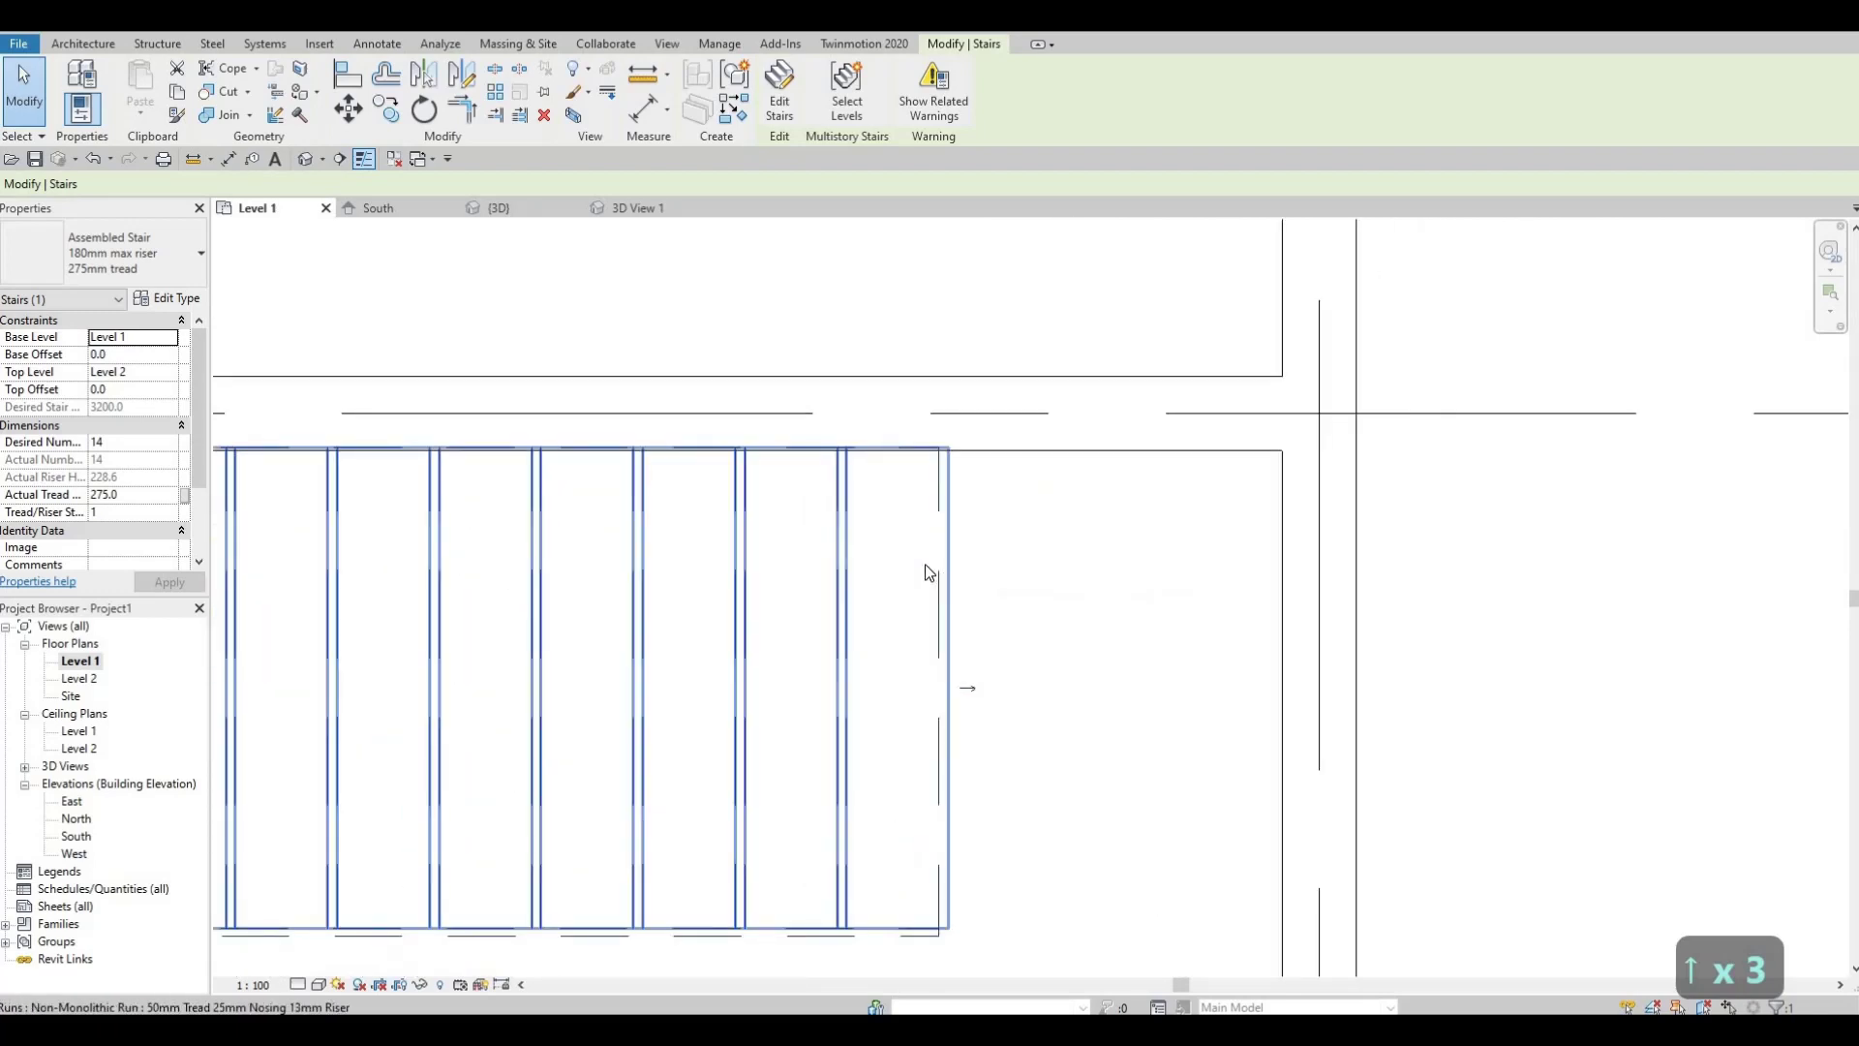
pyautogui.hotkey('ctrl', 'z')
pyautogui.hotkey('ctrl', 'z')
# - Align the upper long edge of the stair with the adjacent interior wall's face in the Level 1 plan
pyautogui.scroll(5, 860, 544)
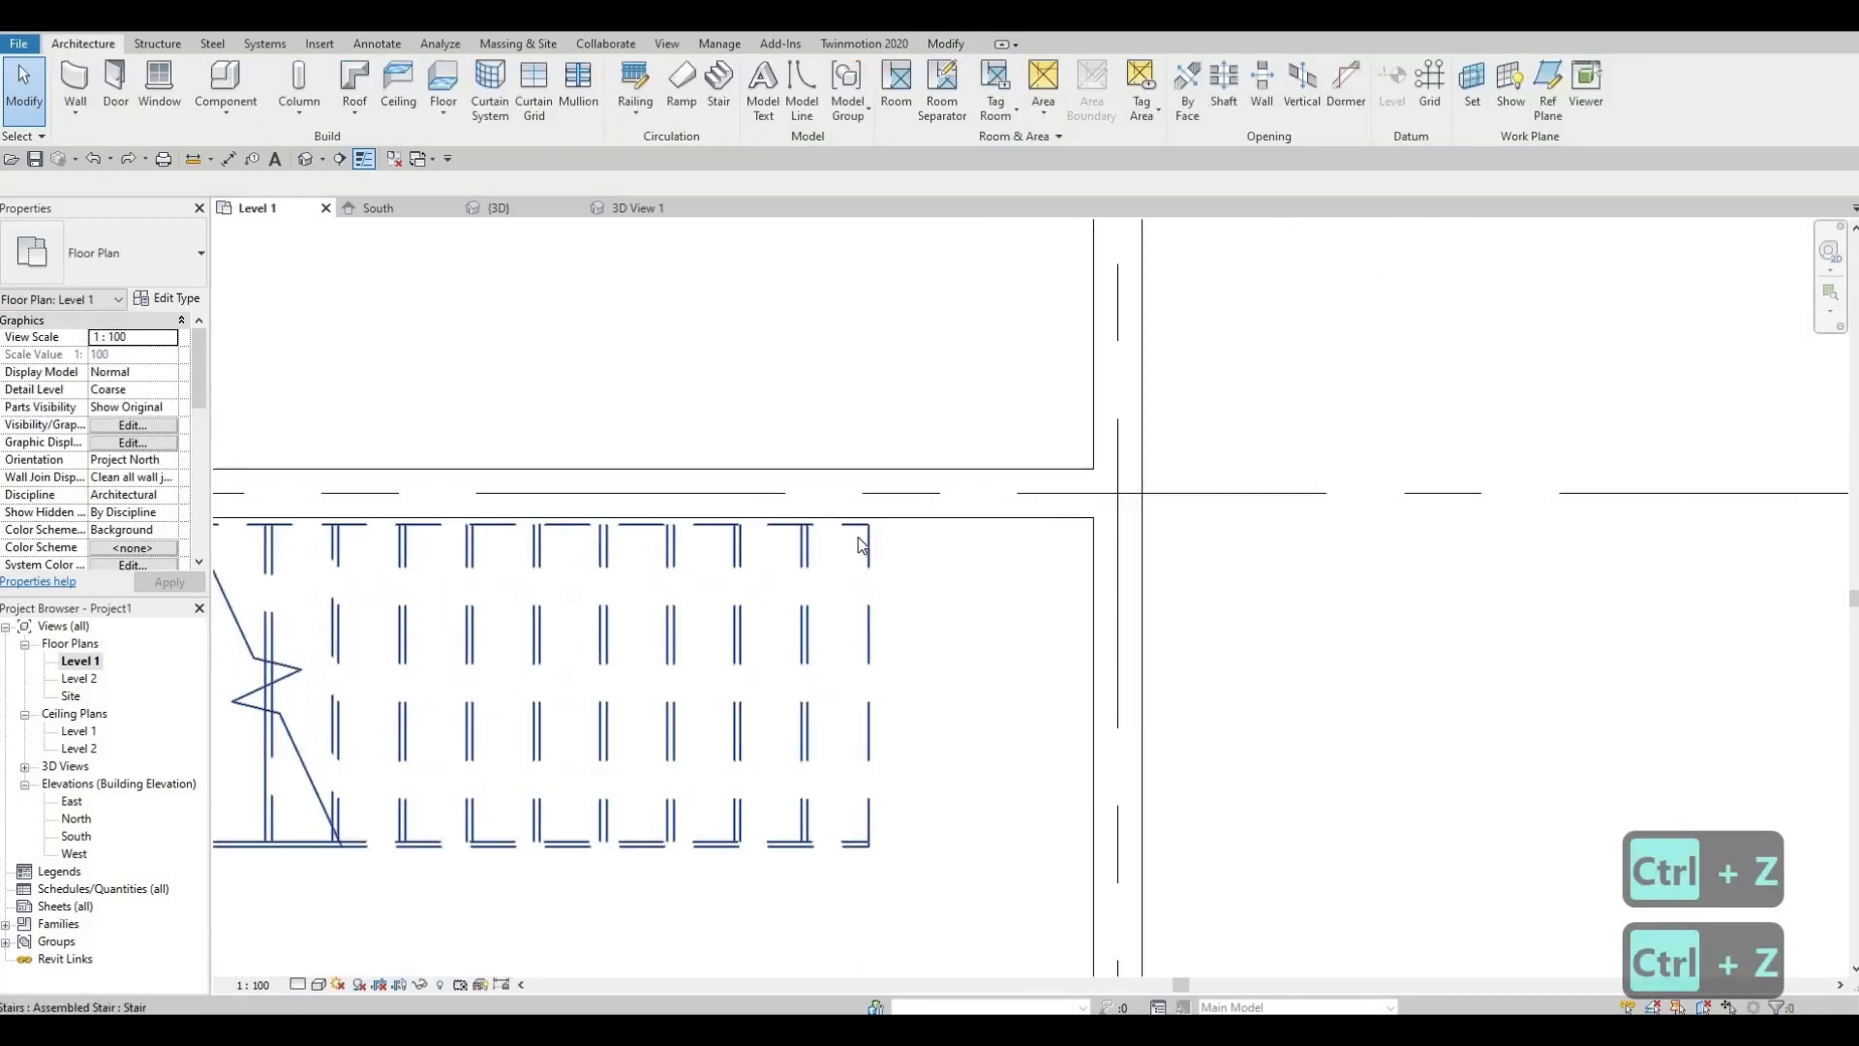
pyautogui.press('a')
pyautogui.press('l')
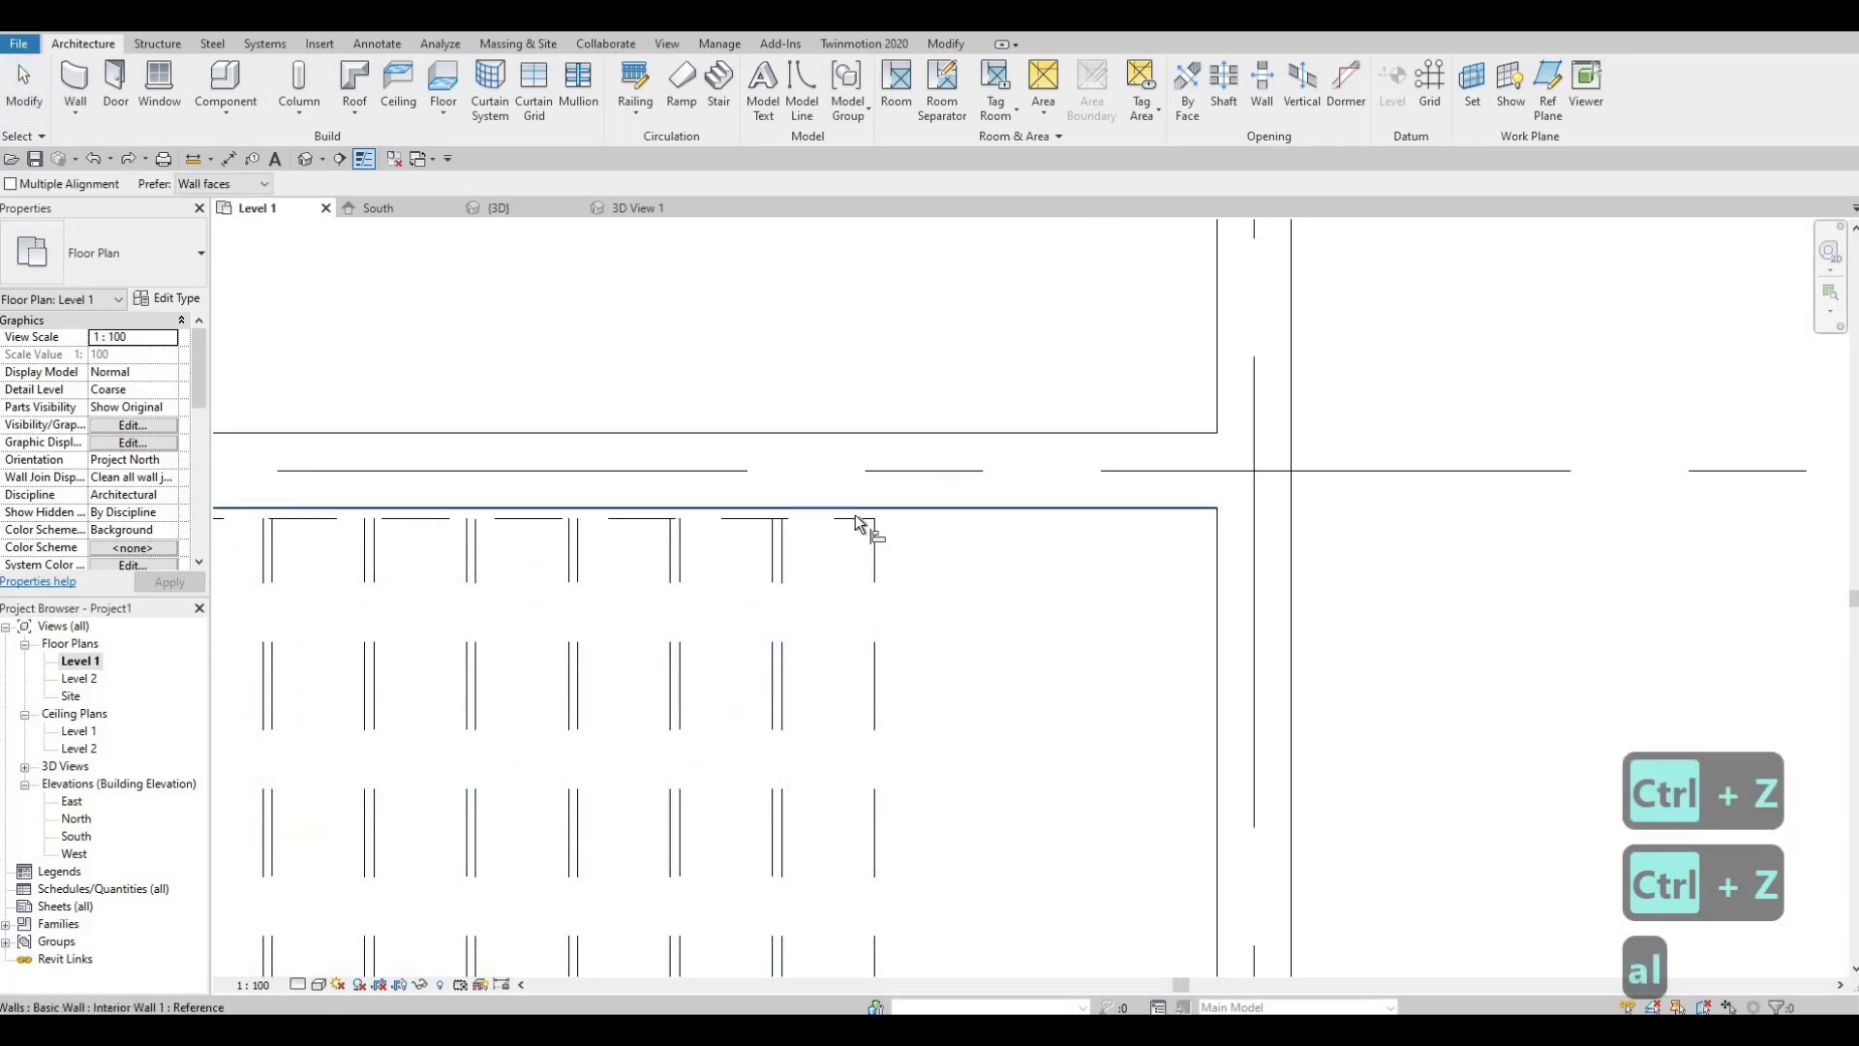
pyautogui.click(856, 514)
pyautogui.click(860, 629)
pyautogui.scroll(-2, 855, 654)
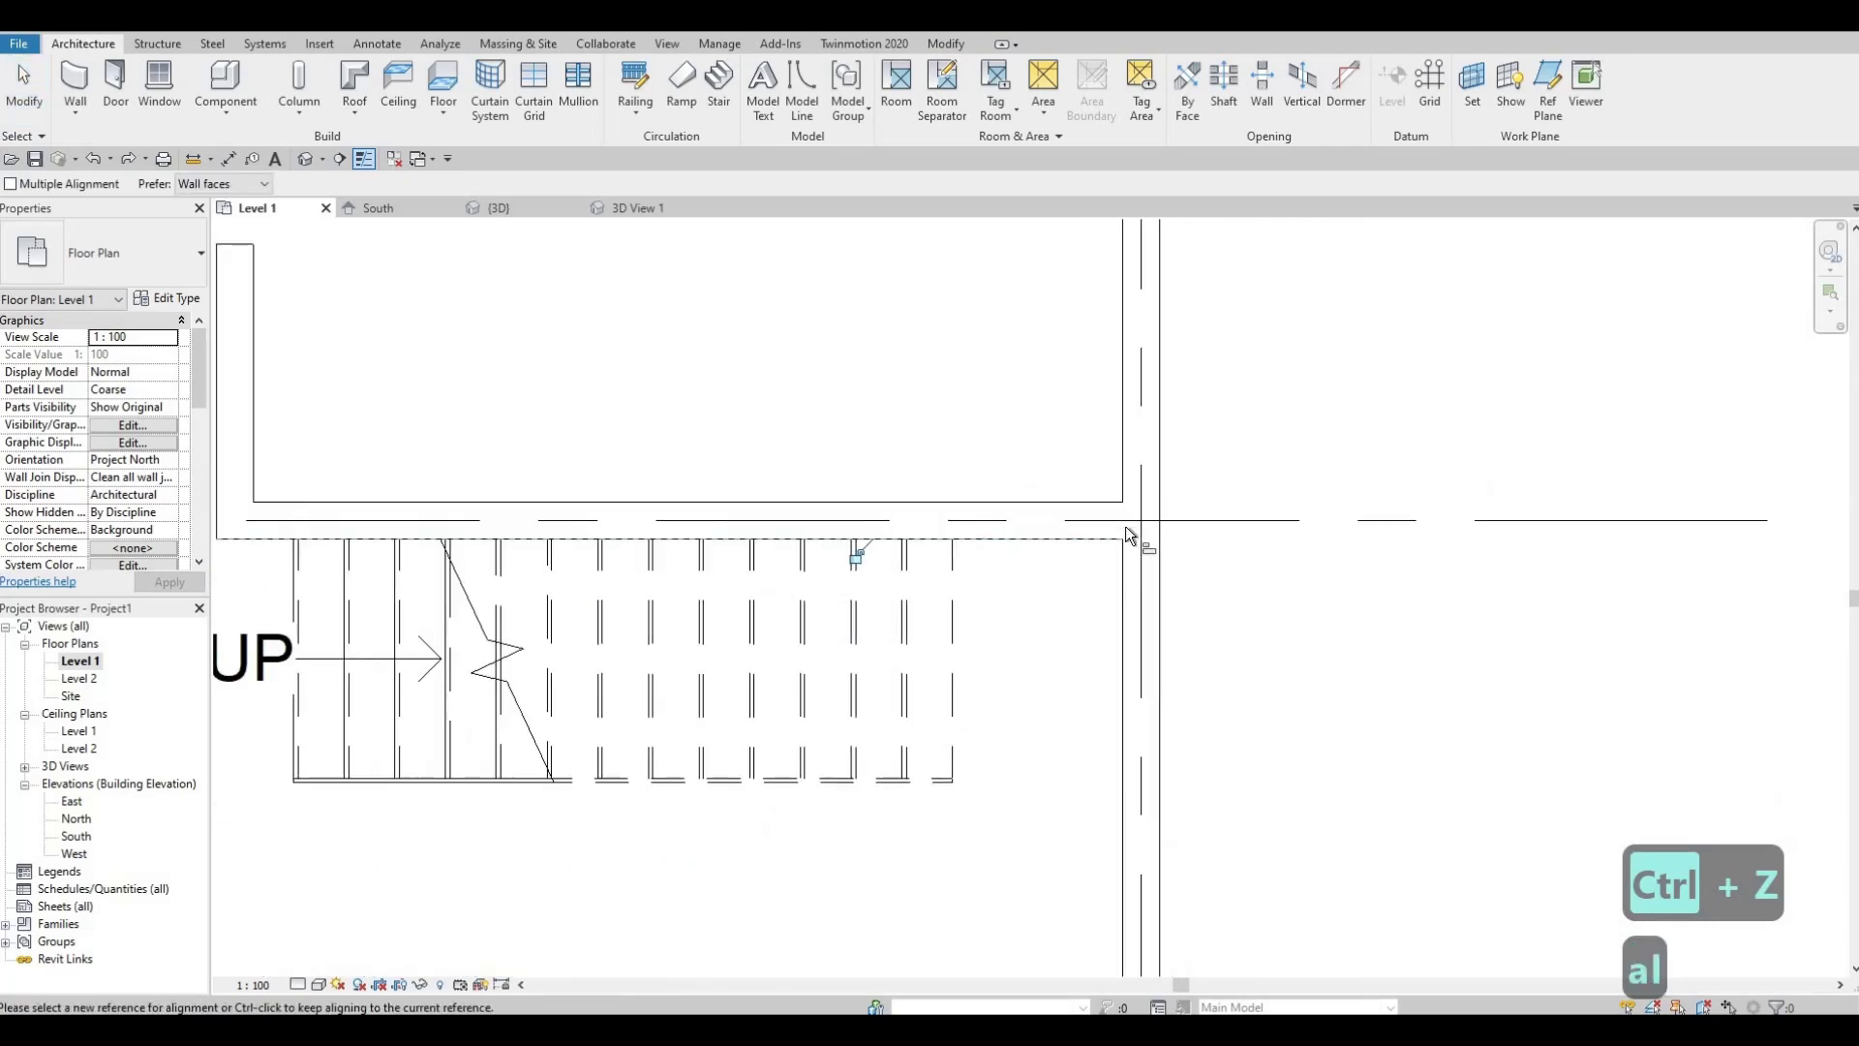
pyautogui.press('Escape')
pyautogui.scroll(-2, 1385, 426)
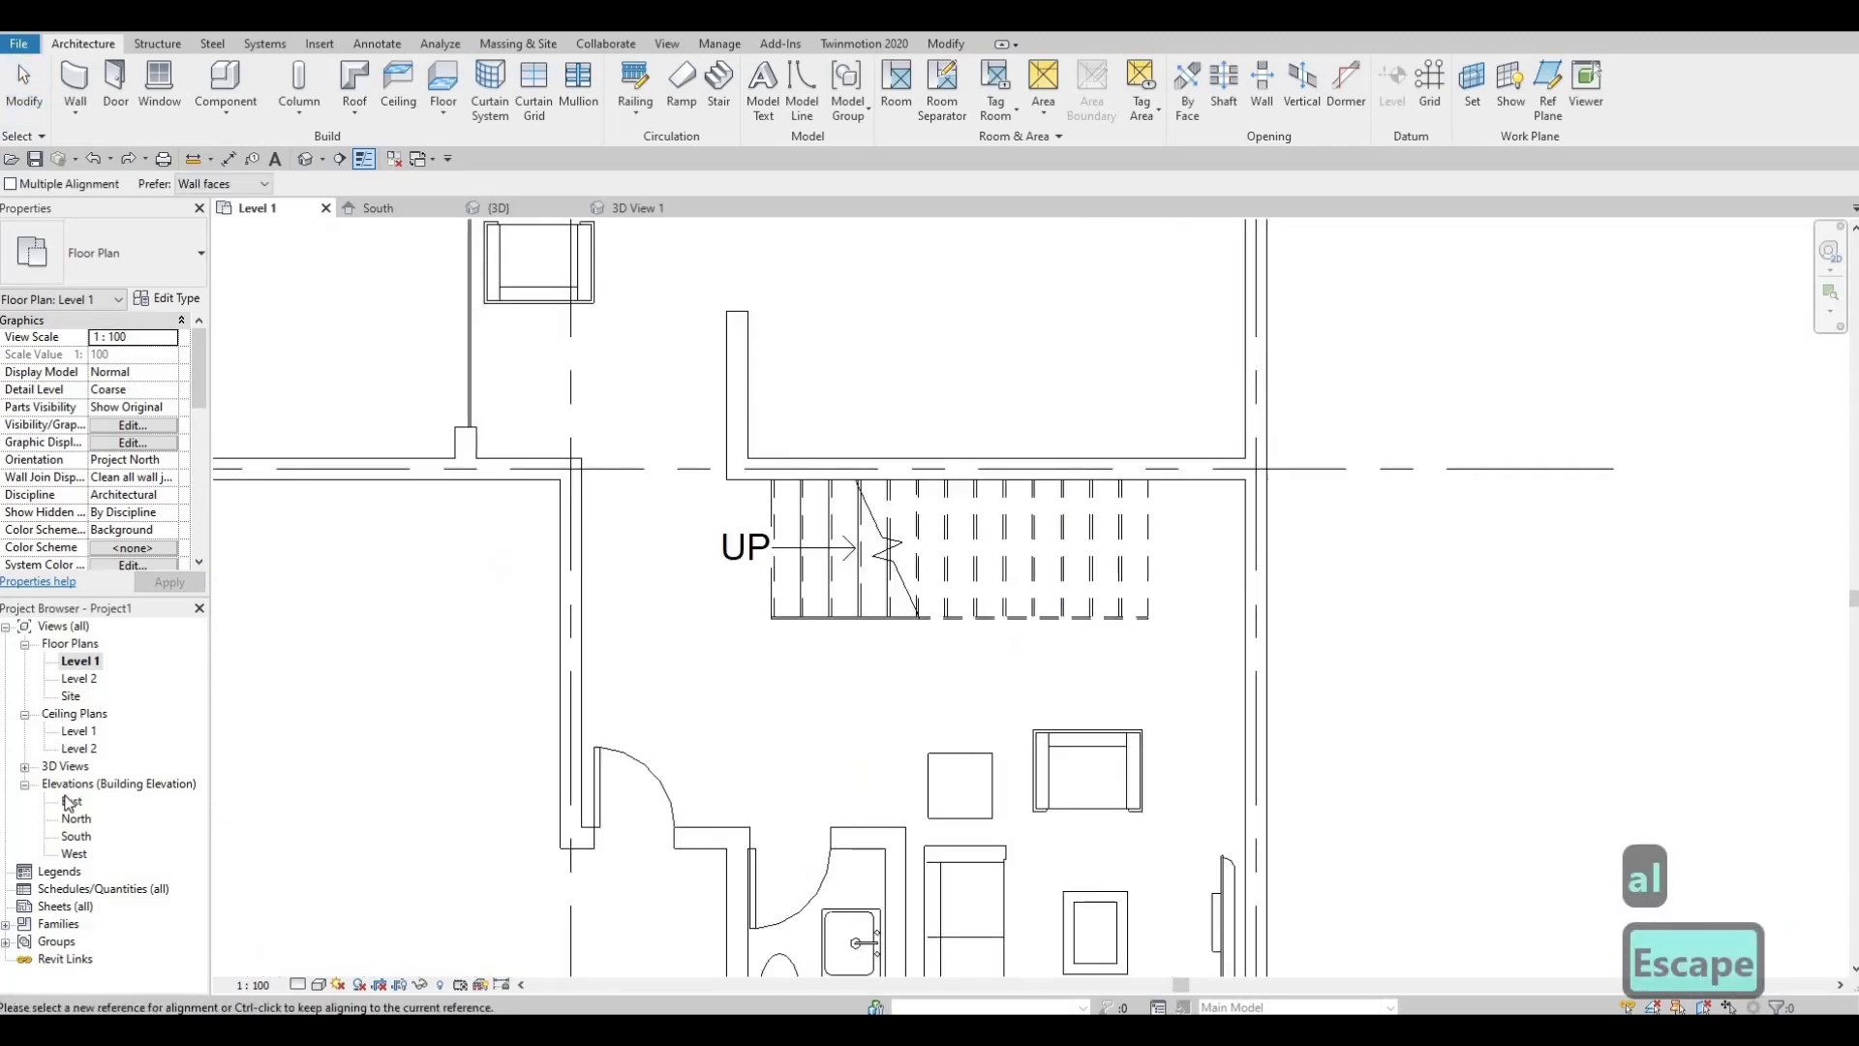
# - Show the stair in 3D View 1 and enable Middle Support in its assembled stair type
pyautogui.click(25, 766)
pyautogui.doubleClick(87, 783)
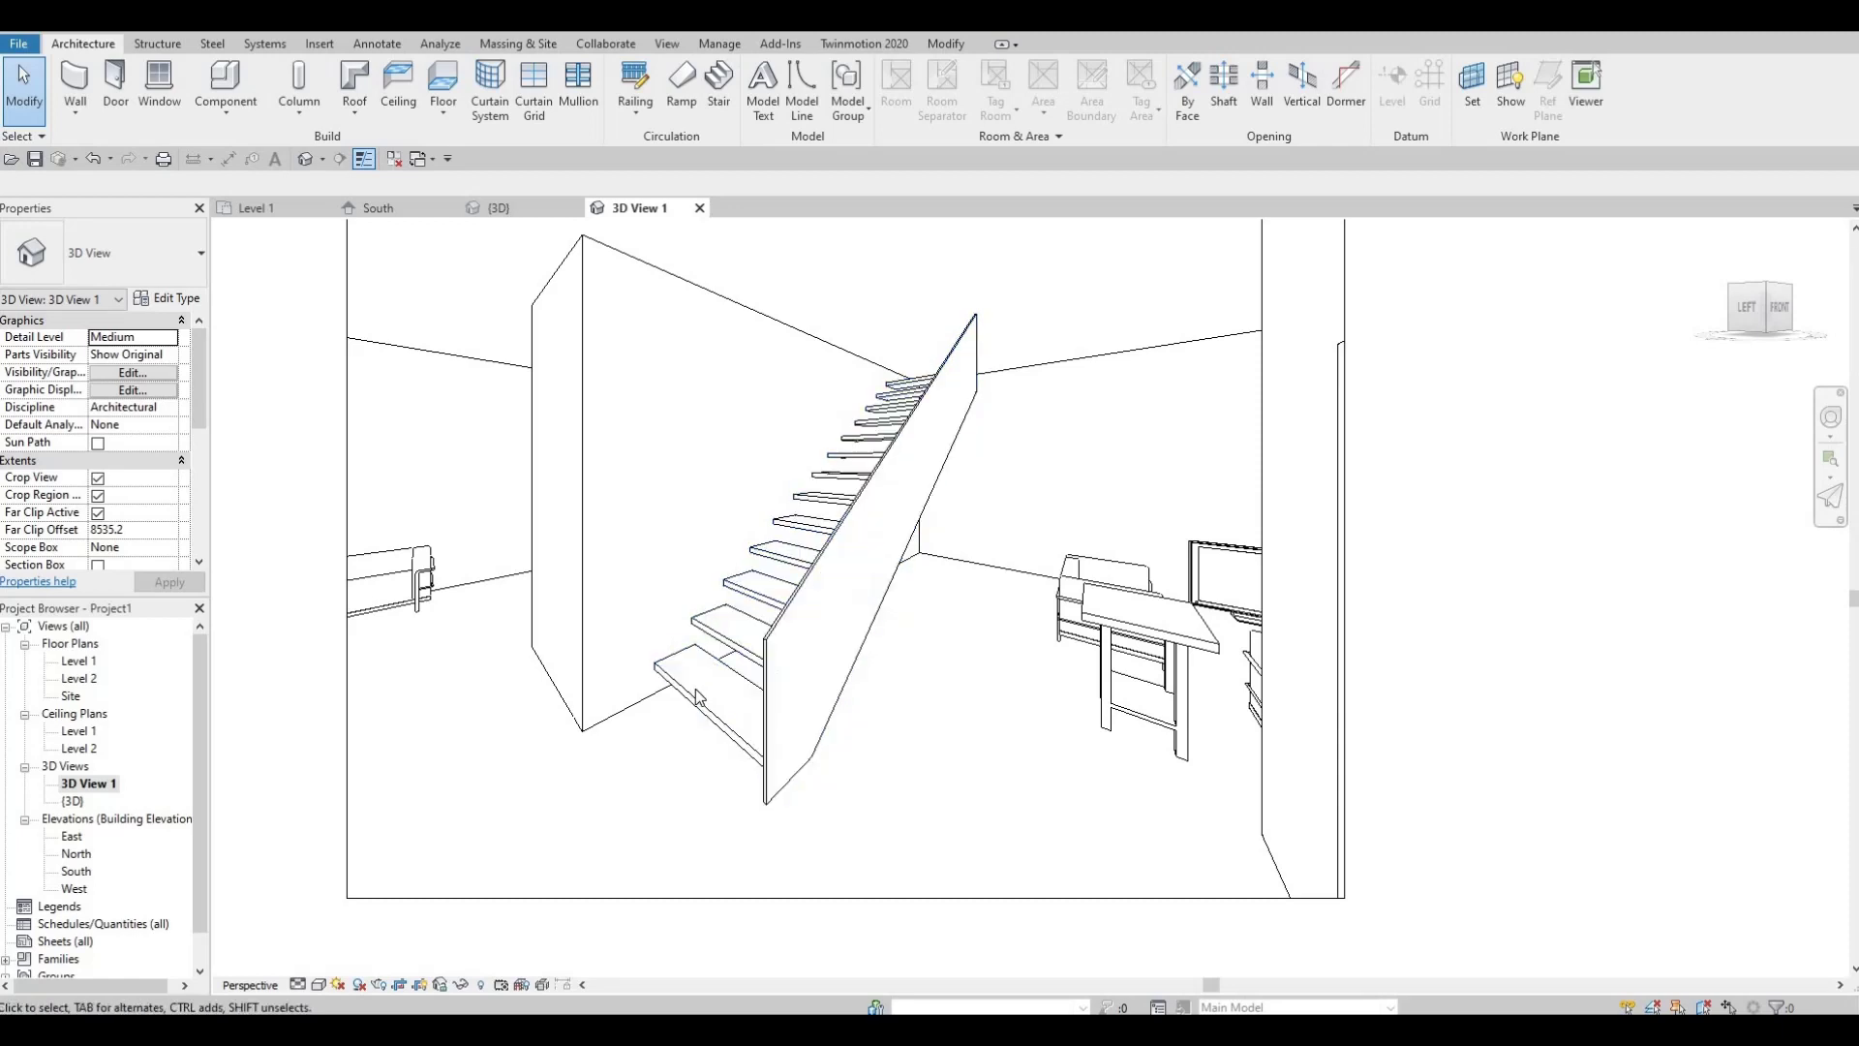
pyautogui.click(768, 620)
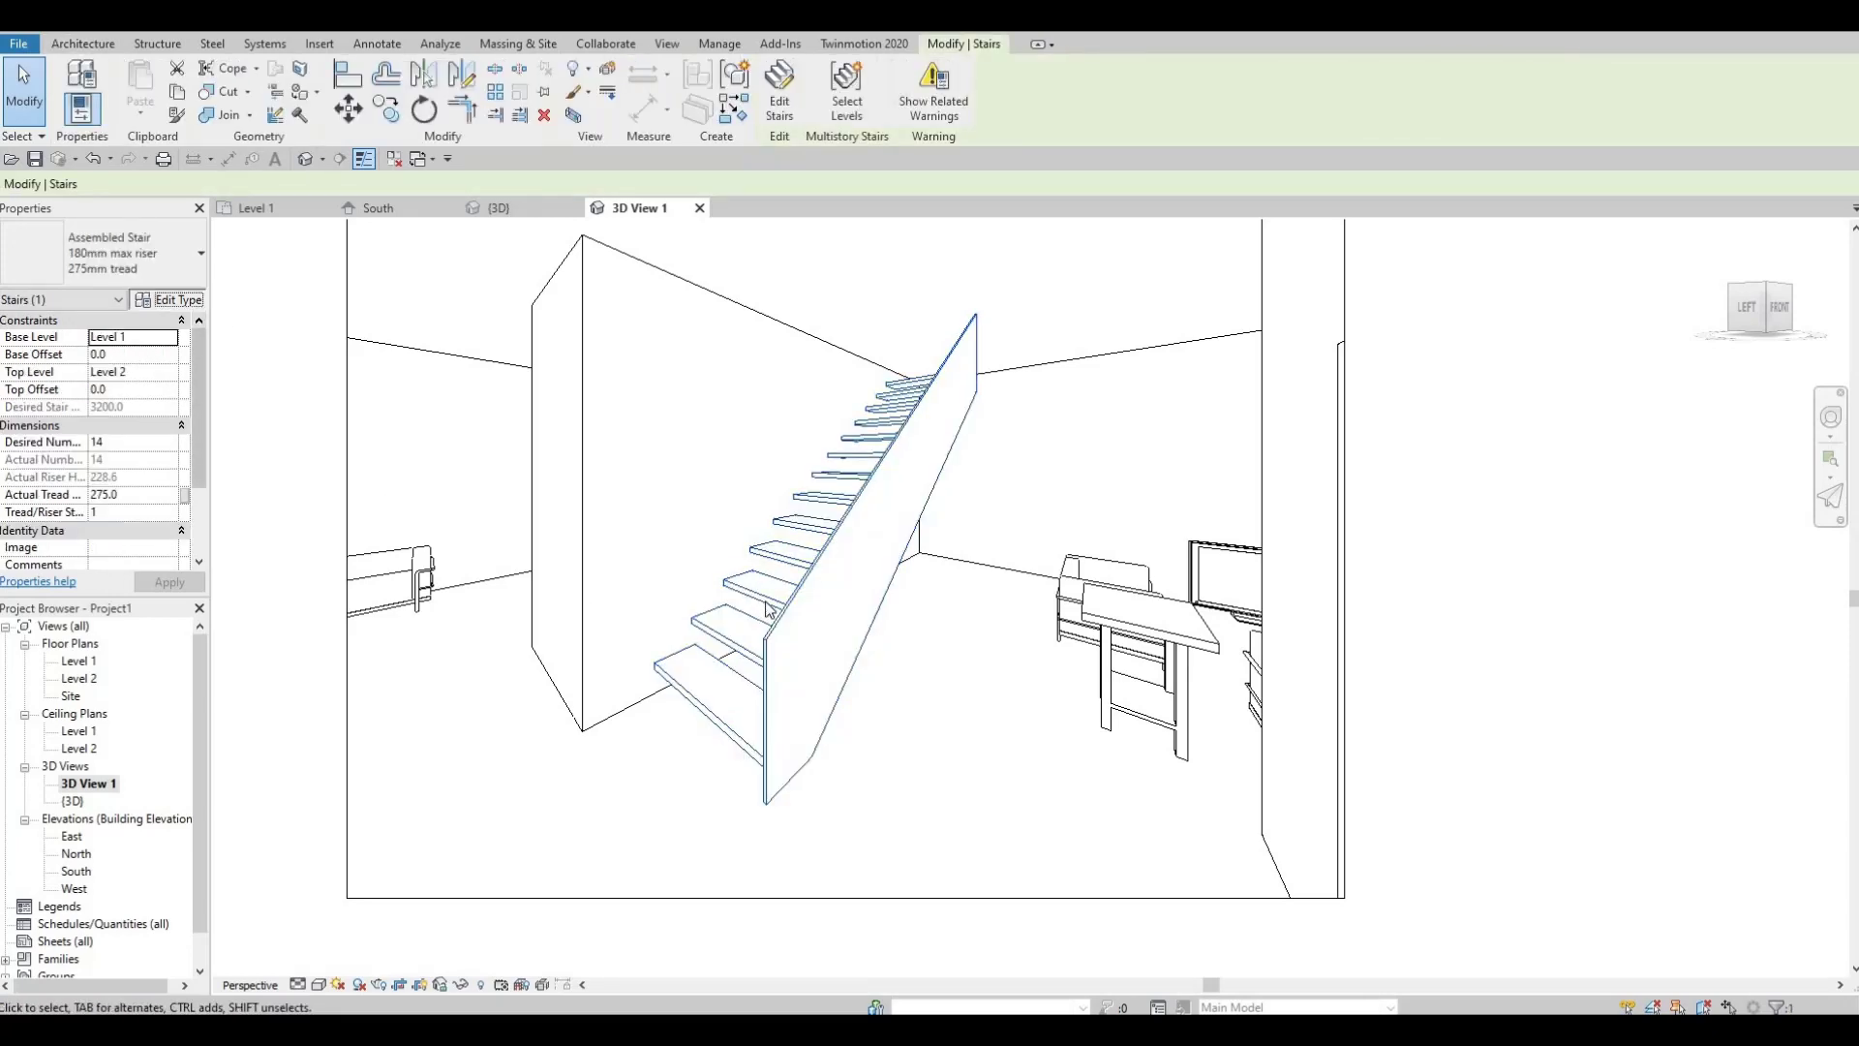
pyautogui.click(170, 299)
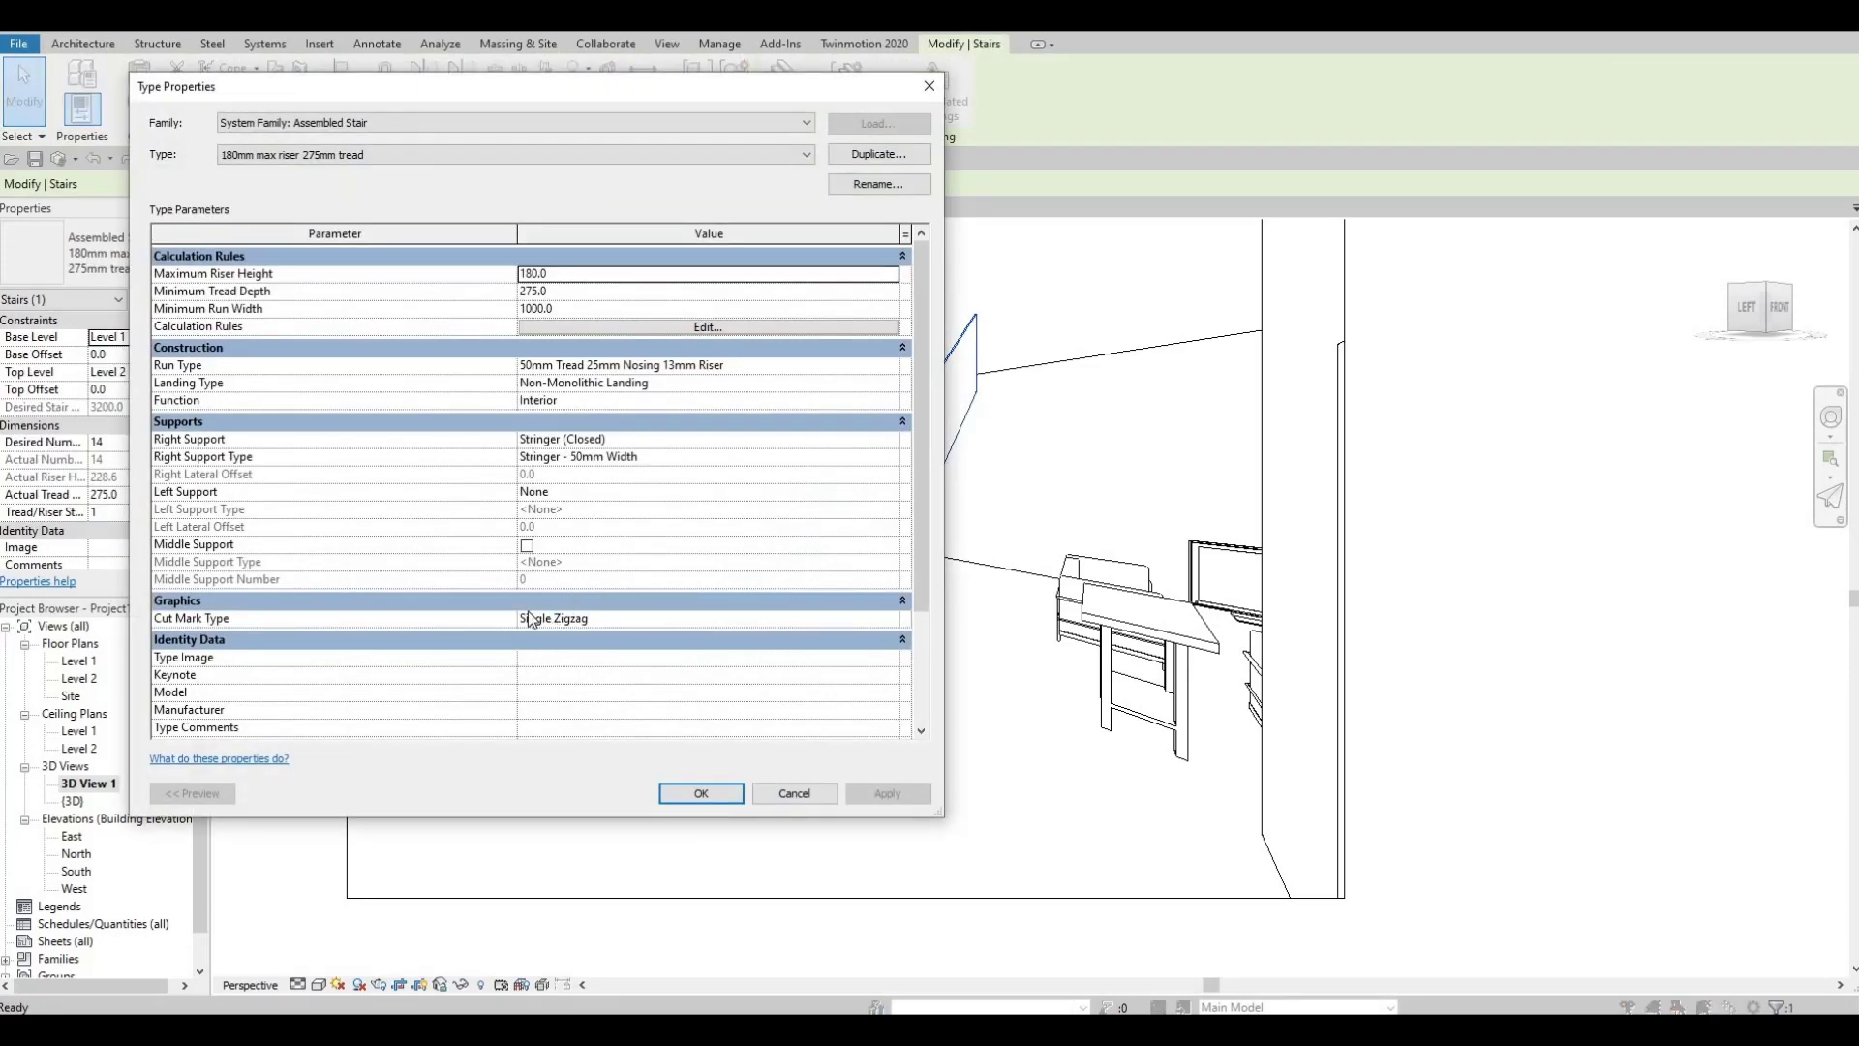
pyautogui.click(526, 545)
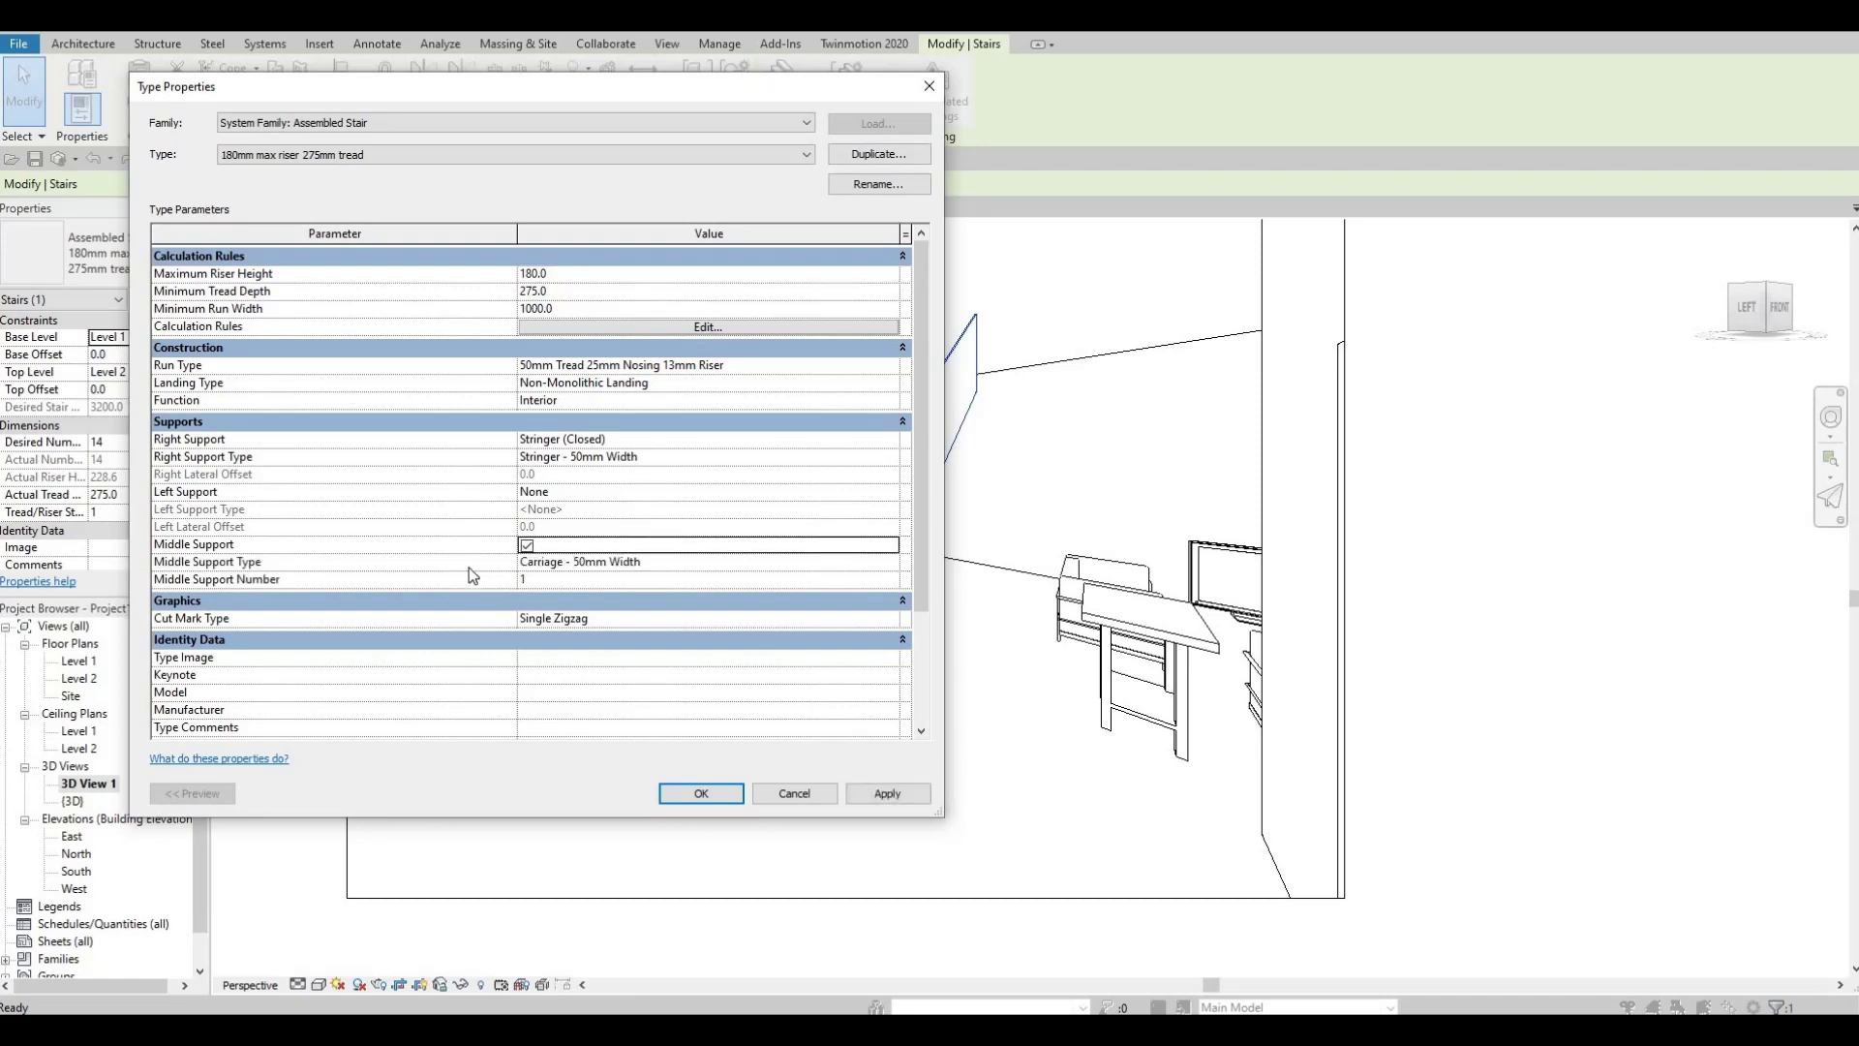
# - Assign the Iron, Ductile material to the stair's Carriage - 50mm Width middle support type and accept the stair type changes
pyautogui.click(893, 562)
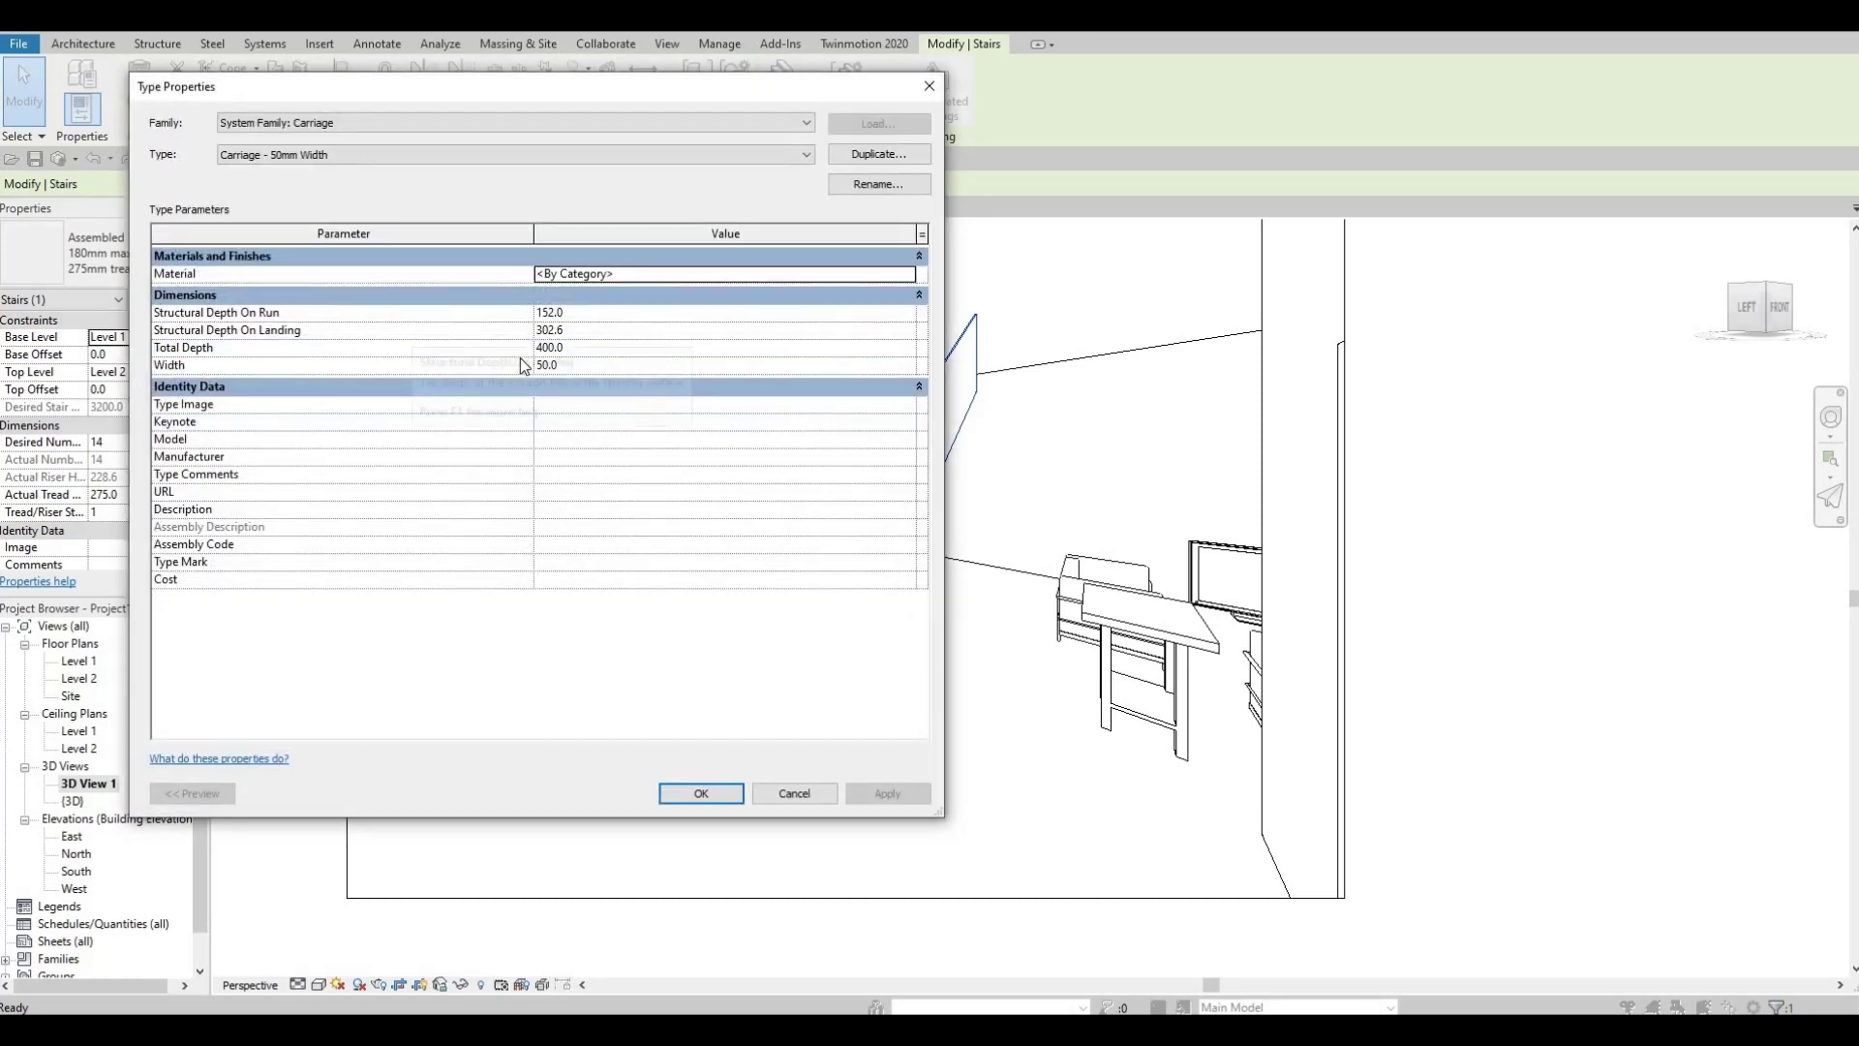
pyautogui.click(904, 273)
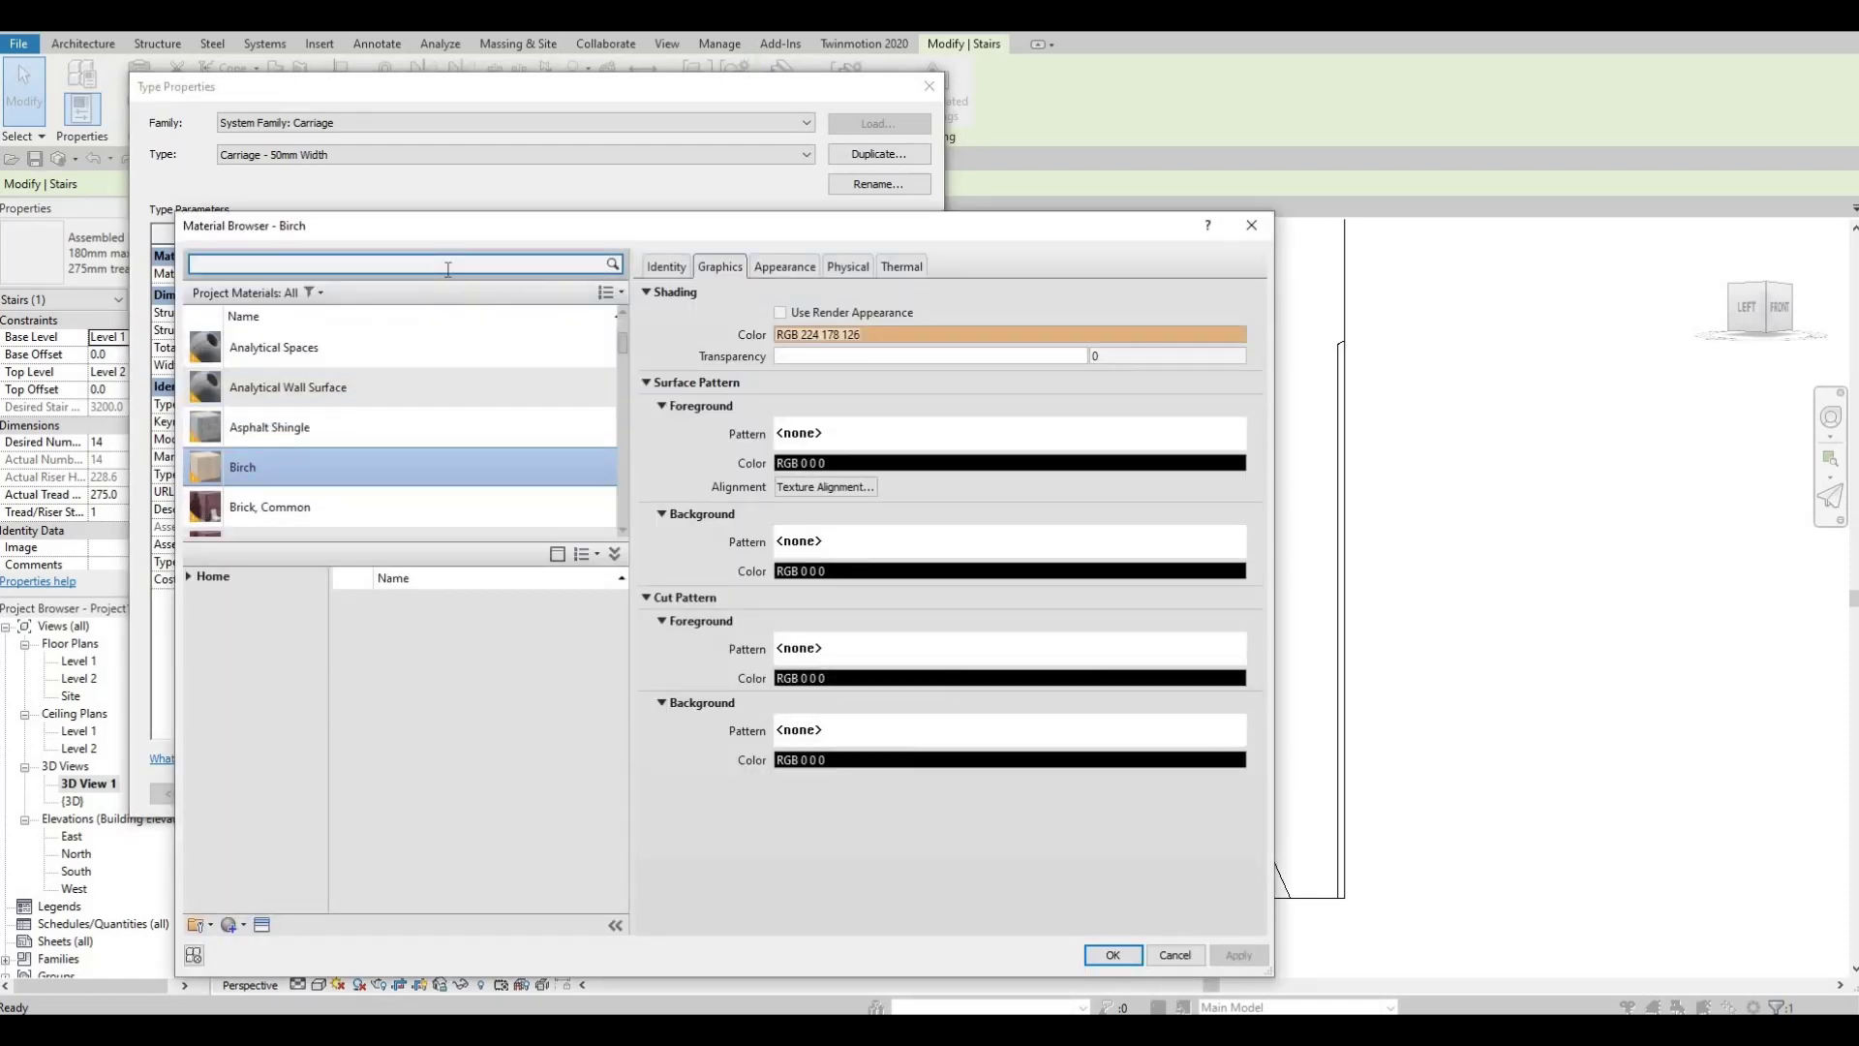
pyautogui.click(448, 269)
pyautogui.write('metal')
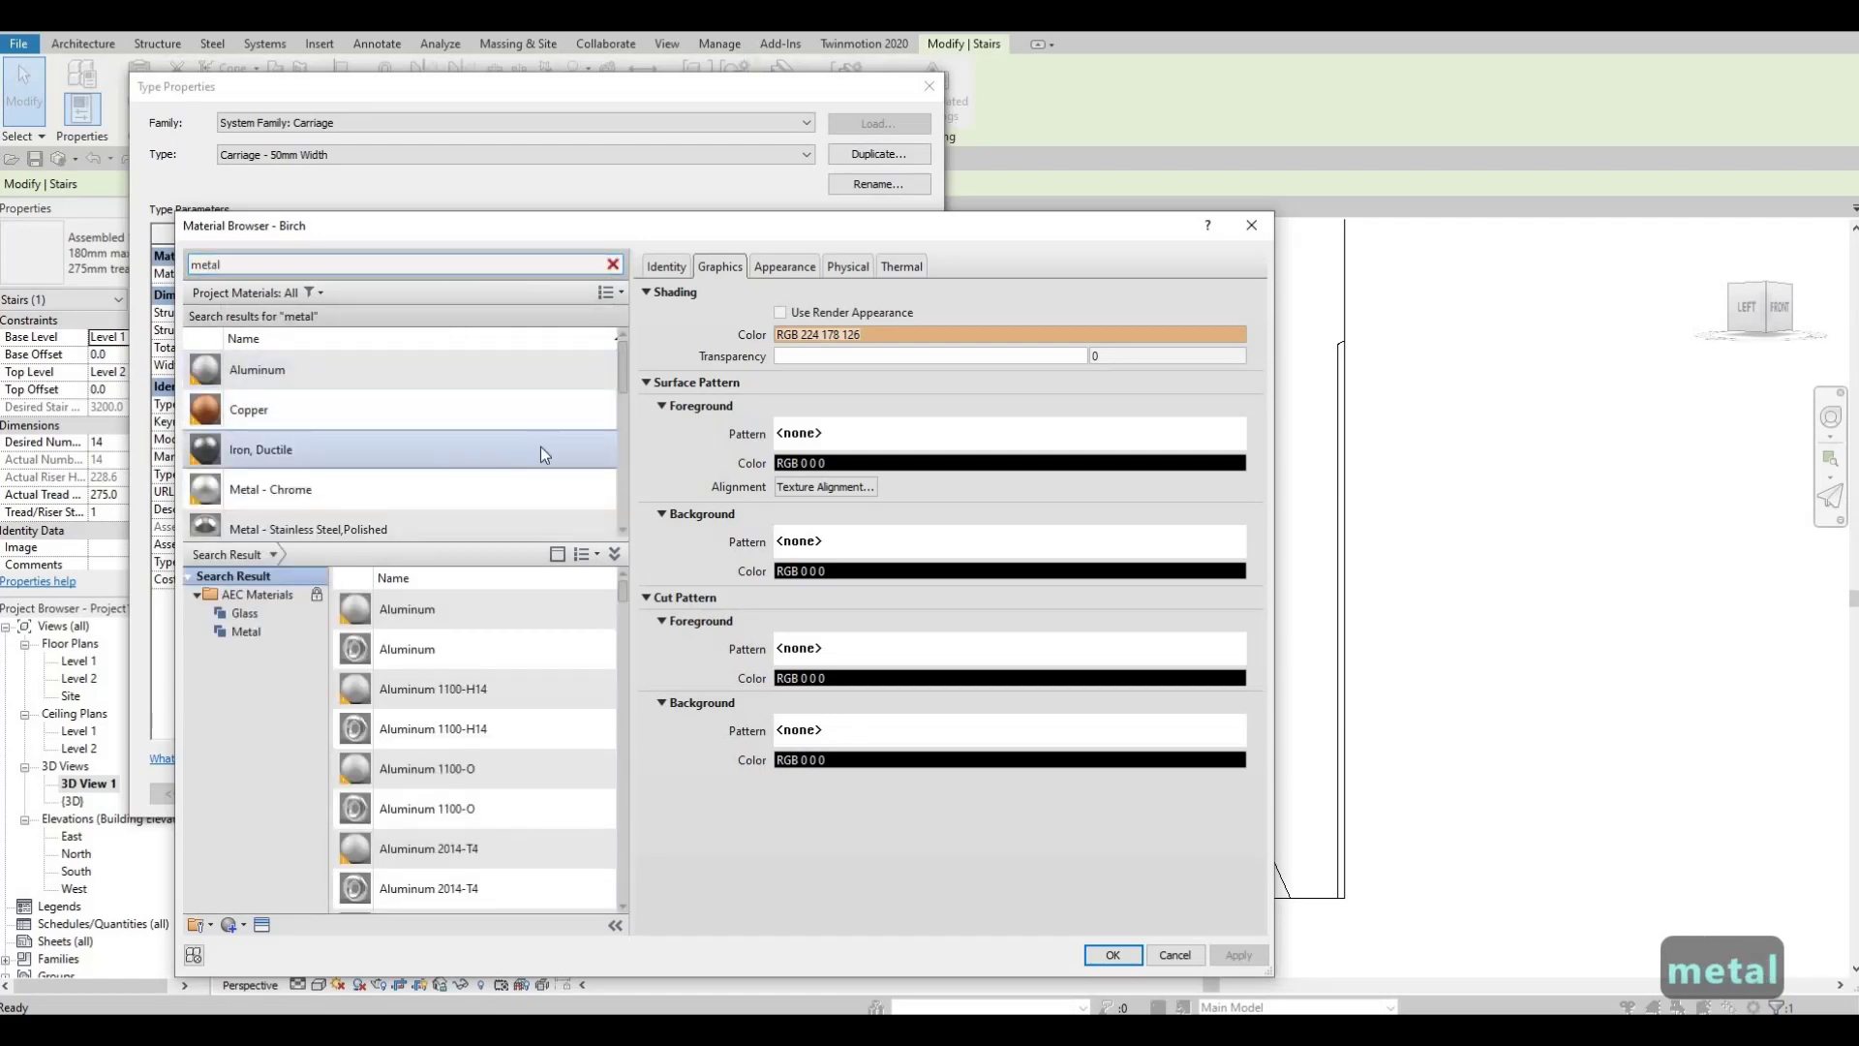
pyautogui.click(329, 459)
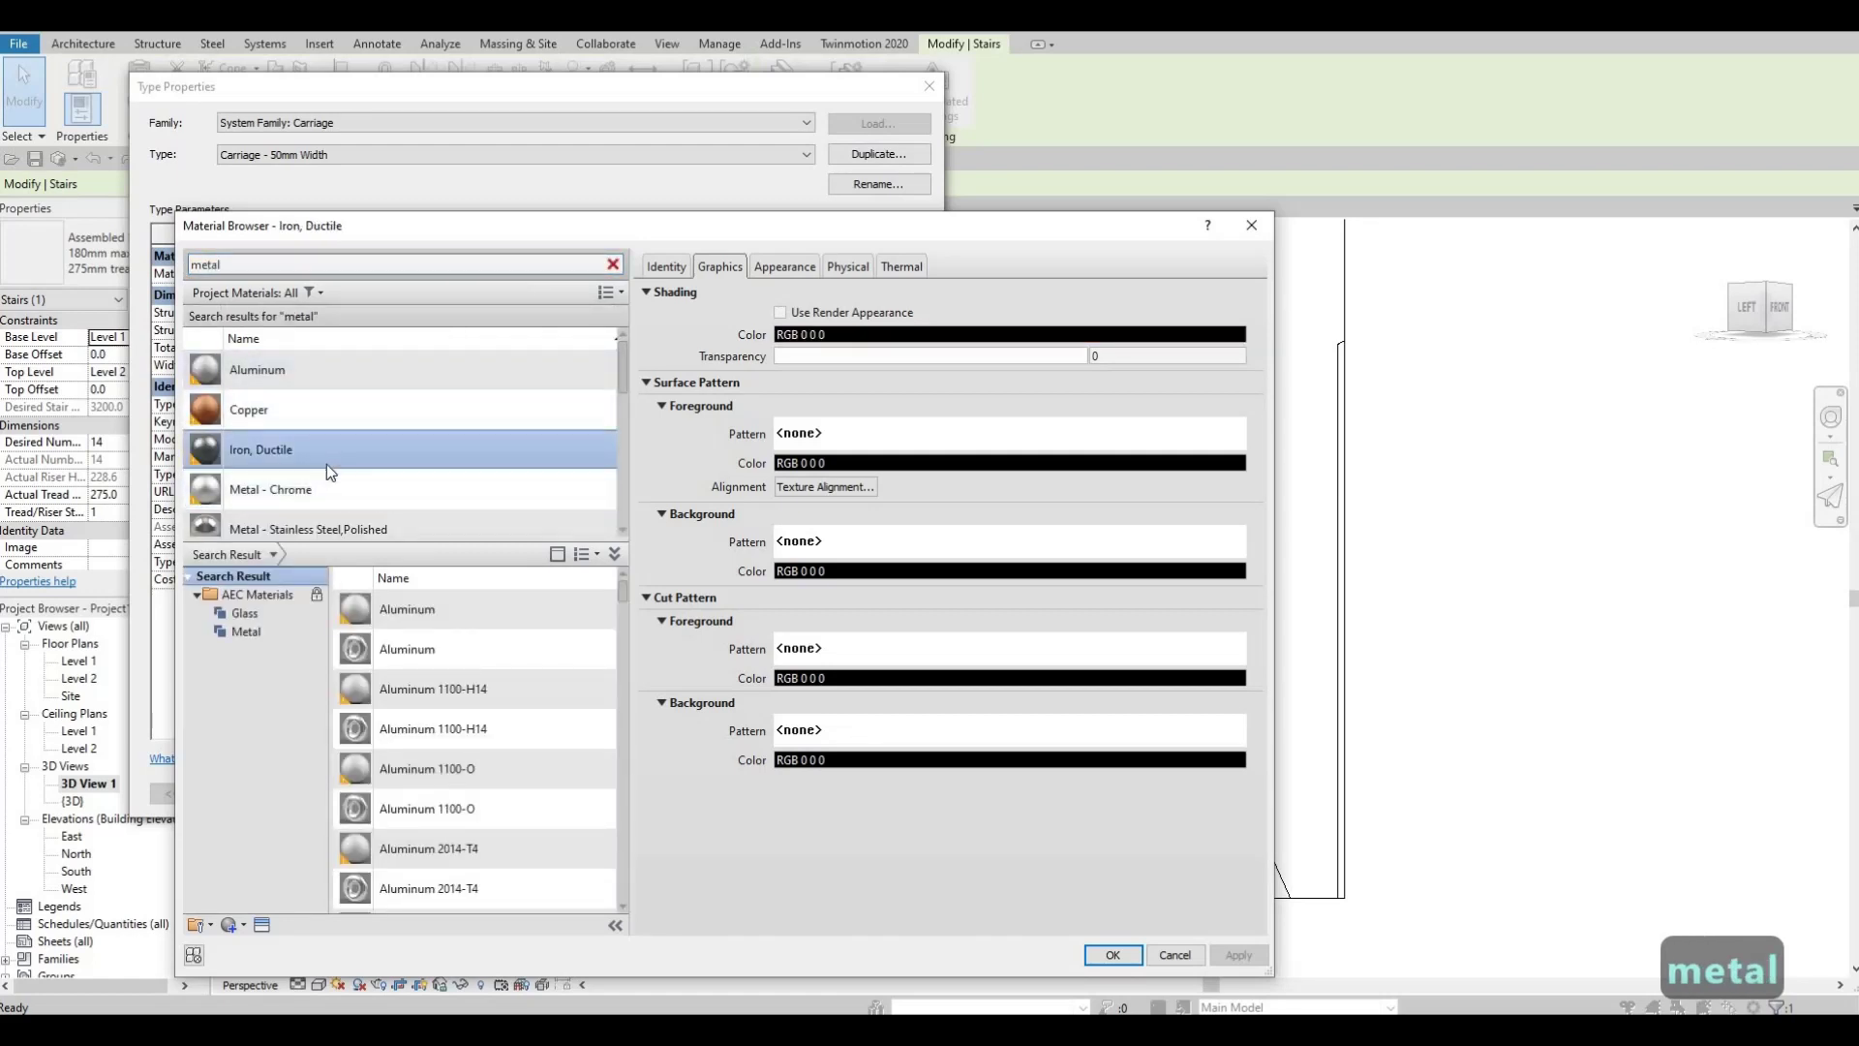
pyautogui.scroll(-5, 327, 462)
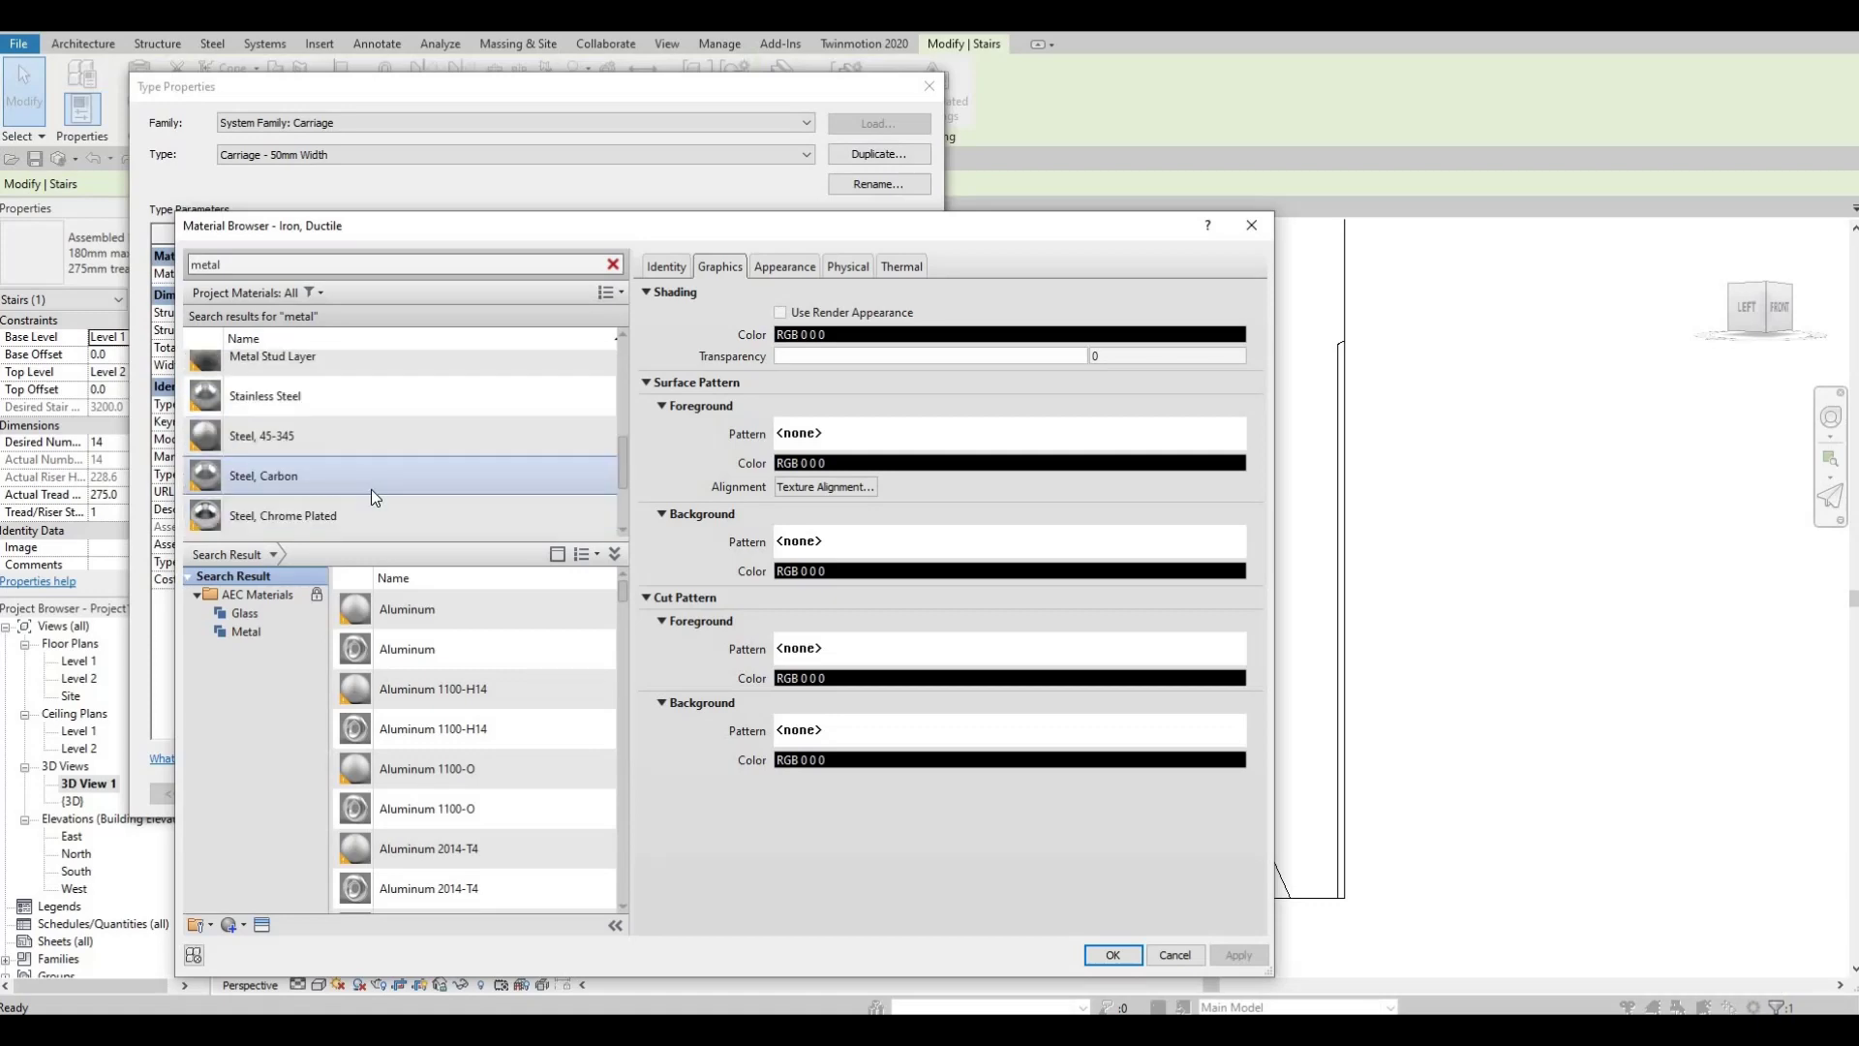
pyautogui.scroll(5, 370, 490)
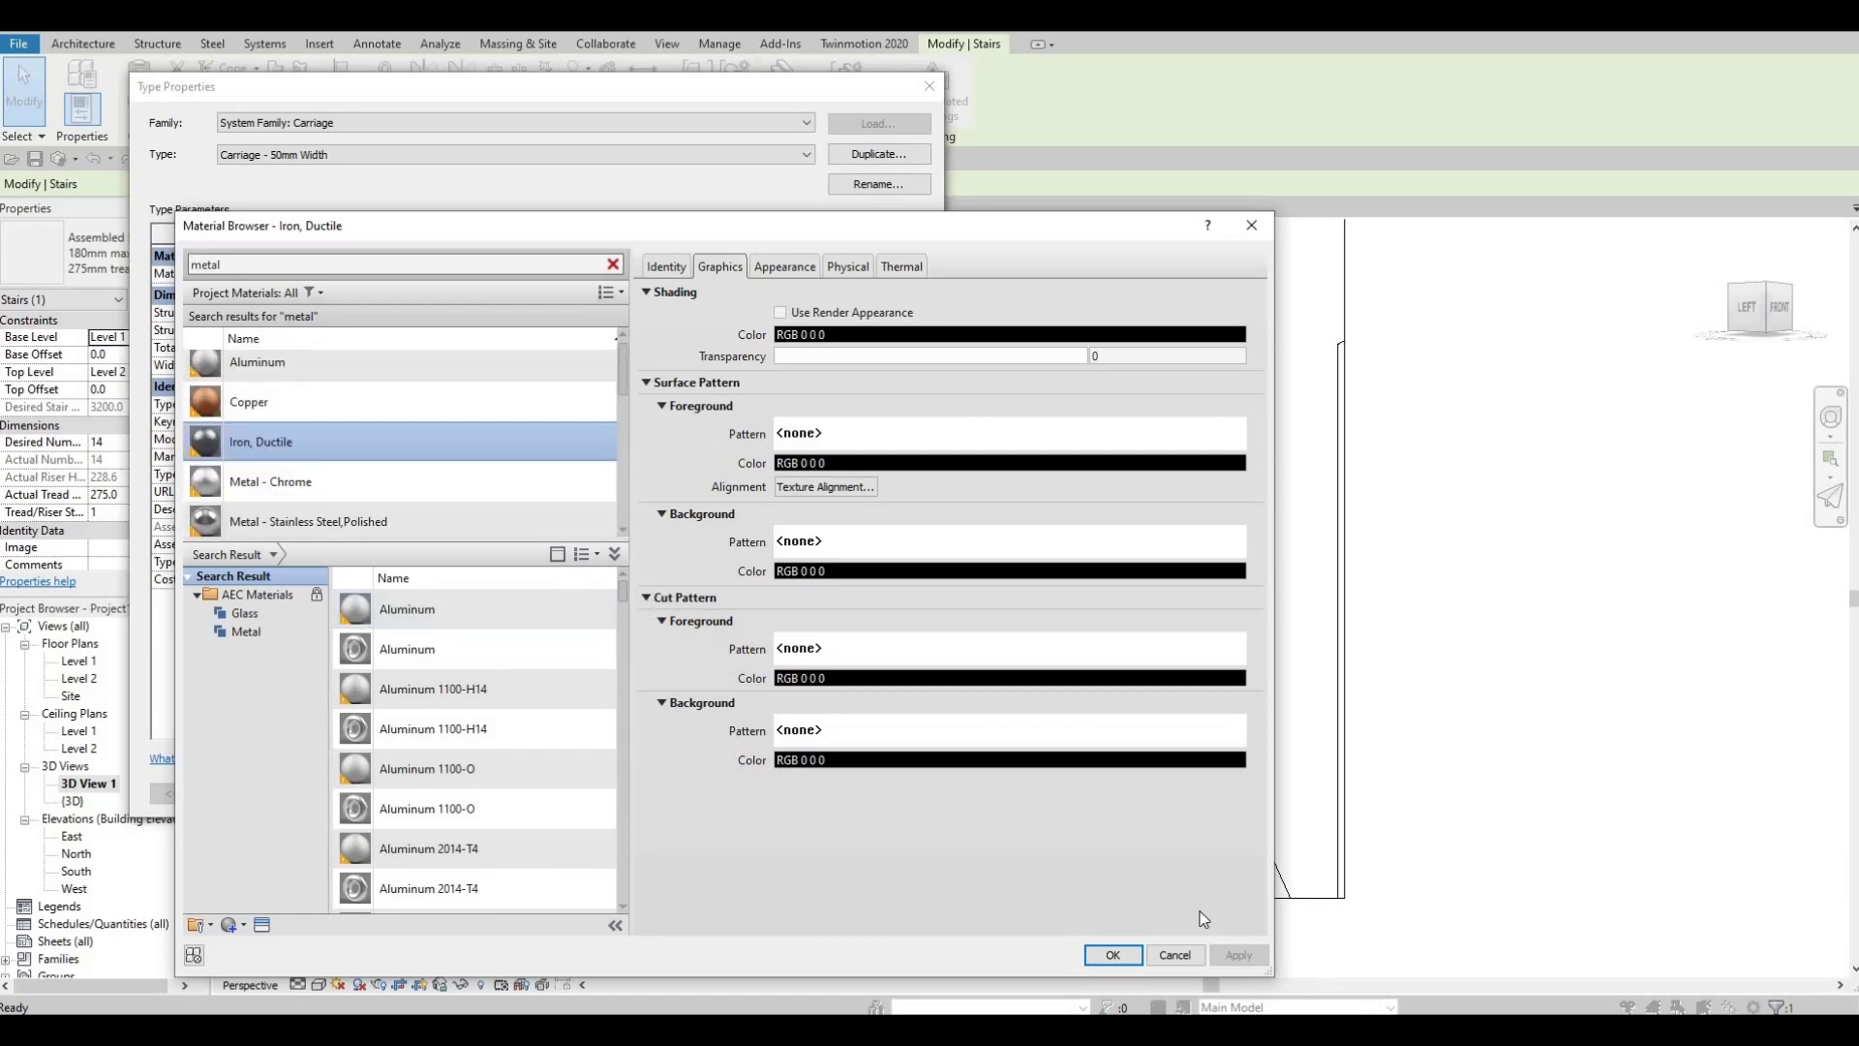
pyautogui.click(1111, 957)
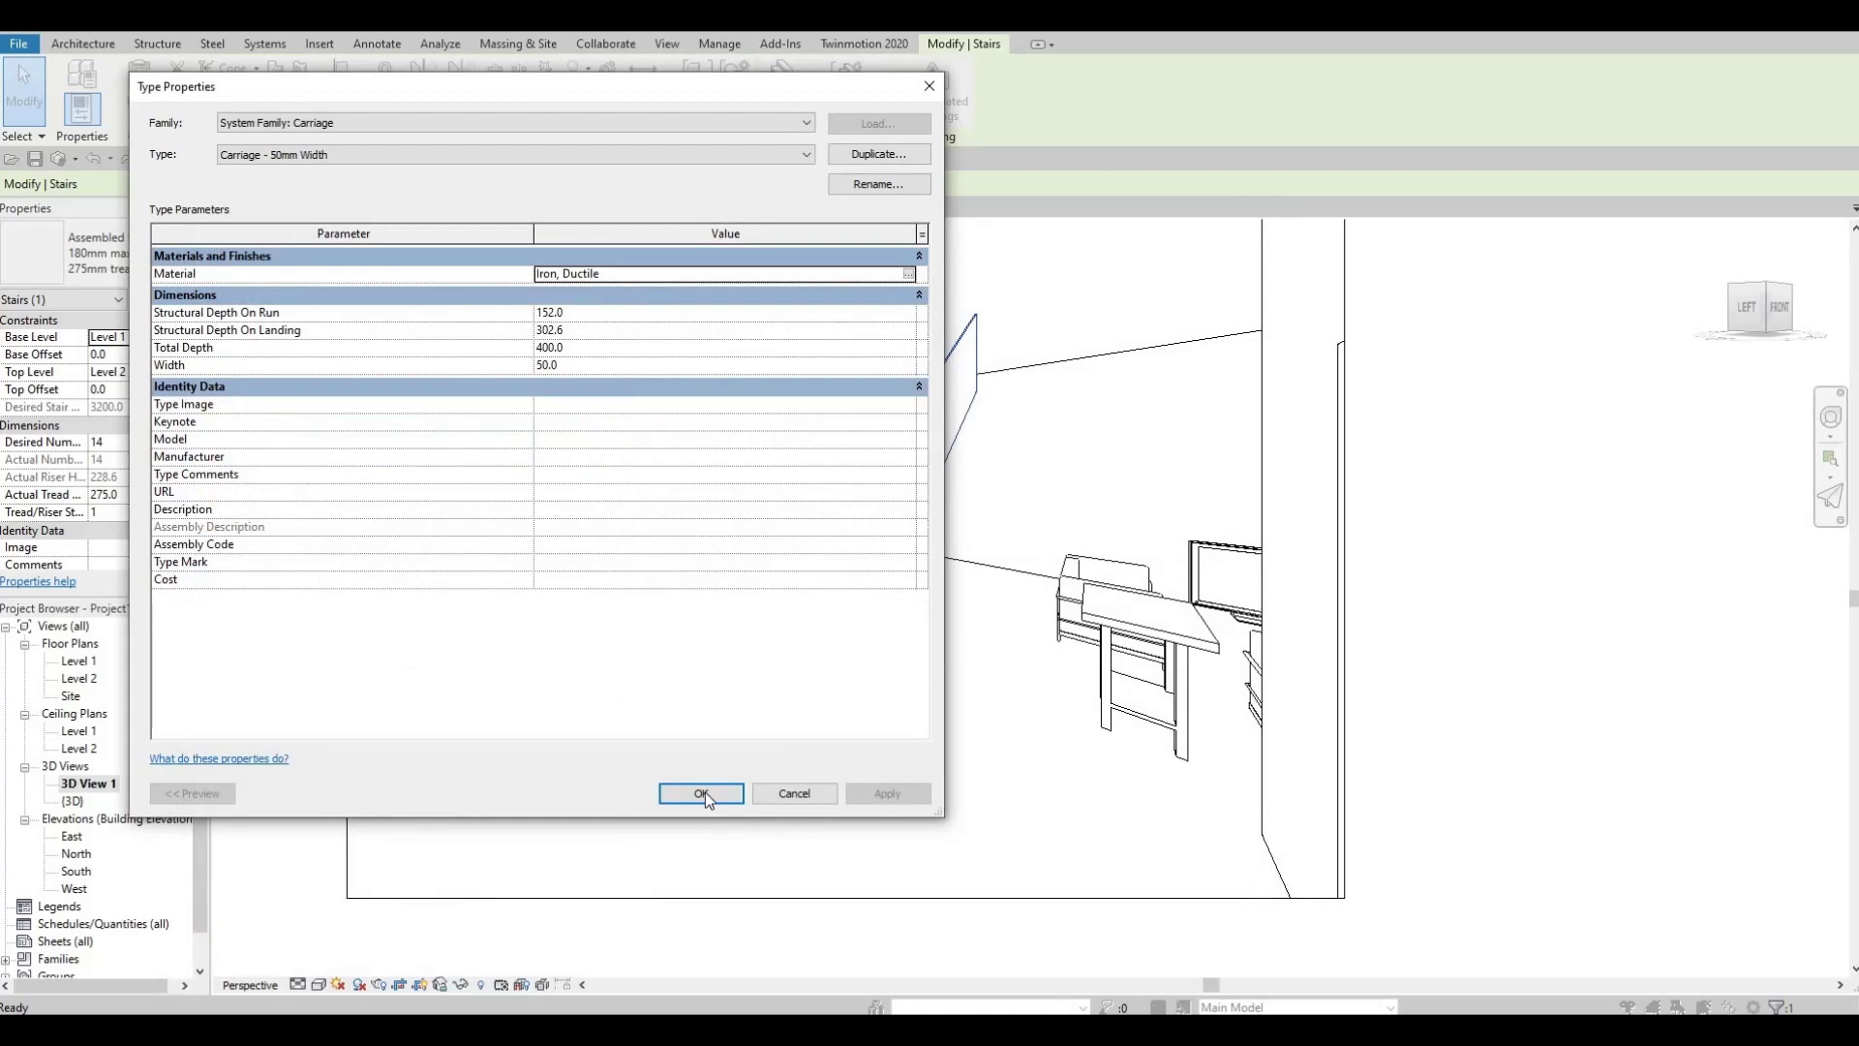
pyautogui.click(705, 792)
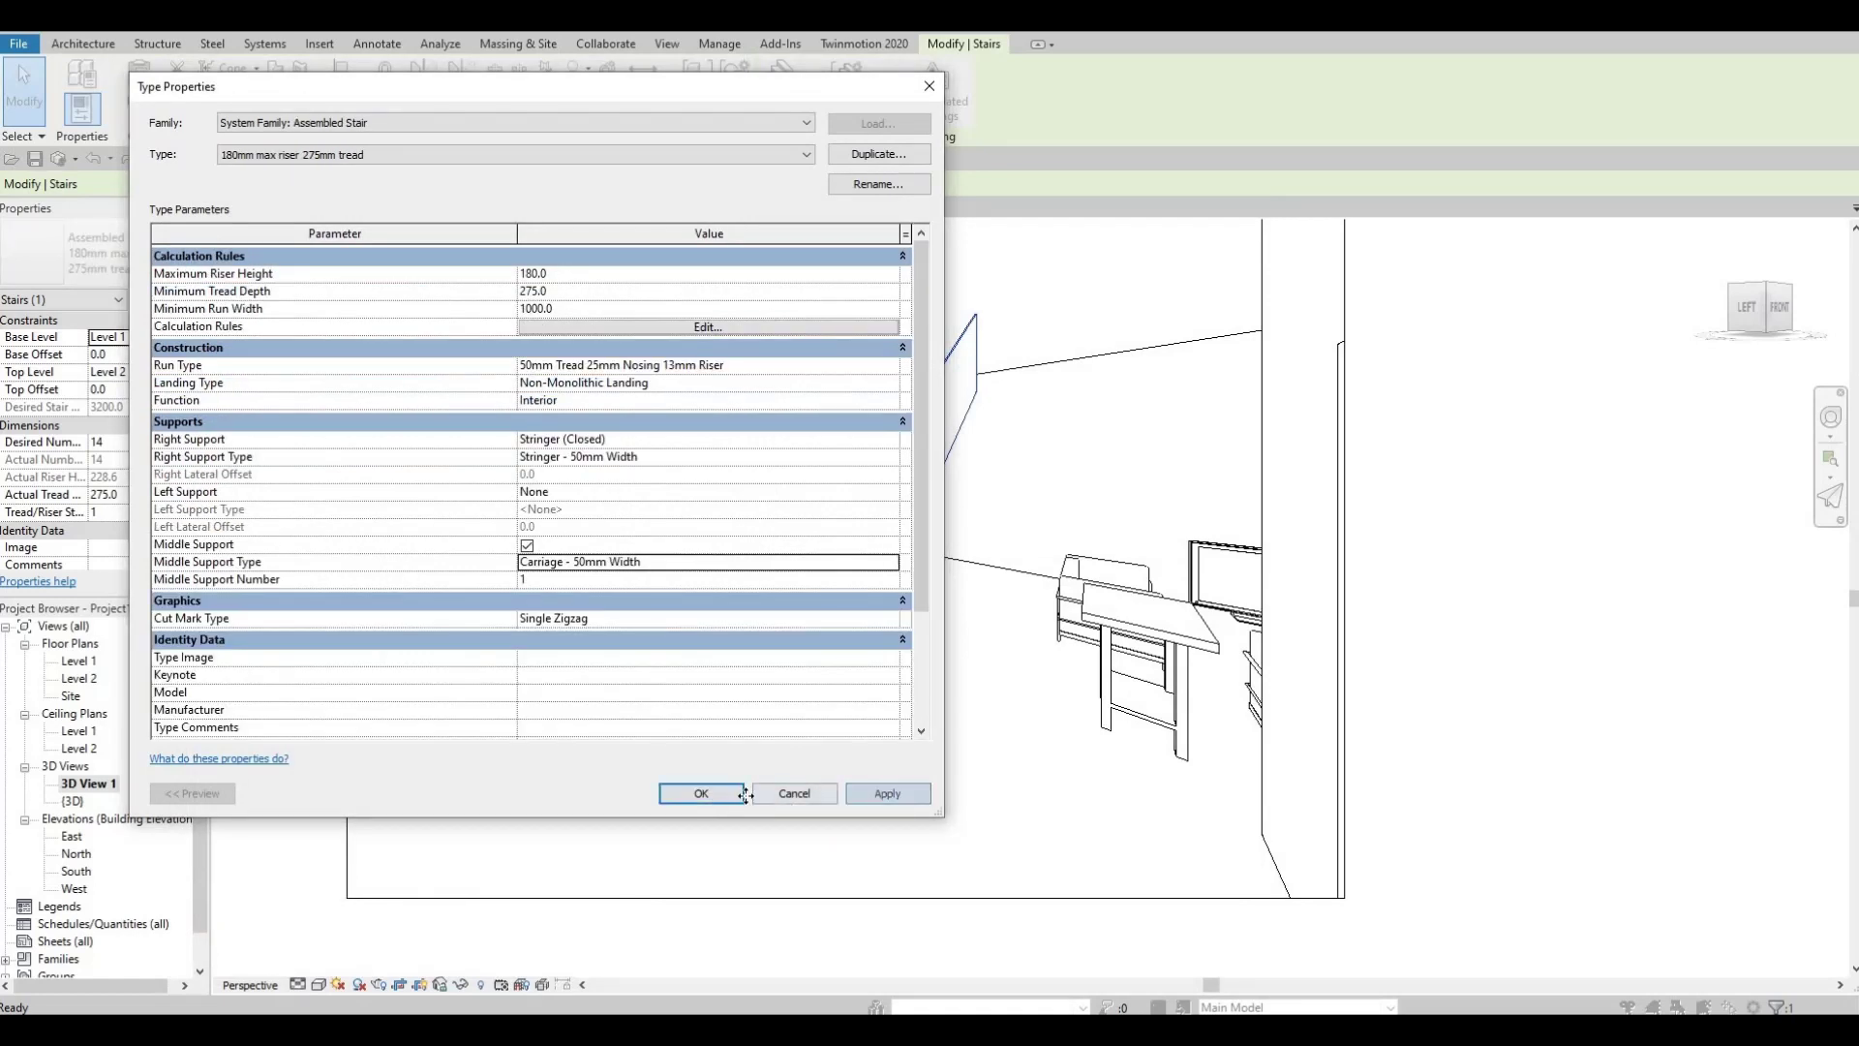
pyautogui.click(736, 793)
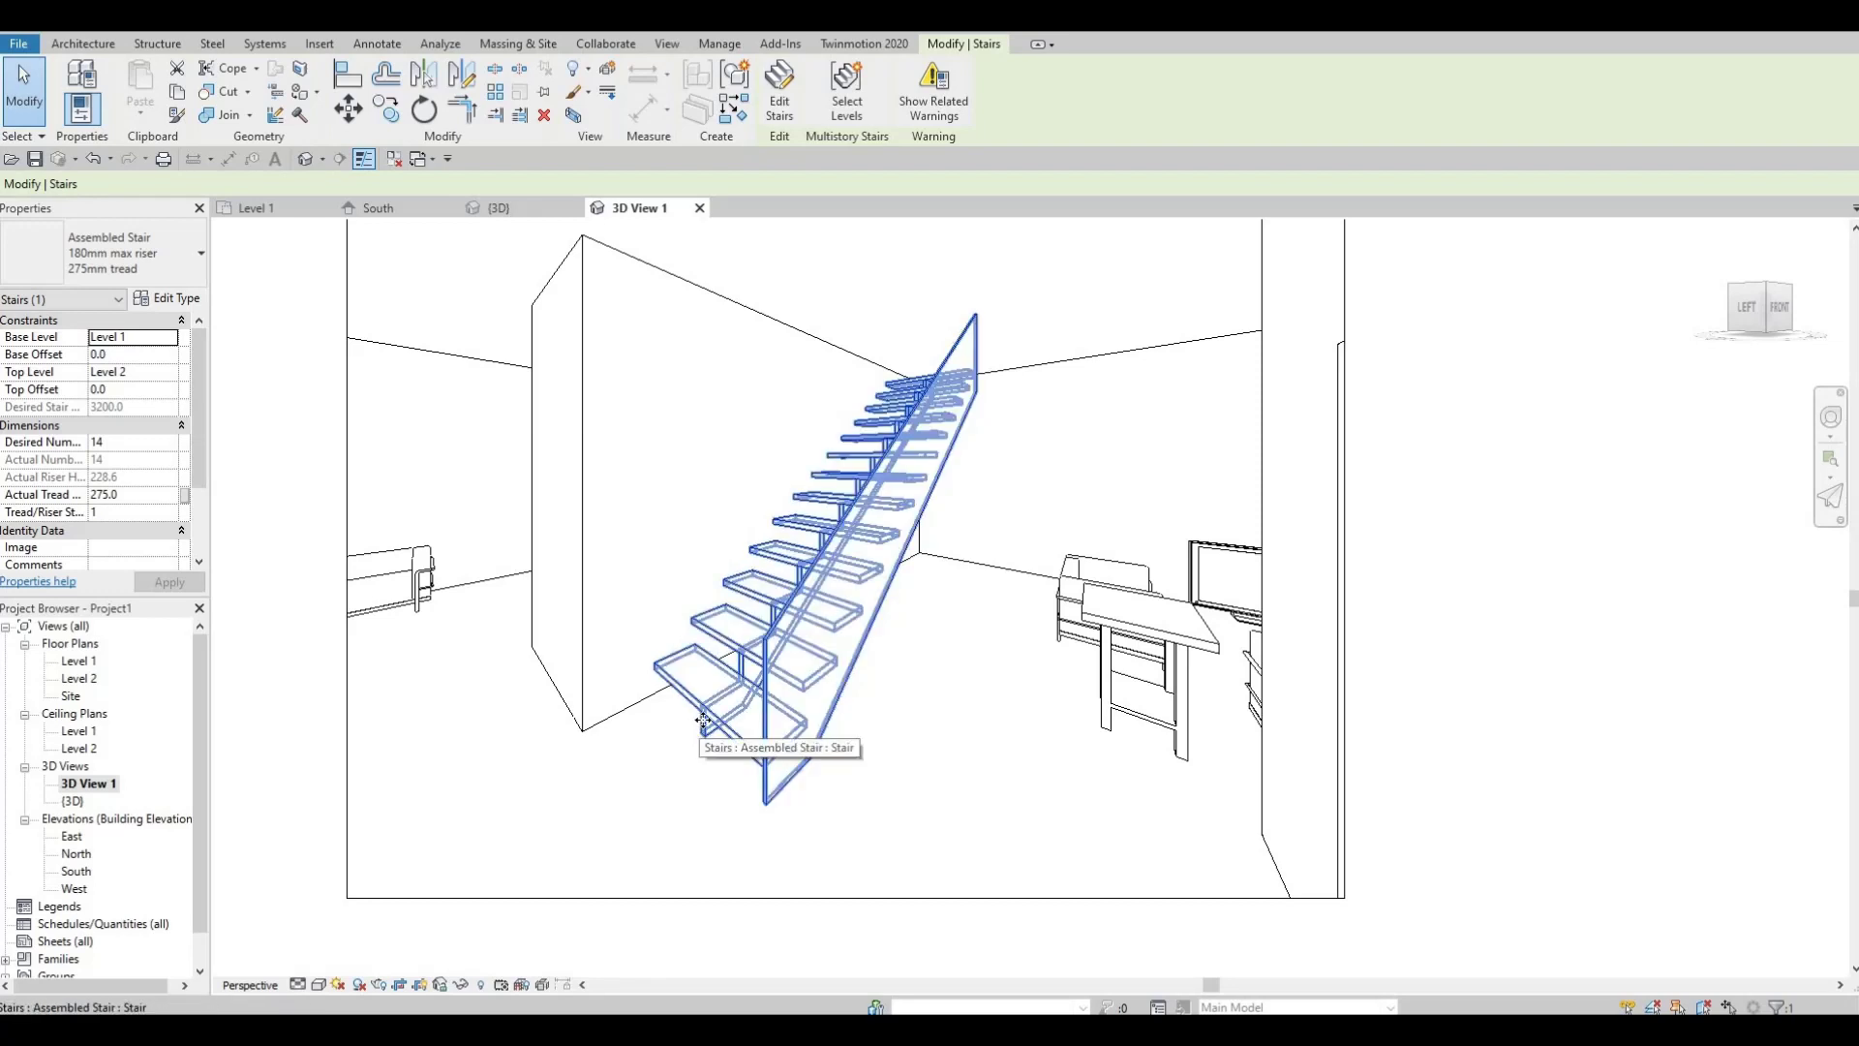
# - Set the Width of the stair's middle support carriage type to 100 mm and accept the stair type changes
pyautogui.click(184, 301)
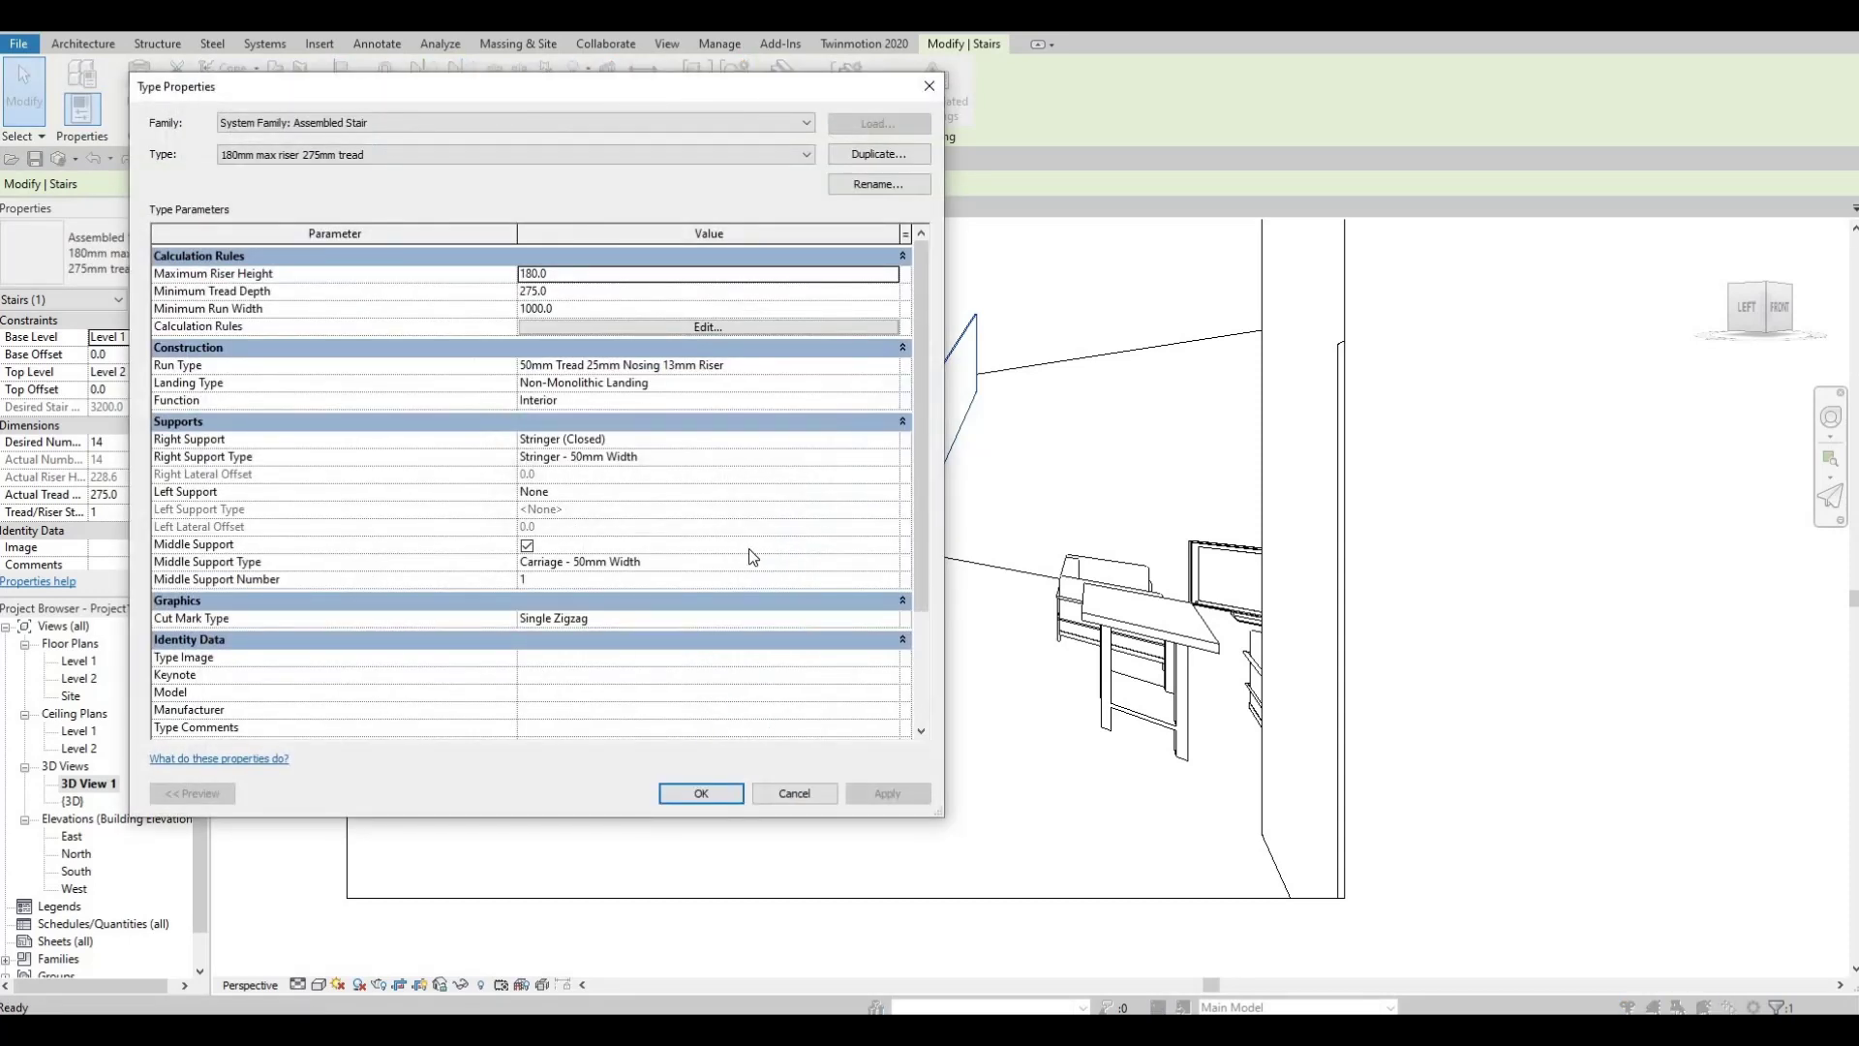
pyautogui.click(893, 563)
pyautogui.click(893, 563)
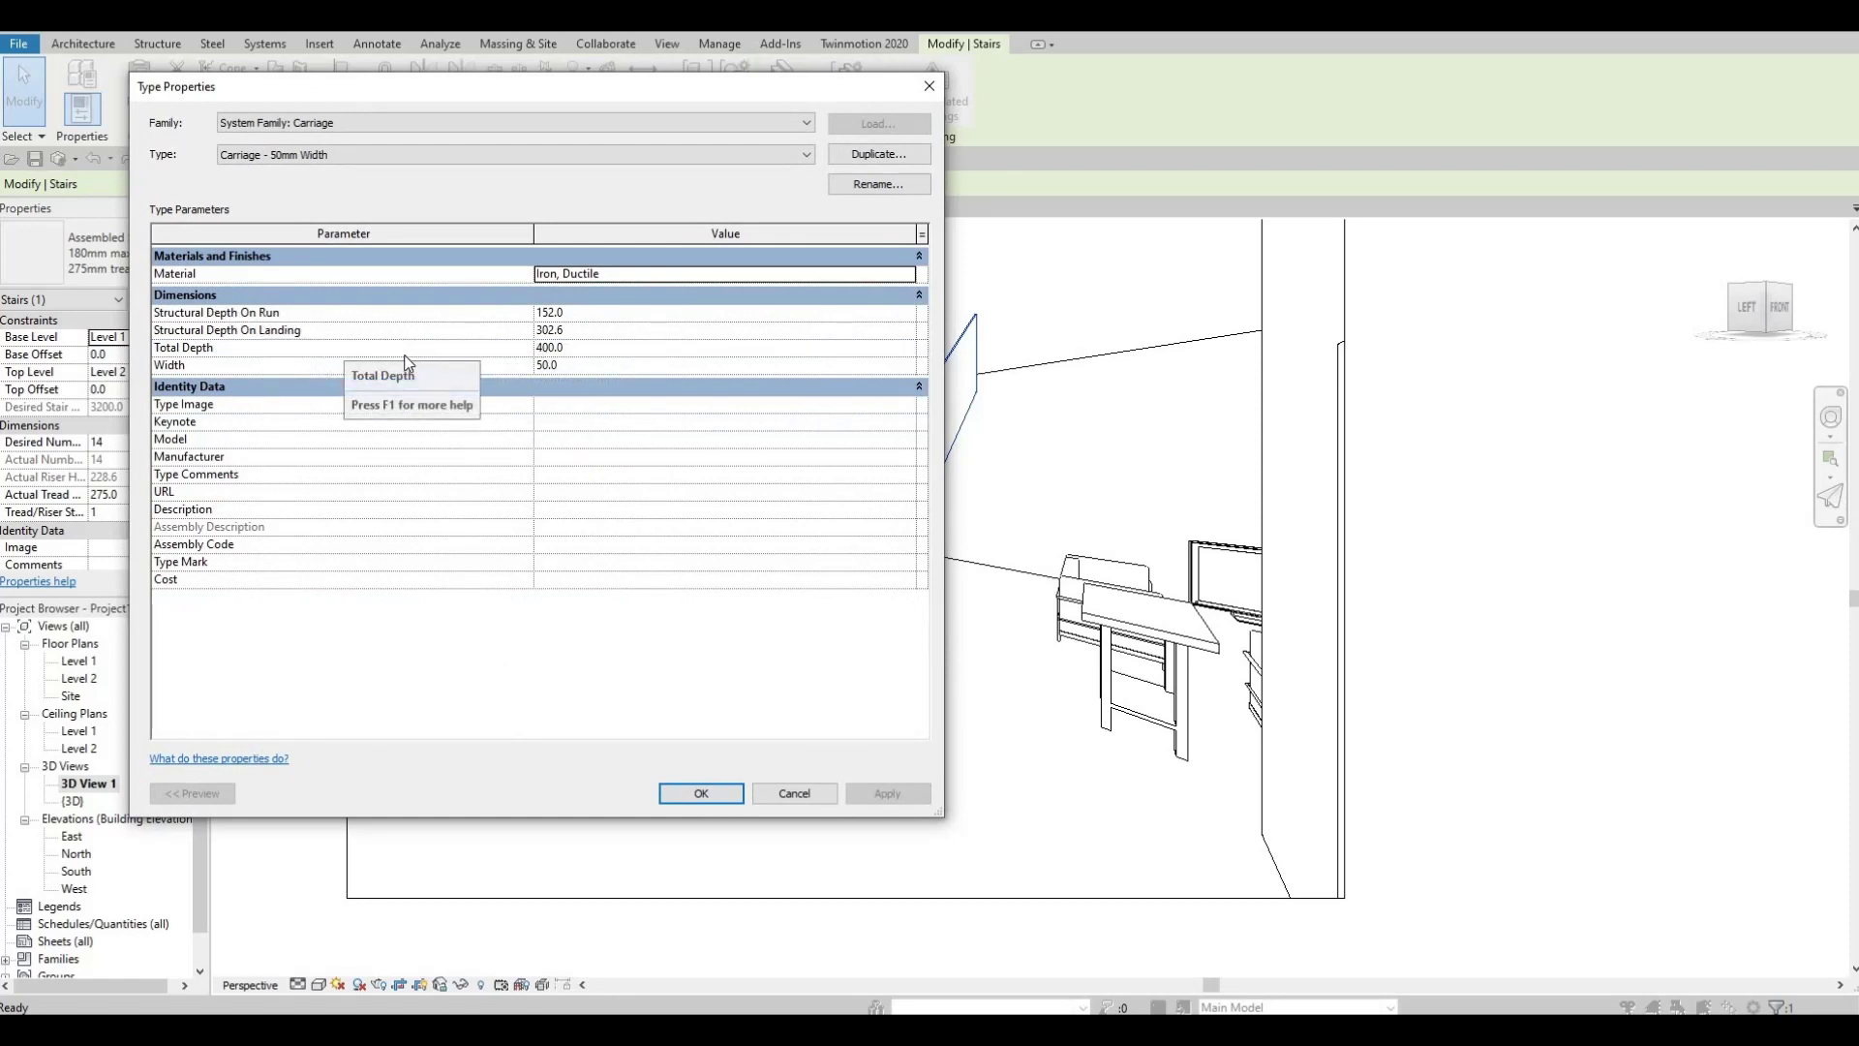
pyautogui.click(575, 365)
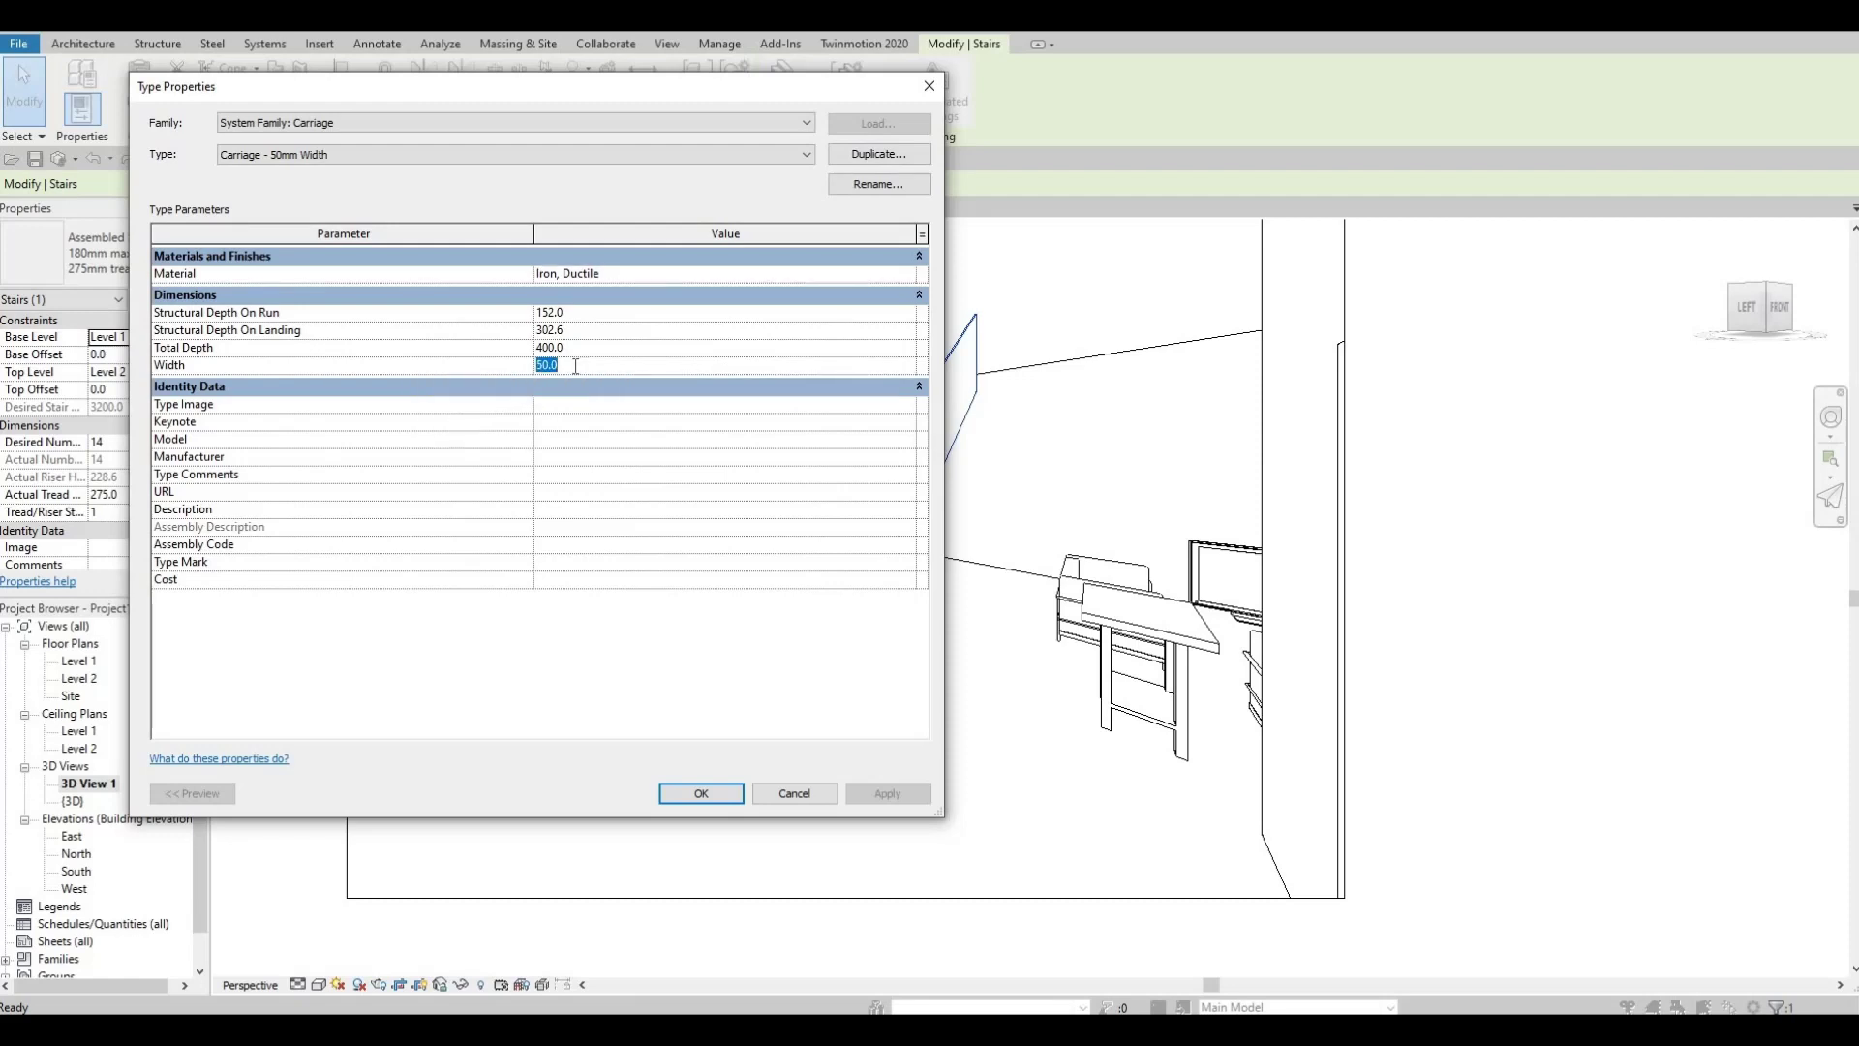
pyautogui.write('100')
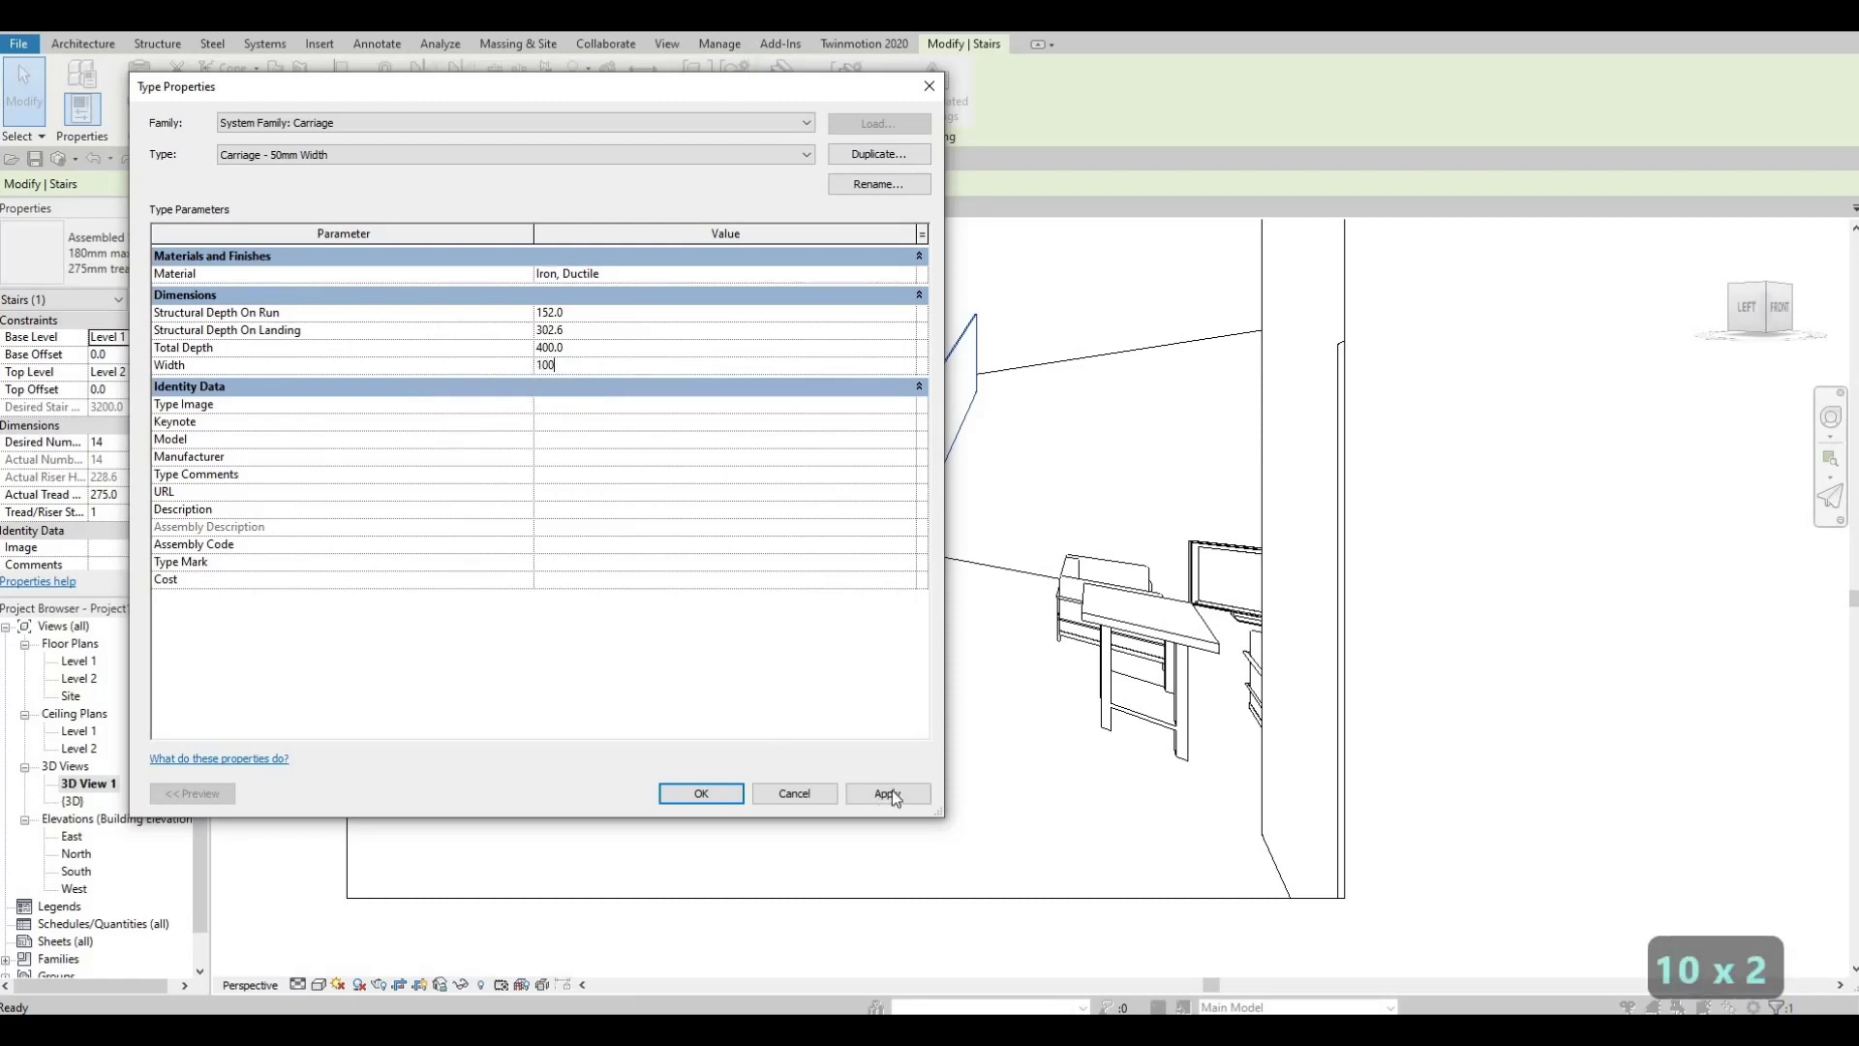
pyautogui.click(738, 796)
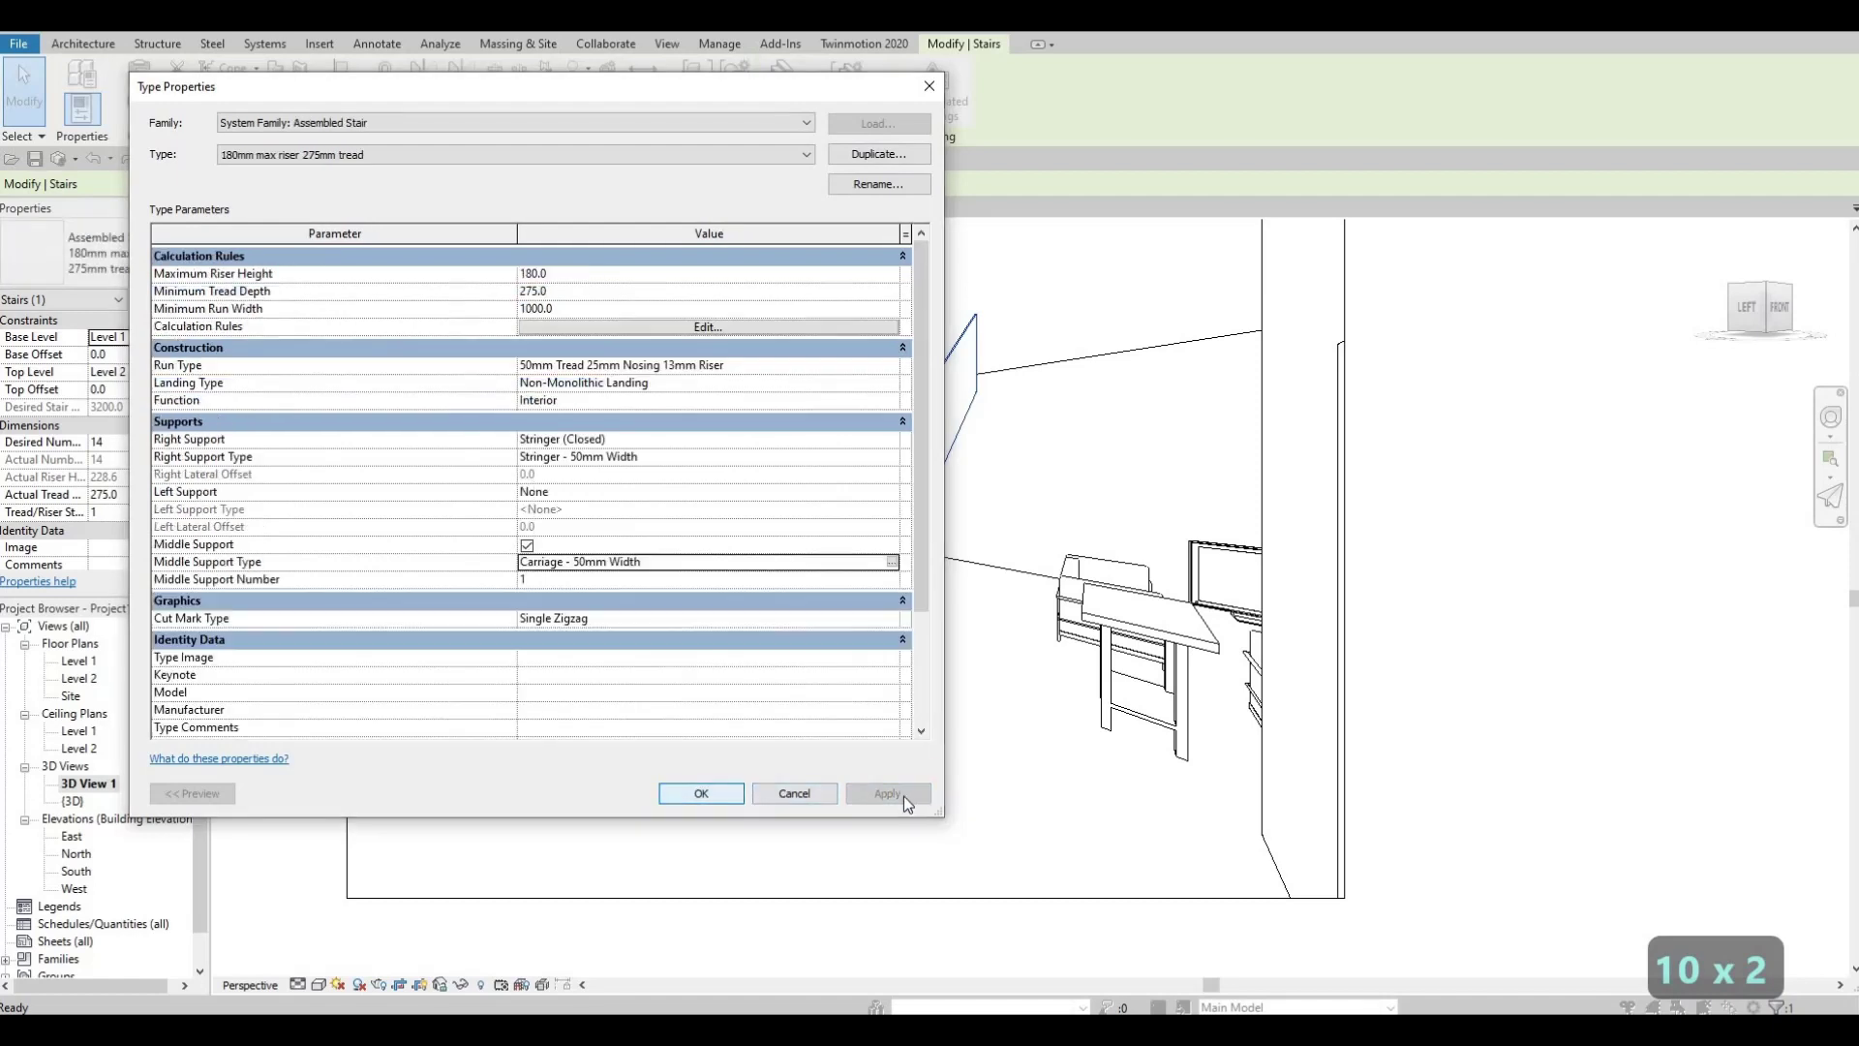
pyautogui.click(741, 799)
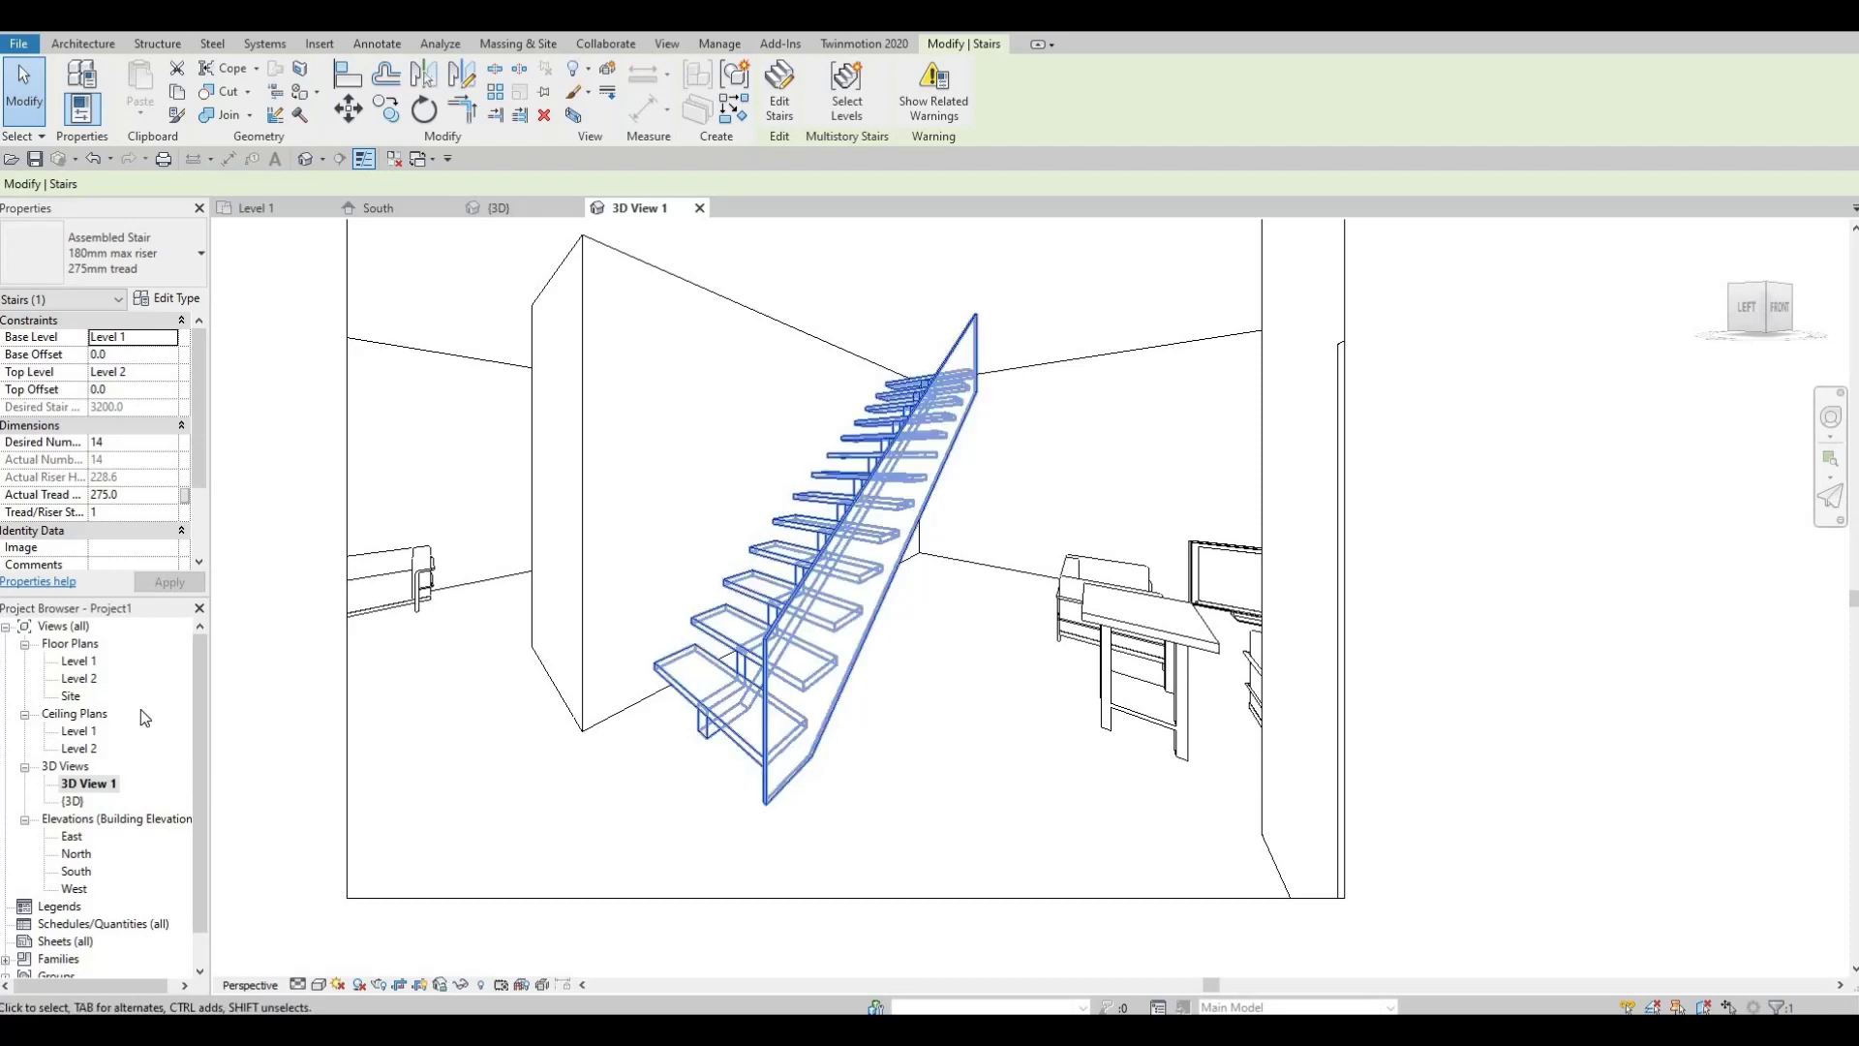
# - Return to the Level 1 floor plan, clear the stair selection and show the whole plan with its grids
pyautogui.doubleClick(78, 661)
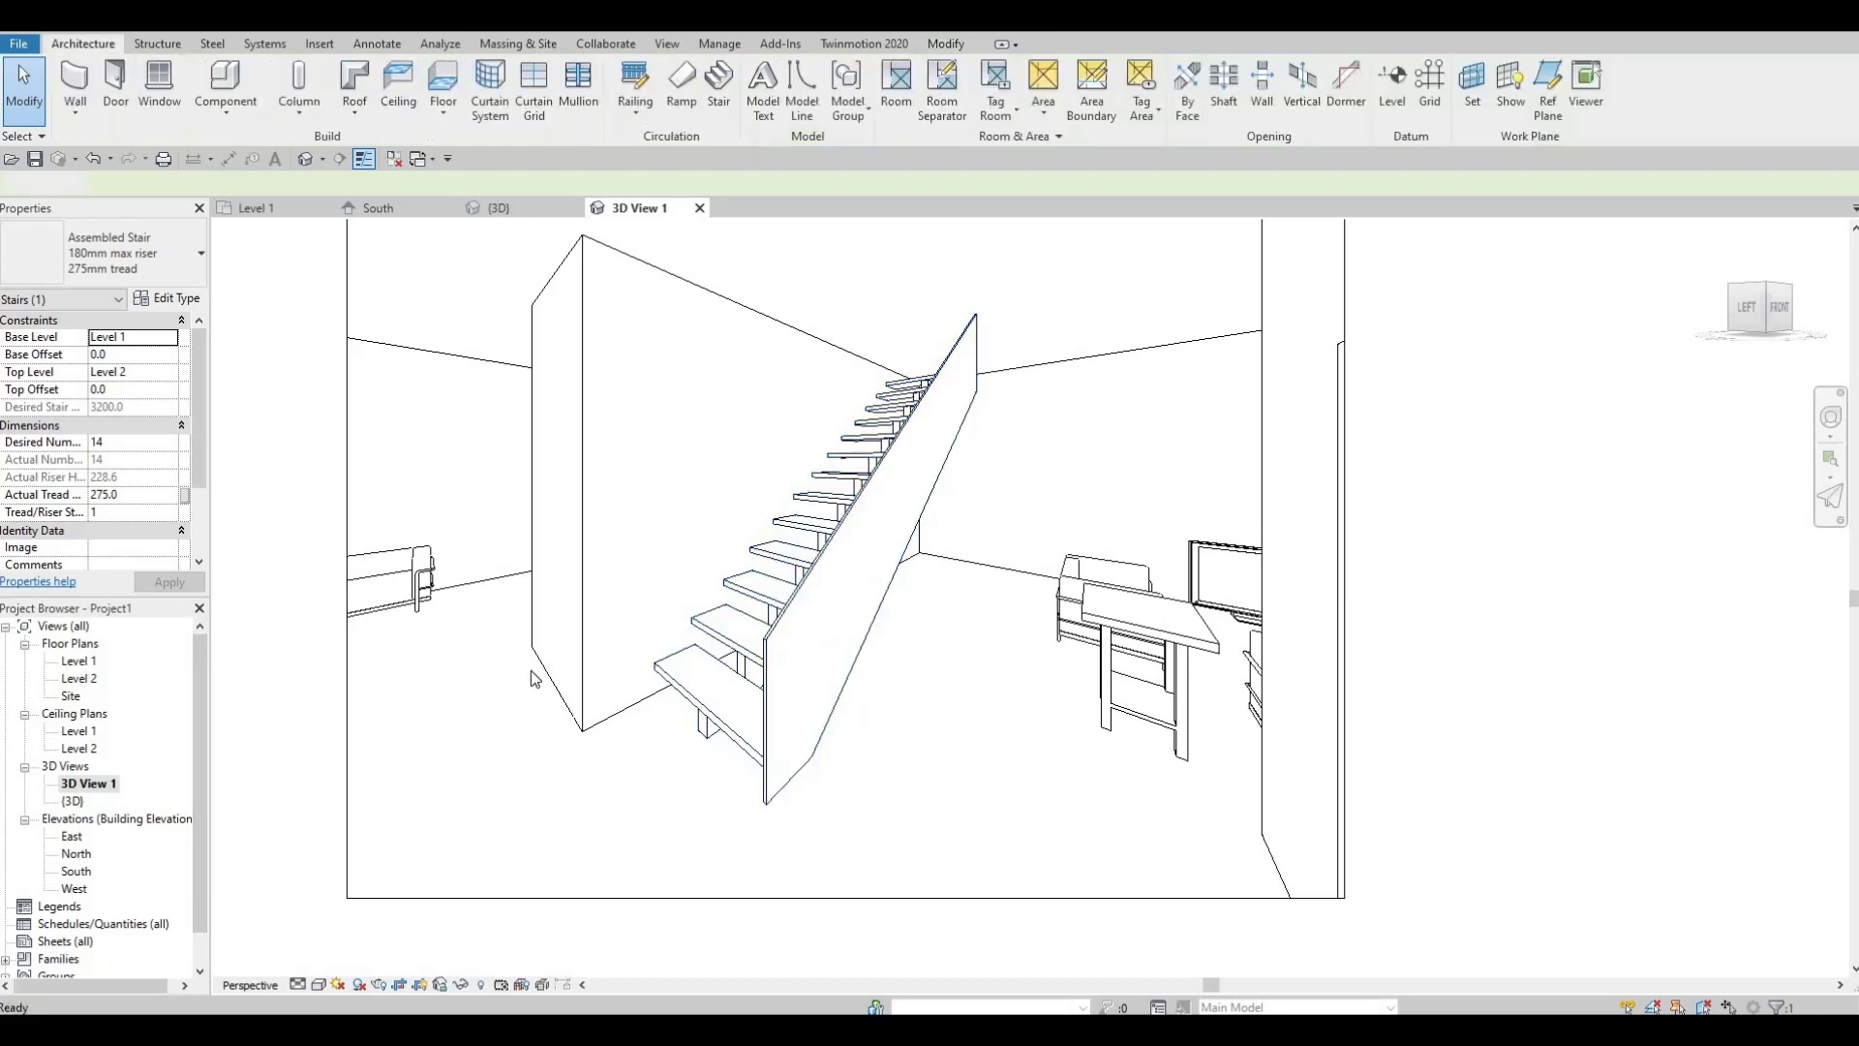
pyautogui.scroll(-5, 852, 660)
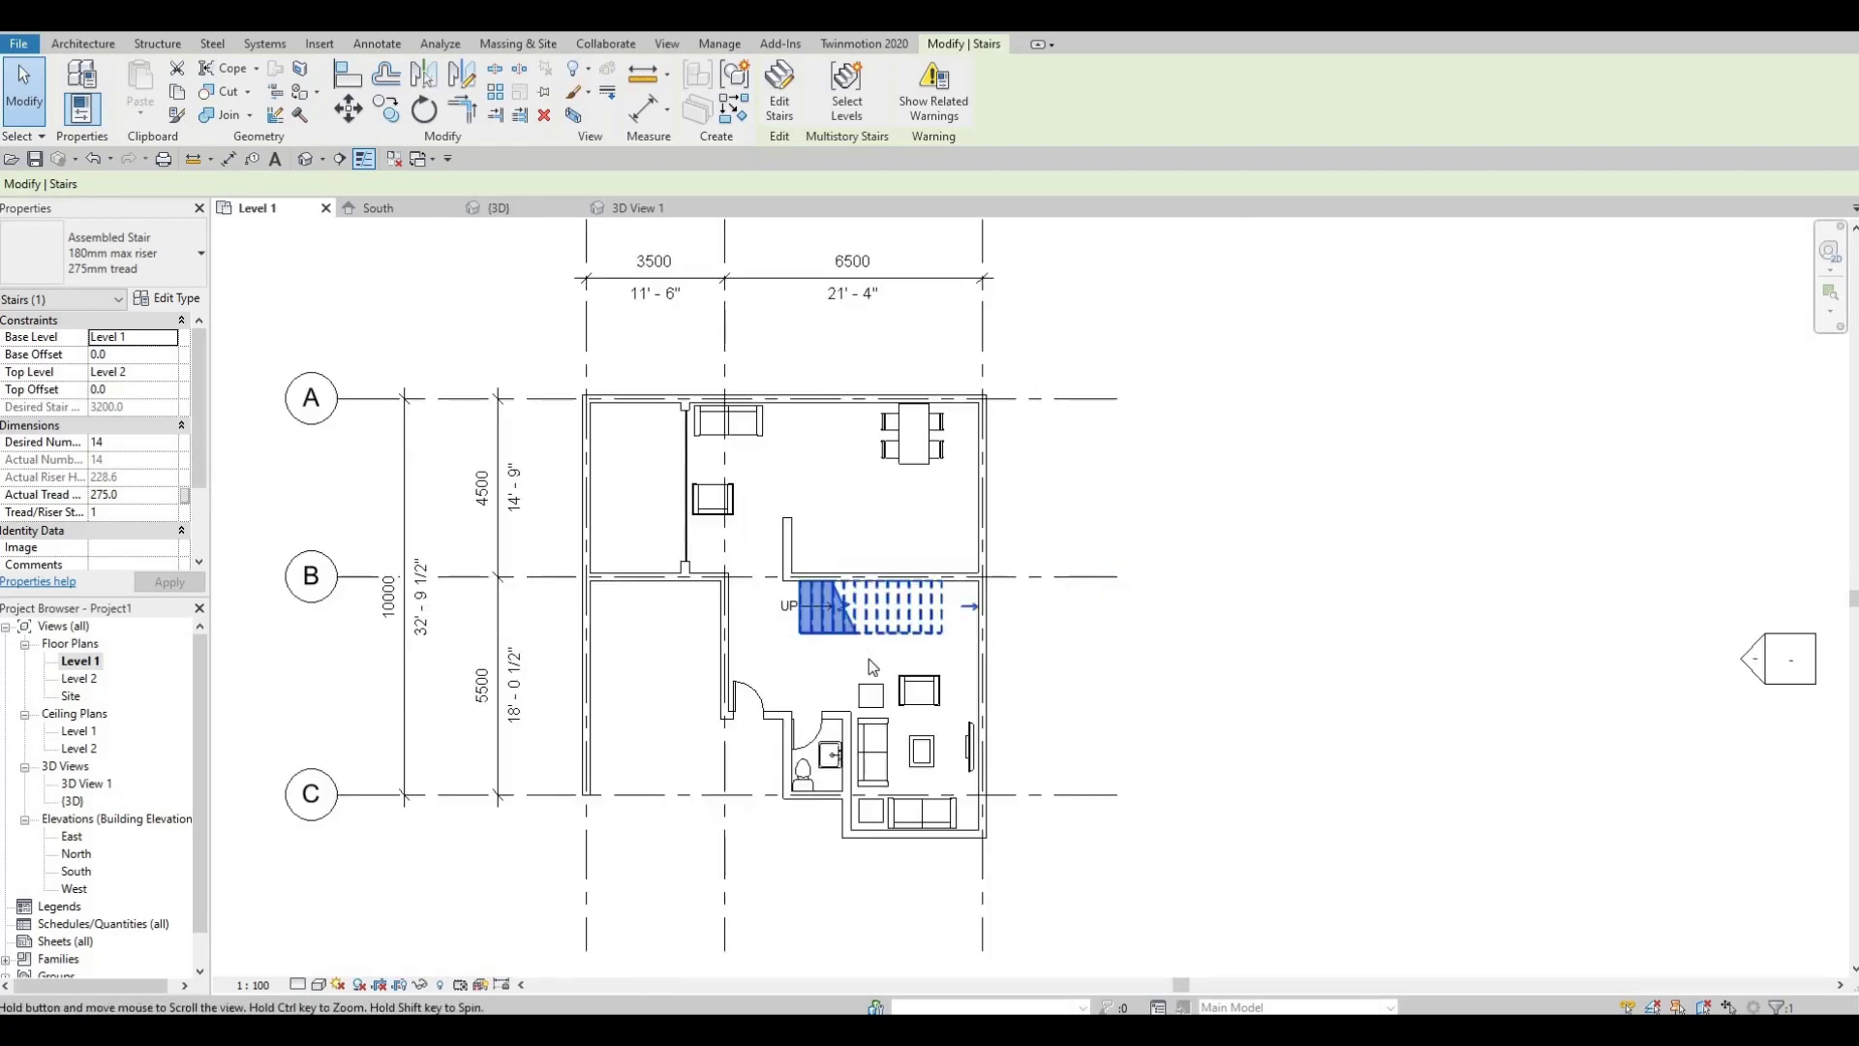
pyautogui.scroll(3, 868, 658)
pyautogui.press('Escape')
pyautogui.press('Escape')
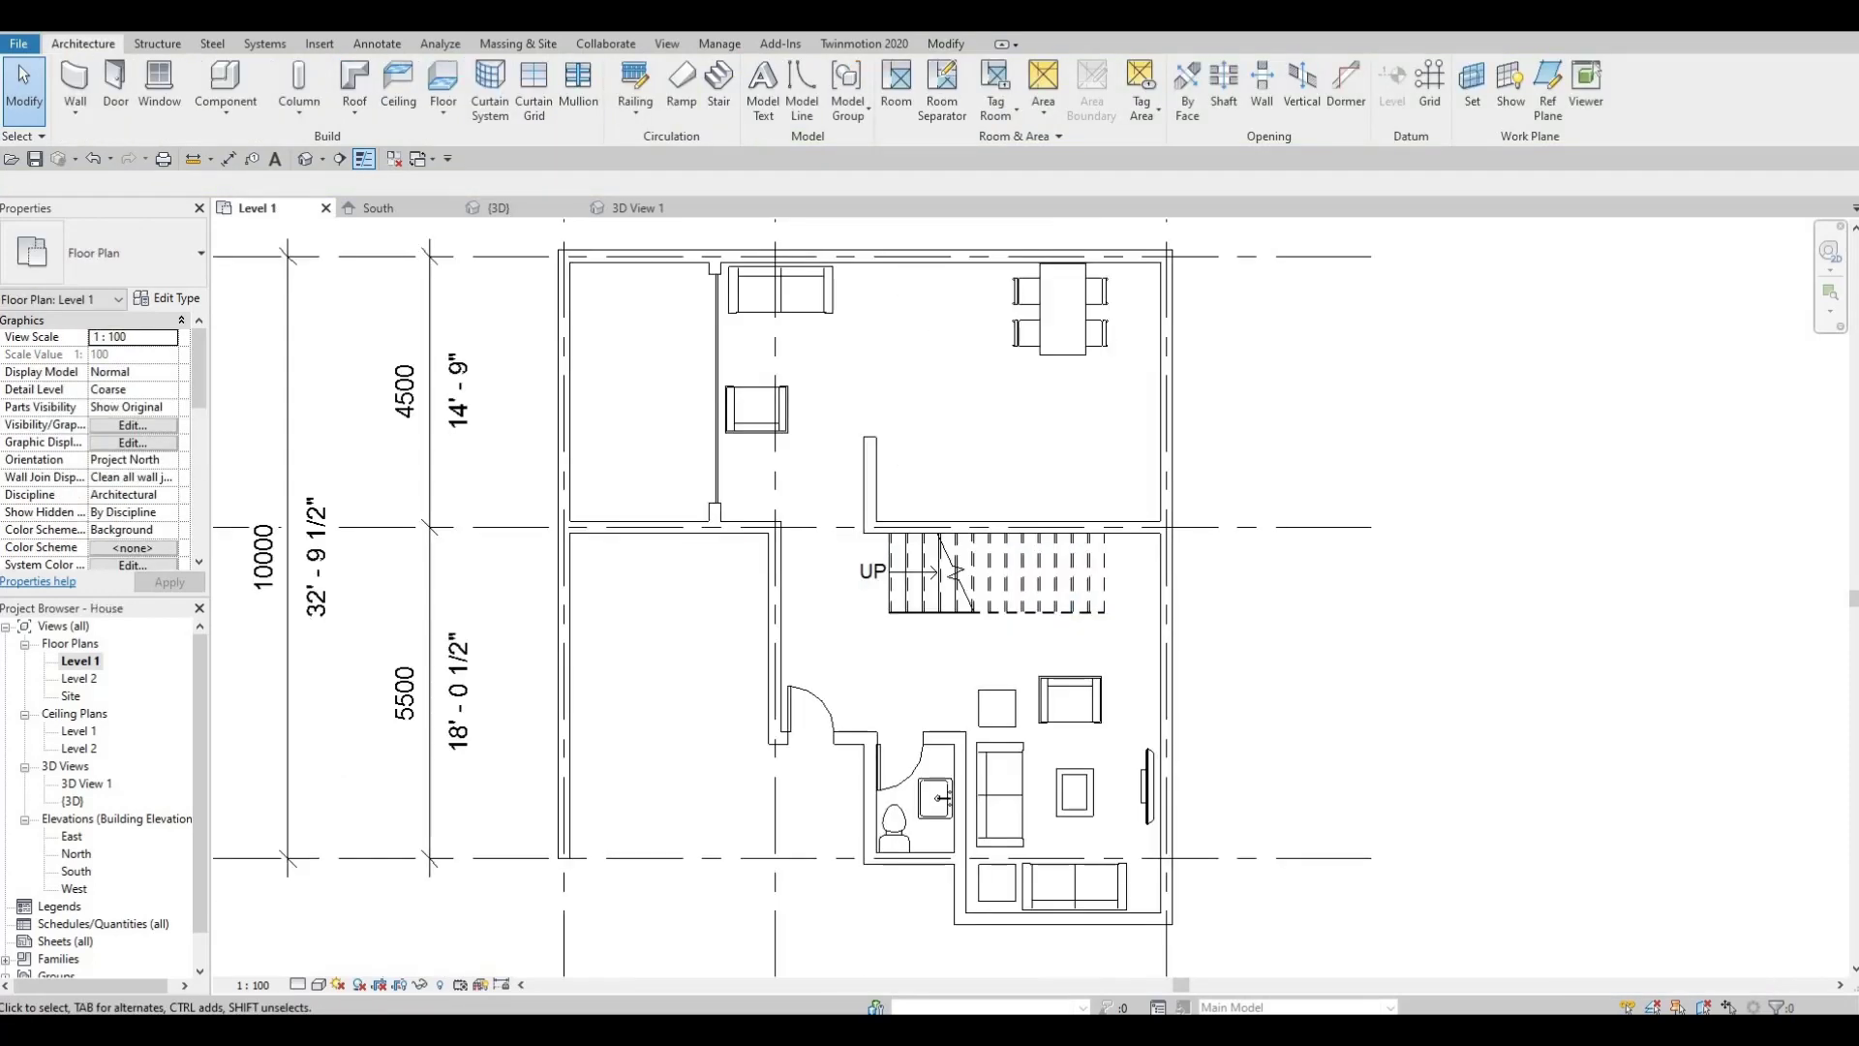
pyautogui.scroll(-1, 834, 740)
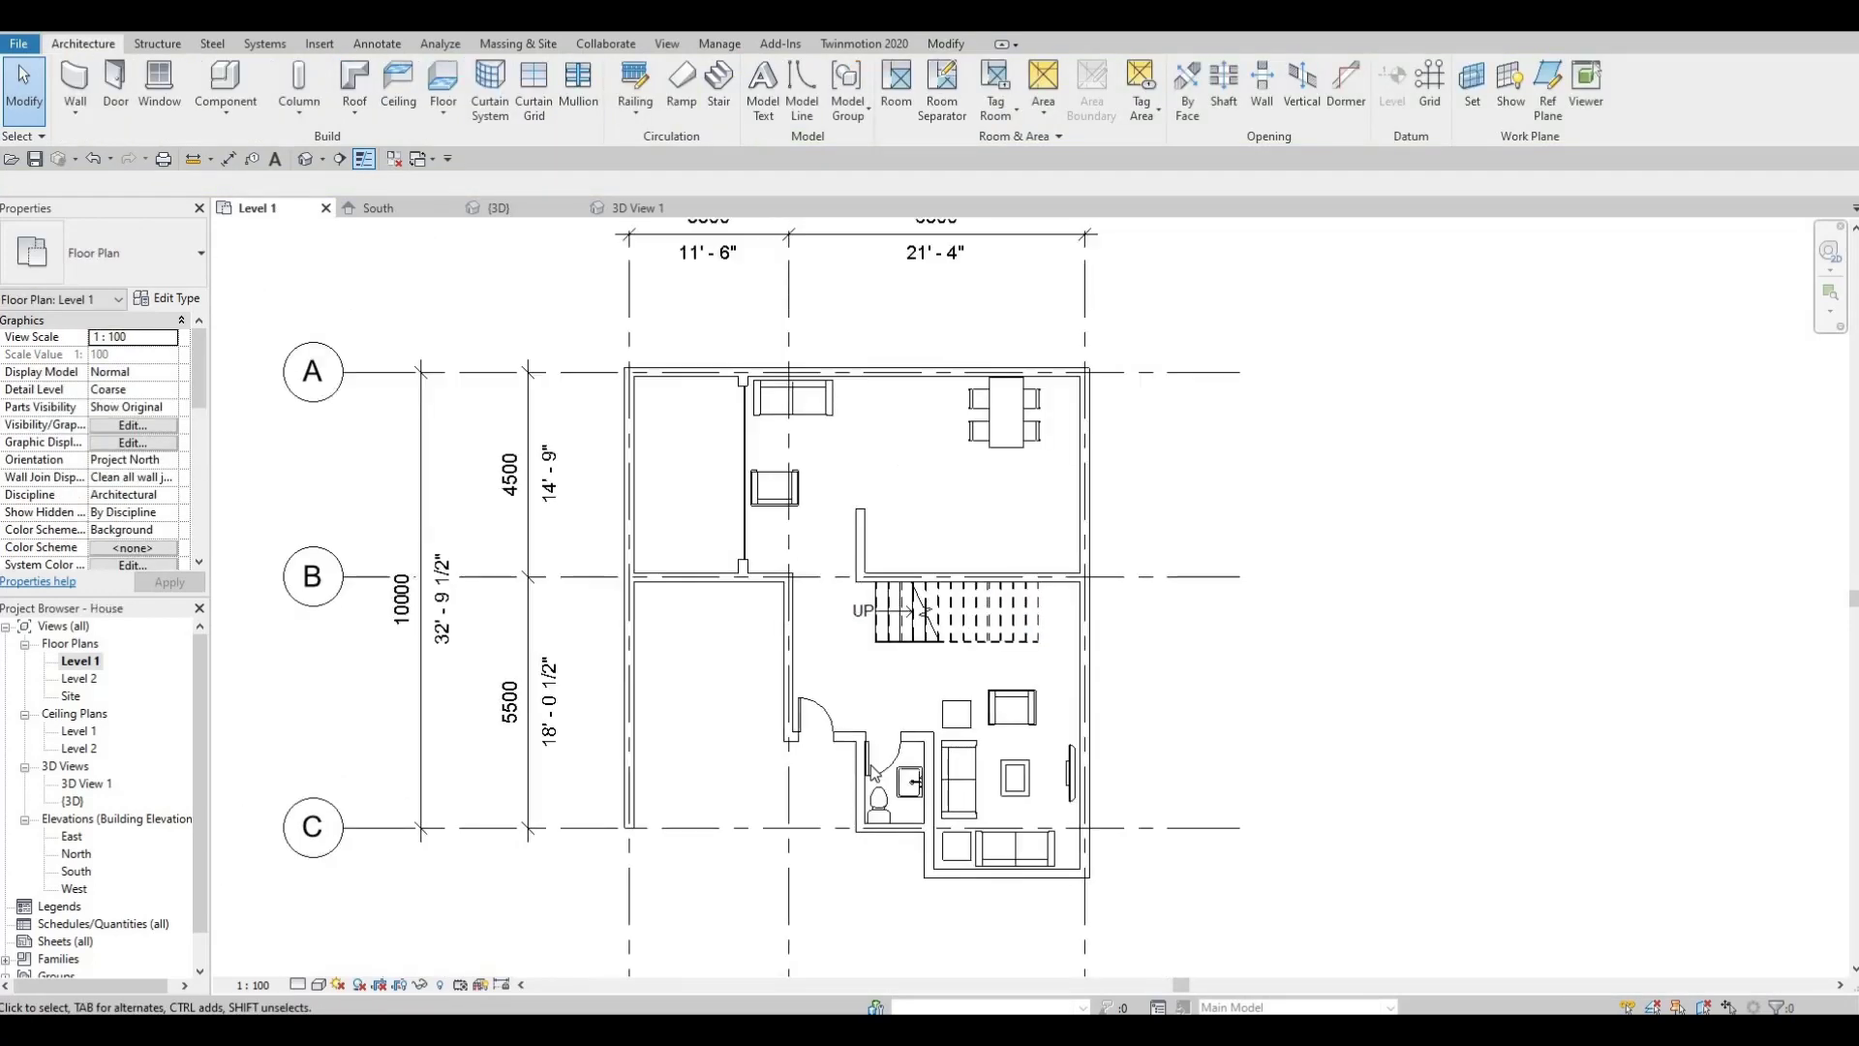
pyautogui.moveTo(879, 689); pyautogui.dragTo(914, 730, button='middle')
pyautogui.scroll(-2, 913, 730)
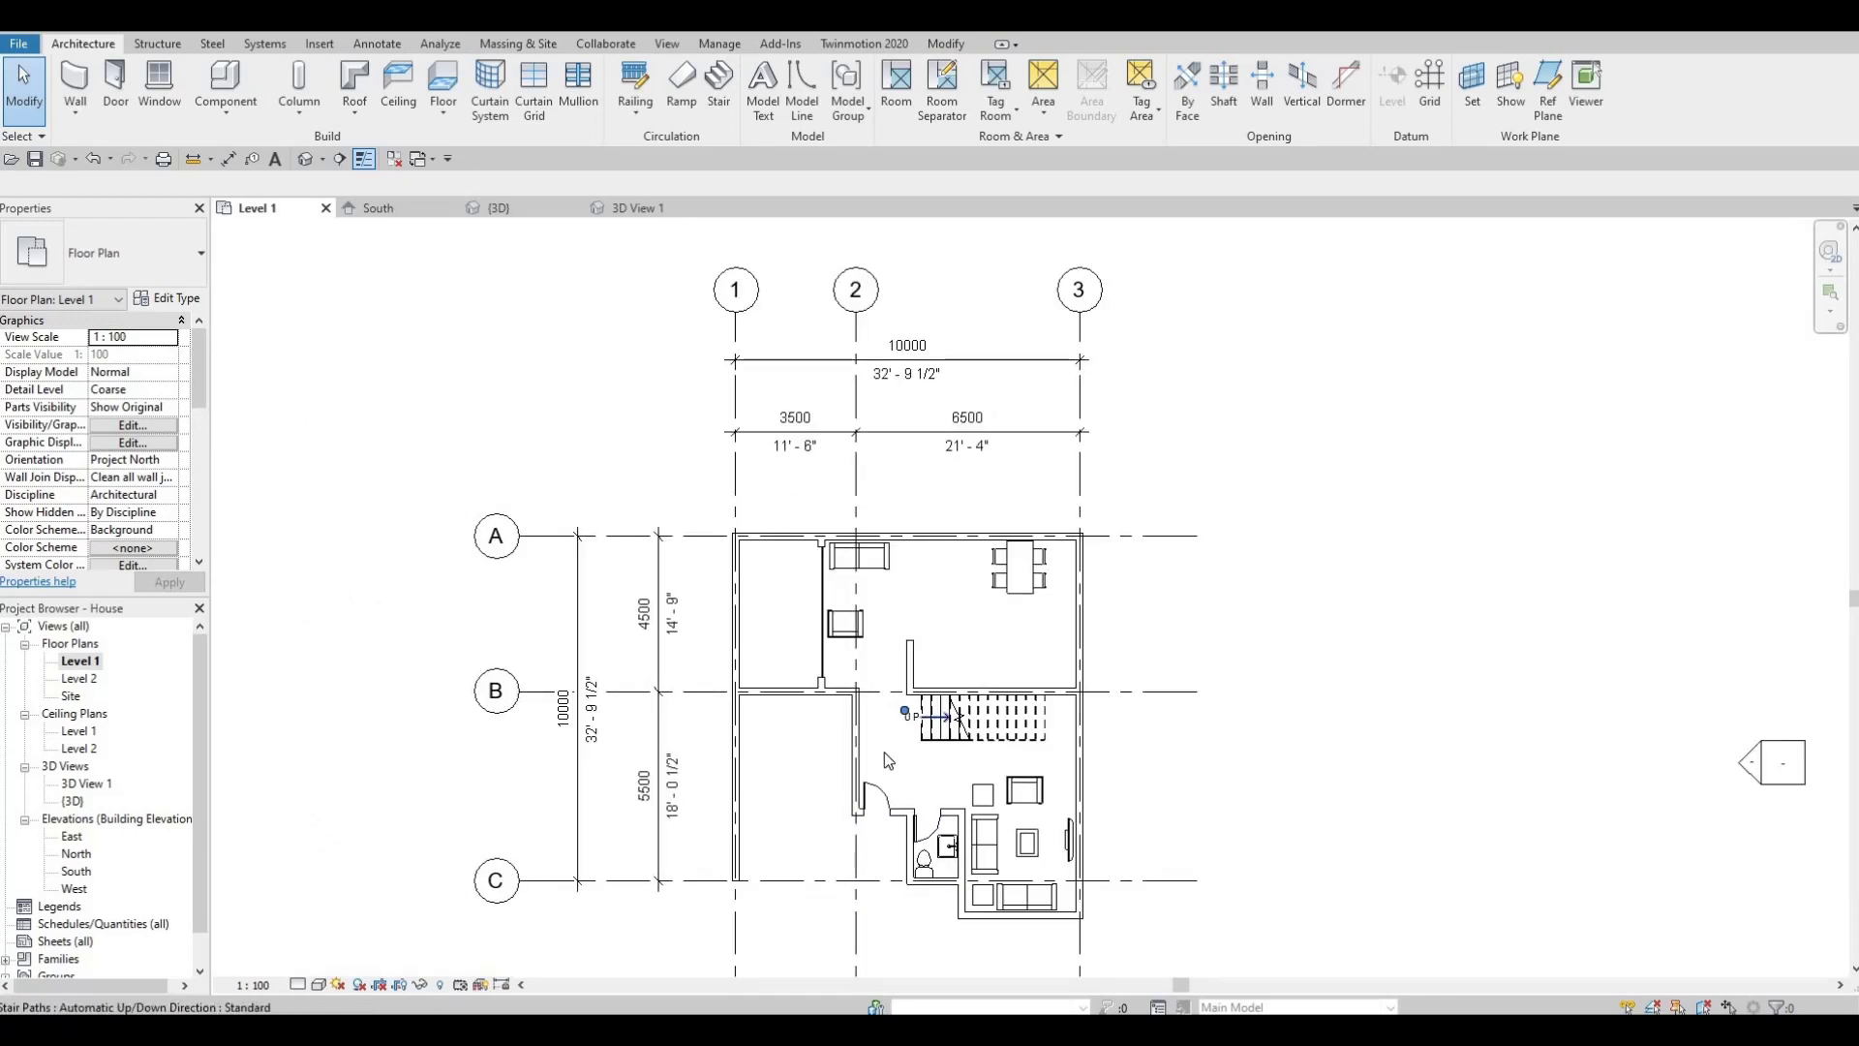